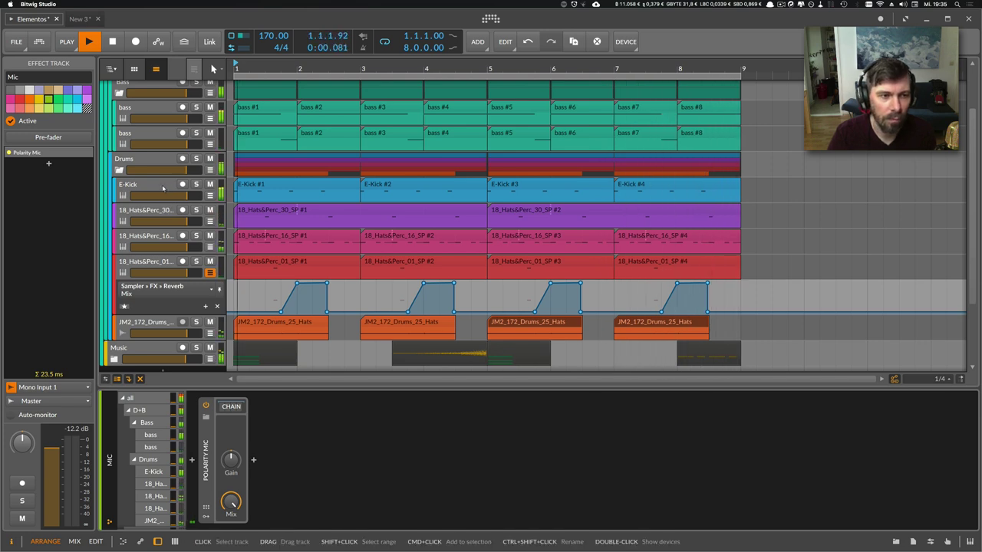
- Stop playback and examine the E-Kick track's EQ-5 and Transient Control devices, including the FX chain and attack modulation
key(space)
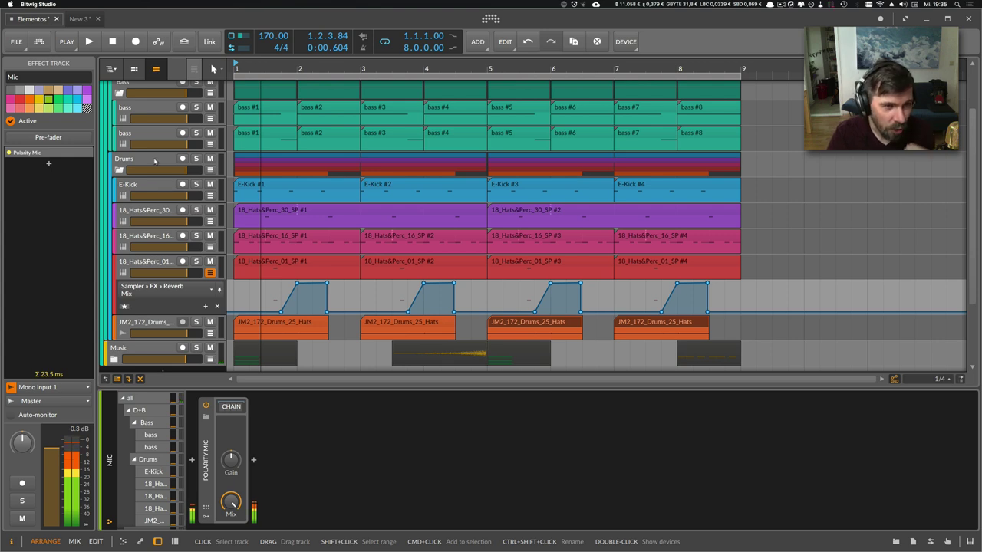
click(154, 186)
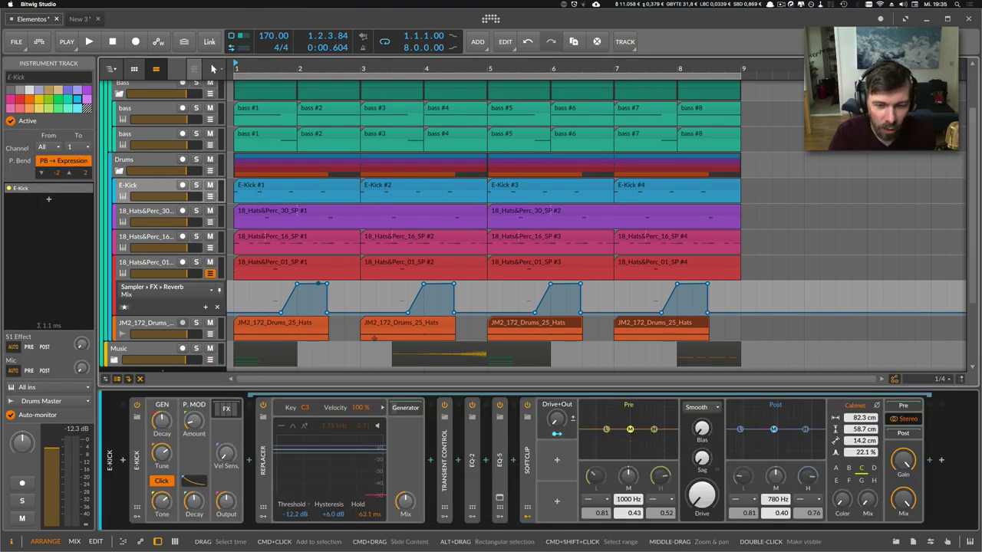
double_click(505, 461)
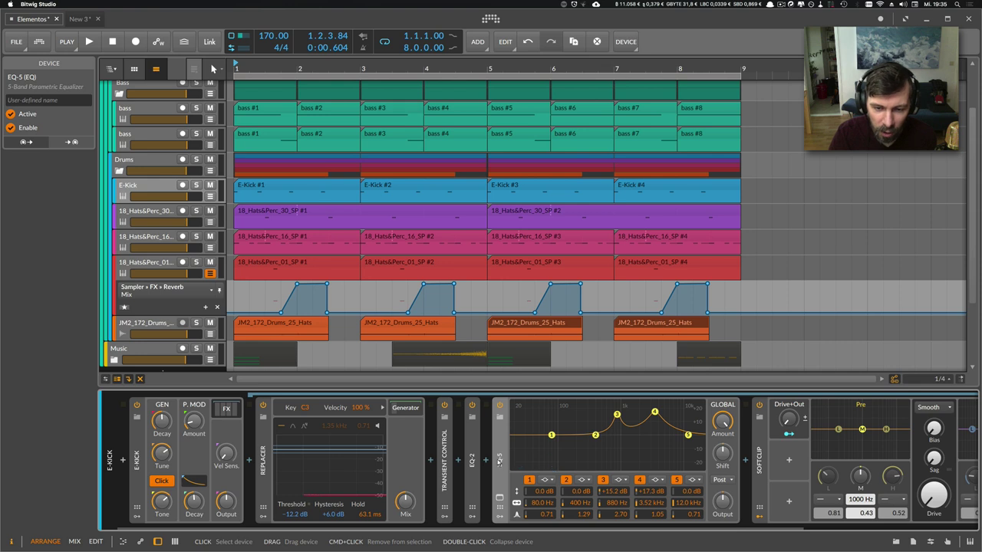
double_click(444, 460)
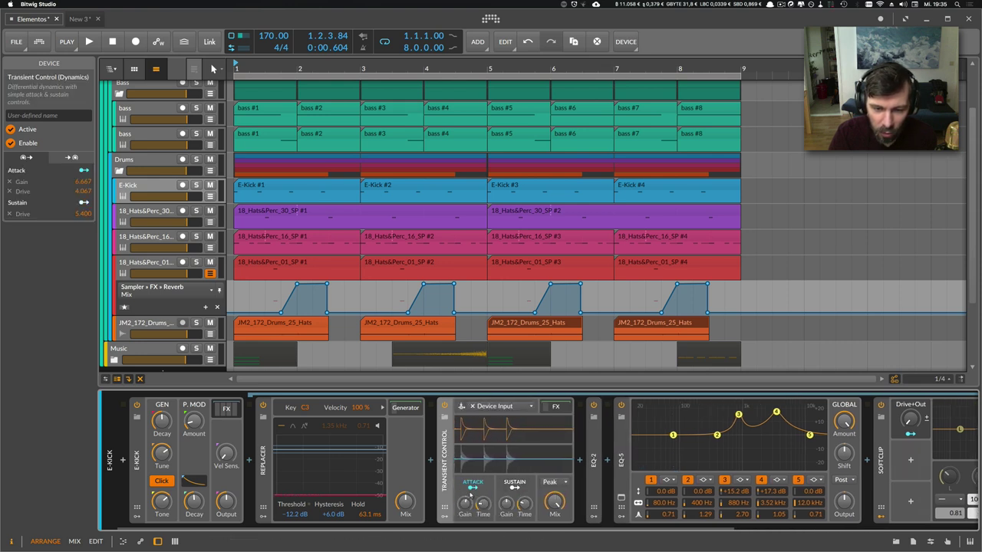
click(556, 407)
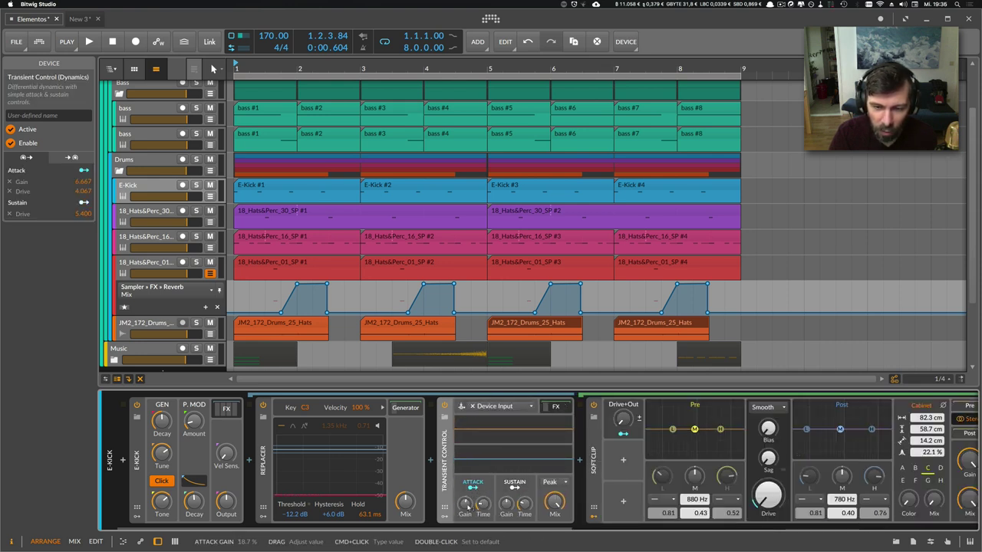
click(473, 488)
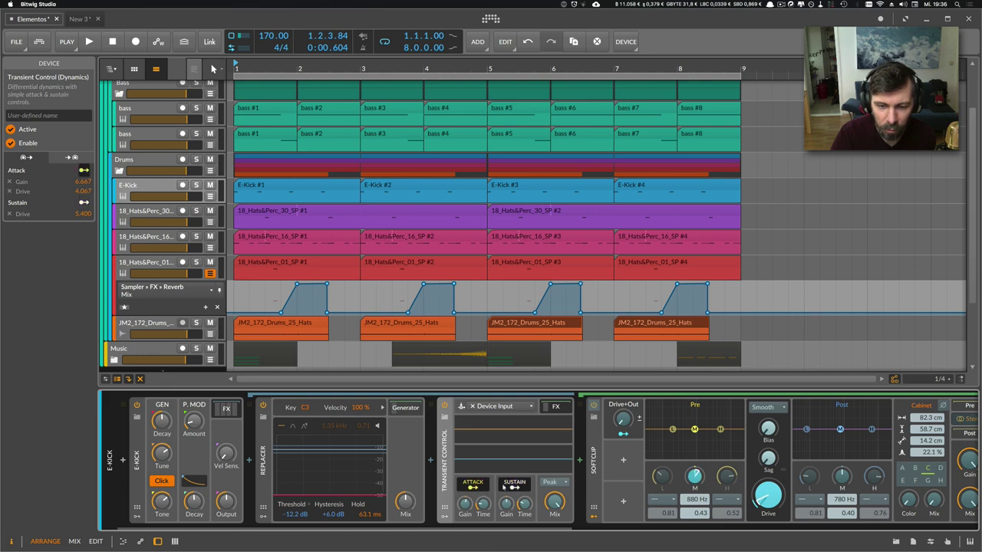
click(555, 407)
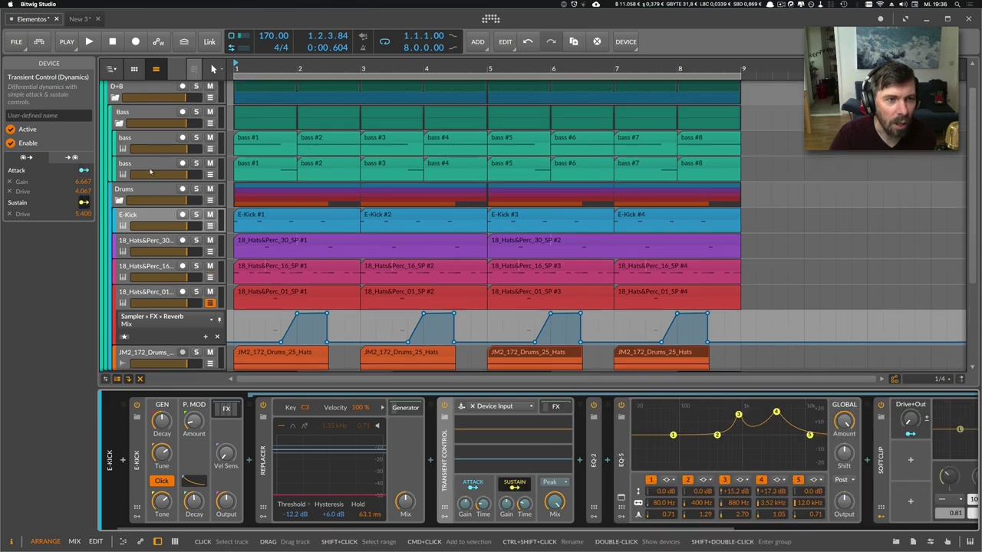
- Hide the 18_Hats&Perc_01 track's automation lane and collapse the Bass and Drums groups
scroll(153, 138, up, 1)
click(141, 138)
click(146, 116)
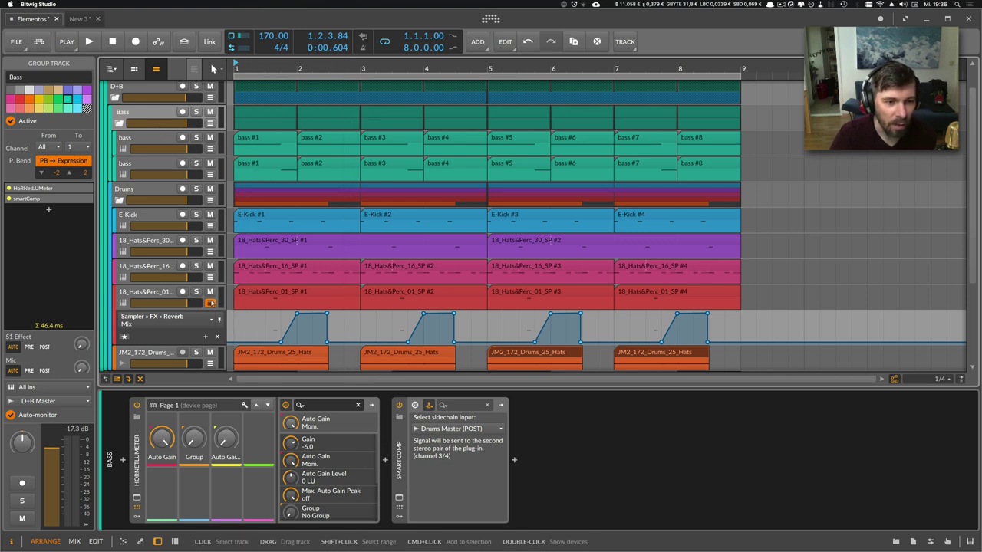
click(209, 303)
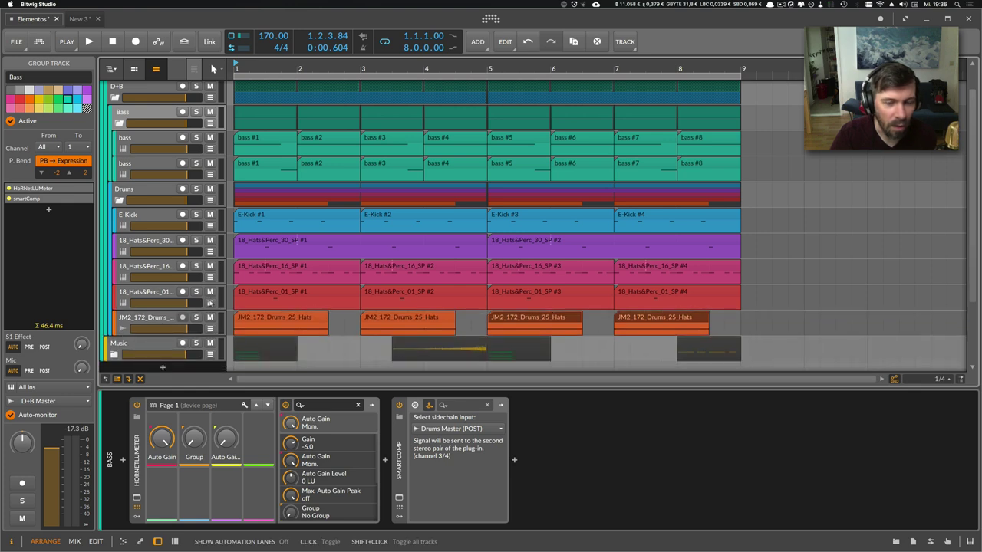
scroll(537, 223, up, 1)
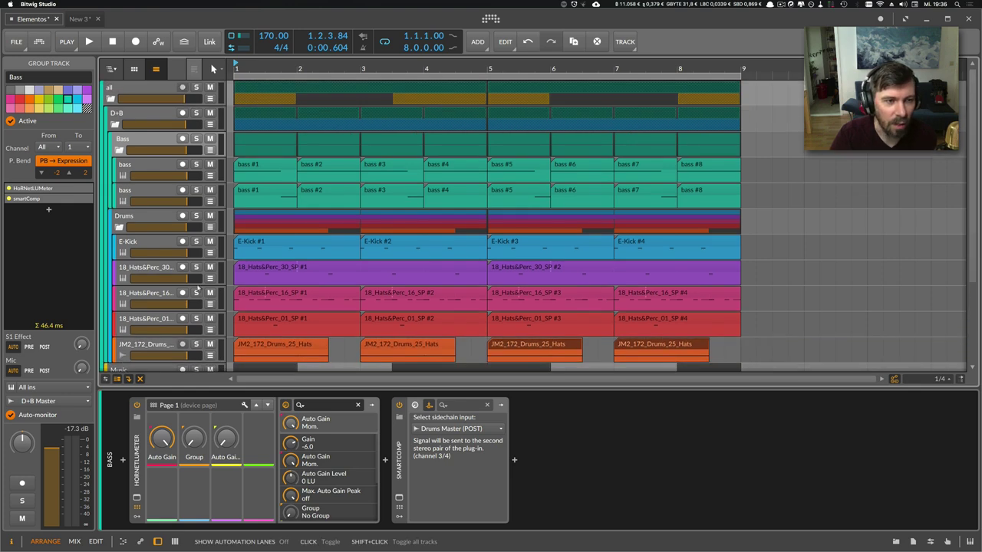
click(118, 151)
click(119, 176)
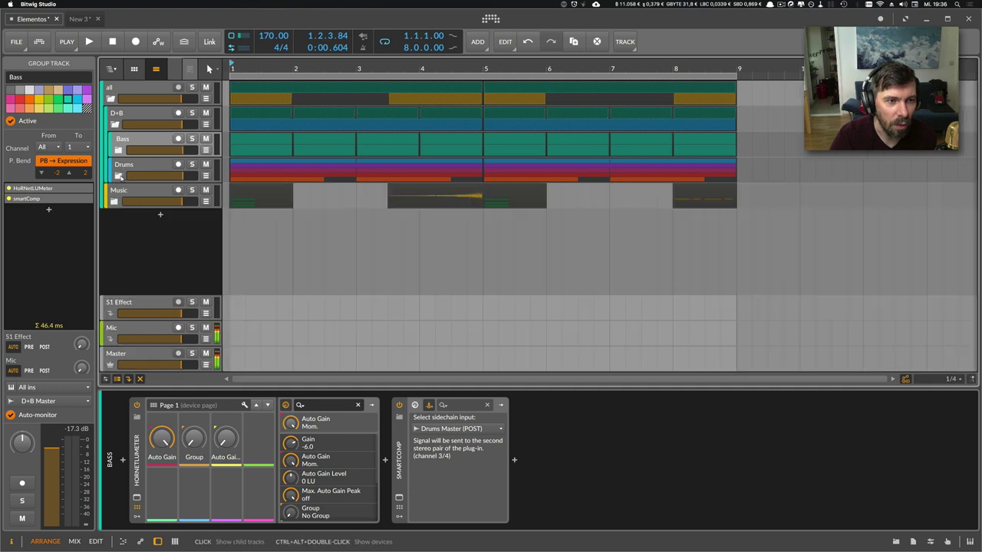
- Save the Elementos project and close it
click(130, 172)
click(17, 41)
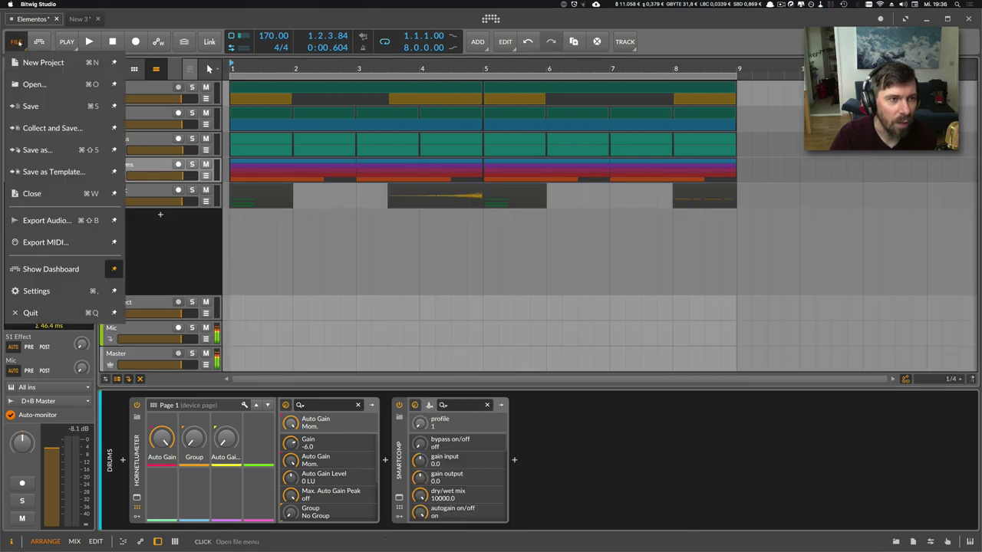
click(33, 108)
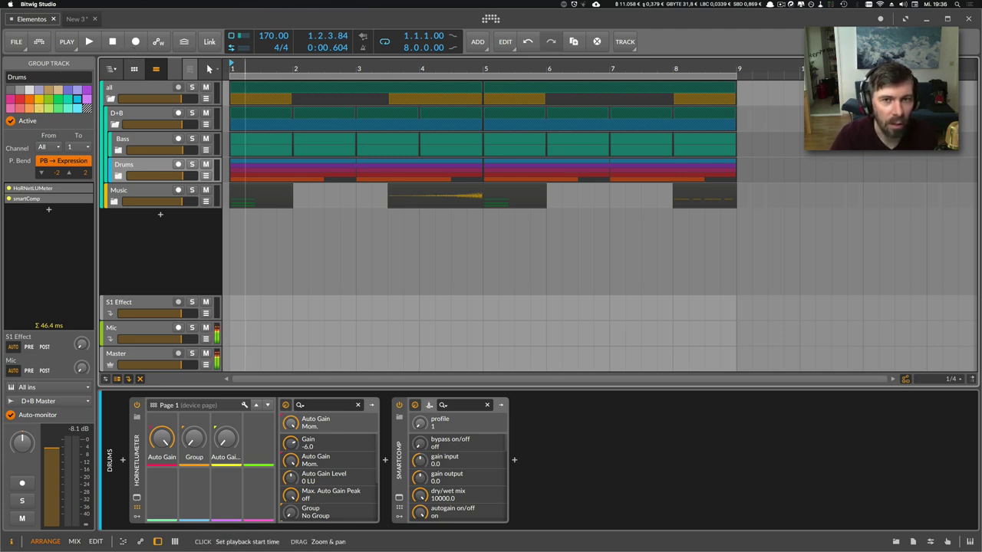
drag(244, 69, 244, 63)
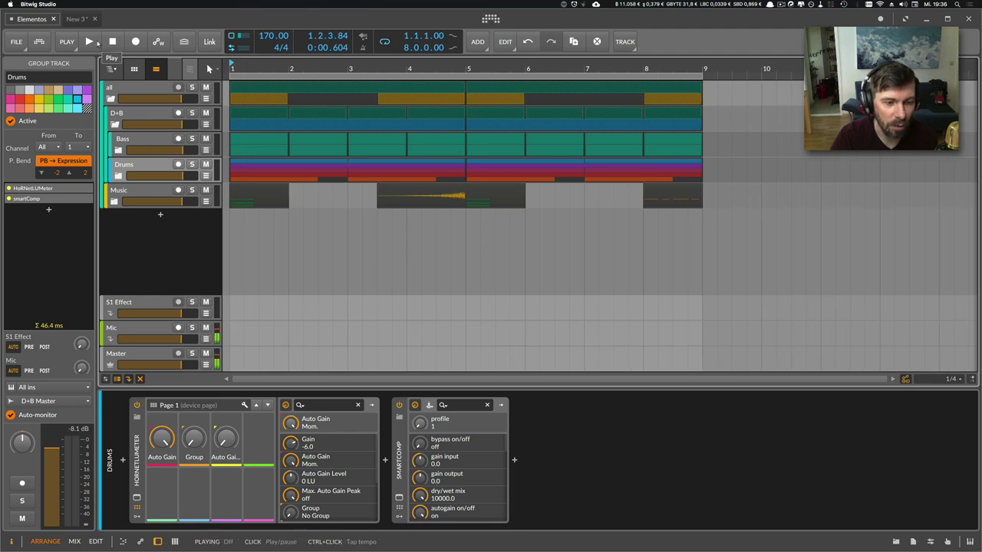
click(53, 18)
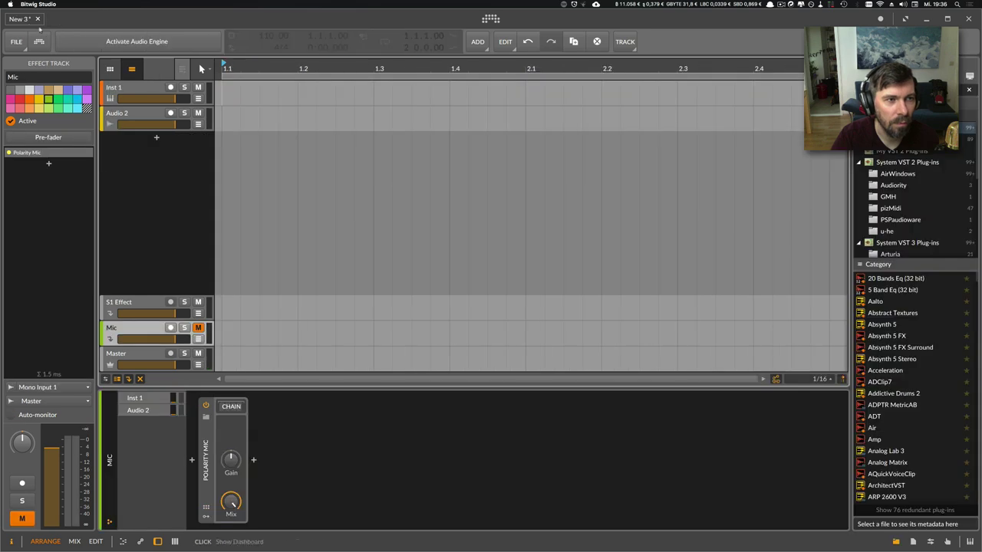
- Activate the audio engine for the New 3 project and unmute the Mic track
click(84, 40)
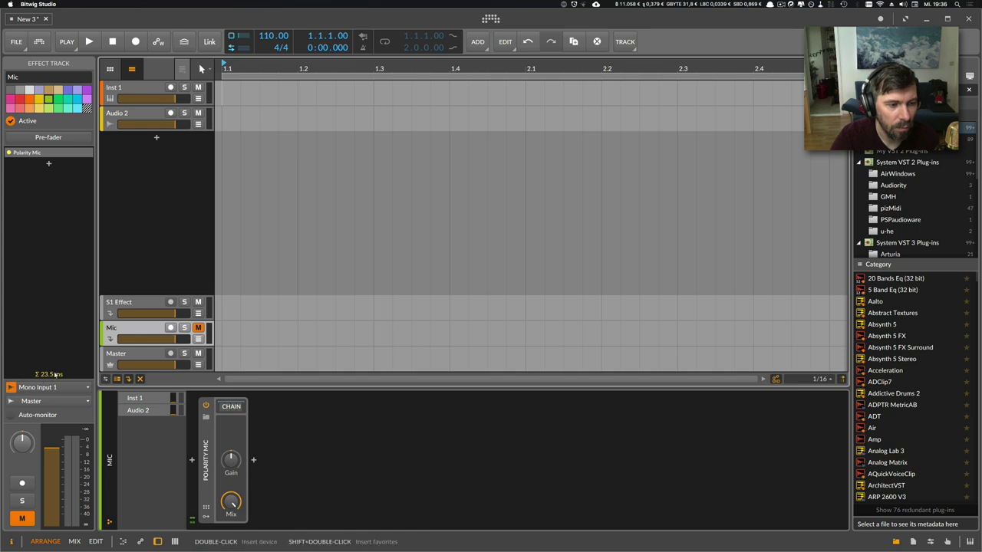
click(197, 327)
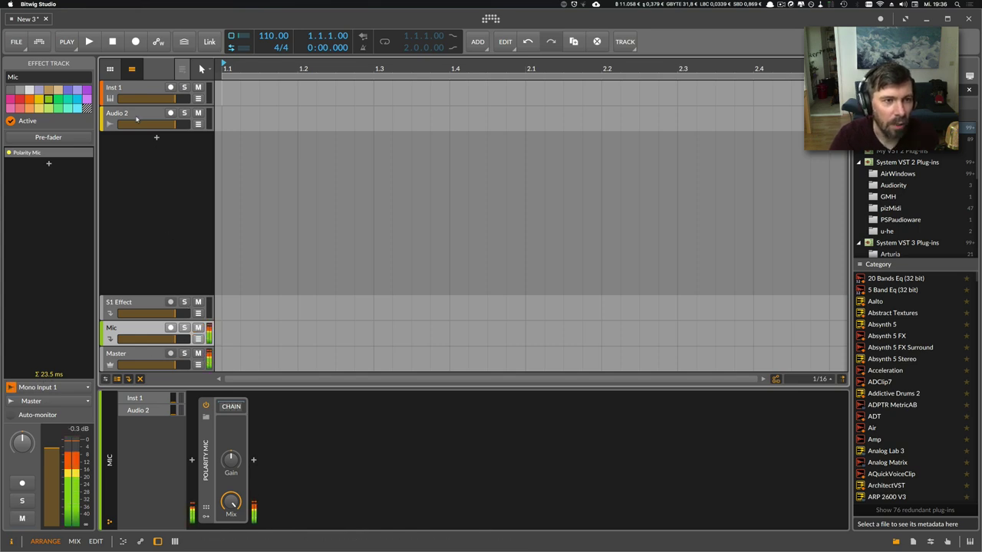
- Delete the Inst 1 and Audio 2 tracks
click(138, 91)
key(Delete)
key(Delete)
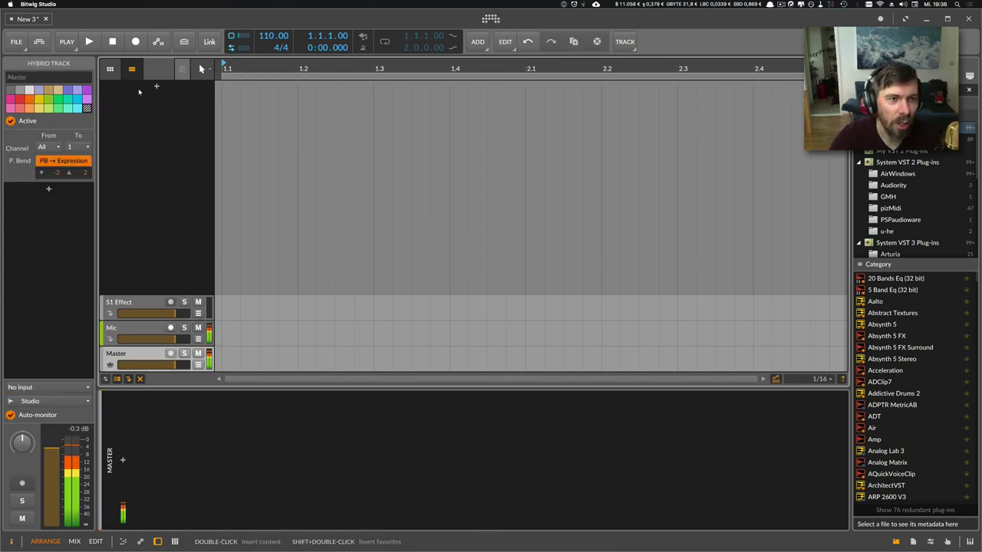
double_click(142, 96)
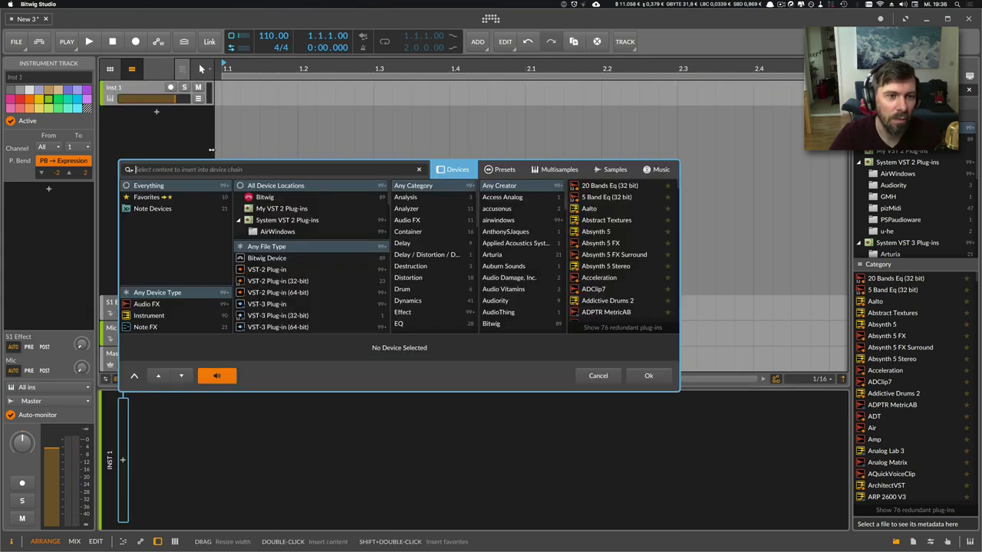
text(poly)
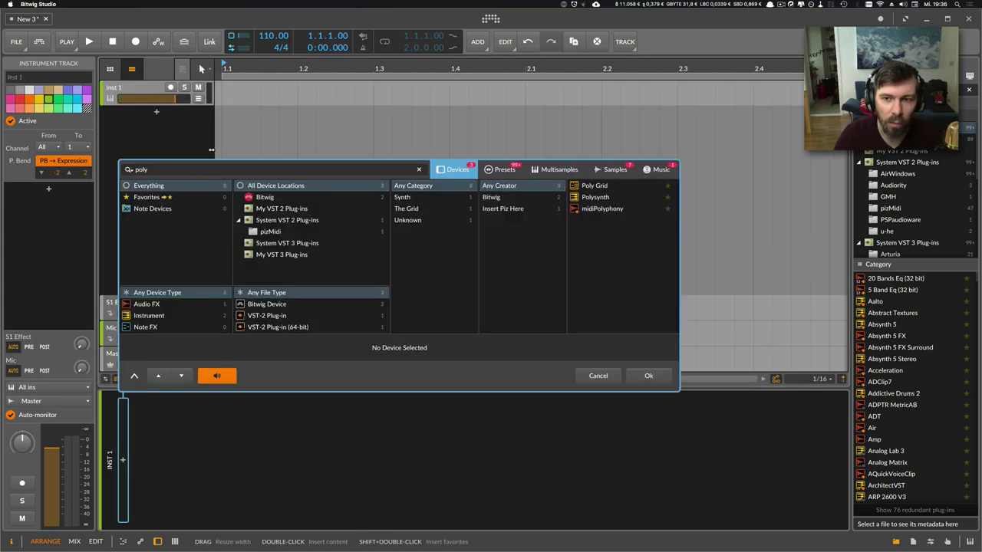
key(BackSpace)
key(Escape)
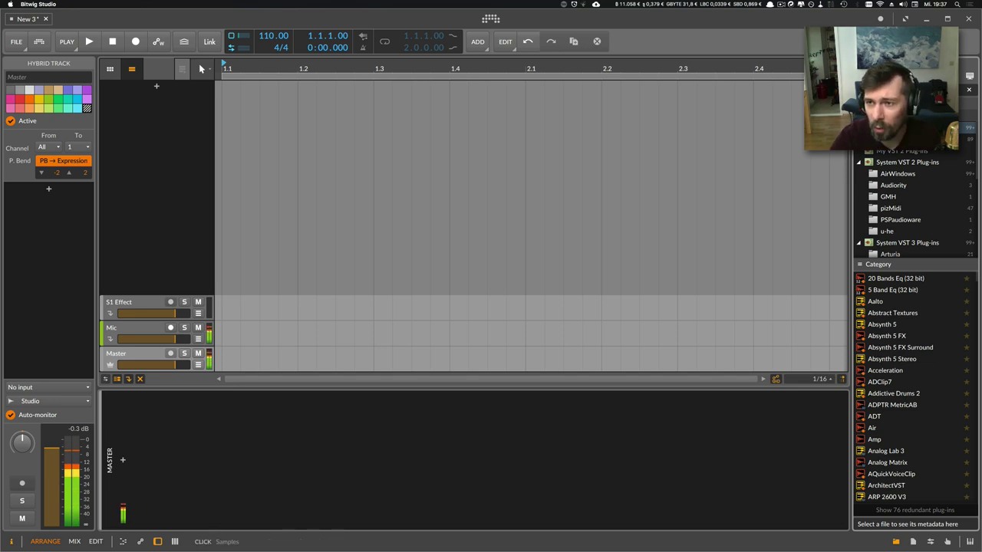
- Search the sample library for "drum", widen the browser and look through the matching loops
click(919, 76)
text(drum)
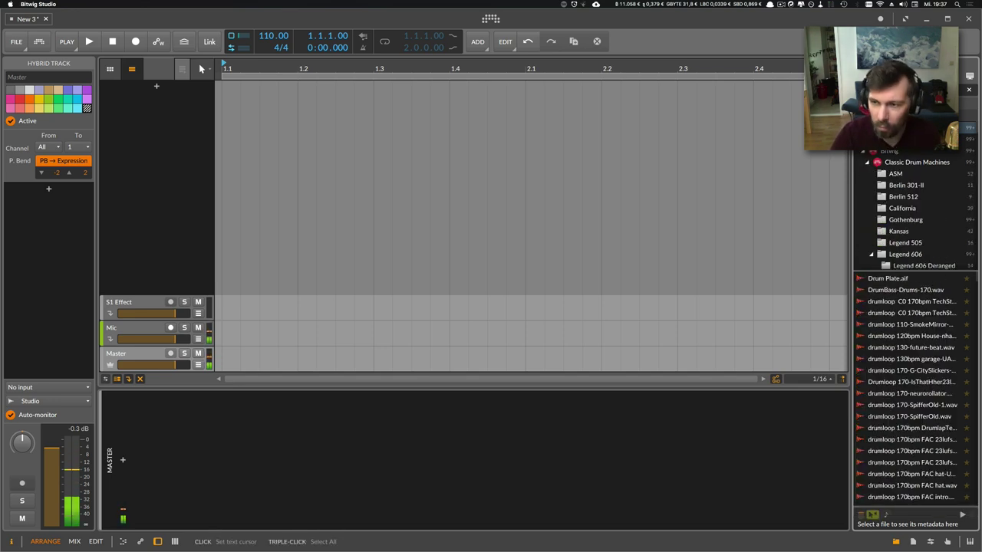
drag(851, 305, 747, 322)
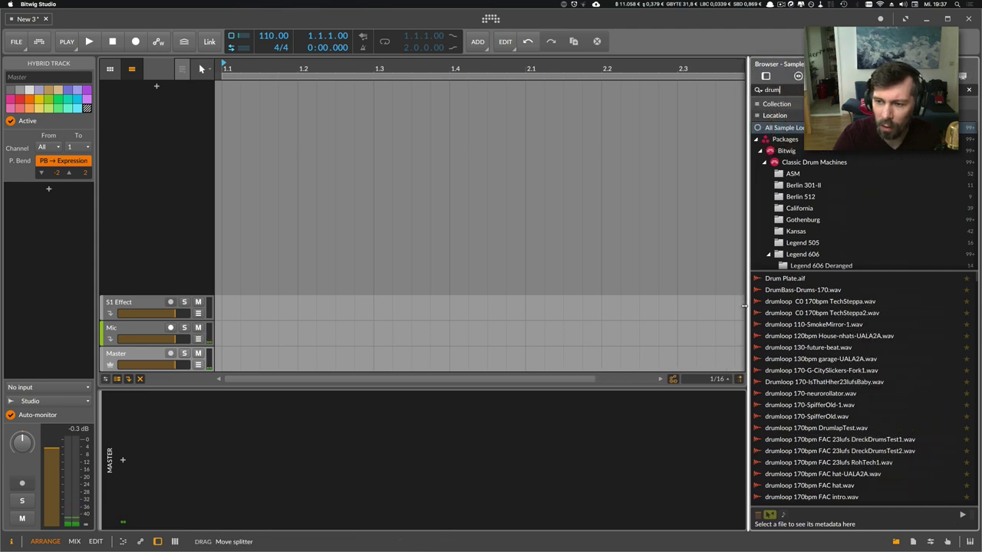
scroll(791, 357, down, 15)
scroll(807, 369, down, 4)
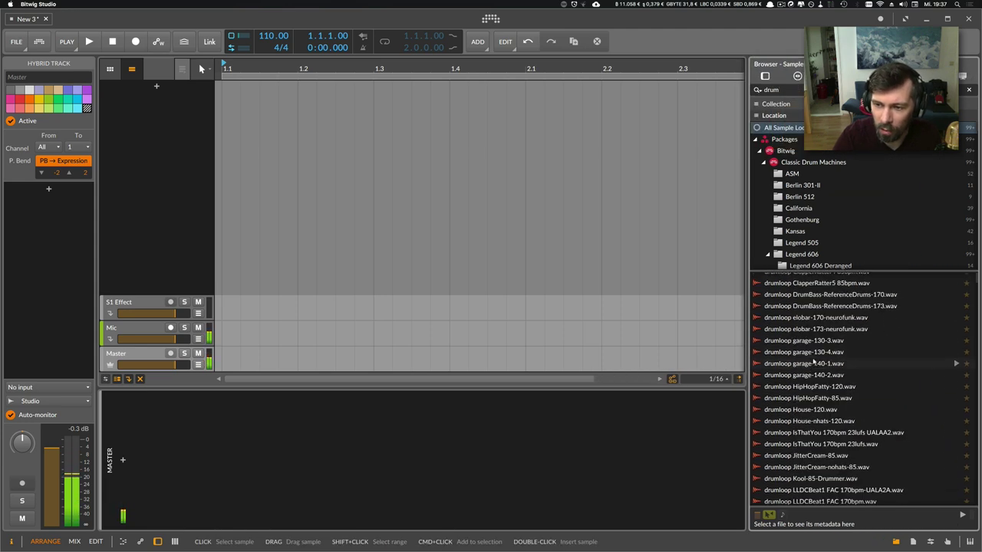
scroll(815, 361, down, 12)
scroll(822, 383, down, 10)
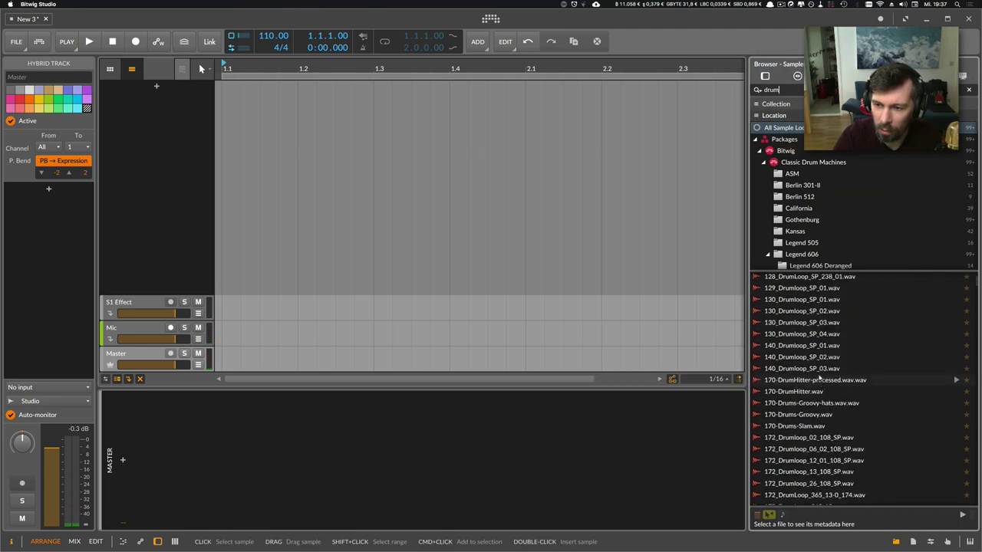
- Audition drum loops including 170-DrumHitter-processed.wav.wav, 170-Drums-Slam.wav and 172_Drumloop_26_108_SP.wav
click(819, 346)
scroll(805, 364, down, 1)
click(805, 370)
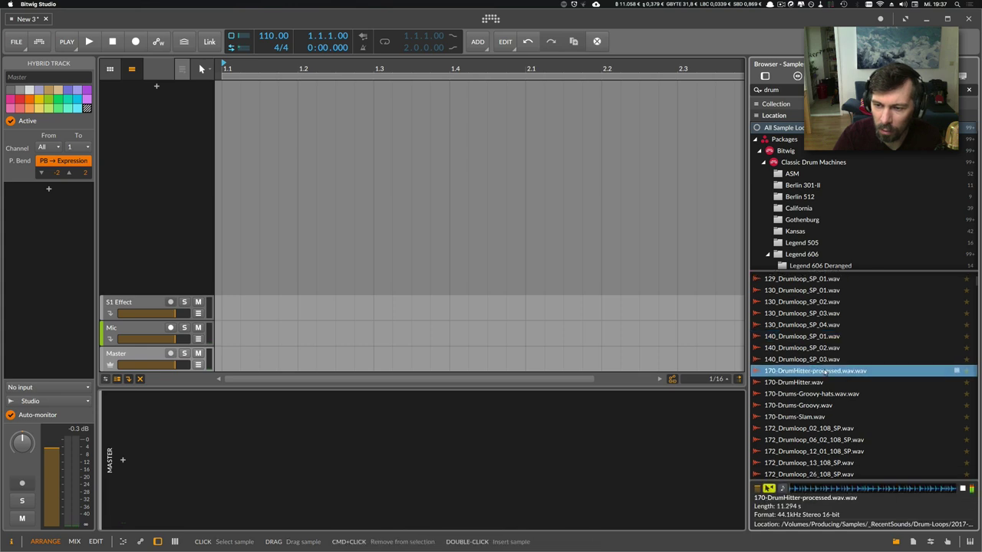
scroll(806, 369, down, 4)
click(806, 370)
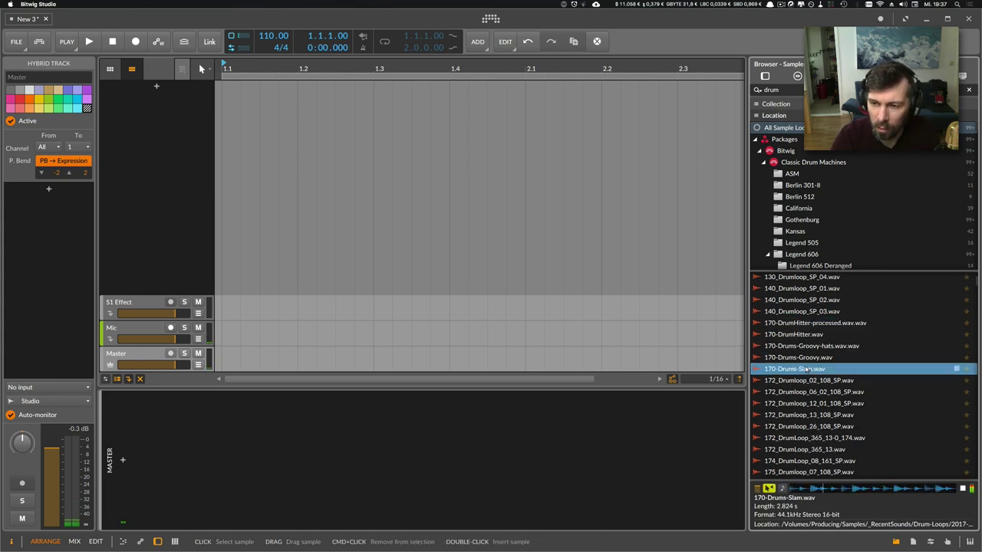
scroll(804, 368, down, 5)
click(805, 373)
scroll(805, 375, down, 10)
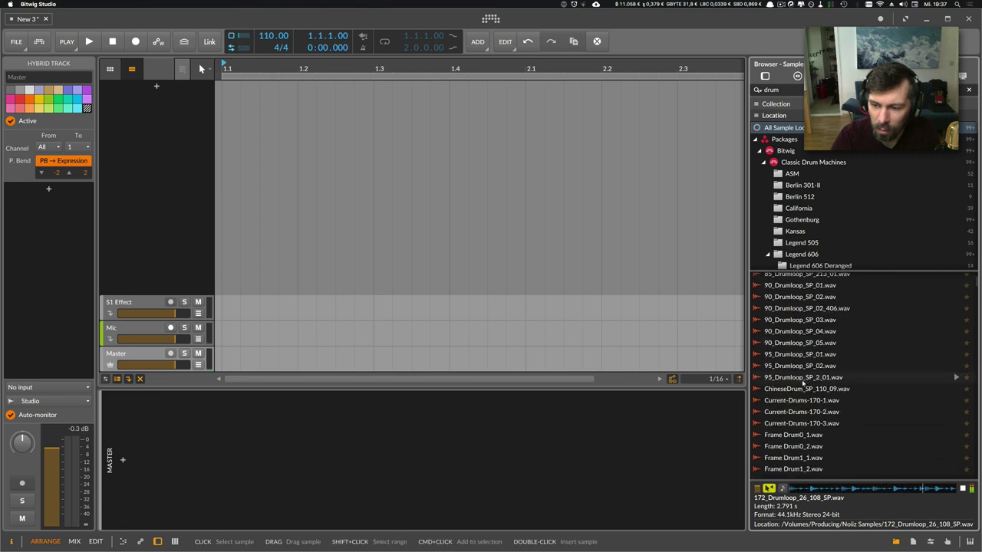
- Place the 172_Drumloop_26_108_SP.wav sample on a new audio track starting at bar 1
scroll(803, 383, up, 10)
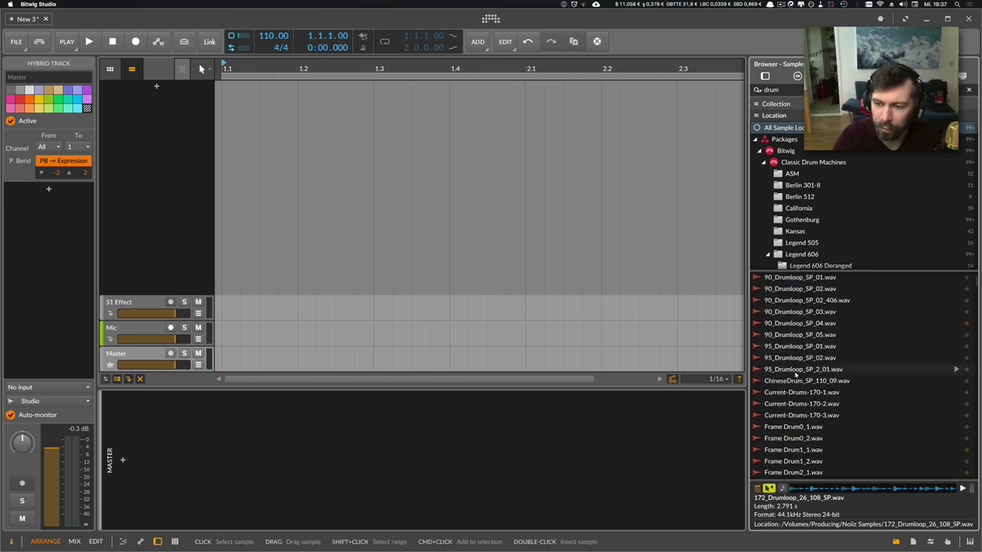
drag(805, 292, 239, 103)
drag(244, 69, 247, 51)
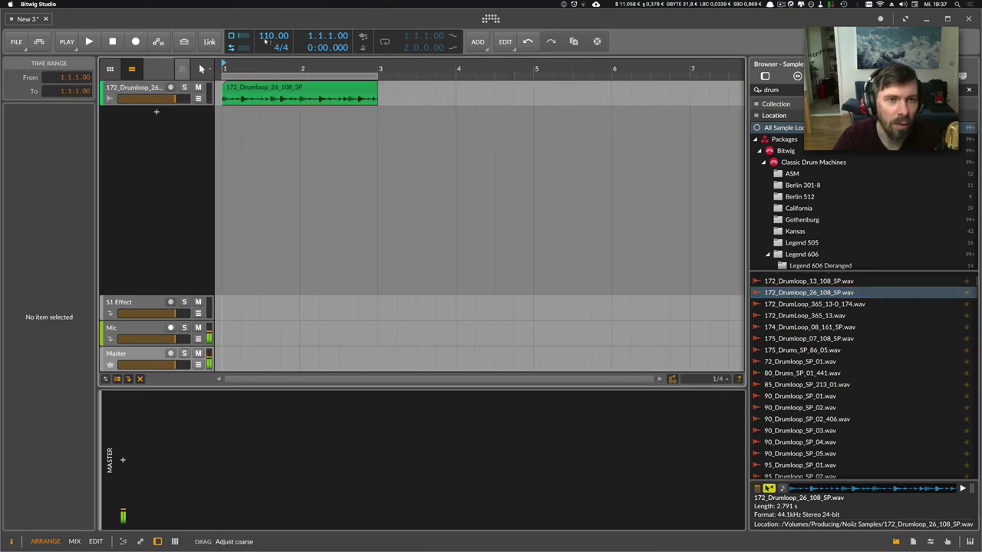
- Set the project tempo to 170 BPM
double_click(265, 37)
text(17)
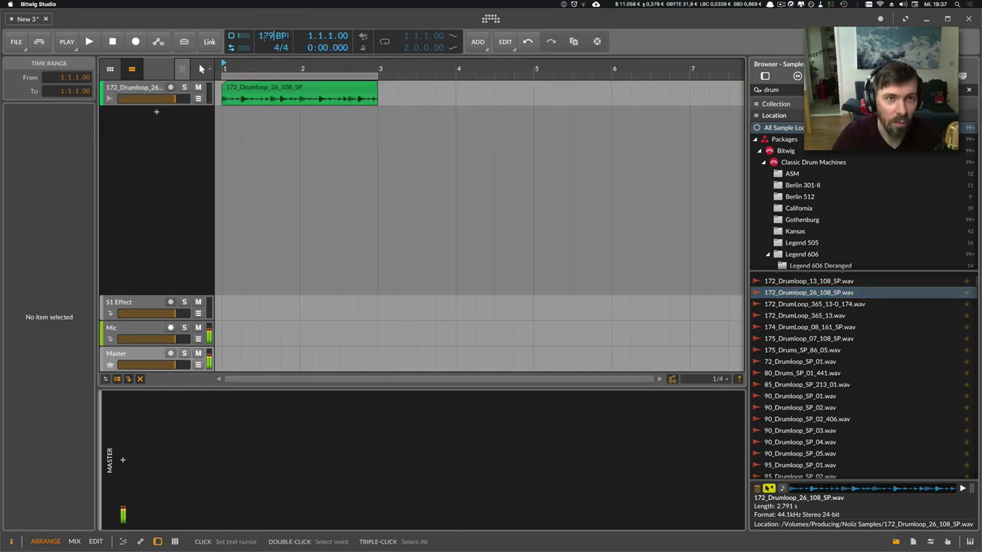
text(0)
key(Return)
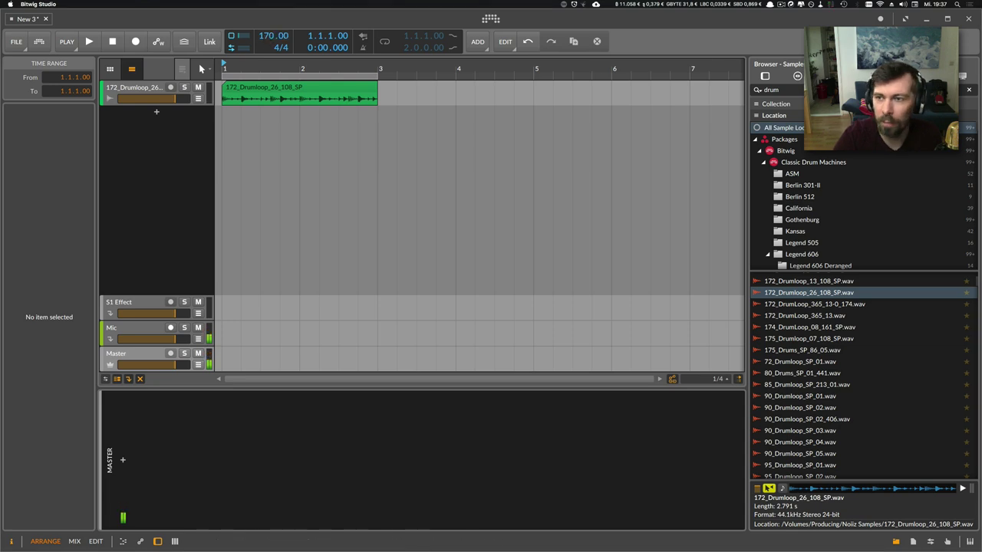
- Hide the browser and change the drum loop clip's stretch mode to Slice
click(895, 542)
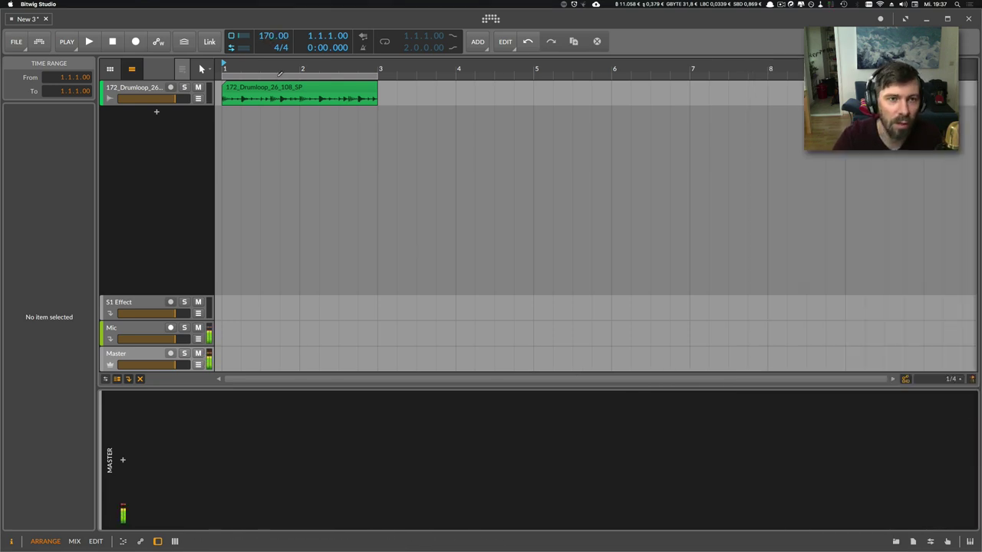
drag(281, 67, 300, 77)
click(275, 90)
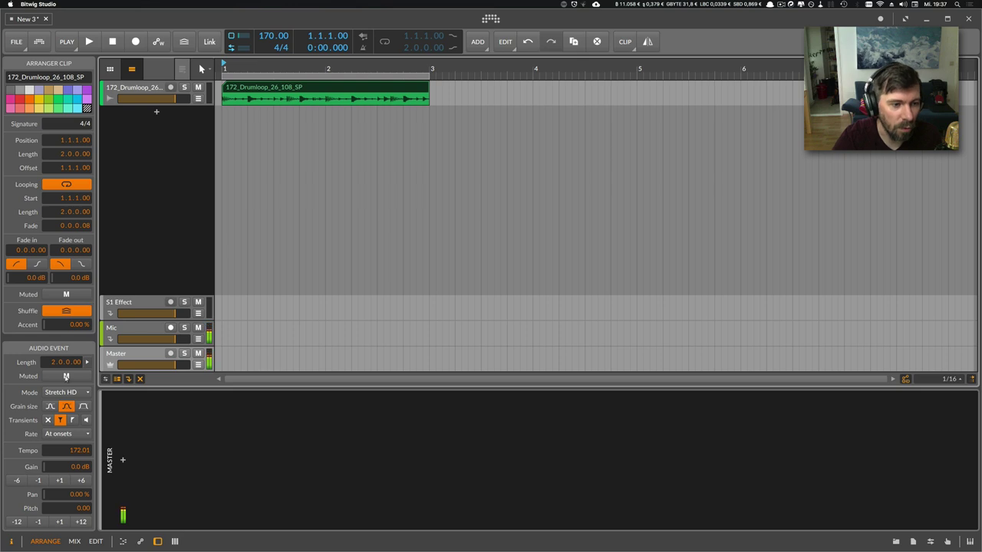
click(65, 393)
click(152, 233)
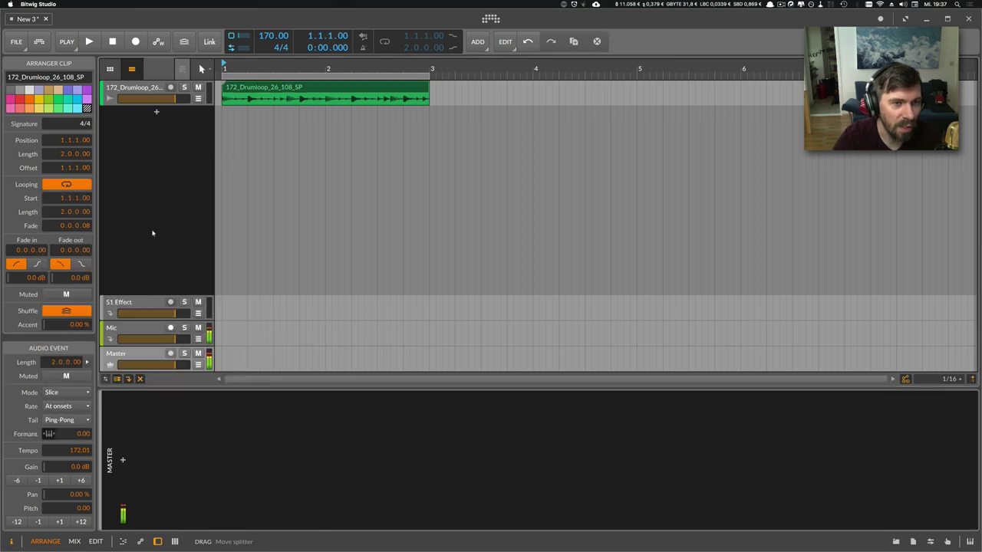
- Audition the drum loop clip and enable arranger looping from 1.1.1.00 with a length of 2.0.0.00
key(space)
click(157, 102)
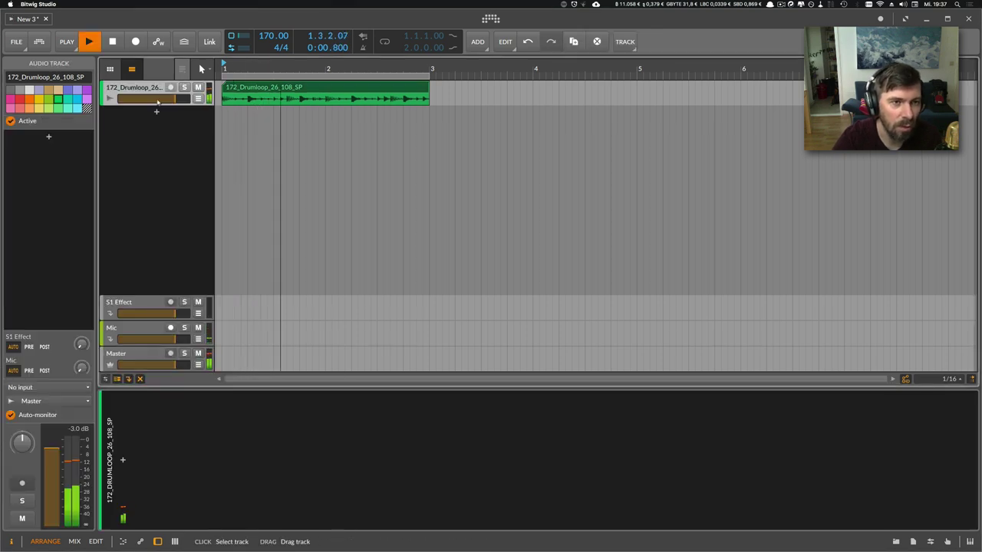
click(270, 93)
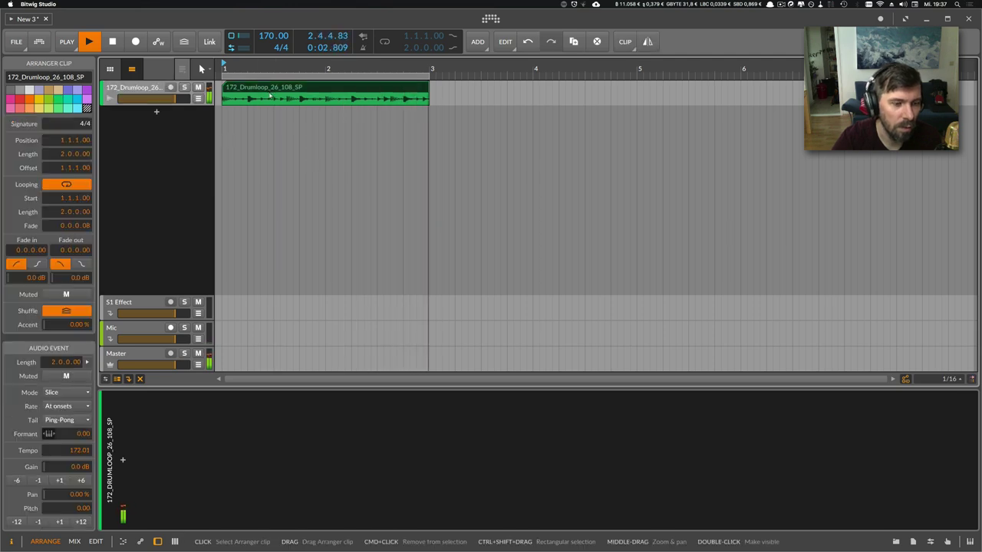
key(space)
click(385, 41)
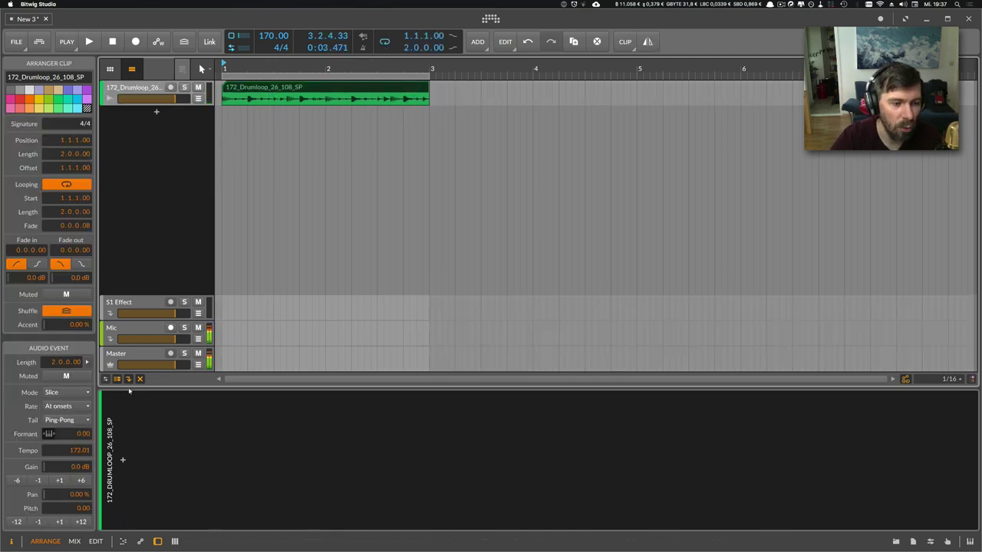
- Set the drum loop clip's slice tail mode to None while the loop plays
key(space)
click(67, 419)
click(75, 434)
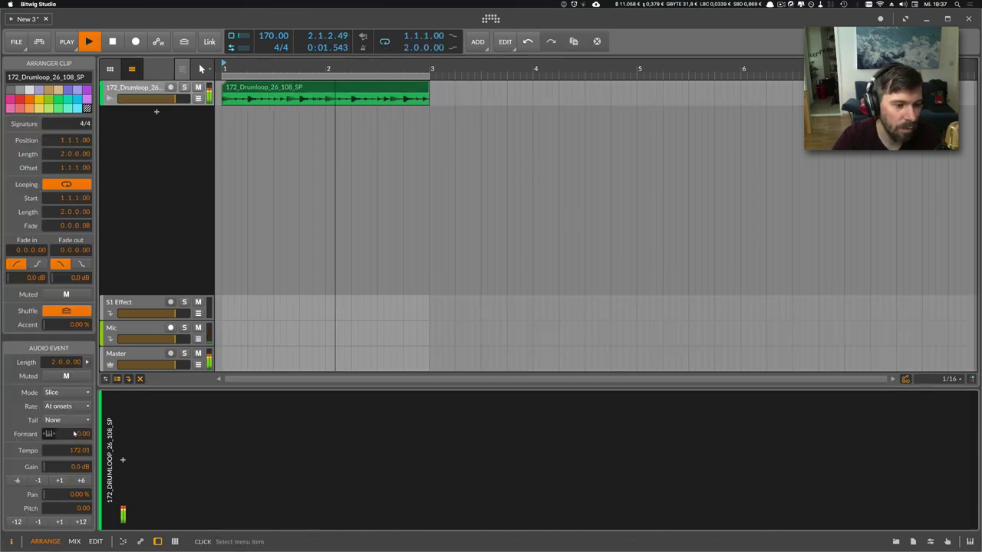
drag(276, 66, 275, 107)
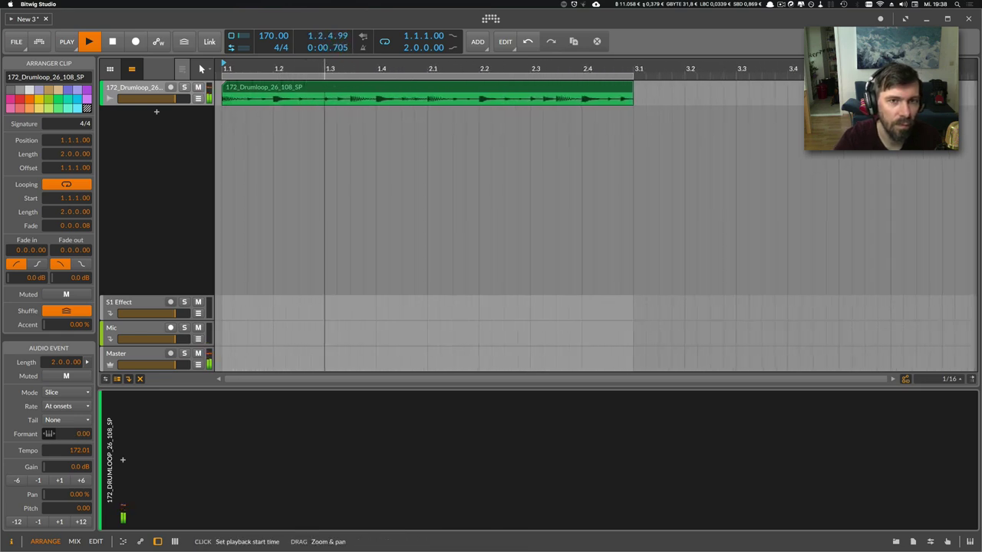
- Stop playback and insert the HoRNetLUMeter plug-in on the drum loop track
click(156, 93)
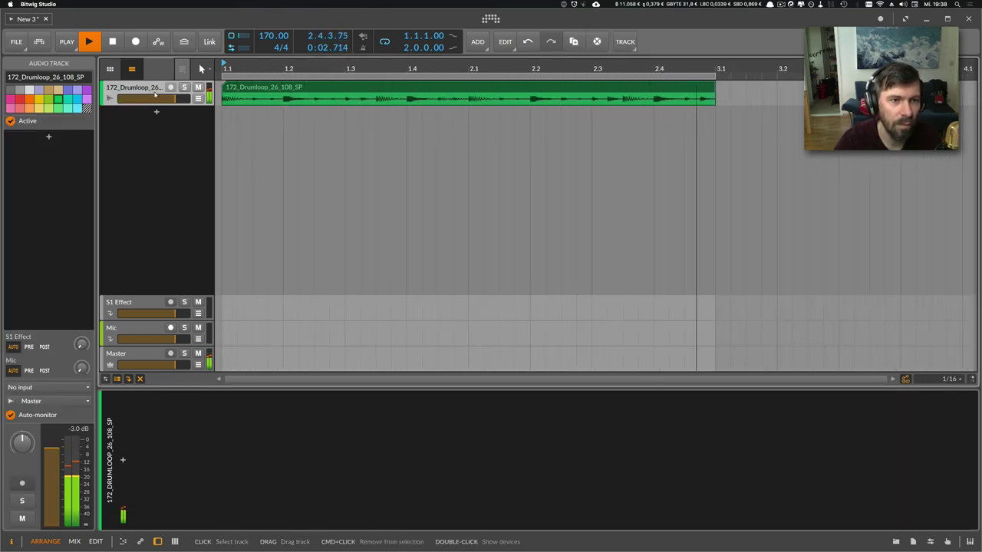
key(space)
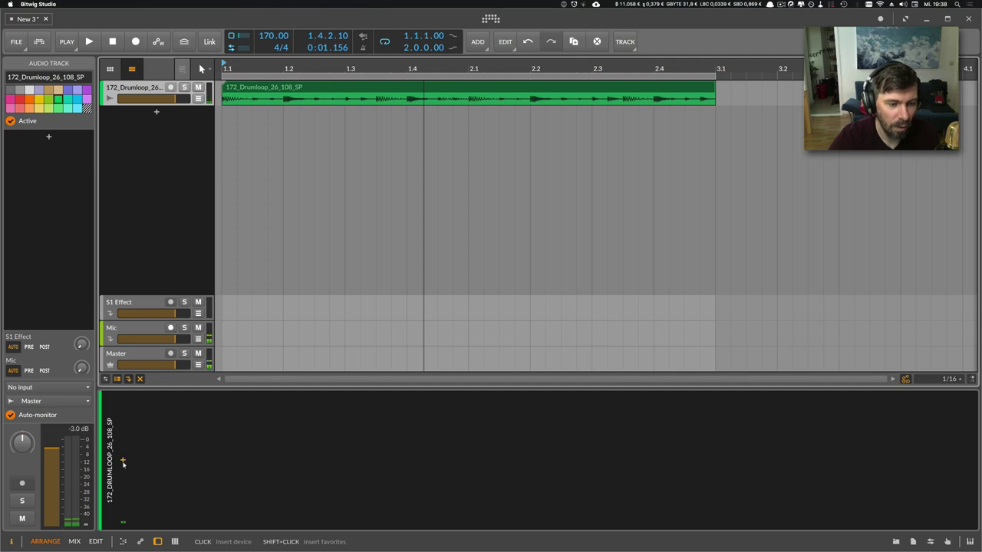
click(123, 461)
text(ho lu)
key(Down)
key(Return)
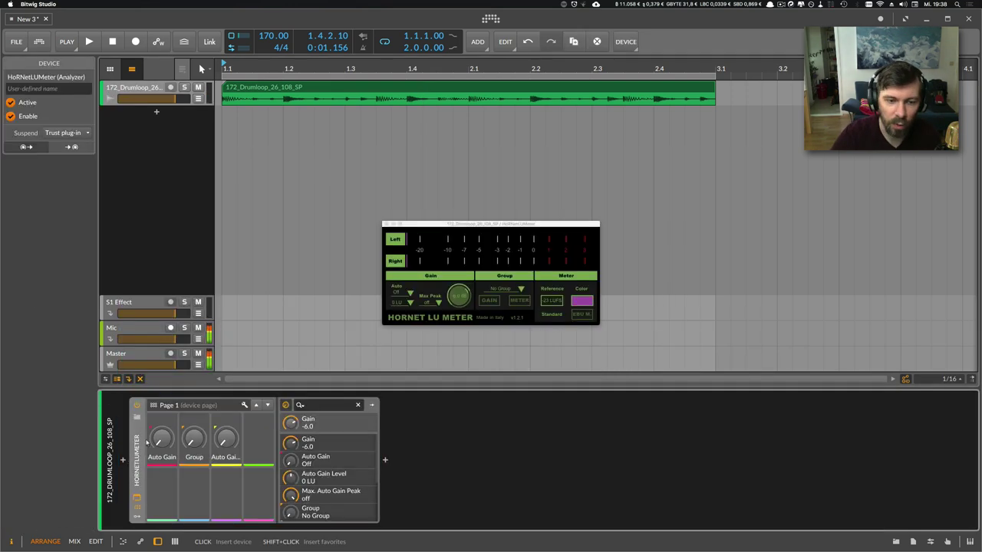
- Set the HoRNetLUMeter's auto gain to Mom. and play the loop so the gain adjusts
click(407, 293)
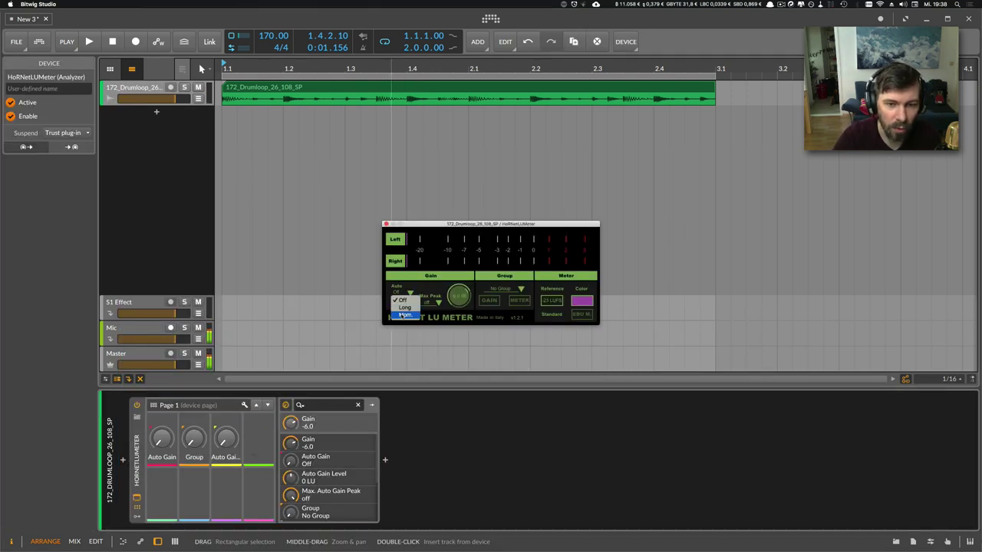
click(406, 315)
key(space)
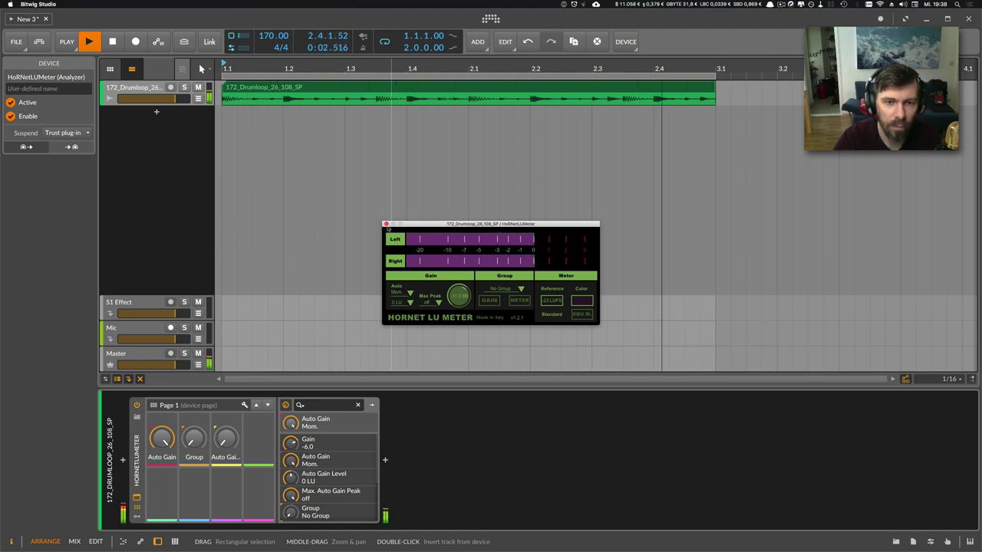
key(space)
- Add an instrument track with the E-Kick device below the drum loop track
click(157, 111)
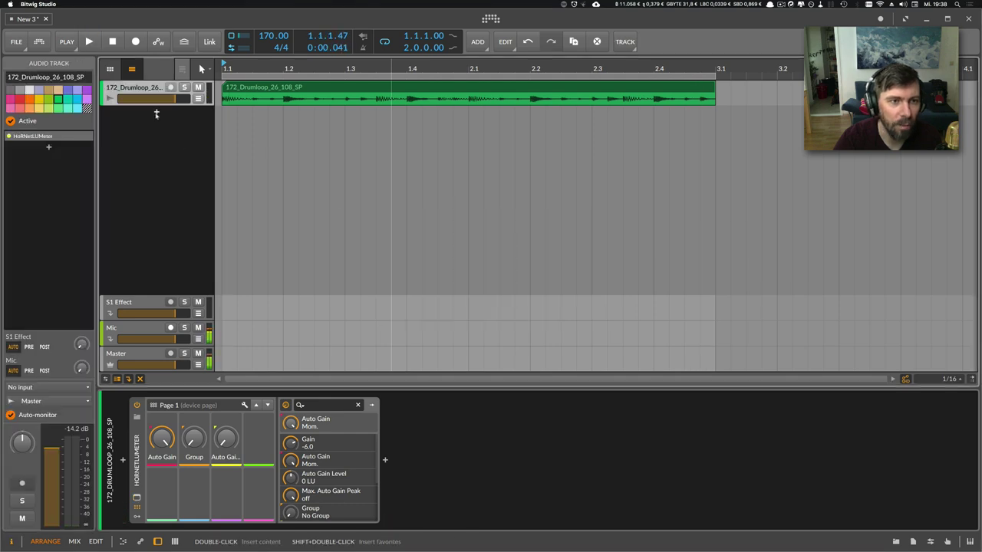
text(kick)
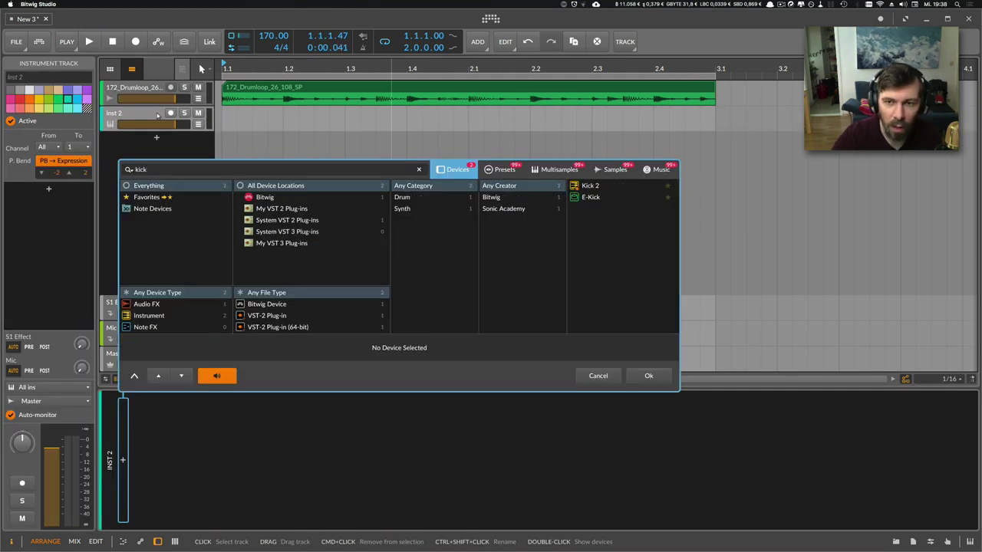
key(Down)
key(Down)
key(Return)
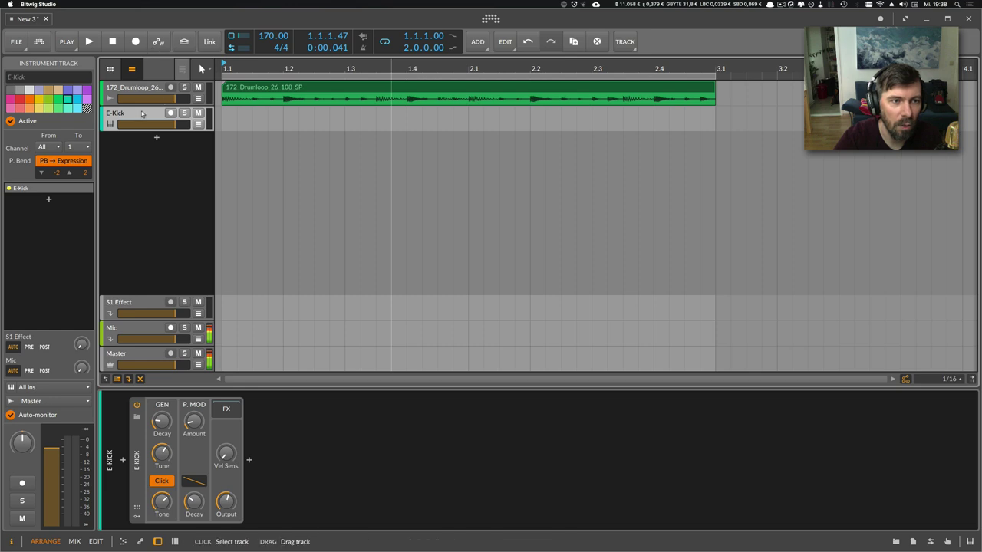
- Create an empty E-Kick clip at bar 1, extend it to two bars, and set the playback start to 1.1.1
drag(252, 66, 253, 56)
double_click(267, 113)
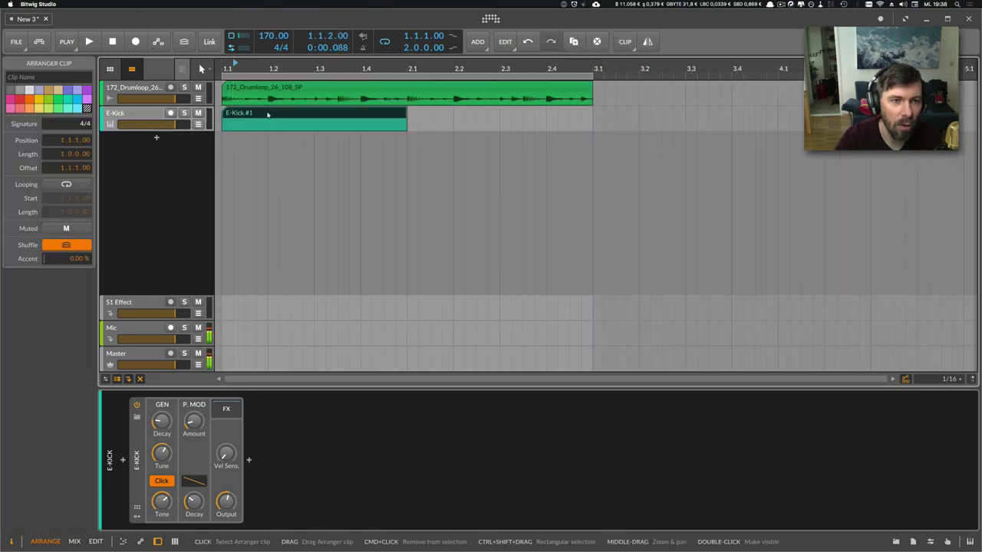
drag(399, 113, 591, 114)
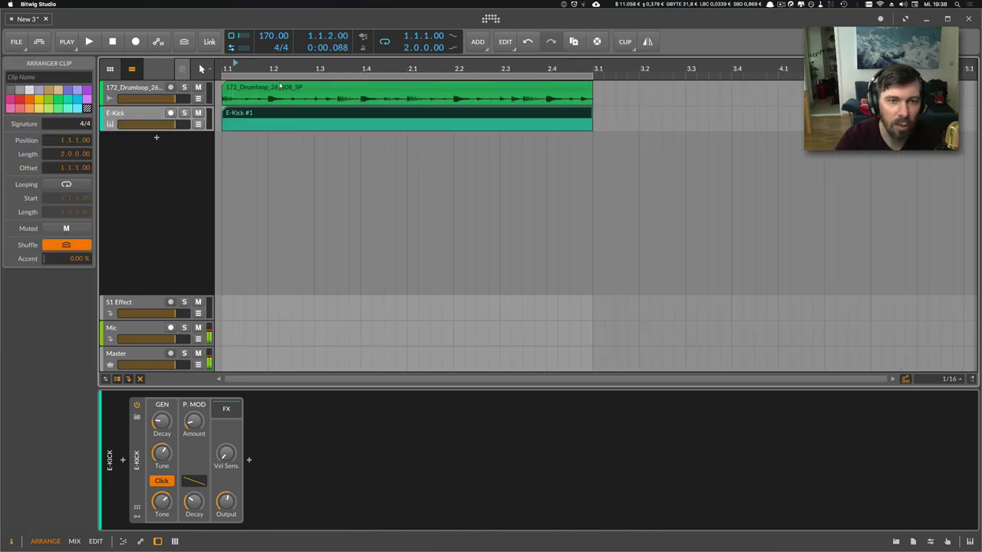
click(224, 69)
- Open the E-Kick clip's note editor and place 1/16 C2 notes at 1.1.1 and 1.3.3
double_click(237, 113)
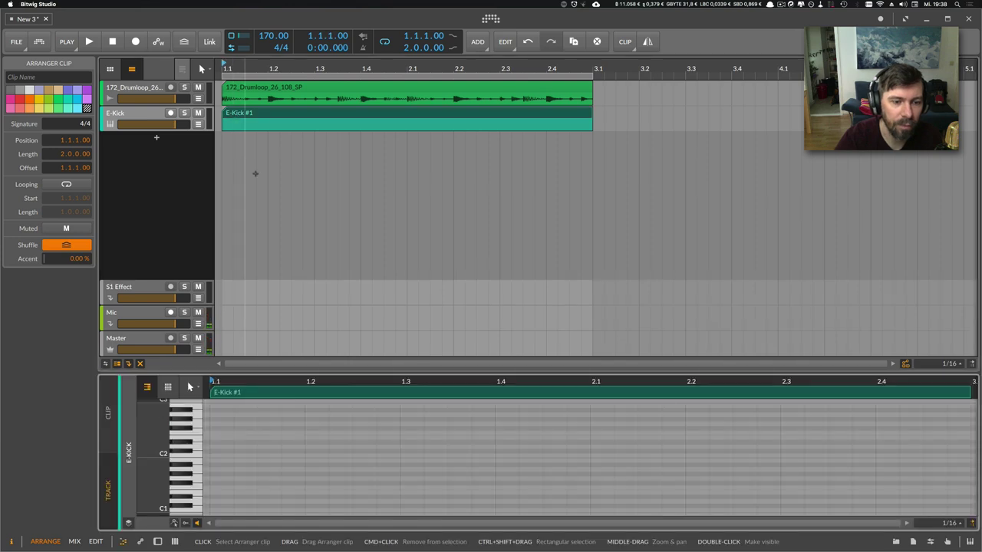
drag(220, 381, 220, 373)
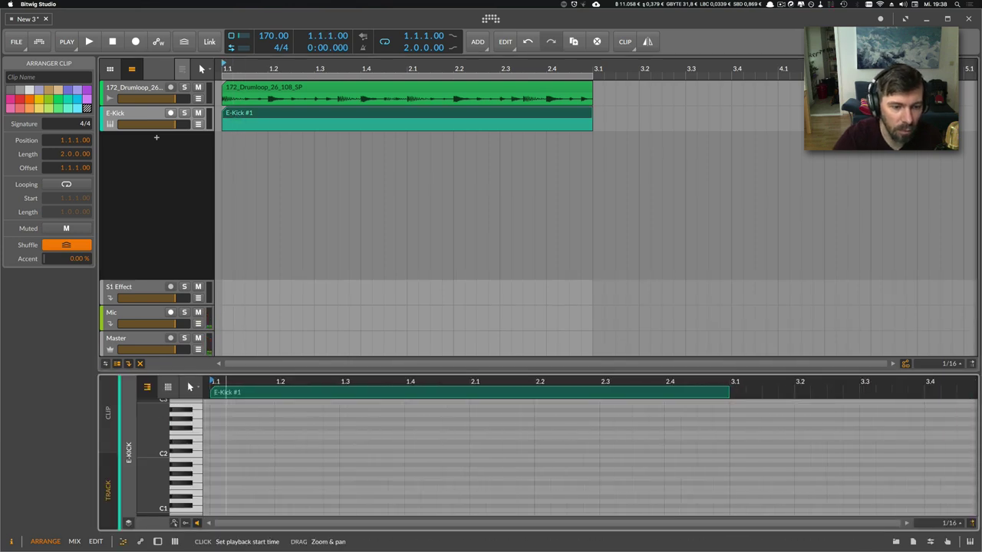
double_click(212, 453)
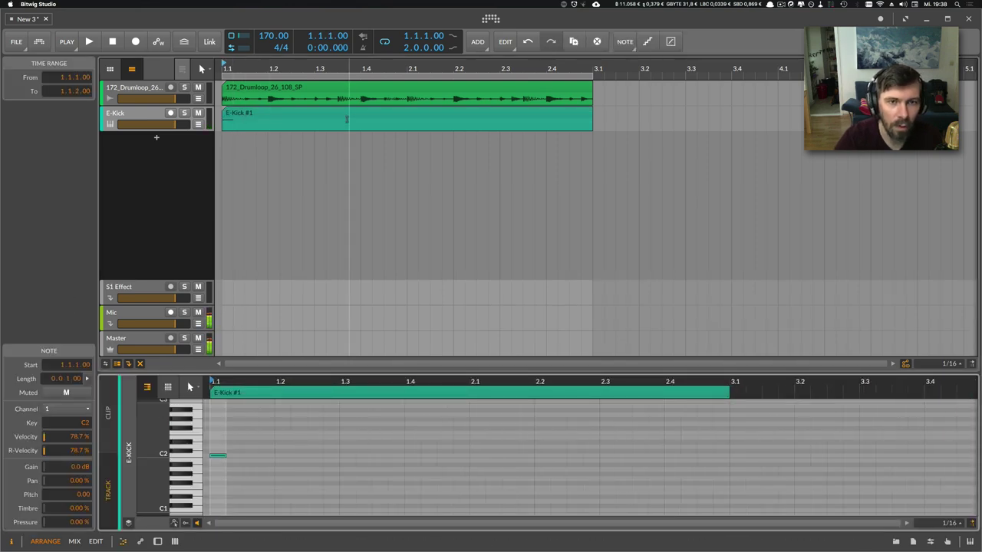
double_click(309, 455)
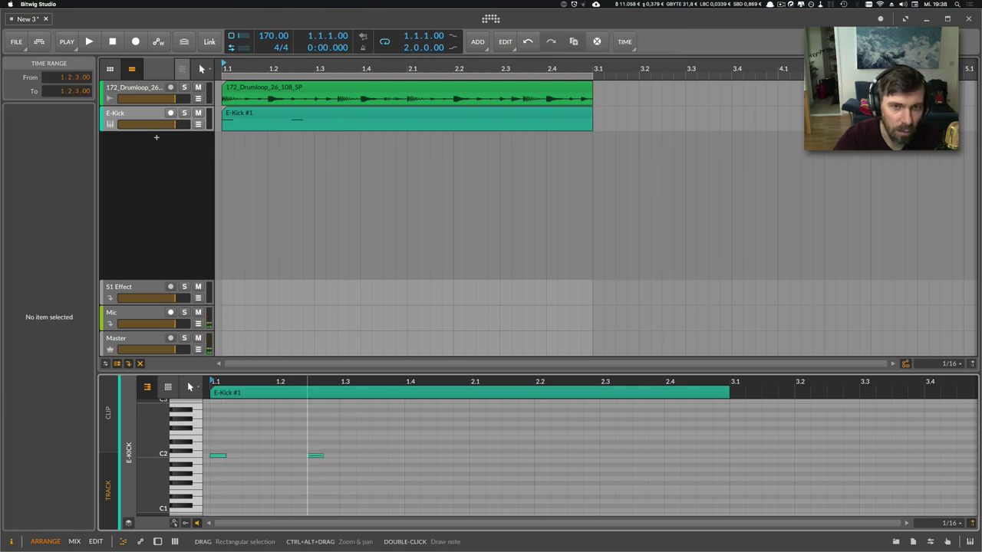
click(322, 455)
key(Right)
key(Right)
key(Right)
key(Right)
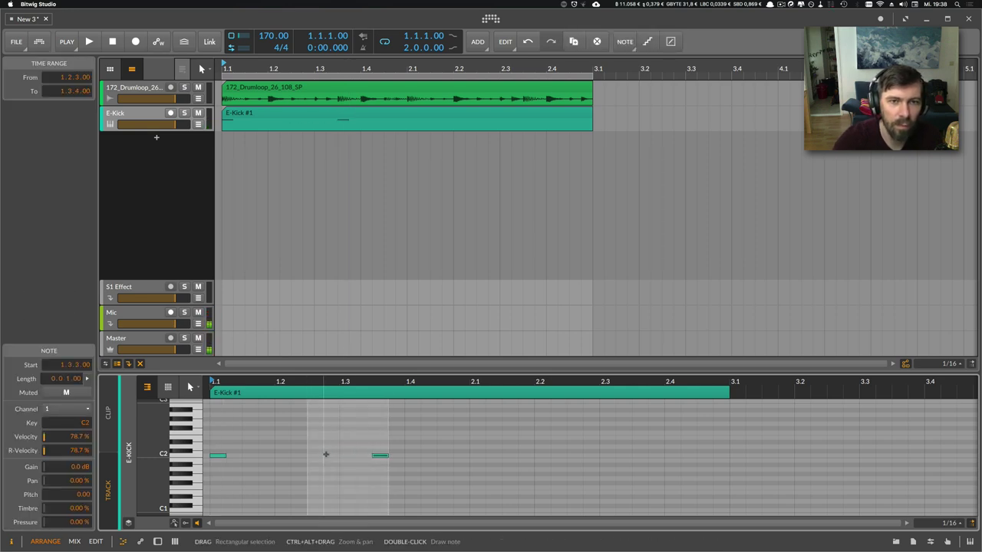
- Add C2 notes at 2.1.1 and 2.3.3 in the E-Kick clip and play the pattern
drag(441, 382, 434, 406)
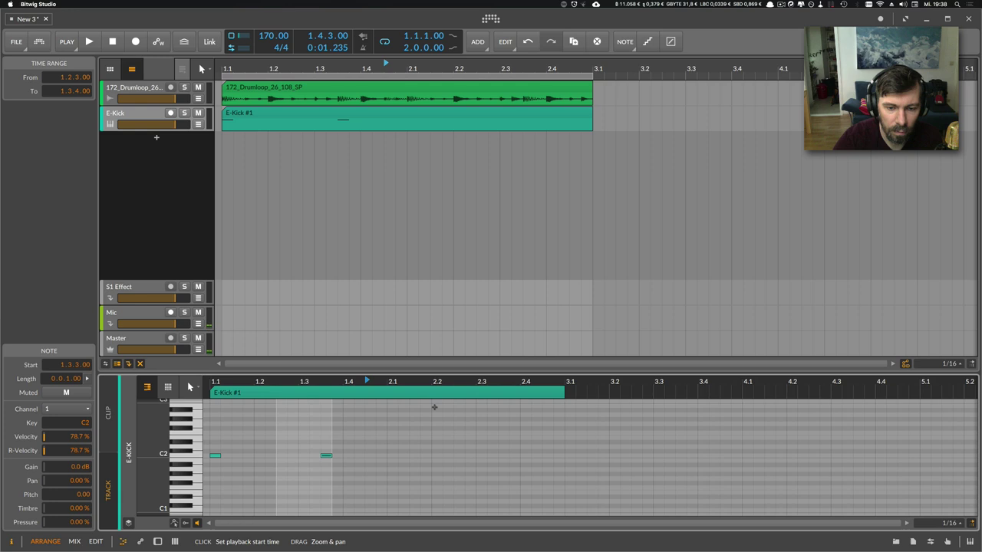
double_click(391, 455)
double_click(502, 455)
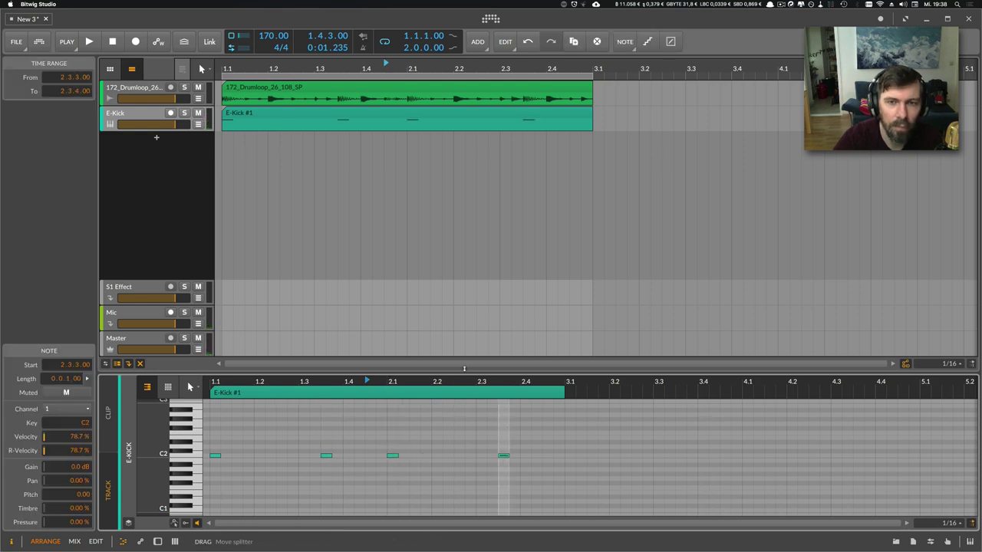
key(space)
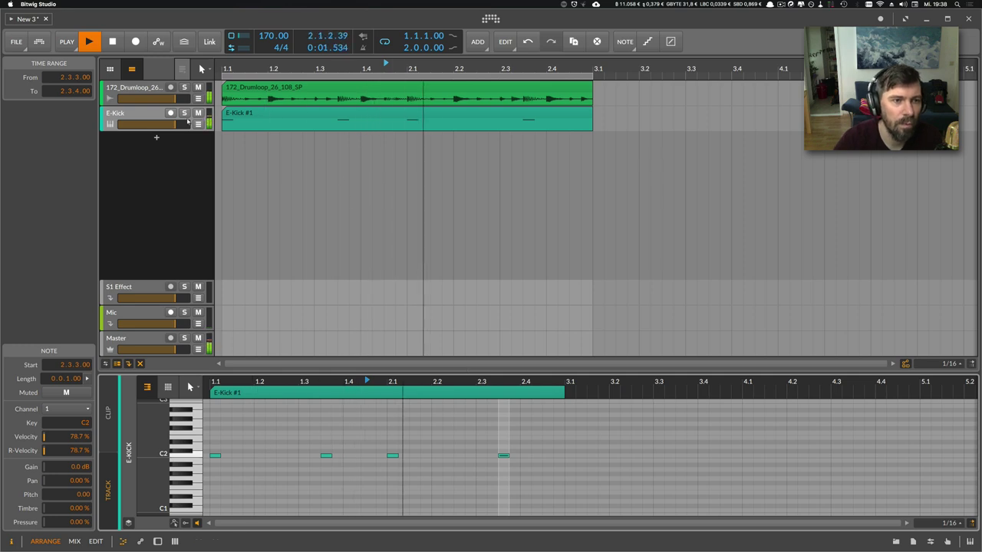
- Show the E-Kick track's device, stop playback, and set the kick's tune to E1
click(158, 115)
key(d)
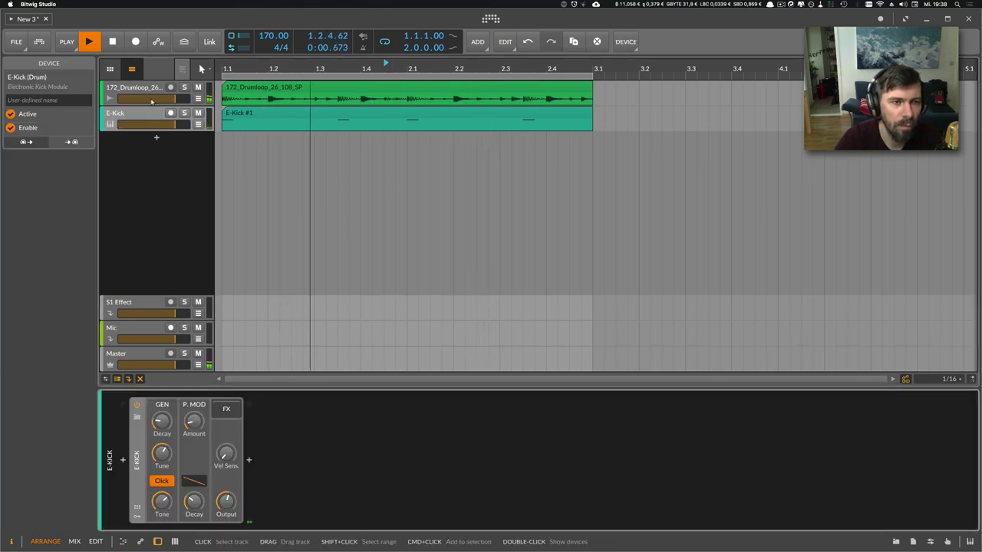
key(space)
double_click(163, 451)
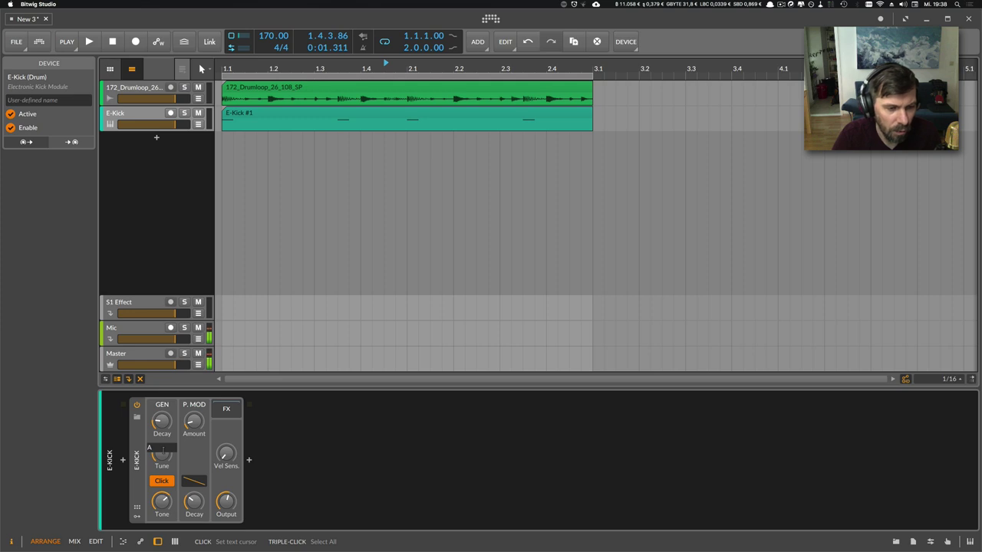
text(E1)
key(Return)
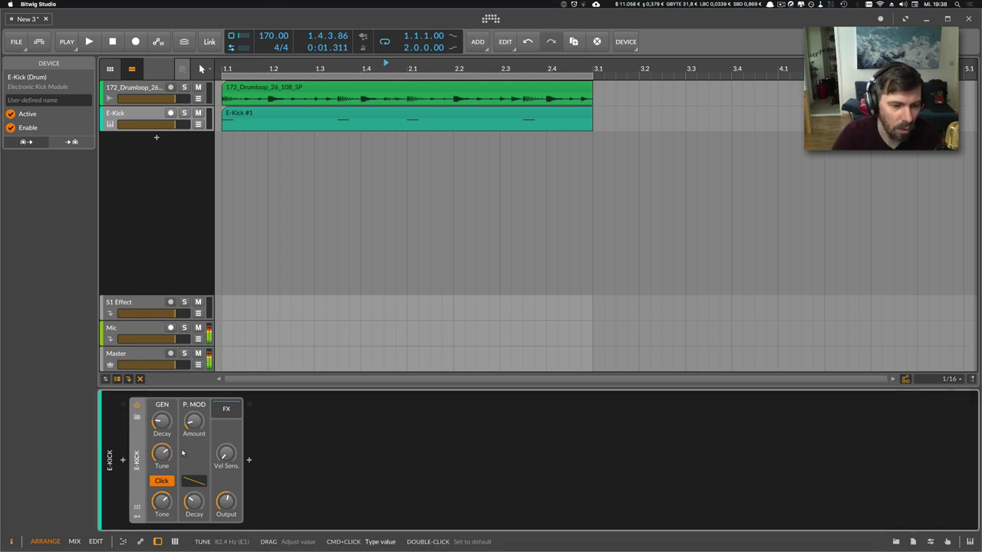
- During playback, set the E-Kick's decay to about 276 ms and output to about -10.3 dB, and lengthen its pitch modulation decay
key(space)
mouse_move(226, 502)
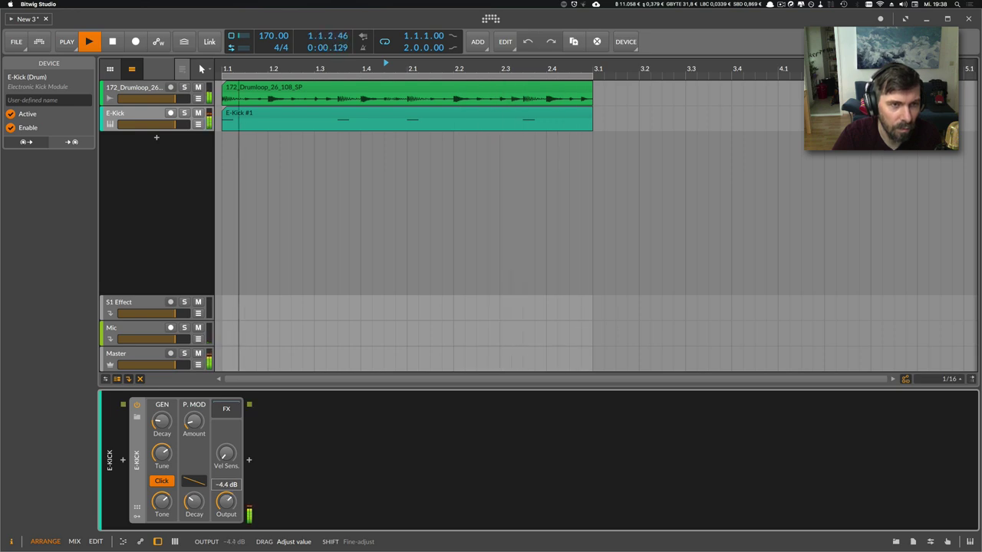
drag(193, 502, 193, 479)
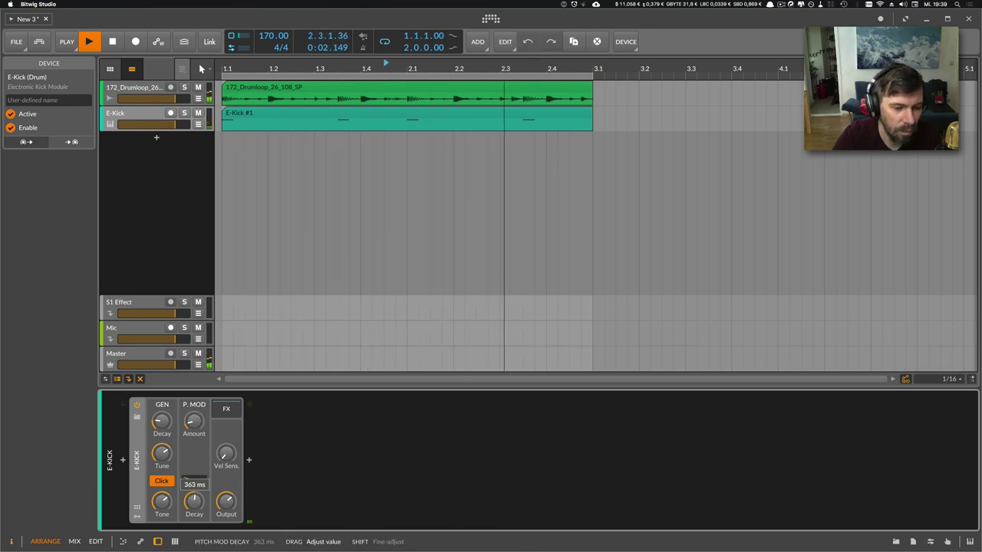
drag(161, 421, 162, 400)
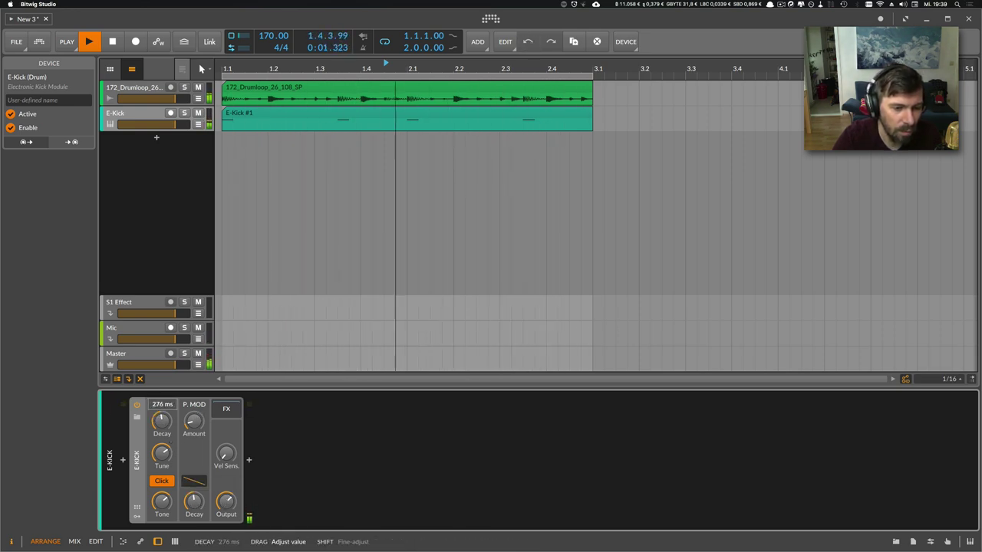
drag(193, 501, 226, 505)
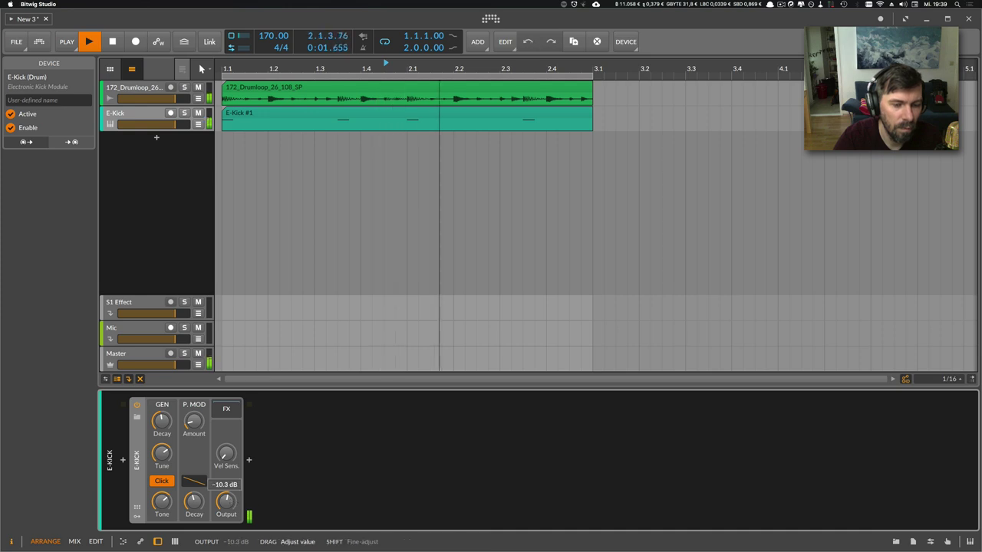
key(space)
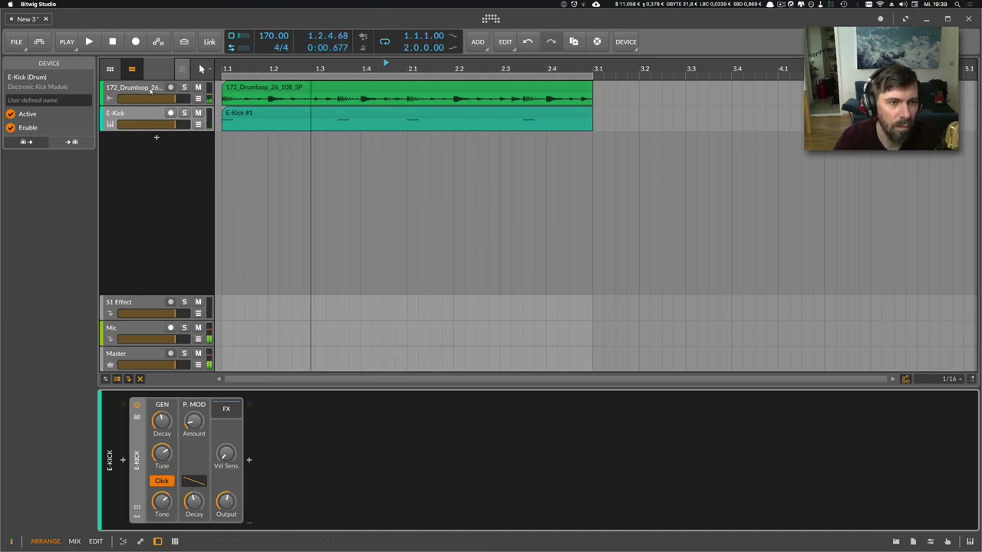
- Set the drum loop track's volume to -5 dB
click(151, 90)
double_click(176, 98)
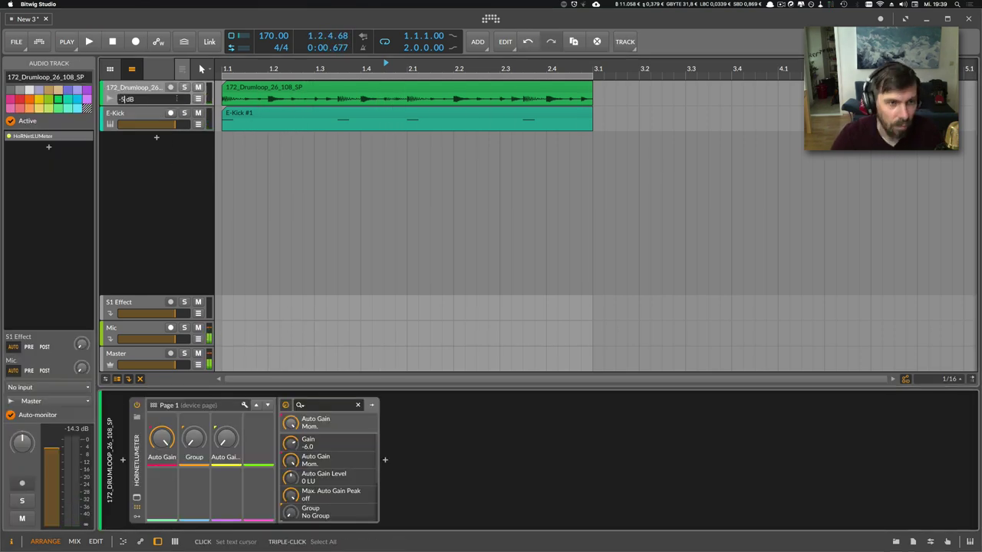
text(-5)
key(Return)
- Play both tracks together and lower the E-Kick's output to about -12.7 dB
key(space)
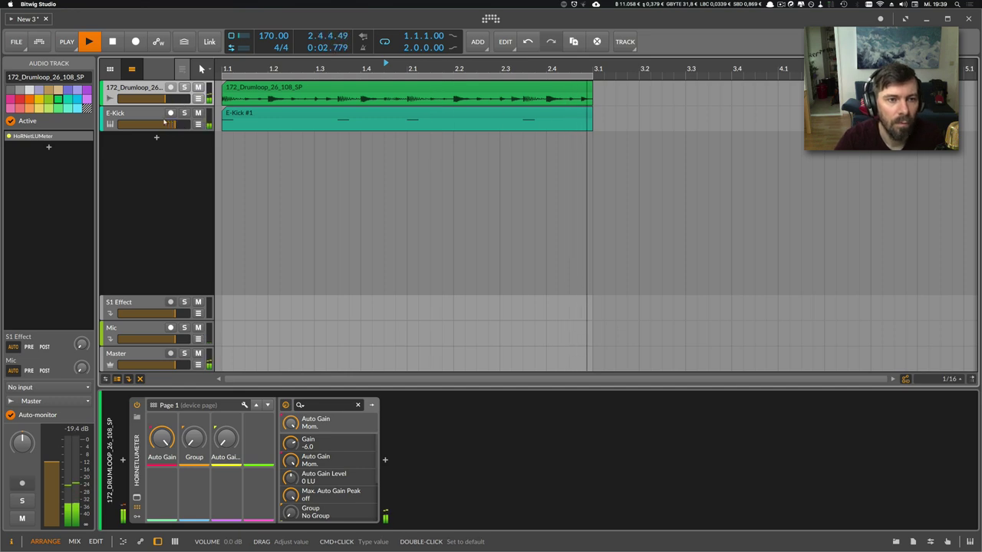
click(163, 121)
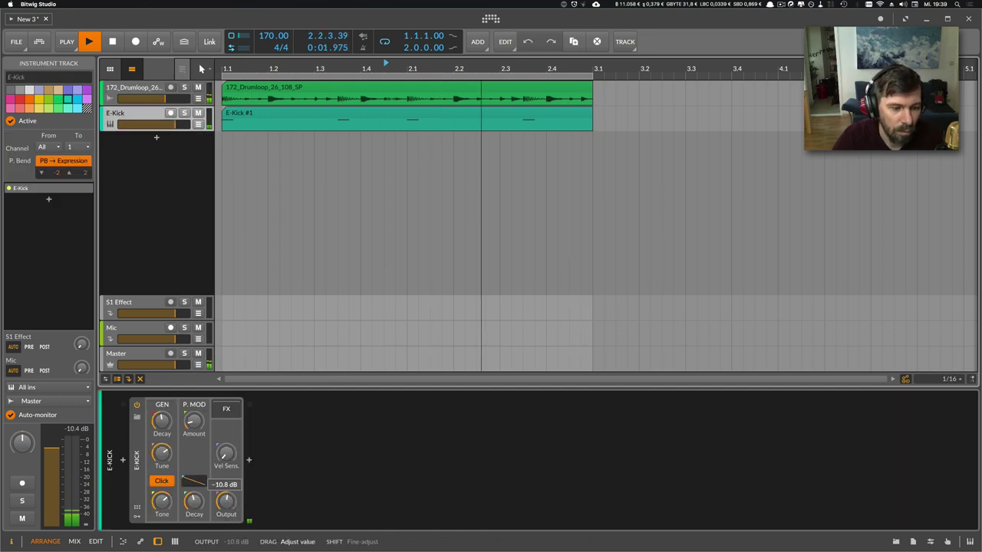
drag(225, 500, 226, 502)
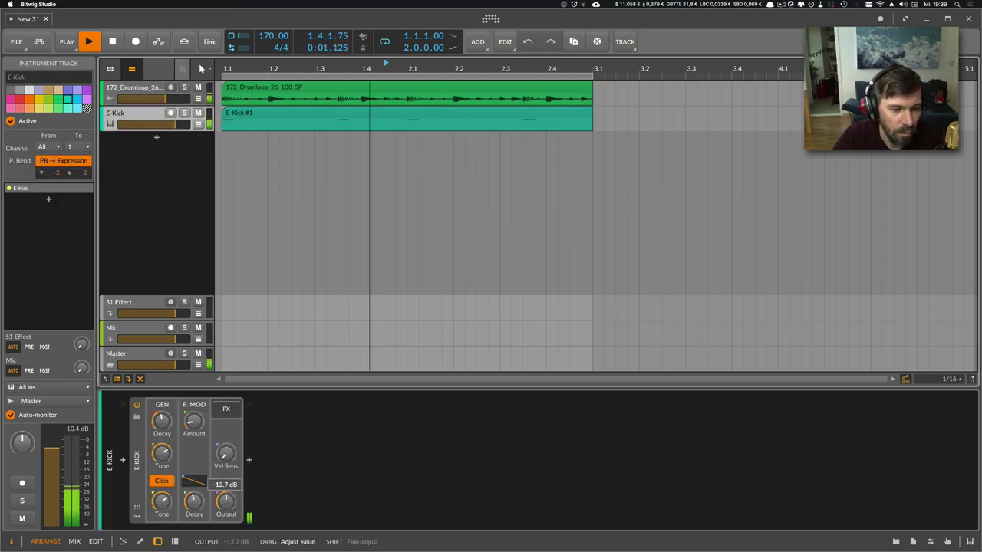
- Insert an EQ-2 directly after the E-Kick device and stop playback
click(250, 461)
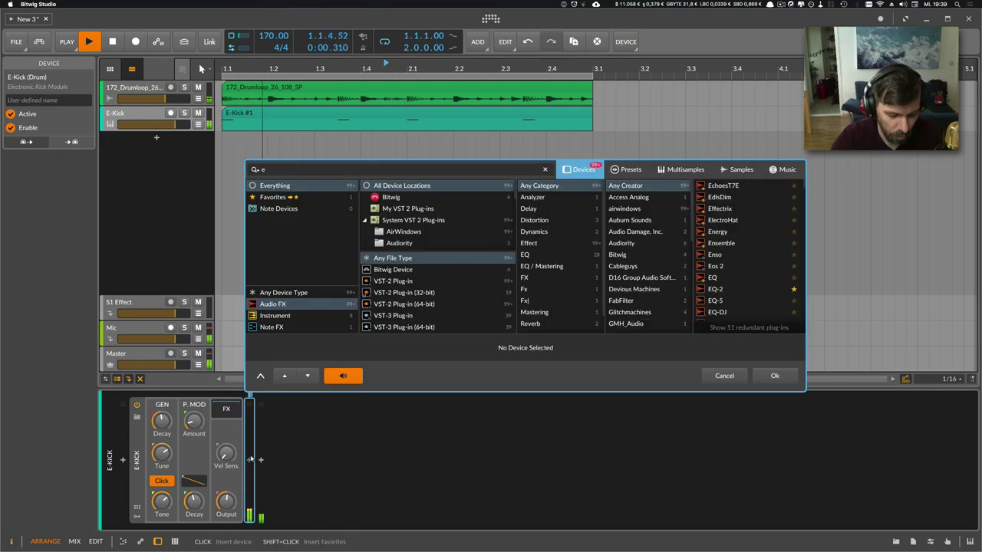
text(eq)
key(Return)
key(space)
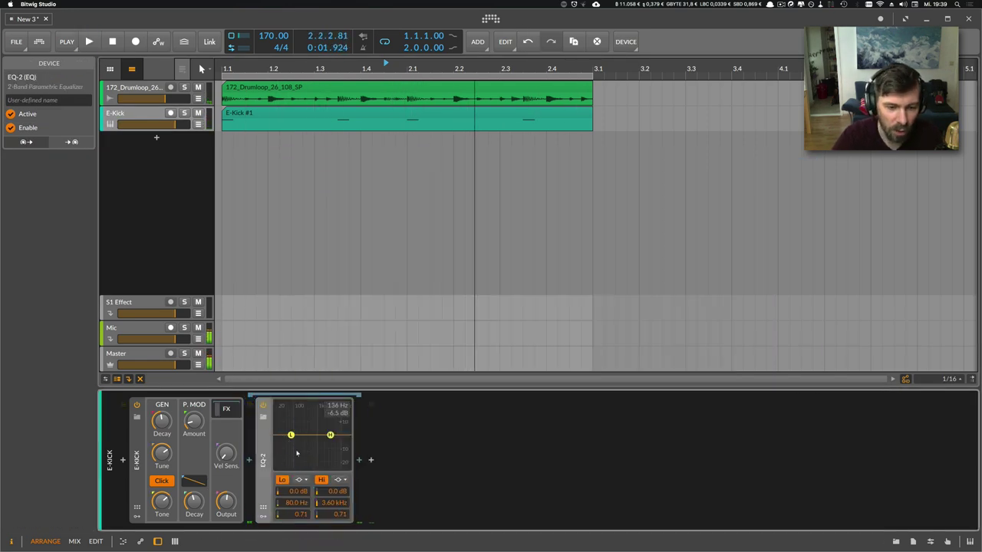
- Set the EQ-2's low band frequency to A1 and boost its gain to about +7.8 dB during playback
double_click(300, 502)
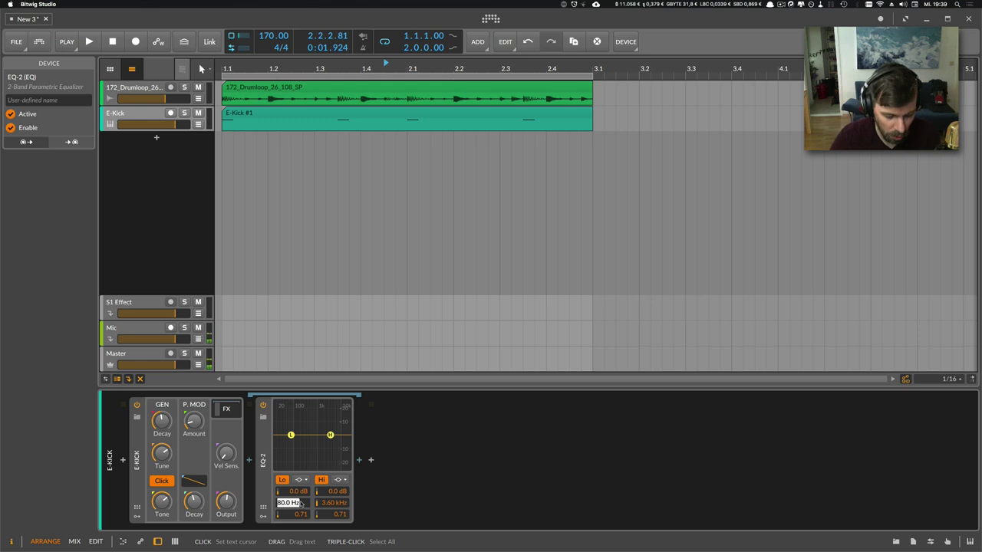
text(A)
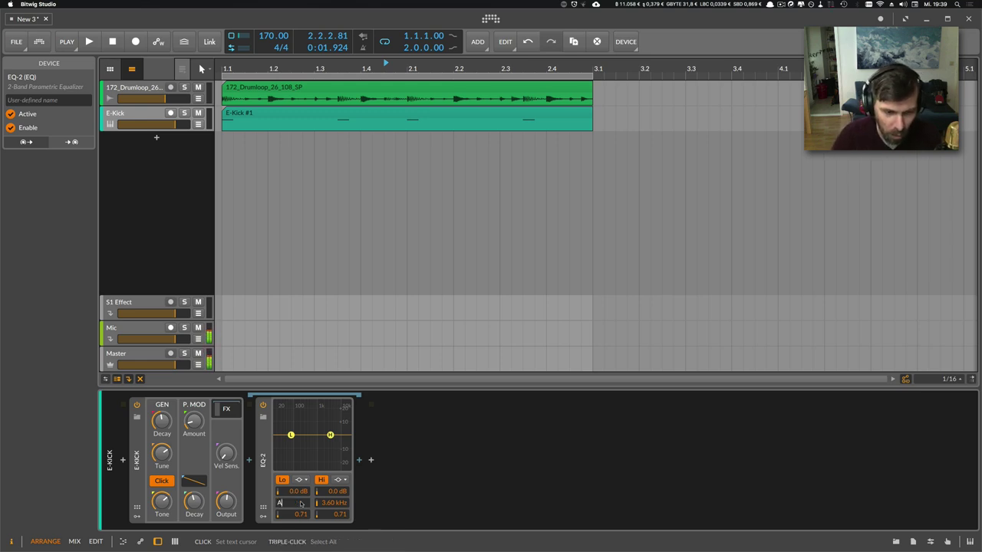
text(1)
key(Return)
key(space)
drag(311, 491, 310, 457)
key(space)
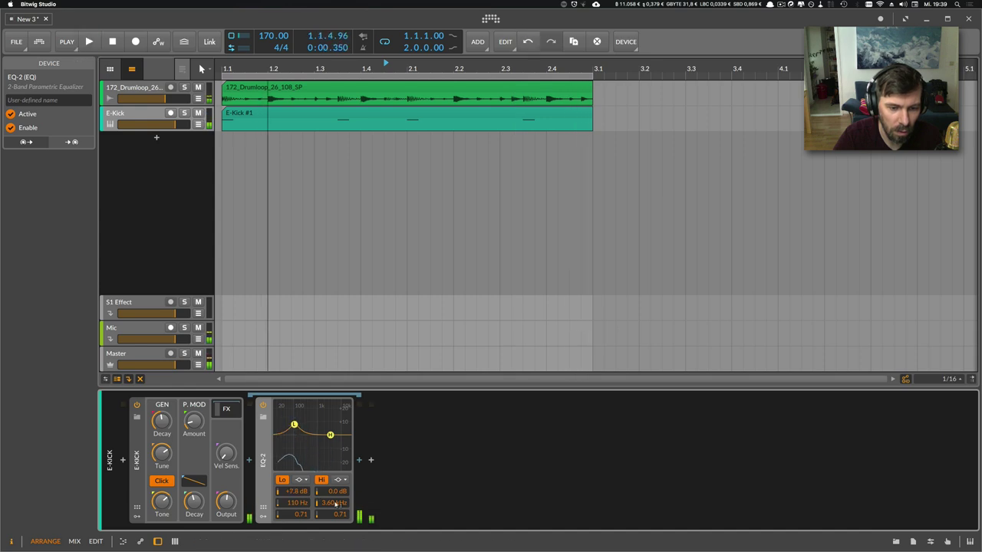
- Set the EQ-2's high band frequency to A6 and boost its gain to about +12.9 dB
double_click(330, 502)
text(A6)
key(Return)
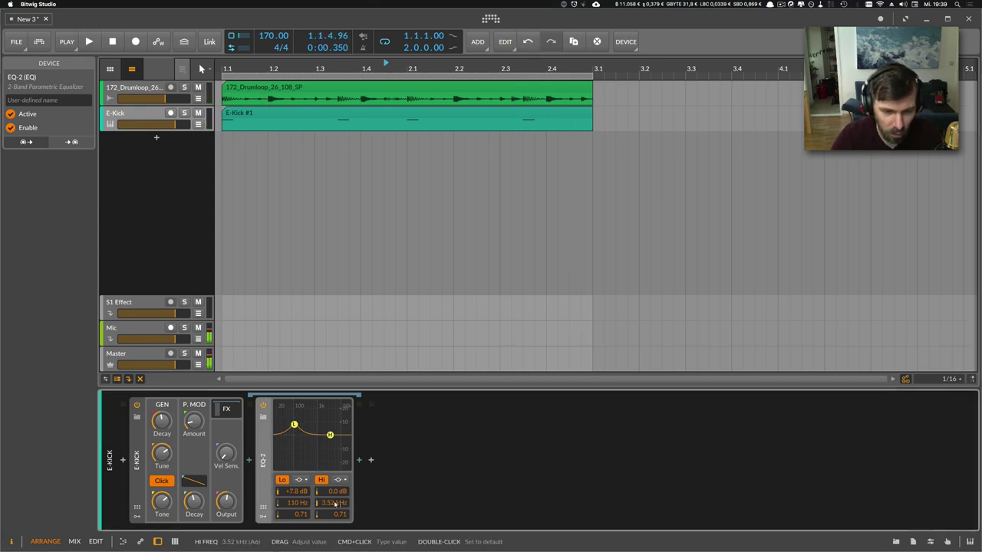
key(space)
drag(334, 491, 333, 472)
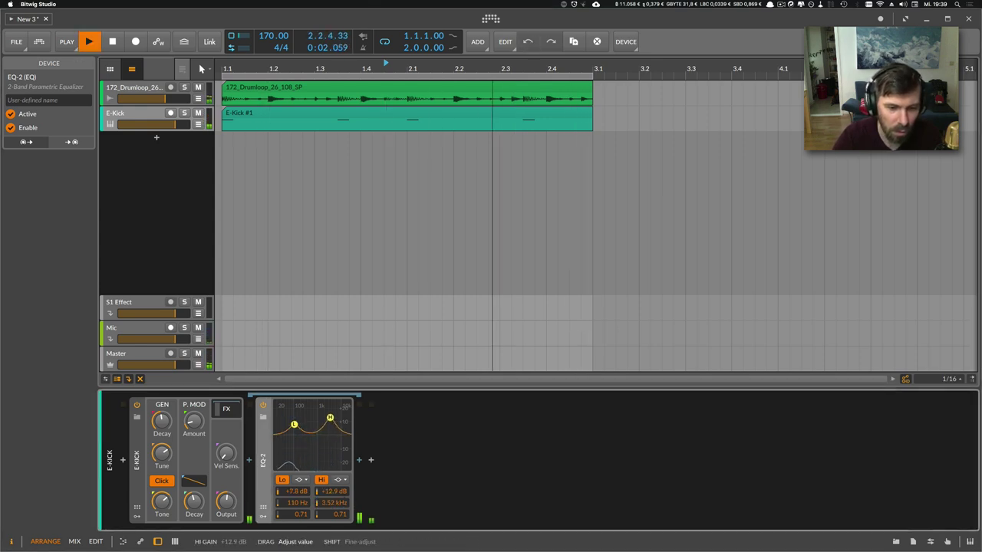
- Set the EQ-2's high band frequency to A5 and its gain to about +13.9 dB
super+click(335, 503)
text(A)
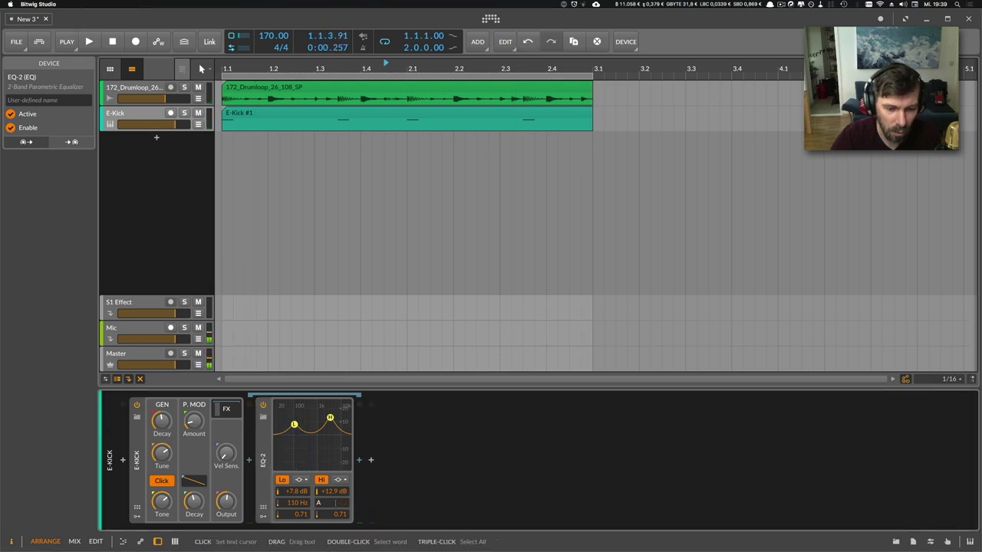
text(5)
key(Return)
key(space)
mouse_move(335, 491)
mouse_down()
mouse_move(335, 470)
mouse_move(335, 489)
mouse_up()
key(space)
- Insert an Amp after the EQ-2 and, during playback, raise the E-Kick's output to about -9.1 dB
double_click(360, 461)
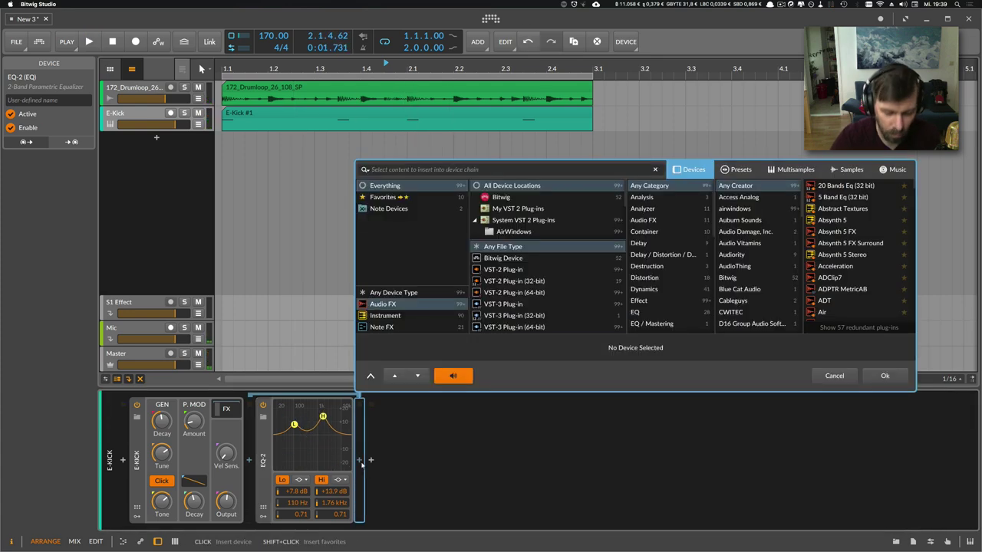
text(amp)
key(Return)
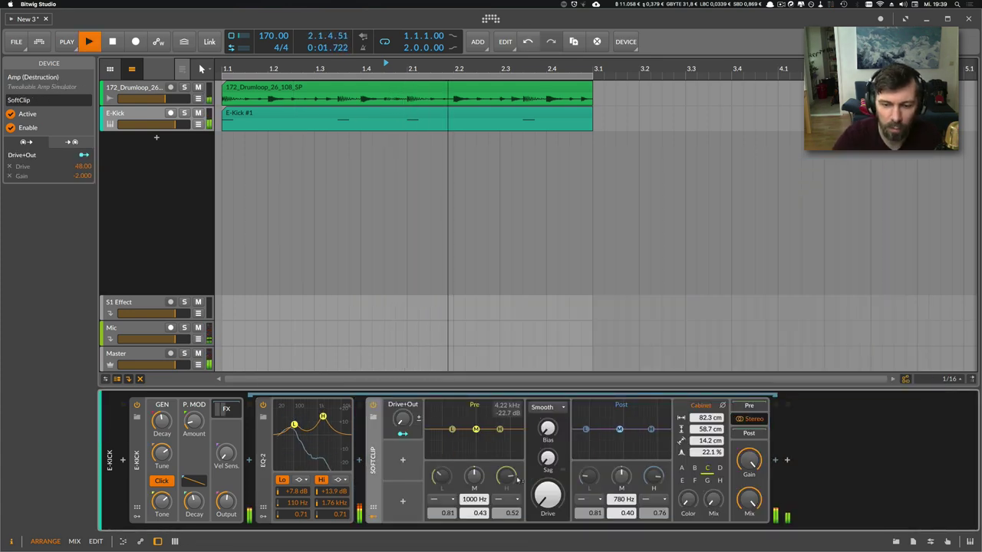
key(space)
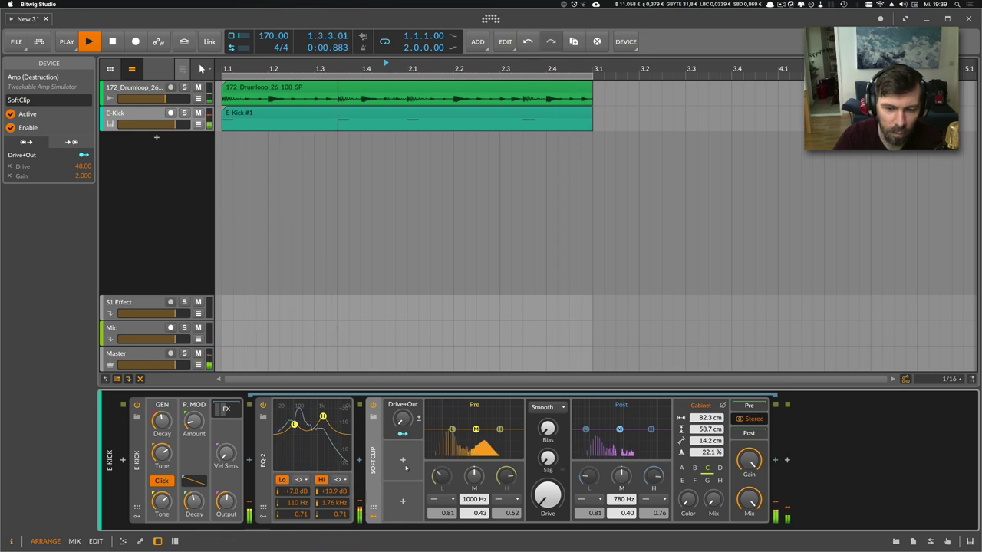
drag(227, 502, 227, 496)
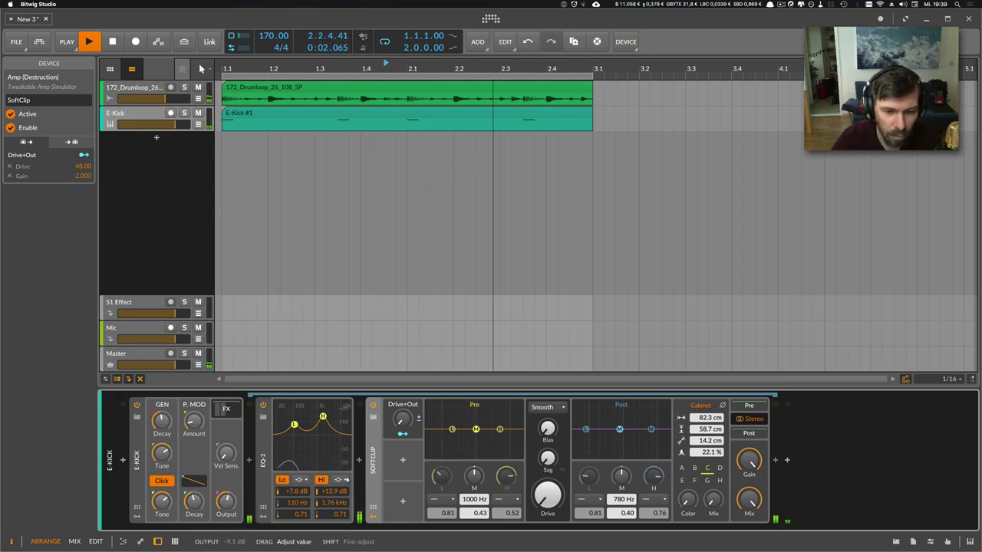
- Insert a Tool device between the EQ-2 and the Amp and lower its gain to about -4.6 dB
click(360, 460)
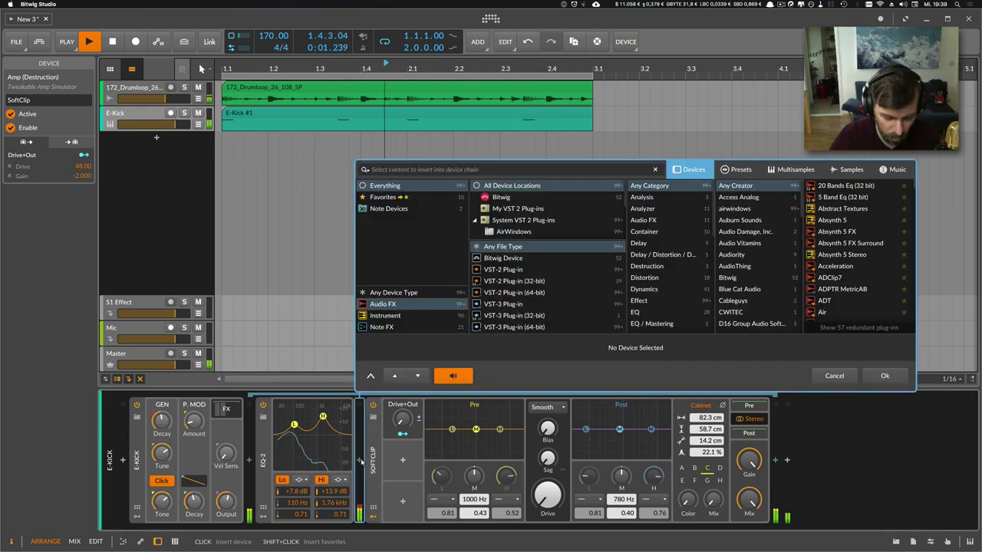
text(tool)
key(Return)
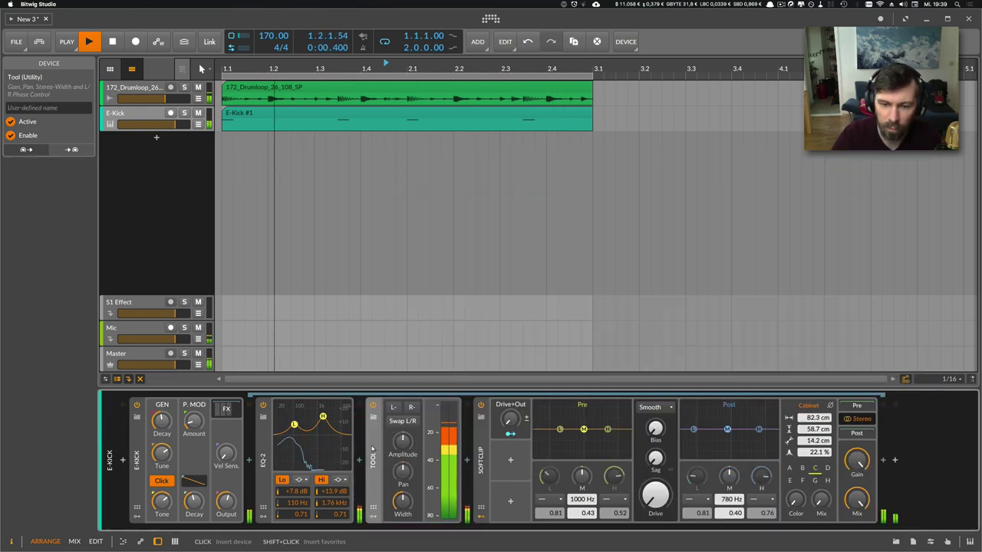
drag(402, 440, 402, 460)
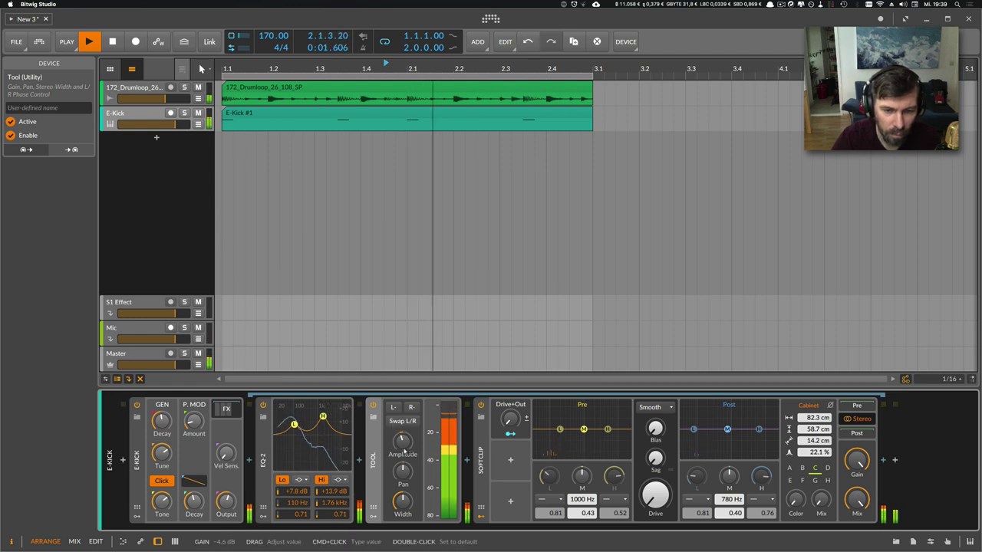
key(space)
- Insert a Replacer between the E-Kick and the EQ-2
click(248, 461)
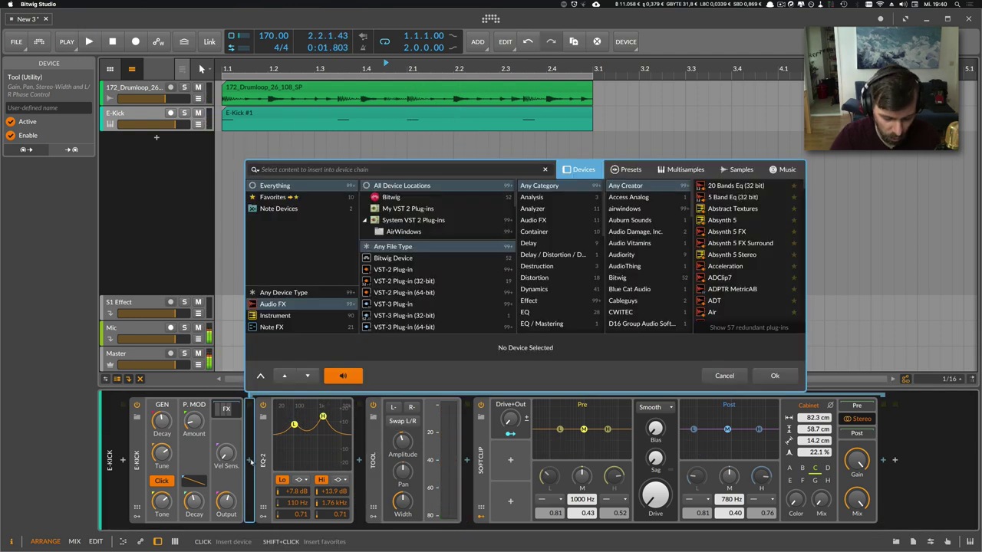
text(rapl)
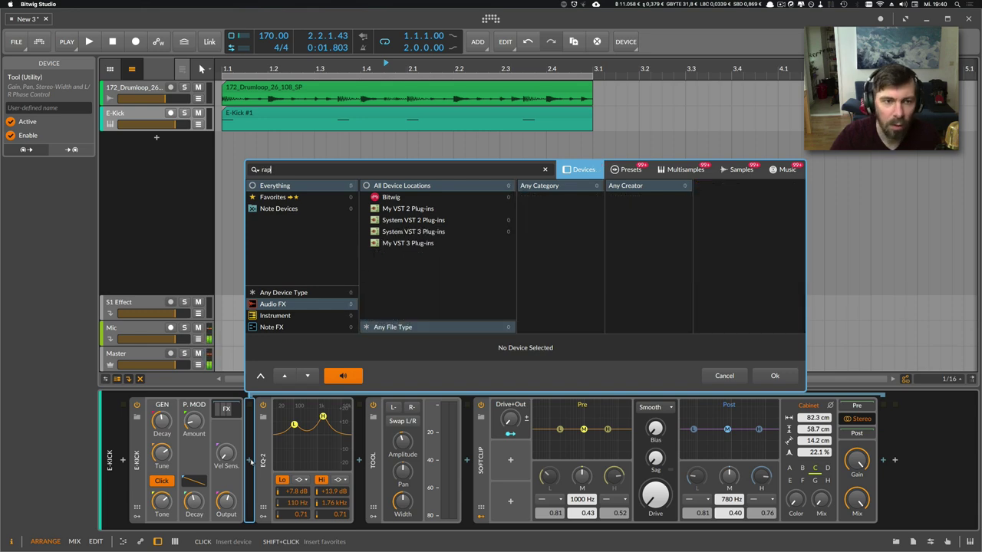
key(BackSpace)
key(BackSpace)
text(ep)
key(Return)
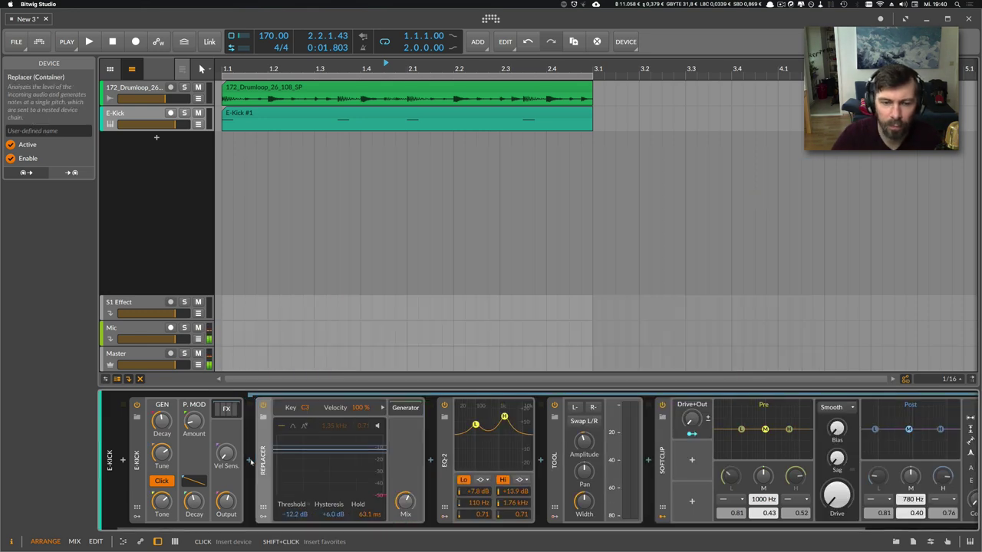
- Search the sample browser for "kick" and go through the listed samples
click(895, 541)
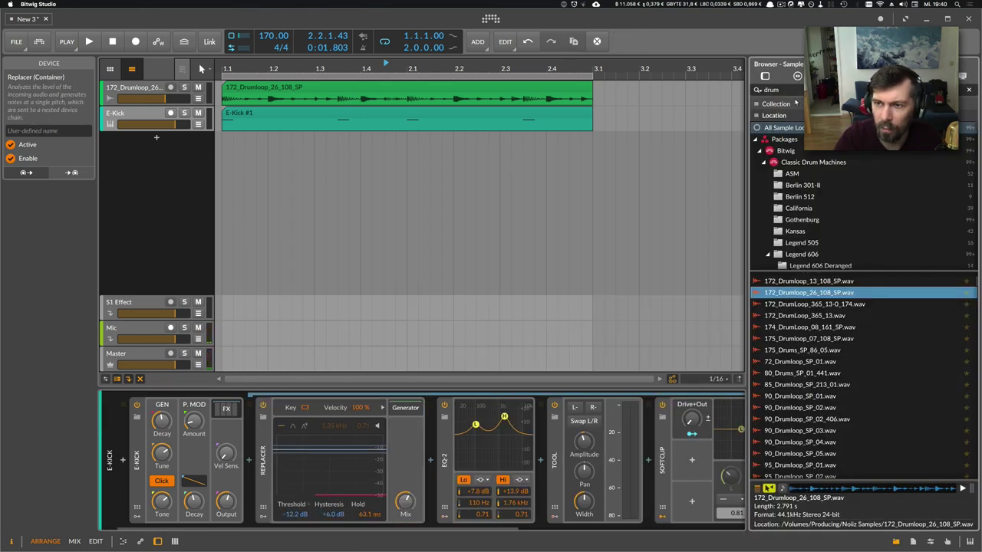
drag(791, 91, 736, 85)
text(kick)
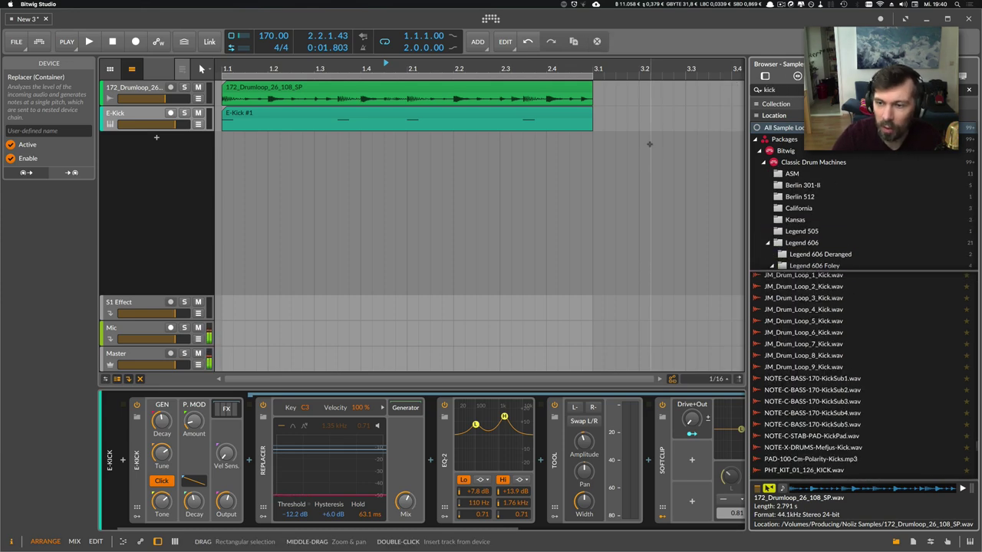
scroll(805, 353, down, 20)
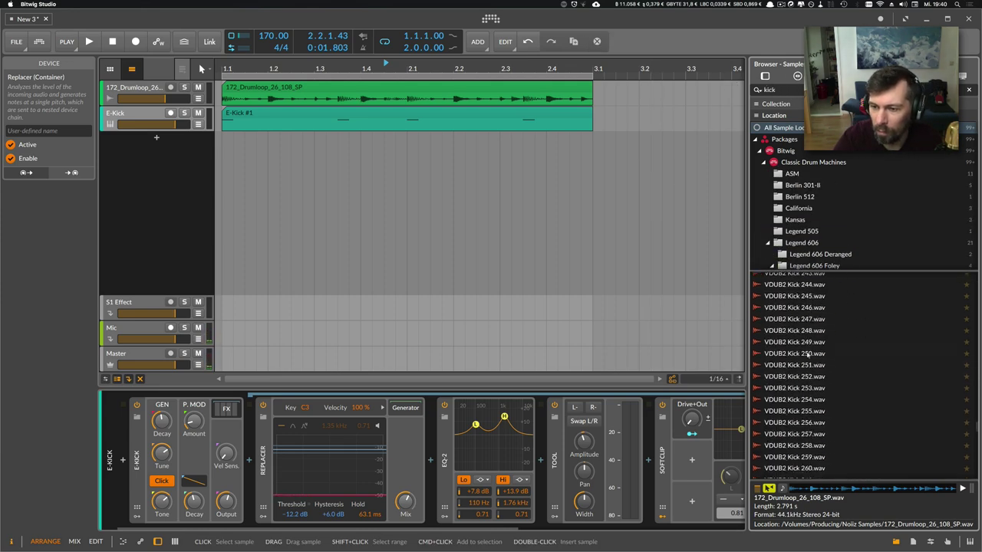
- Audition several of the VDUB2 Kick samples
click(807, 354)
scroll(806, 354, up, 10)
click(807, 355)
scroll(806, 353, up, 5)
click(805, 338)
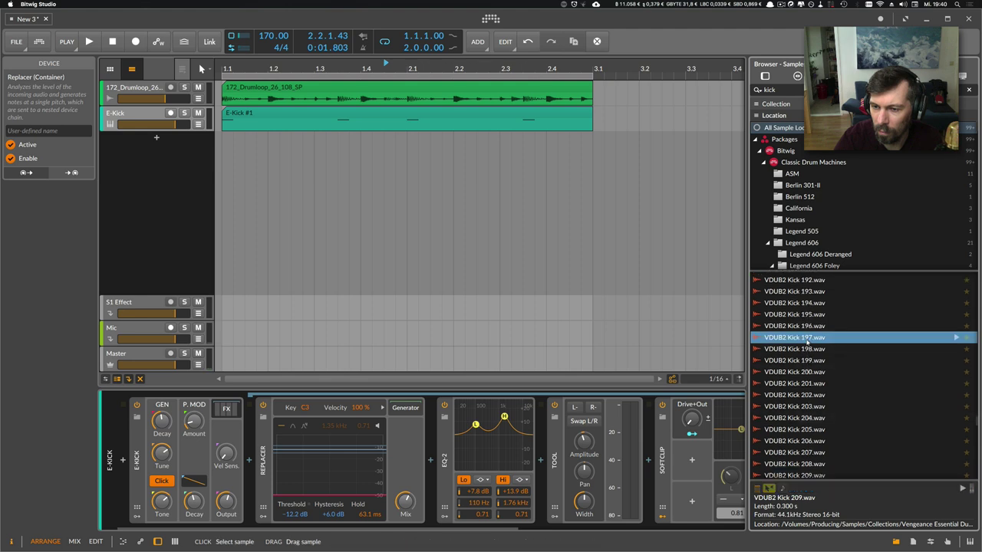
scroll(804, 336, up, 9)
scroll(803, 336, up, 15)
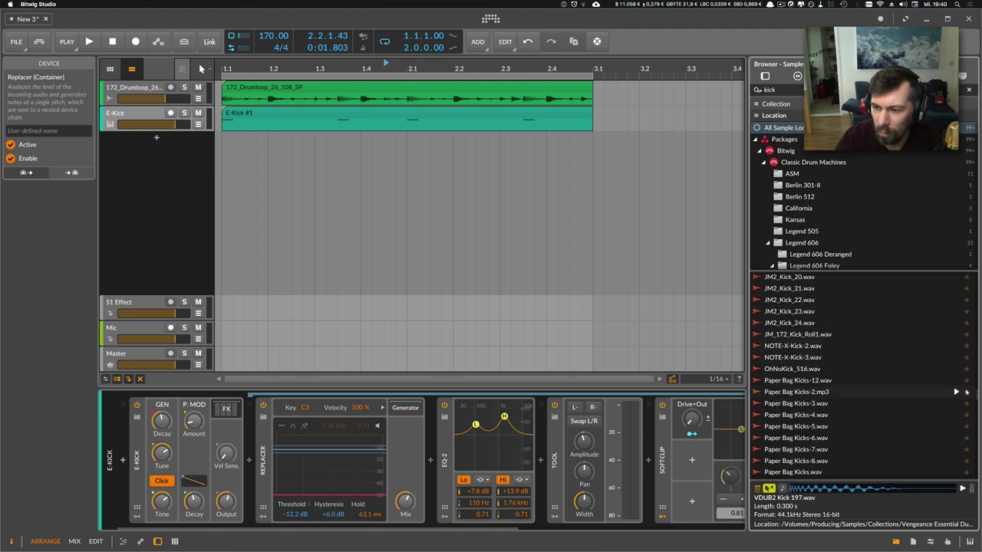
scroll(859, 314, up, 10)
- Audition kick samples from the 74_Kick and 18_Kick sets to find one for layering
click(858, 314)
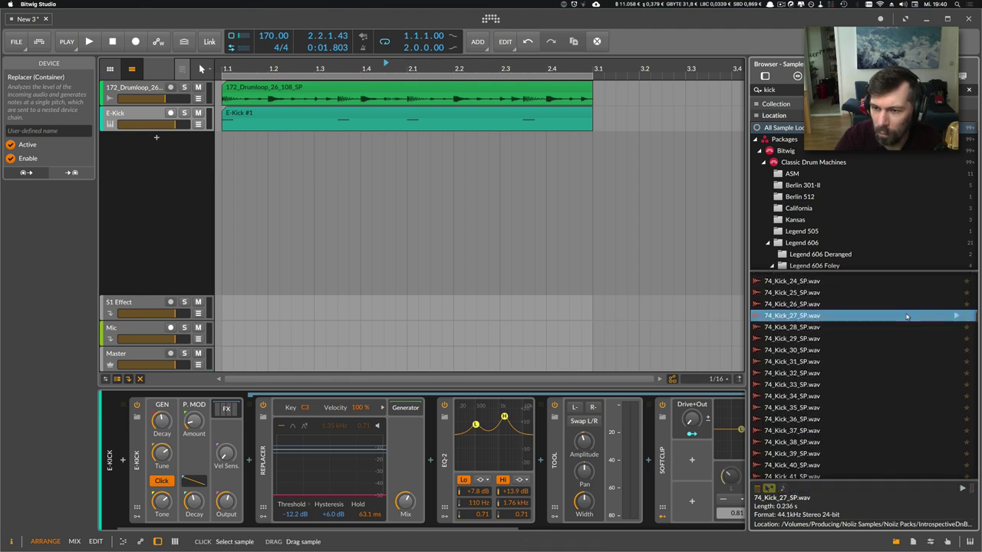
scroll(858, 306, up, 3)
scroll(859, 303, up, 10)
click(858, 302)
scroll(859, 302, up, 10)
click(858, 302)
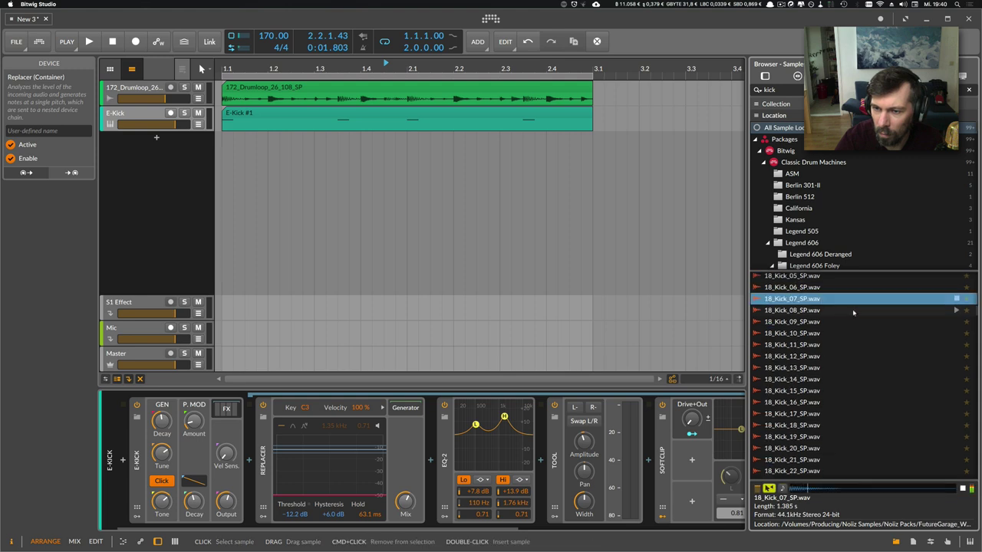
scroll(853, 312, up, 10)
click(852, 319)
click(841, 329)
scroll(840, 330, down, 10)
click(832, 331)
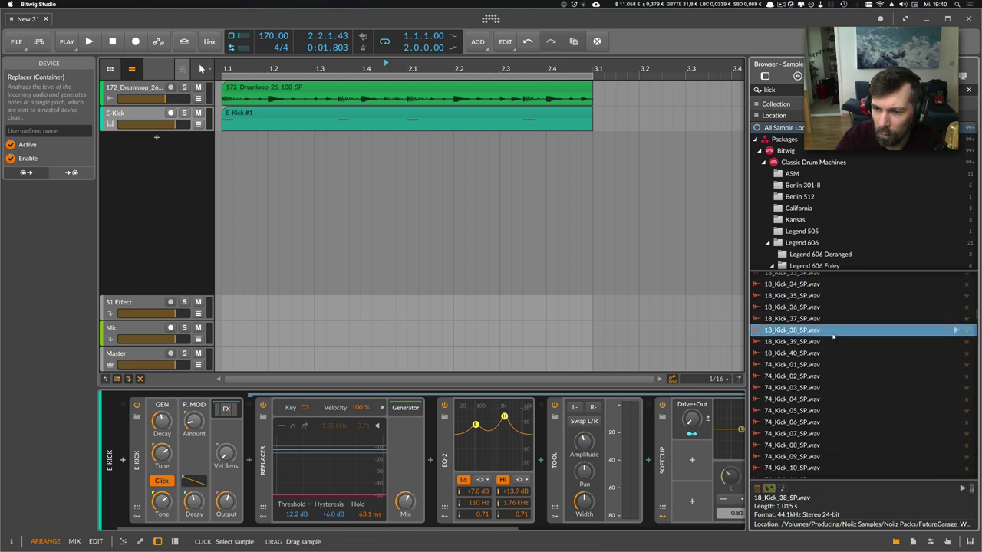
click(814, 342)
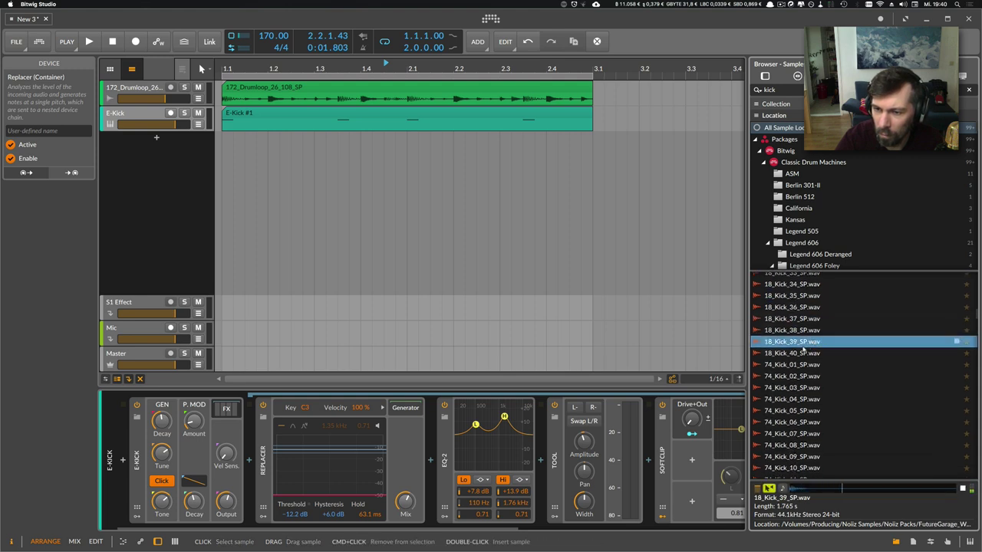
click(799, 354)
click(792, 366)
click(790, 376)
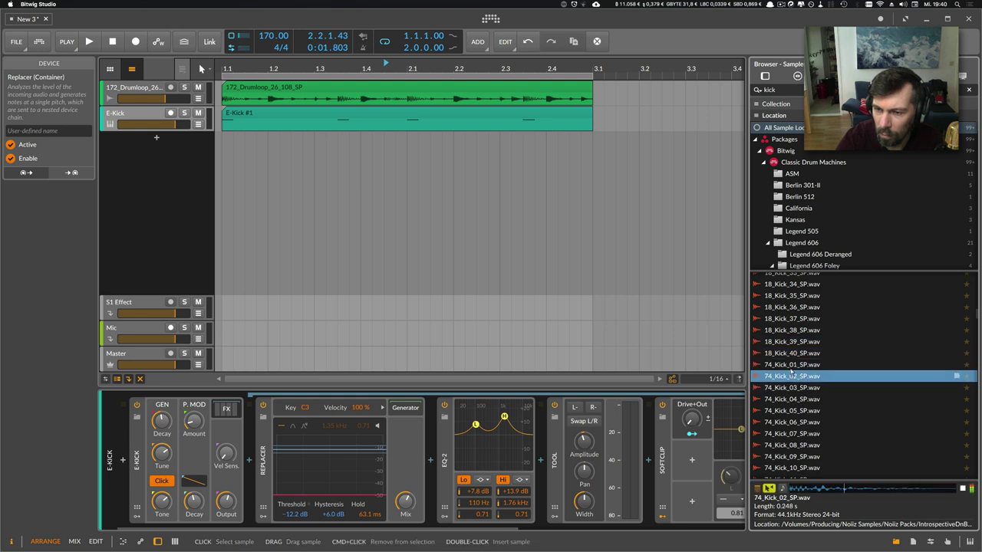
click(787, 366)
- Load 74_Kick_02_SP.wav as the Replacer's generator and close the sample browser
click(785, 377)
drag(785, 376, 406, 409)
click(405, 409)
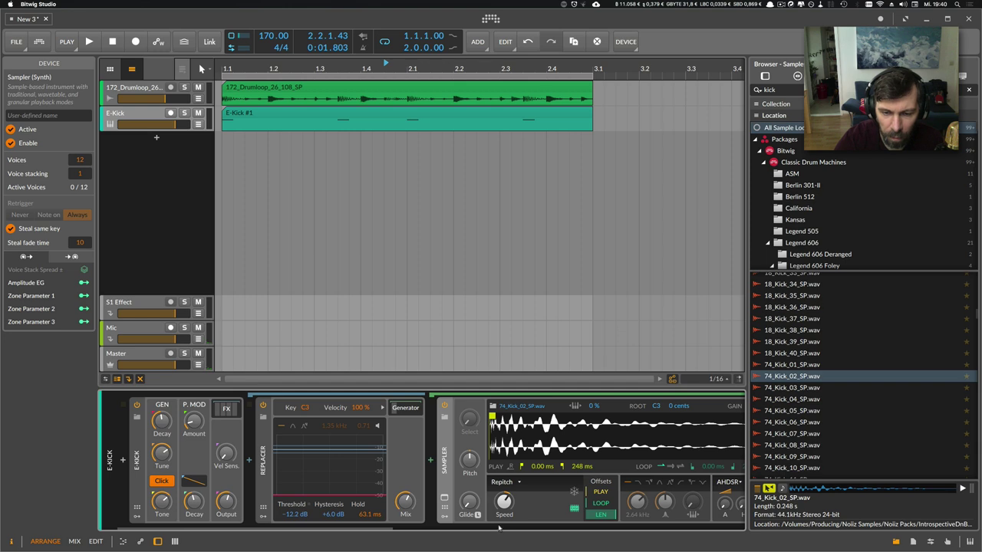
click(894, 541)
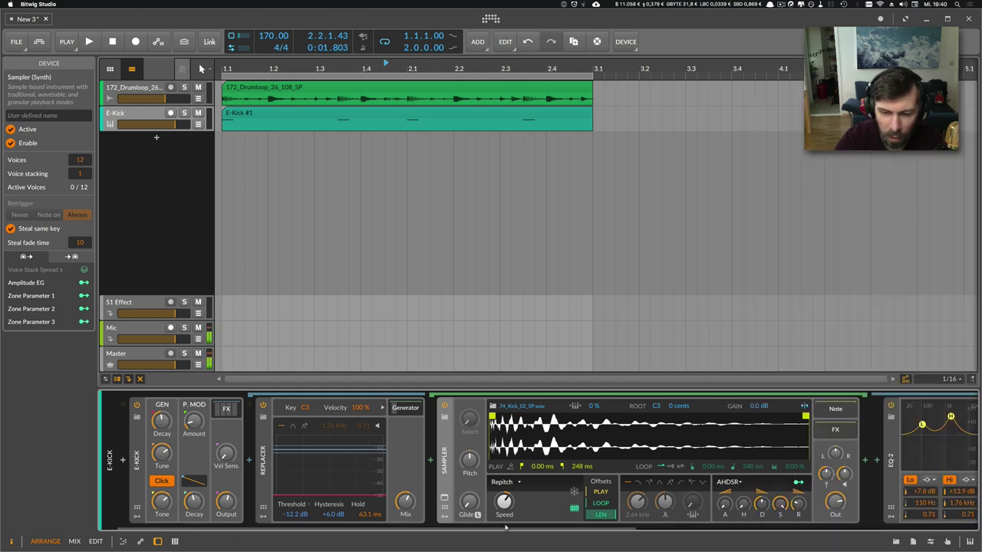
- Start playback and set the Replacer's mix to 50%
drag(505, 528, 610, 529)
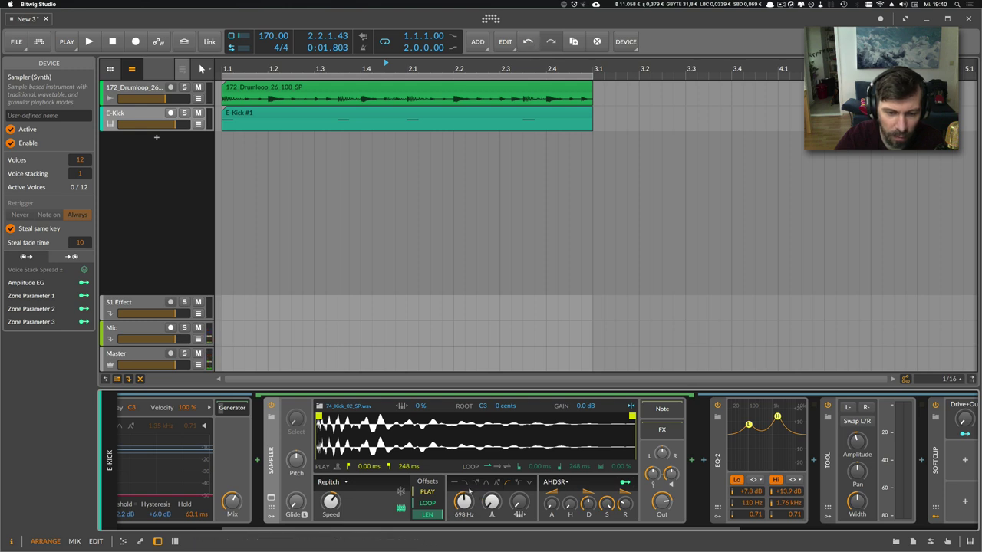
key(space)
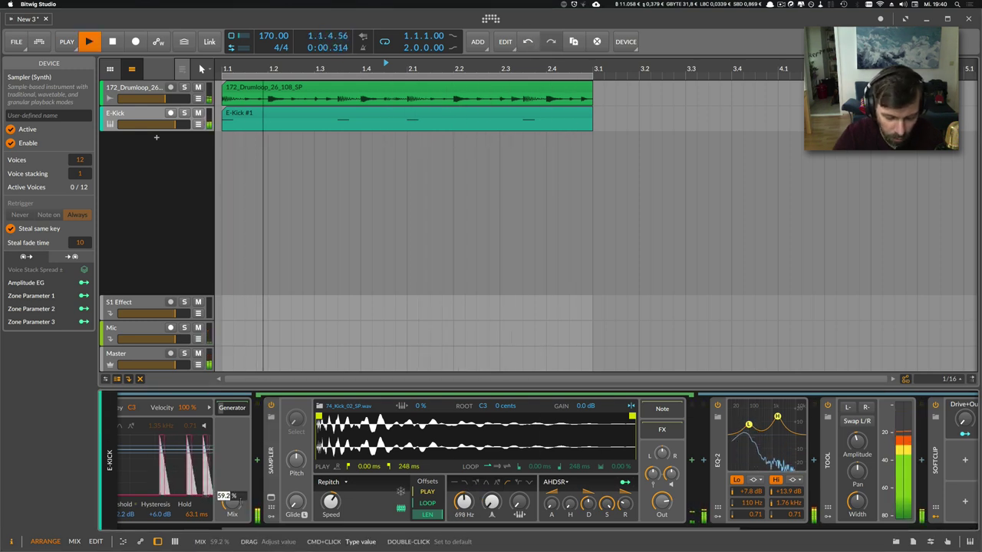
text(50)
key(Return)
- Lower the Sampler's filter cutoff to about 277 Hz, raise its gain, and collapse the Replacer's generator chain
drag(463, 503, 463, 519)
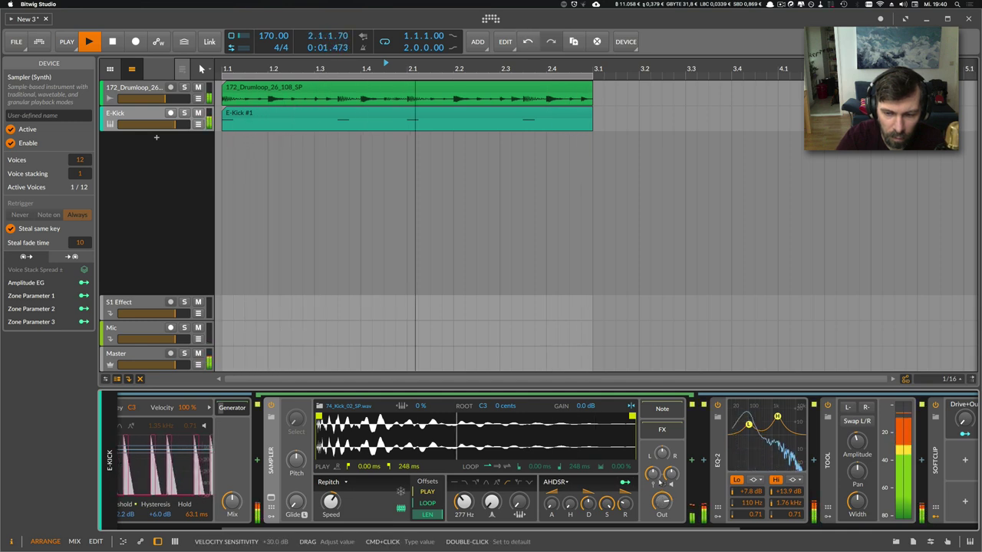
drag(670, 475, 670, 457)
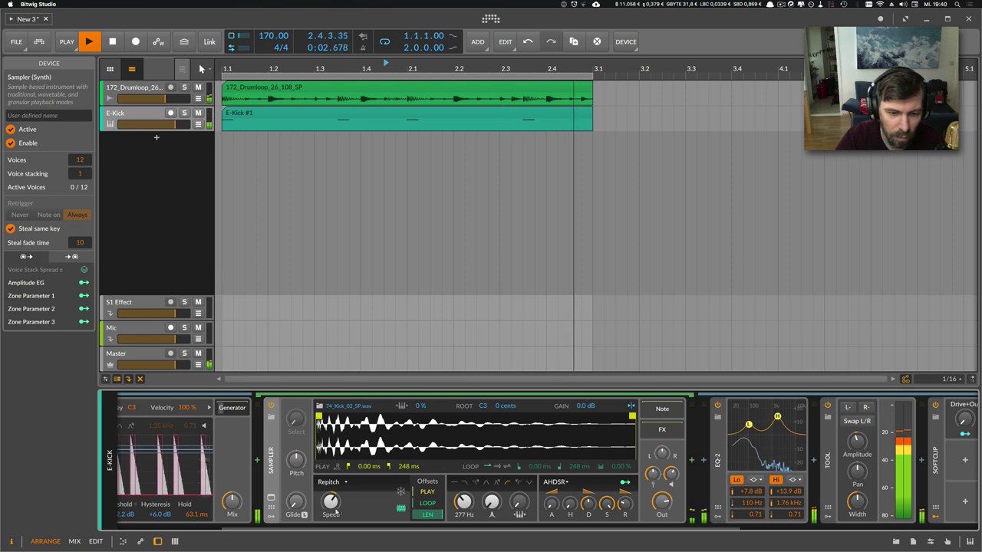
click(232, 408)
key(space)
drag(275, 527, 167, 521)
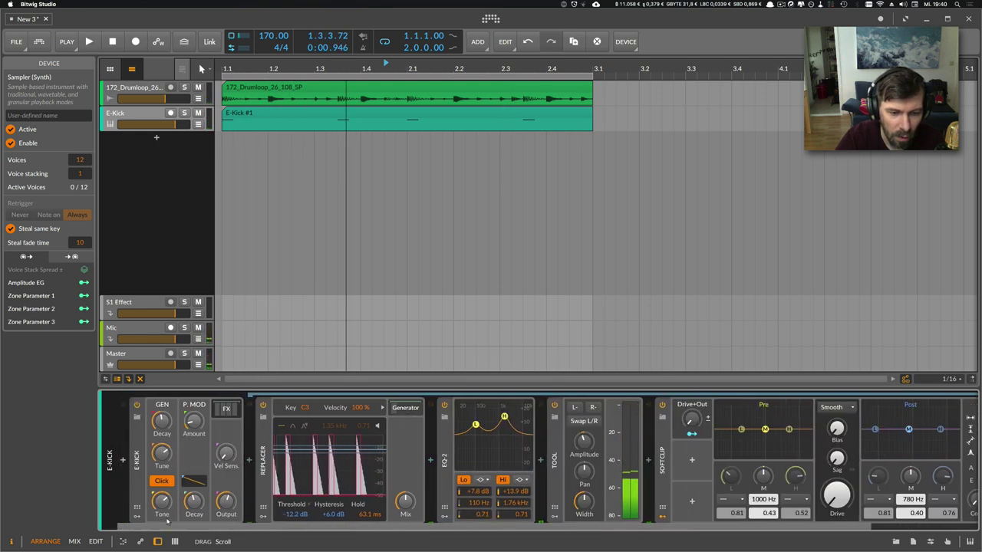
- Review the E-Kick's FX chain, including the Replacer and its 74_Kick_02_SP.wav Sampler generator, ahead of the EQ-2, Tool and Softclip devices
click(138, 460)
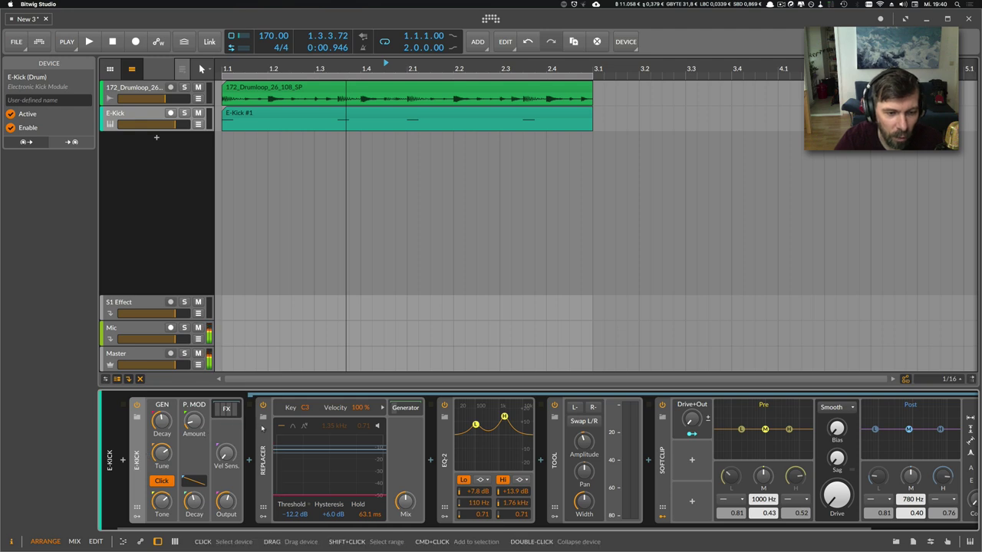
click(262, 431)
click(236, 411)
click(236, 411)
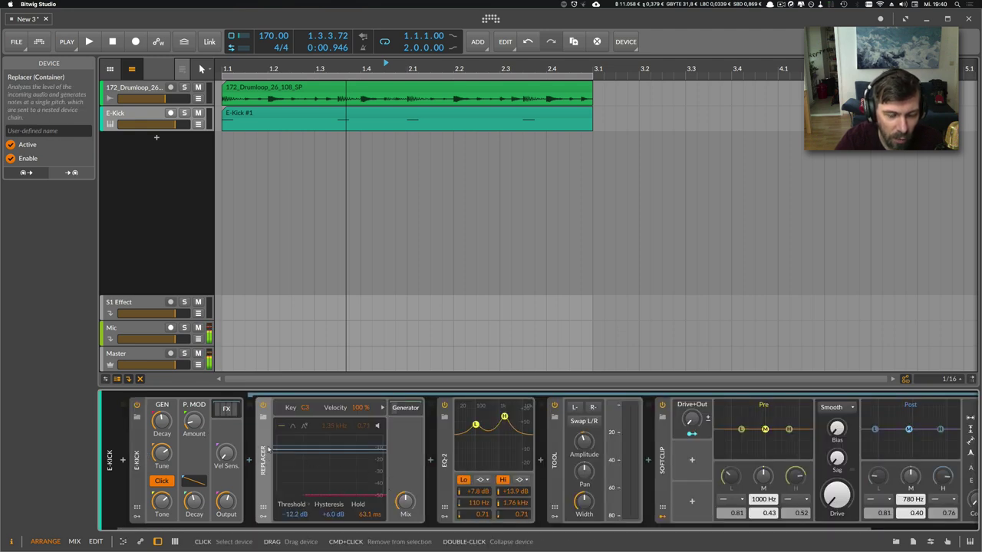
click(402, 408)
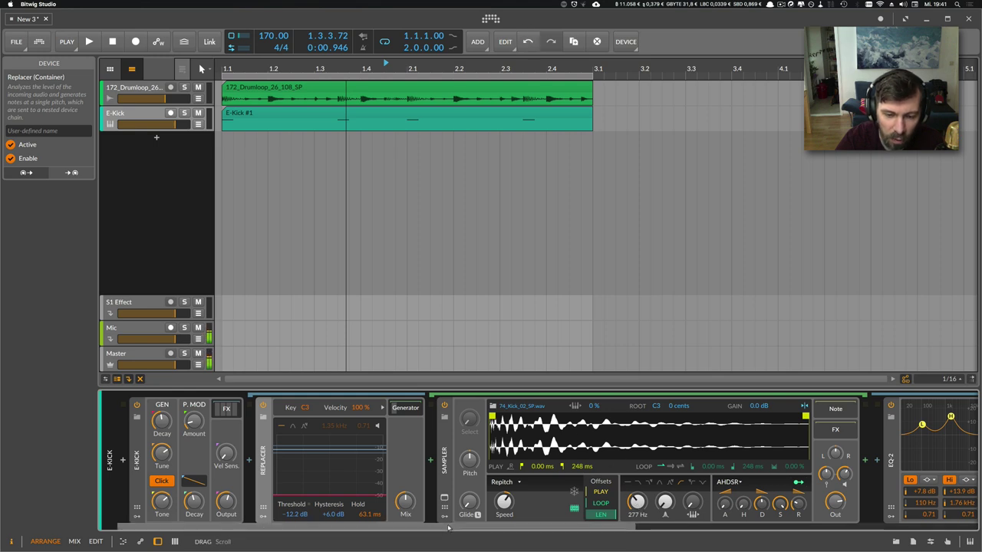
click(139, 469)
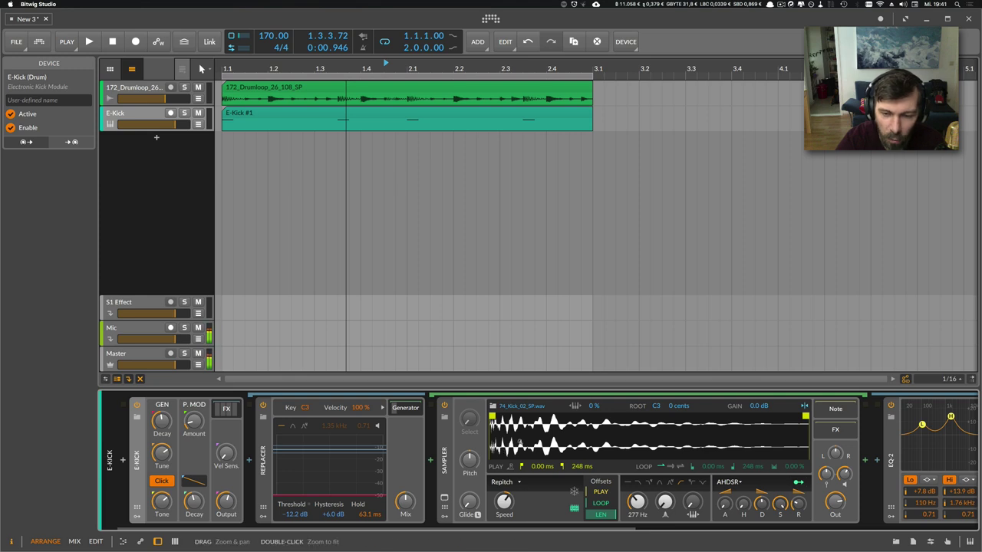
scroll(504, 512, right, 6)
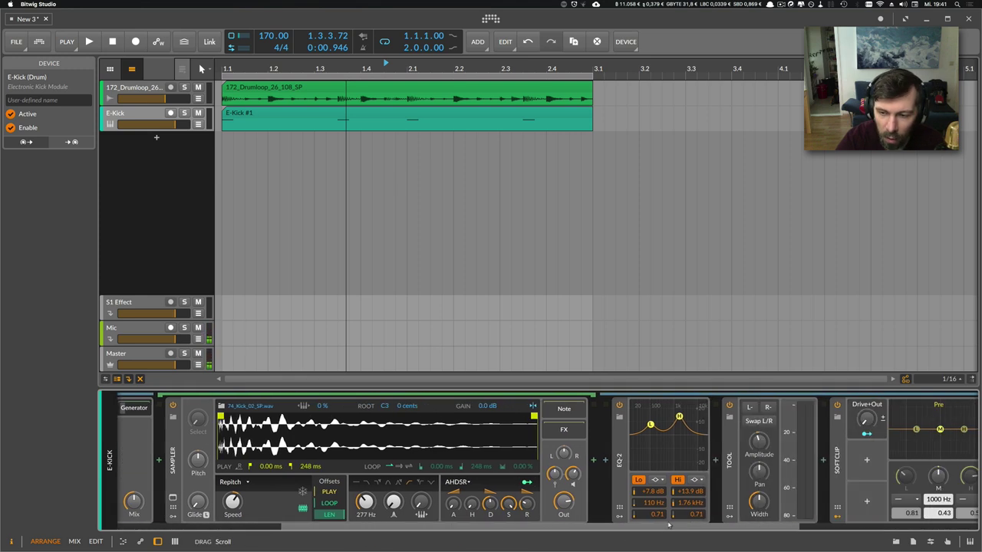
scroll(204, 424, right, 7)
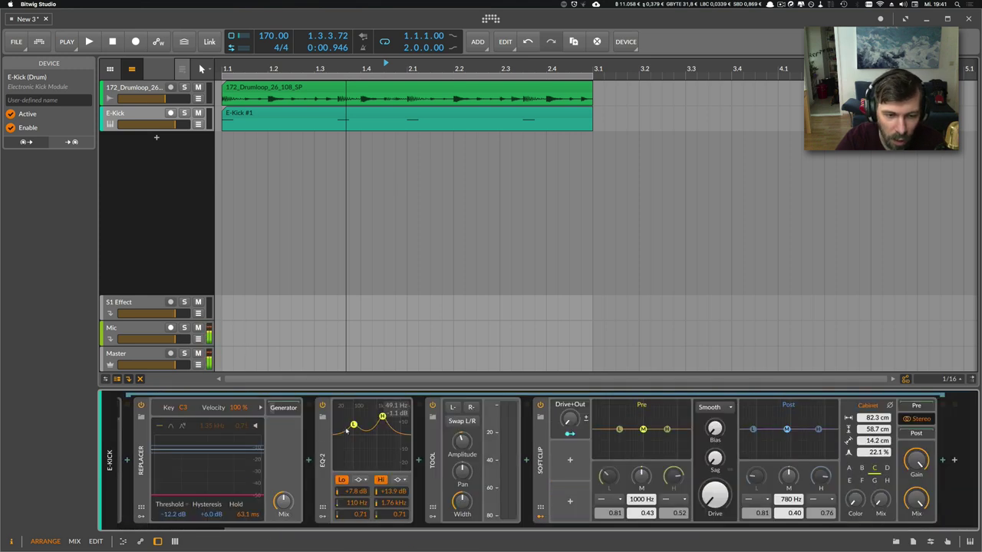
- Inspect the EQ-2 and check the E-Kick's tune frequency, leaving the value as it is
click(322, 458)
scroll(309, 524, left, 3)
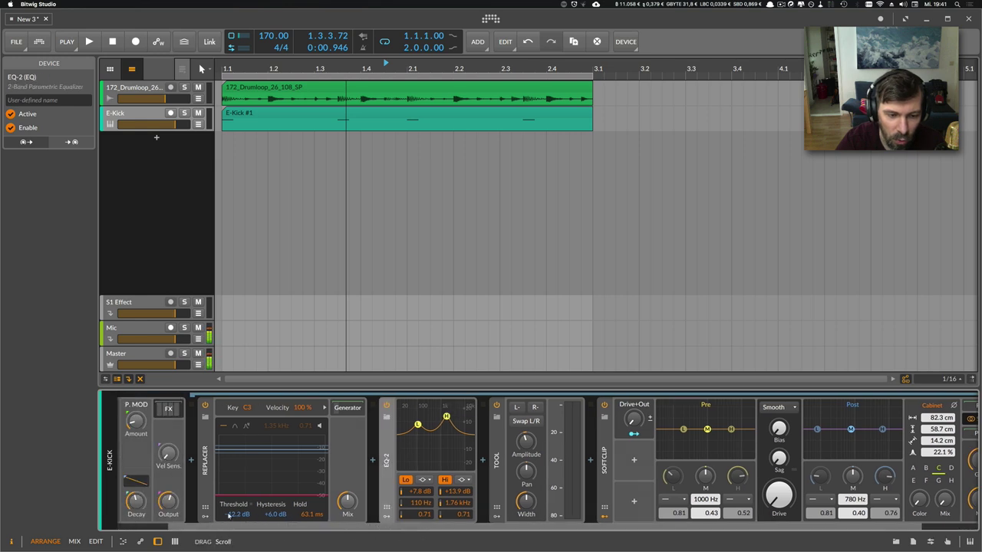
scroll(274, 459, left, 1)
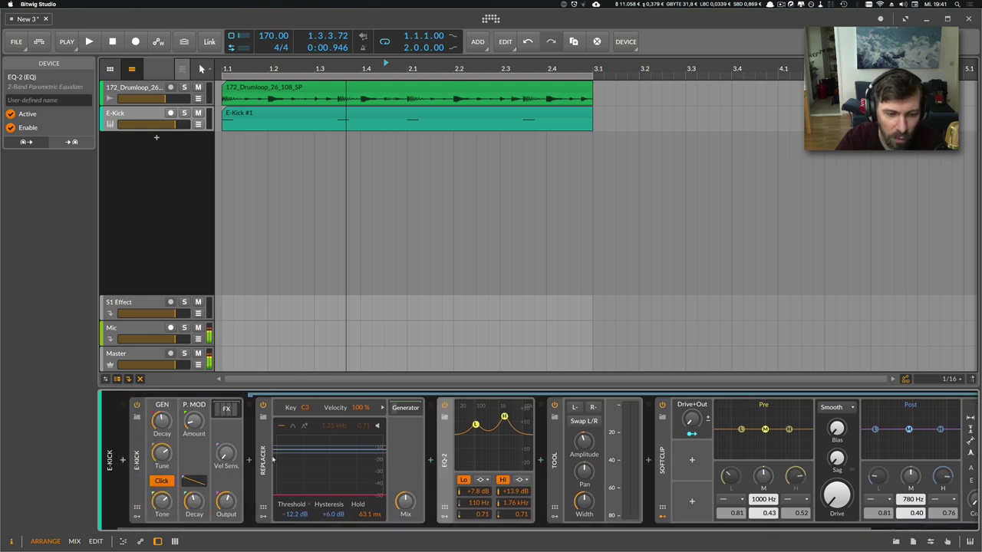
super+click(160, 456)
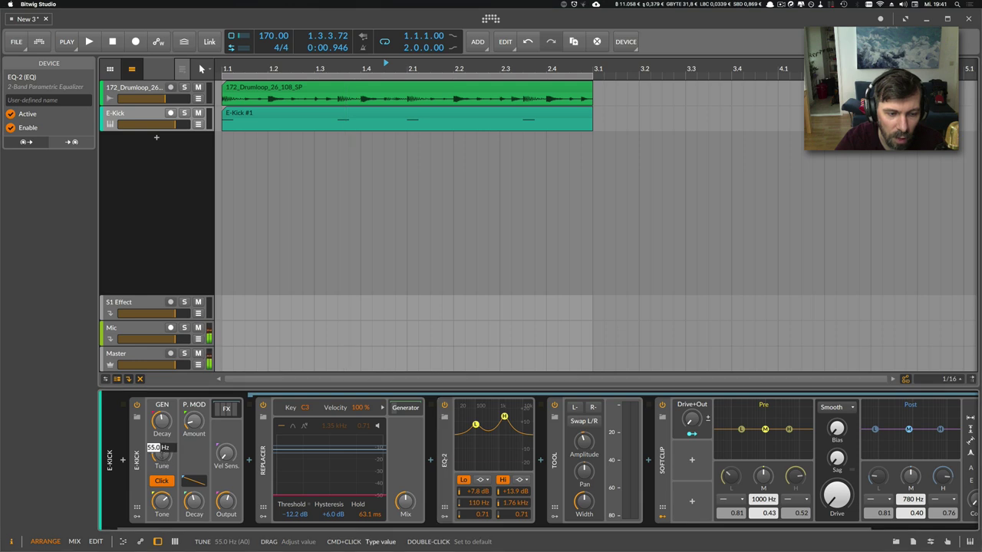
click(430, 442)
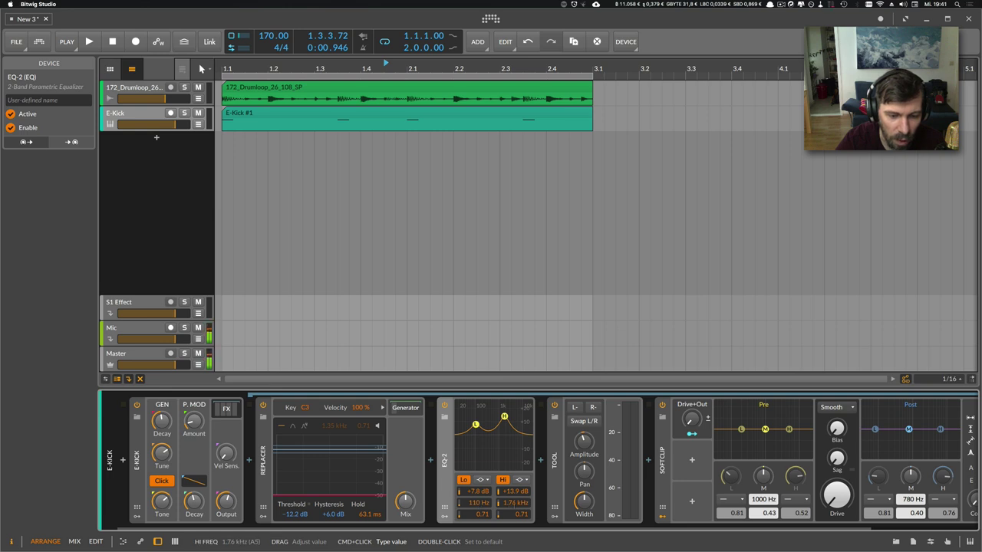
- Play the loop and fine-tune the Softclip amp's drive on the E-Kick track
click(562, 488)
key(space)
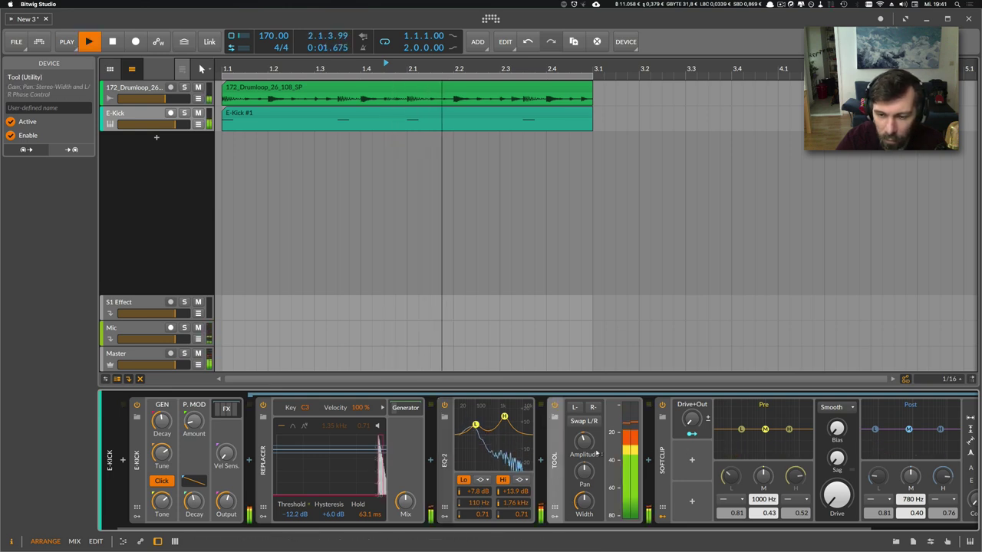
mouse_move(835, 496)
mouse_down()
mouse_move(836, 474)
mouse_move(836, 489)
mouse_up()
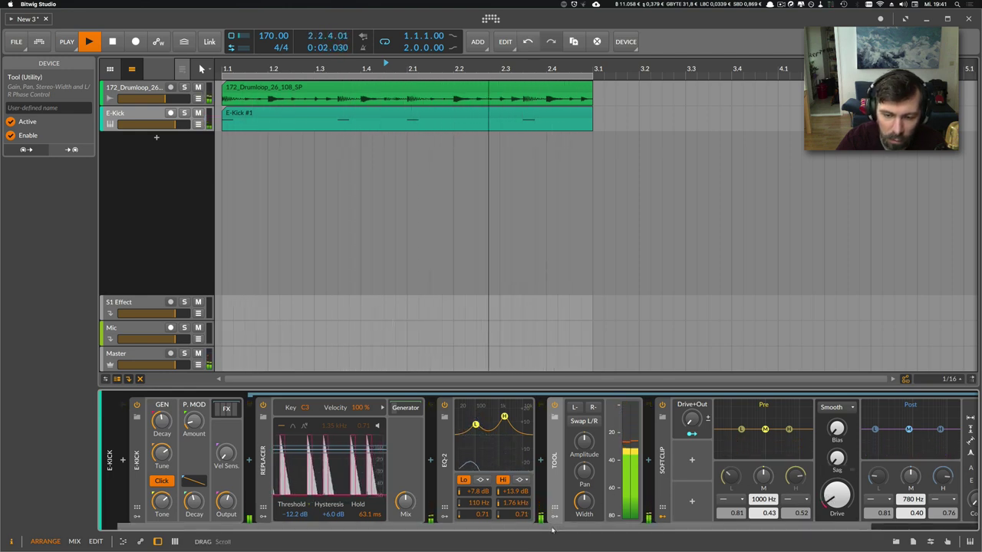
- Collapse the E-Kick's FX chain and lower the E-Kick's output to -14.6 dB while auditioning the loop
click(229, 410)
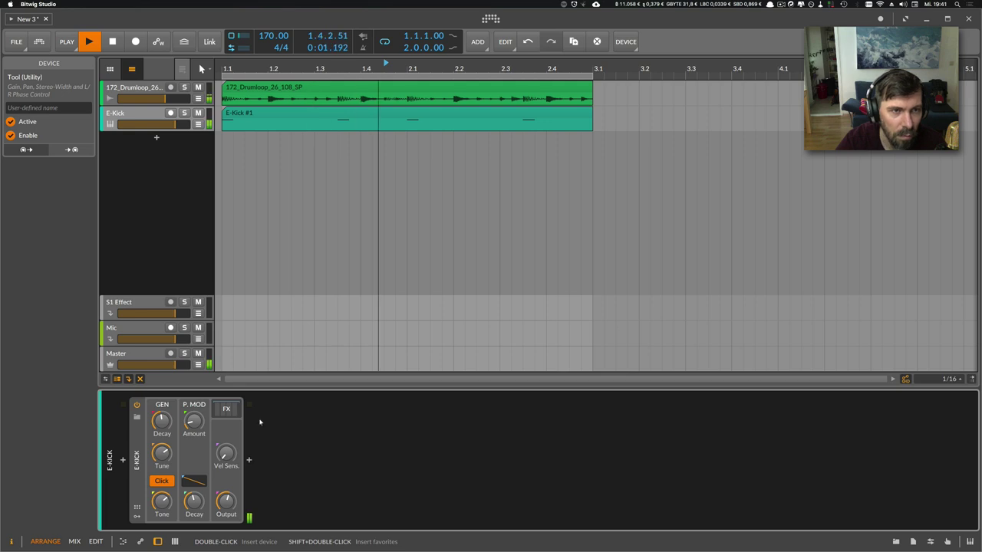
drag(227, 502, 226, 505)
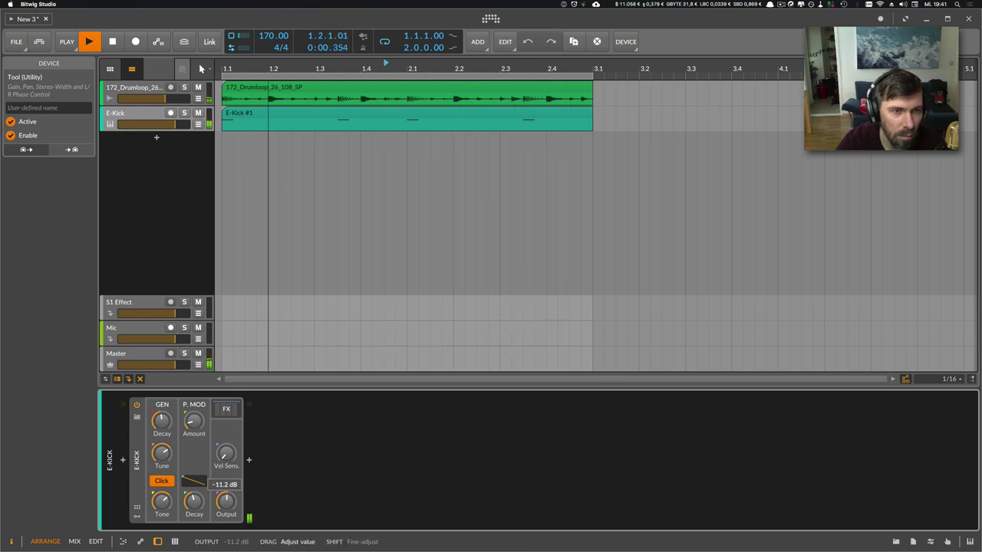
key(space)
click(182, 124)
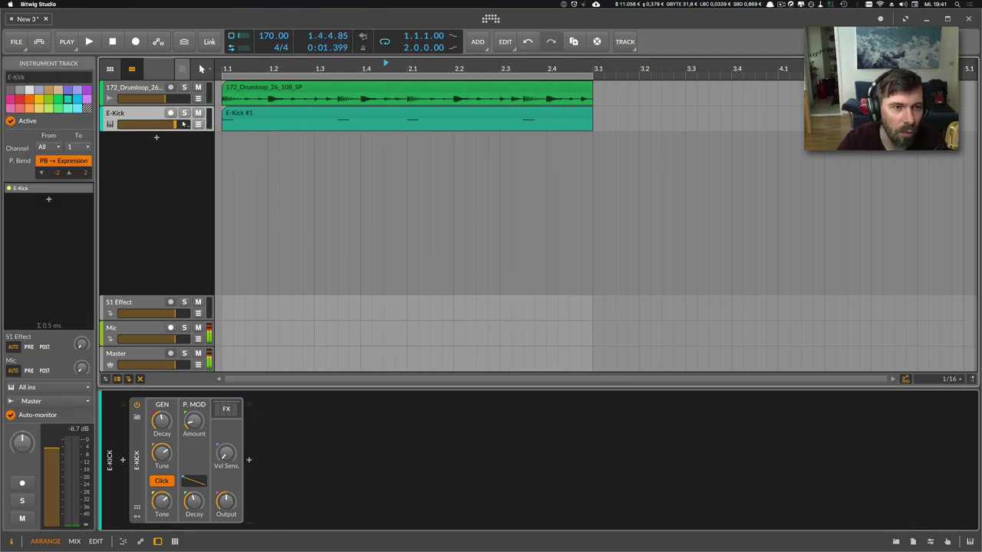
key(space)
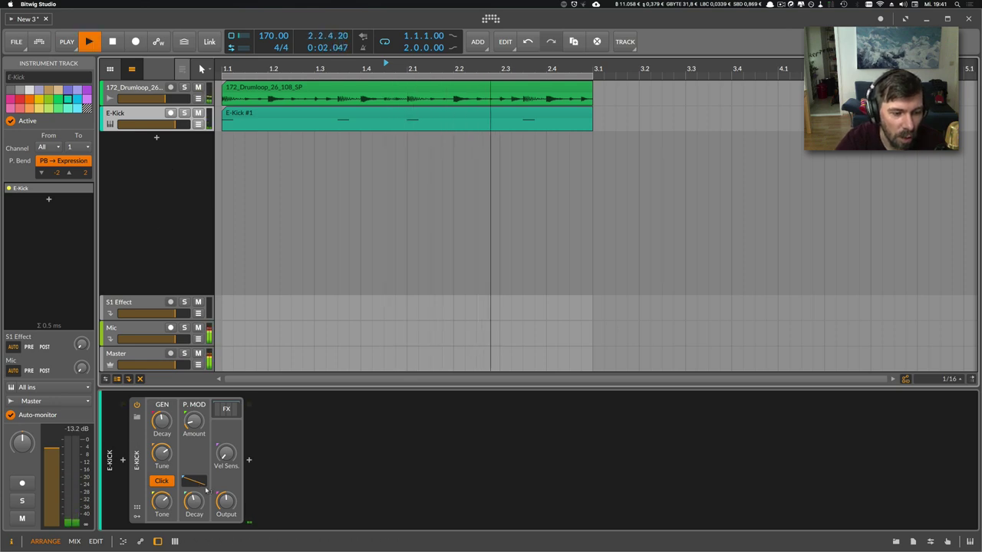
drag(226, 501, 226, 503)
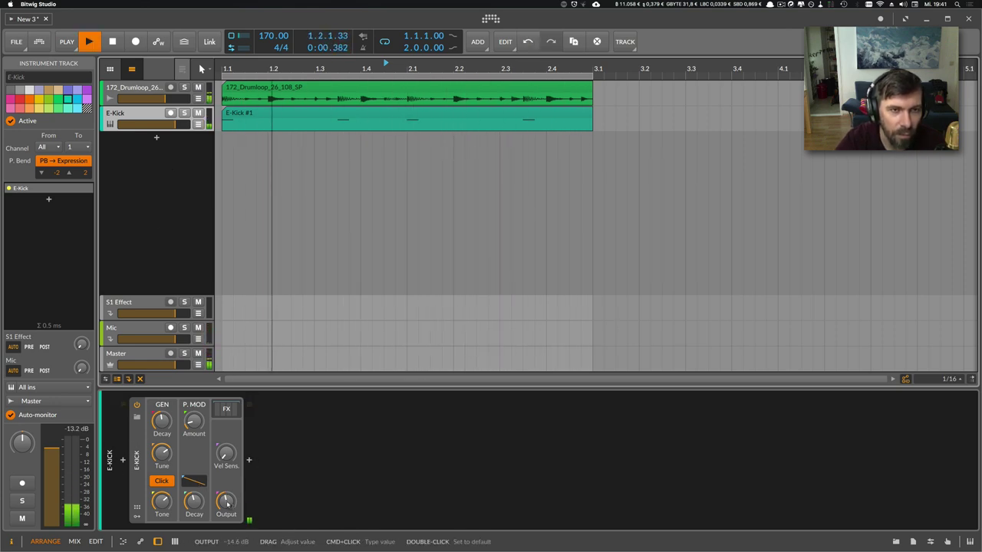
key(space)
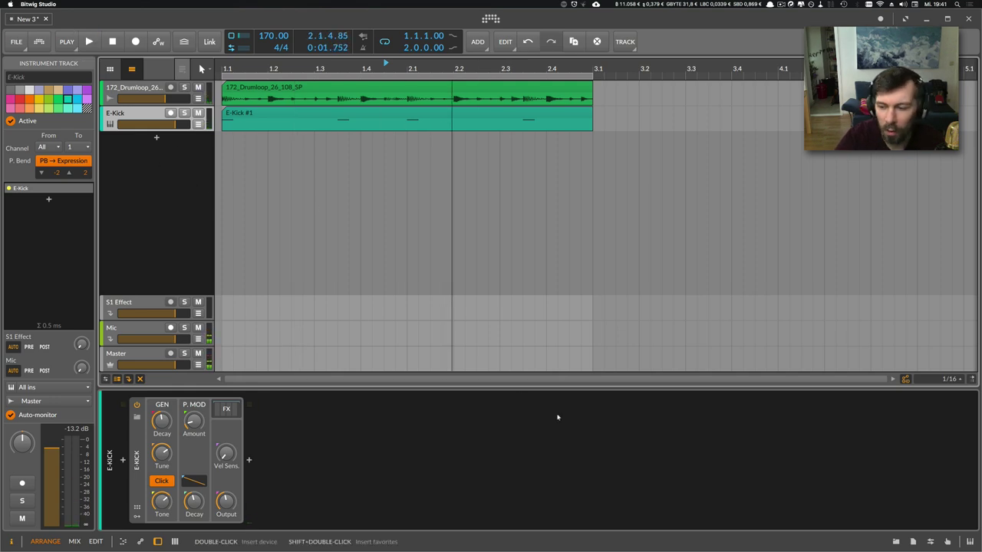
- Open the sample browser and search all sample locations for "rim"
click(895, 542)
click(785, 90)
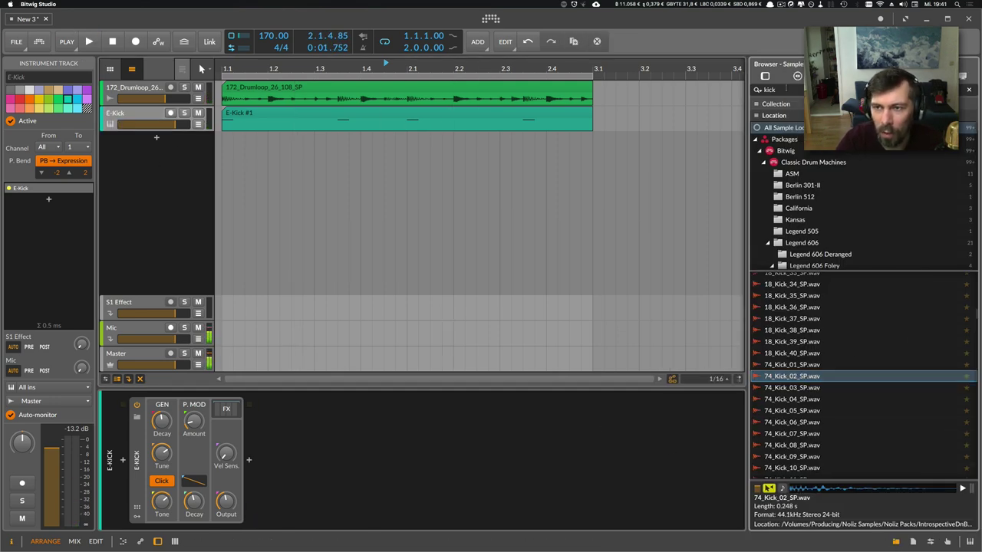
text(rim)
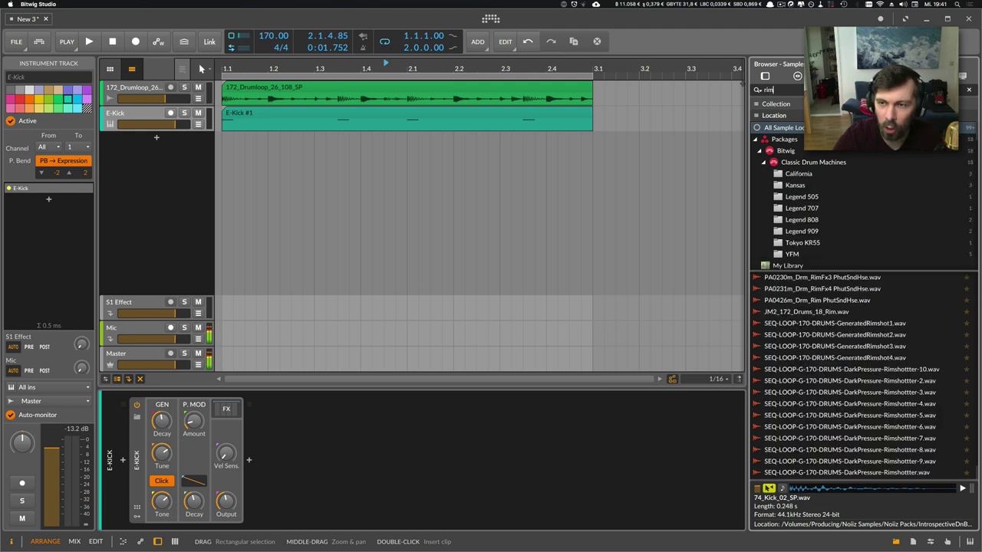
- Audition the PhutSndHse, JM2_172_Drums_18 and SEQ-LOOP-170 GeneratedRimshot rim samples
click(795, 288)
click(805, 300)
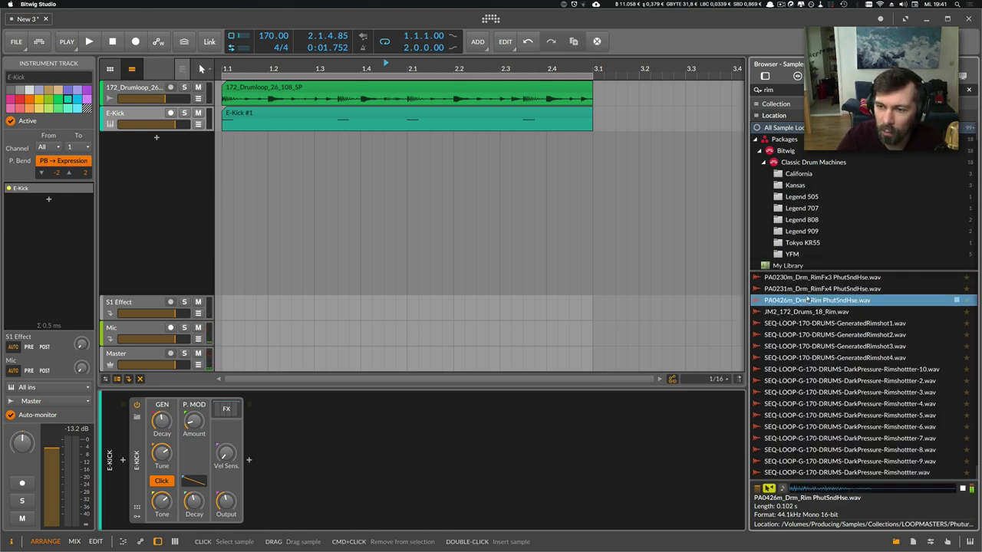
click(805, 311)
click(802, 323)
click(804, 334)
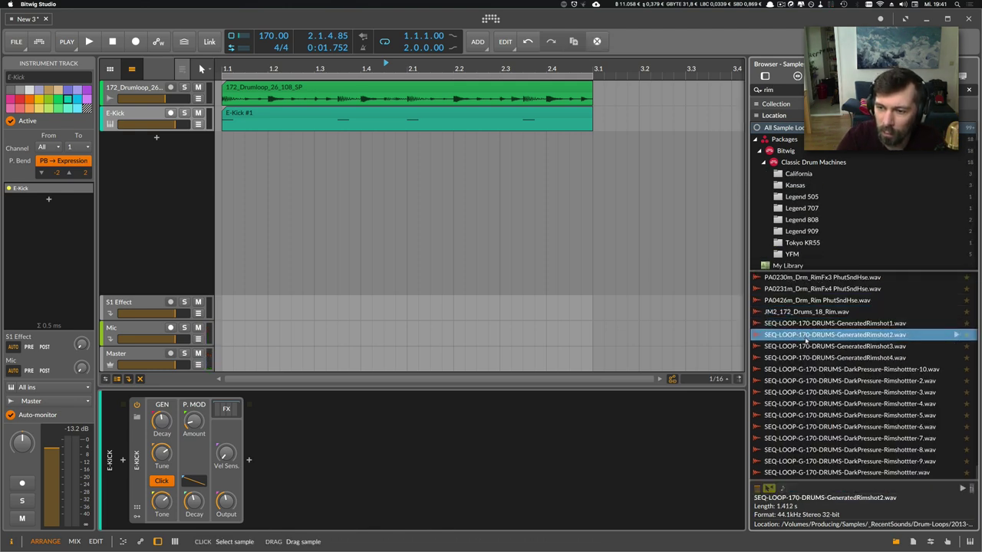
click(802, 357)
- Audition several SEQ-LOOP-G-170-DRUMS-DarkPressure-Rimshottter loops, playing the project alongside them to compare
click(802, 380)
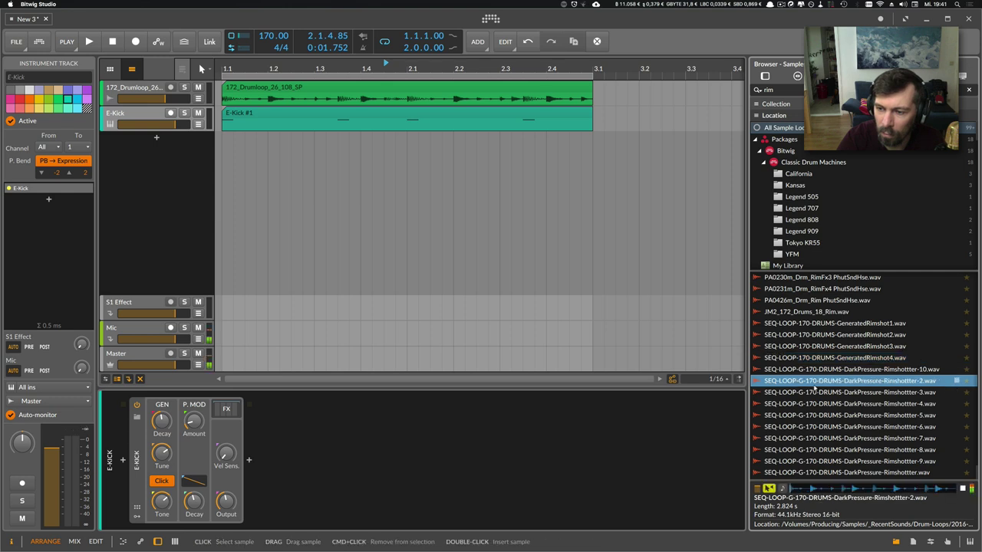
key(space)
click(805, 369)
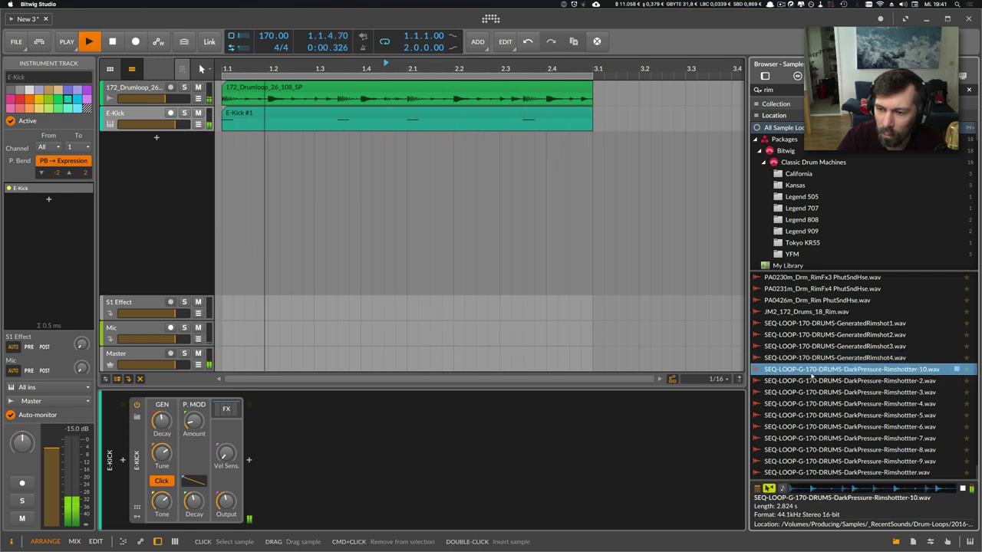
click(770, 414)
key(space)
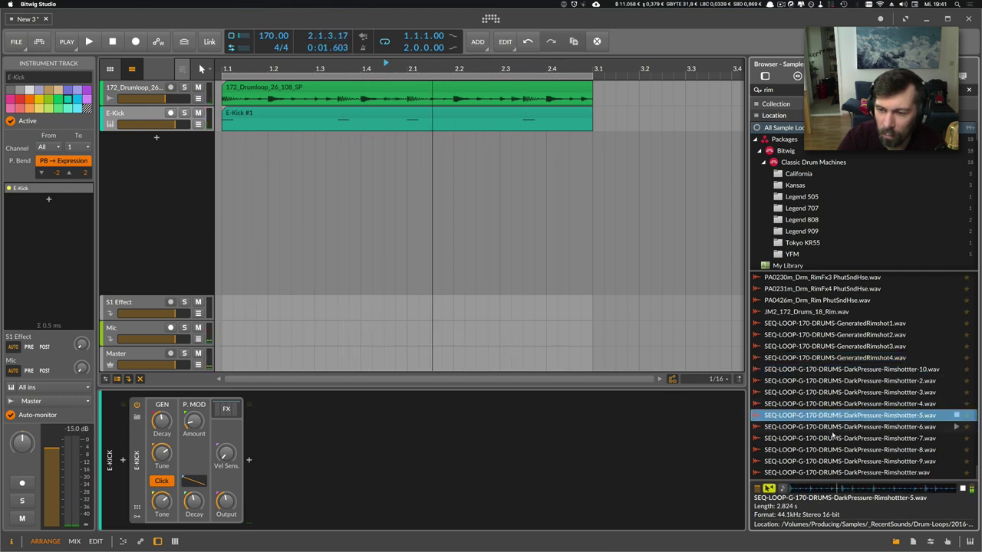
click(826, 438)
click(825, 451)
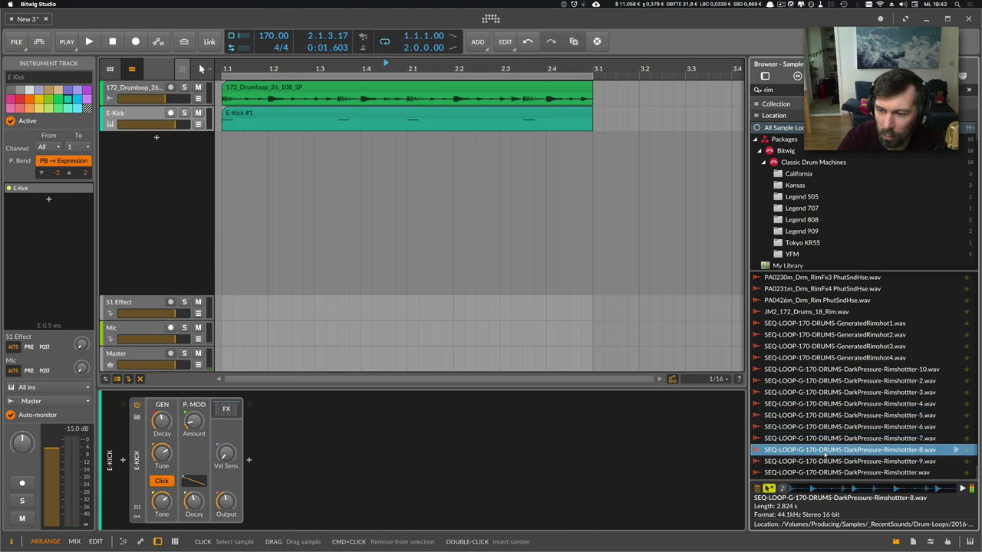
key(space)
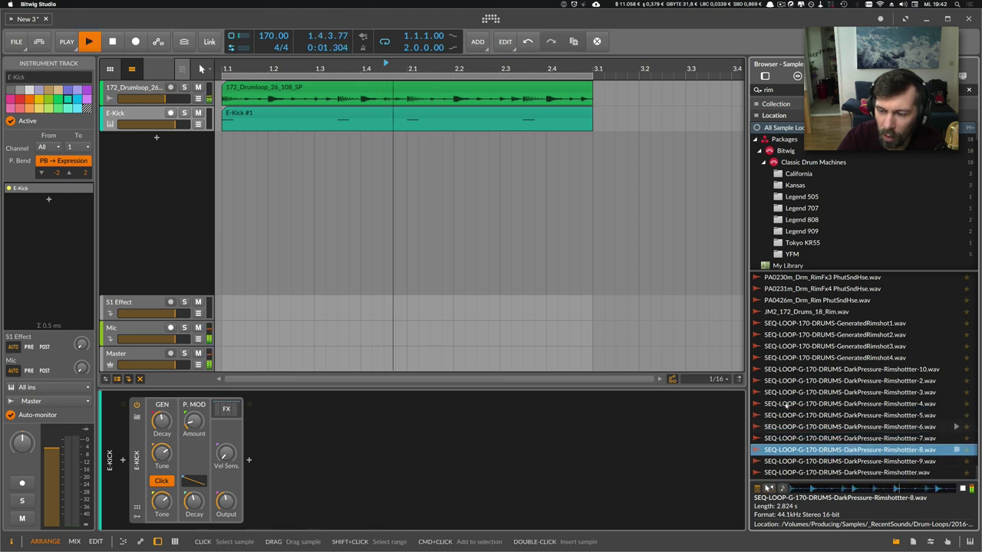
key(space)
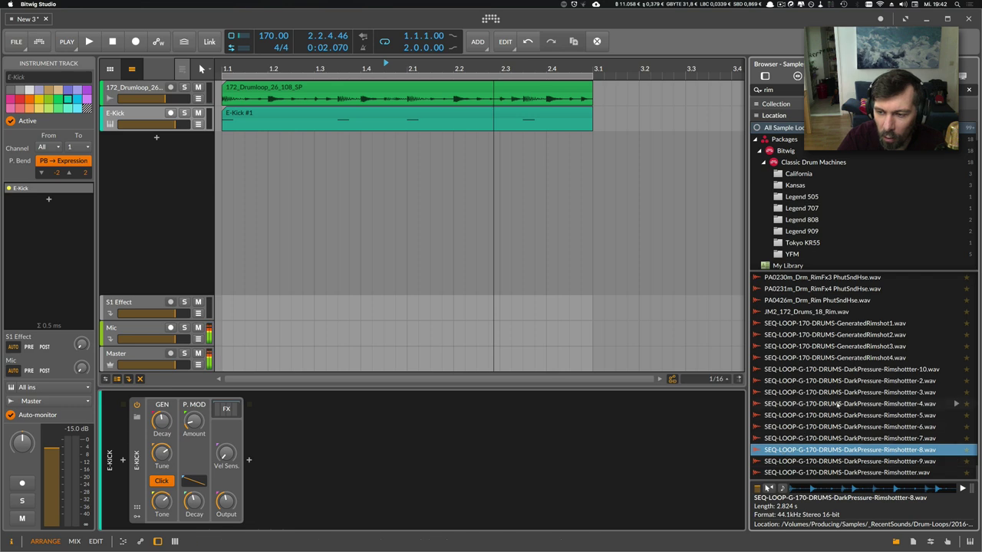
- Audition rim samples from the FA and Phonotix Rimshot sets and the drumloop RimshotGroove-173.wav loop
scroll(822, 408, up, 10)
scroll(823, 407, up, 5)
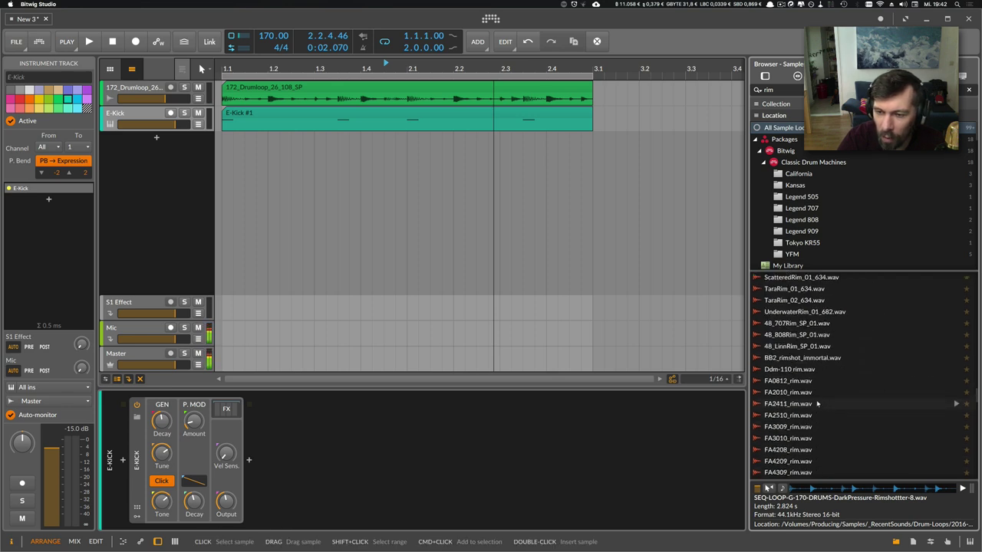
click(813, 404)
click(810, 392)
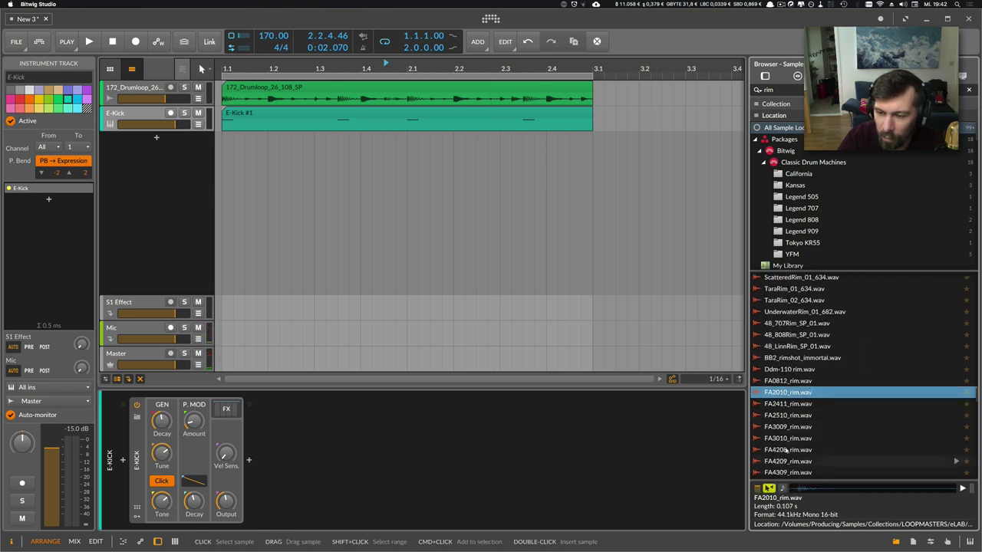
click(790, 415)
click(796, 380)
scroll(797, 368, up, 6)
click(802, 347)
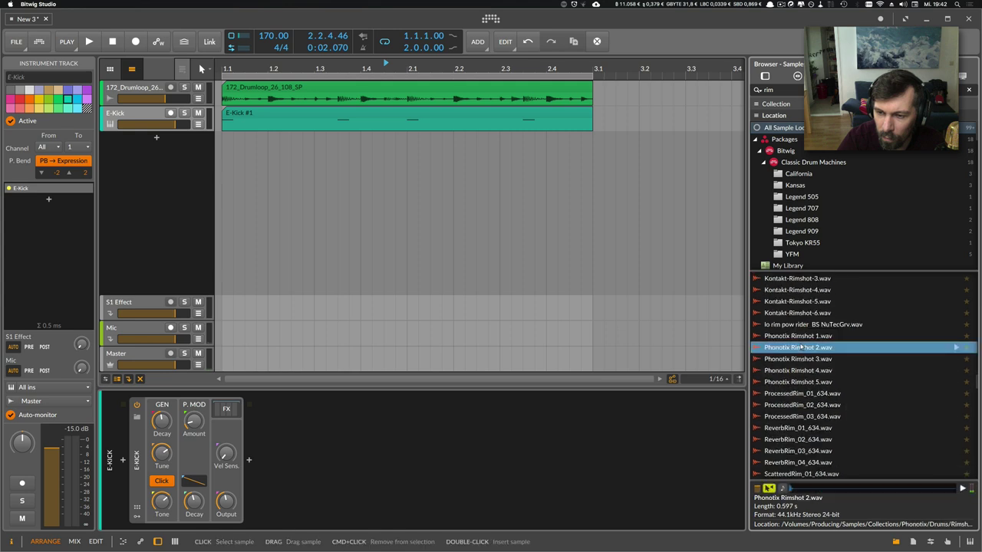
click(801, 325)
scroll(801, 325, up, 5)
scroll(801, 326, up, 5)
click(801, 322)
scroll(801, 325, up, 5)
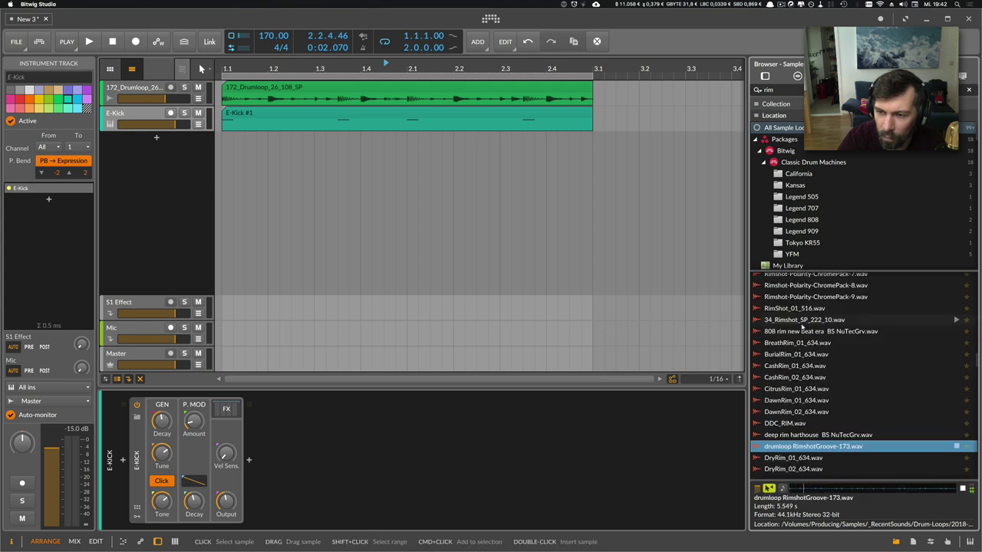
- Audition Rimshot-Polarity-ChromePack samples, including numbers 18, 3 and 8, and rimshot shock absorber BS NuTecGrv.wav
click(802, 320)
scroll(802, 326, up, 5)
click(802, 325)
click(805, 336)
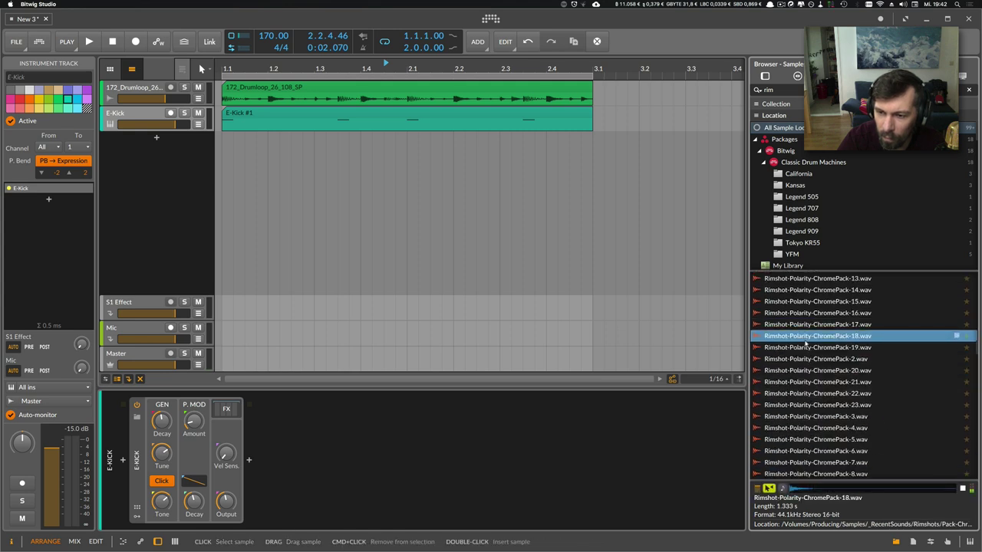
click(809, 393)
click(809, 416)
scroll(812, 420, down, 5)
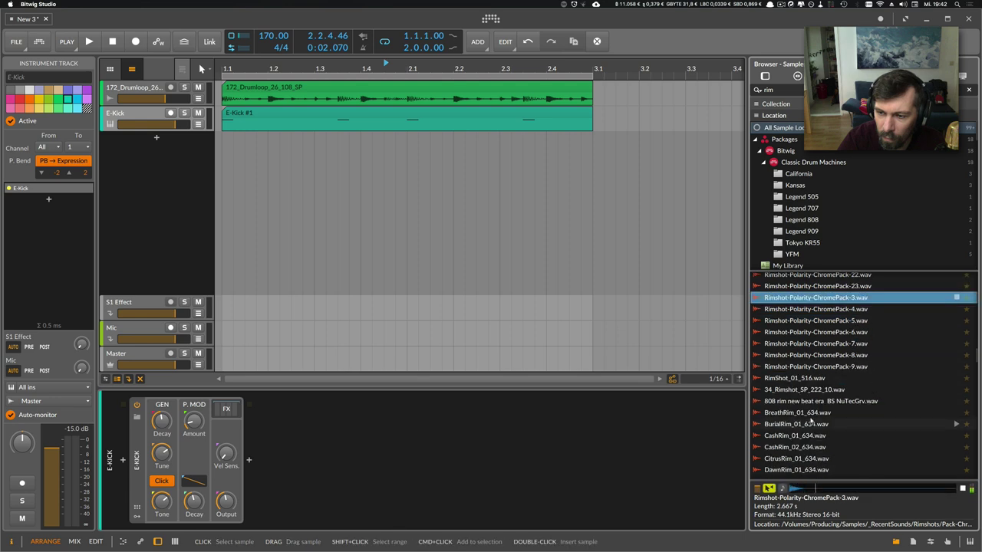
click(809, 334)
click(809, 322)
click(805, 356)
scroll(803, 358, up, 5)
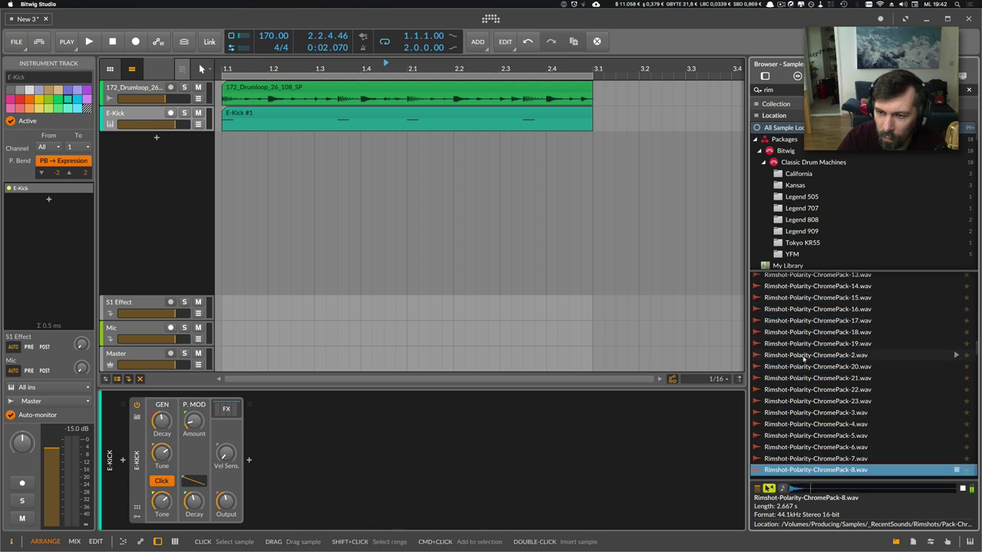
click(809, 321)
scroll(811, 315, up, 2)
scroll(812, 313, up, 2)
click(812, 311)
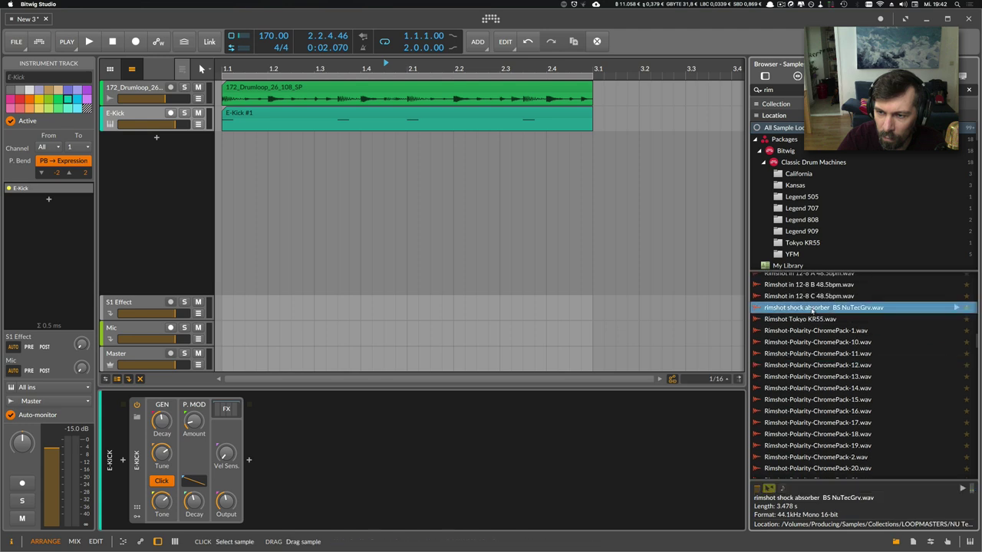
- Compare Rimshot-Polarity-ChromePack-1.wav and -10.wav, and load number 10 into a Sampler on a new track below E-Kick
click(812, 332)
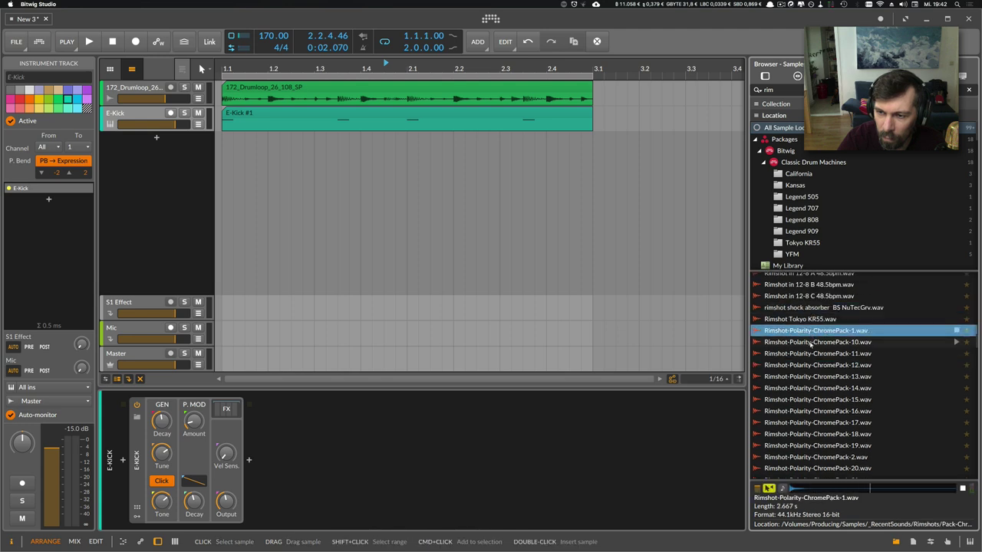
click(809, 344)
click(807, 333)
click(804, 345)
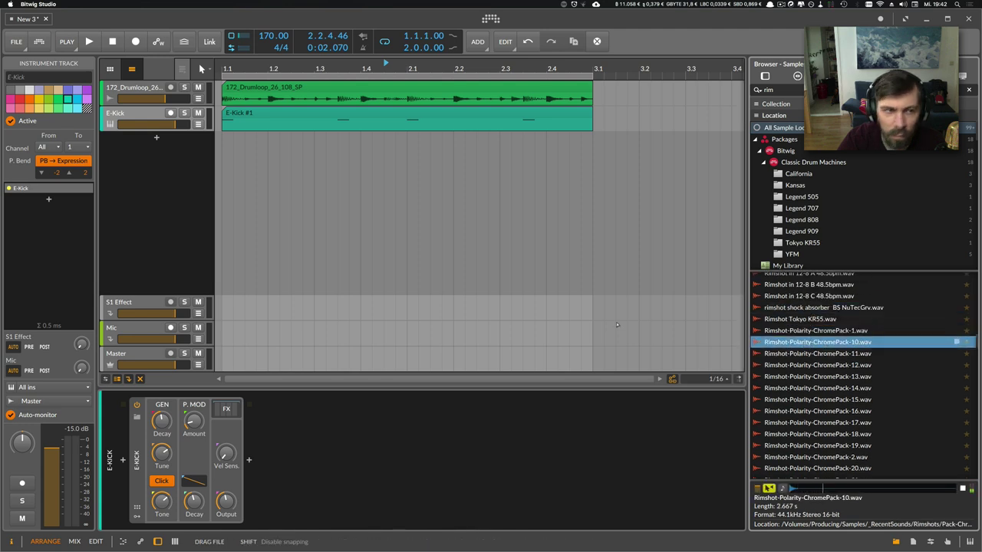
drag(616, 324, 156, 140)
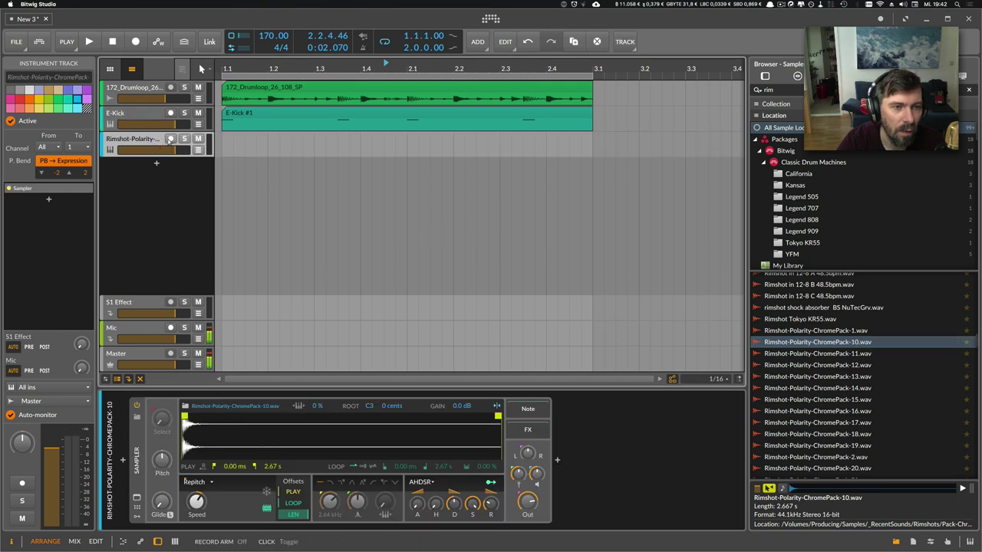
- Create a one-bar clip at bar 1 on the rimshot track with C2 sixteenth notes on beats 2 and 4
double_click(298, 143)
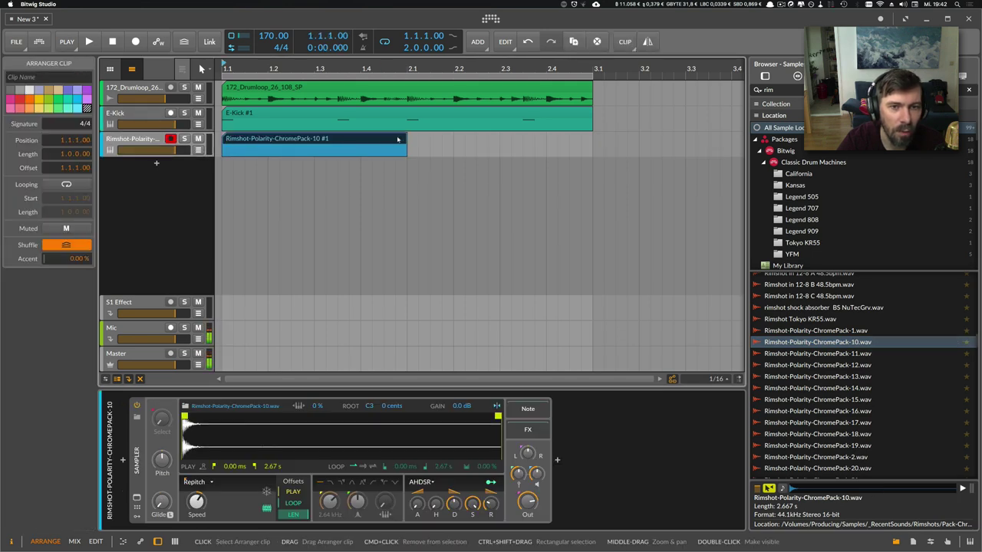
double_click(280, 142)
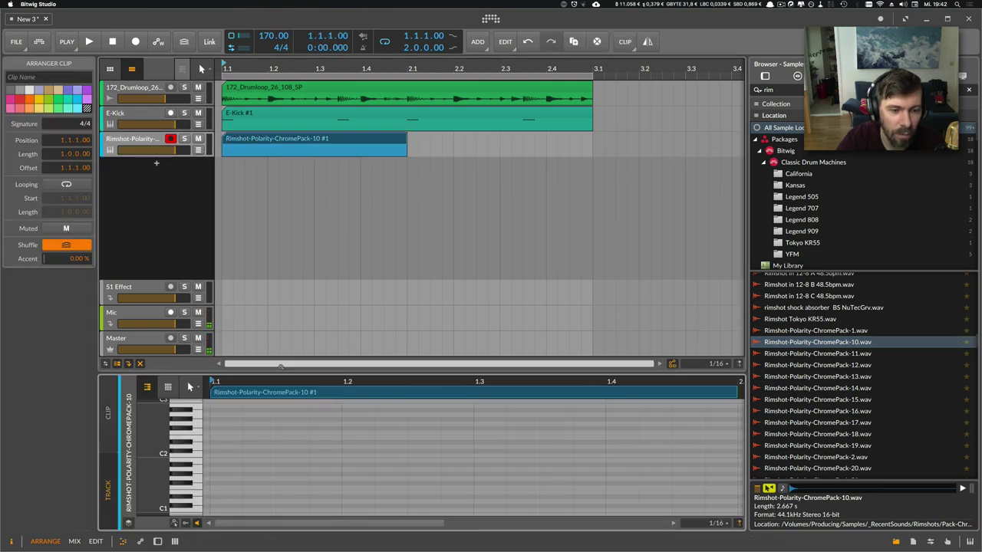
double_click(256, 456)
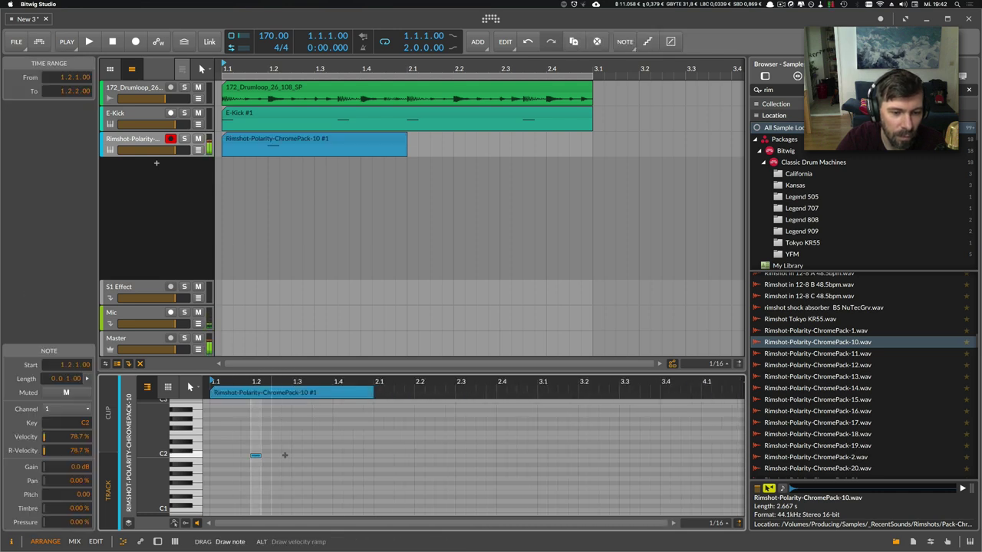
double_click(338, 455)
- Extend the rimshot clip as a loop to the end of bar 2 and play it with the other tracks
drag(409, 149, 592, 151)
key(space)
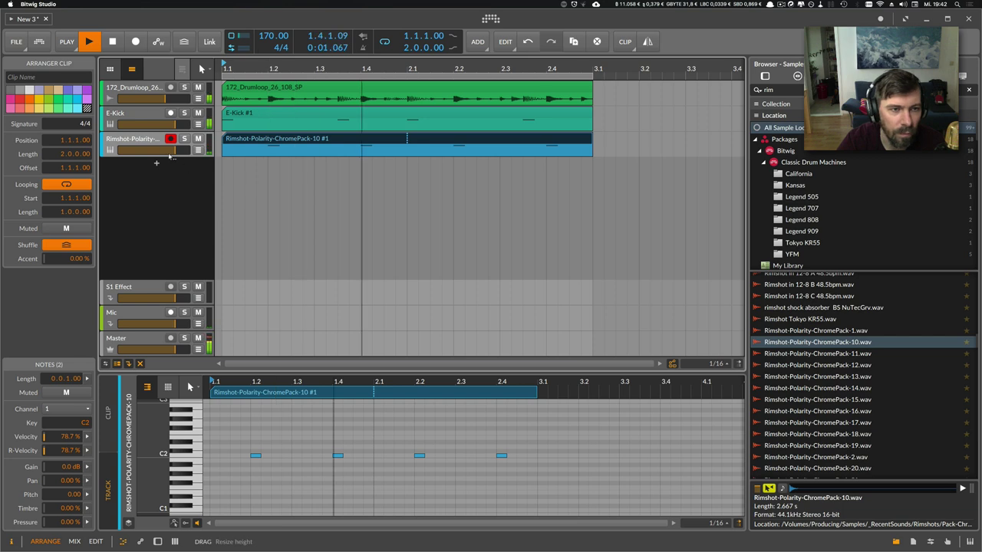
key(space)
- Set the rimshot Sampler's amplitude envelope to a 119 ms decay and 26 % sustain while the project plays
double_click(152, 140)
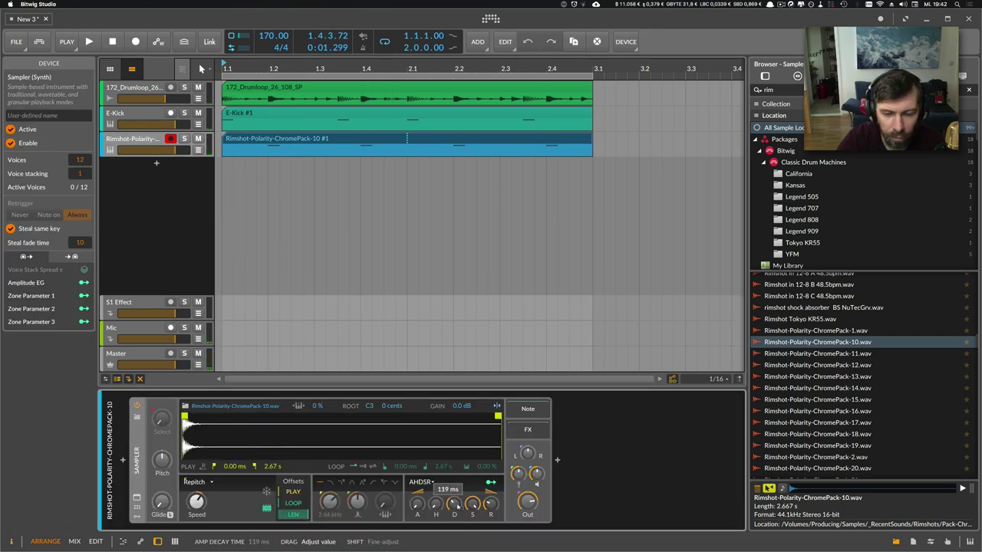
key(space)
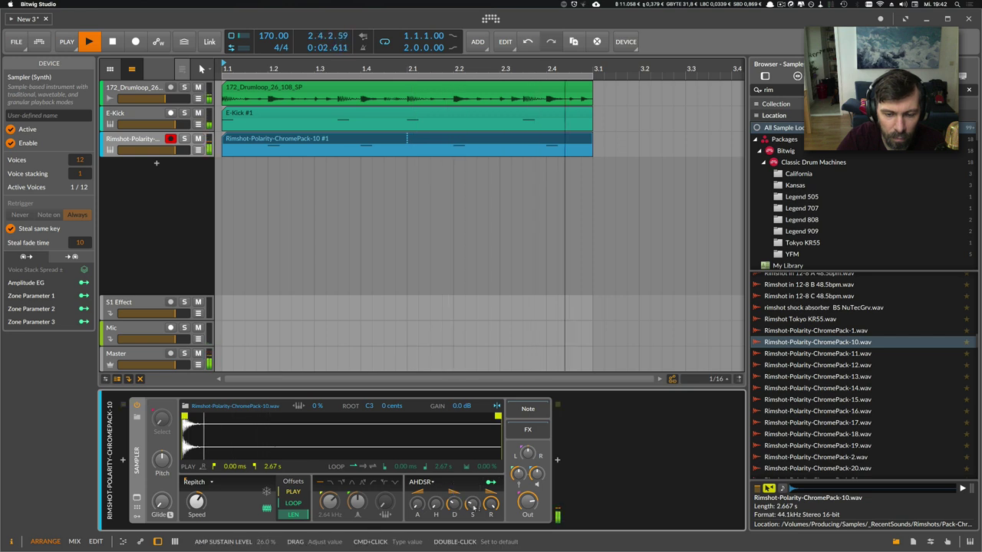
drag(454, 504, 454, 500)
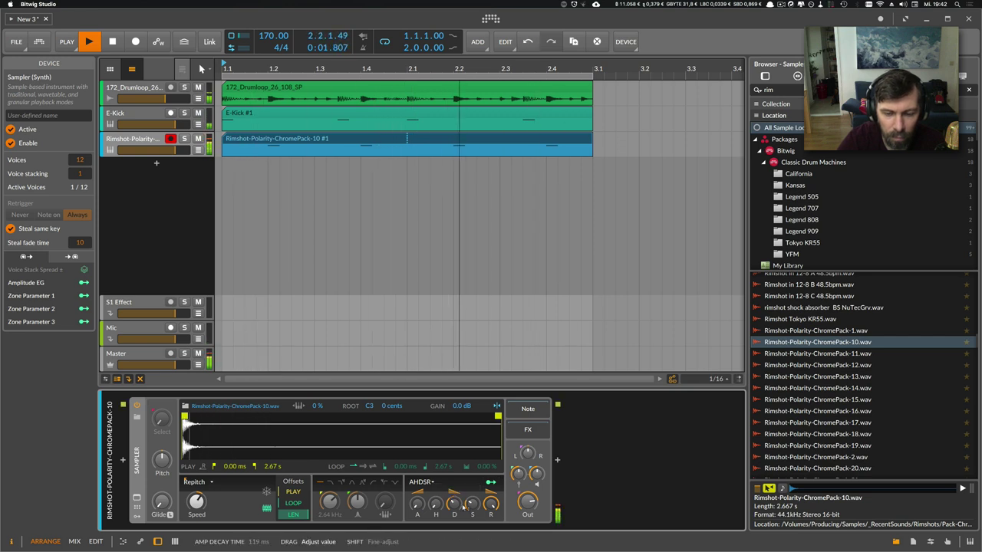
- Set the 172_Drumloop track's volume to 0 dB
super+click(175, 99)
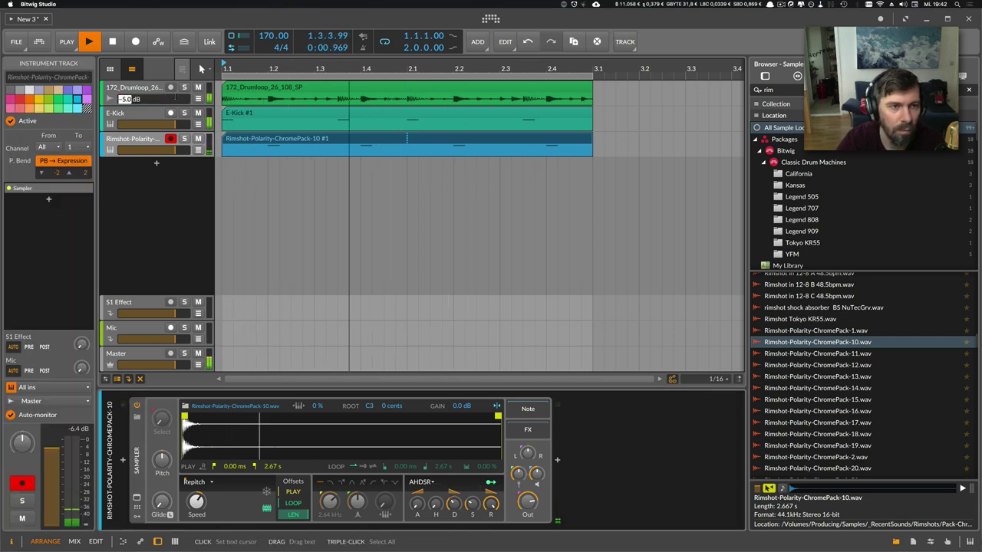
text(0)
key(Return)
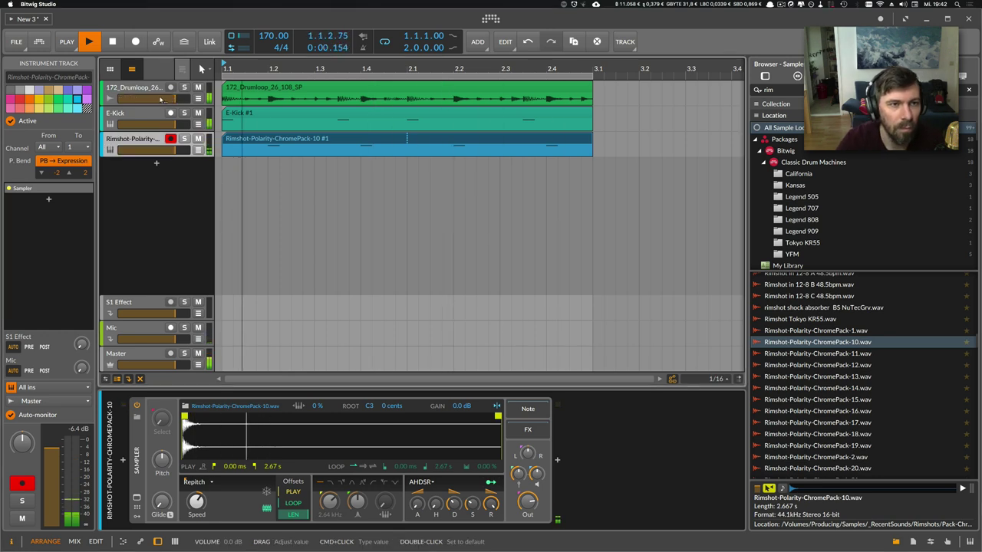
- Add an EQ-2 after the HoRNetLUMeter on the 172_Drumloop track and stop playback
click(145, 88)
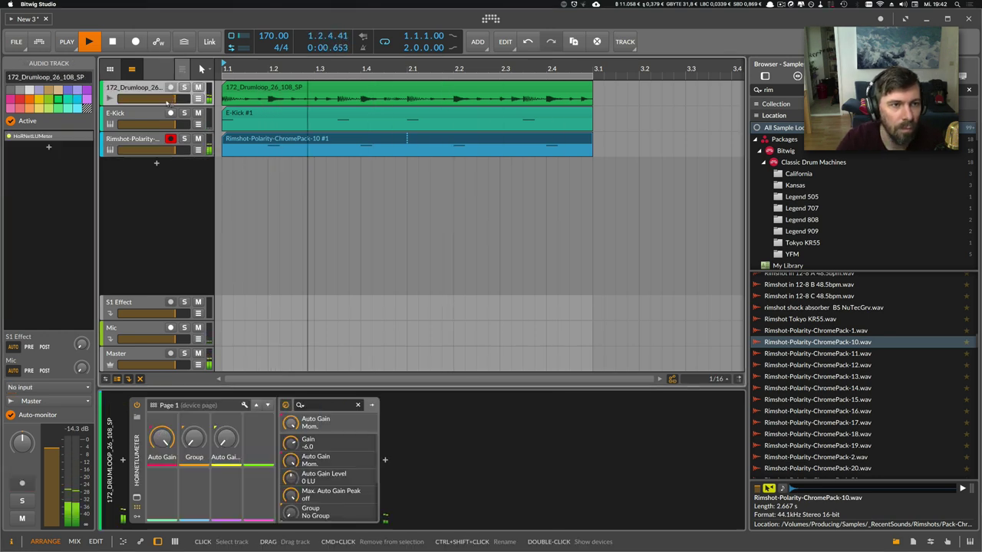
click(385, 460)
text(eq)
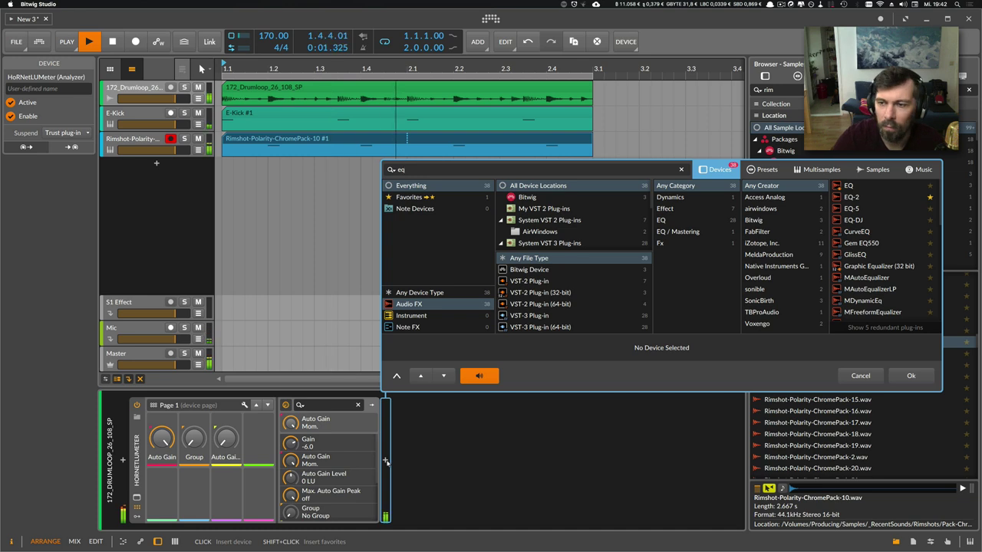
key(Down)
key(Down)
key(Return)
key(space)
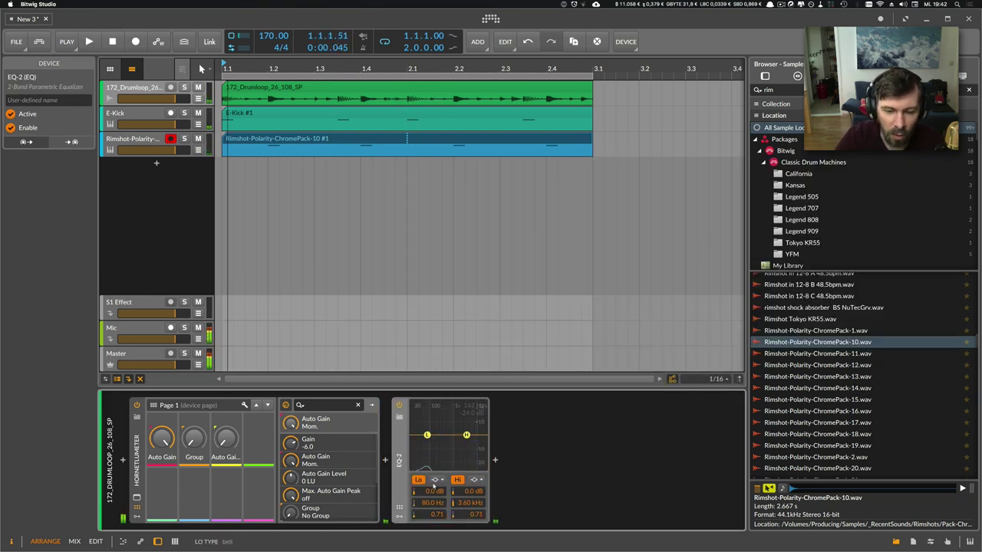
- Change the EQ-2's low band on the drum loop to a low cut at 165 Hz
click(434, 480)
click(441, 508)
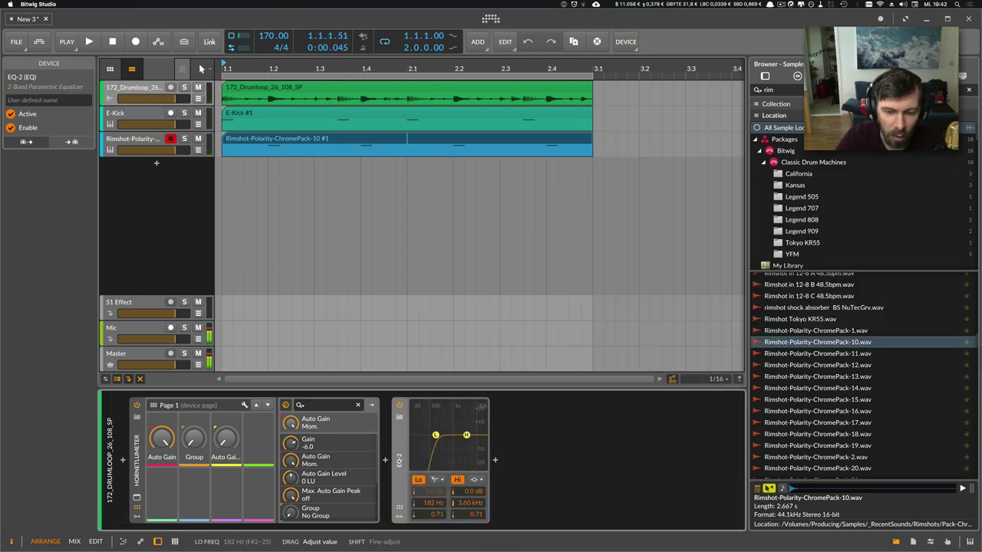
mouse_move(427, 504)
mouse_down()
mouse_move(427, 495)
mouse_move(427, 520)
mouse_up()
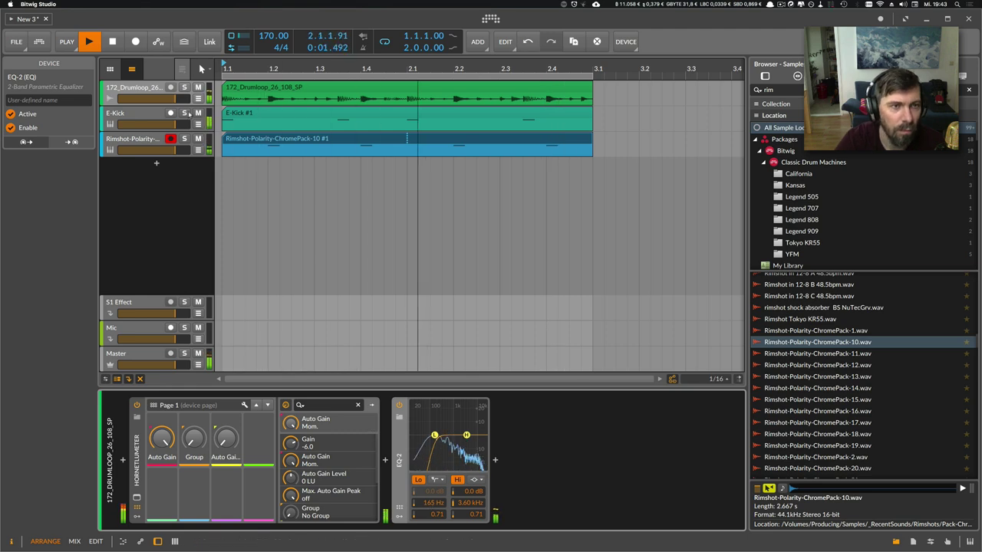
- Compare the mix with the drum loop muted, and lower the drum loop track's volume
click(198, 87)
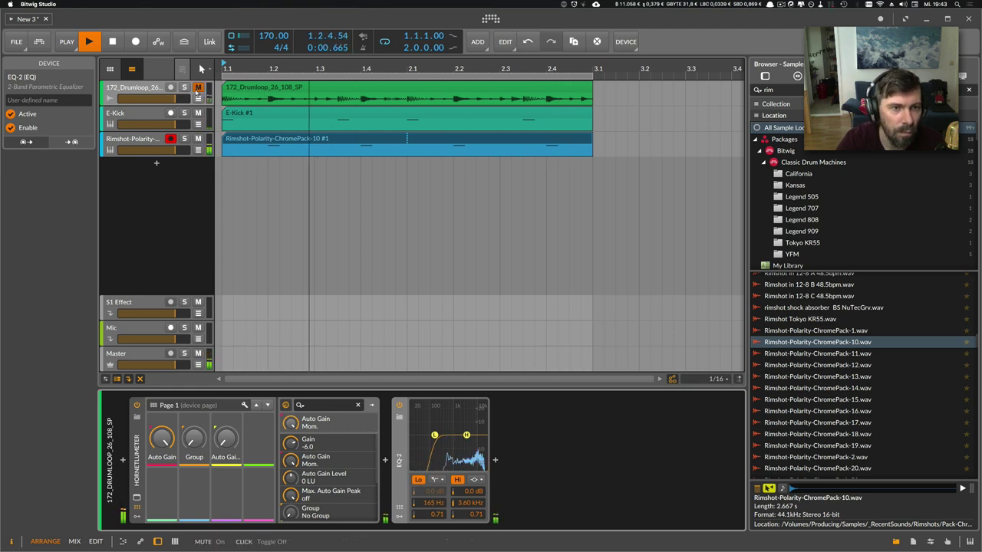
drag(183, 99, 173, 99)
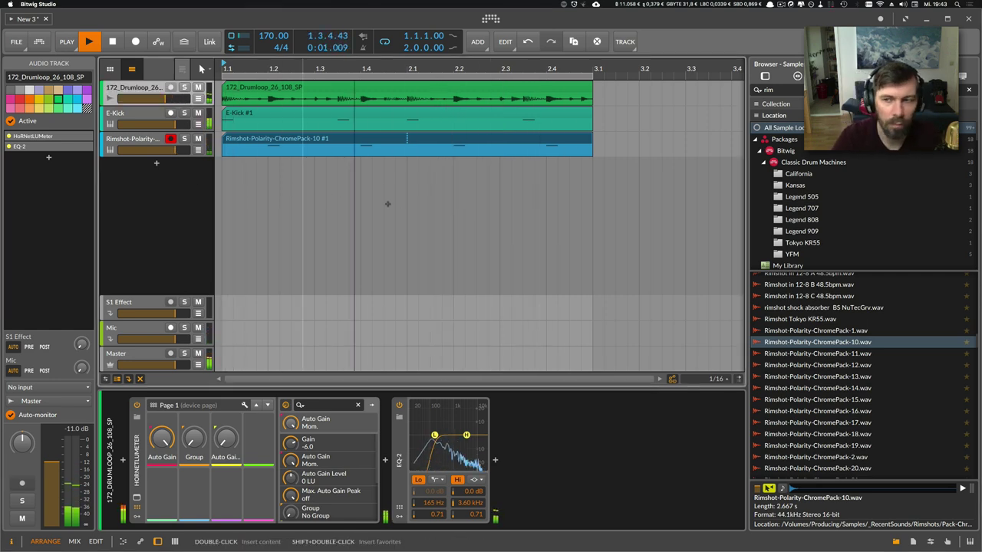
key(space)
- Search all sample locations for "hat" and audition hat 013 BS NuTecGrv.wav
click(775, 90)
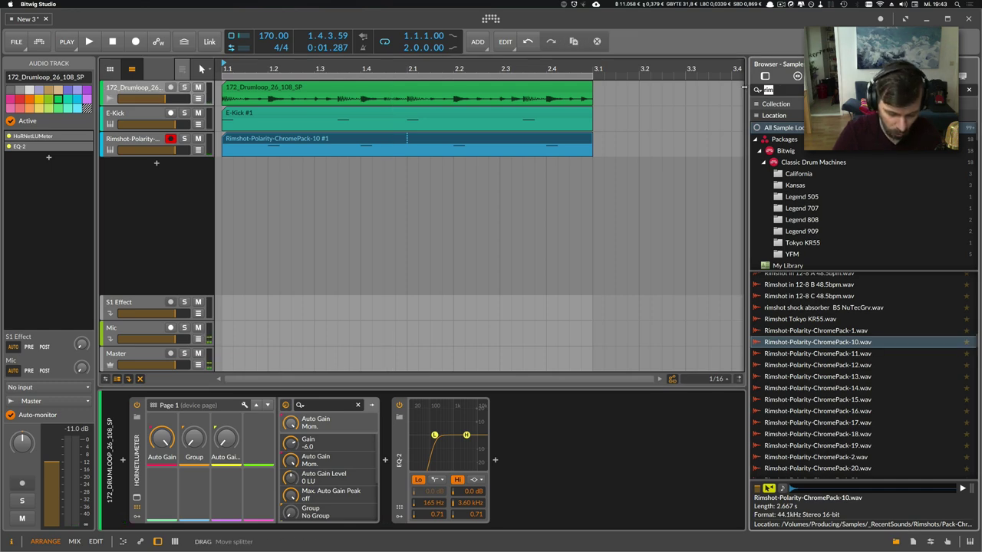
text(hat)
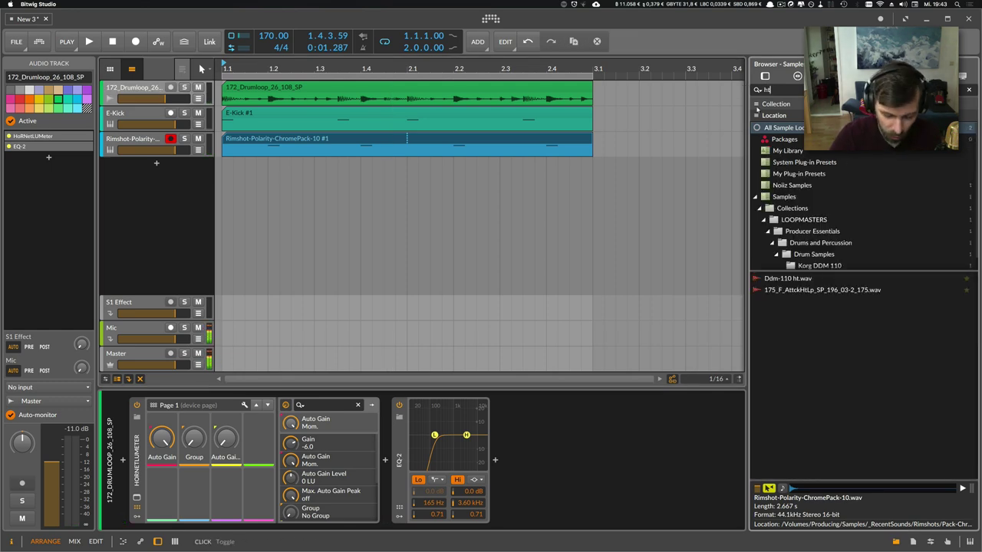
key(BackSpace)
key(BackSpace)
text(at)
click(794, 325)
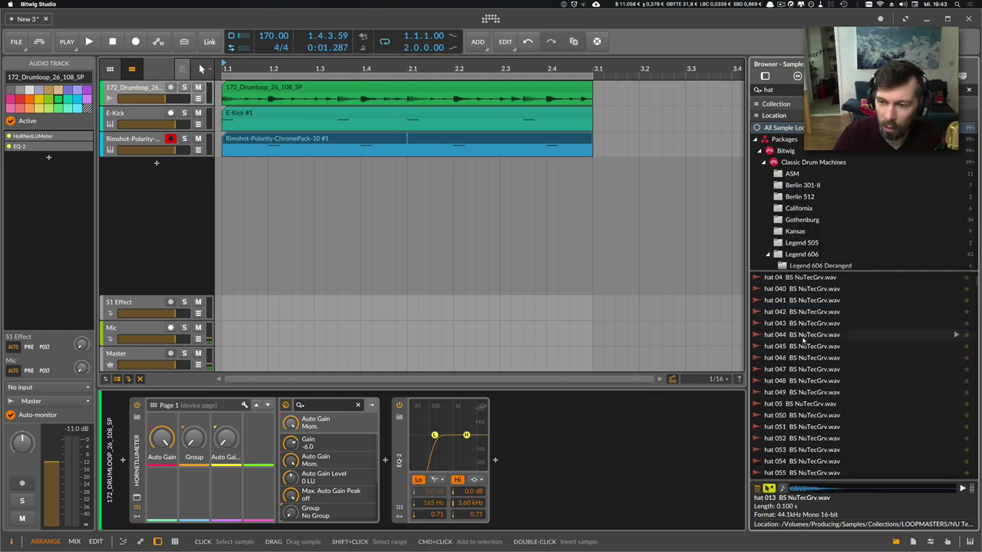
- Audition Hi-Hat Legend 909 samples further down the results, including 02 Closed and 01 Open accent
scroll(951, 354, down, 10)
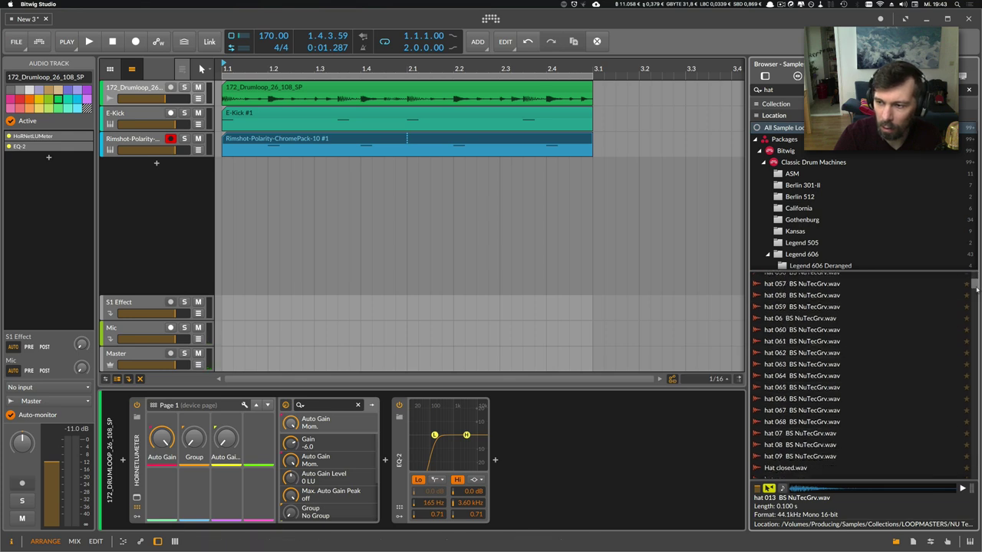
drag(976, 288, 967, 322)
click(898, 355)
click(924, 323)
click(910, 347)
click(876, 334)
click(863, 324)
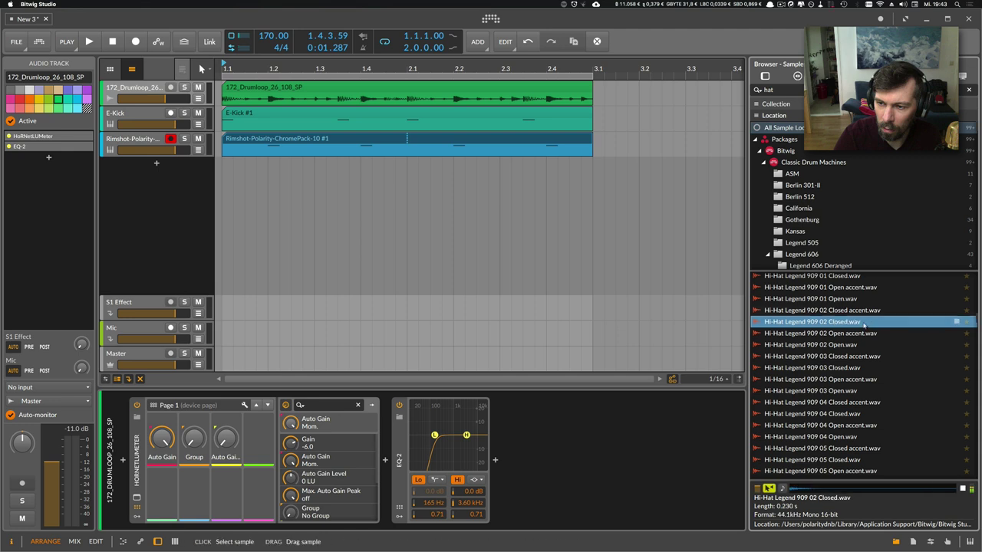
click(854, 312)
click(844, 299)
- Audition closed hi-hat samples from the Legend 606 set, including 05 Hybrid RAD and 02 Valve Sonic Overload RAD
scroll(841, 307, up, 10)
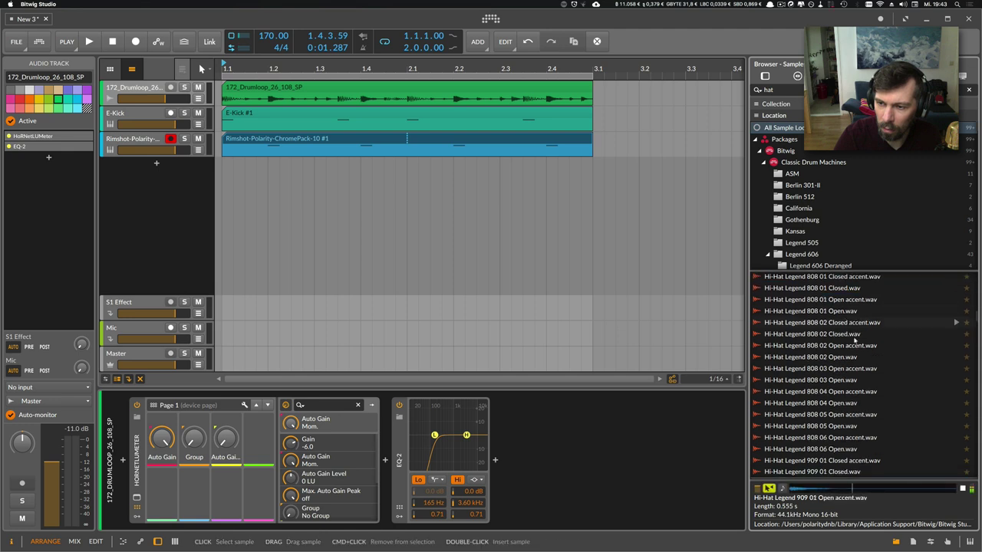
click(843, 333)
click(844, 313)
click(843, 301)
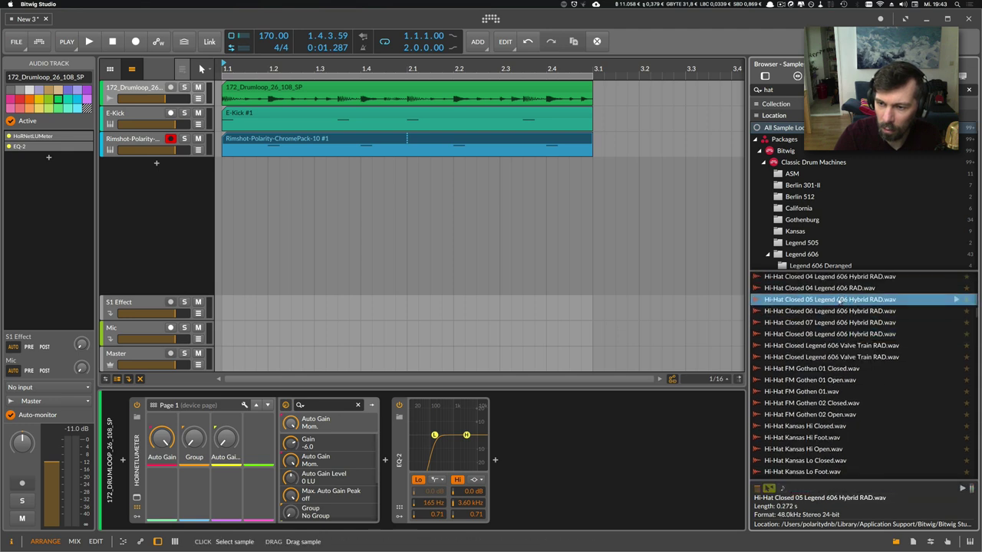
click(838, 289)
scroll(832, 299, up, 5)
click(829, 314)
click(829, 337)
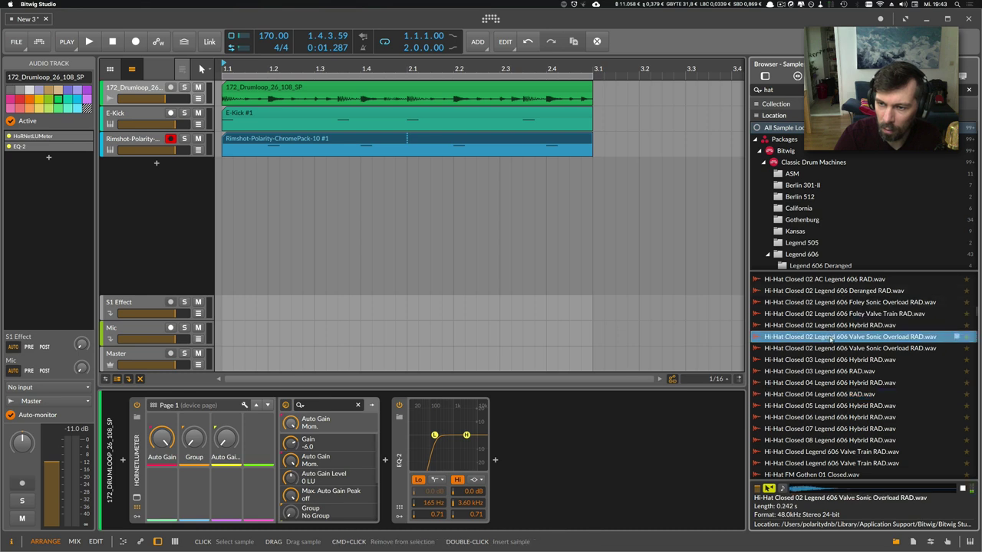
click(831, 348)
- Audition the Hi-Hat California samples and Hi-Hat Class Gothen 02 Open.wav
scroll(830, 347, up, 10)
click(826, 336)
click(827, 310)
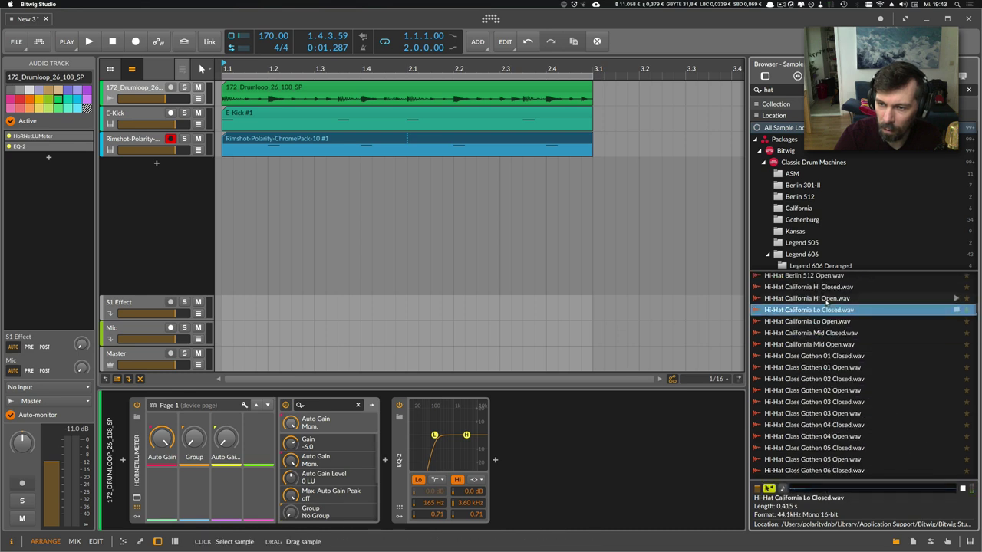
click(826, 298)
click(827, 287)
click(827, 391)
scroll(827, 387, up, 10)
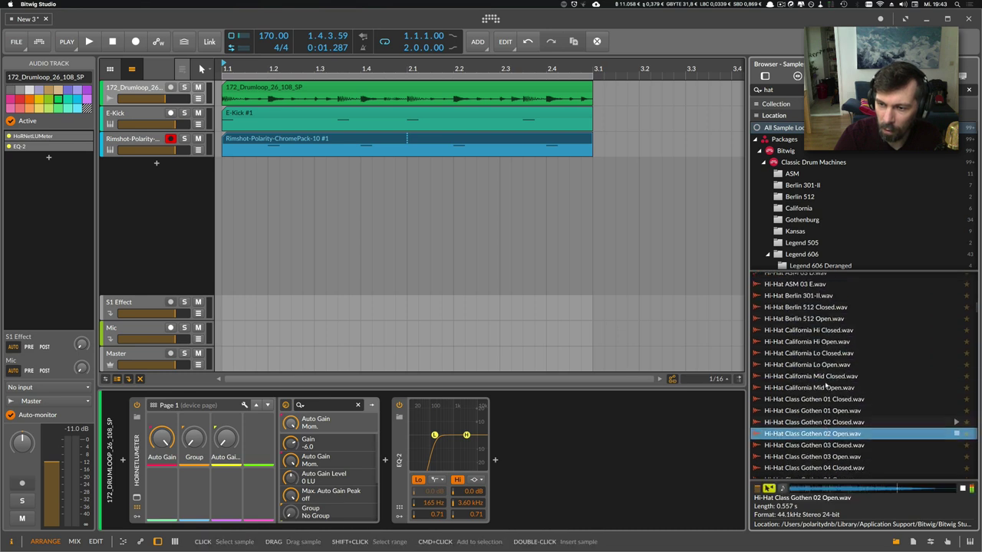
- Audition the Hi-Hat ASM samples, including 01 D, and DDC_HAT_15.wav
click(824, 371)
click(820, 345)
click(816, 323)
click(815, 311)
click(815, 322)
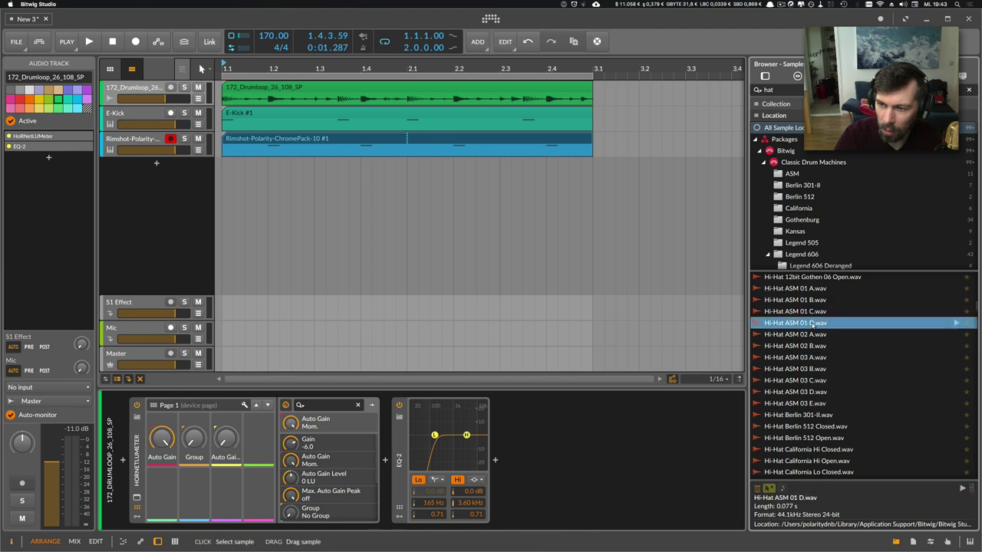
click(812, 335)
scroll(810, 332, up, 3)
click(810, 311)
scroll(809, 309, up, 10)
click(809, 310)
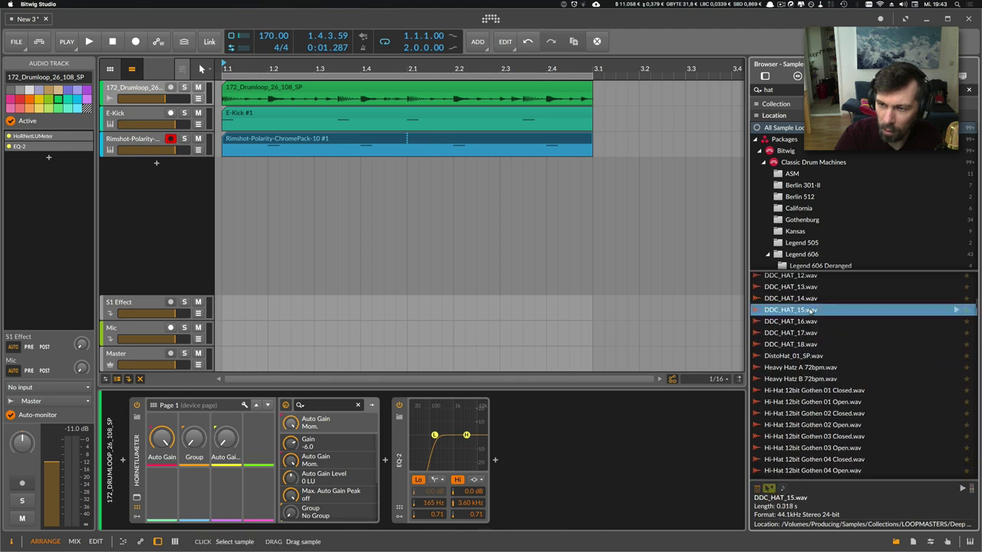
- Audition more hat samples higher up the results, including ClosedHat_03_637.wav and 18_Hats&Perc_31_SP.wav
scroll(810, 310, up, 3)
click(810, 311)
scroll(810, 310, up, 5)
click(810, 310)
scroll(809, 310, up, 10)
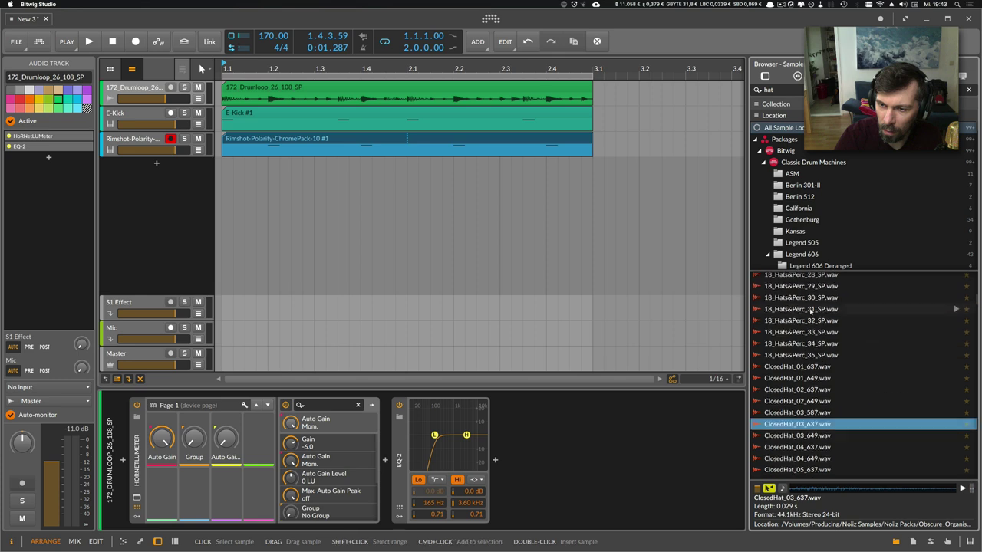
click(810, 309)
click(807, 321)
click(808, 312)
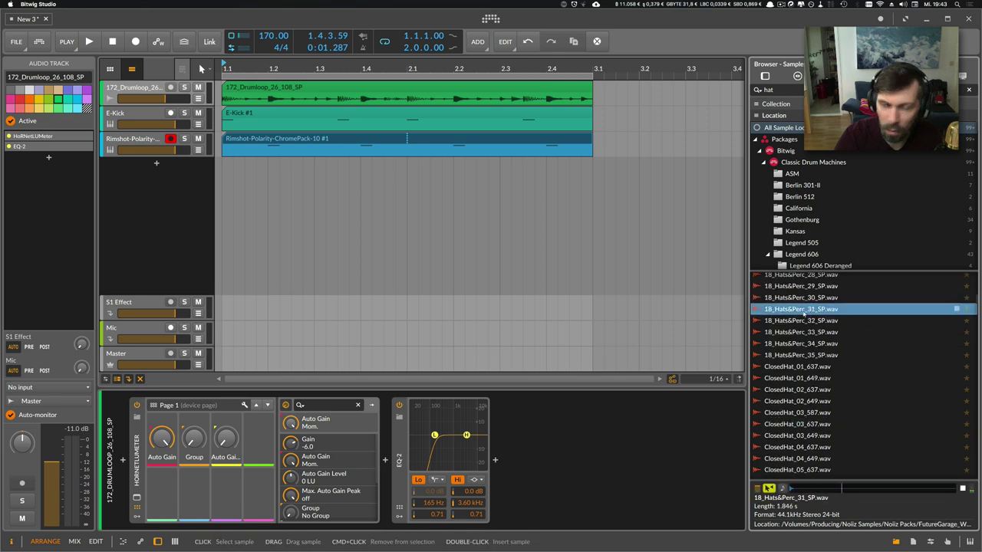
- Load 18_Hats&Perc_31_SP.wav into a Sampler on a new instrument track and create a two-bar clip looping every beat
drag(802, 314, 162, 166)
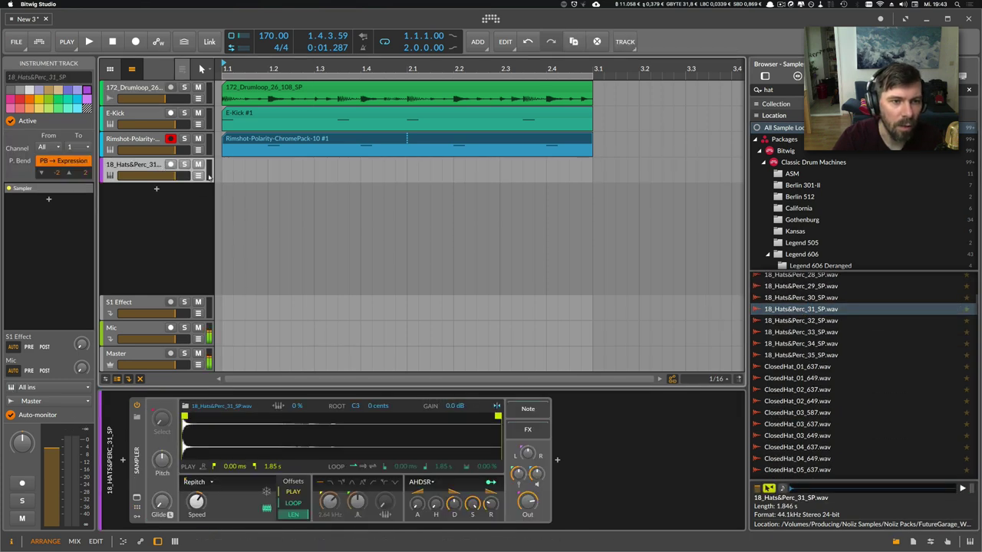
double_click(396, 173)
drag(405, 173, 592, 184)
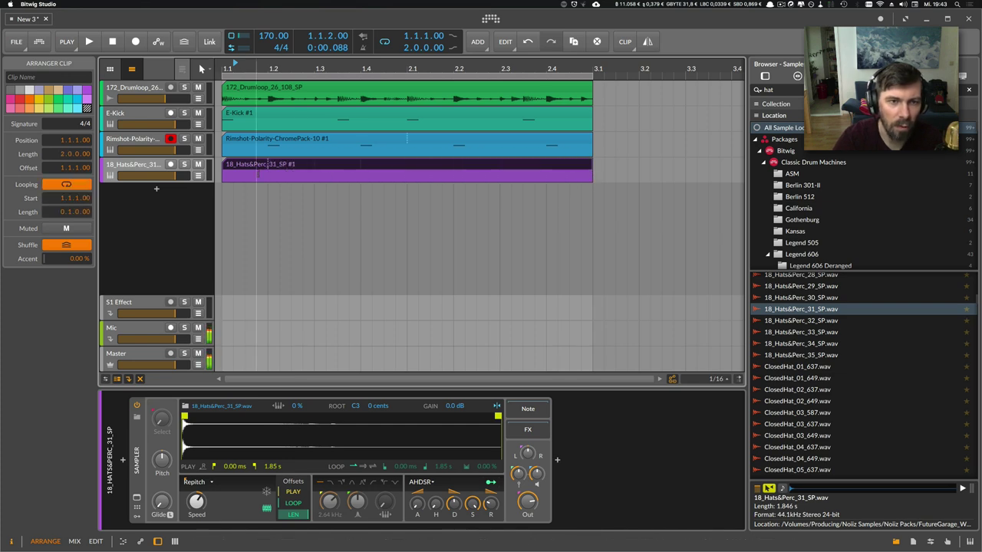
- Program C2 sixteenth-length hi-hat notes at 1.1.1 and 1.1.3 of the looping beat in the new clip
double_click(249, 170)
double_click(217, 455)
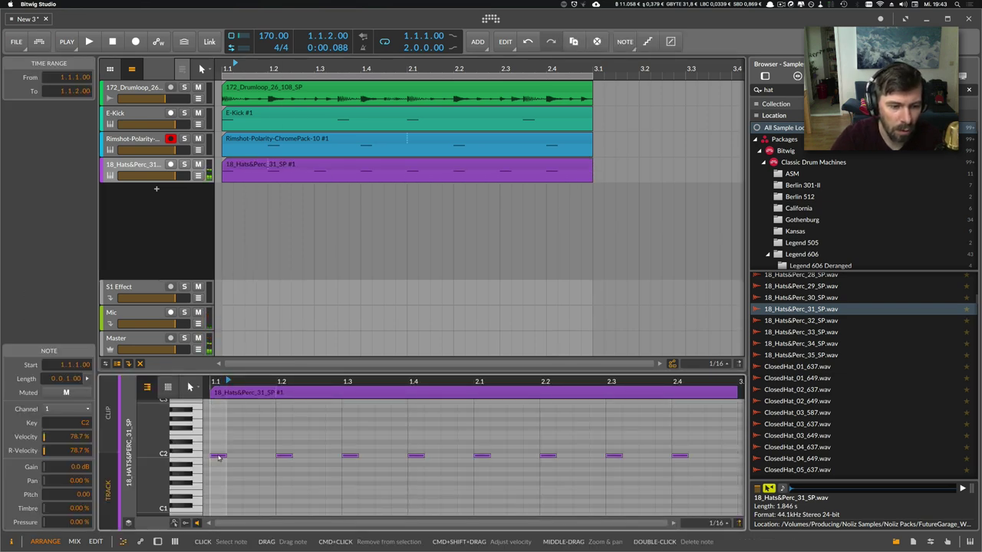
double_click(249, 456)
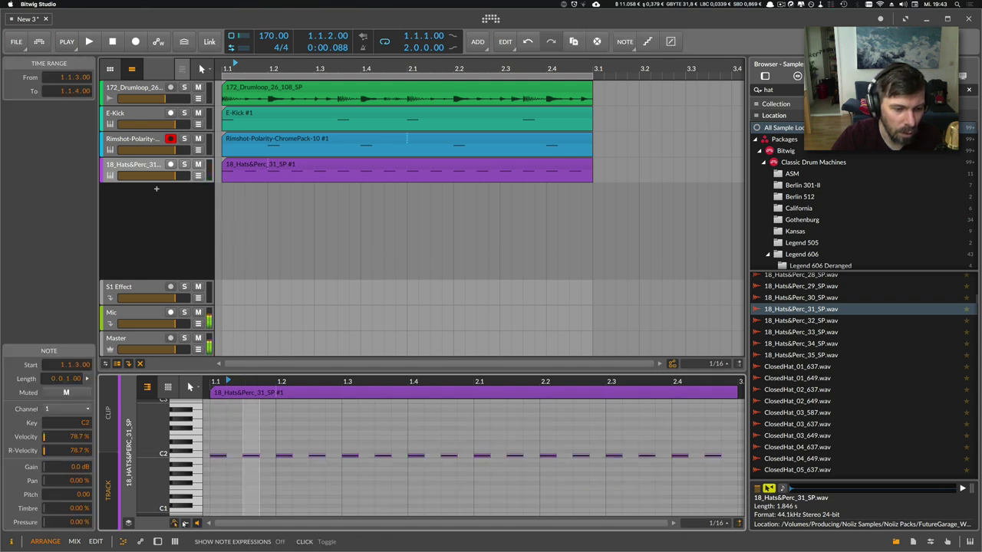
- Show the note velocities of the hi-hat clip and set the on-beat notes to 58.0 % velocity
click(185, 523)
drag(220, 473, 221, 487)
click(244, 487)
key(space)
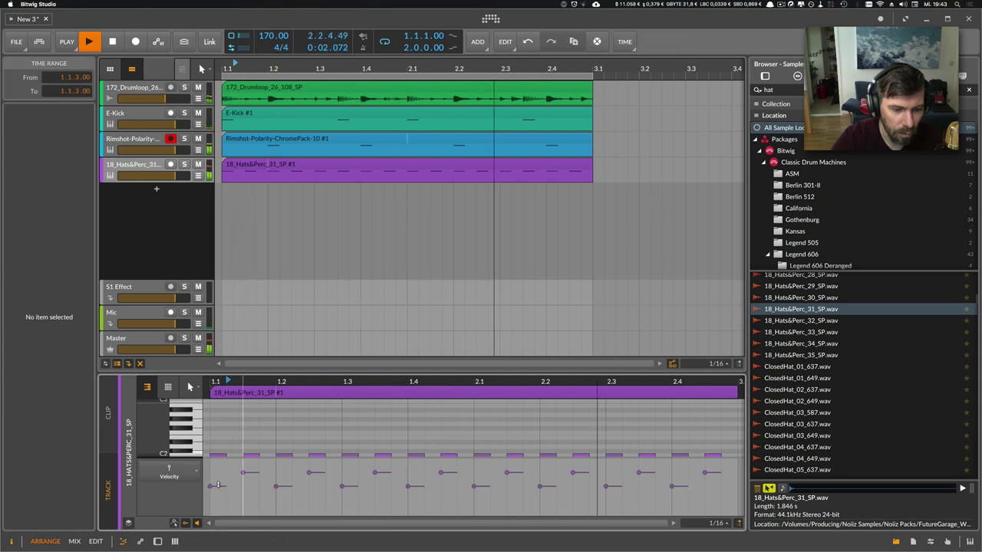
drag(218, 486, 217, 483)
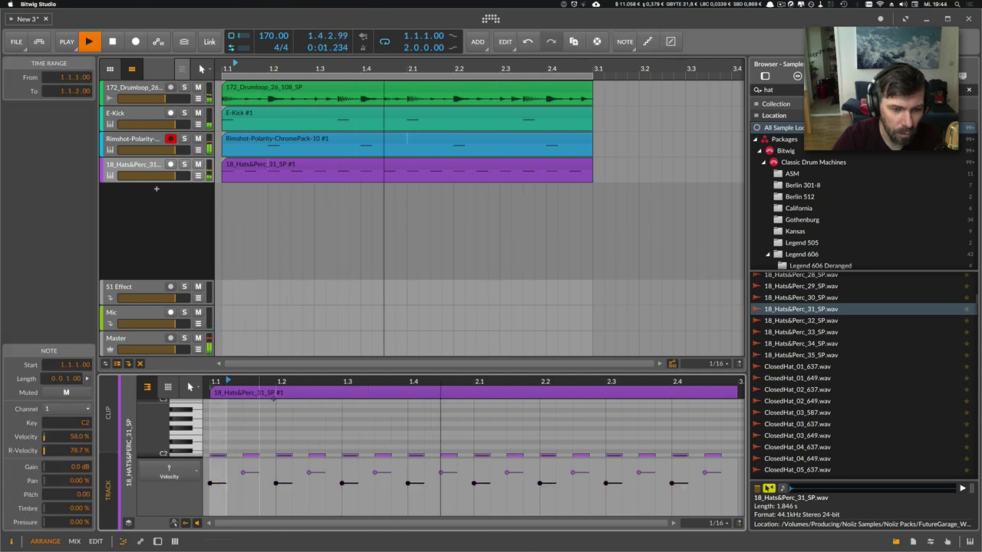
- Enlarge the note editor, raise the on-beat hi-hat velocities slightly and set the off-beat notes to 71.3 %
drag(299, 370, 277, 326)
key(space)
click(228, 483)
click(213, 484)
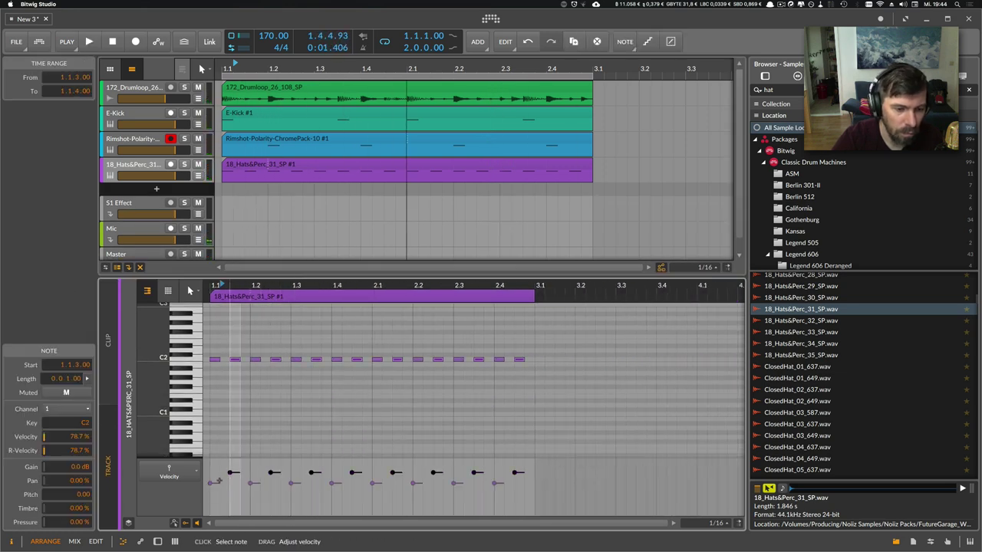
drag(231, 473, 232, 476)
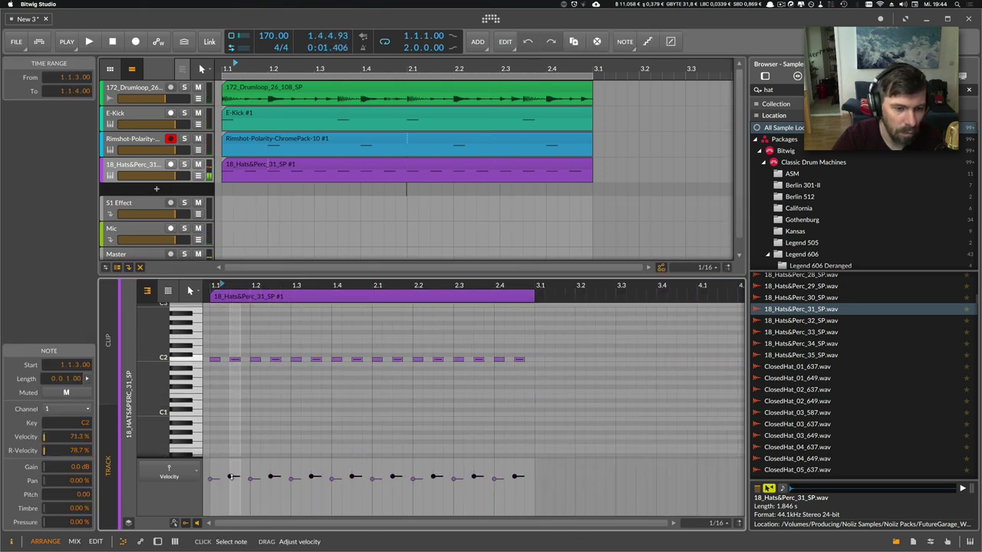
- Play the pattern, select all hi-hat notes and quantize them on a straight 1/16 custom grid
key(space)
click(274, 397)
key(space)
drag(529, 369, 201, 331)
click(673, 41)
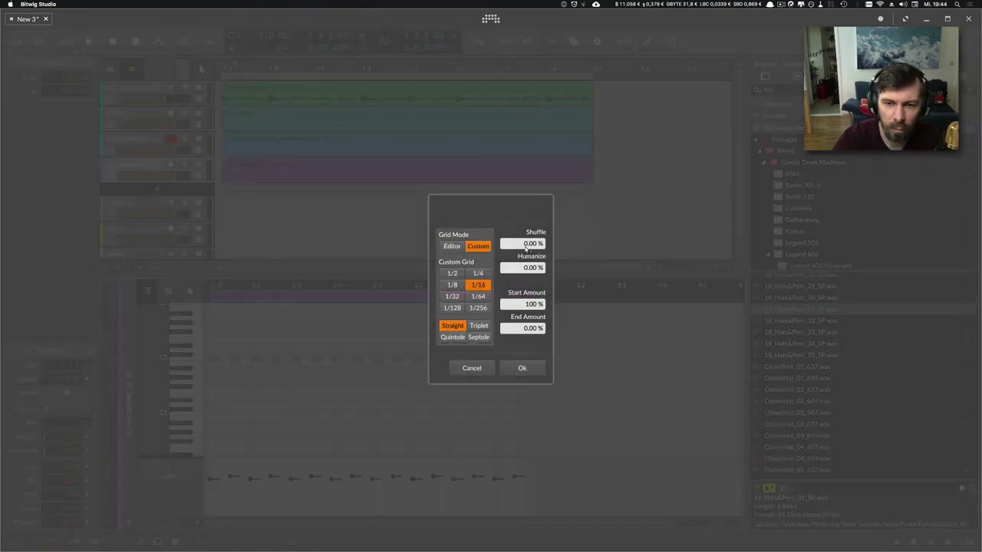
click(521, 367)
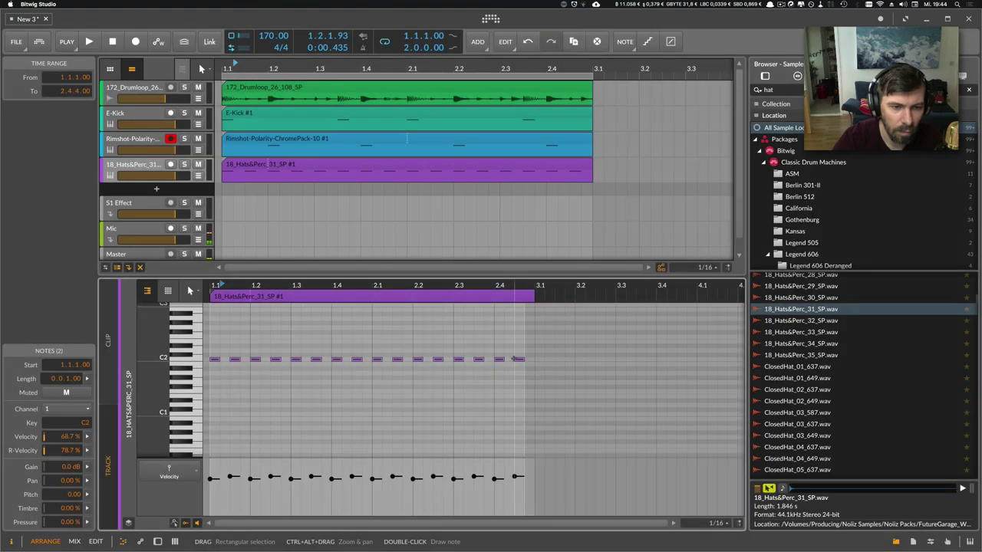
- Quantize all hi-hat notes on a straight 1/8 grid with 5.67 % shuffle and play the groove
drag(252, 286, 307, 334)
click(672, 41)
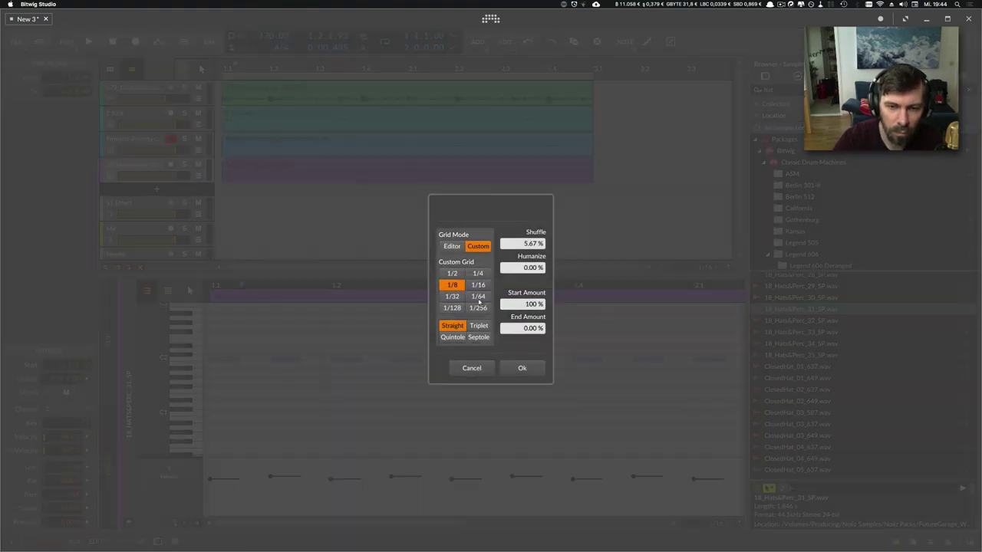
click(513, 366)
key(space)
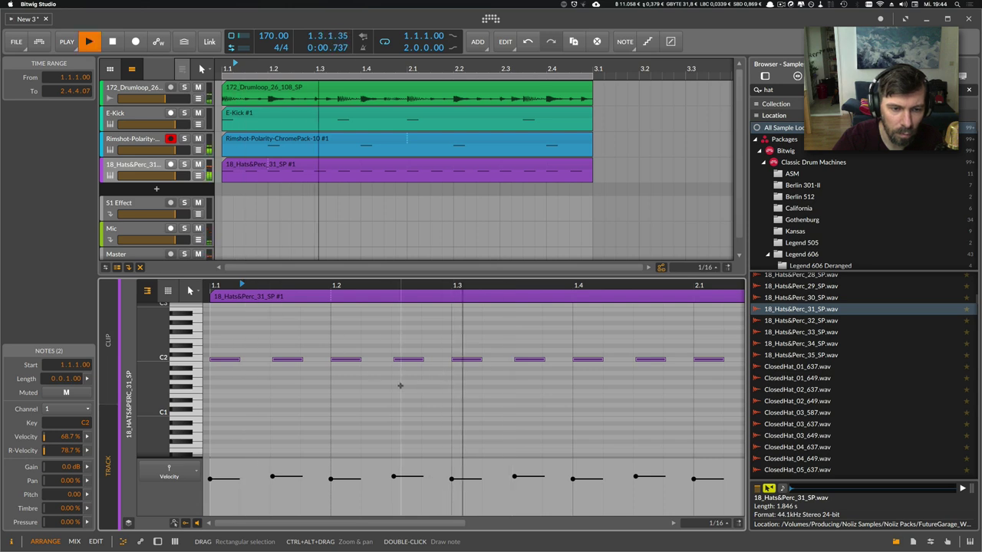
click(213, 286)
click(236, 321)
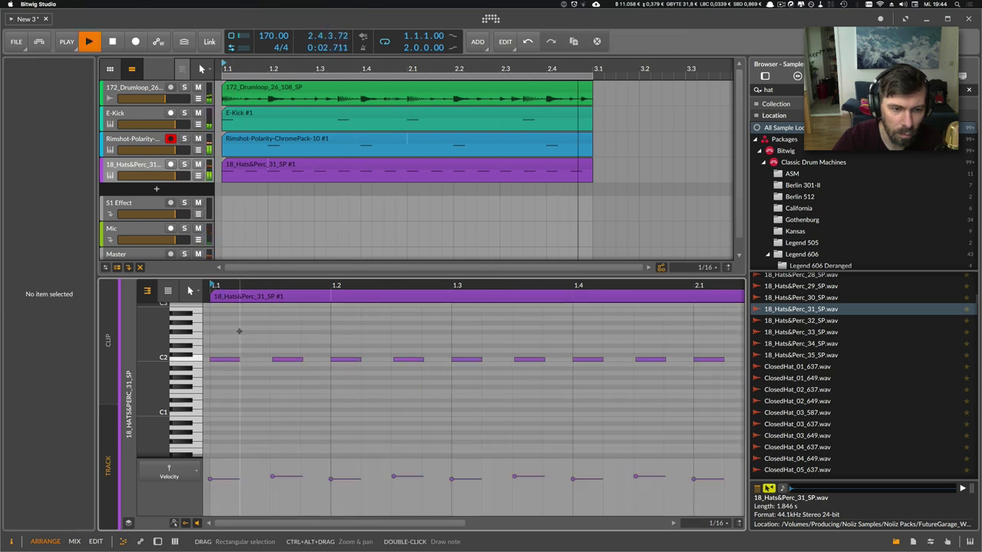
- Lower the on-beat hi-hat notes to 44.8 % velocity and play the beat
key(super+a)
key(space)
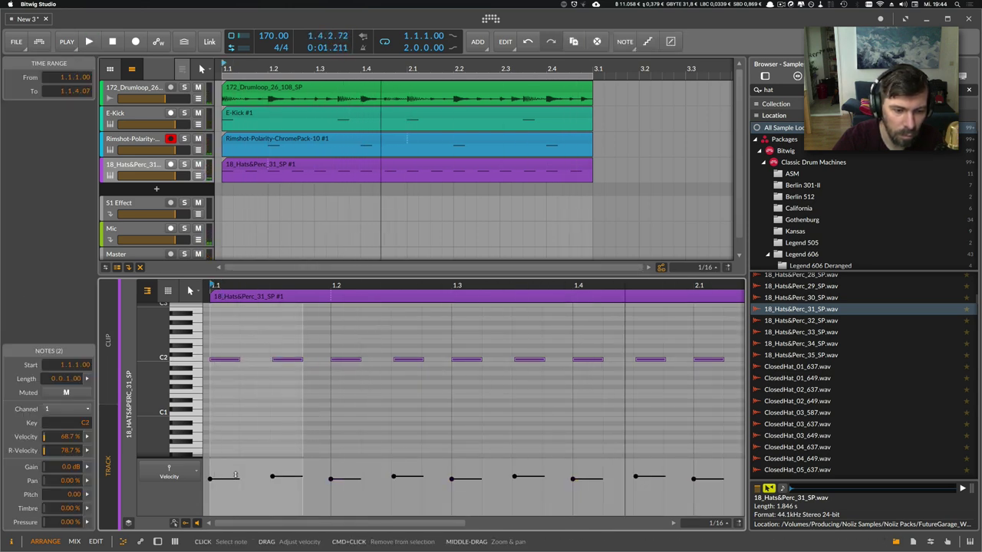
drag(236, 475, 235, 489)
key(space)
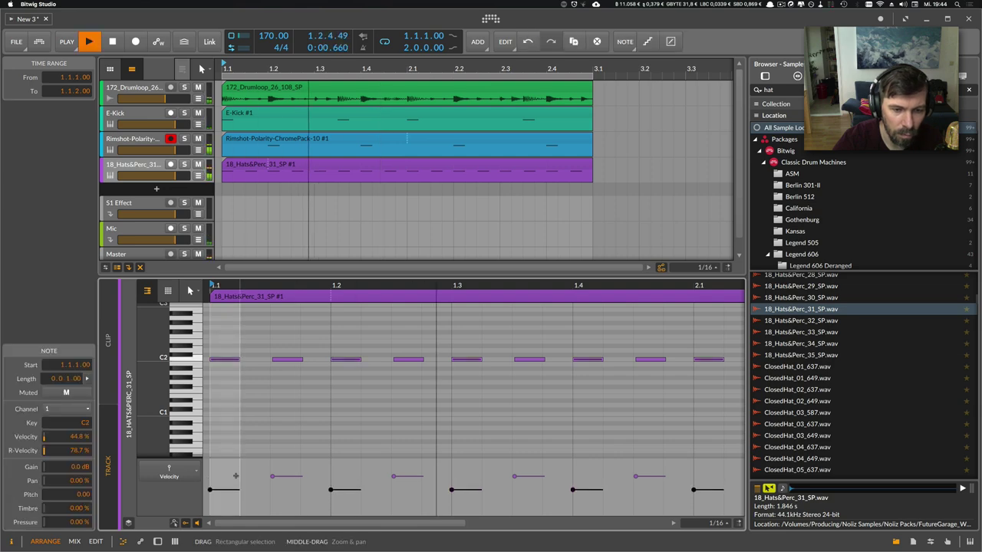
- Try quantizing all hi-hat notes on a straight 1/8 grid with 23.7 % shuffle
key(super+a)
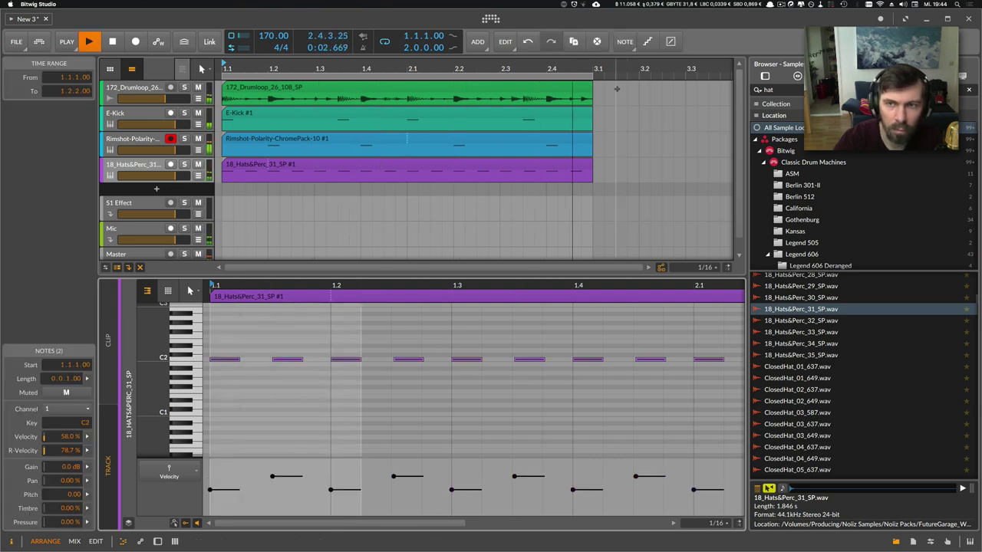
key(q)
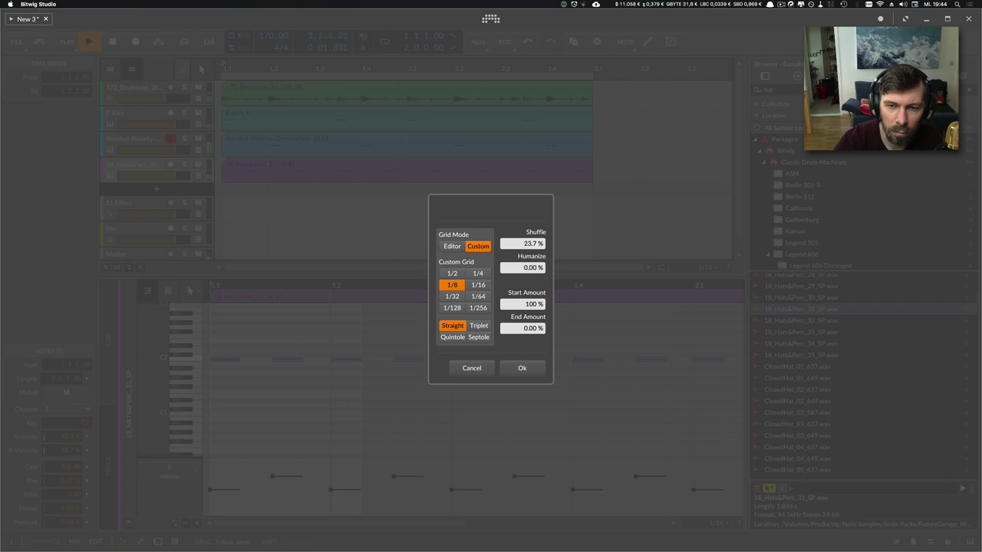
click(518, 369)
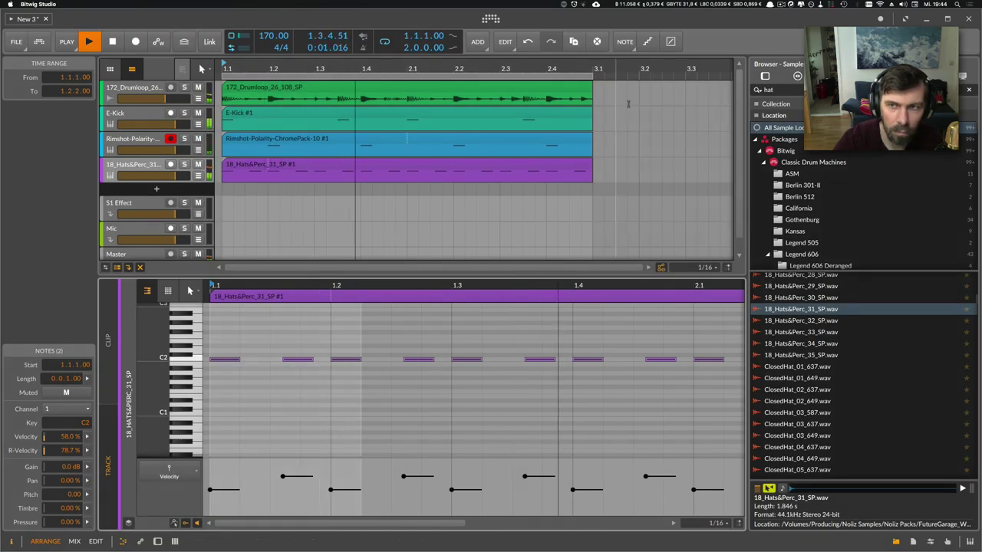
- Quantize all hi-hat notes on a straight 1/16 grid, trying 31.0 % shuffle and settling on 19.3 %
key(q)
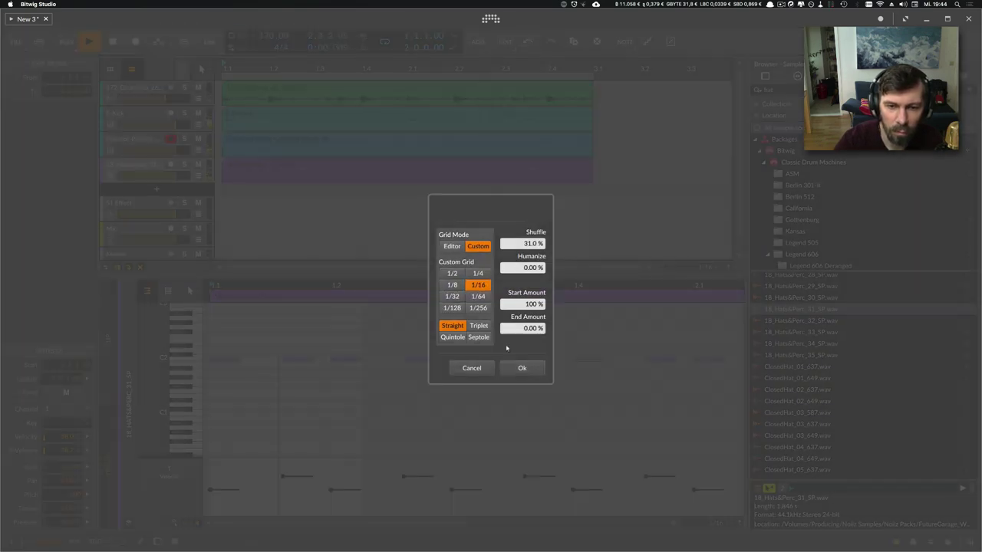
click(518, 367)
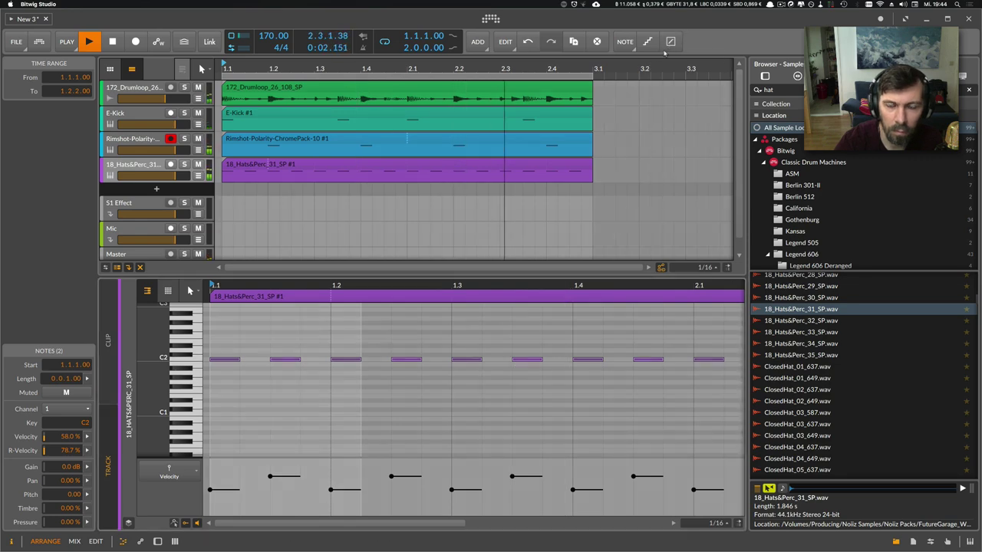
key(q)
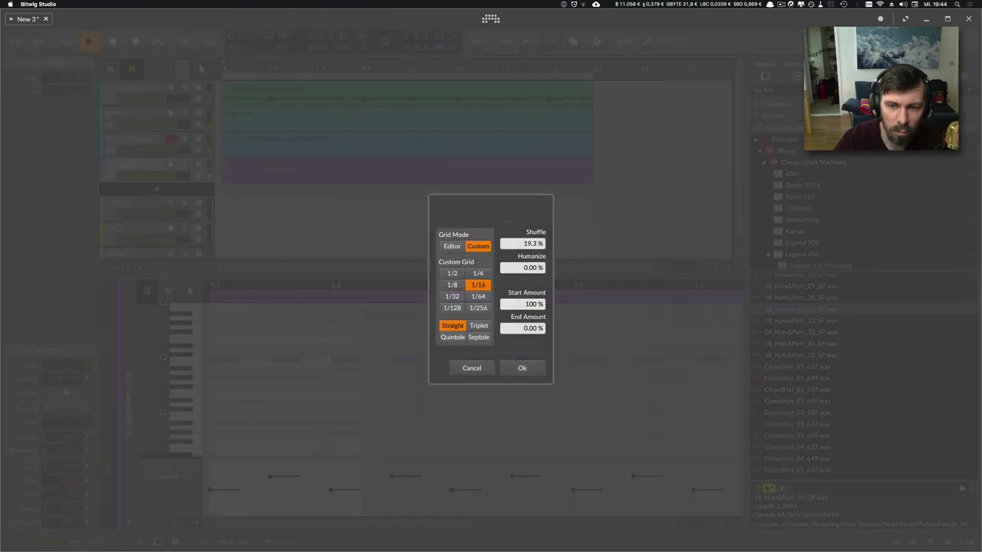
click(526, 366)
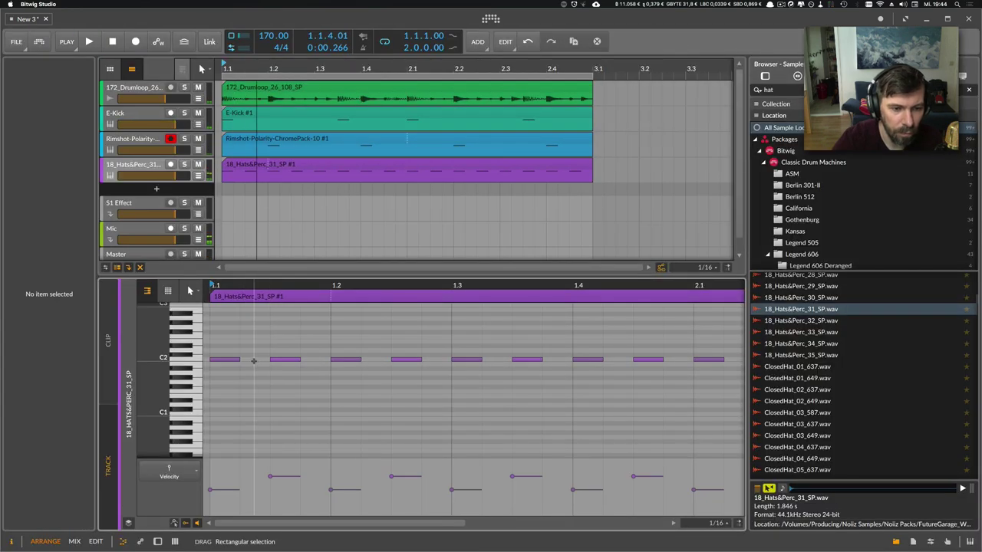
- Add B1 ghost notes at 1.1.2 and 1.1.4 of the looping beat and reduce their velocities to 10.5 %
click(256, 366)
double_click(306, 366)
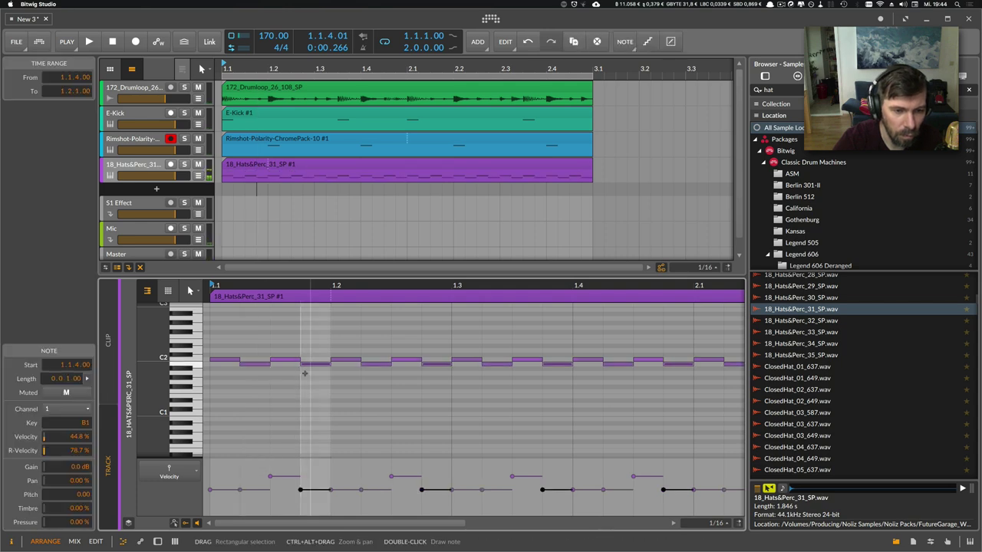
drag(258, 490, 275, 504)
click(310, 493)
key(space)
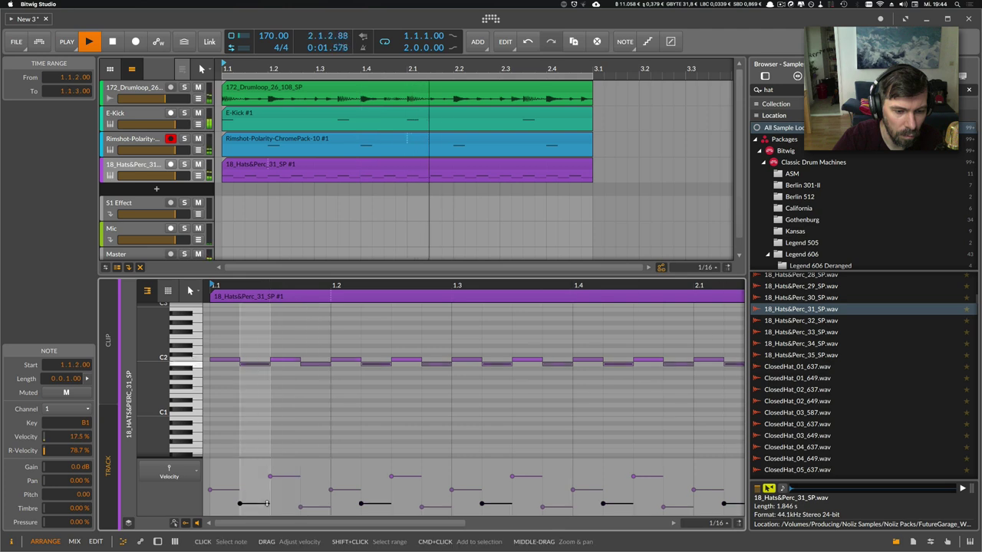
drag(316, 402, 249, 340)
click(300, 384)
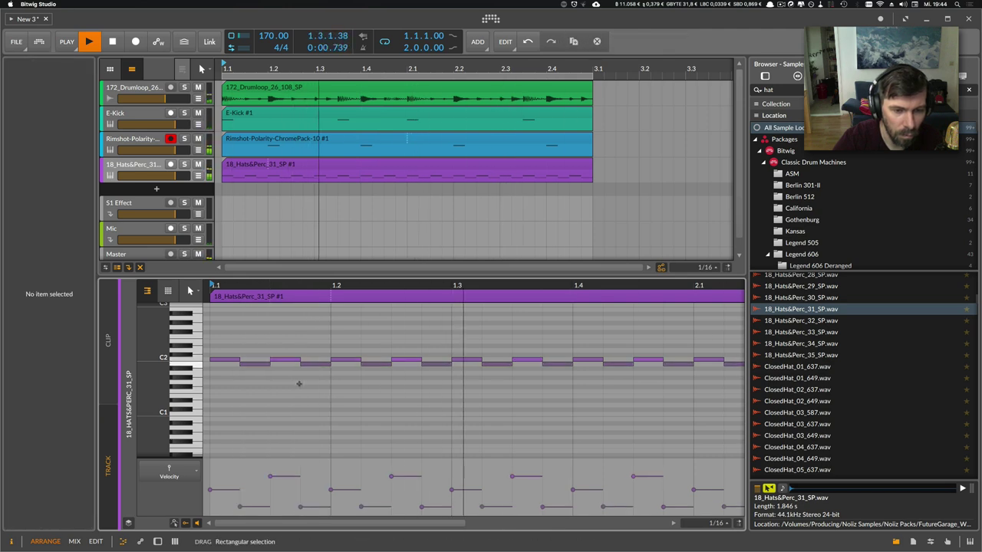
- Select the B1 ghost notes and quantize them on a straight 1/16 grid with 29.7 % shuffle
drag(331, 393, 257, 361)
key(alt+Right)
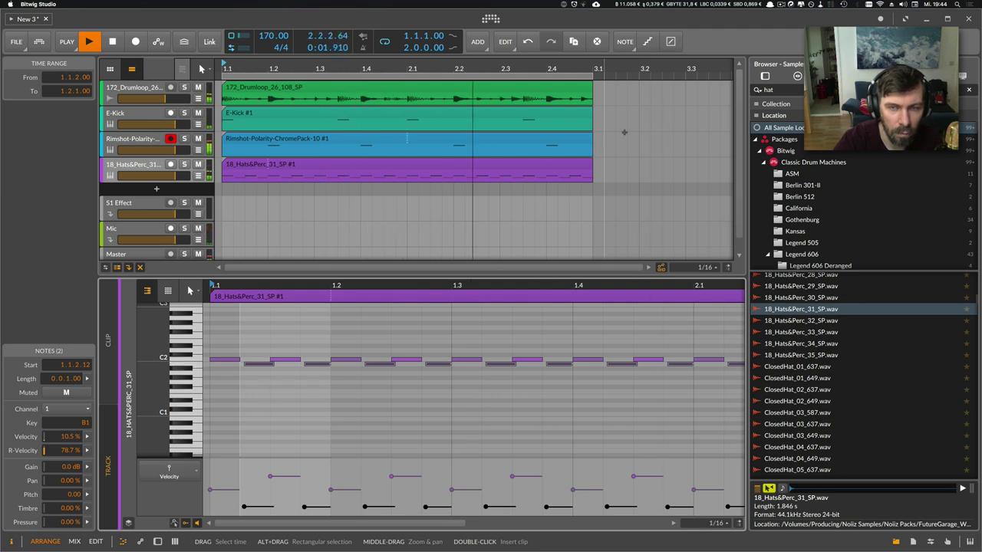
key(q)
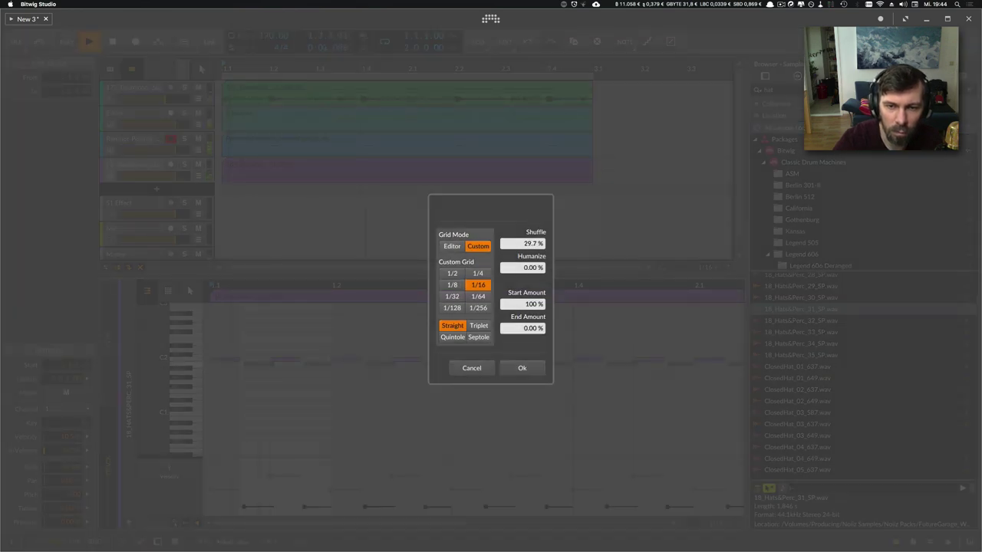
click(523, 368)
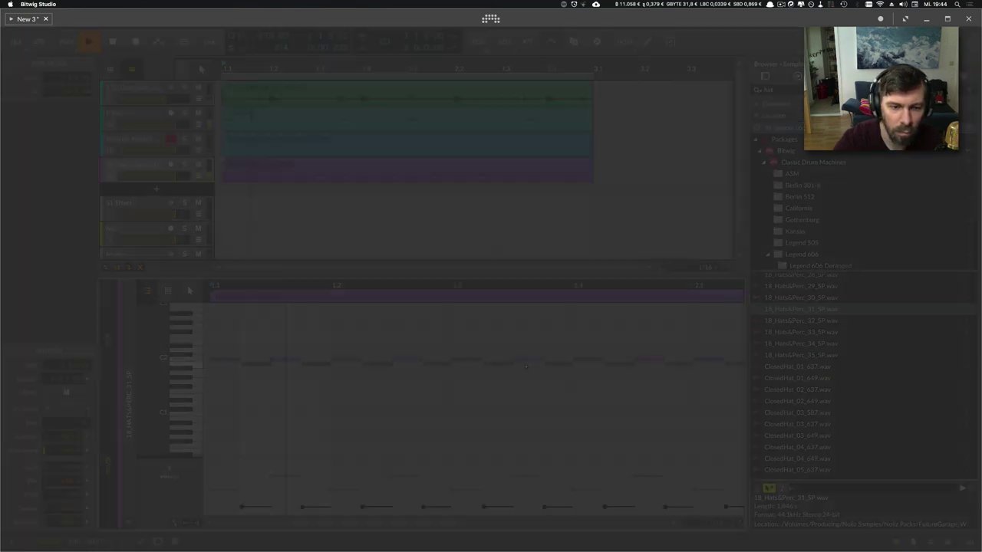
- Look through the hi-hat and E-Kick tracks, and listen to the drum loop track briefly in solo
click(159, 170)
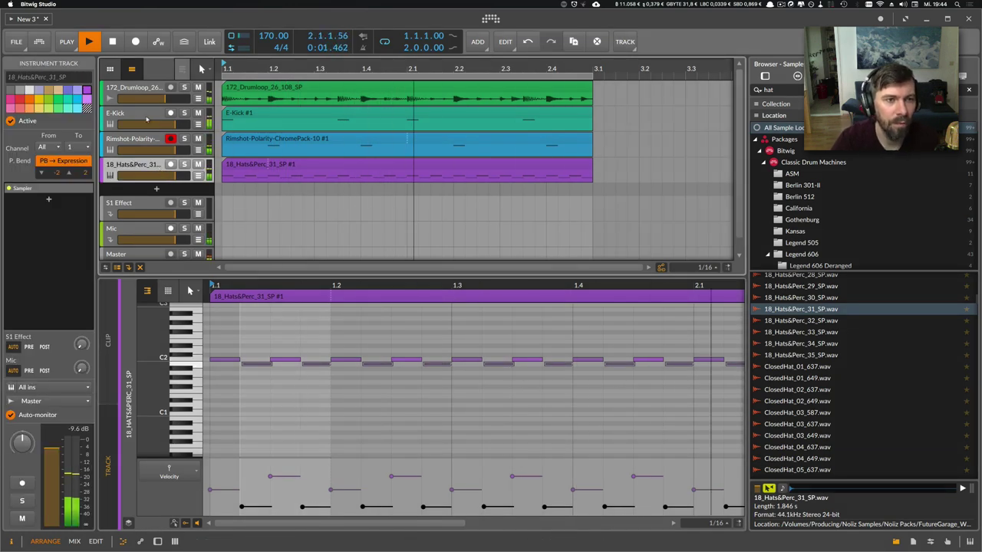
click(146, 115)
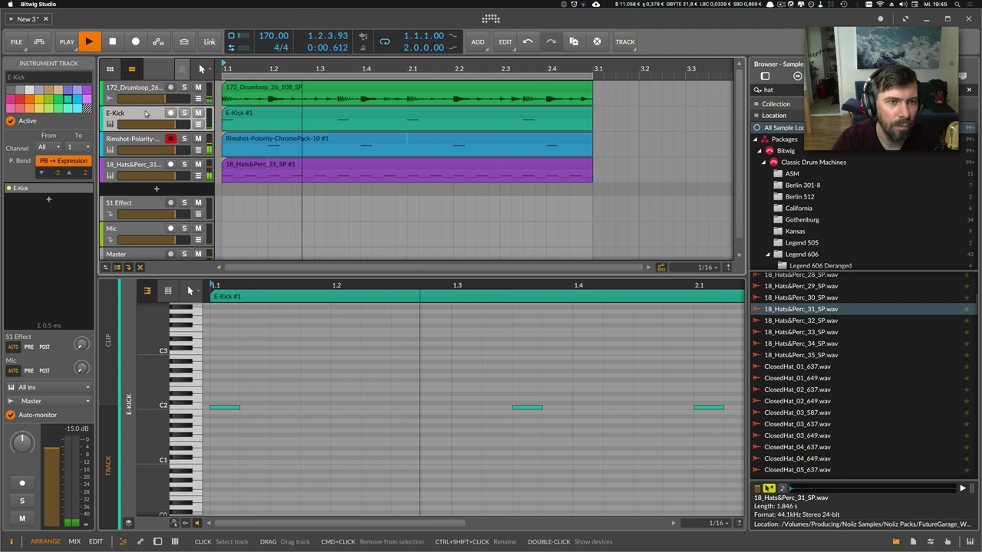
click(178, 90)
click(184, 88)
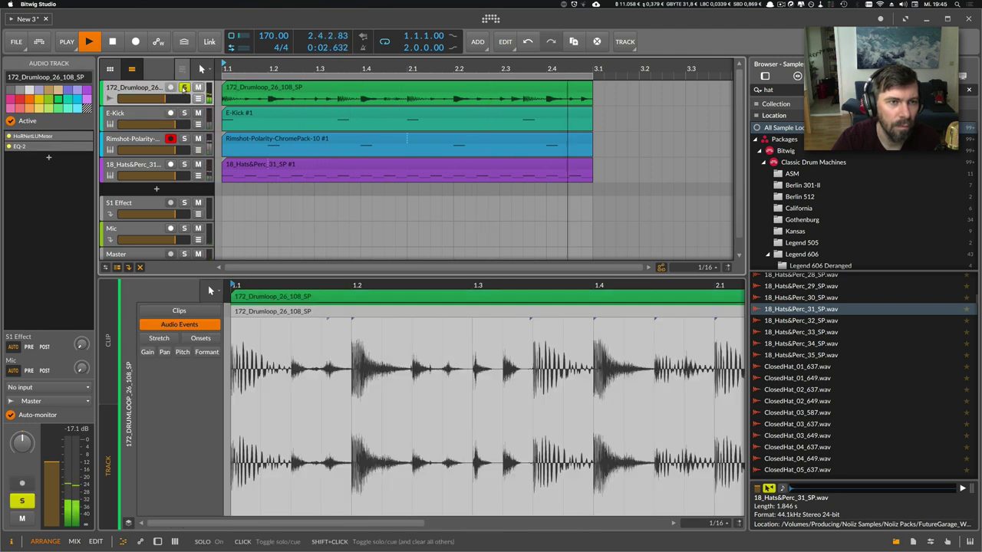
click(184, 88)
- Select the 172_Drumloop_26_108_SP clip and set its audio event pitch to 0.00
click(233, 87)
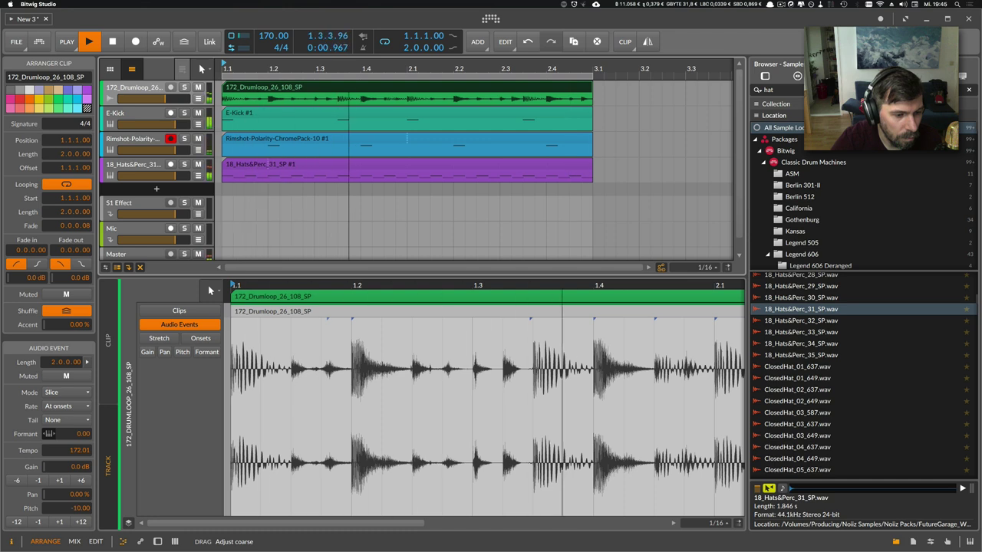
drag(79, 508, 79, 528)
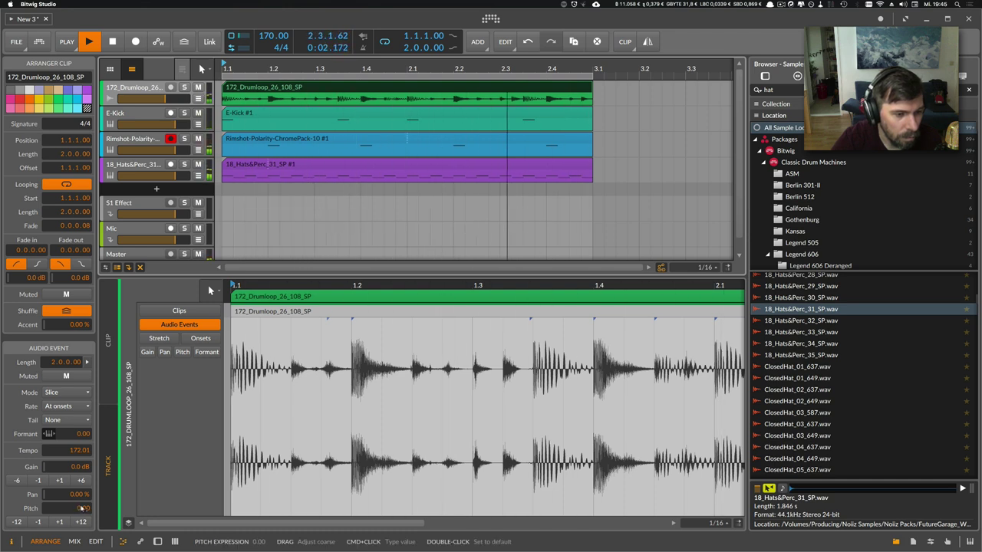
- Adjust the 172_Drumloop_26_108_SP track's volume to -10.1 dB
drag(165, 99, 173, 99)
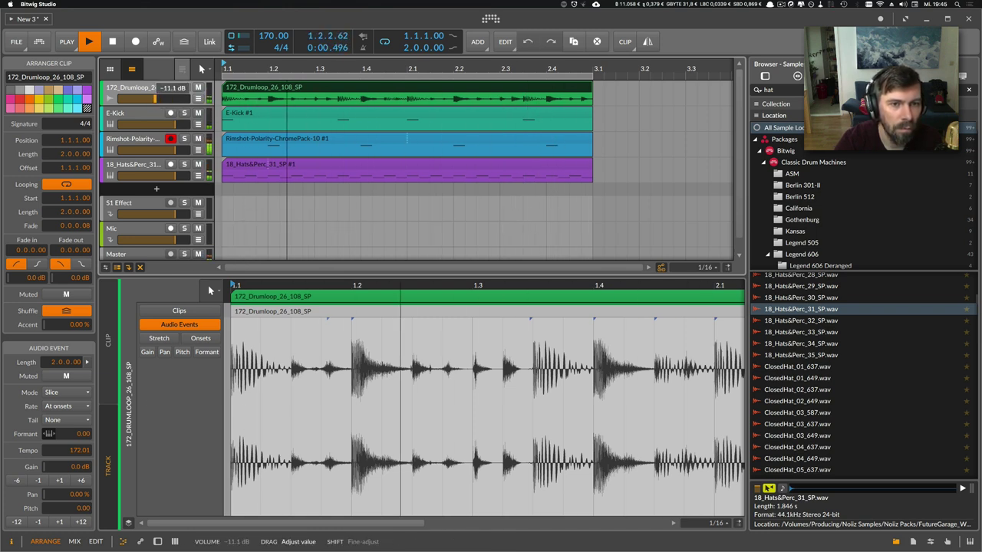
drag(153, 99, 156, 99)
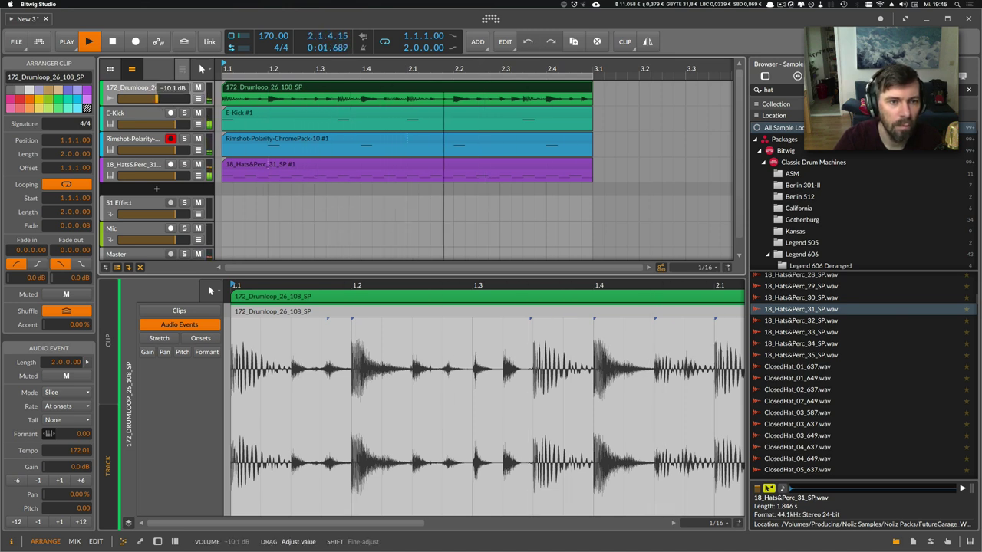
- Set the E-Kick's generator decay to 317 ms and its pitch modulation decay to 159 ms
click(161, 127)
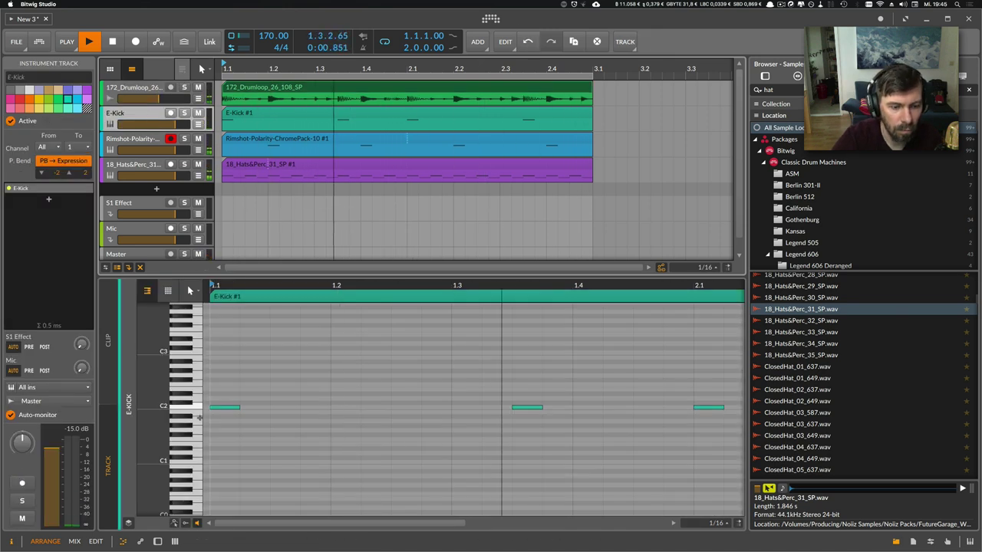
key(d)
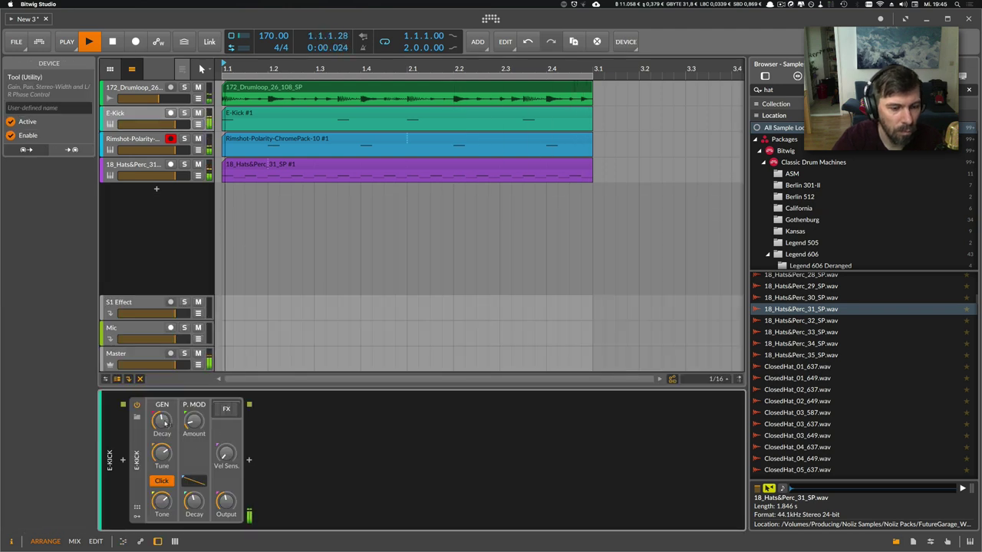
drag(165, 423, 165, 404)
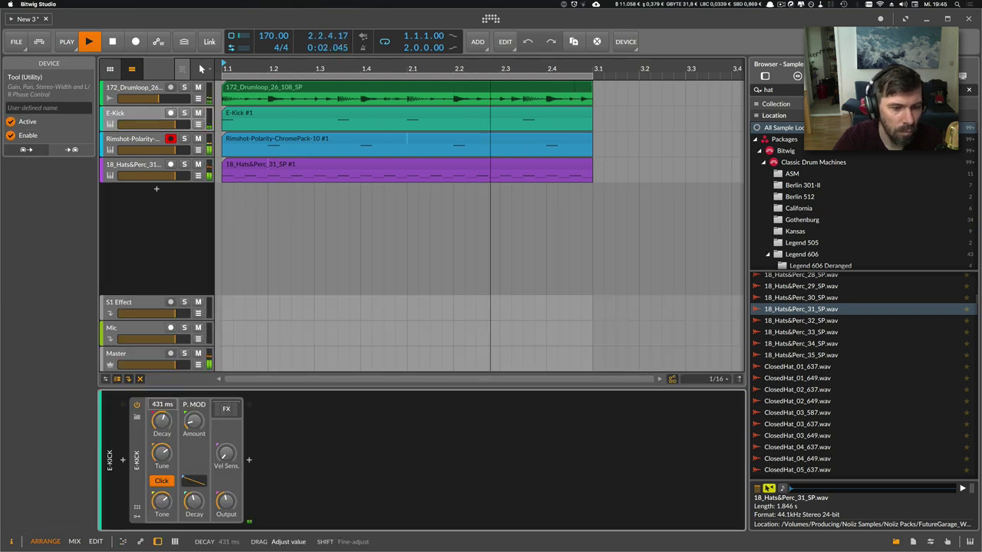
drag(194, 501, 194, 486)
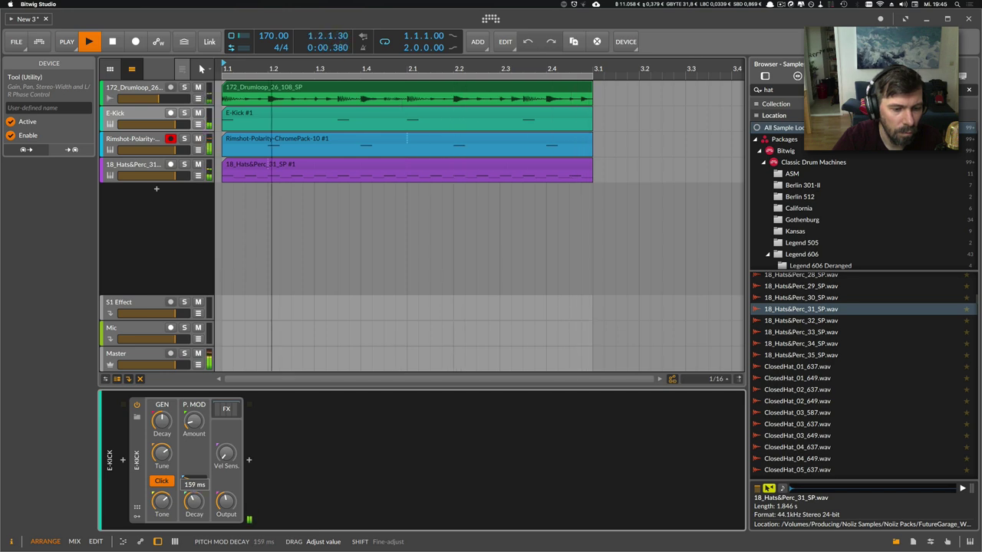
drag(163, 423, 163, 421)
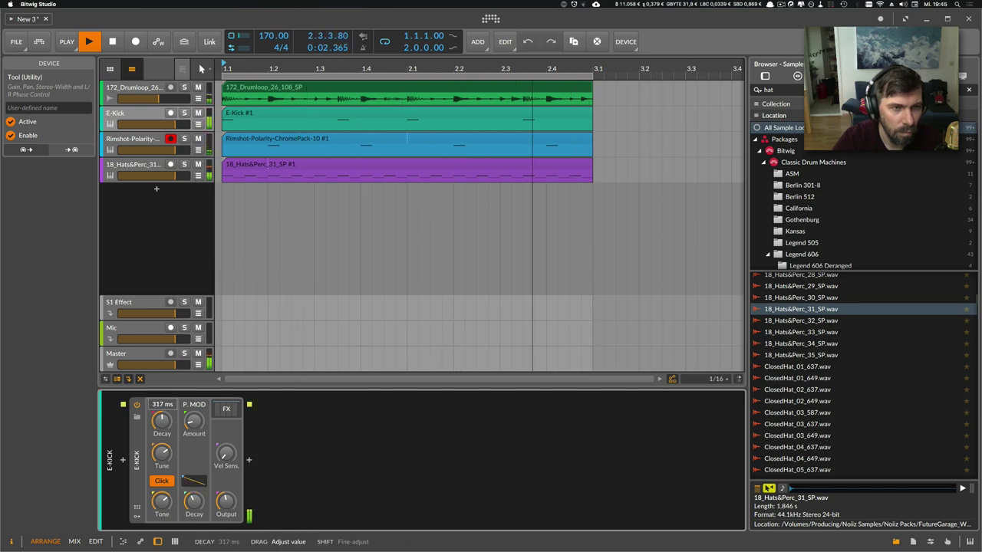
- Stop playback, group the four tracks from the drum loop to the hi-hats, and name the group Drums
click(138, 113)
key(space)
click(146, 88)
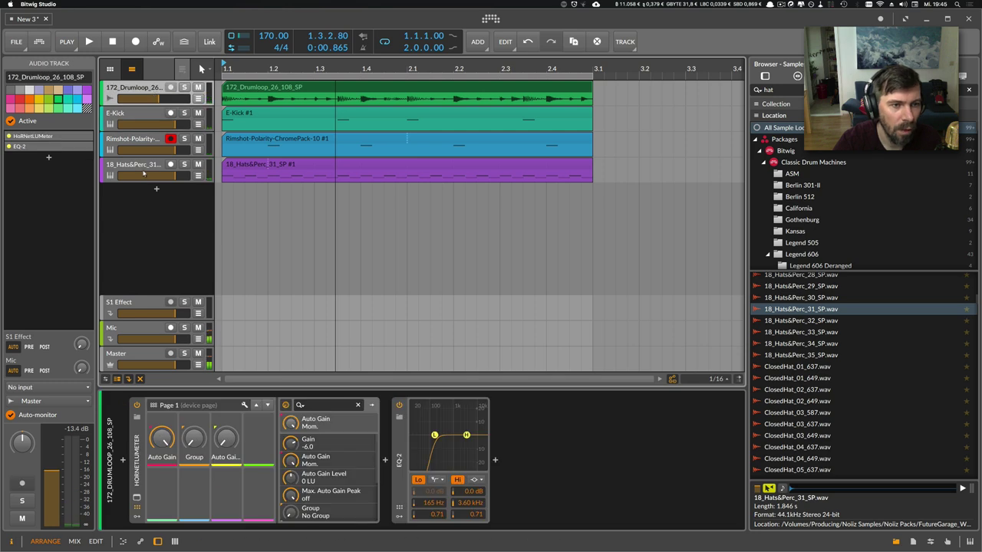
shift+click(145, 170)
key(super+g)
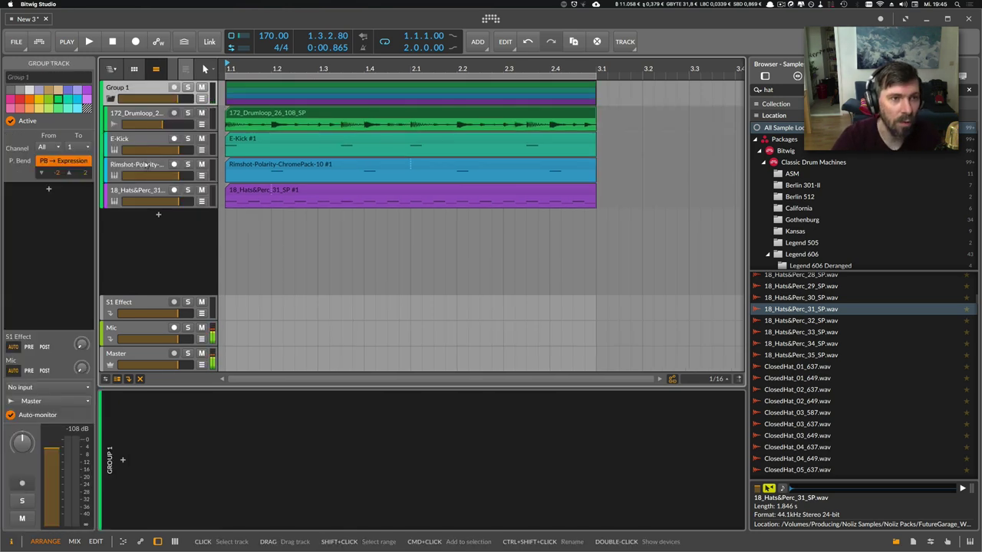
key(super+r)
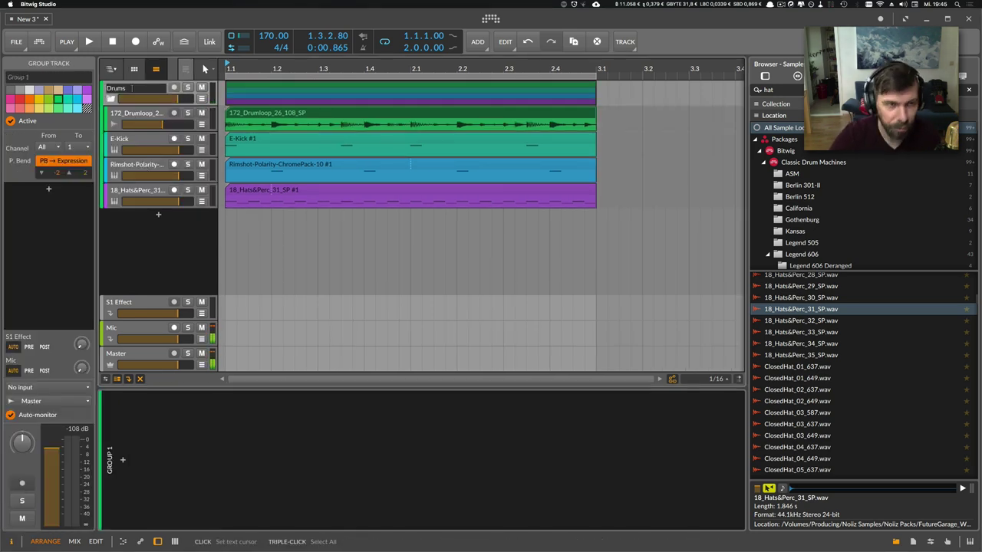
key(Return)
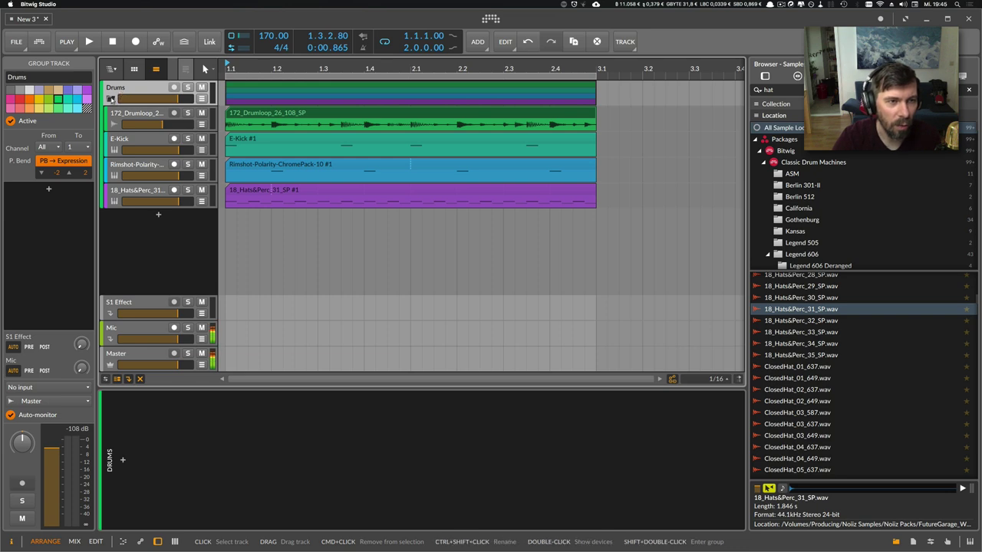
click(111, 99)
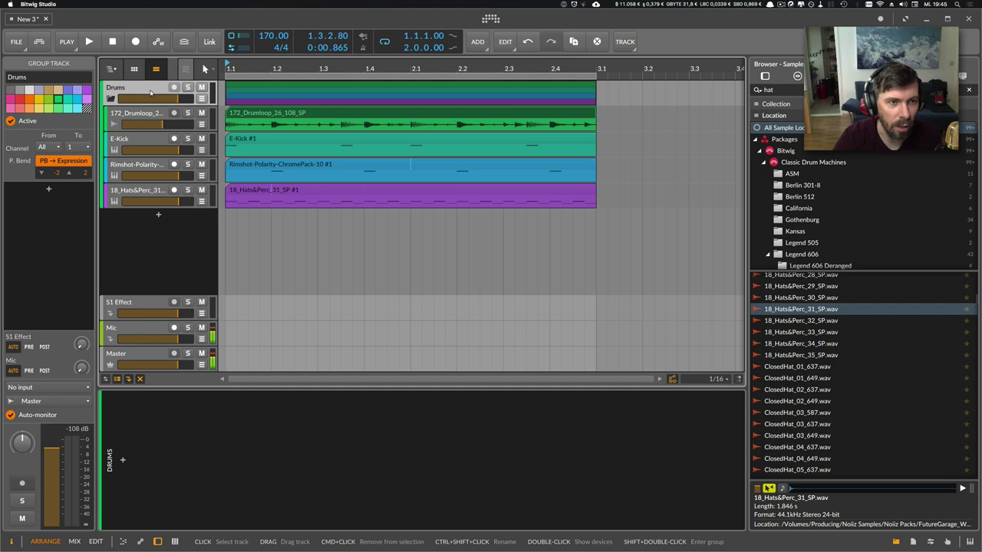
- Insert the smartComp plug-in on the Drums group
click(123, 460)
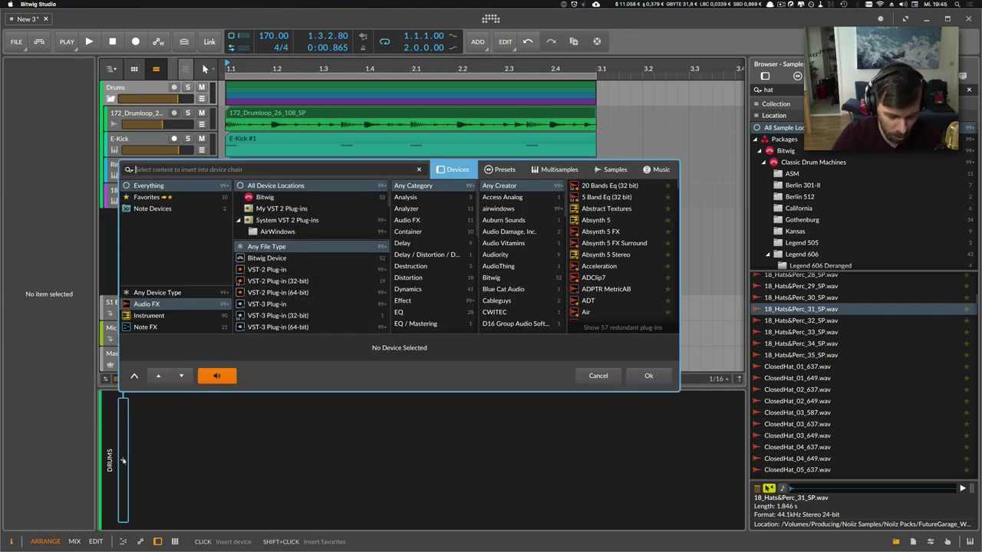
text(smatrt)
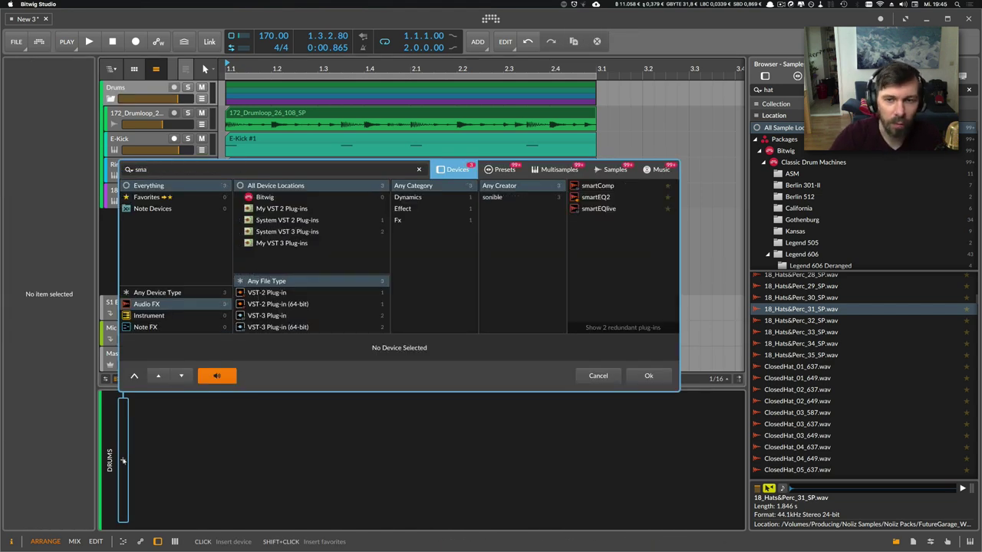
key(Return)
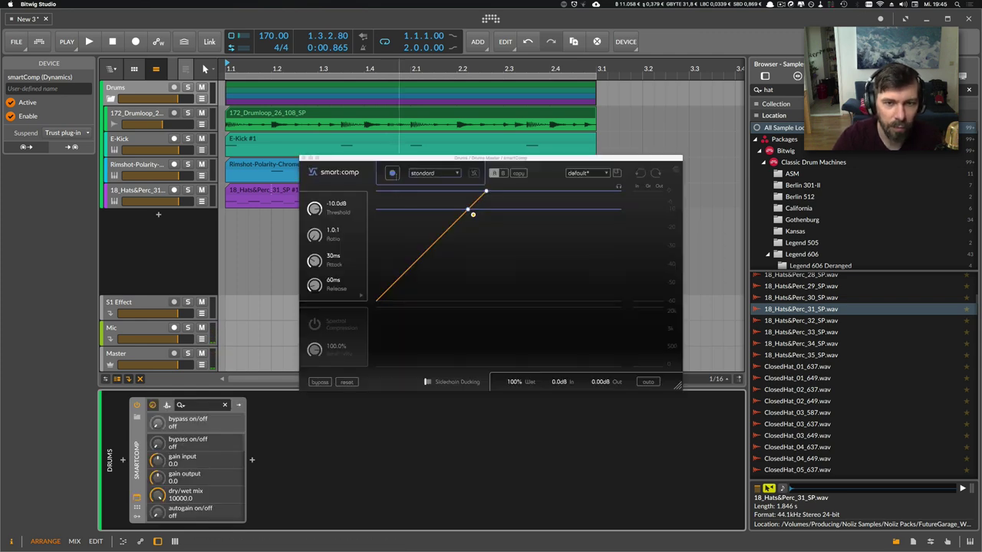
- Let smartComp learn the playing beat with the drums profile and set its spectral compression sensitivity to 150 %
key(space)
click(424, 174)
click(422, 199)
click(392, 173)
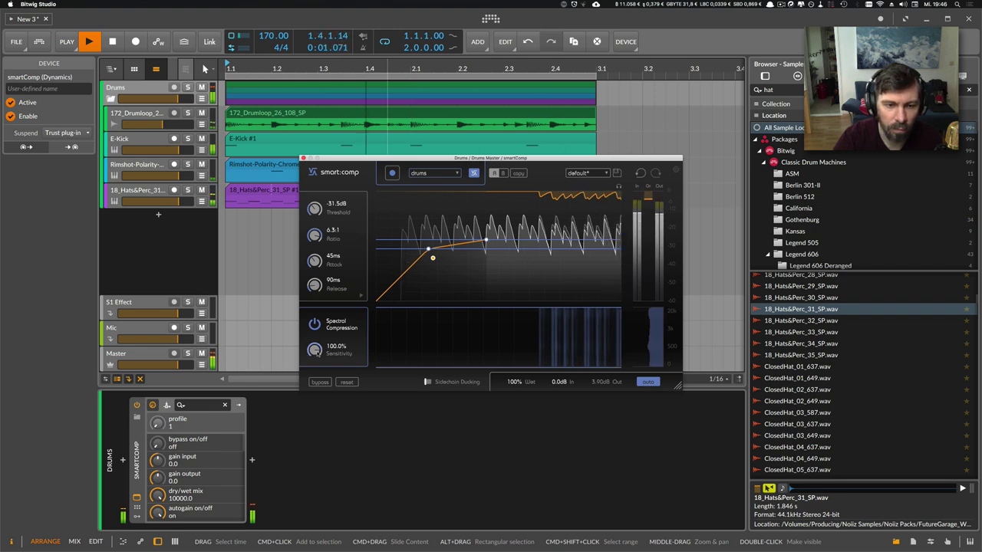
drag(317, 352, 318, 311)
click(304, 158)
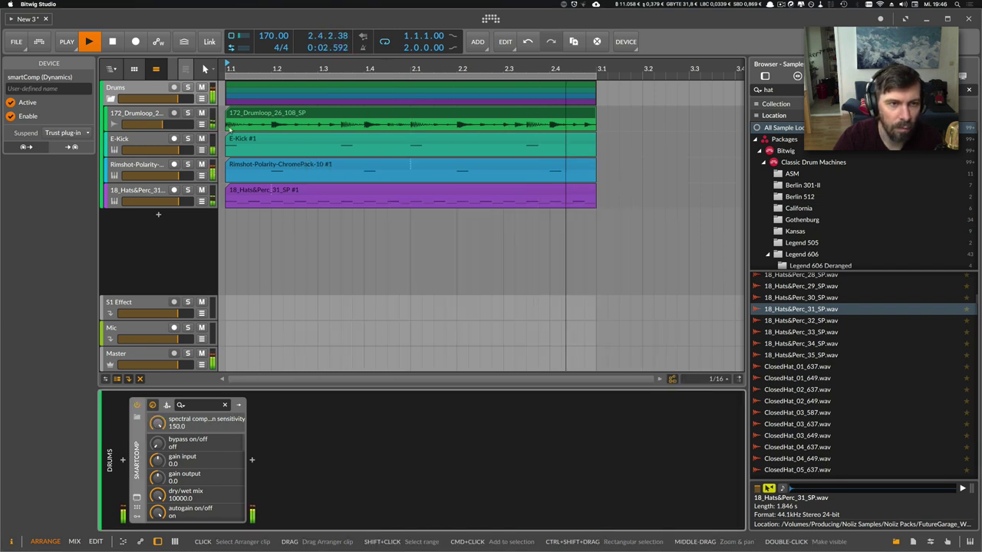
- Add HoRNetLUMeter after smartComp on the Drums group and set its Auto gain to Mom
click(153, 87)
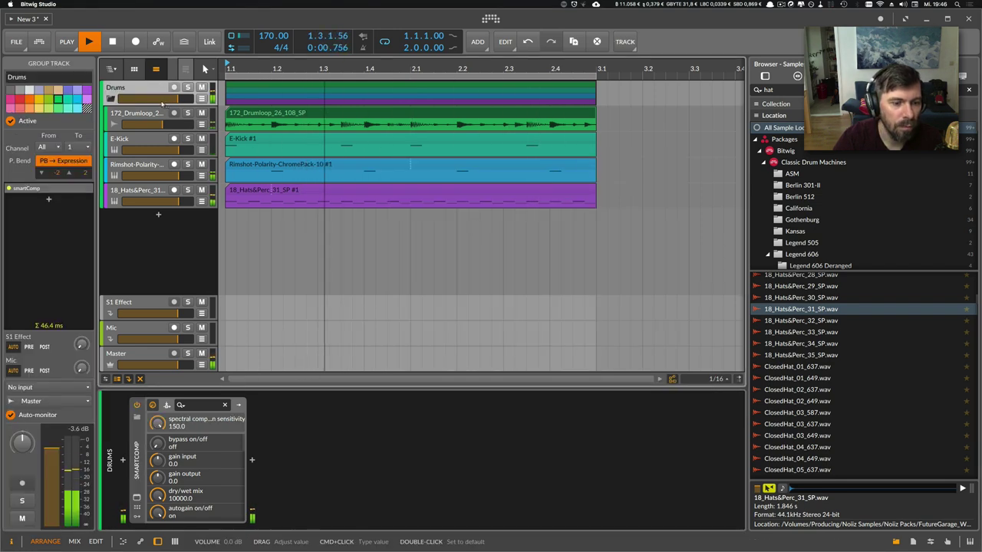
click(252, 460)
text(lu)
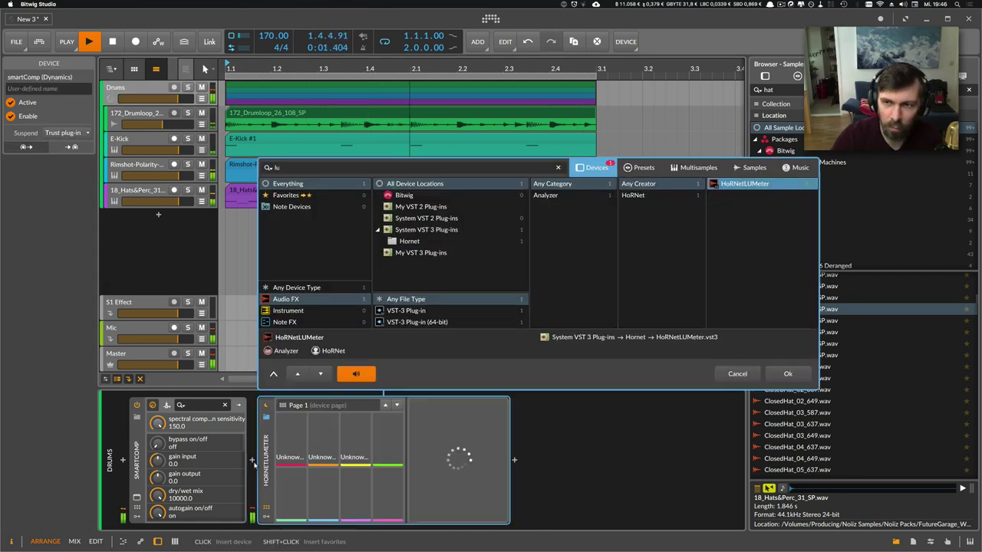
key(Return)
click(398, 293)
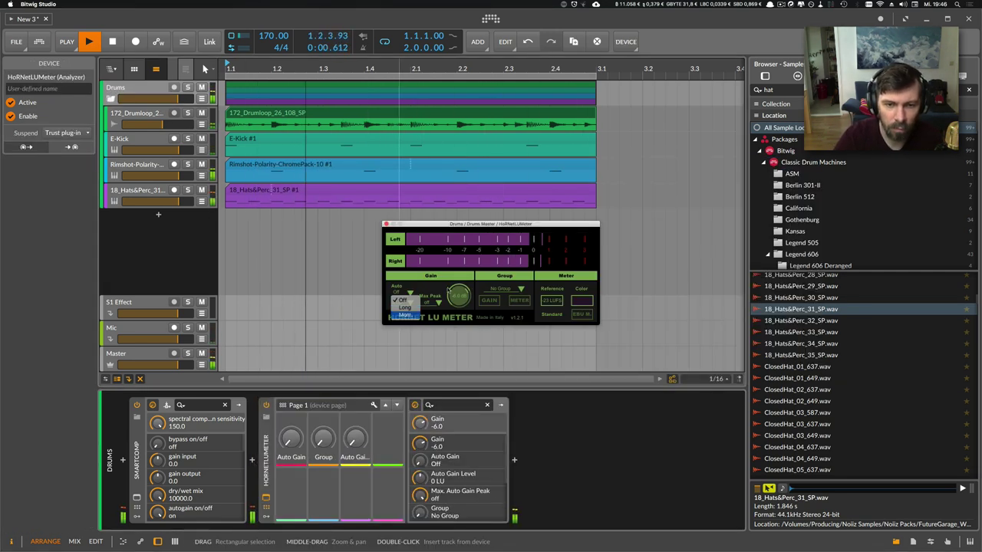
click(405, 314)
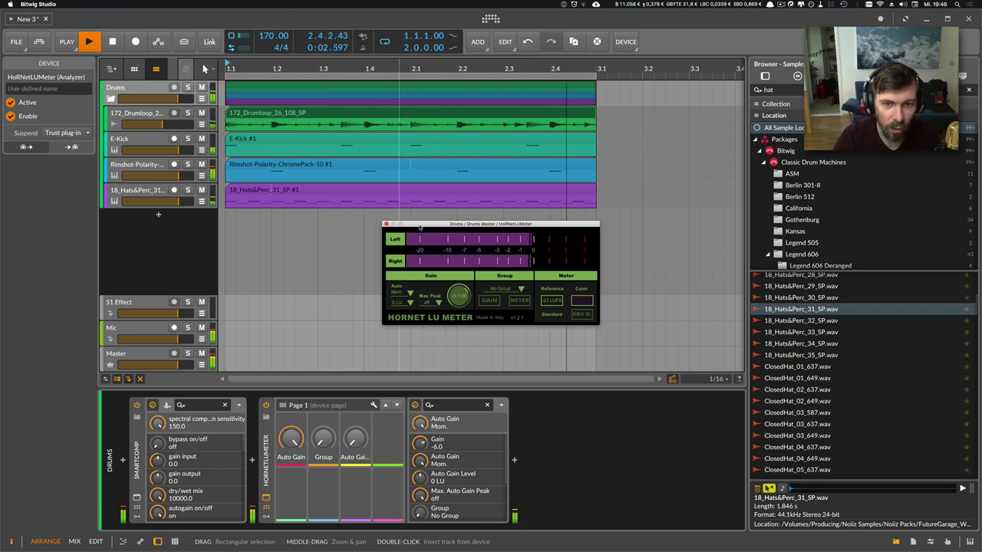
drag(420, 227, 351, 261)
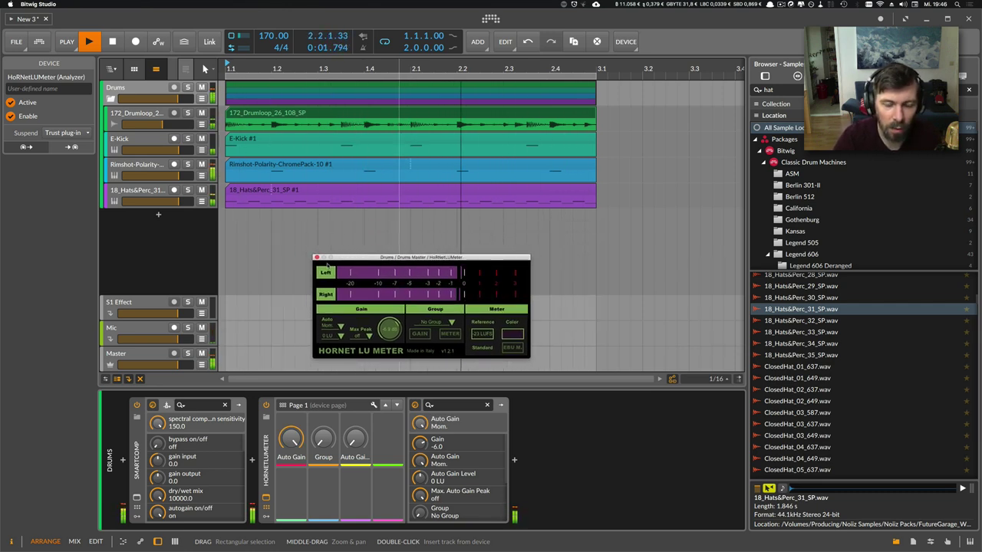
click(316, 258)
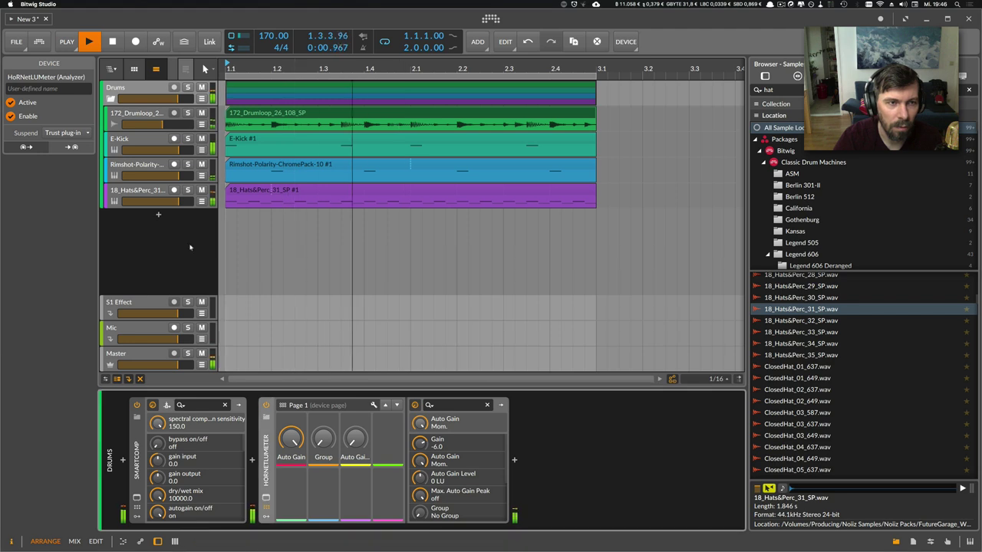
- Collapse the Drums group and stop playback
click(123, 89)
click(111, 98)
key(space)
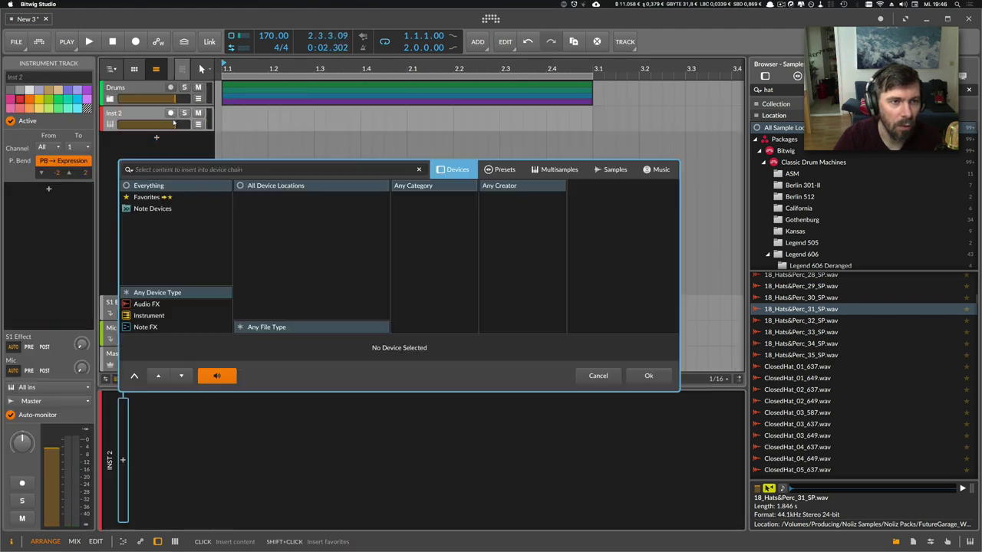
- Create a new instrument track below the Drums group and load the Phase-4 synthesizer on it
double_click(155, 109)
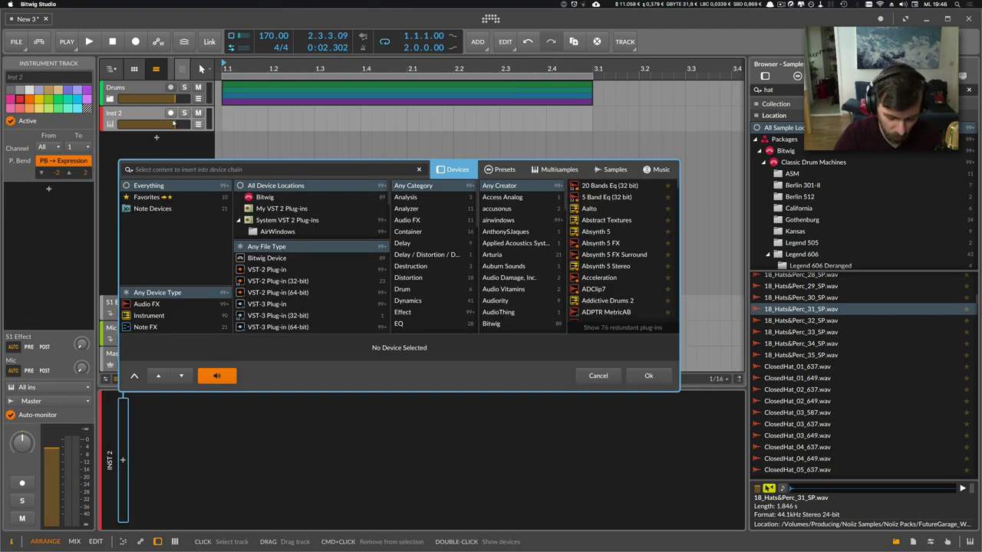
text(bas)
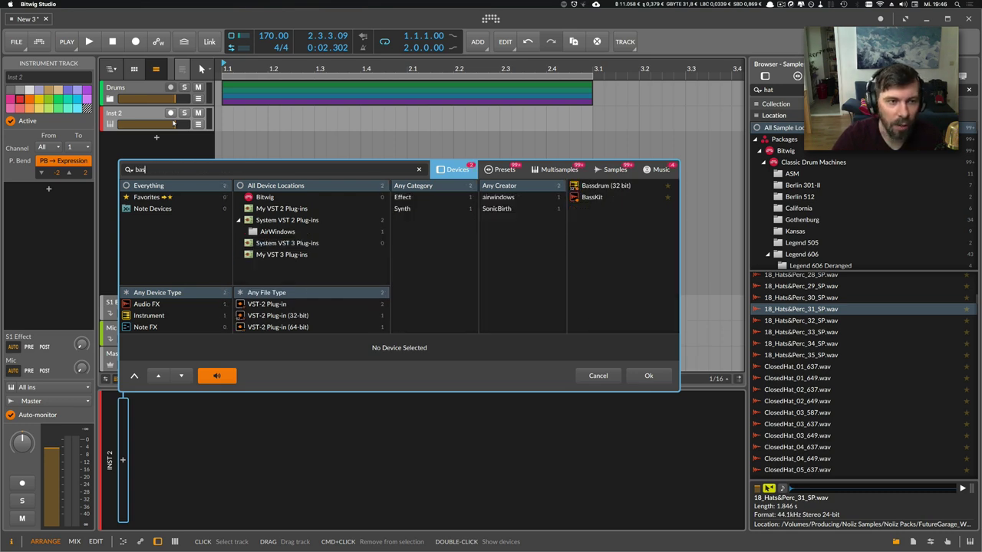
key(BackSpace)
key(BackSpace)
key(BackSpace)
text(phasse)
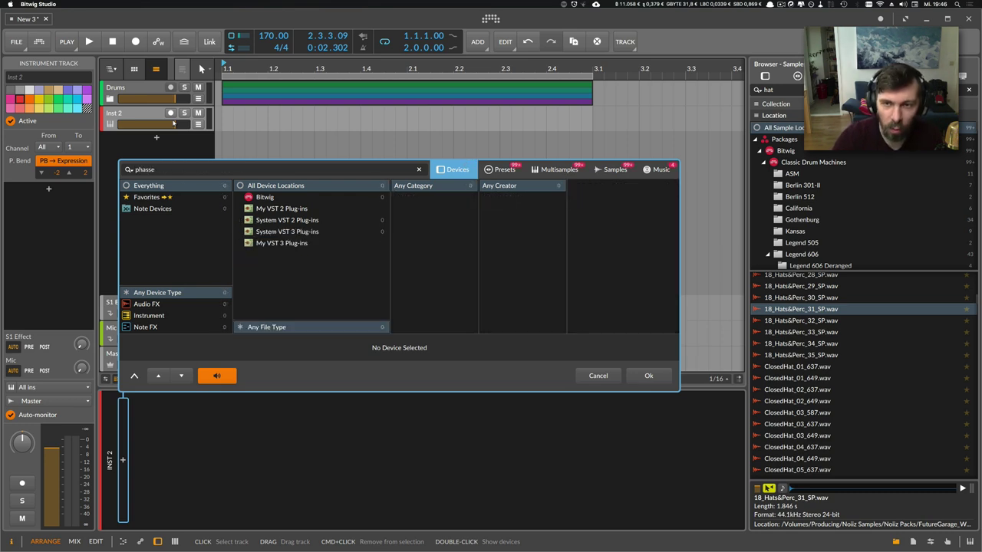
key(BackSpace)
key(Down)
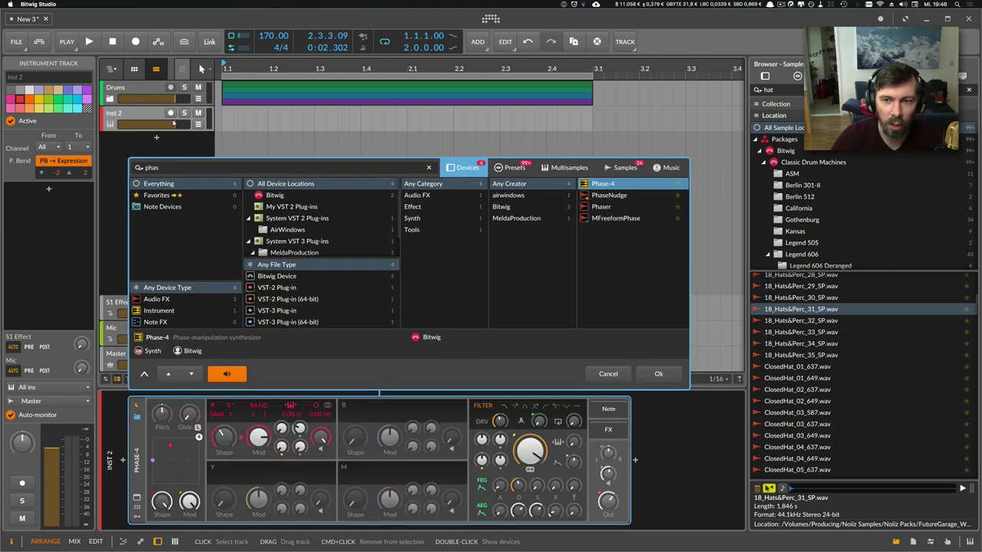
key(Return)
- Create a clip at 1.1.1 on the Phase-4 track and extend it to two bars
double_click(234, 116)
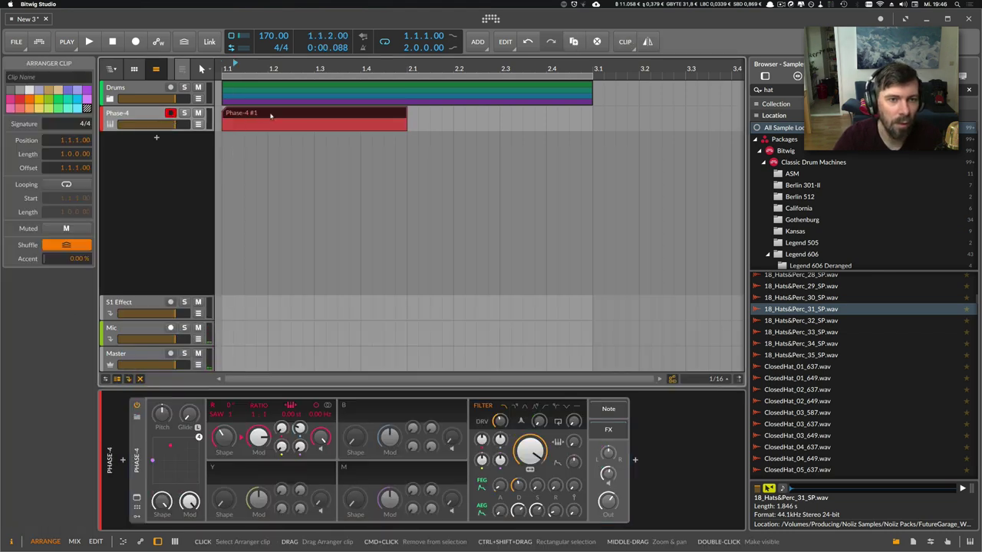
drag(406, 120, 590, 132)
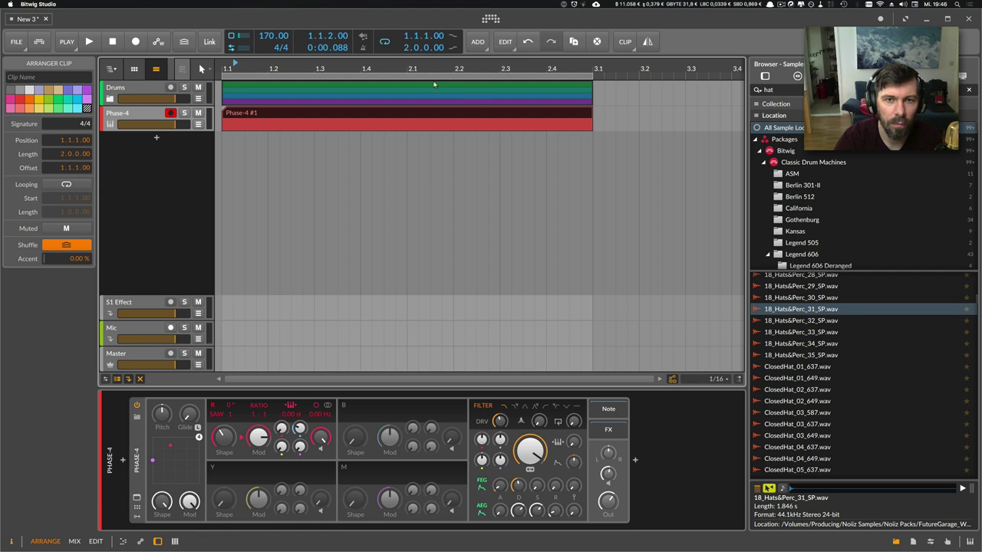
drag(433, 68, 404, 49)
- Draw a C2 note in the Phase-4 clip starting at 1.1.1 and spanning the full two bars
double_click(273, 113)
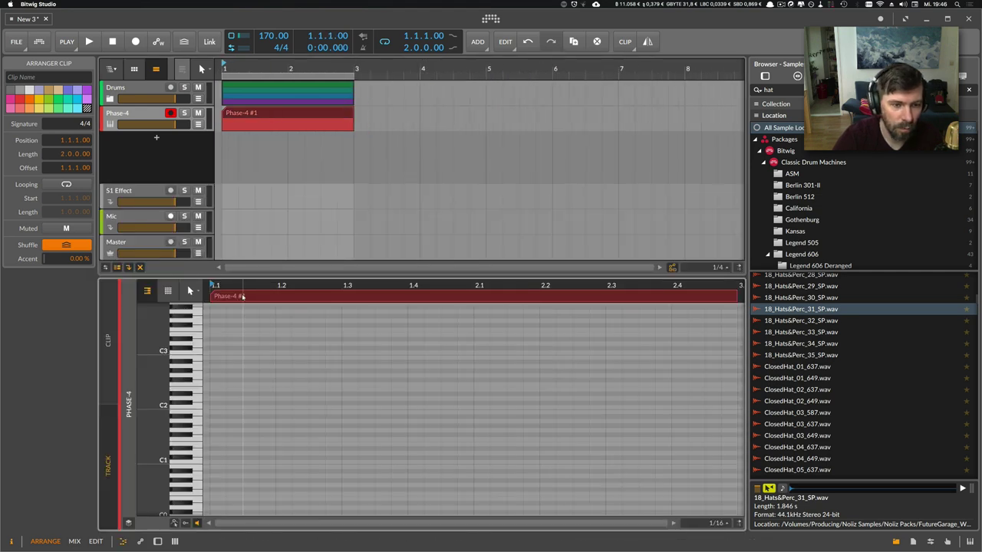
click(216, 359)
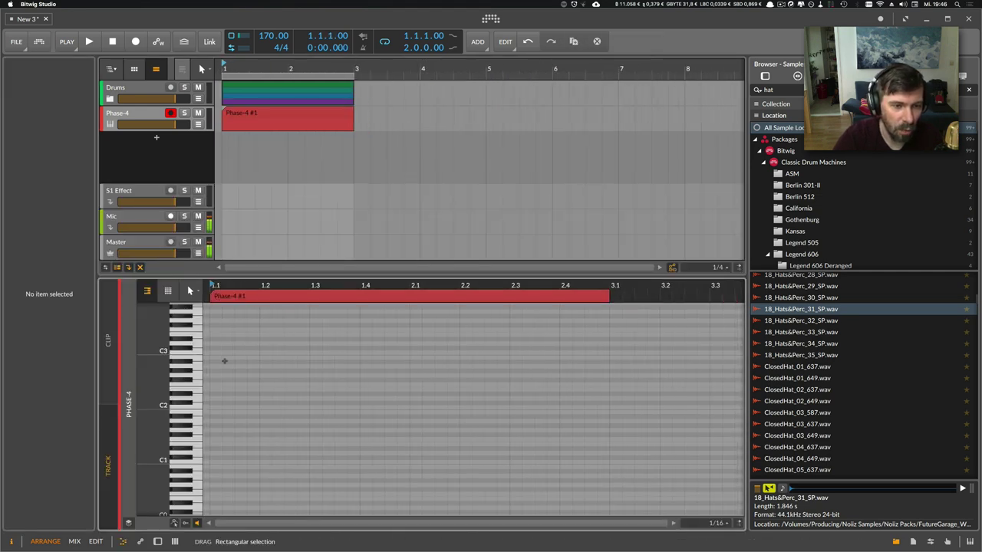
double_click(215, 406)
mouse_move(215, 406)
mouse_down()
mouse_move(559, 410)
mouse_move(579, 419)
mouse_up()
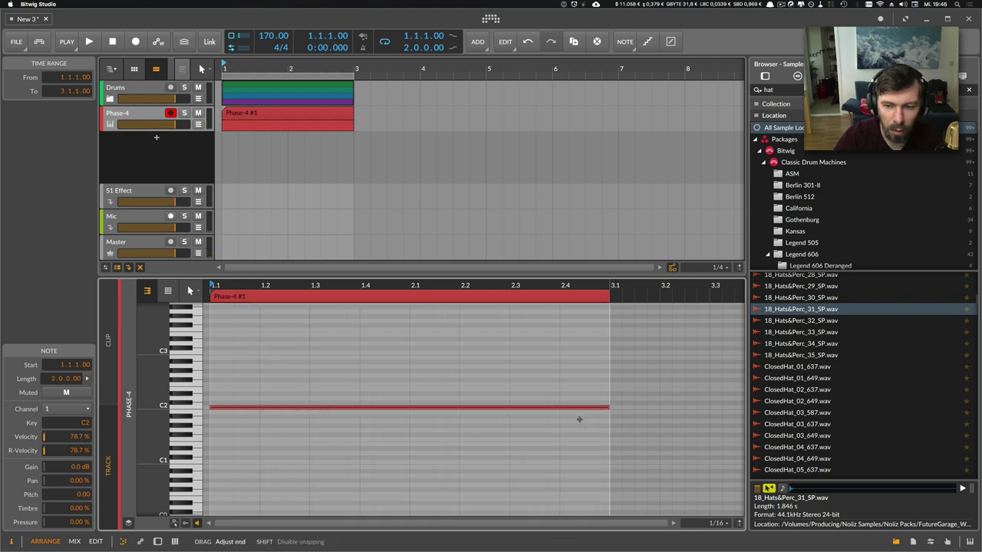
- Transpose the sustained Phase-4 note down one octave to C1 and try it another octave lower
key(shift+Down)
scroll(383, 420, down, 3)
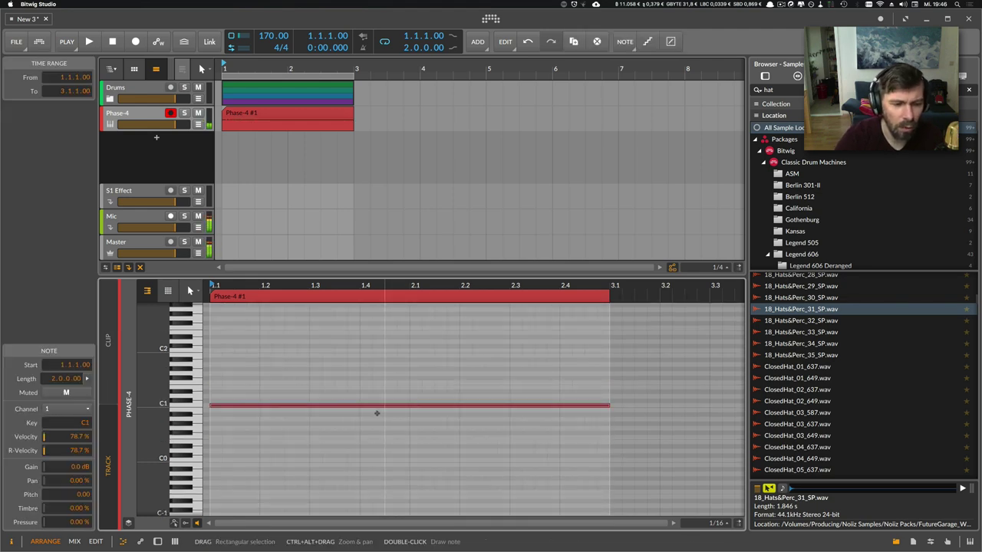
key(shift+Down)
key(shift+Up)
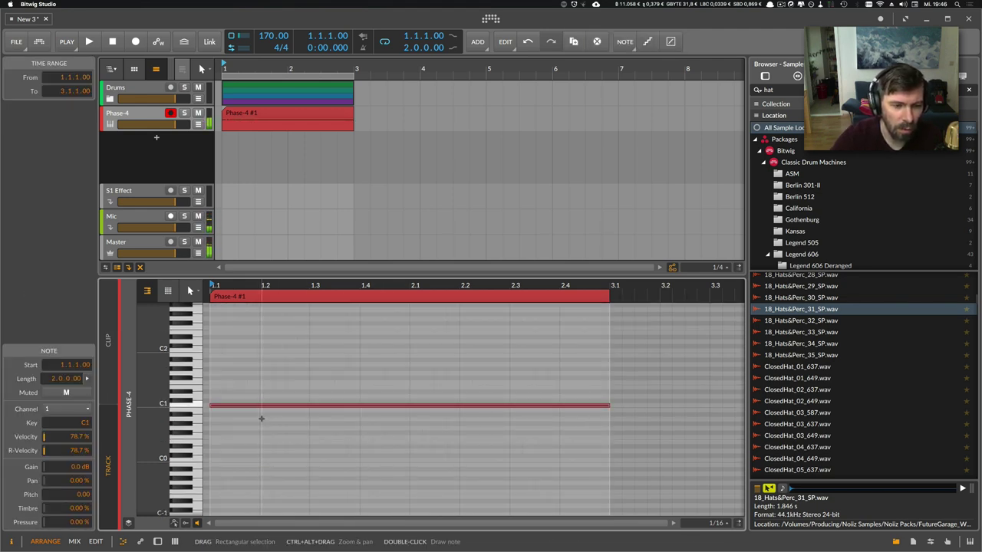
- Solo the Phase-4 track during playback and raise oscillator R's shape to SAW 1
key(space)
click(185, 113)
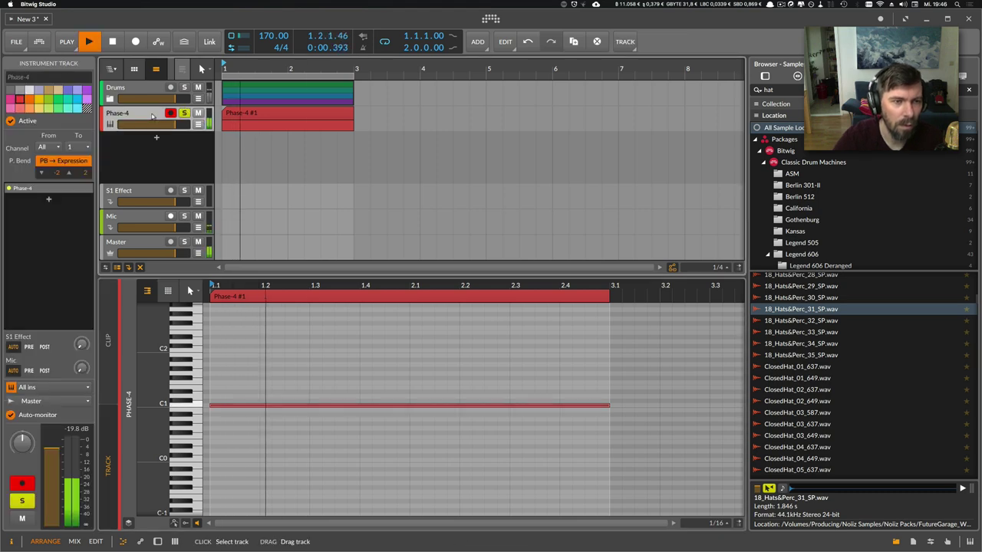
key(d)
drag(227, 436, 226, 399)
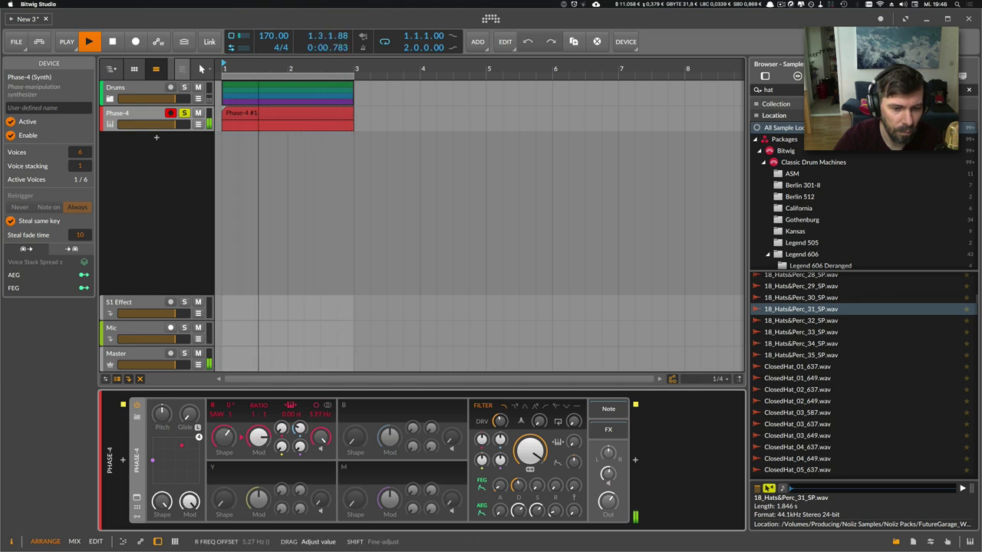
- Try small frequency offsets of 0.55 Hz and 0.44 Hz on oscillator R, and reset the offset to 0.00 Hz
drag(320, 414, 321, 469)
click(328, 405)
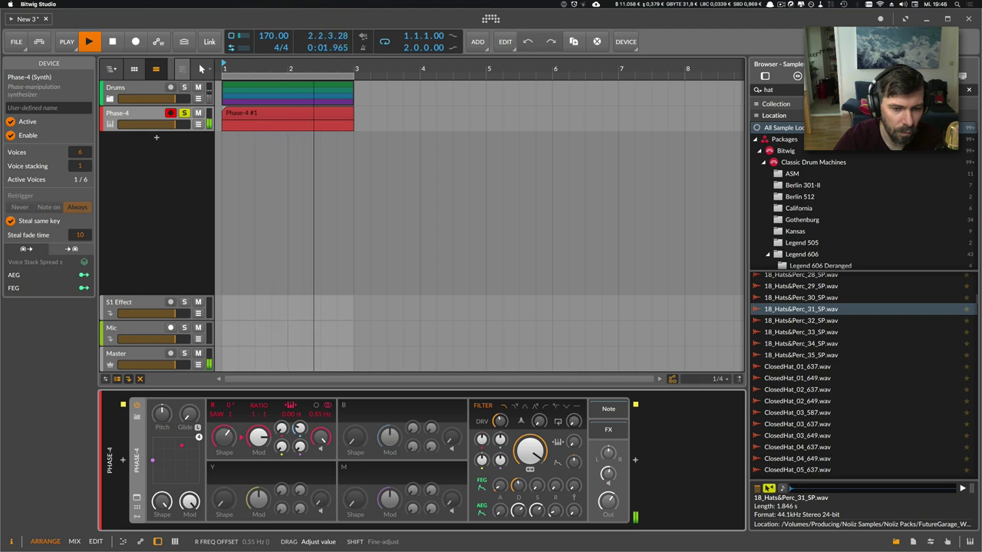
drag(499, 420, 499, 424)
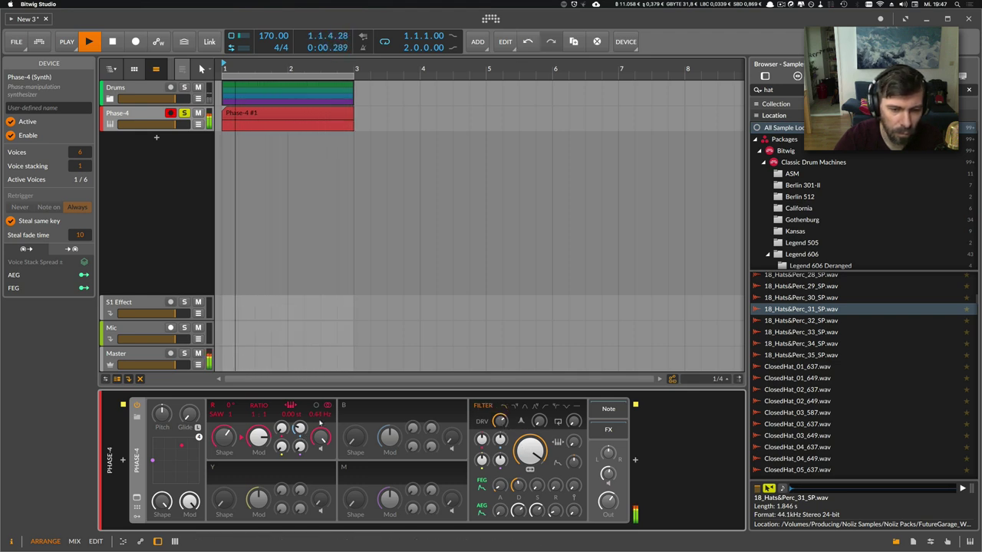
drag(319, 415, 319, 434)
click(316, 406)
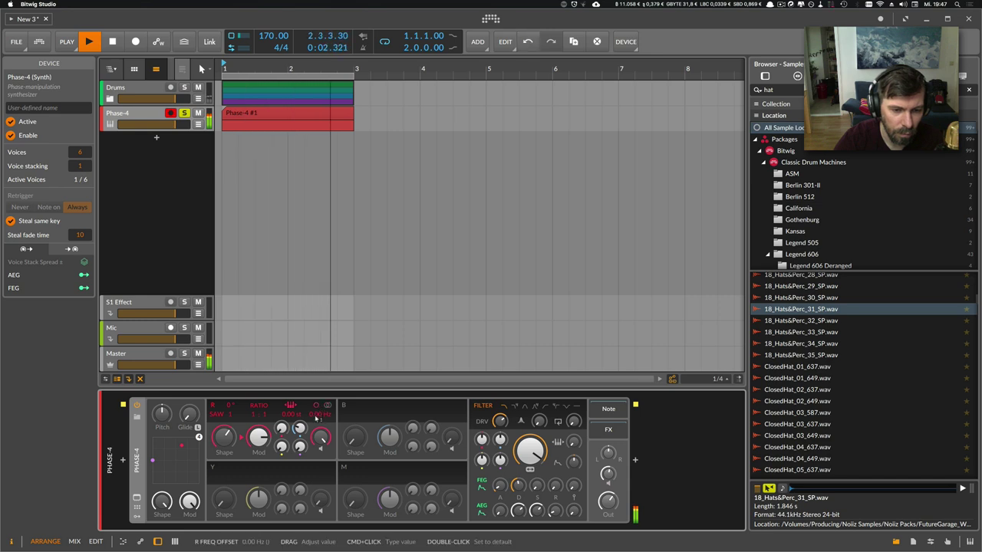
double_click(318, 415)
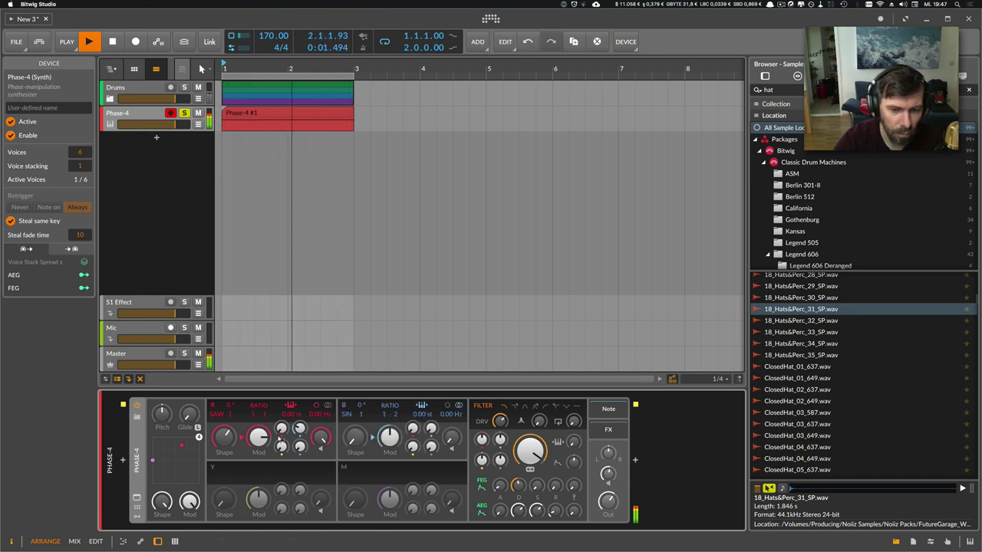
- Set oscillator B to SAW 1 at a 1:1 ratio with +0.32 st pitch, and limit Phase-4 to one voice
mouse_move(355, 437)
mouse_down()
mouse_move(355, 425)
mouse_move(394, 422)
mouse_move(354, 425)
mouse_up()
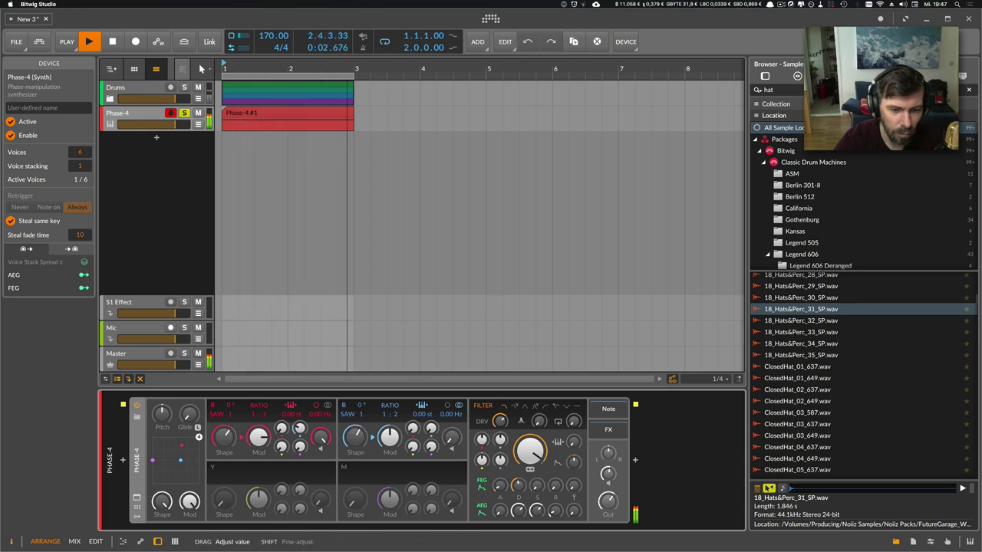
drag(422, 414, 422, 416)
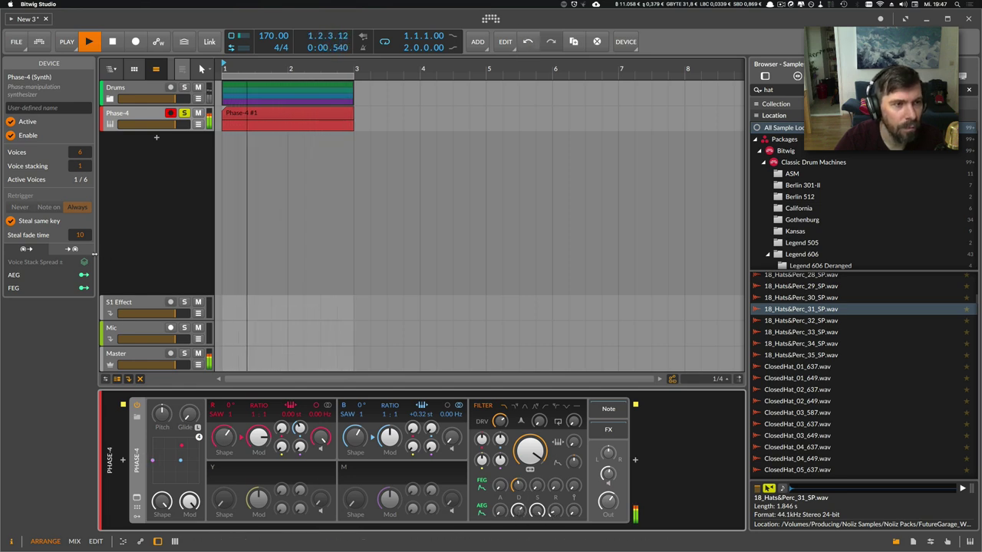
drag(83, 152, 87, 171)
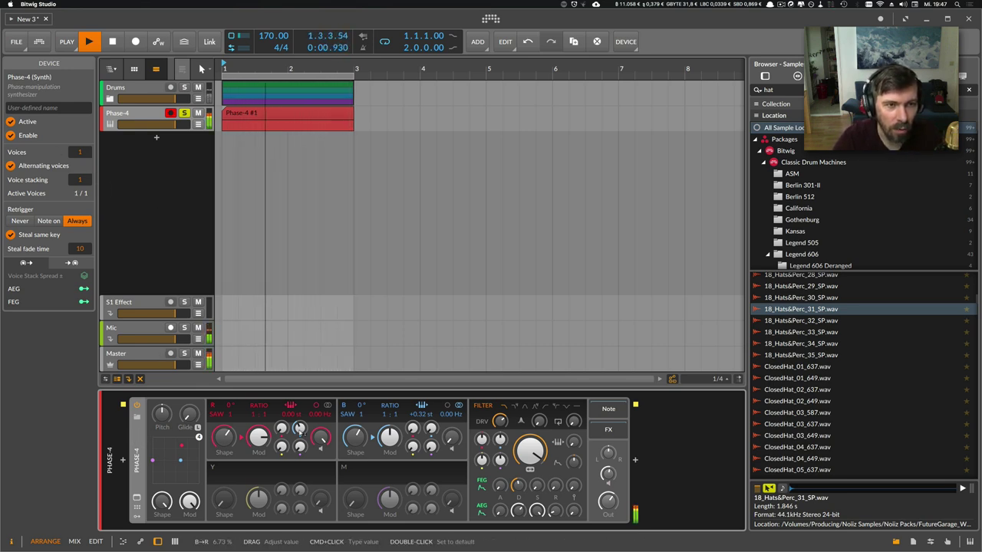
- Retune oscillator B to a 2:1 ratio with +0.43 st pitch, and lower Phase-4's output to -16.8 dB
drag(613, 474, 612, 477)
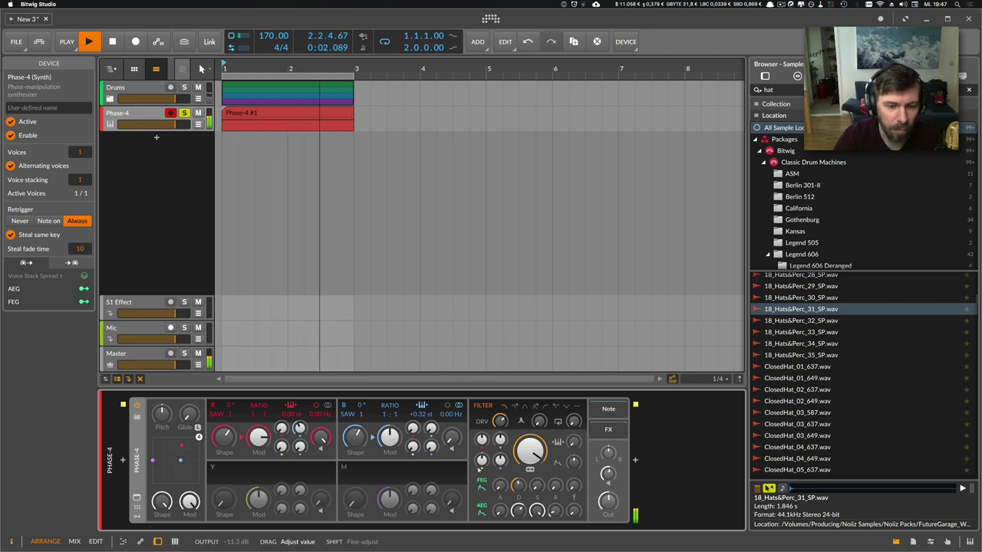
drag(300, 428, 300, 432)
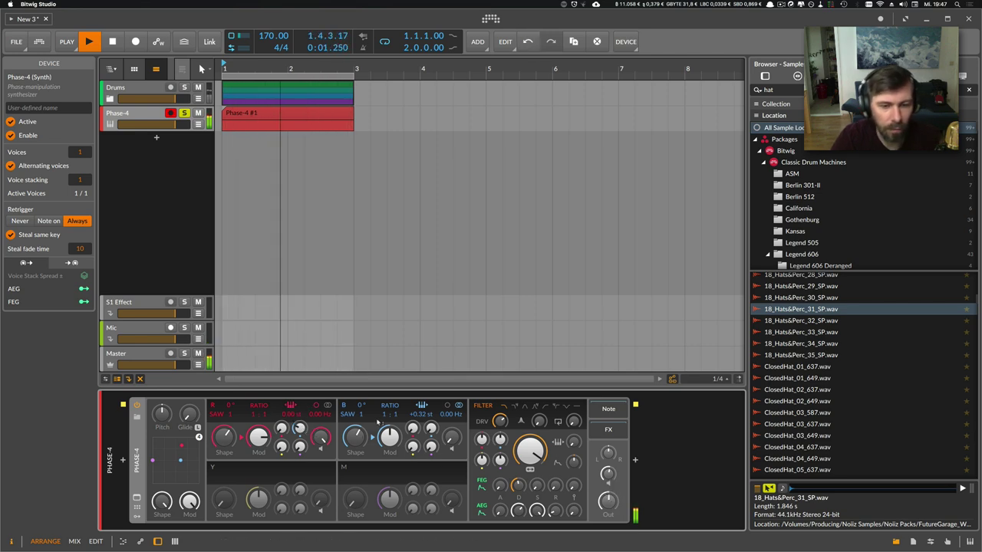
drag(384, 414, 384, 406)
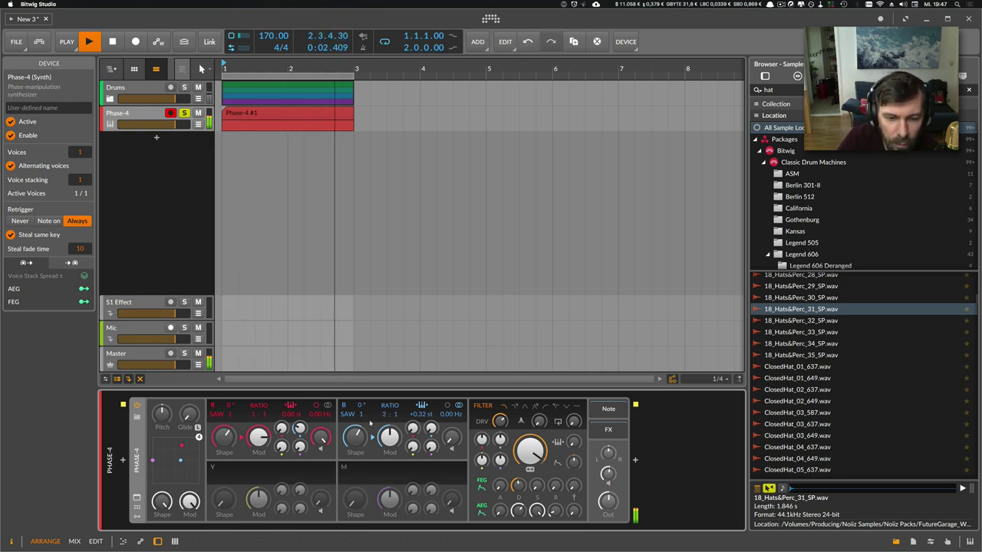
drag(421, 414, 421, 418)
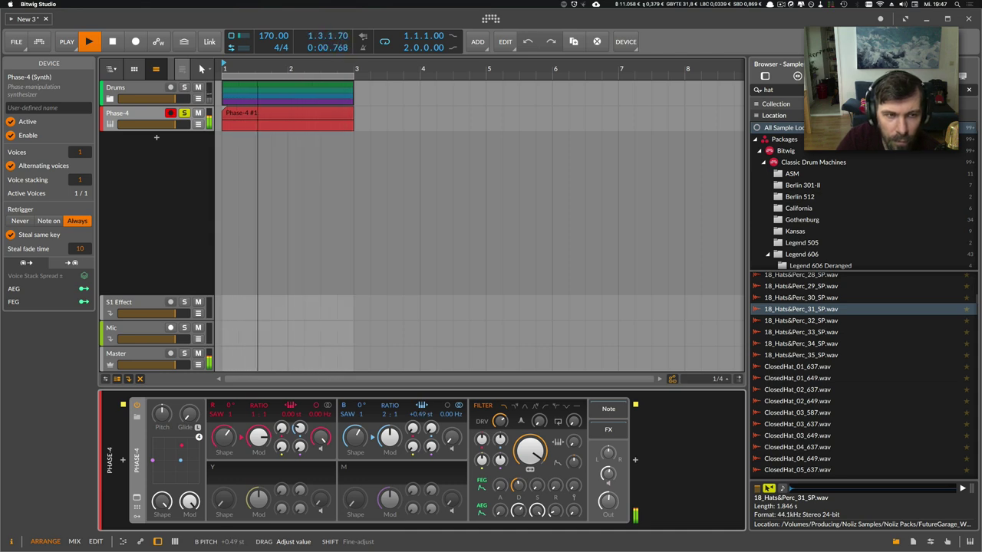
mouse_move(607, 497)
mouse_down()
mouse_move(607, 461)
mouse_move(607, 507)
mouse_up()
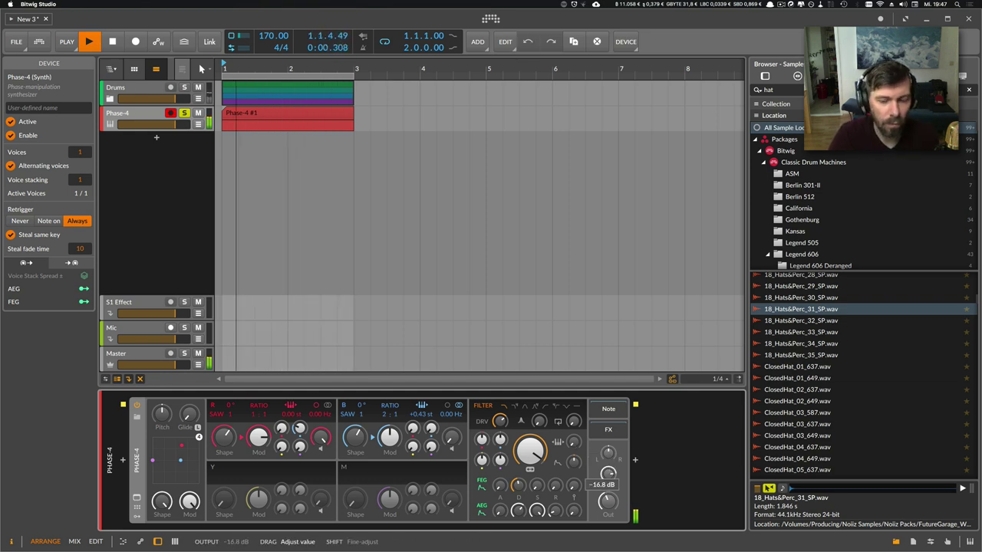
- Add a Filter device after Phase-4, hide the browser, and lower the low-pass cutoff to about 153 Hz
click(635, 460)
text(filter)
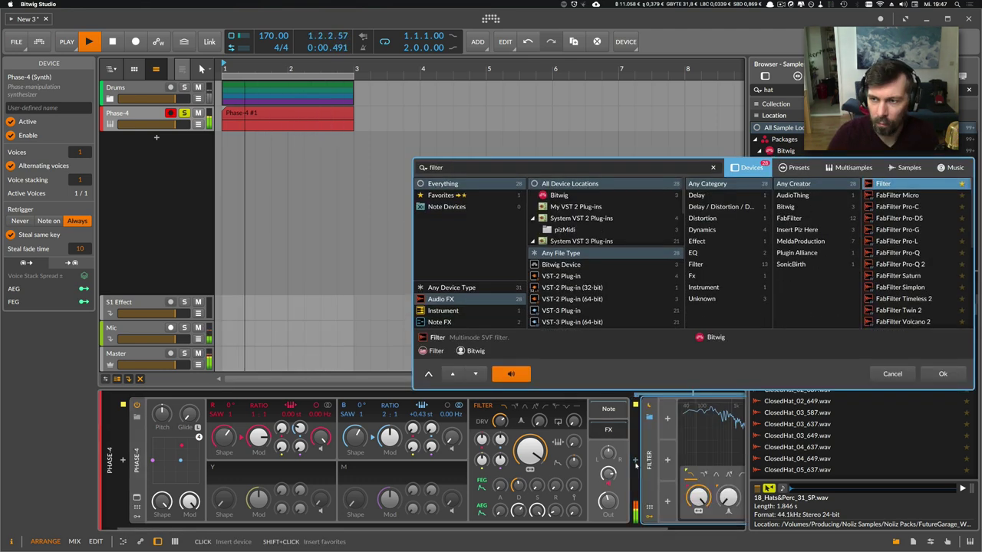
key(Return)
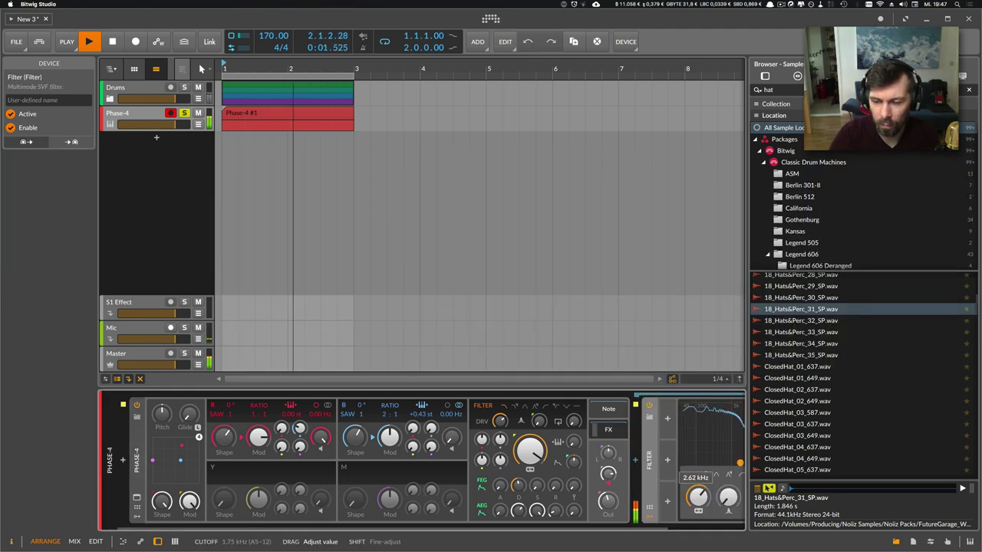
drag(652, 529, 914, 531)
click(895, 542)
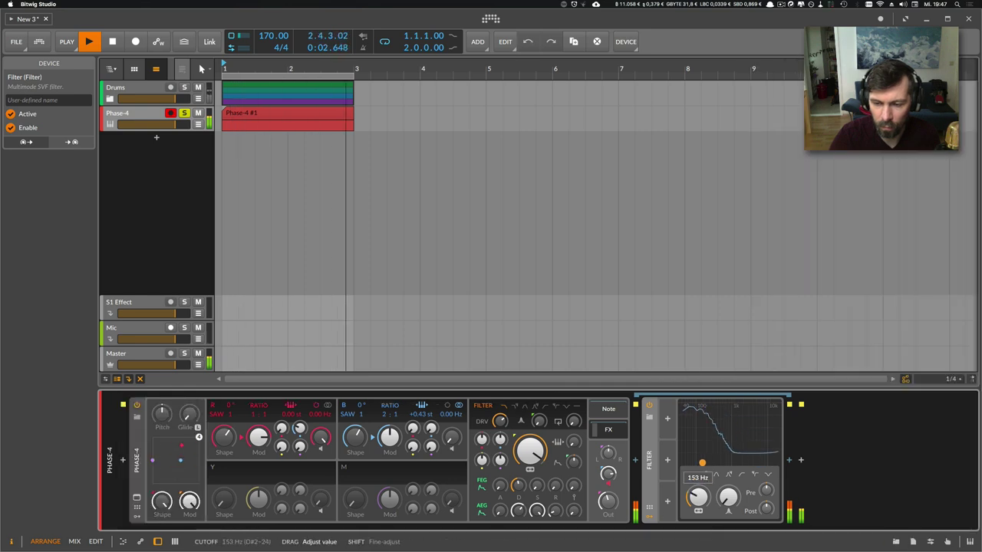
drag(698, 496, 698, 509)
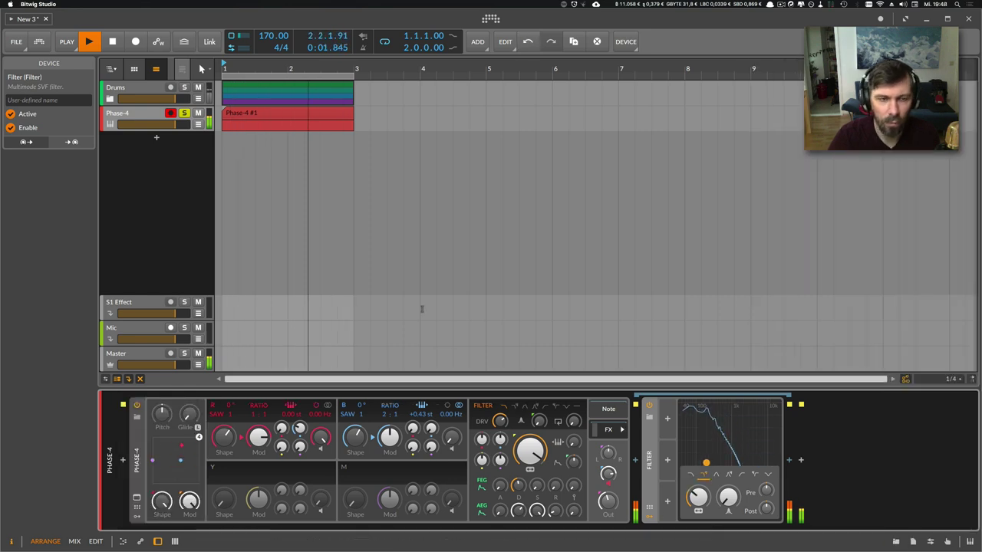
- Duplicate the two-bar drum clips and loop the Phase-4 clip out to bar 5 to match
click(192, 168)
click(259, 86)
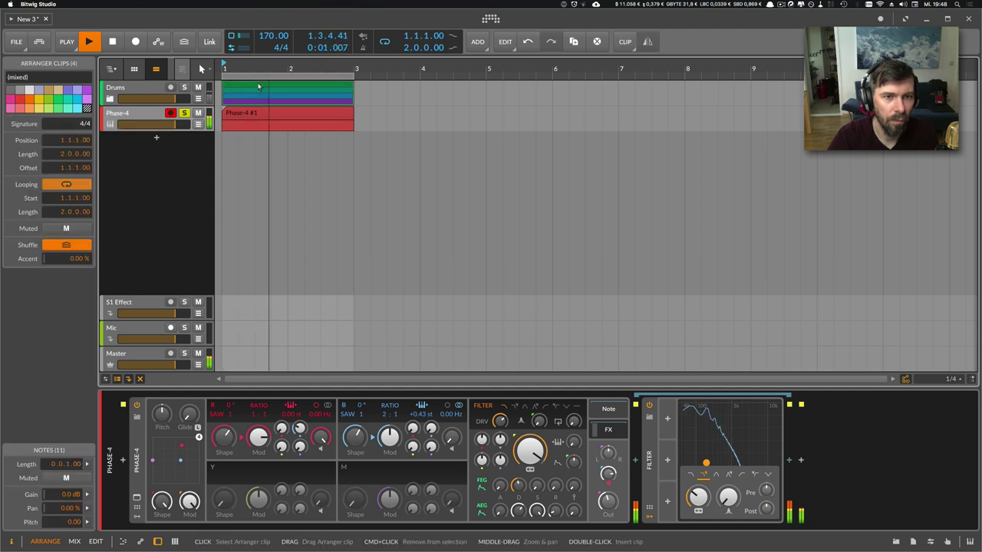
key(super+d)
click(320, 114)
drag(354, 127, 487, 126)
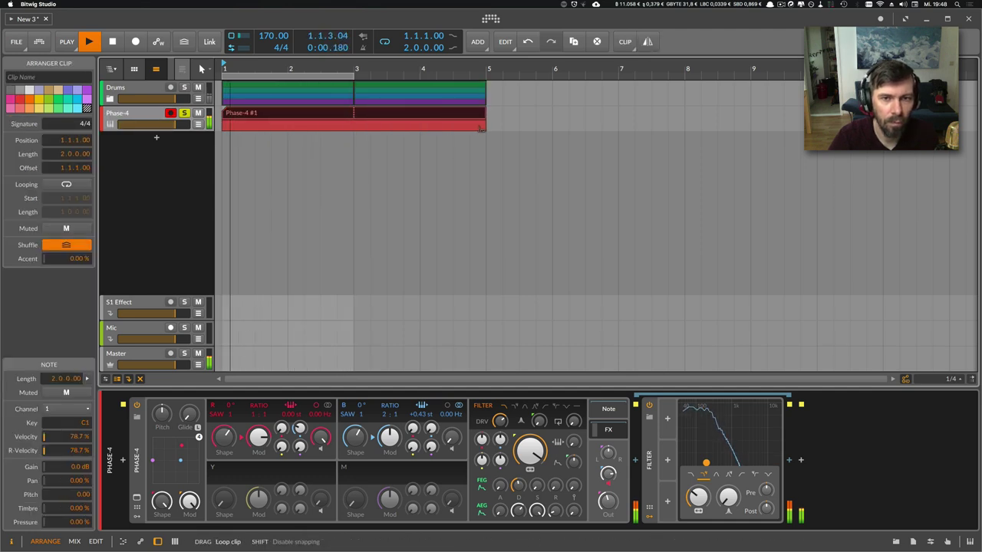
- Lengthen the loop region to four bars and audition the soloed Drums group together with Phase-4
drag(335, 74, 406, 76)
click(185, 89)
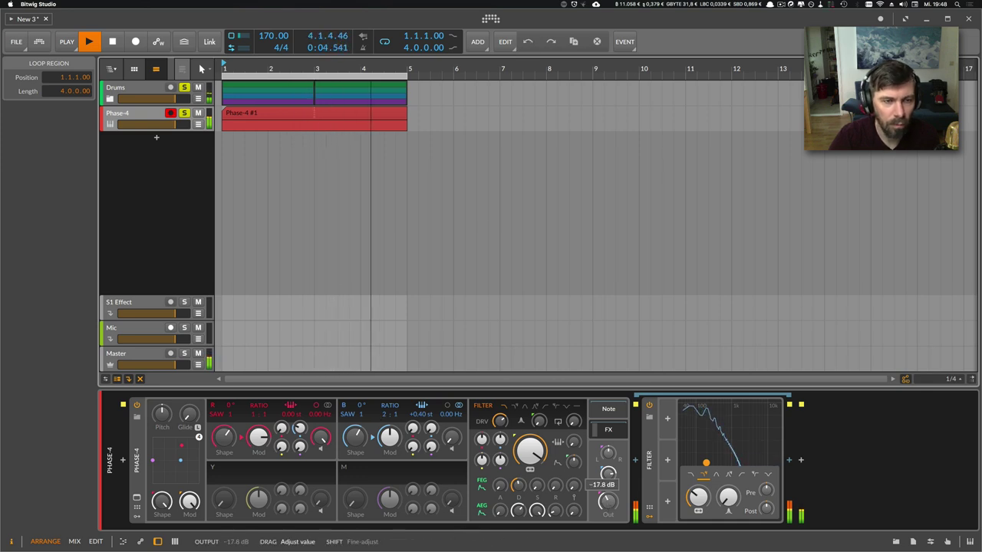
click(182, 184)
key(space)
- Create an instrument track below Phase-4 with the Emotional Piano preset, and arm and solo it
double_click(158, 140)
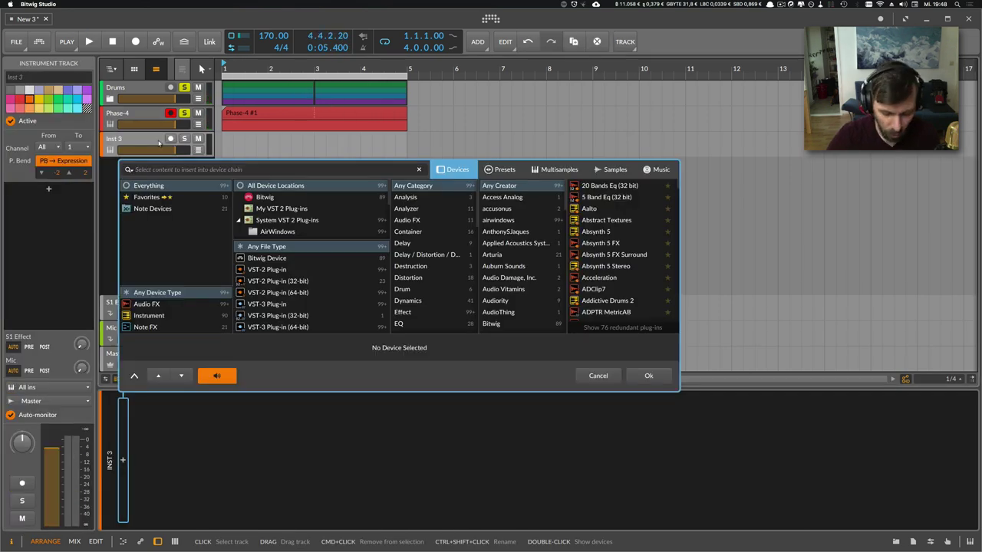
text(emot)
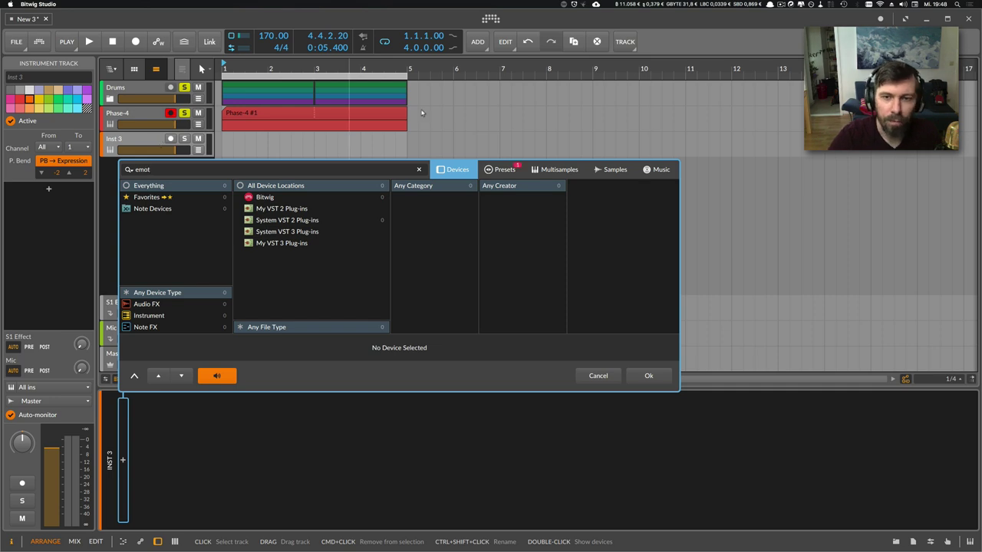
click(506, 170)
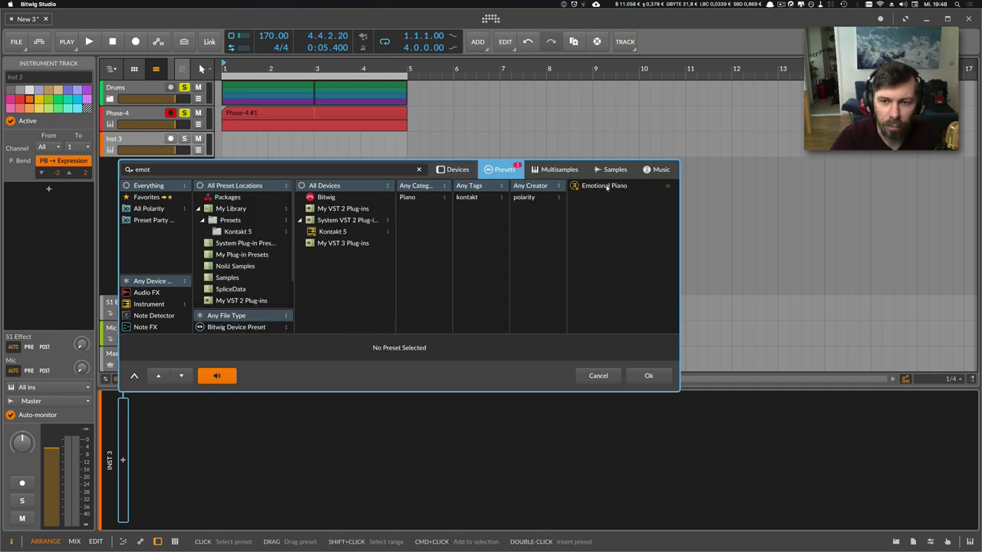
double_click(604, 186)
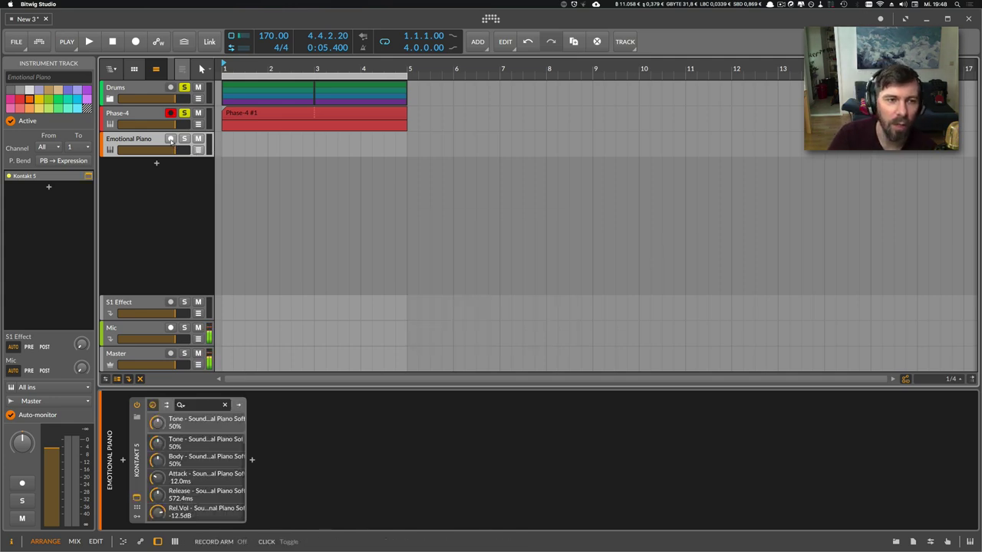
click(170, 139)
click(184, 139)
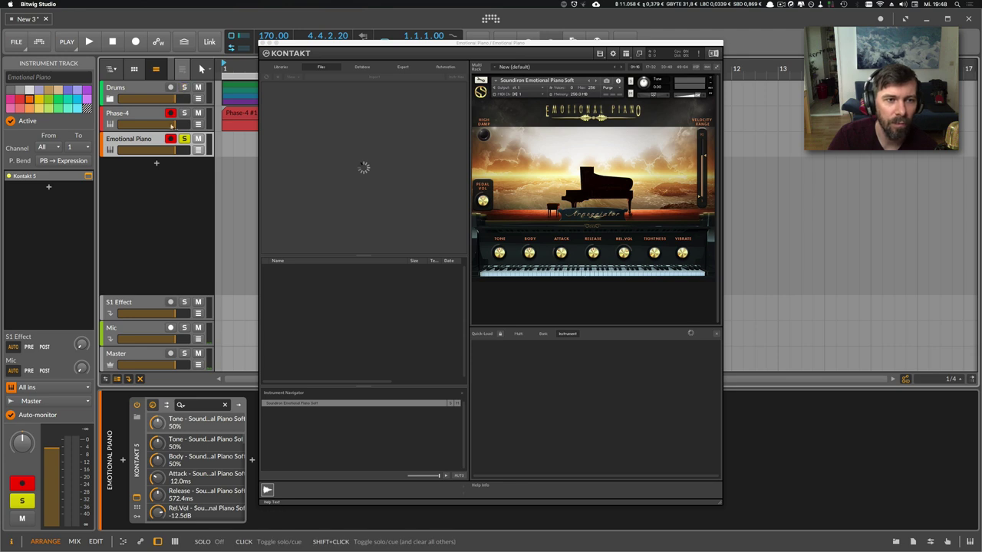
- Insert a Note Pitch Shifter before Kontakt 5 with a +2 semitone shift, and close the Kontakt window
click(122, 463)
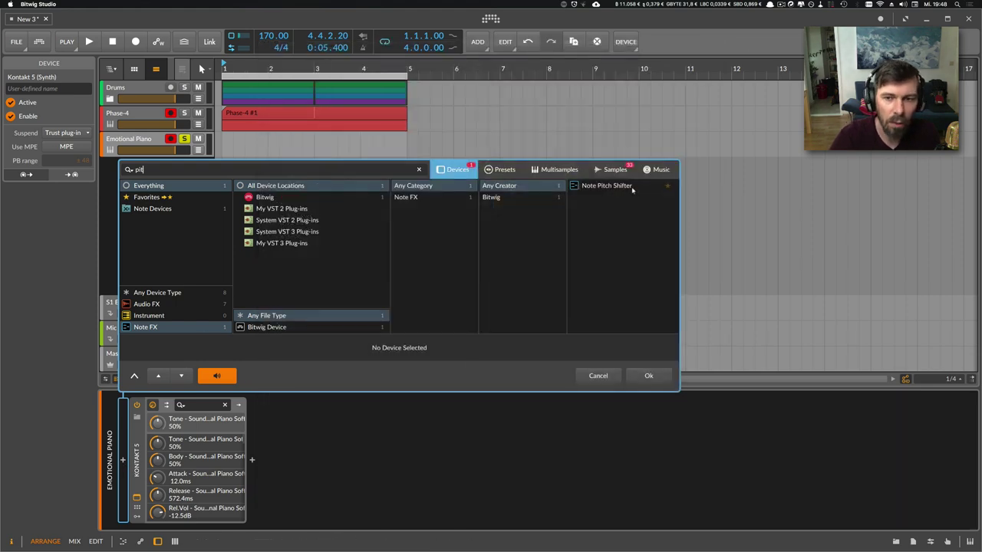
double_click(614, 187)
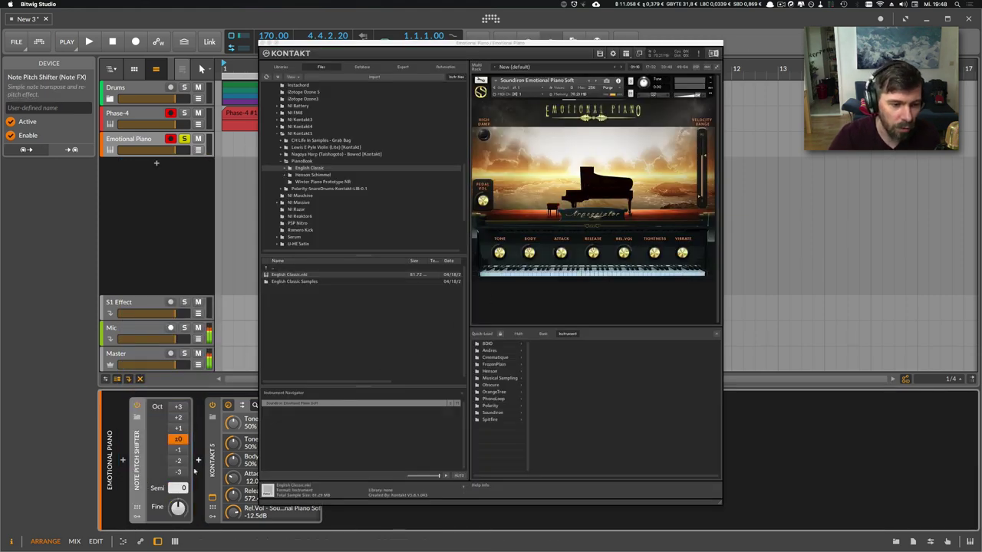
drag(181, 489, 181, 483)
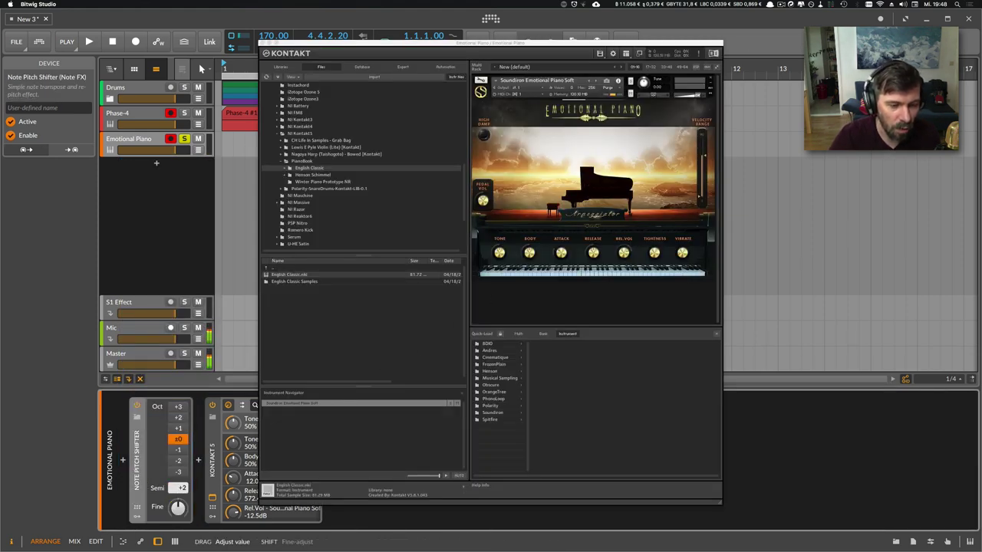
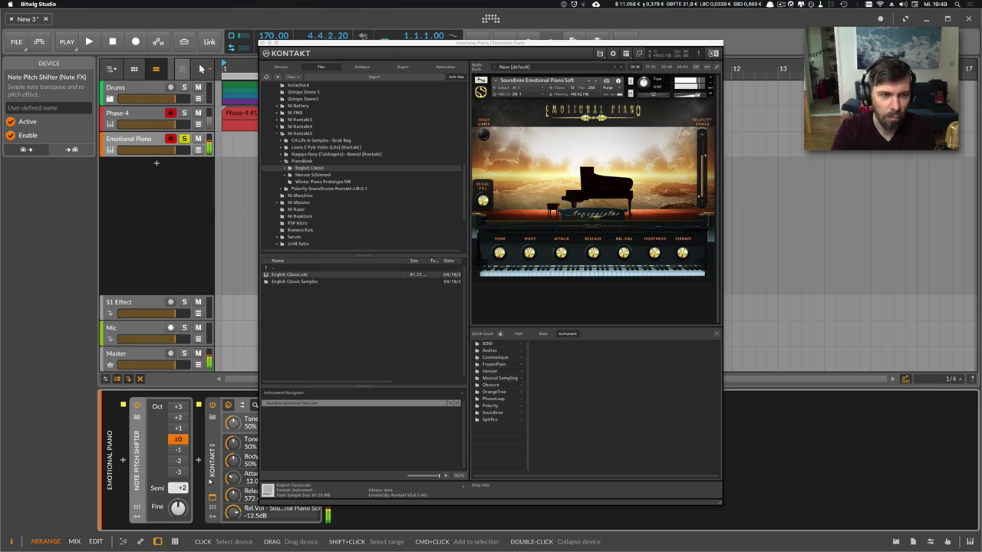
click(264, 43)
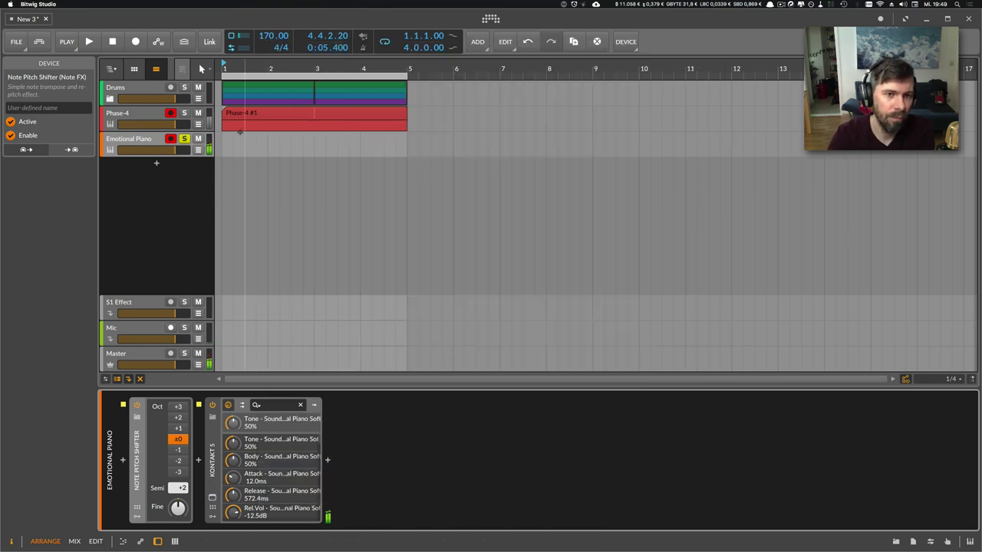
- Create a one-bar clip at bar 1 on the Emotional Piano track and add D#1, A#1, F#2 and C#3 notes at its start
click(228, 141)
double_click(233, 141)
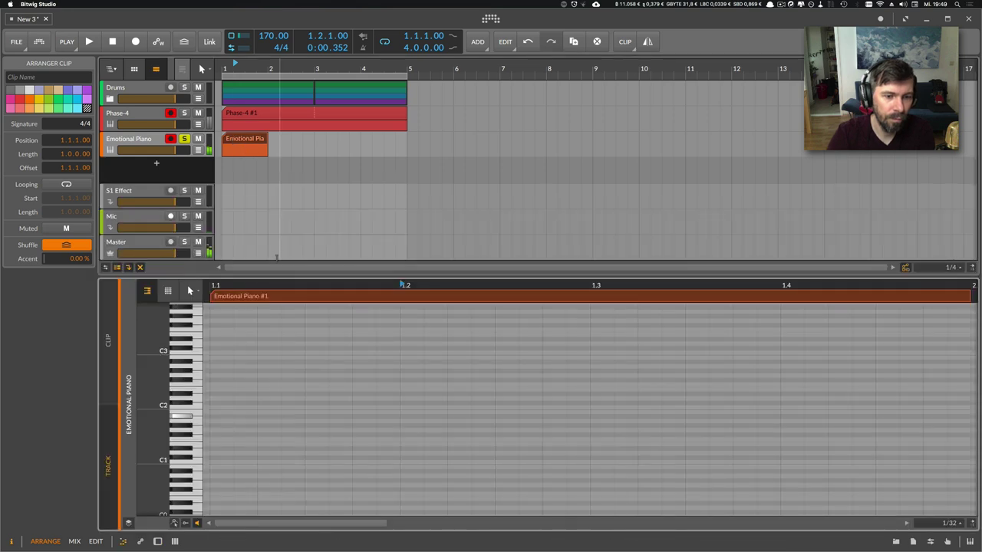
double_click(221, 444)
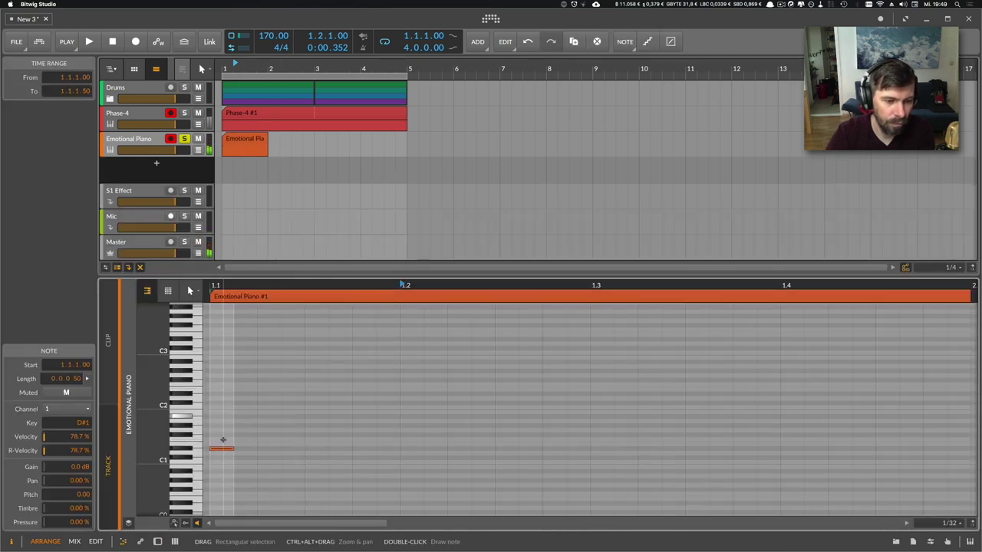
double_click(215, 416)
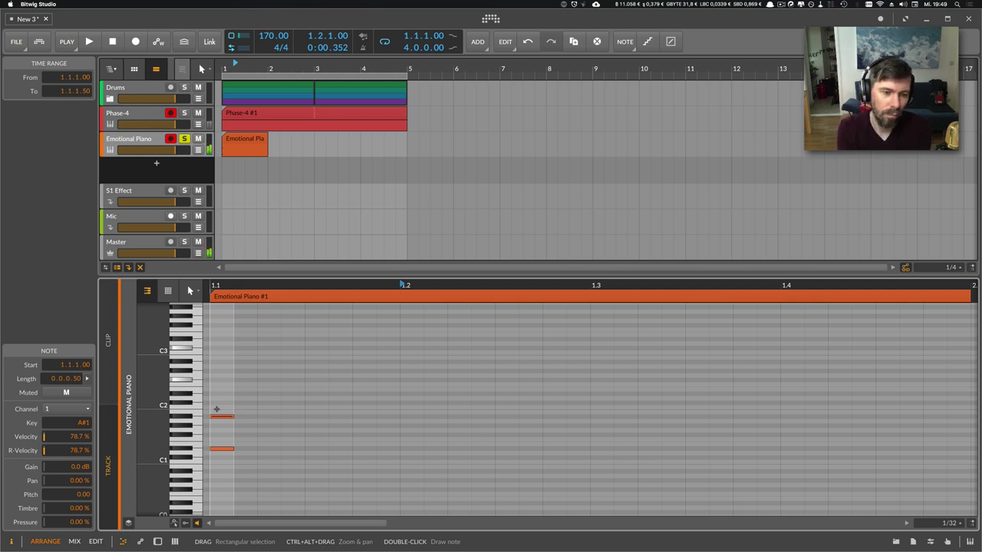
double_click(214, 379)
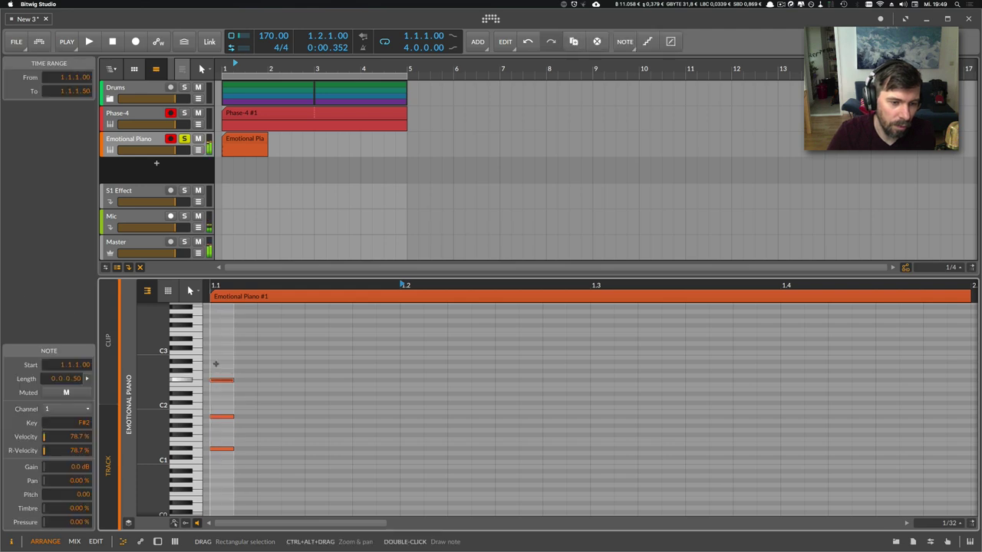
double_click(212, 348)
- Stretch all four chord notes so they fill the whole one-bar piano clip
mouse_move(253, 453)
mouse_down()
mouse_move(225, 346)
mouse_move(477, 382)
mouse_up()
drag(217, 286, 247, 328)
click(248, 327)
click(214, 348)
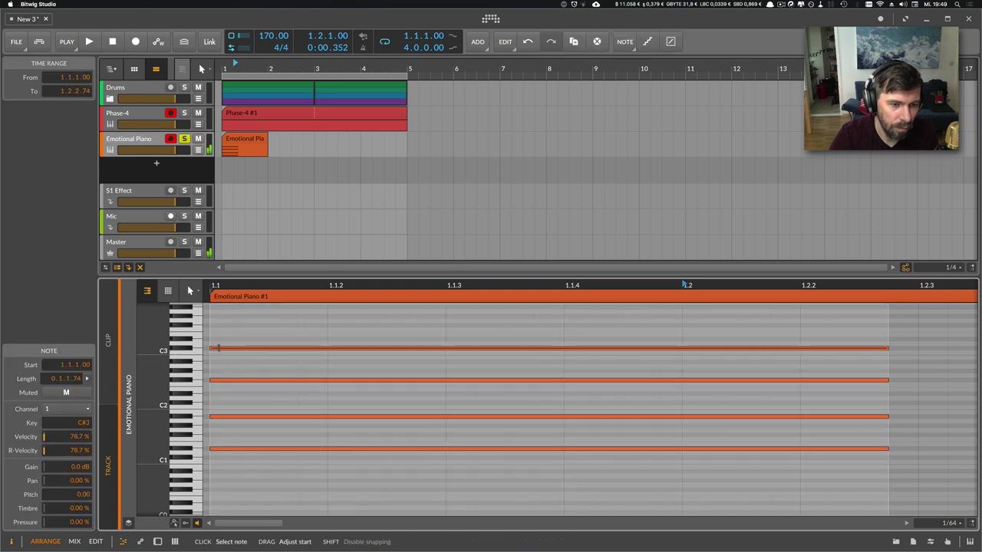
drag(217, 286, 231, 247)
click(229, 329)
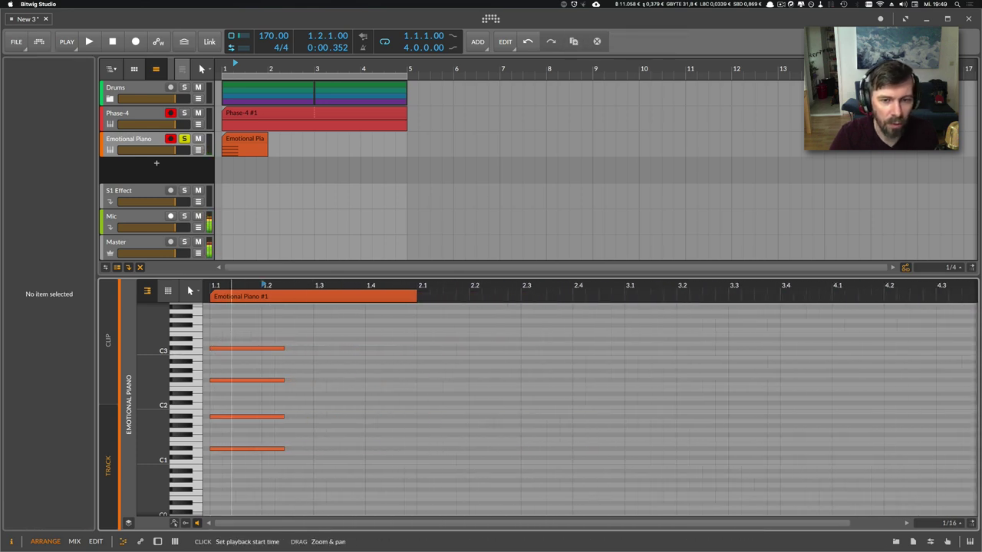
drag(305, 465, 409, 351)
- Insert the midiStrum plug-in between Note Pitch Shifter and Kontakt 5, and audition the strummed chord
double_click(153, 139)
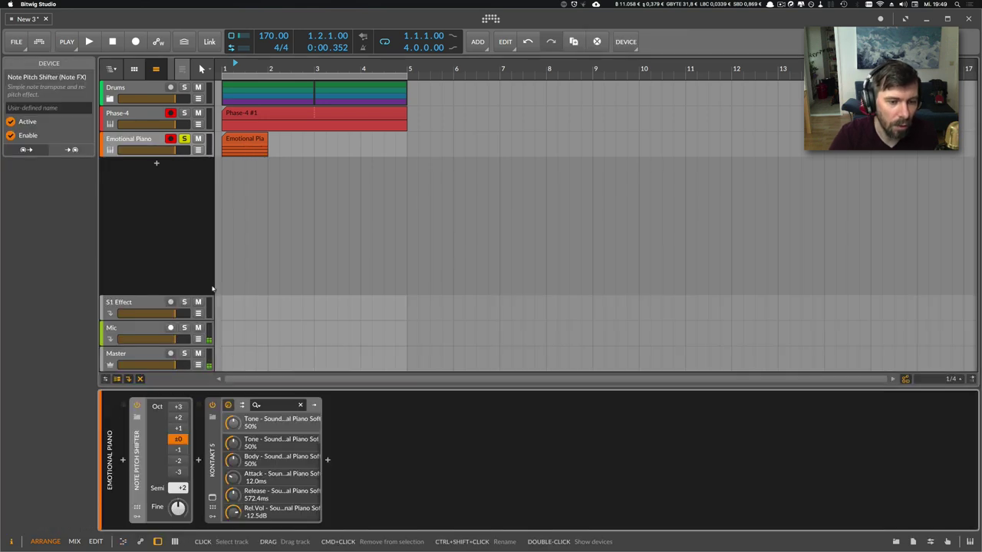
click(197, 461)
text(strum)
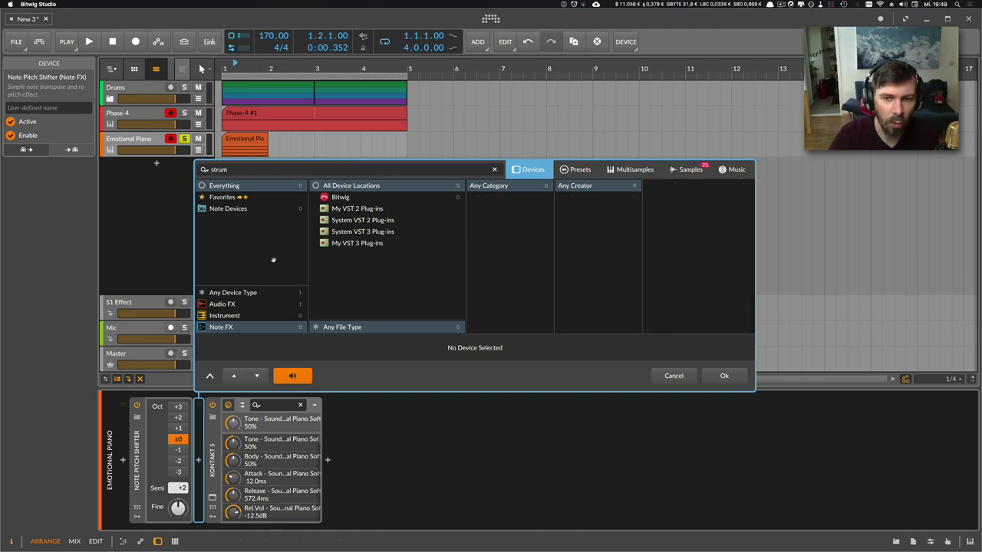
click(242, 292)
double_click(678, 187)
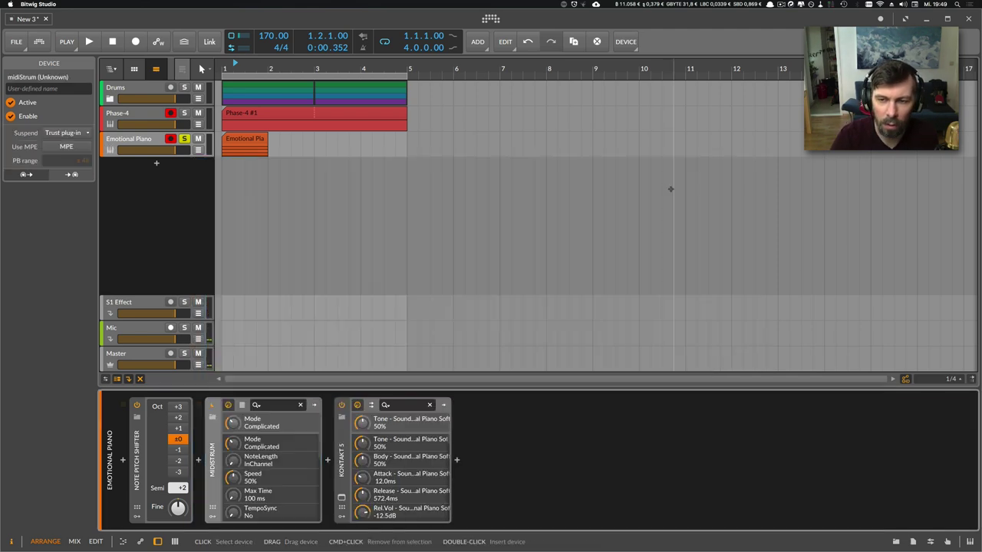
key(space)
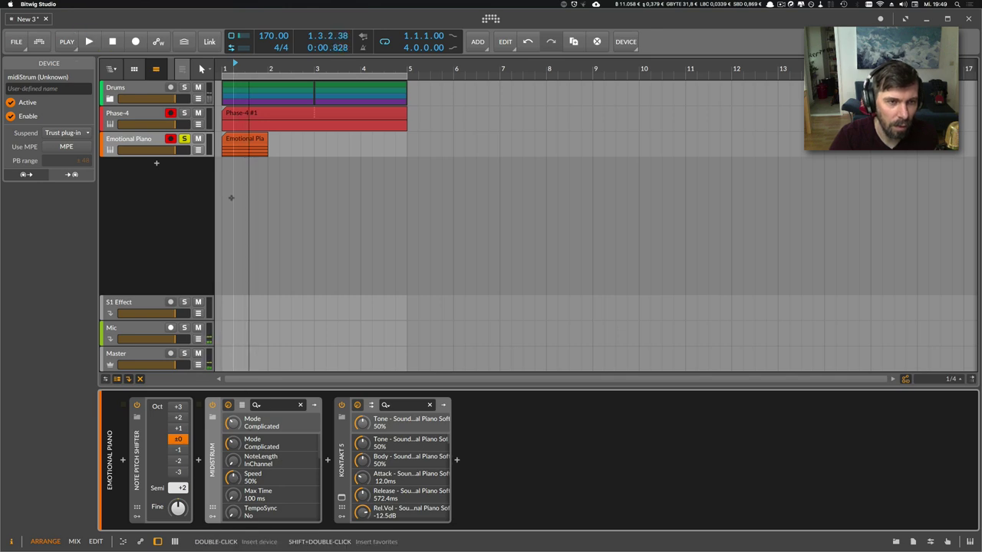
key(space)
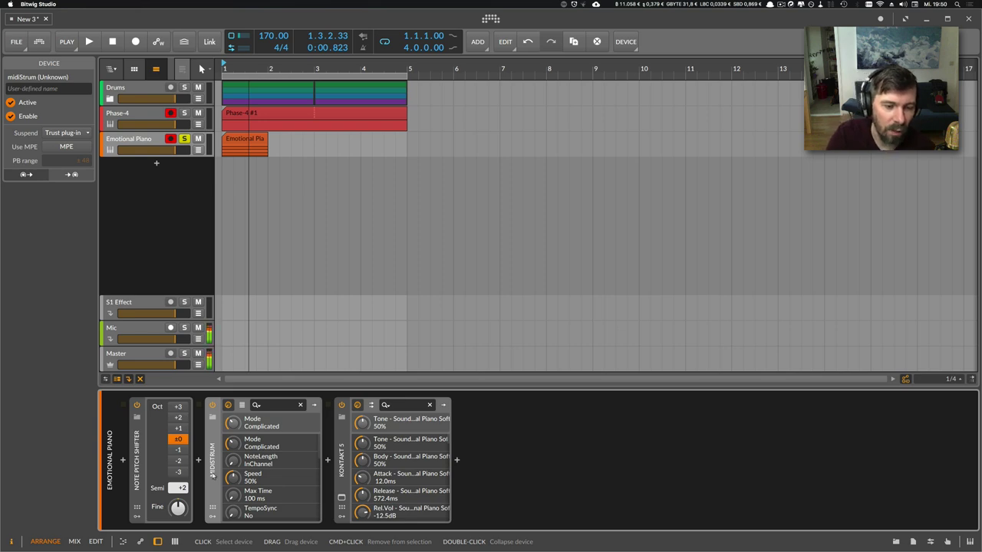
- Check the chord notes, and compare the piano playback with midiStrum bypassed and enabled, leaving it enabled
double_click(234, 144)
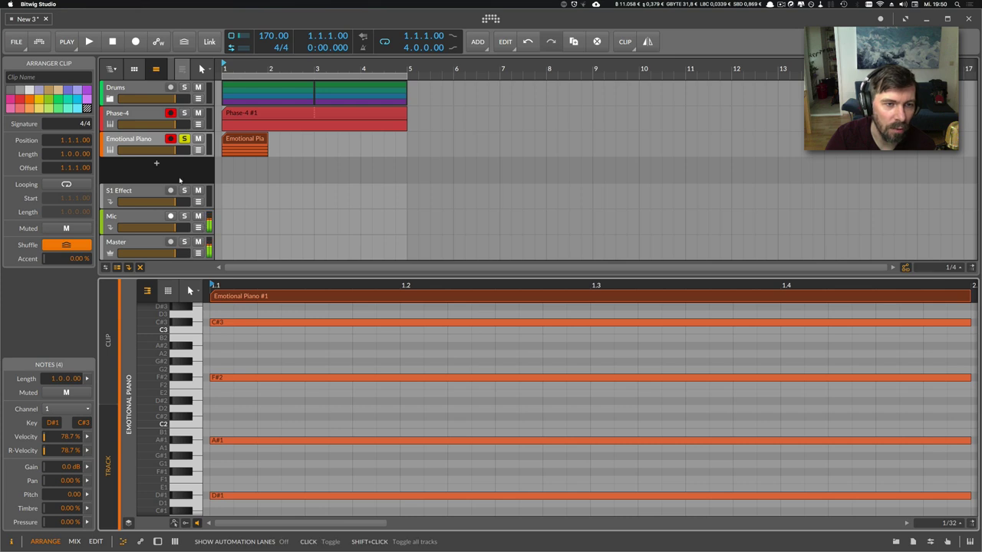
key(d)
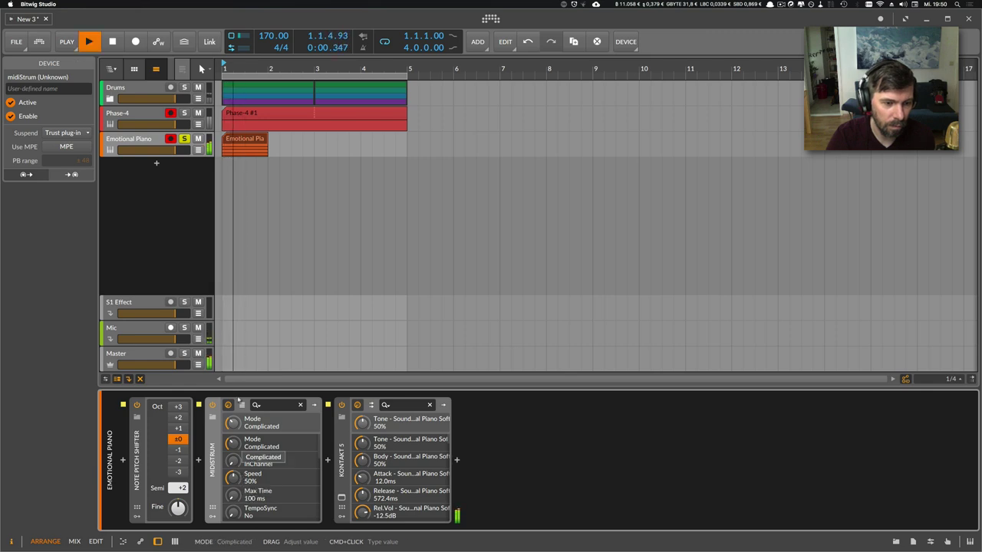
click(213, 405)
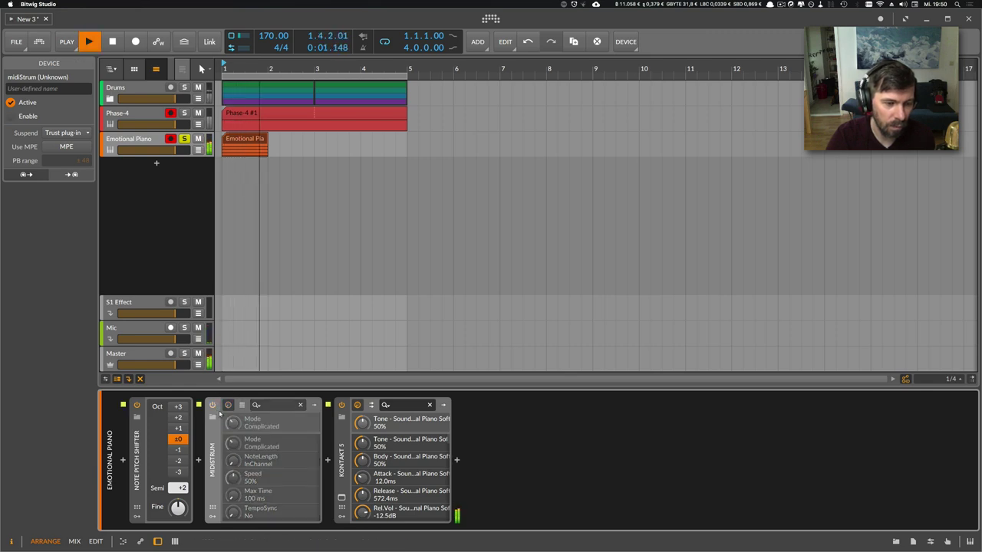
key(space)
key(space)
key(space)
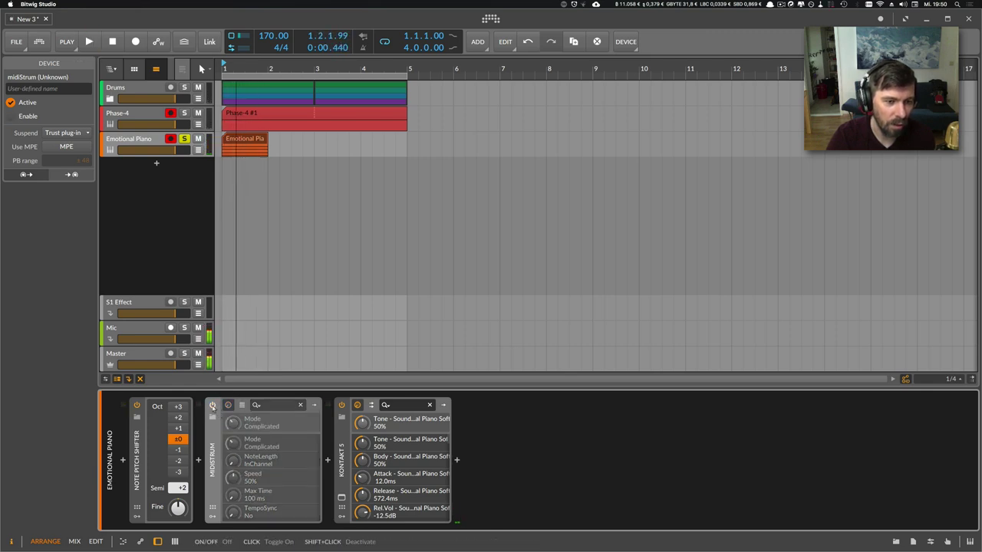
click(212, 405)
key(space)
key(space)
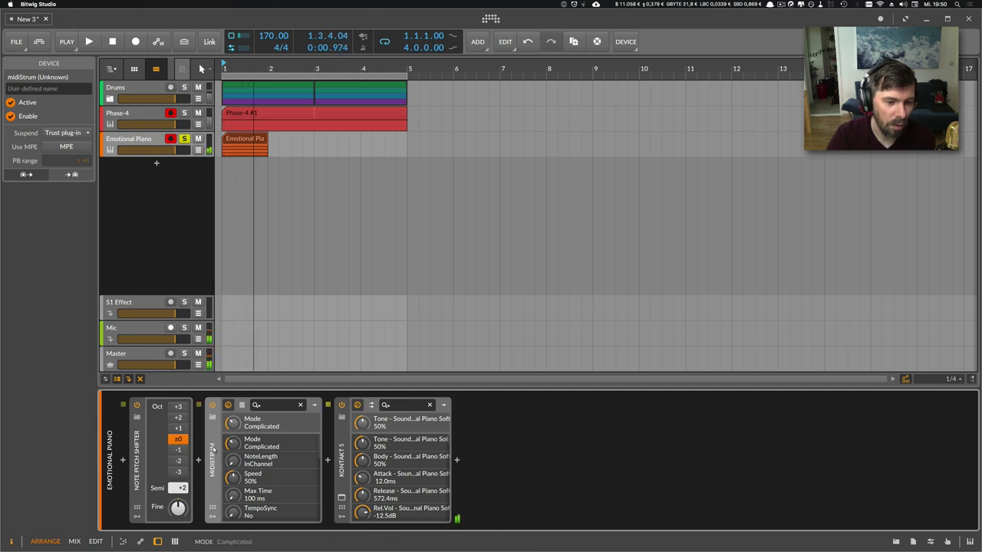
key(space)
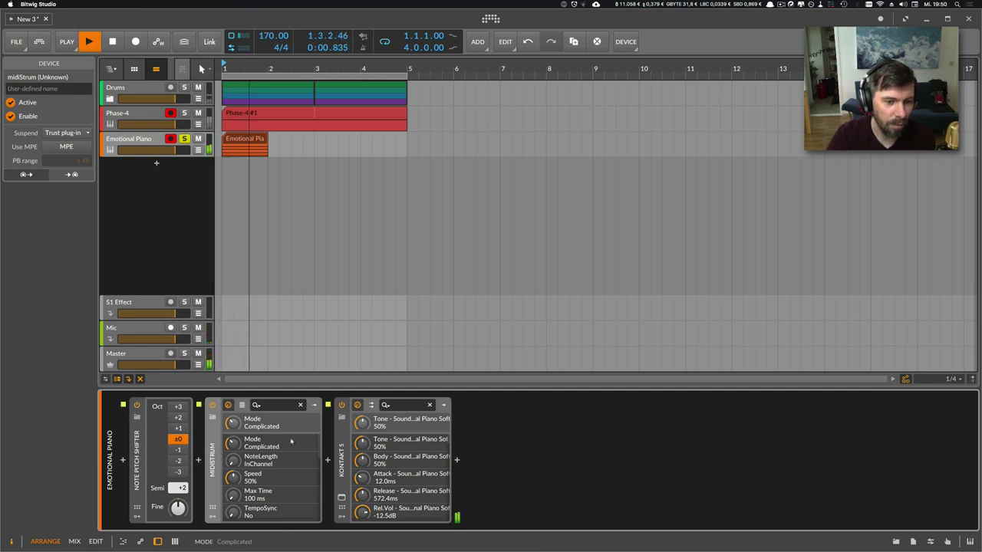
key(space)
key(space)
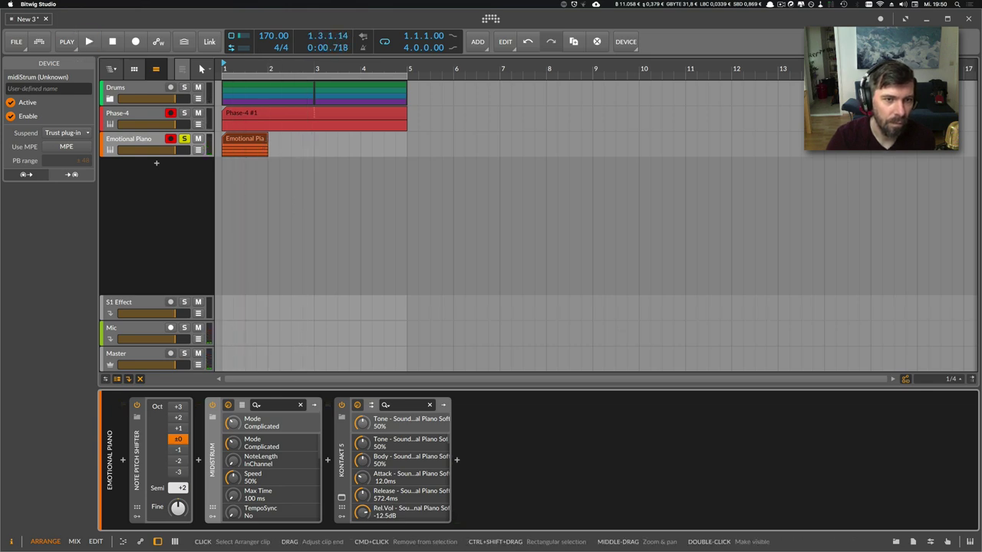
- Lengthen the Emotional Piano clip to four bars, stretch all four chord notes to its end, and start playback
drag(268, 150, 371, 152)
double_click(304, 141)
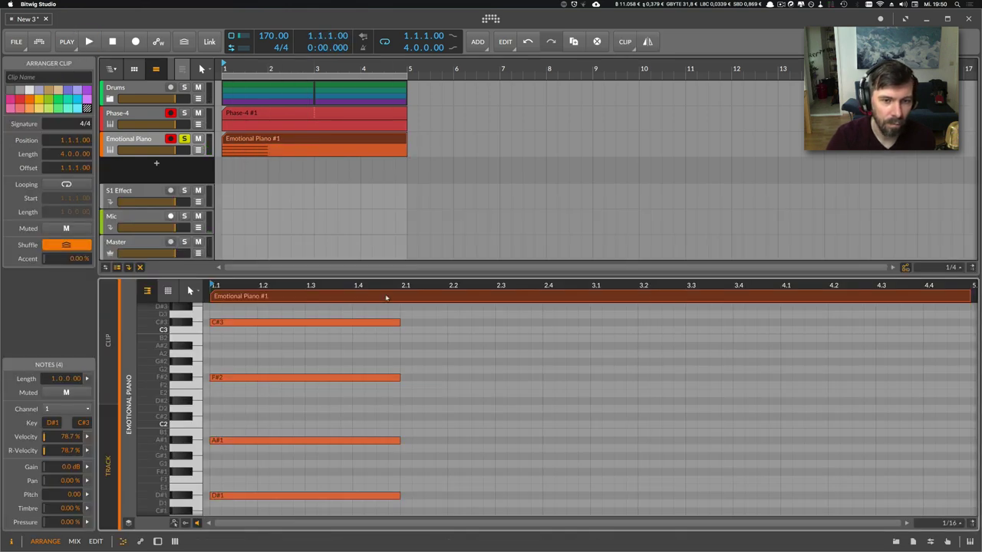
drag(381, 286, 388, 327)
click(323, 506)
drag(323, 505, 212, 307)
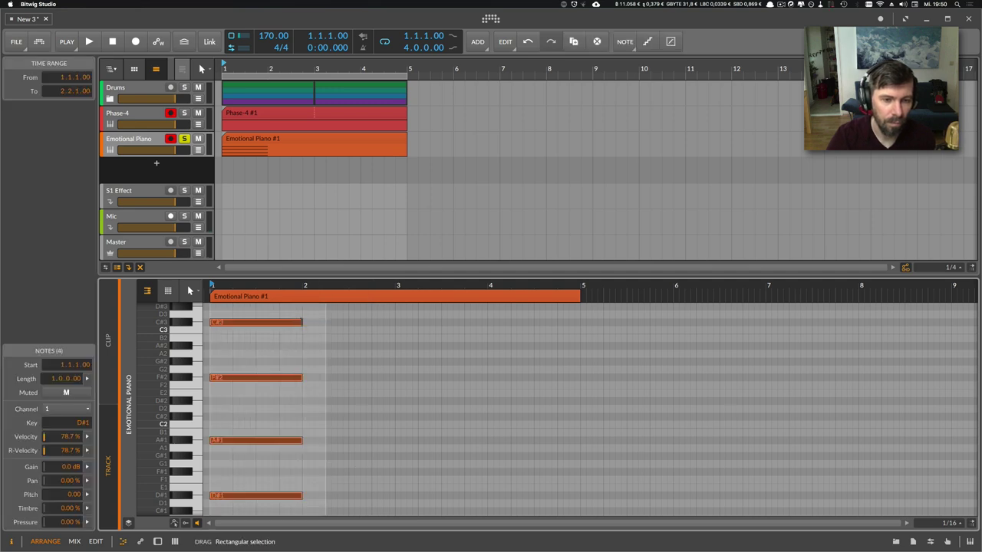
drag(301, 377, 588, 368)
key(space)
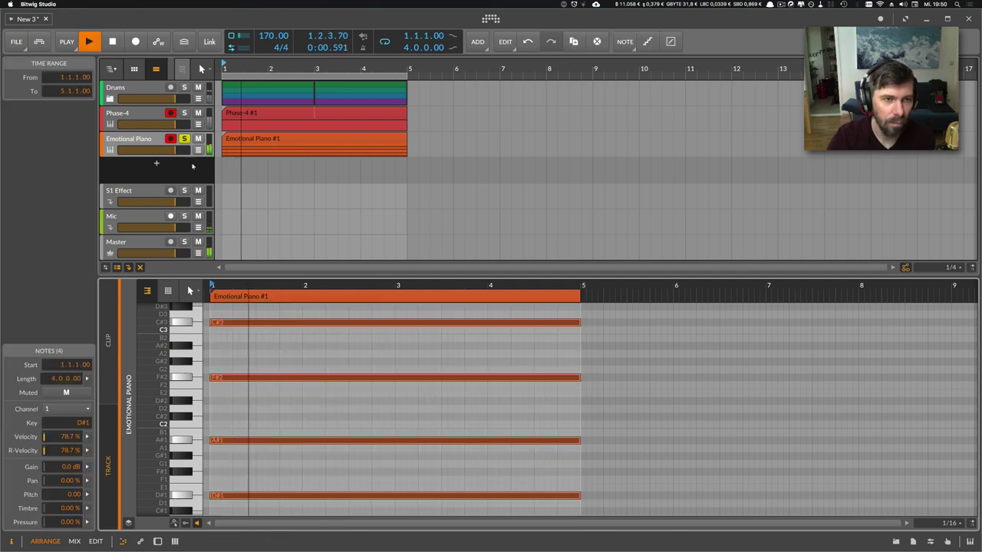
- Set the Emotional Piano's minimum velocity to 35 in Kontakt, close its window, and unsolo the track
double_click(158, 139)
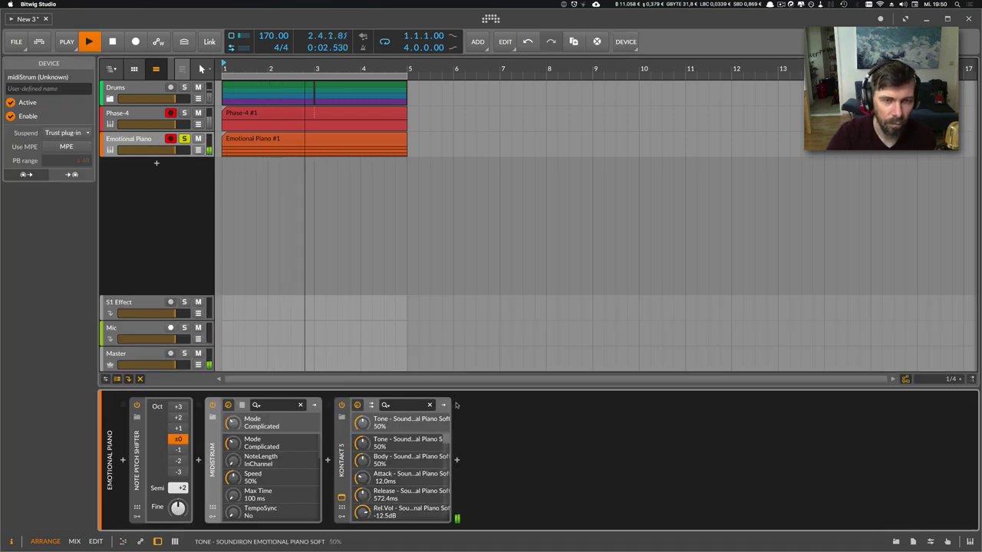
click(341, 498)
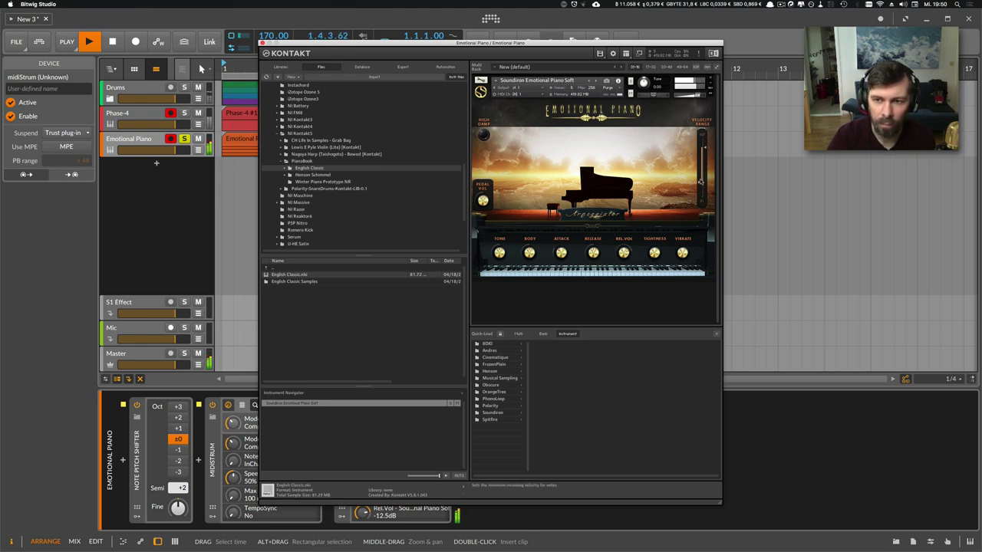
click(263, 43)
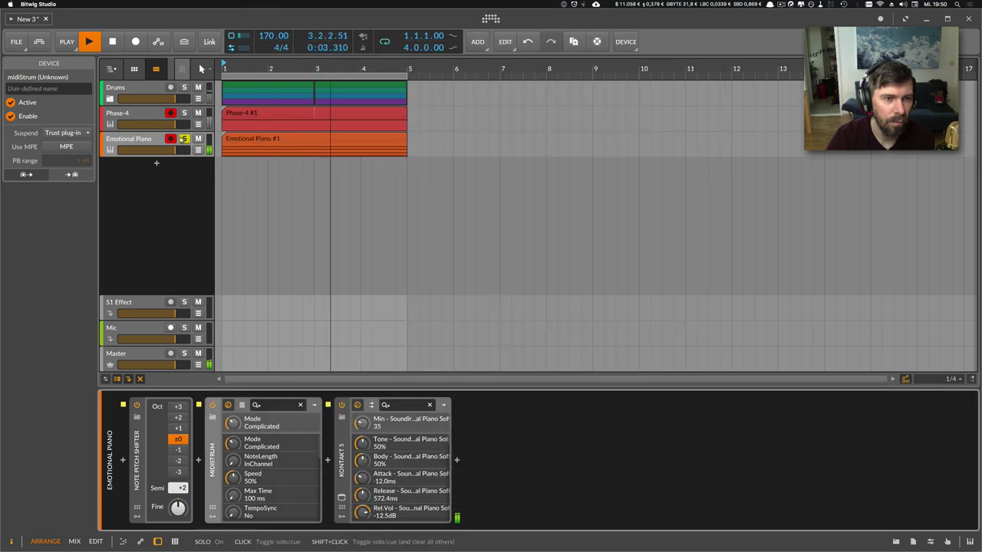
click(184, 139)
click(167, 157)
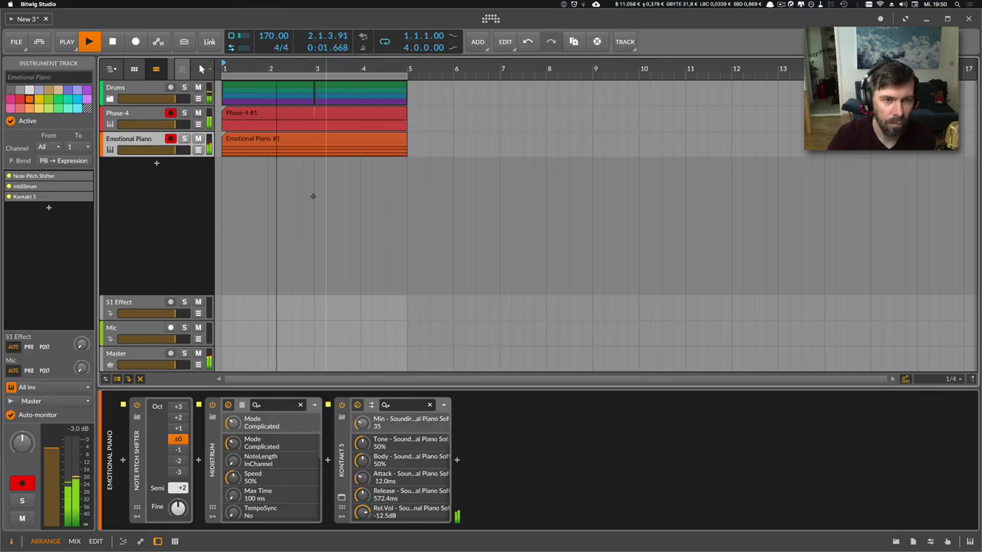
- Turn off micro-pitch expression editing in the piano clip and lower its C#3 note by one octave to C#2
double_click(268, 138)
click(282, 285)
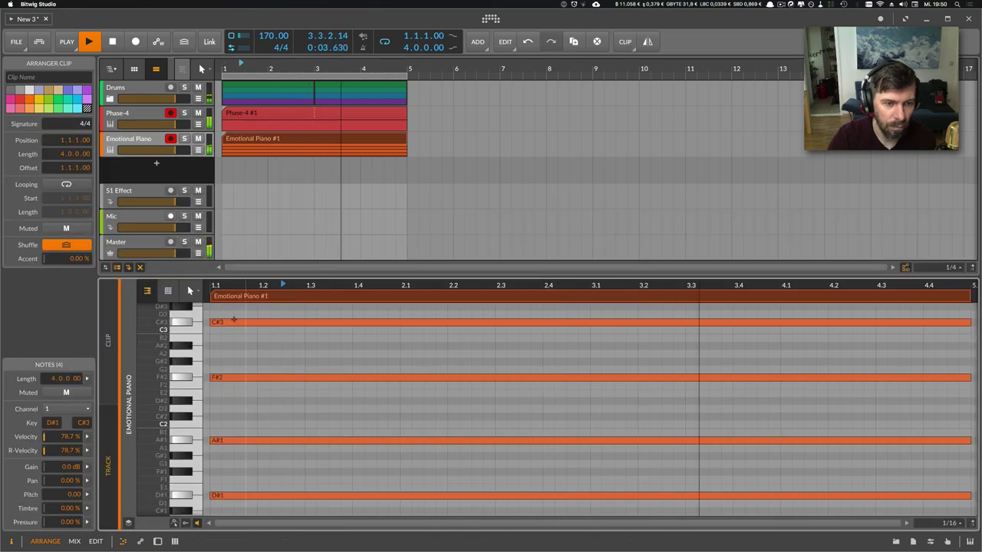
click(233, 321)
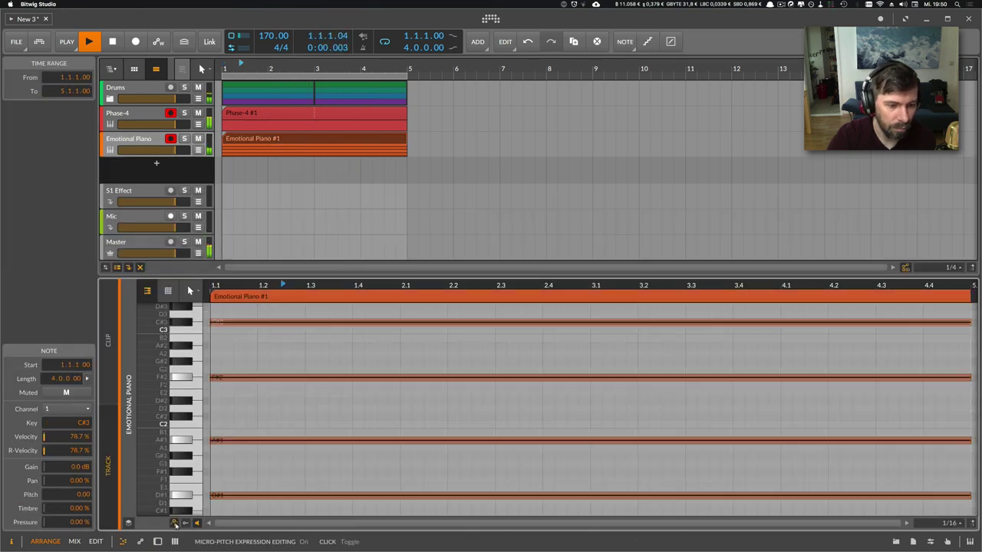
click(174, 522)
click(223, 378)
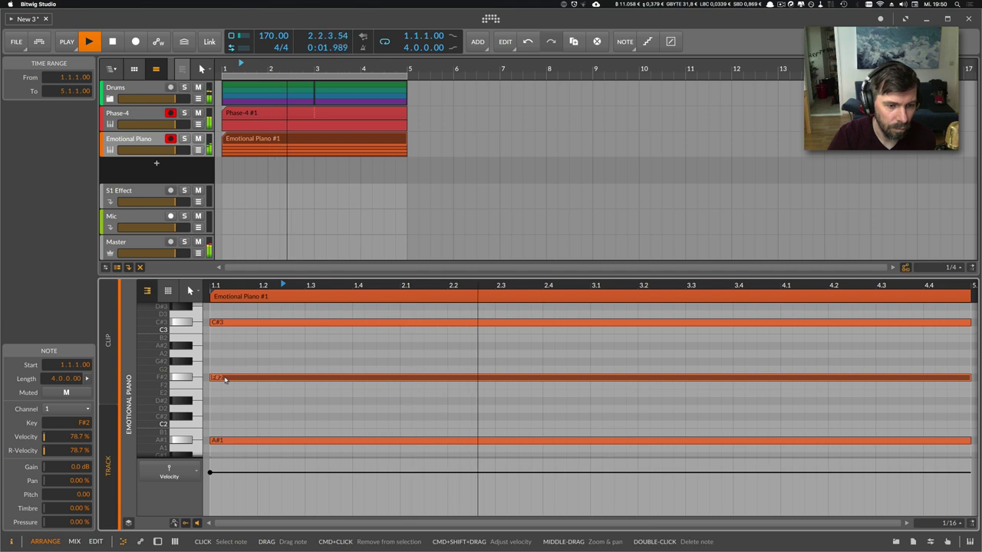
click(221, 322)
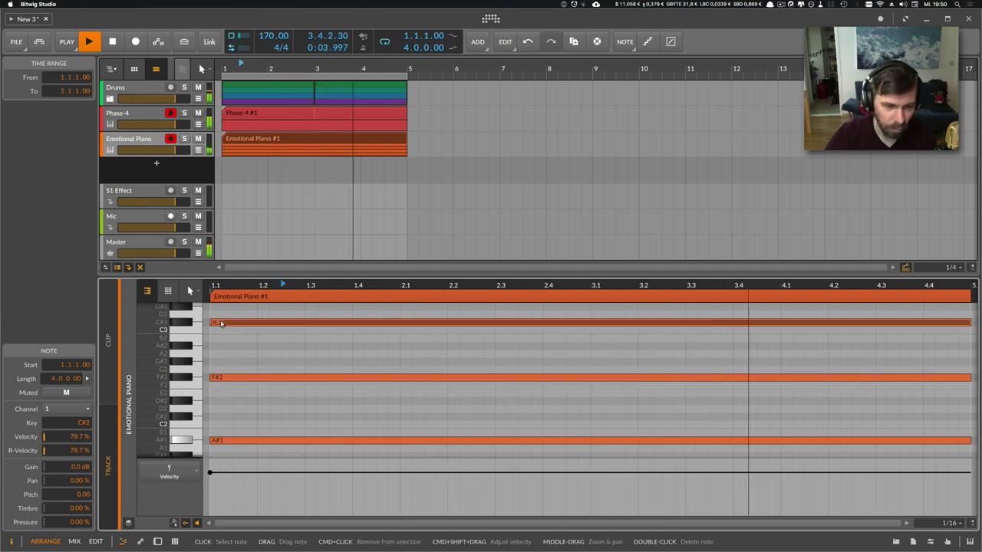
key(shift+Down)
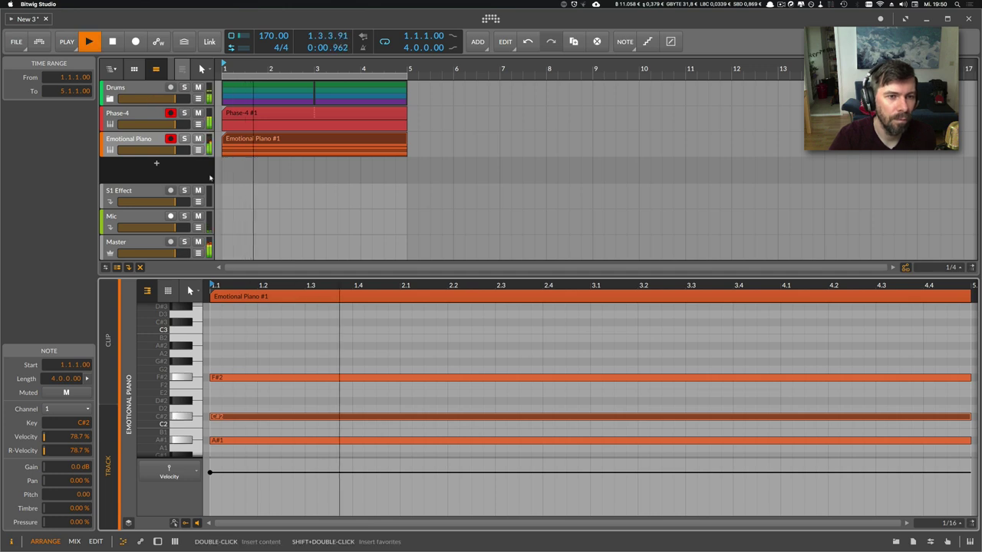
- Enlarge the note editor area and reduce the GUI scaling to one level below its original size
drag(234, 285, 229, 210)
right_click(206, 27)
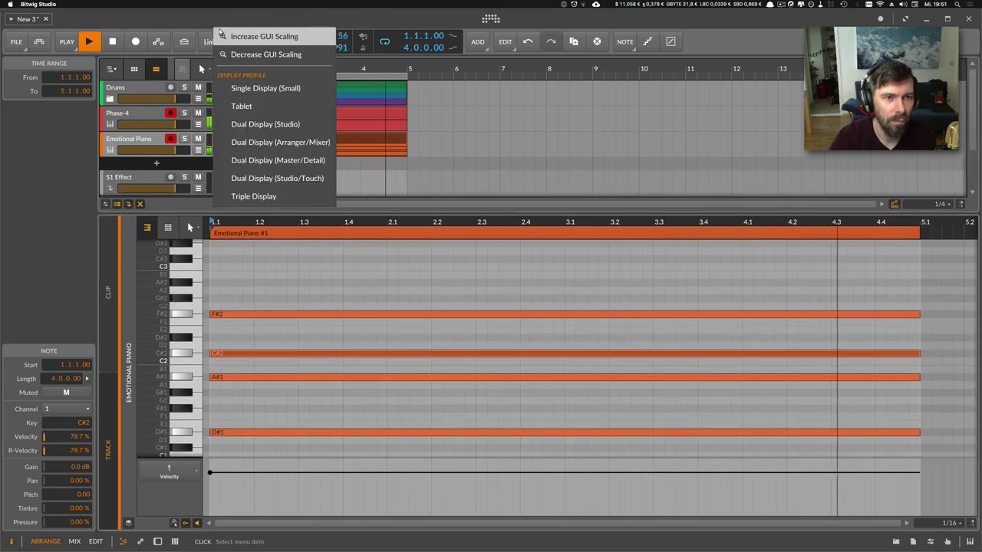
click(222, 36)
right_click(228, 23)
click(239, 54)
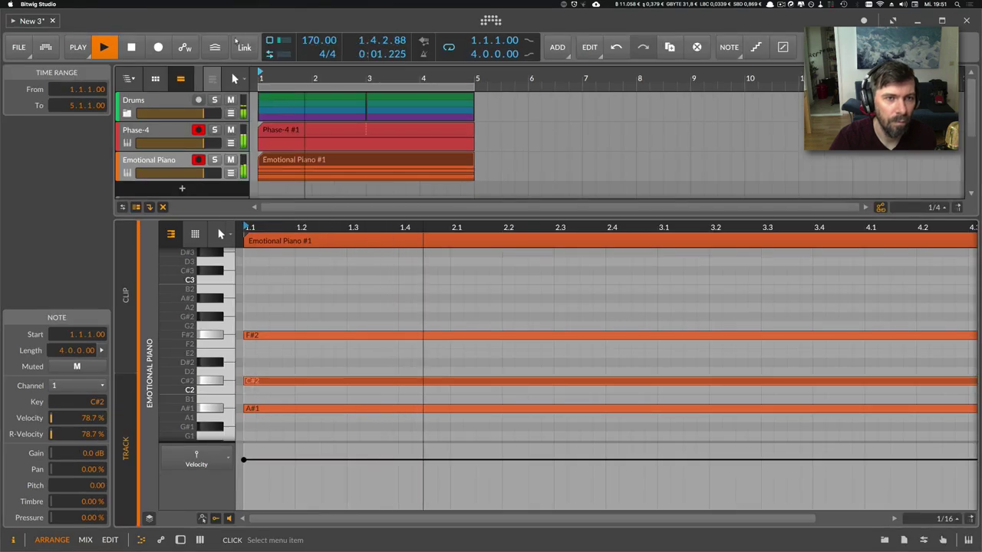
right_click(231, 20)
click(244, 45)
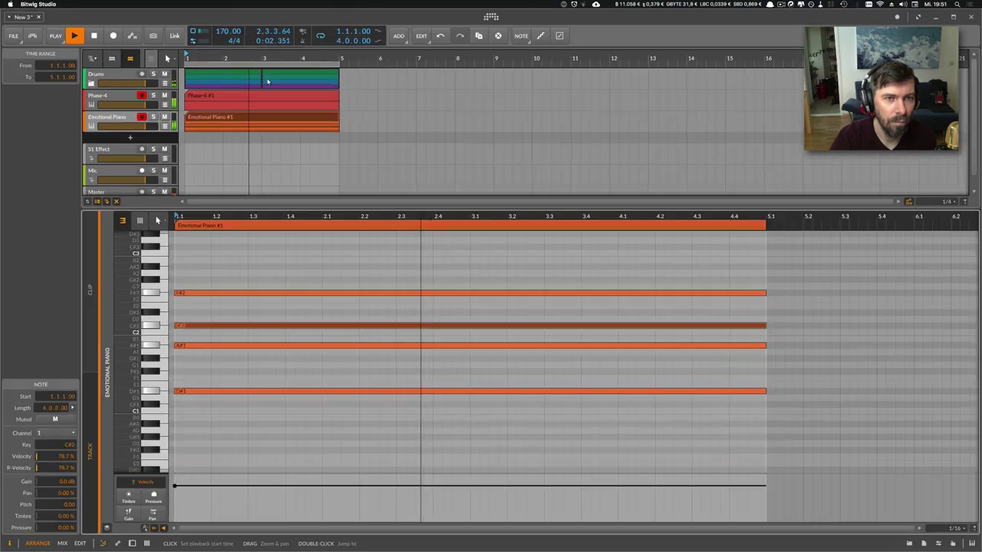
- Move the A#1 note of the piano chord down to G#1, and stop playback
click(186, 346)
drag(185, 350, 185, 360)
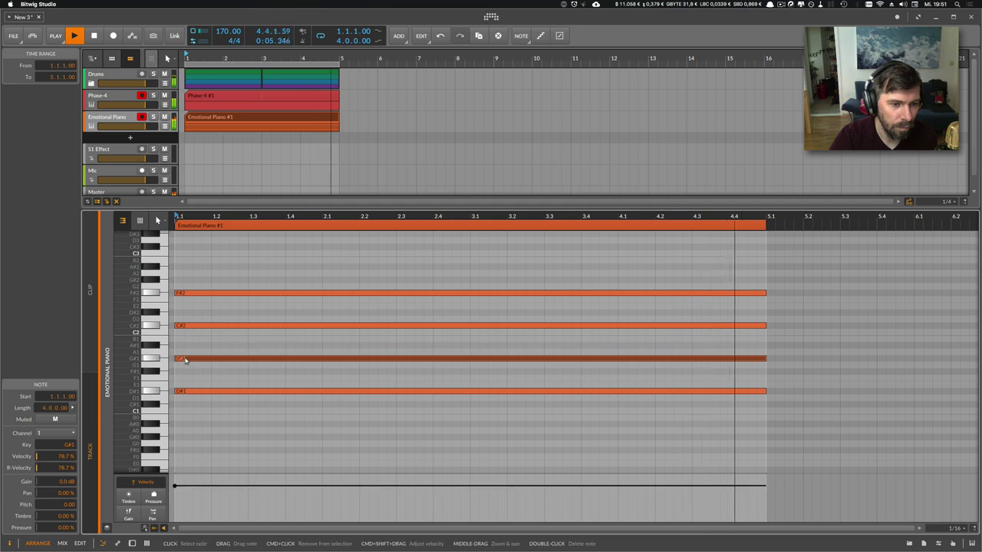
key(space)
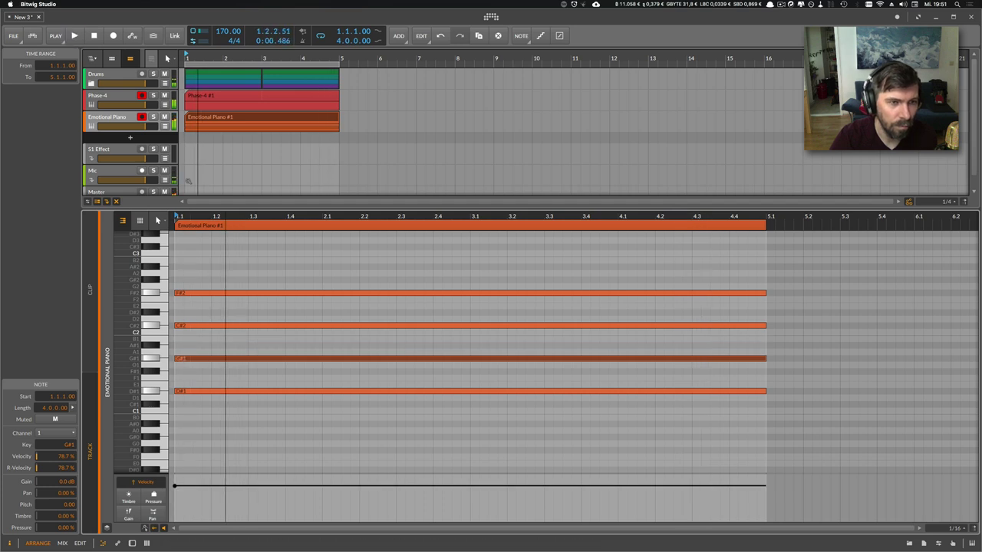
- Remove the midiStrum device from the Emotional Piano track's device chain
key(d)
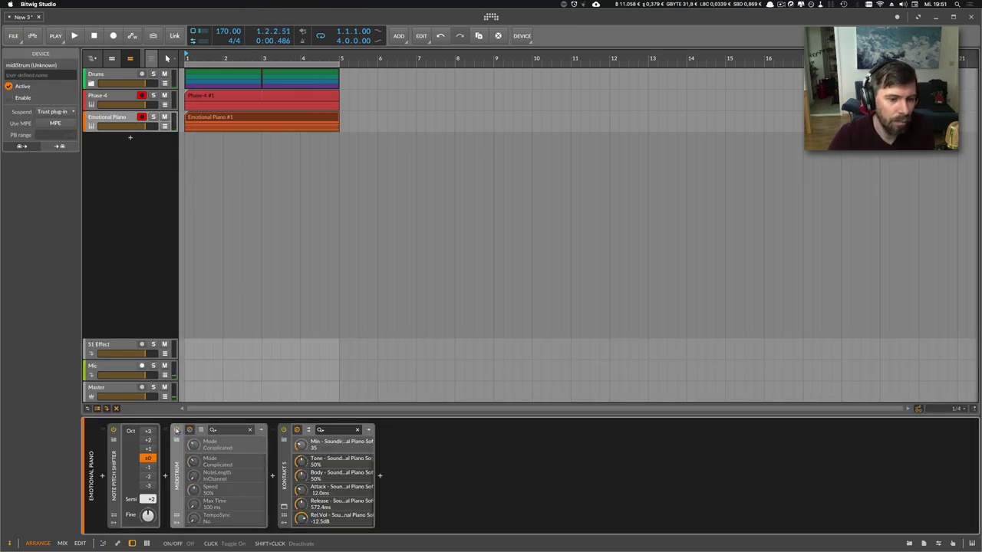
key(Delete)
key(space)
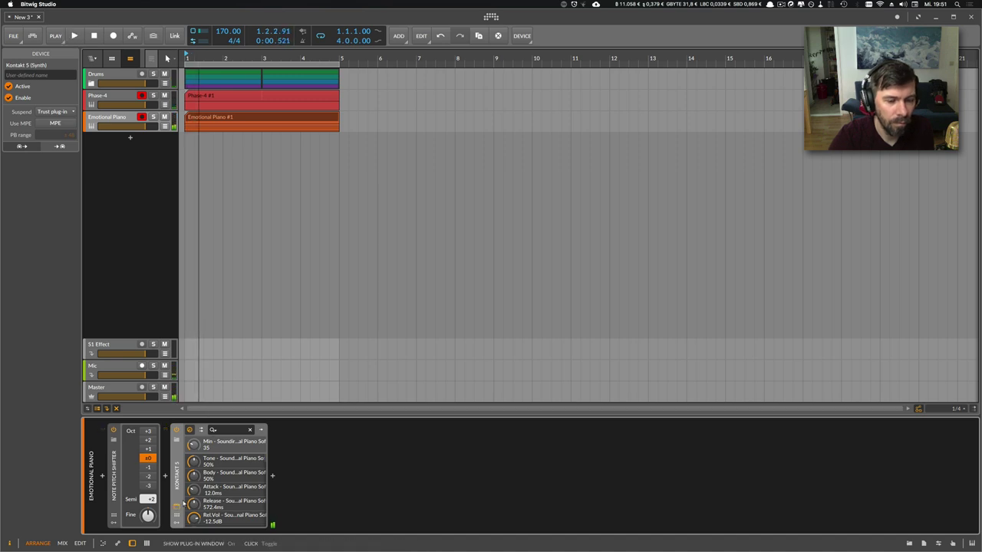
- In Kontakt, set the Emotional Piano's maximum velocity to 70 and slightly lower its instrument volume during playback
click(181, 505)
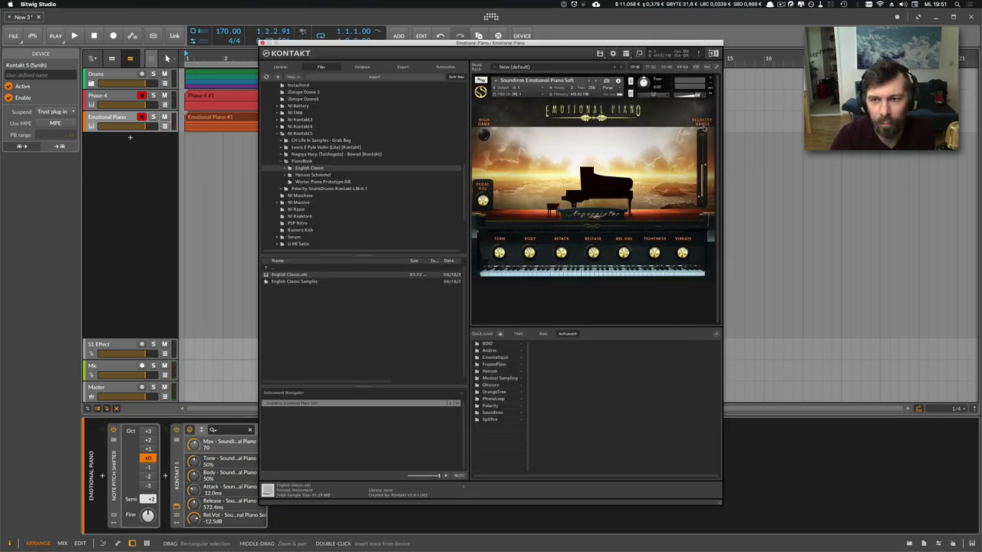
key(space)
drag(698, 97, 693, 97)
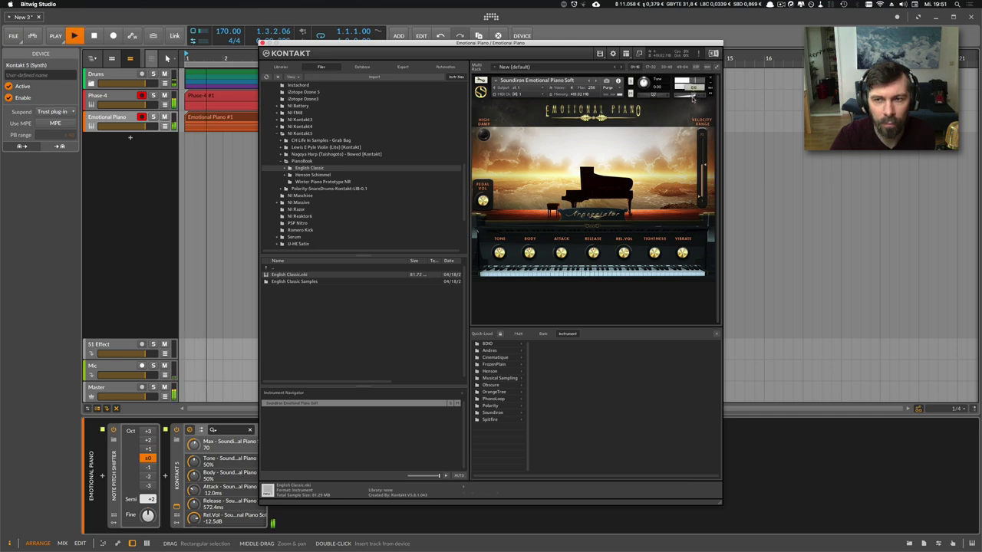
- Solo the Emotional Piano track, raise all four notes of its chord by one octave, and close the Kontakt window
click(153, 117)
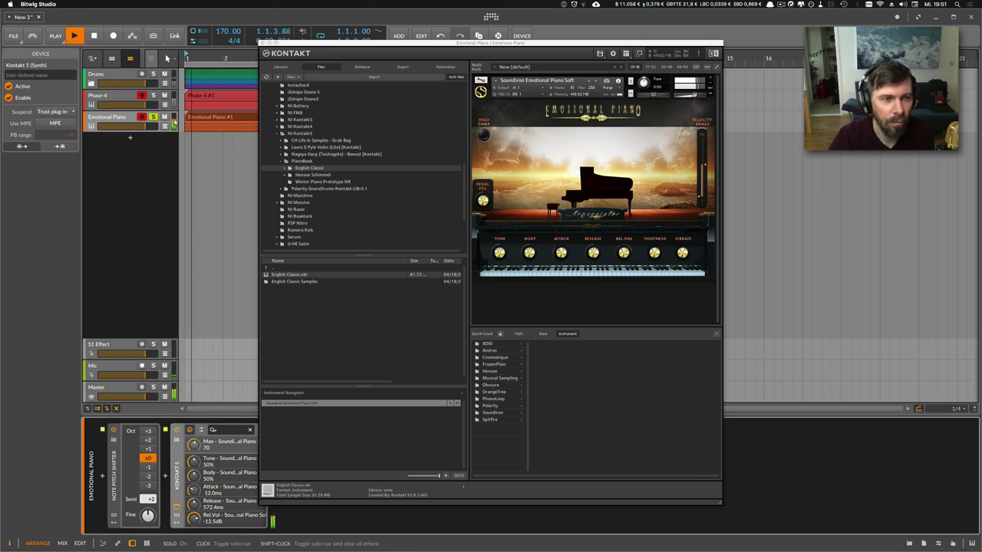
double_click(195, 117)
click(201, 418)
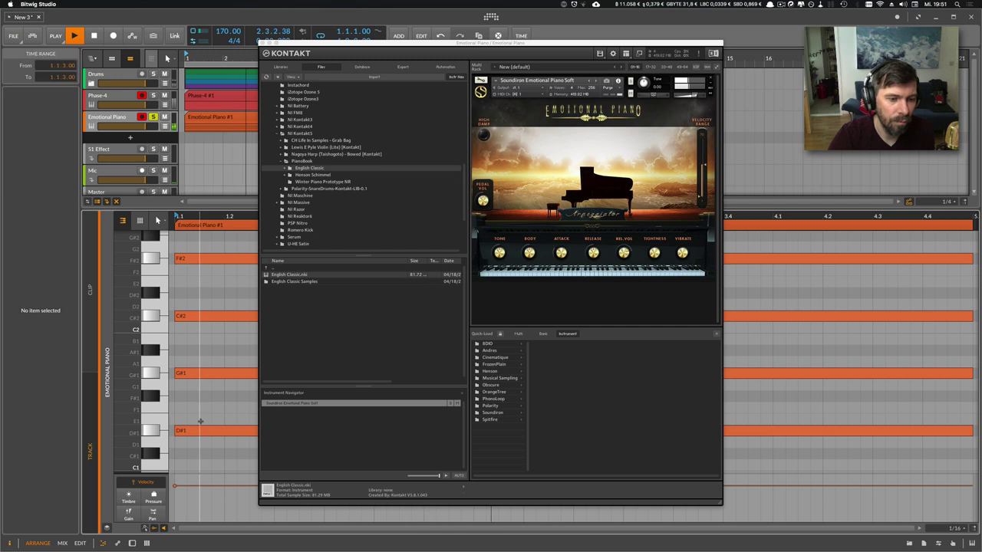
key(super+a)
key(shift+Up)
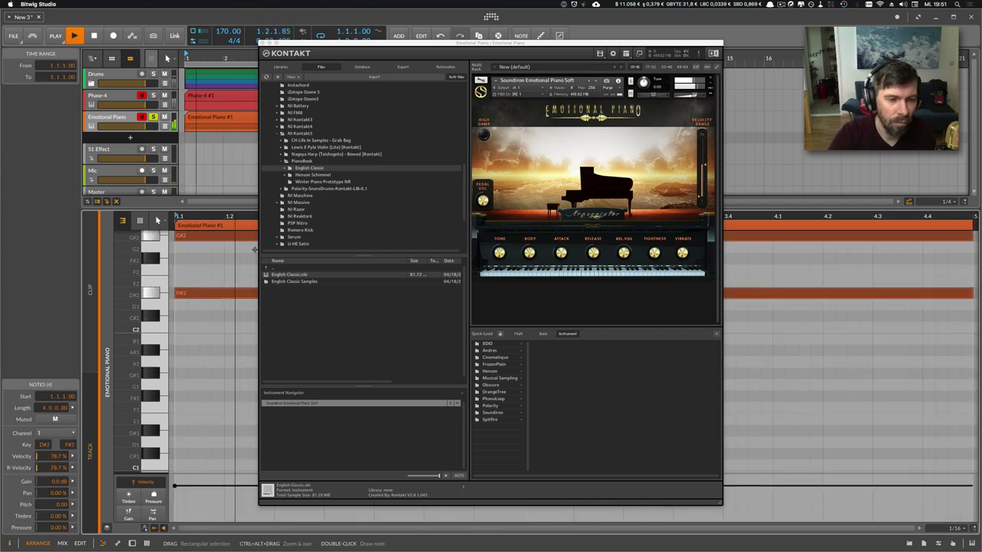
click(262, 46)
- Enlarge the piano clip's note editor by shrinking the arranger area above it
scroll(222, 282, up, 5)
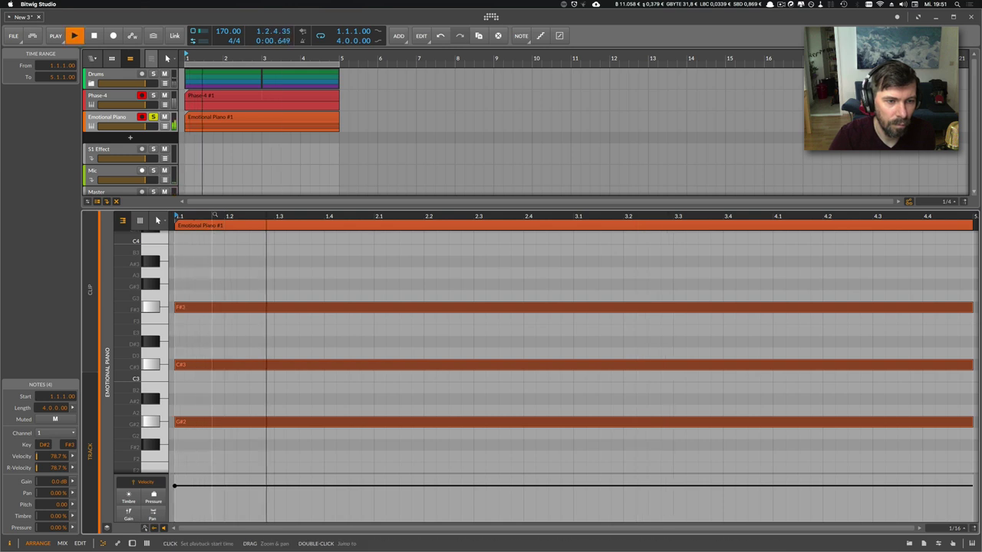
drag(227, 206, 227, 147)
scroll(212, 207, up, 5)
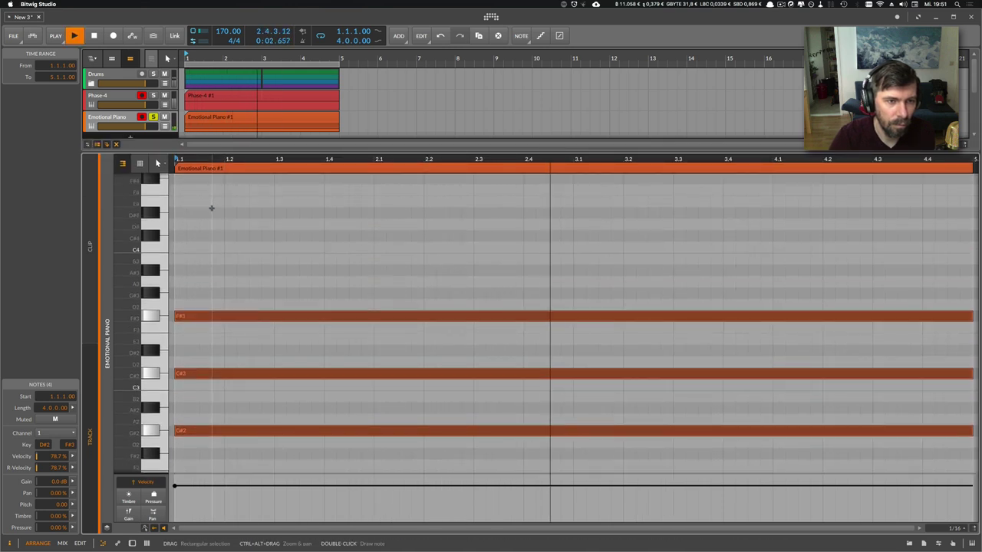
scroll(209, 220, down, 7)
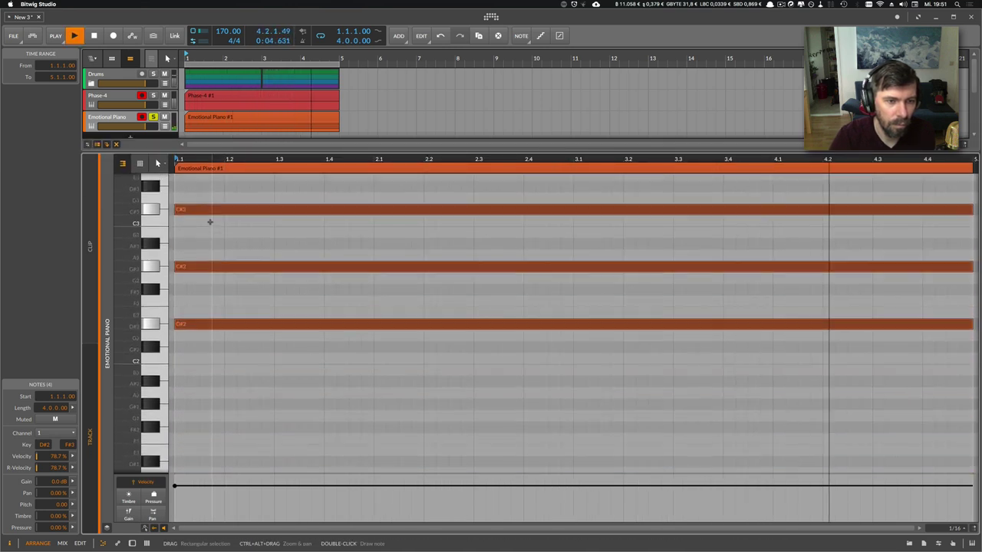
- Stop playback and delay the starts of C#3 and F#3 to 1.1.2.00 and of G#2 to 1.1.1.66
click(192, 266)
click(181, 287)
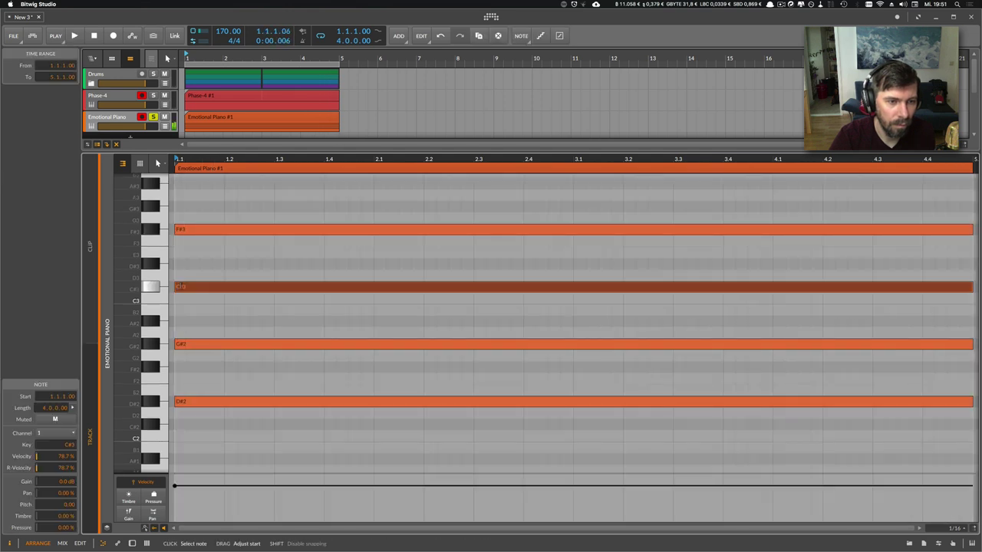
drag(177, 230, 186, 230)
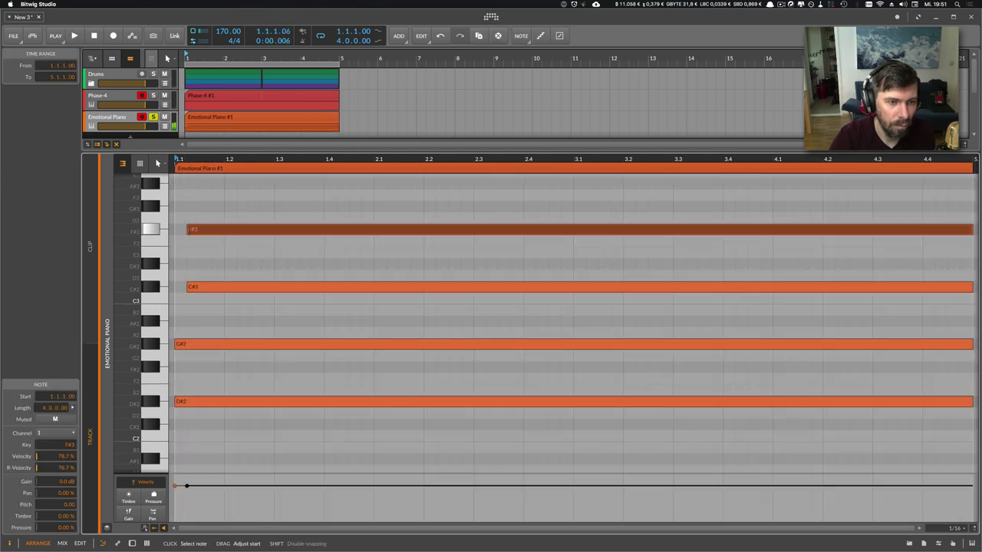
click(179, 344)
drag(180, 160, 265, 232)
drag(228, 342, 209, 342)
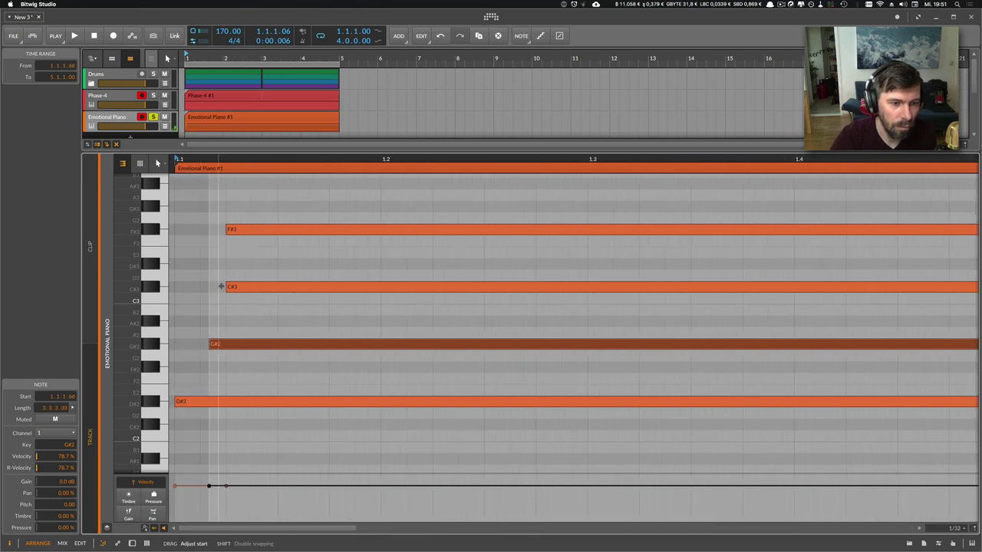
- Move the start of C#3 earlier than G#2 and the start of F#3 to 1.1.1.20, and play the strummed chord
click(225, 287)
drag(227, 230, 199, 230)
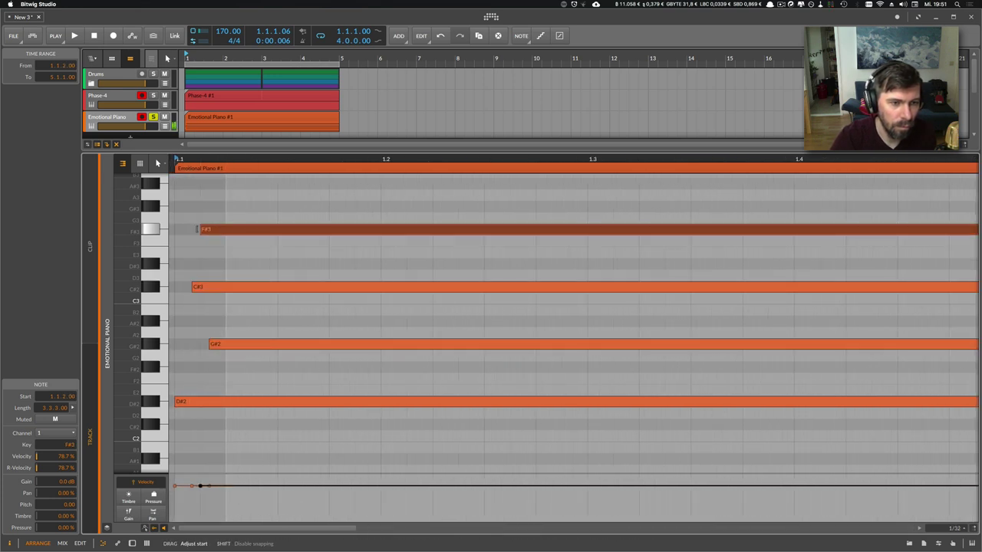
key(space)
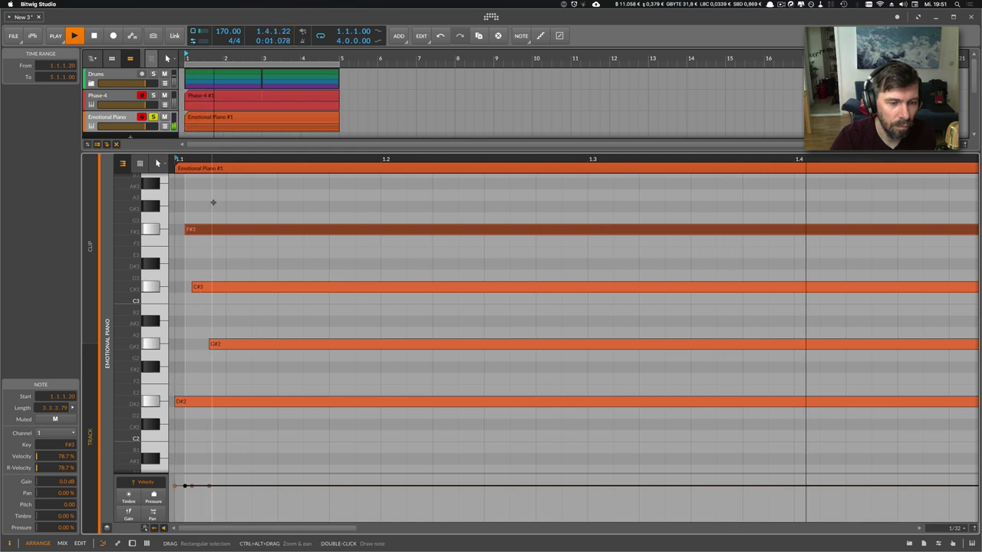
- Unsolo the Emotional Piano track while the loop plays and open its device chain
drag(210, 159, 209, 121)
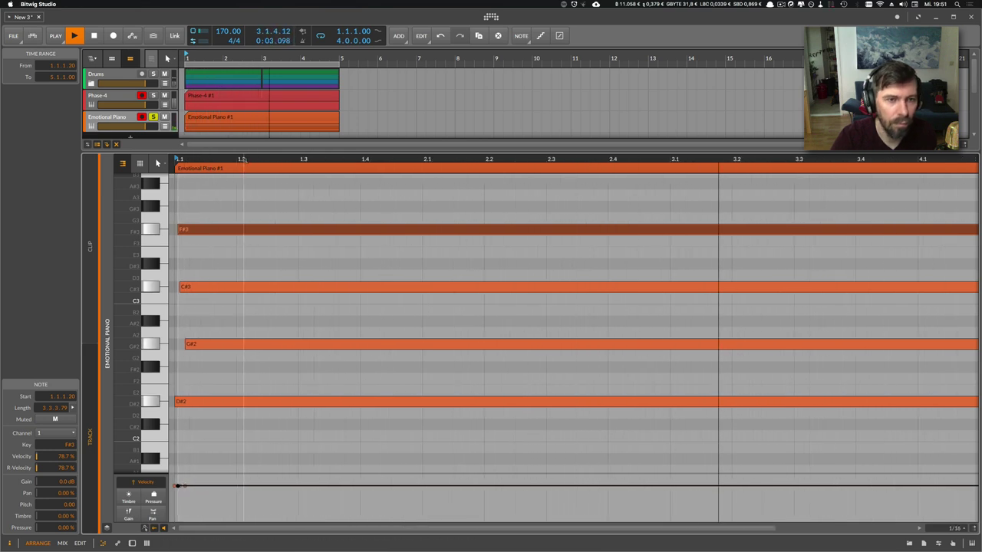
drag(206, 158, 205, 119)
click(322, 193)
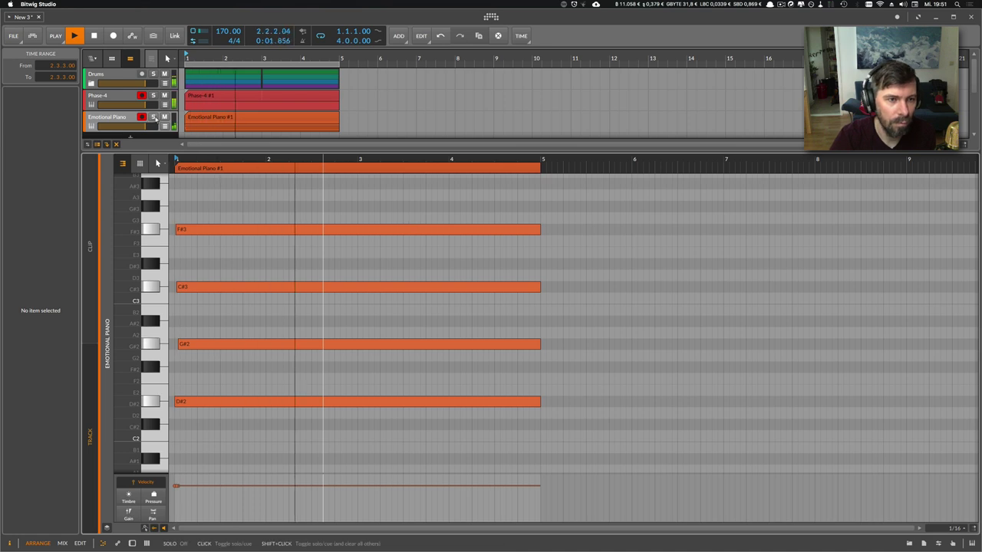
click(123, 117)
double_click(123, 117)
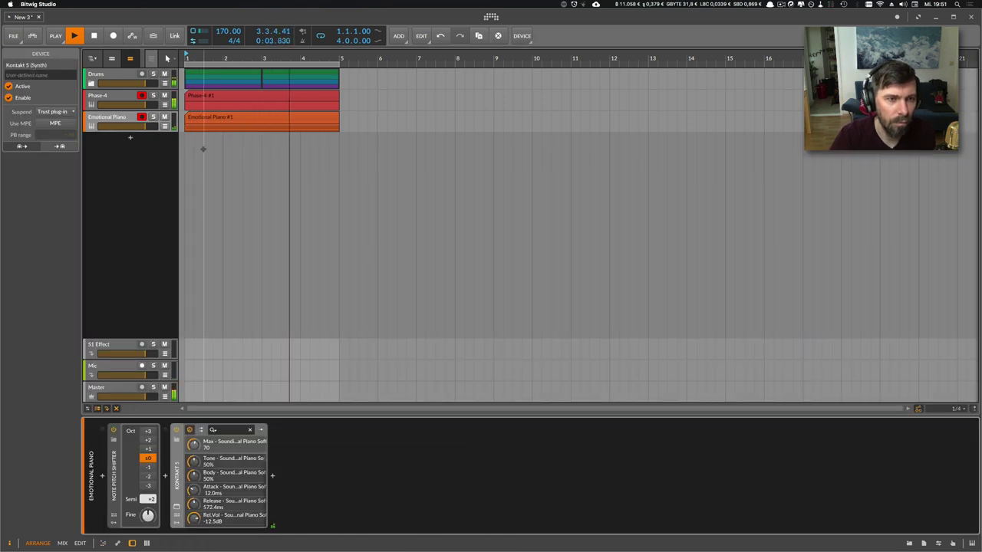
- Delete the C#3 note from the piano clip, lower F#3 by one octave to F#2, and audition the chord
double_click(195, 119)
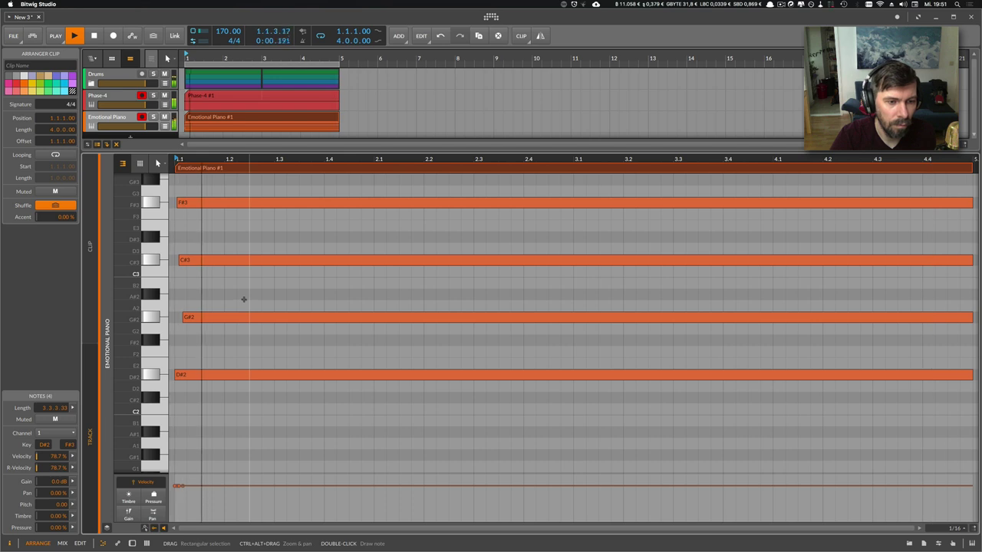
click(192, 259)
drag(198, 233, 197, 204)
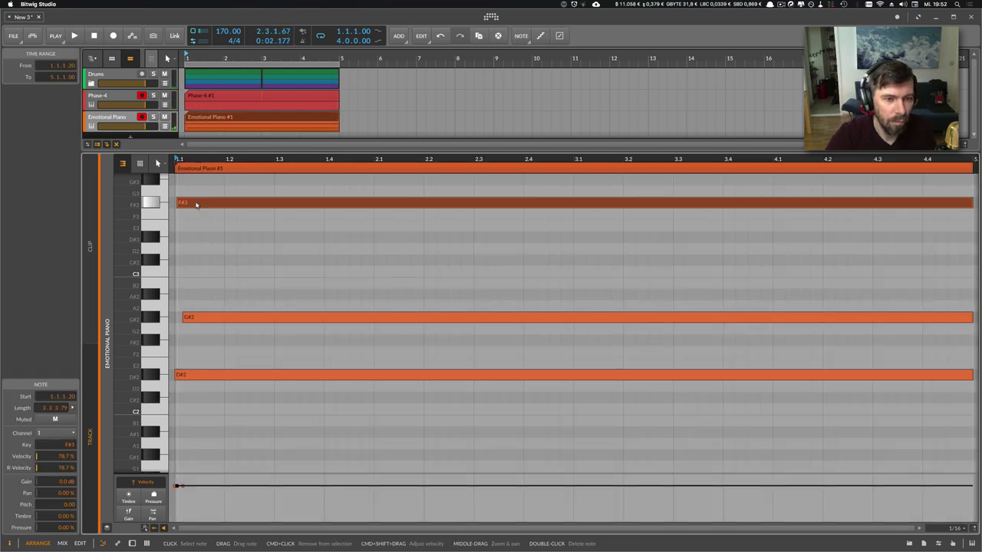
key(shift+Down)
key(space)
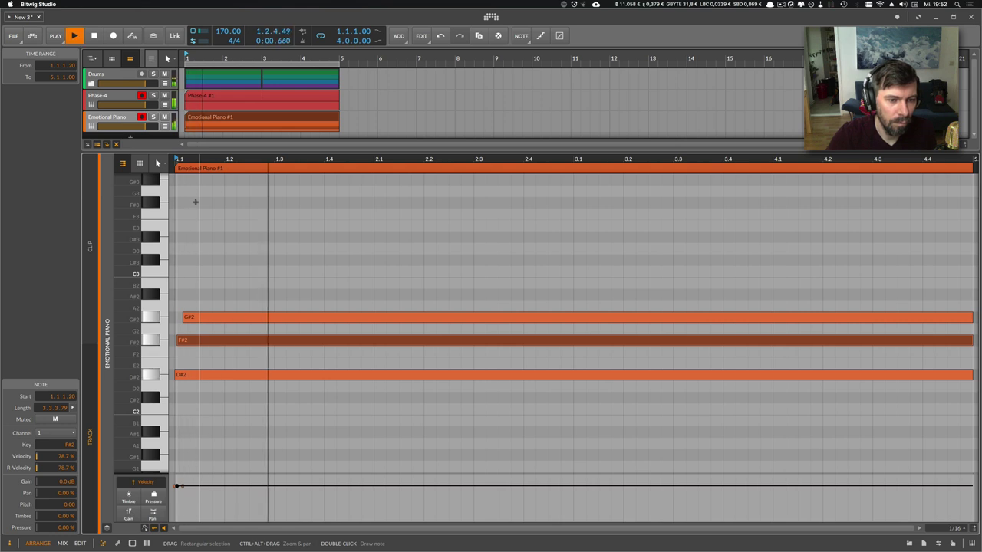
key(space)
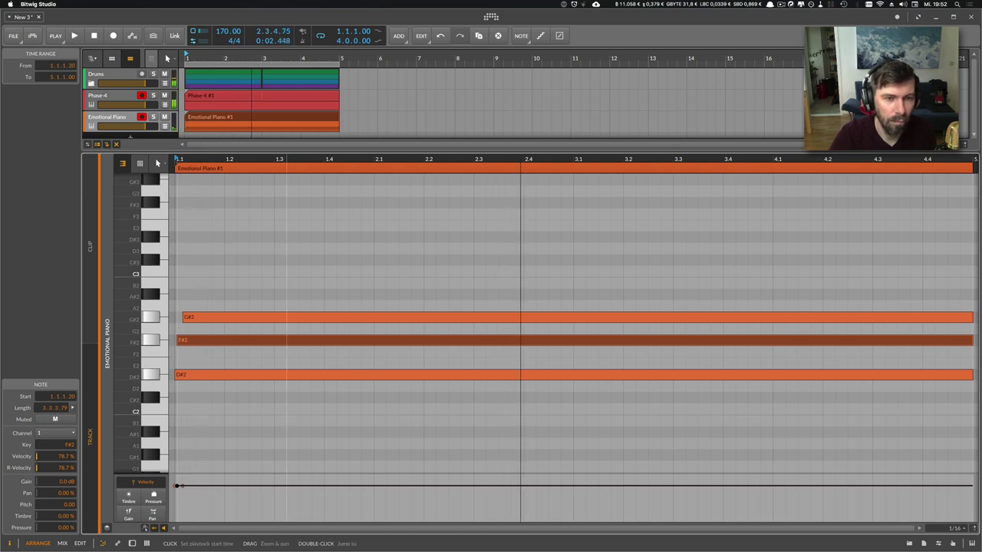
- Shorten all three notes of the piano chord so that they end at the start of bar 3
drag(307, 160, 308, 184)
click(350, 238)
drag(415, 328, 400, 294)
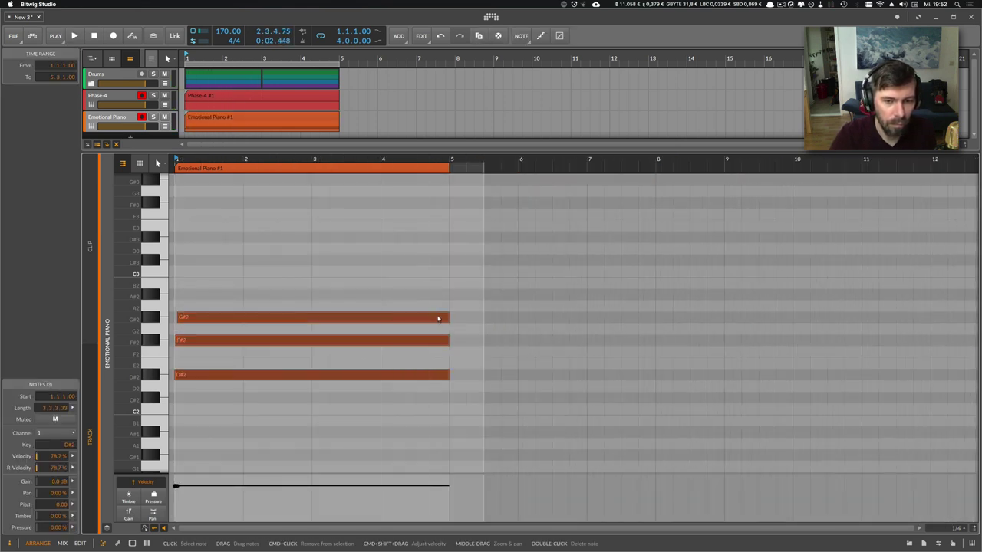
drag(448, 317, 311, 320)
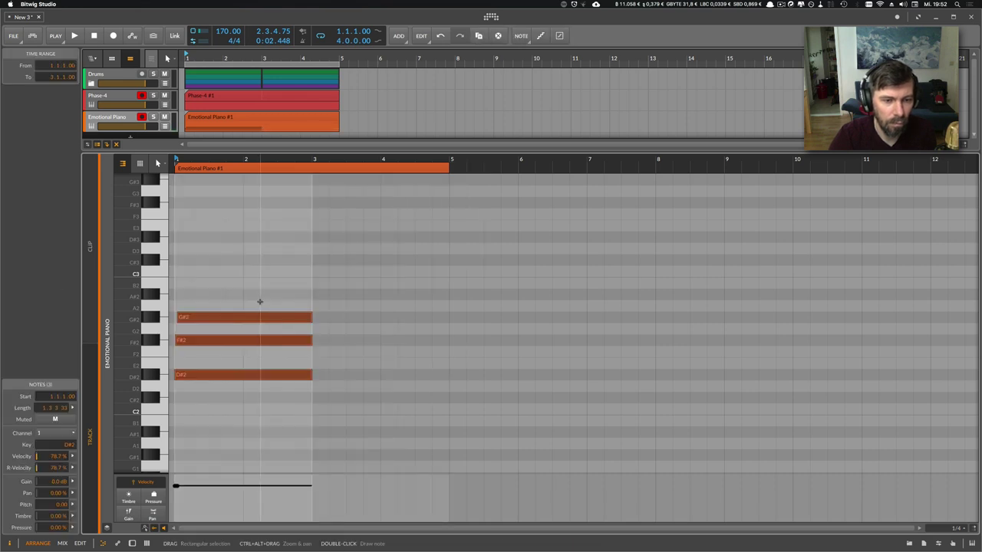
- Duplicate the three-note chord to bar 3 and transpose the copy down two semitones
key(super+d)
key(Down)
key(Down)
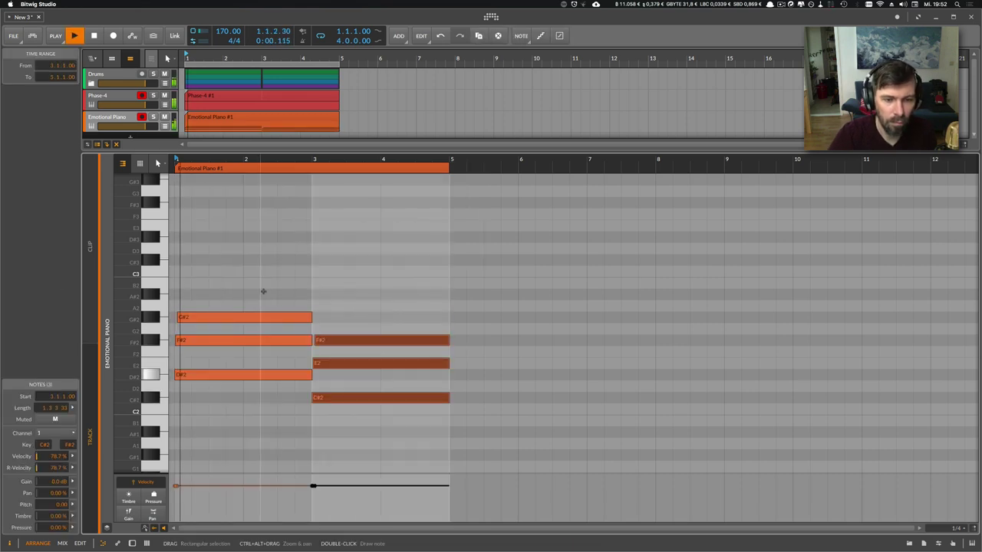
- Lower the E2 note of the second chord to D#2 and play the loop
click(338, 341)
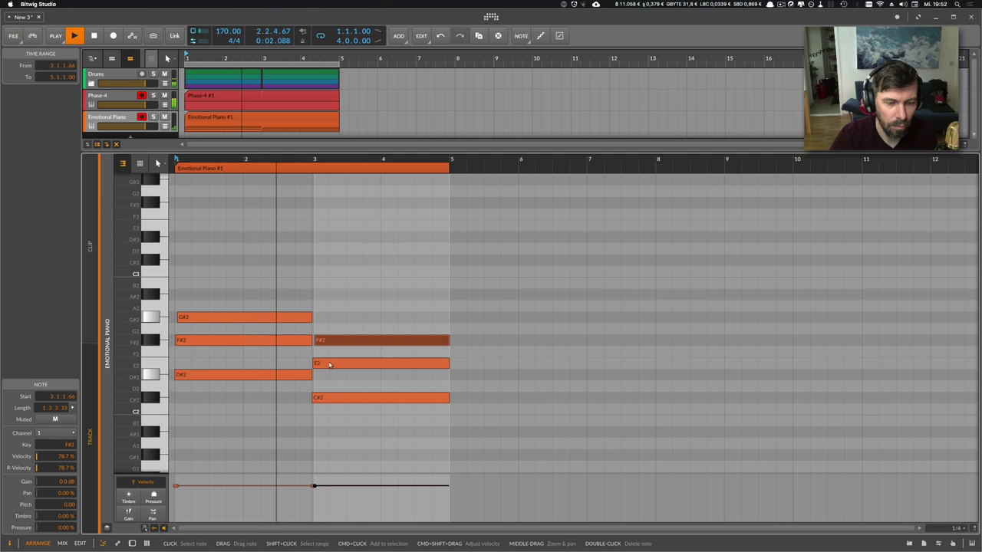
drag(314, 159, 327, 172)
key(space)
drag(352, 365, 351, 374)
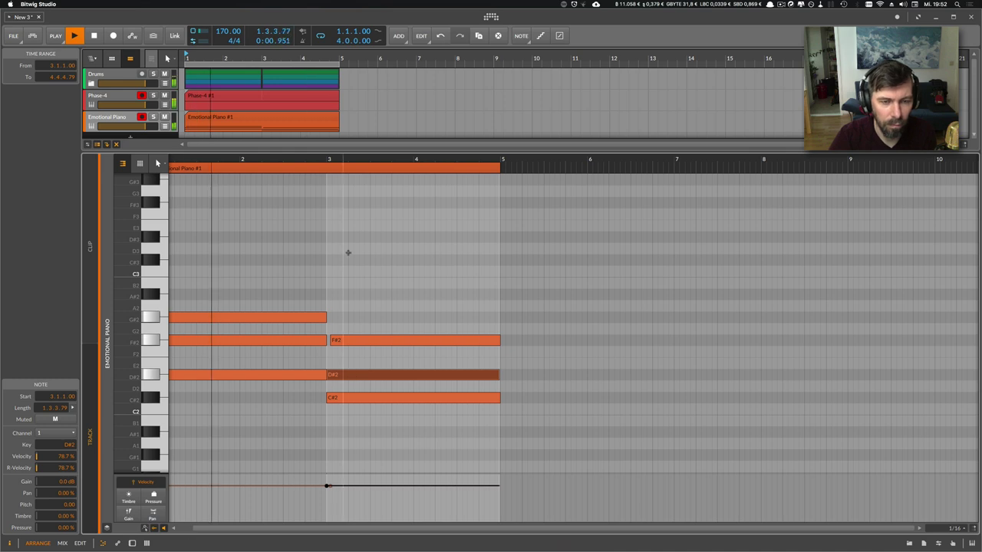
- In the second chord of the Emotional Piano clip, lower the F#2 note to F2 and raise the D#2 note to D#3
drag(314, 159, 314, 164)
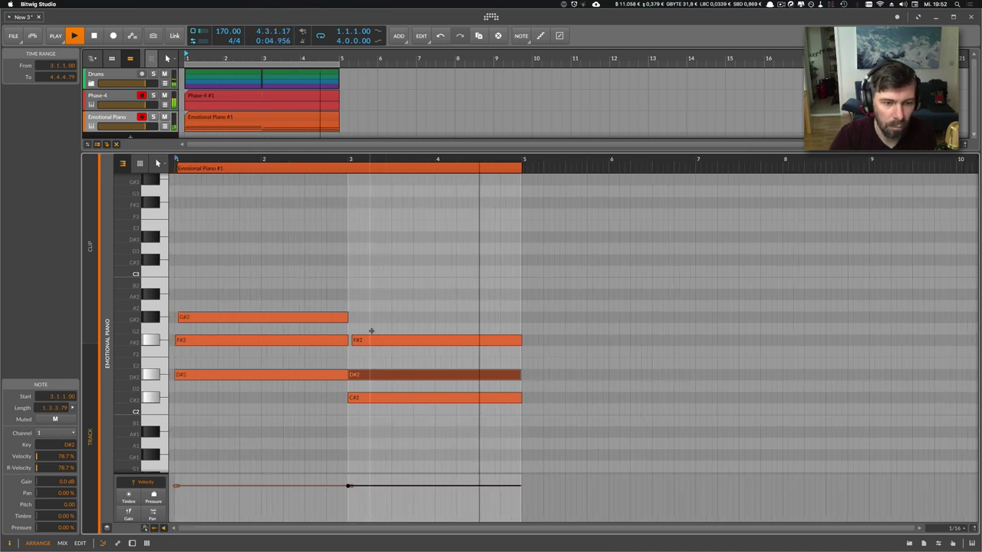
drag(362, 341, 364, 351)
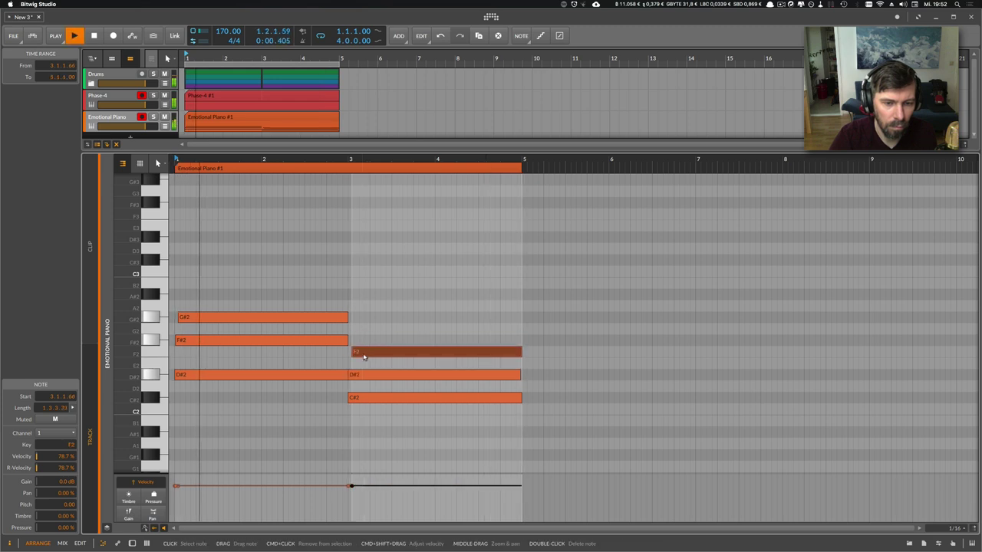
click(357, 374)
key(shift+Up)
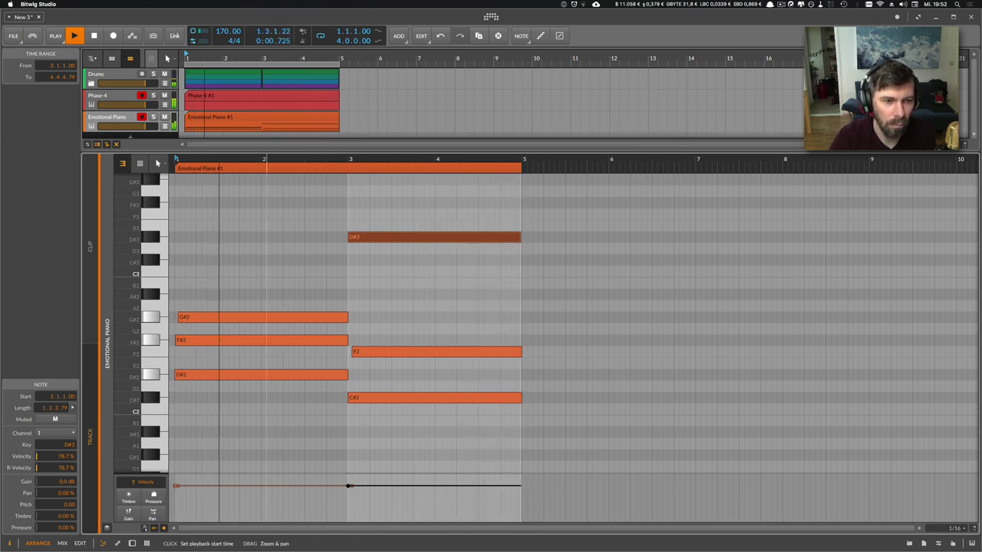
drag(266, 159, 266, 154)
click(377, 375)
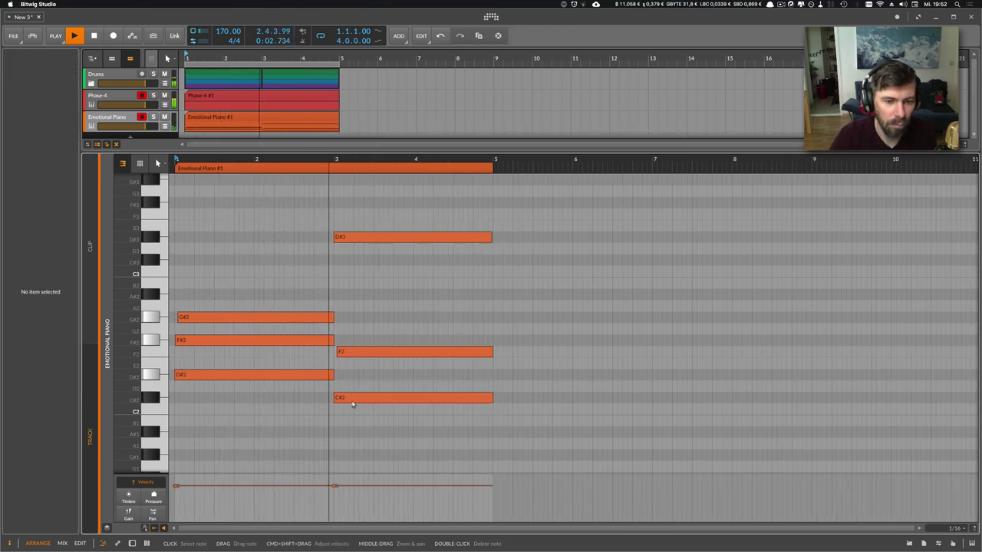
click(358, 379)
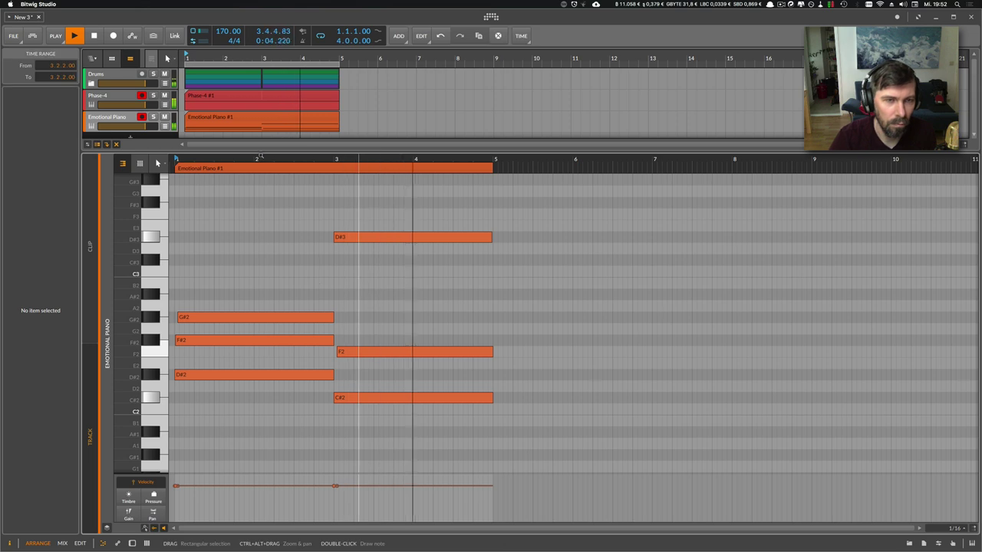
- Split the Phase-4 clip at bar 3 and undo the extra split at 3.2
click(261, 98)
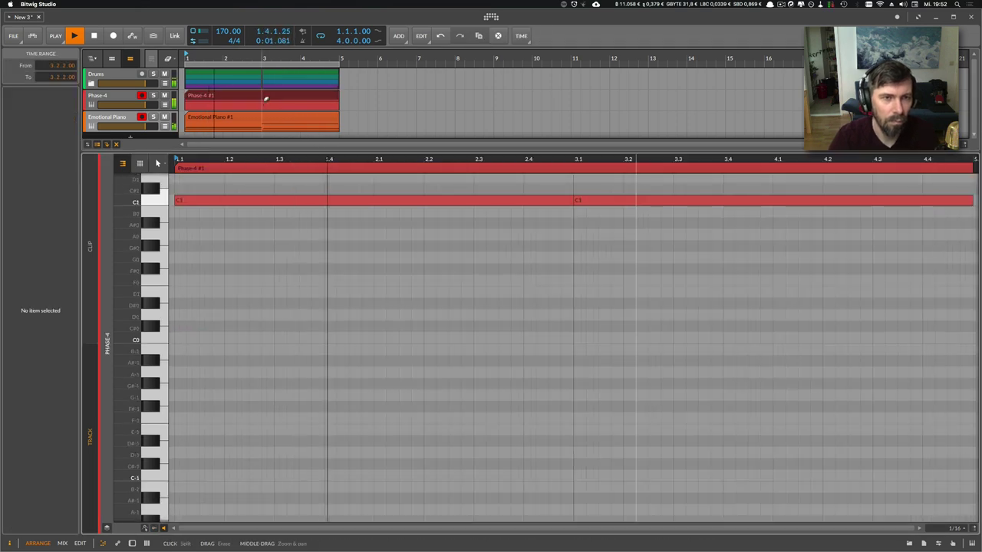
click(266, 98)
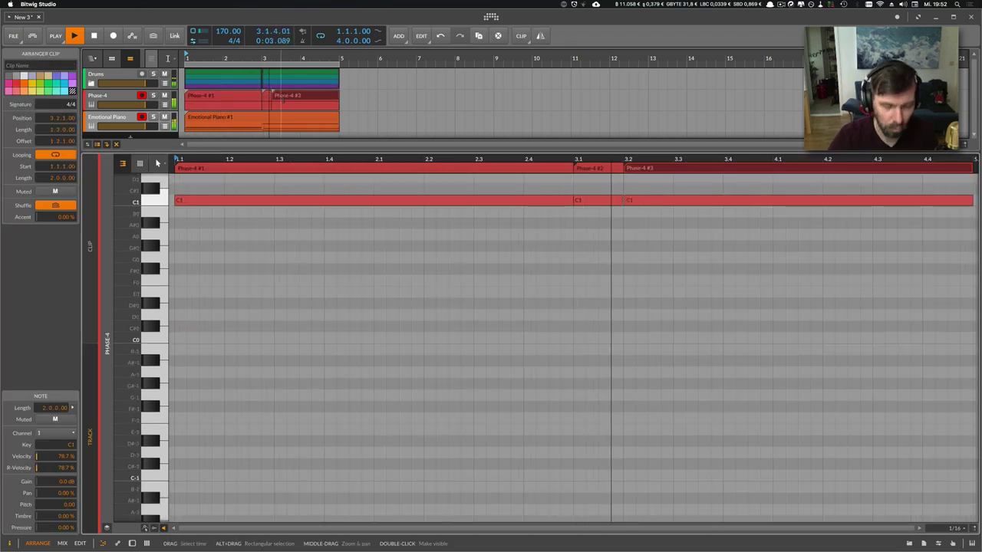
key(super+z)
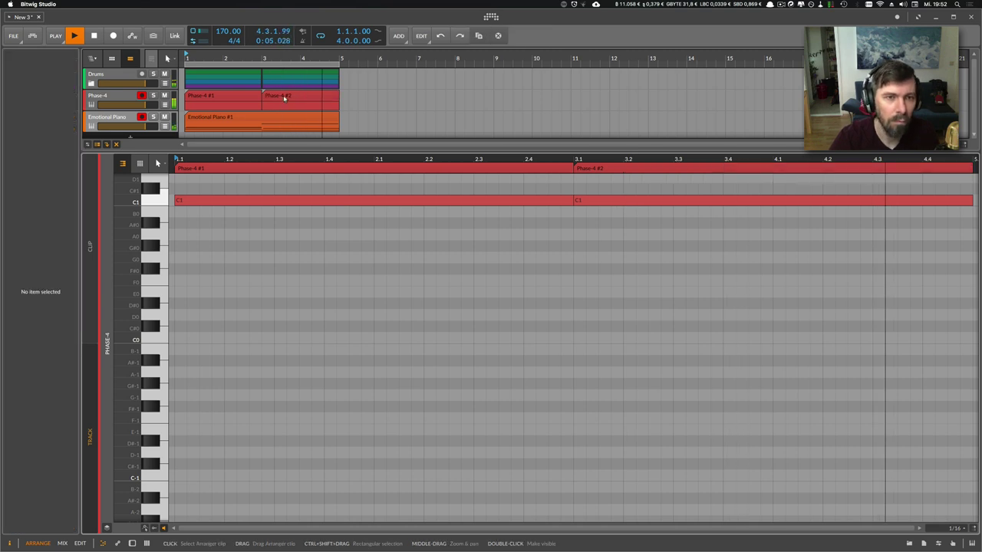
- Lower the C1 note in the second Phase-4 clip to A#0
double_click(285, 96)
drag(388, 159, 376, 159)
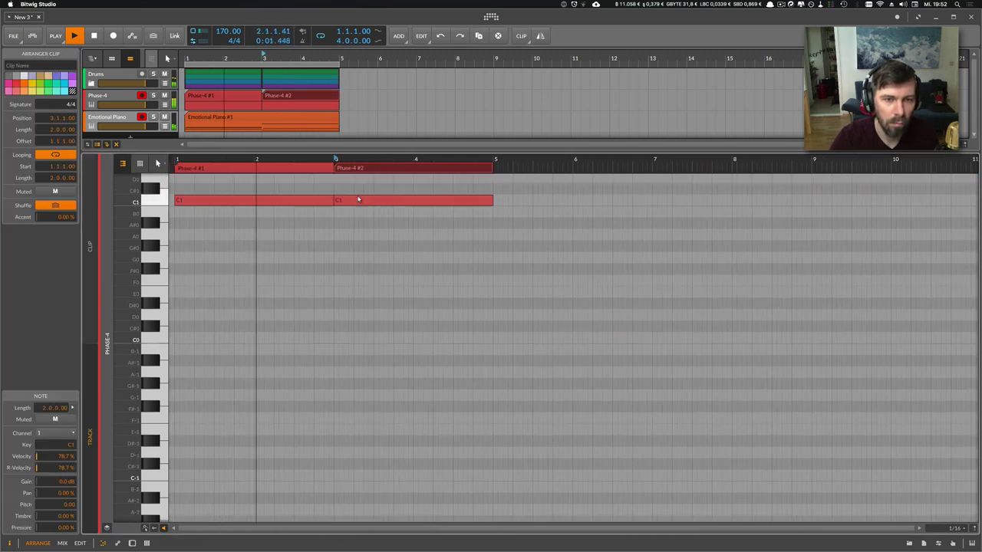
drag(357, 201, 356, 224)
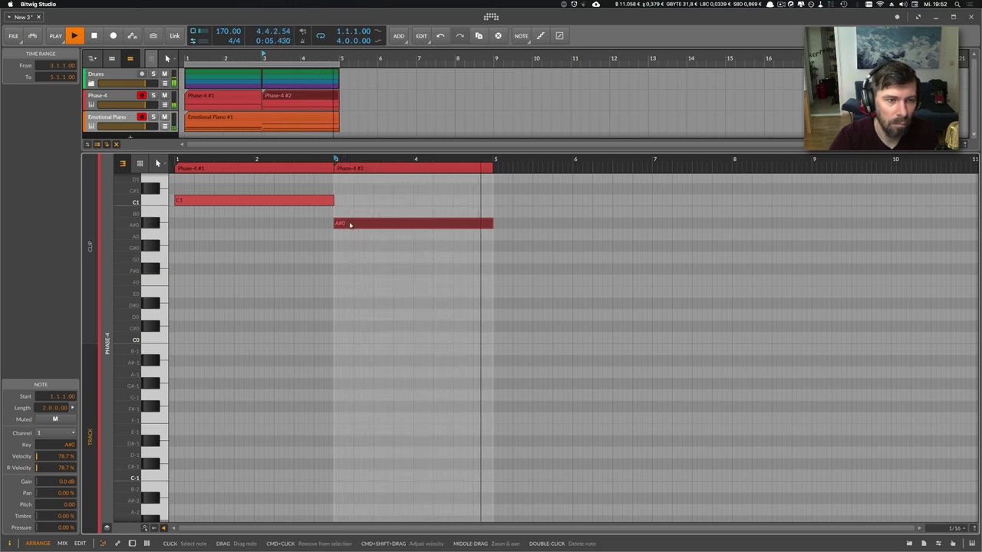
scroll(350, 224, up, 2)
scroll(349, 223, up, 5)
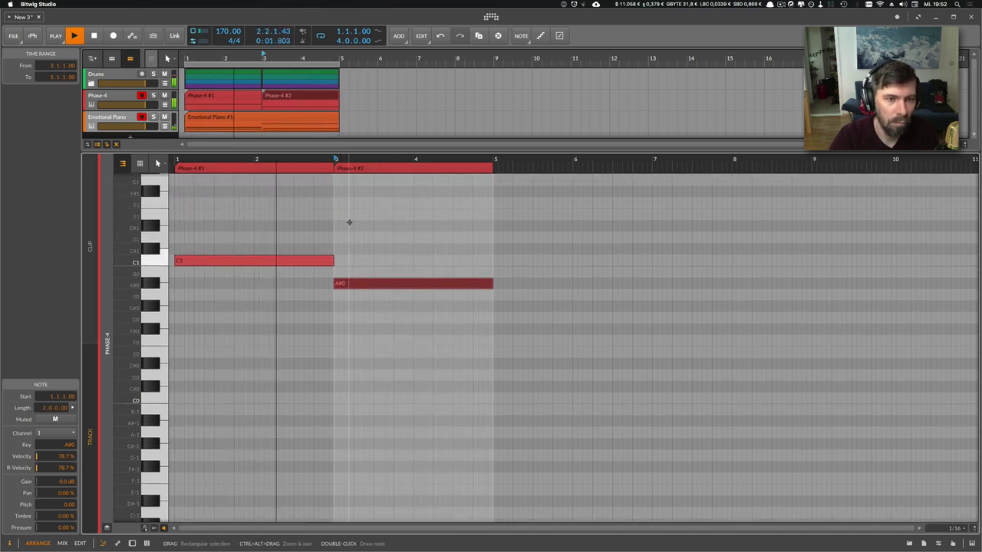
- Solo the Phase-4 track and, with playback stopped, raise the note in its first clip to F1
click(154, 96)
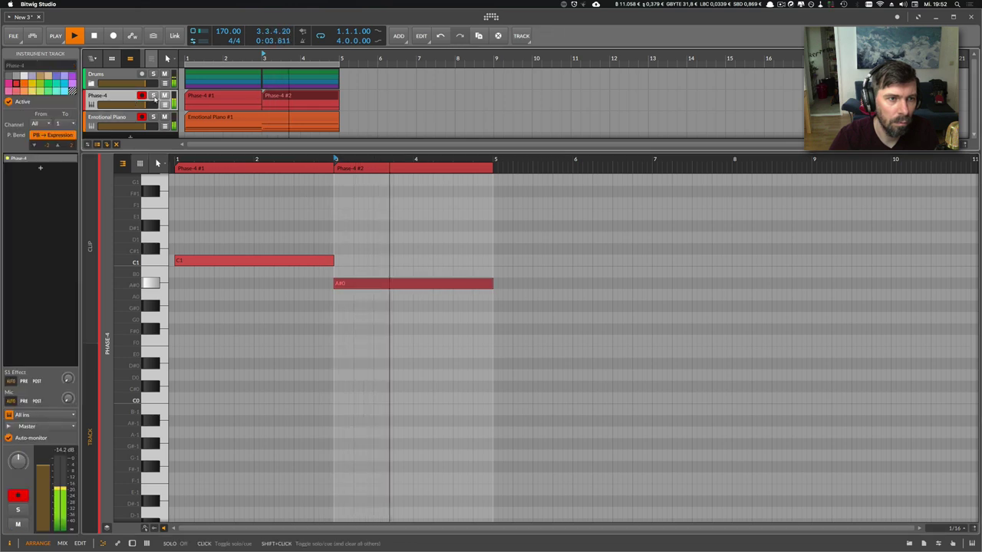
key(space)
click(230, 260)
key(Up)
key(Up)
key(Up)
key(Up)
key(Up)
key(Up)
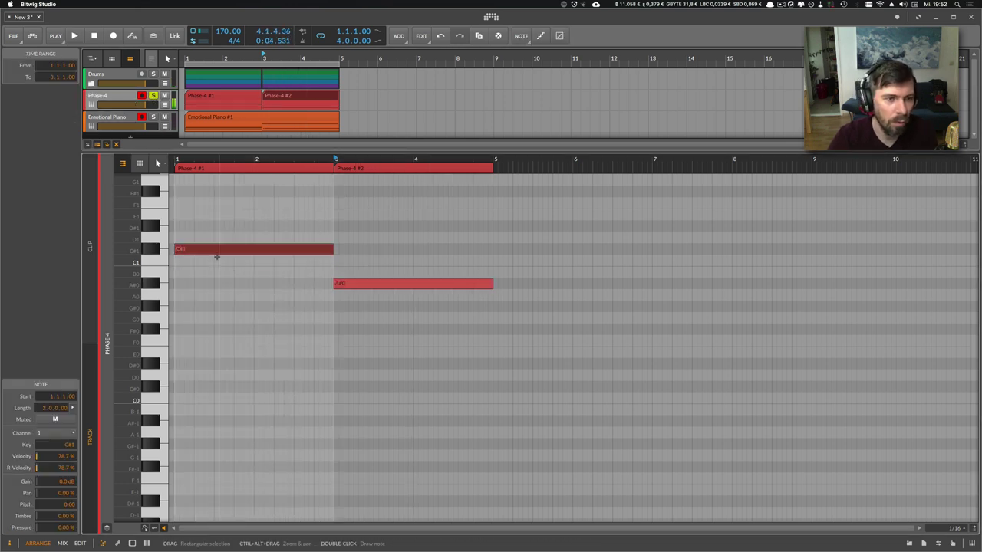
key(Down)
- Raise the note in the second Phase-4 clip to F1
click(361, 283)
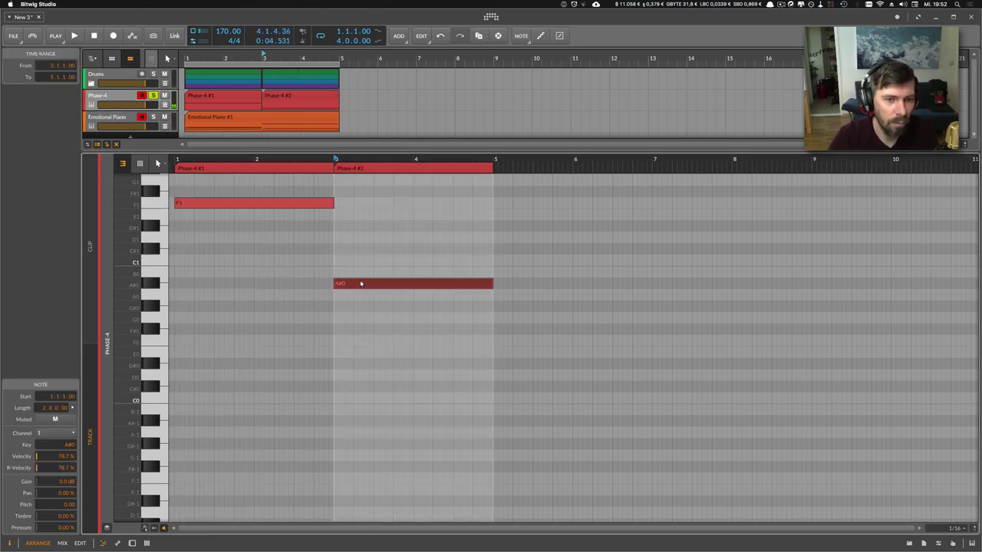
key(Up)
key(Up)
key(Up)
key(Up)
key(Up)
key(Up)
key(Up)
- Insert a Note Pitch Shifter before the Phase-4 synth and set it to +2 semitones
key(d)
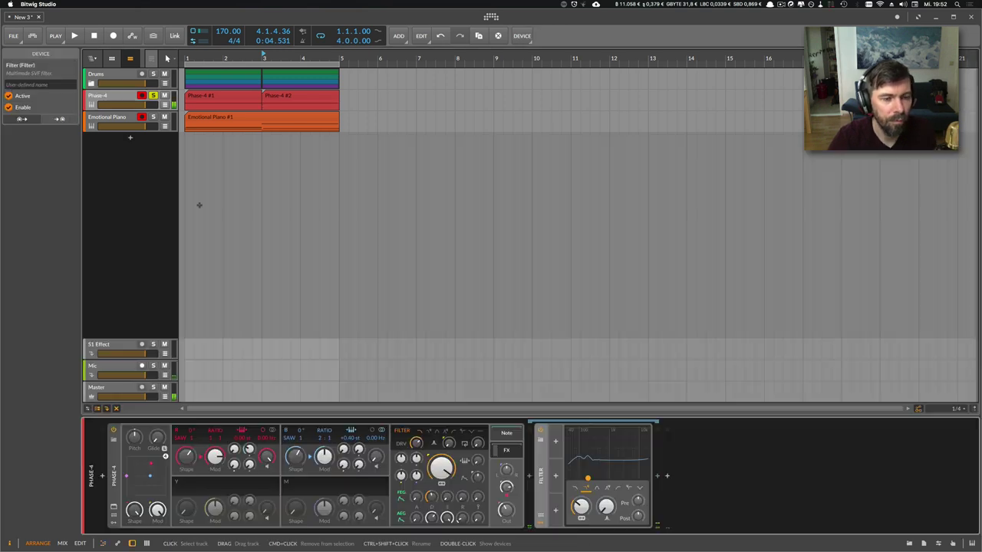
click(102, 476)
text(p)
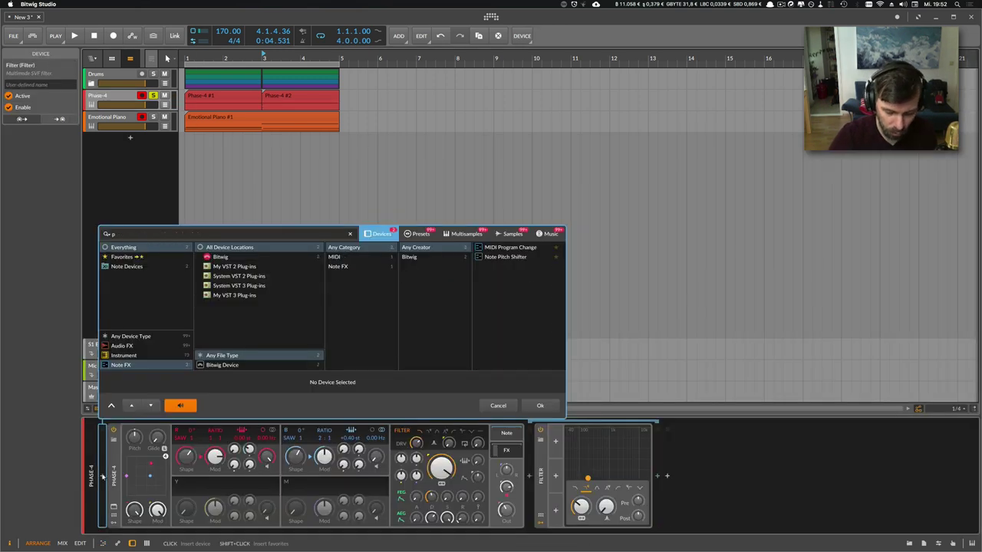
text(i)
double_click(506, 247)
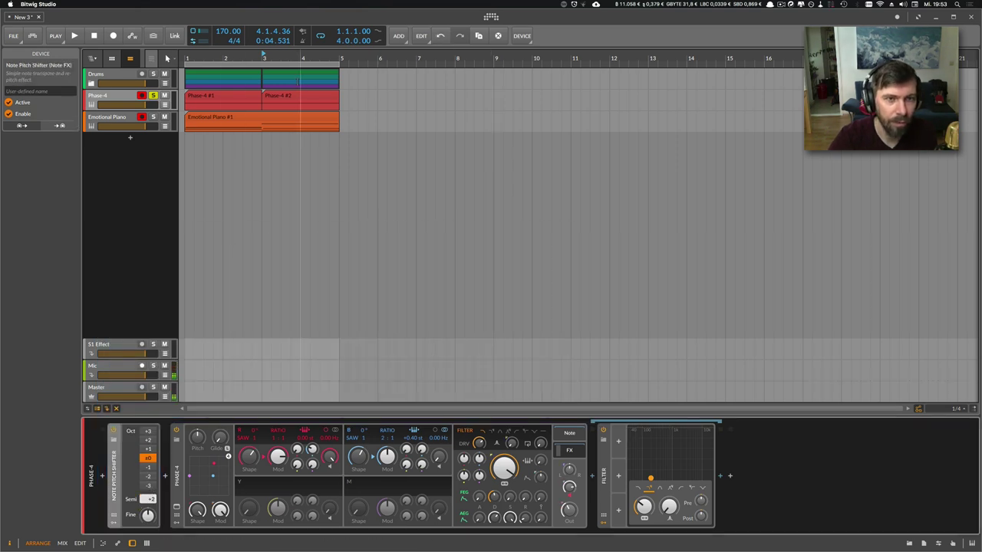
- Transpose the notes of both Phase-4 clips down two semitones to D#1
click(288, 96)
double_click(290, 96)
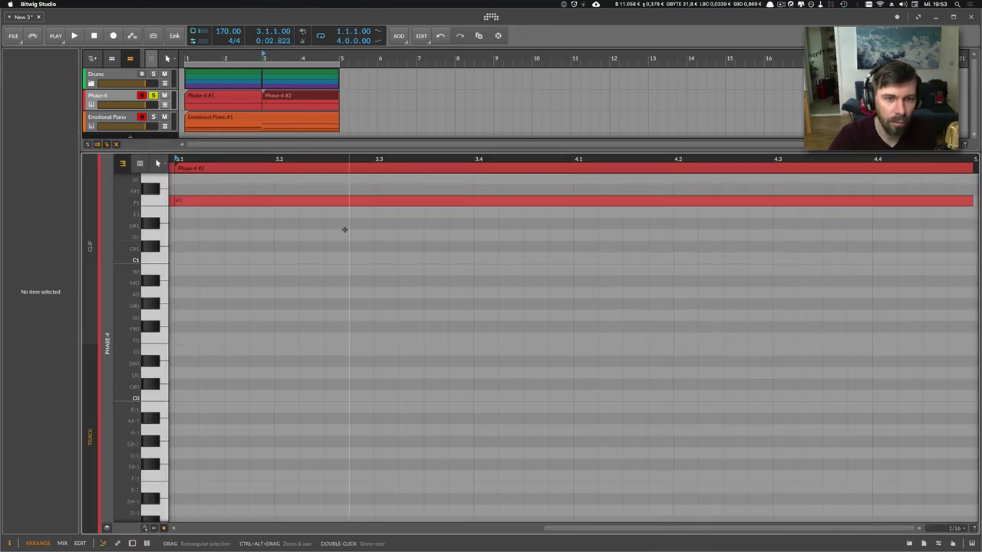
key(ctrl+a)
key(Down)
key(Down)
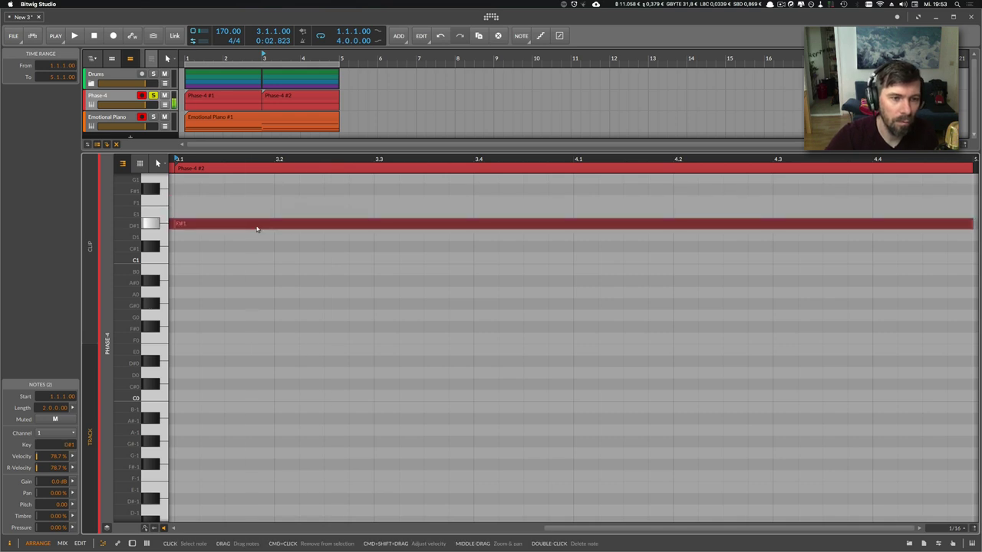
- Lower only the second Phase-4 clip's note to A#0 and play the loop from the beginning
key(space)
click(215, 229)
drag(215, 230, 212, 280)
key(space)
drag(200, 159, 222, 157)
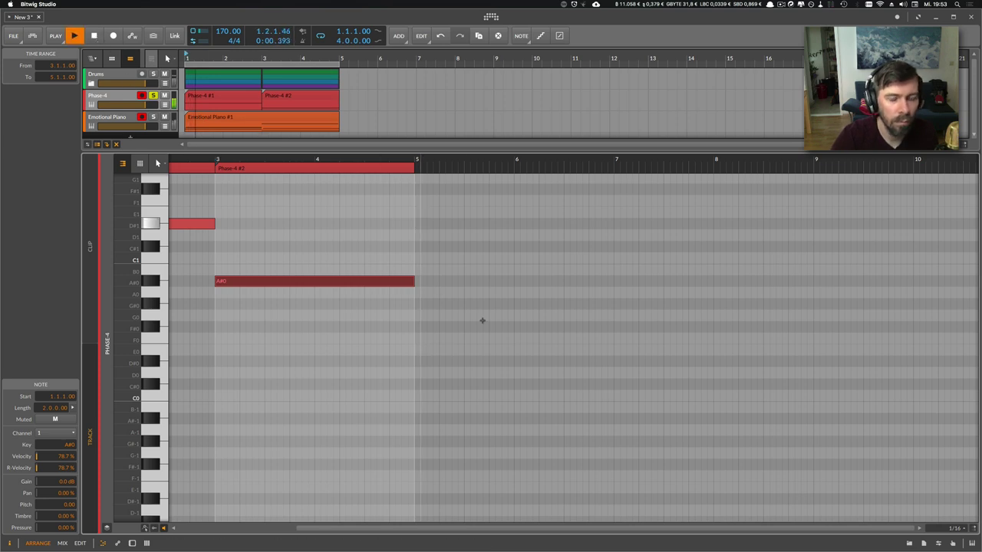
key(space)
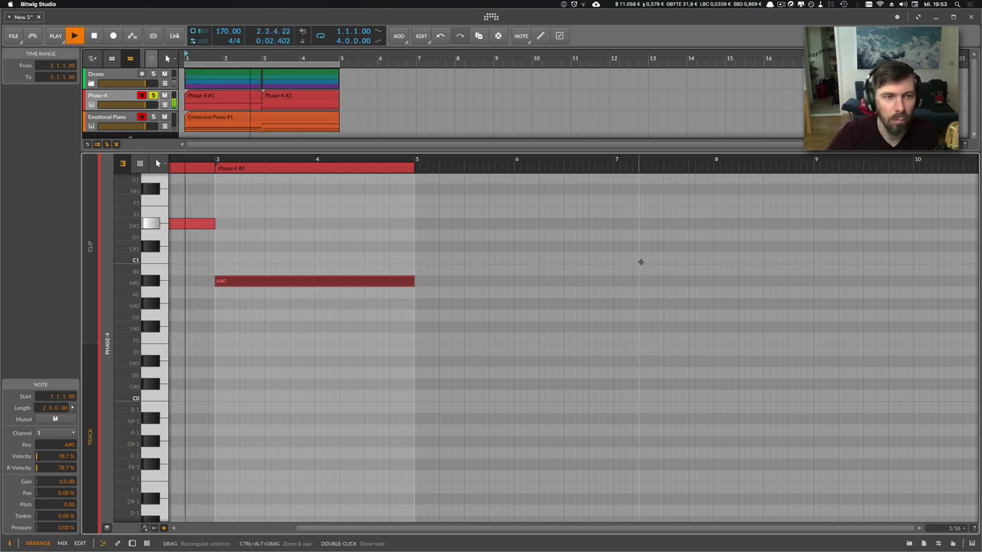
- Solo the Emotional Piano track alongside Phase-4, show its device chain, and disarm recording on the Phase-4 track
click(153, 117)
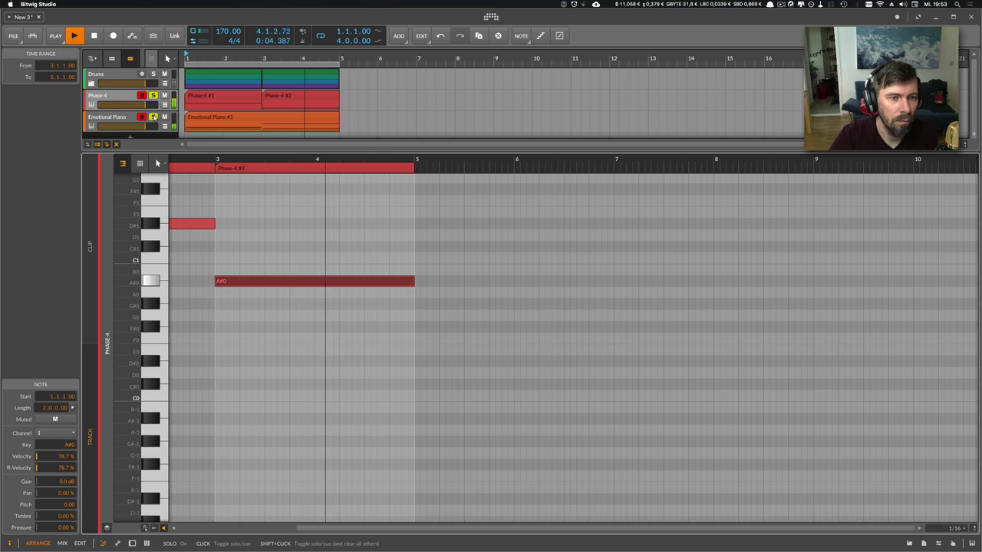
key(d)
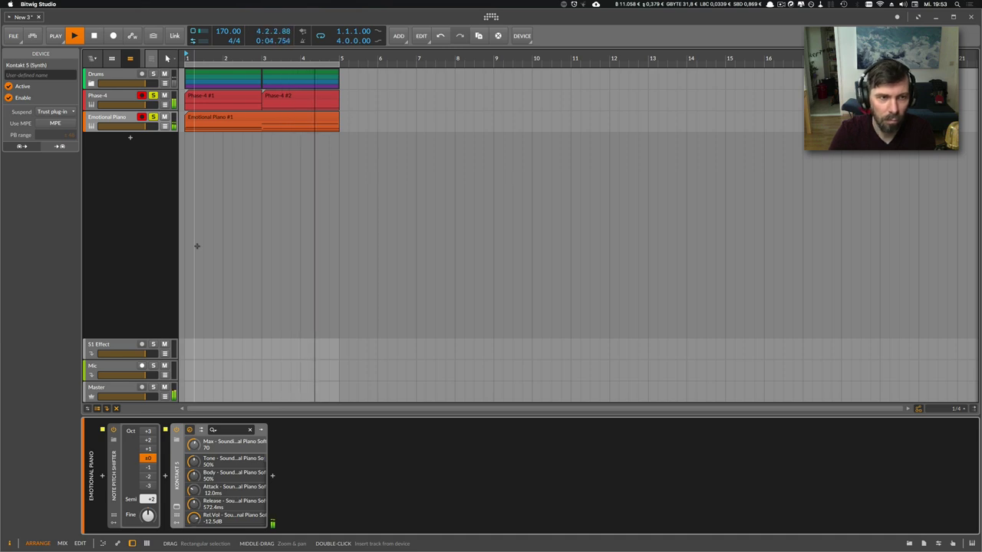
click(142, 95)
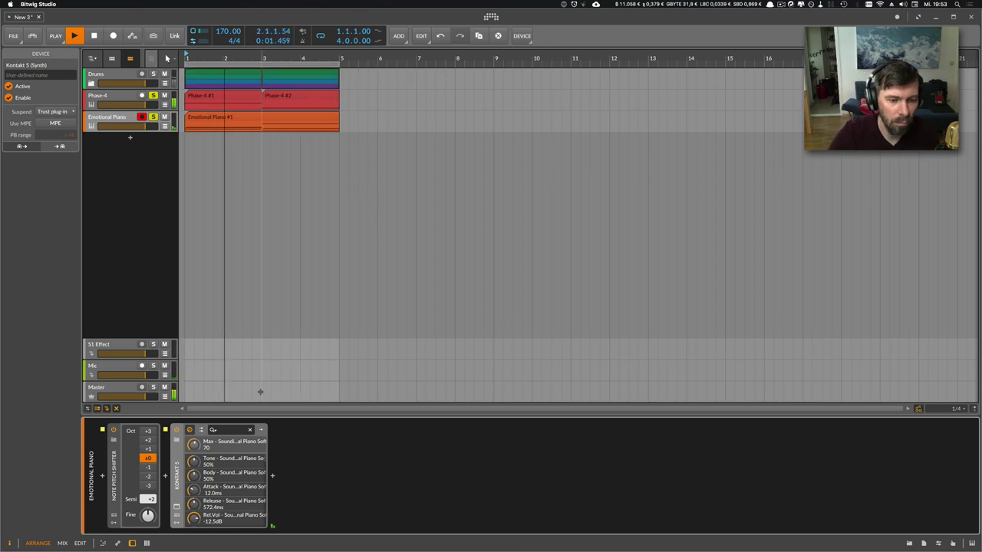
- Insert a Reverb device after Kontakt 5 on the Emotional Piano track
click(271, 477)
text(rever)
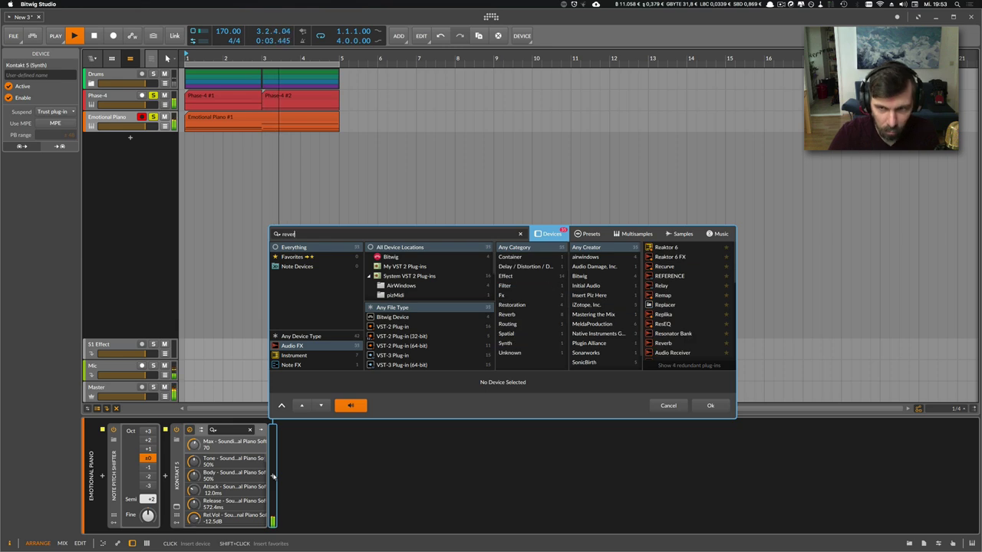
key(Up)
key(Return)
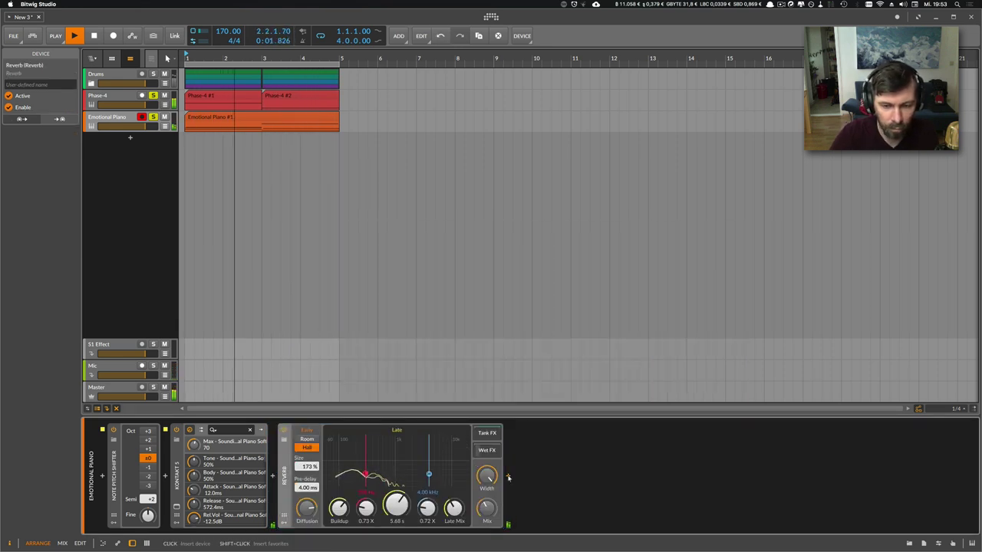
- Insert a Delay-2 device after the Reverb on the piano track and increase its detune
click(507, 477)
text(delay)
key(Down)
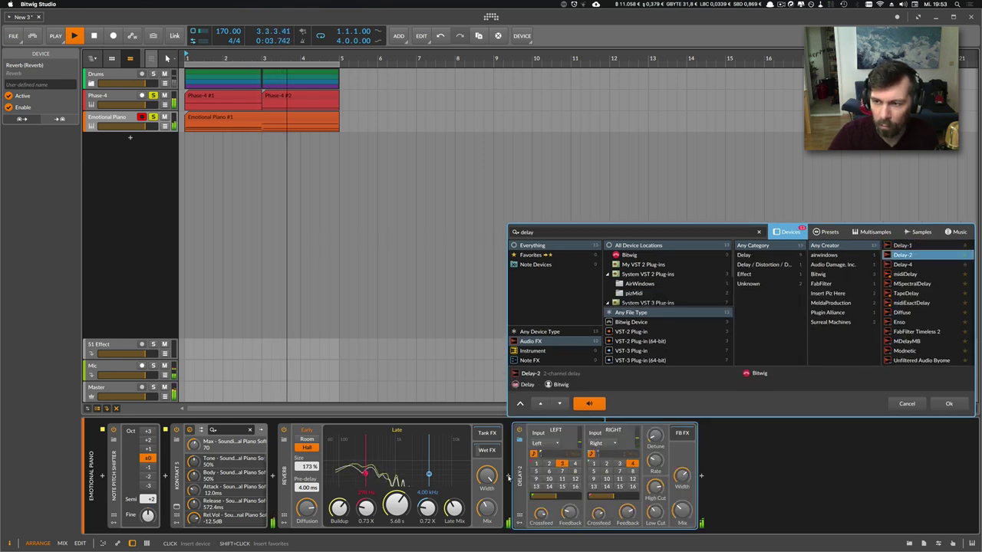
key(Return)
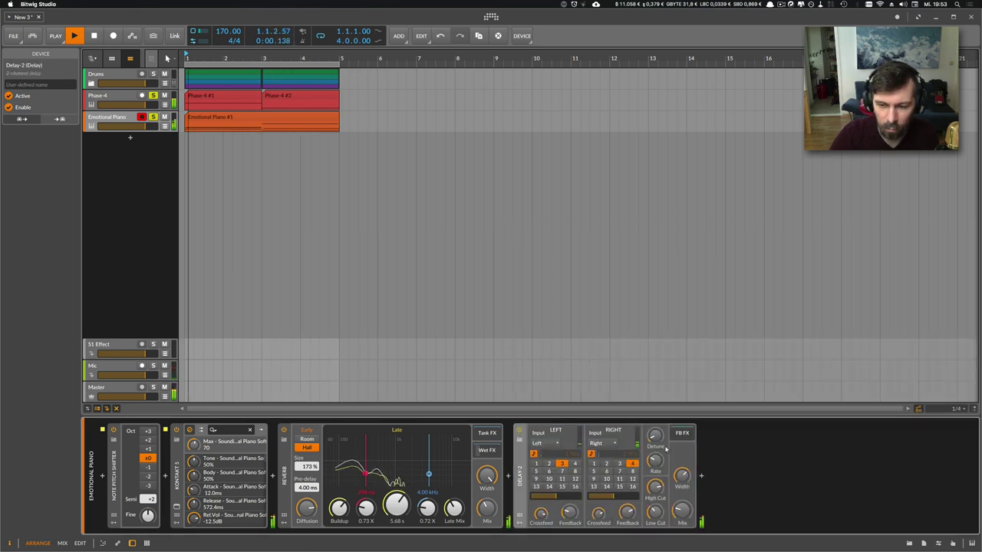
drag(655, 437, 655, 428)
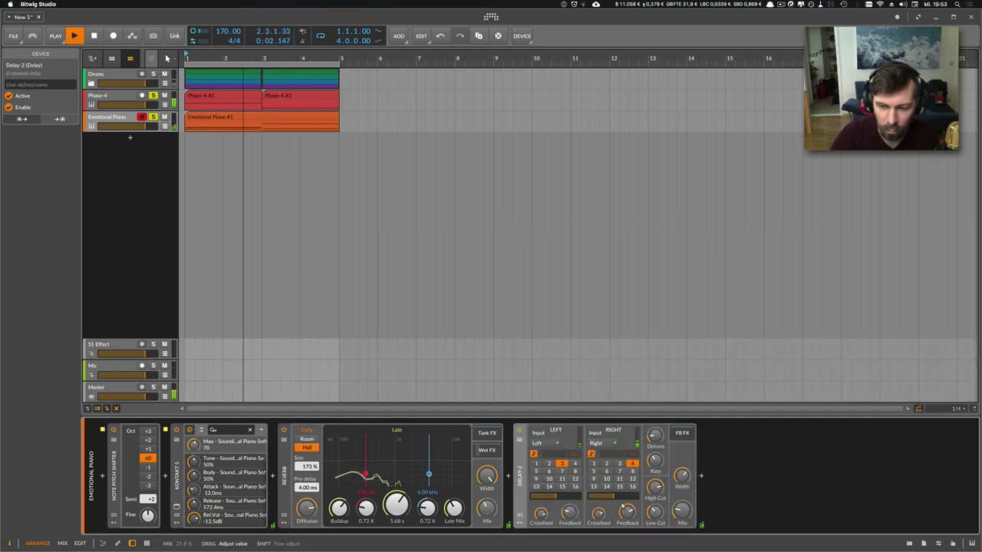
- In the EQ-2 of the reverb's Wet FX chain, set the high frequency to 2.04 kHz with Q 0.40, and adjust the reverb mix
click(486, 450)
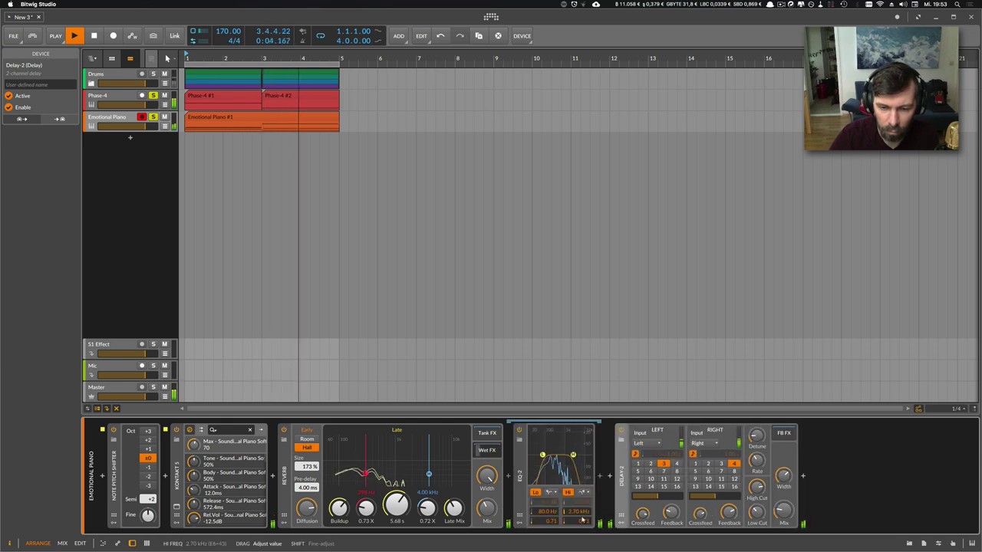
mouse_move(583, 520)
mouse_down()
mouse_move(583, 538)
mouse_move(580, 519)
mouse_up()
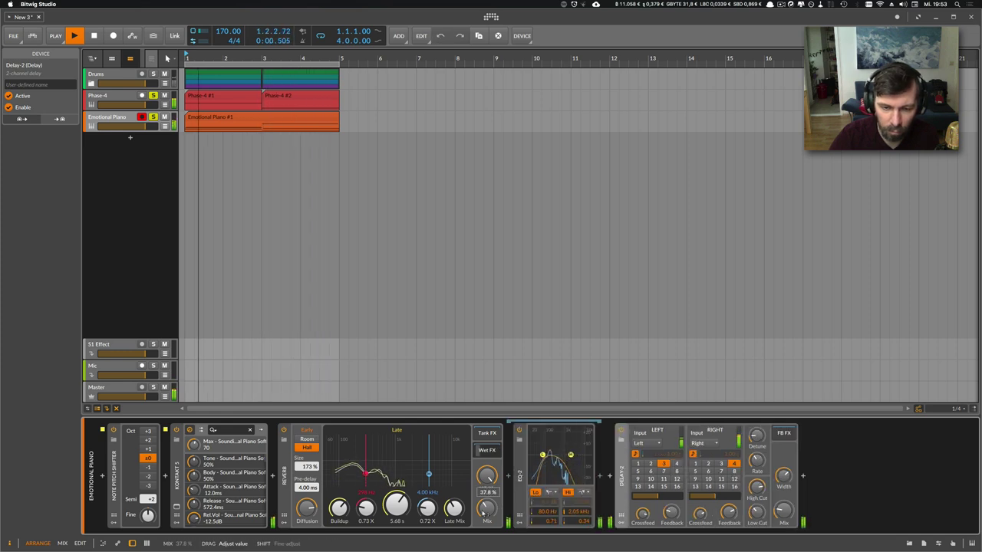
drag(459, 512, 459, 498)
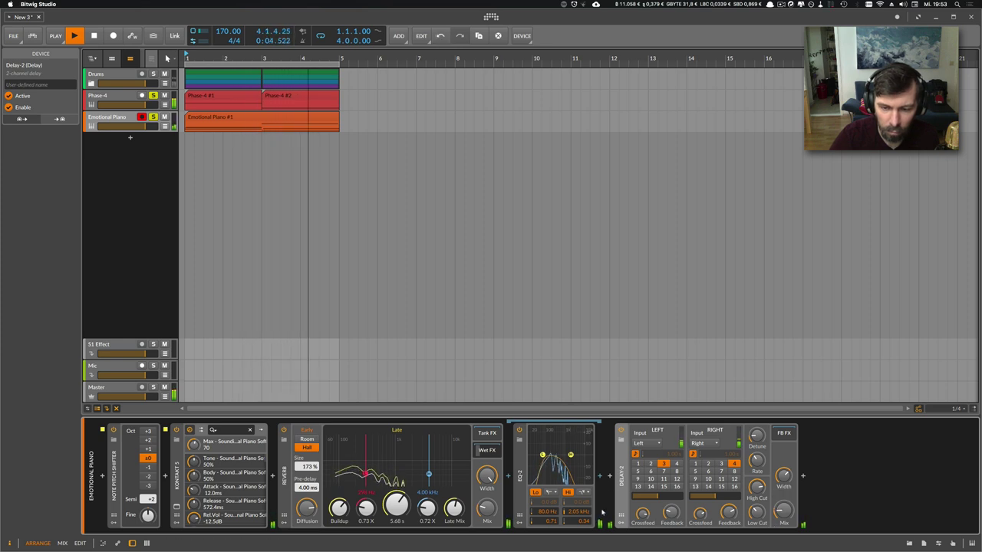
drag(579, 511, 583, 523)
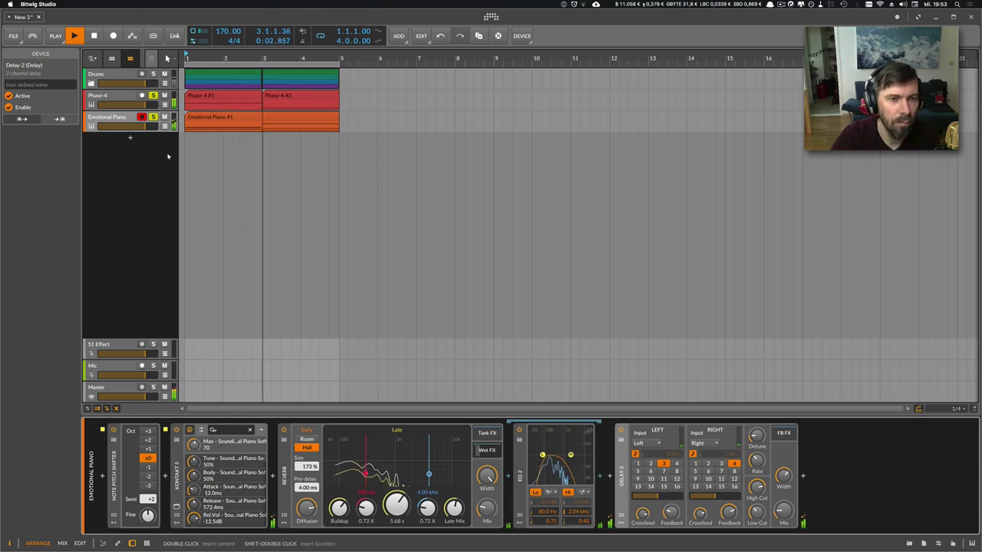
- On the Phase-4 track, raise the cutoff frequency of the Filter device after the synth
click(123, 100)
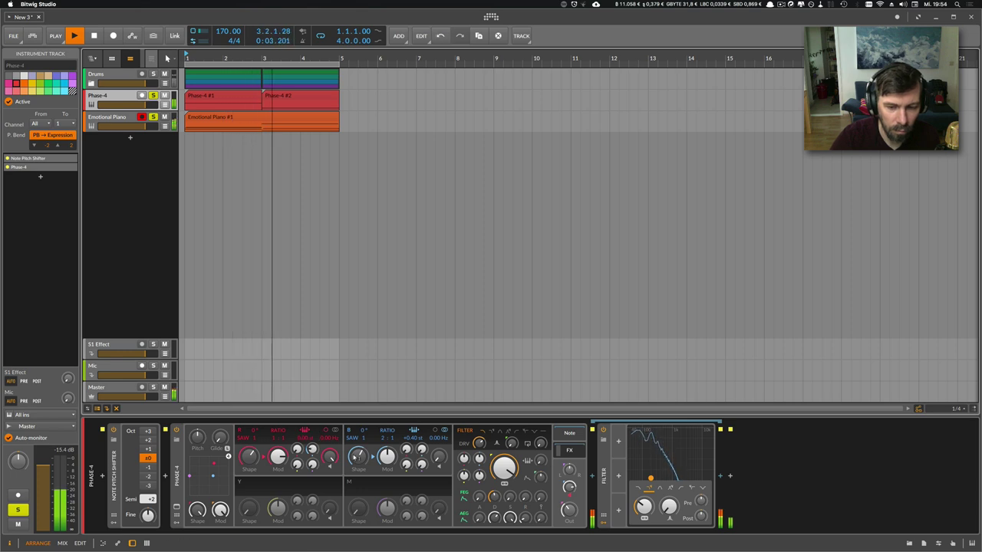
drag(644, 505, 645, 497)
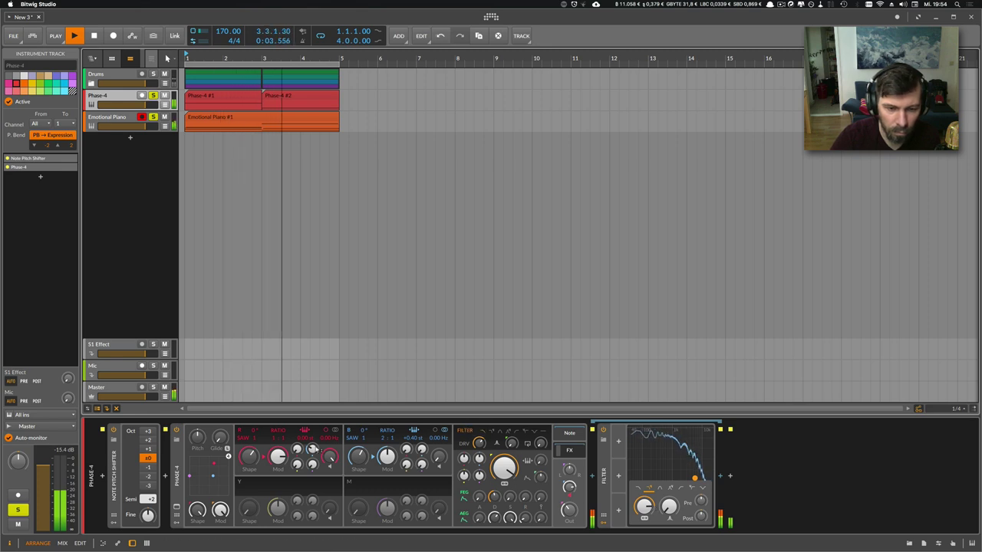
- On Phase-4's red oscillator, fine-tune a modulation source amount and raise the Shape
drag(312, 449, 312, 446)
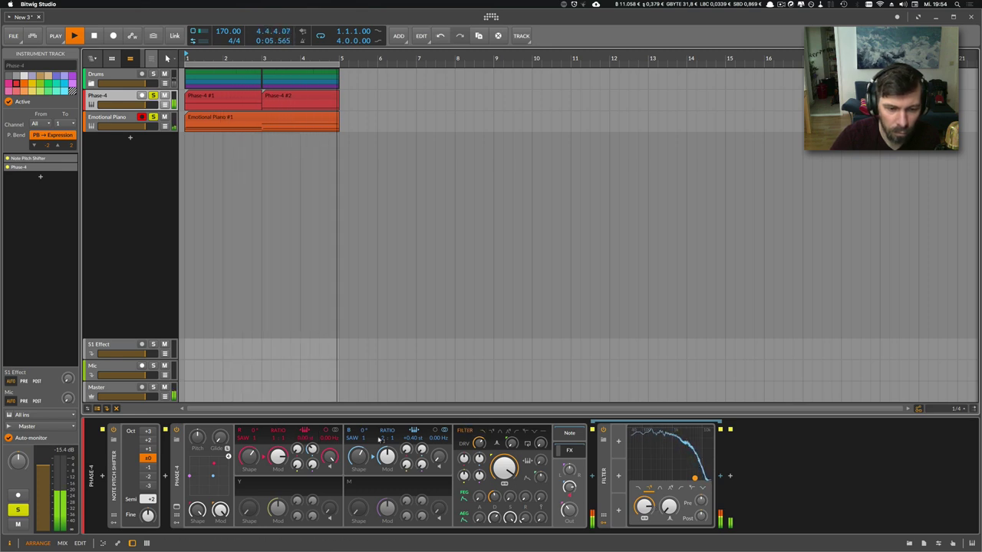
drag(312, 449, 312, 448)
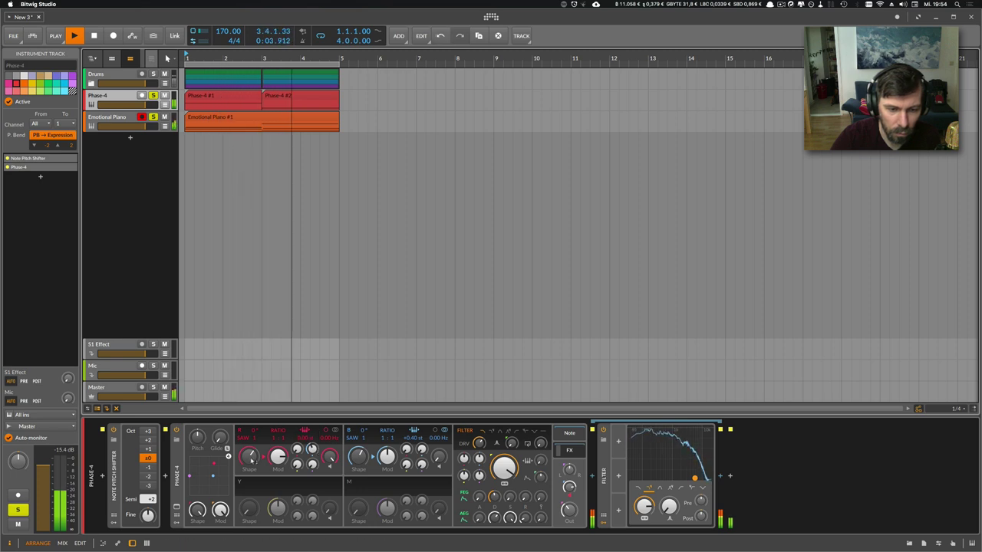
drag(249, 456, 250, 421)
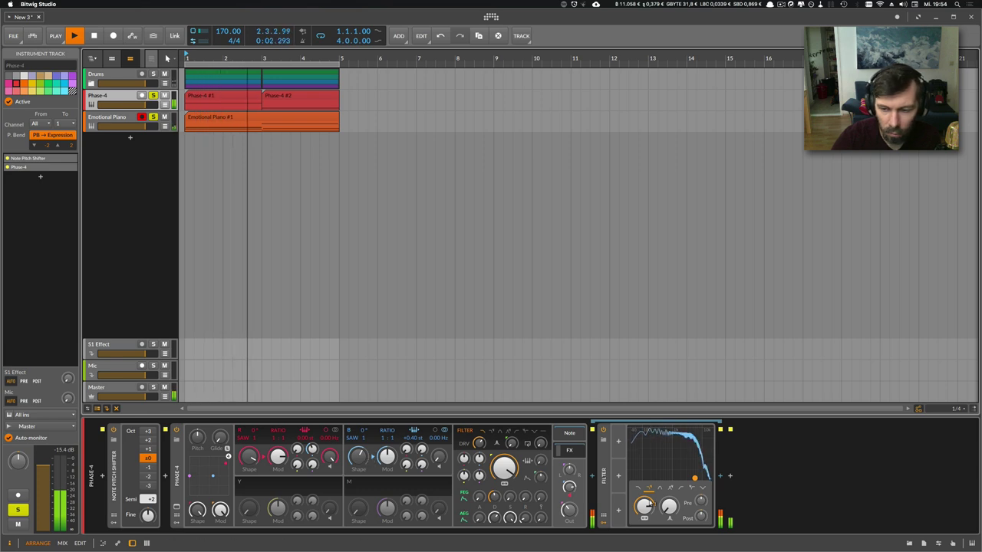
- Lower the cutoff of the Filter device after Phase-4 and unsolo the Emotional Piano and Phase-4 tracks
drag(648, 503, 643, 484)
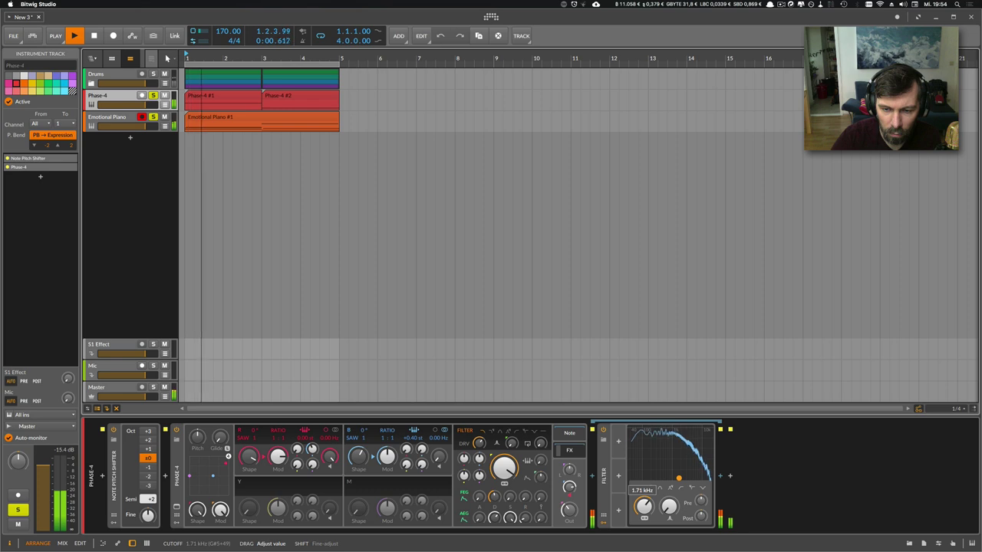
click(153, 117)
click(152, 96)
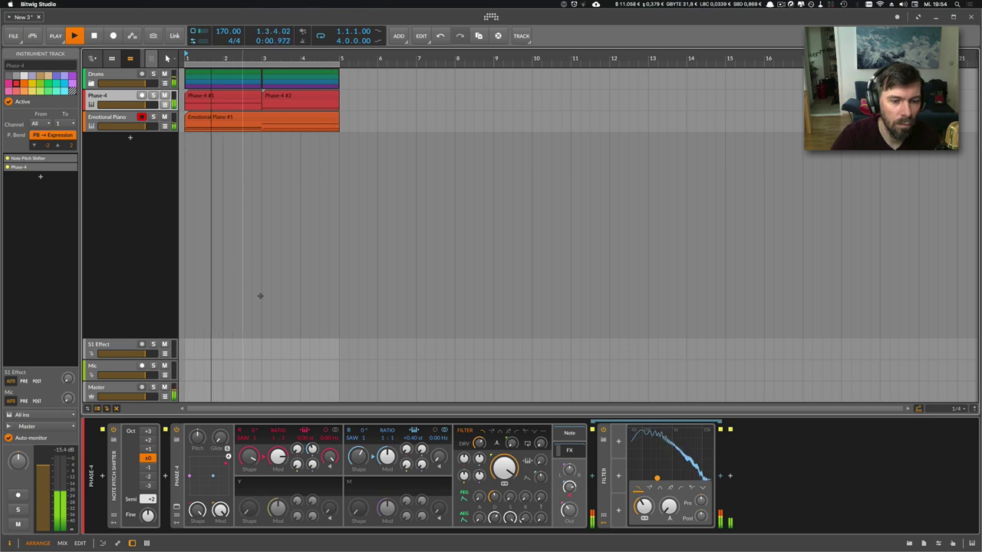
drag(644, 506, 644, 514)
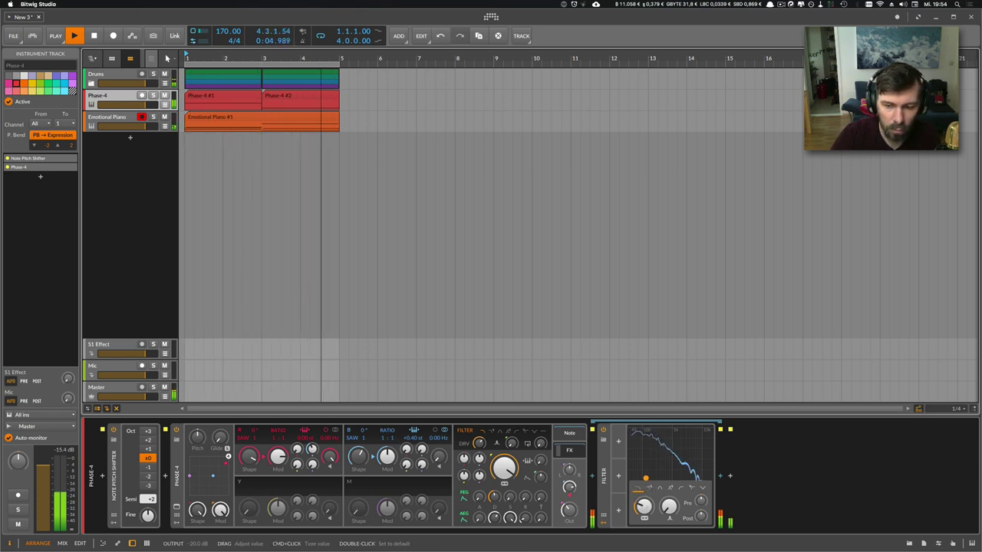
- Stop playback, duplicate the Emotional Piano track and delete the copied clip from the duplicate
click(214, 122)
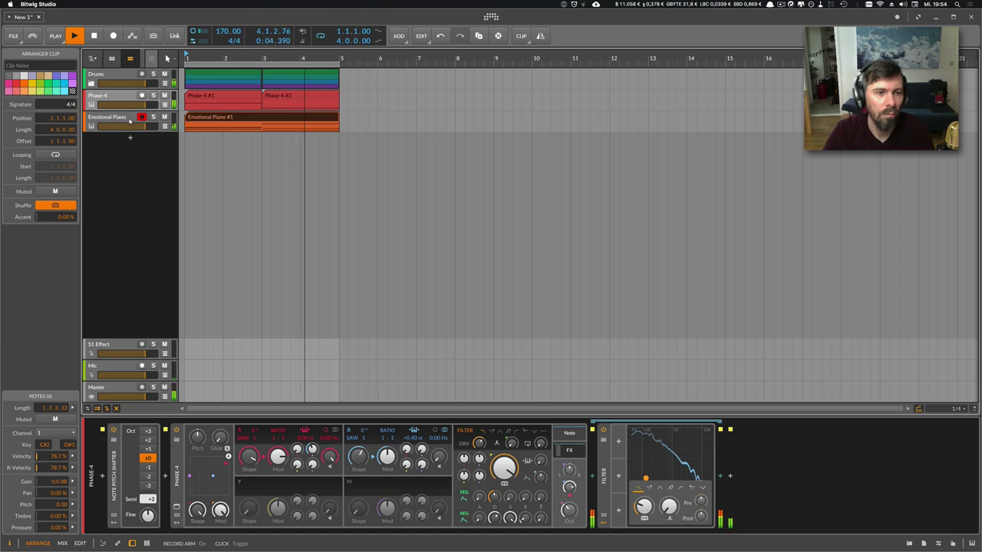
key(space)
click(127, 123)
key(super+d)
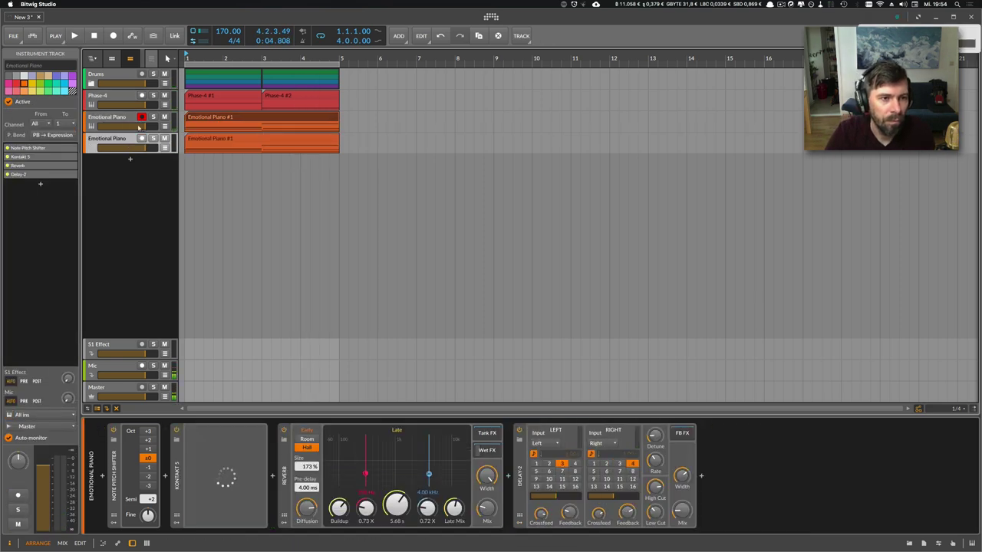
click(204, 140)
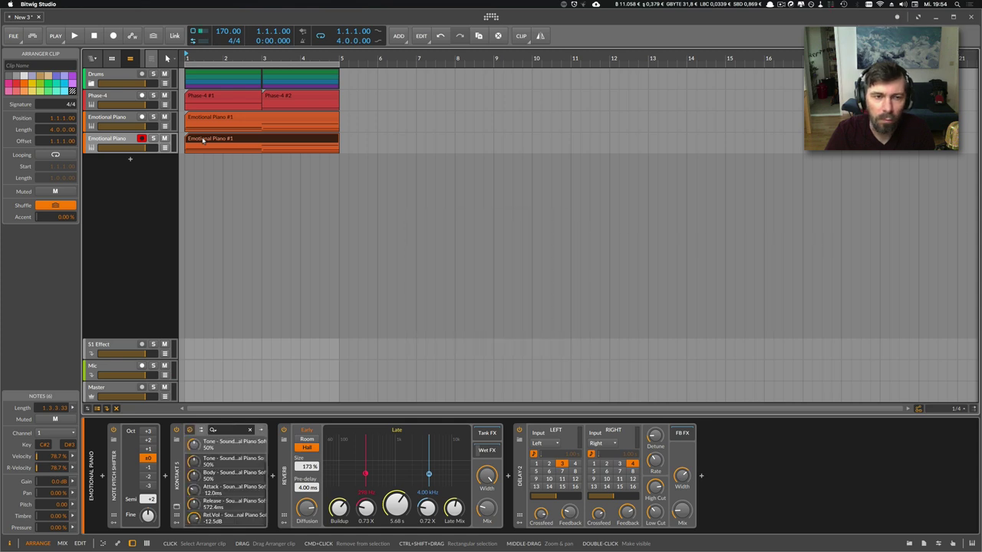
key(Delete)
- Duplicate the drum, Phase-4 and Emotional Piano clips after bar 4 and extend the arranger loop to eight bars
drag(227, 60, 227, 83)
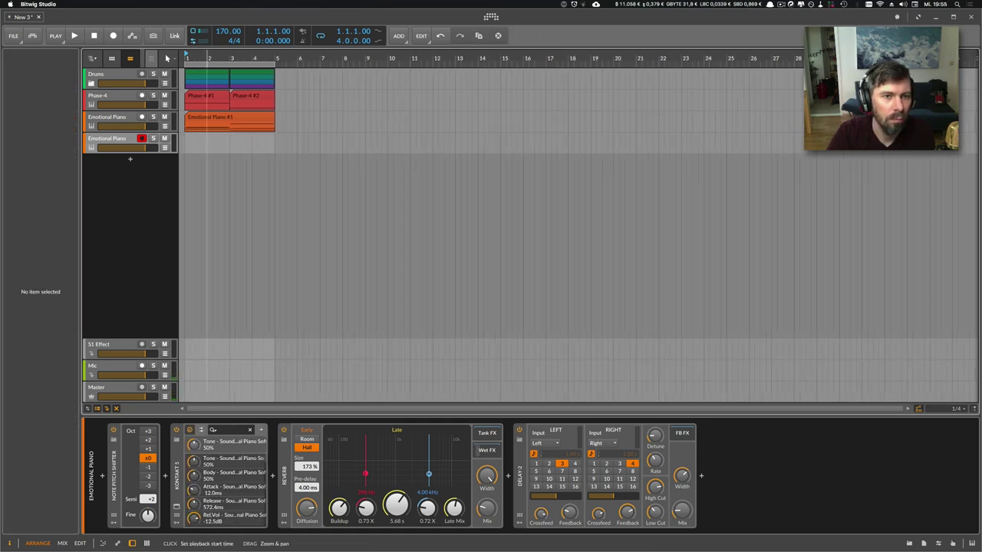
drag(294, 73, 219, 82)
key(super+d)
drag(289, 100, 207, 97)
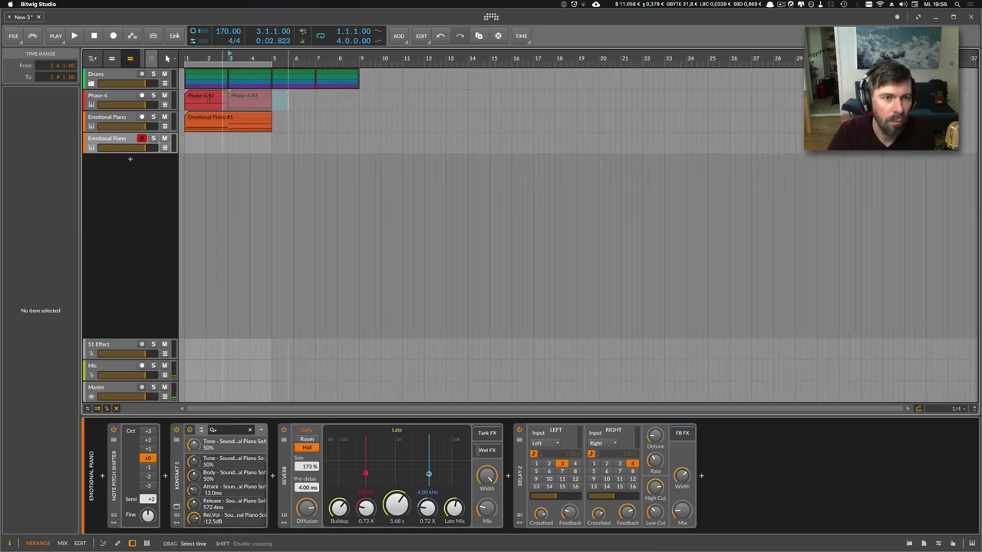
click(201, 97)
drag(280, 94, 189, 128)
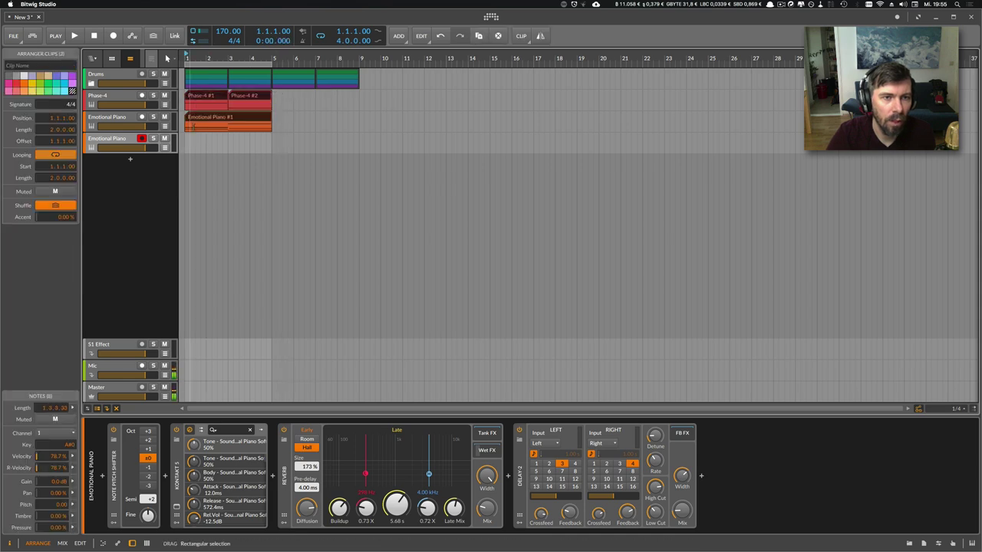
key(super+d)
drag(270, 67, 352, 70)
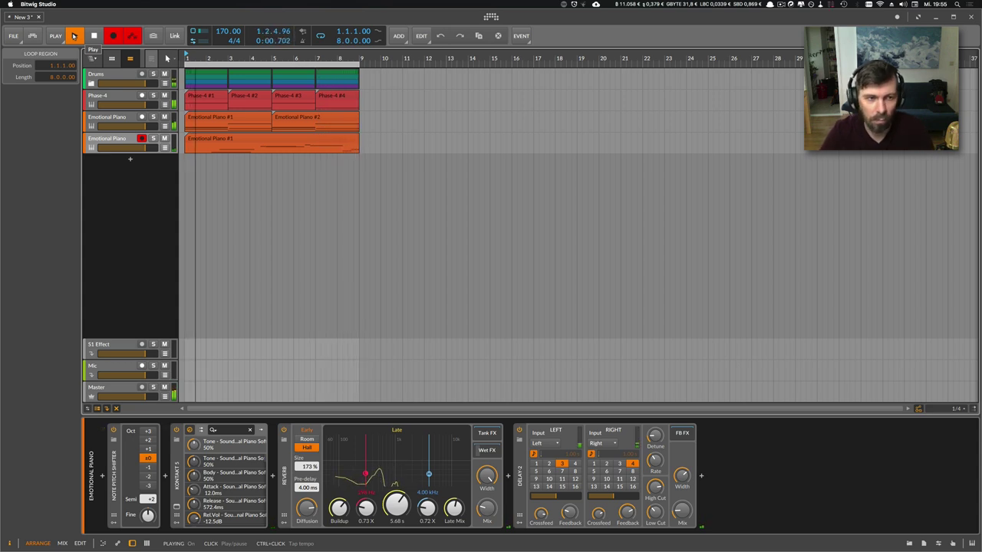
- Turn off recording, open the newly recorded clip on the second Emotional Piano track and select all its notes
click(113, 35)
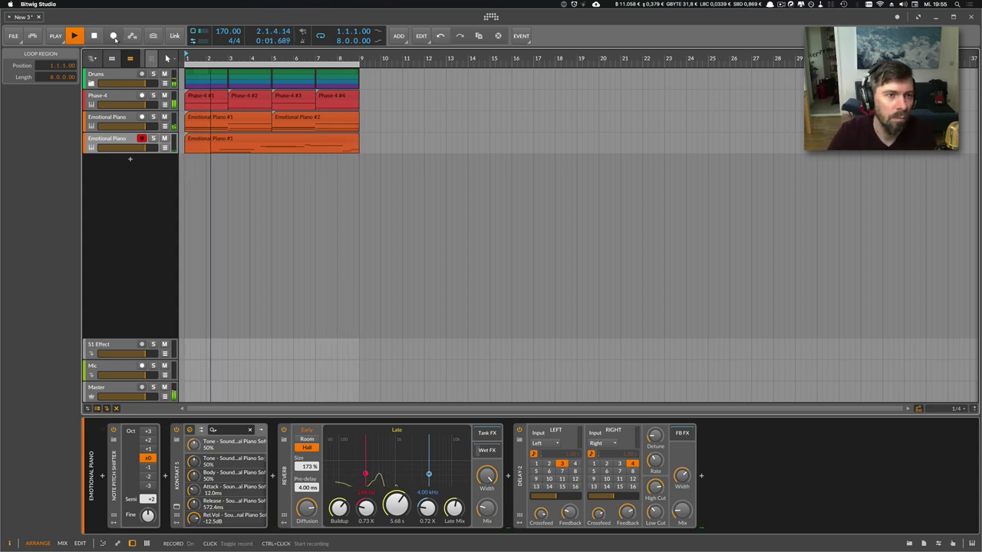
double_click(224, 140)
key(super+a)
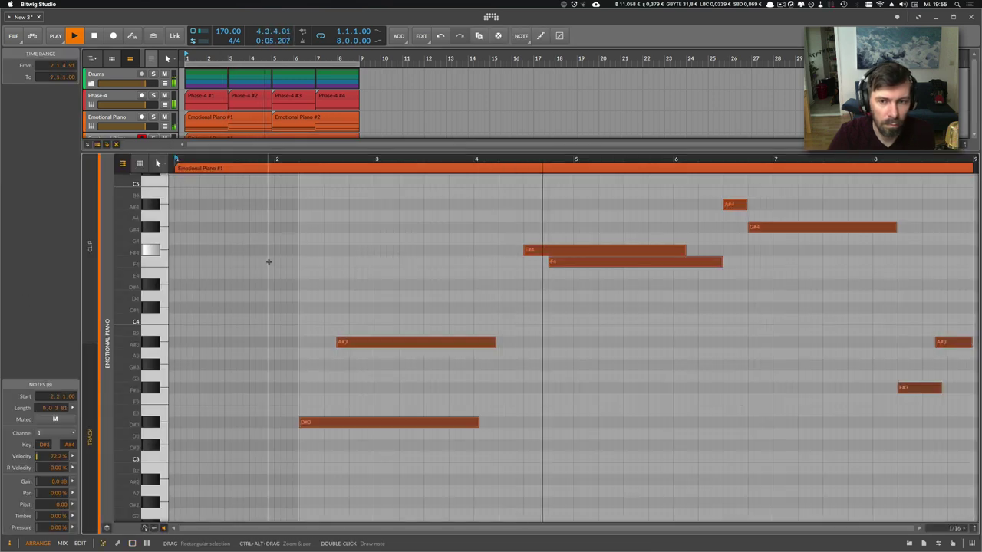
- Enlarge the arranger area and expand the Drums group to show its individual tracks
drag(222, 152, 222, 304)
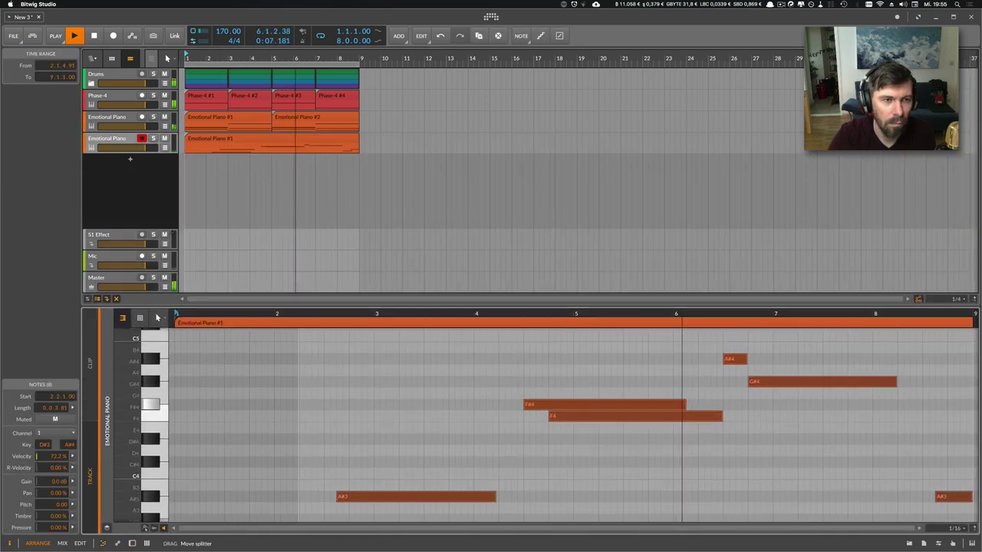
click(115, 80)
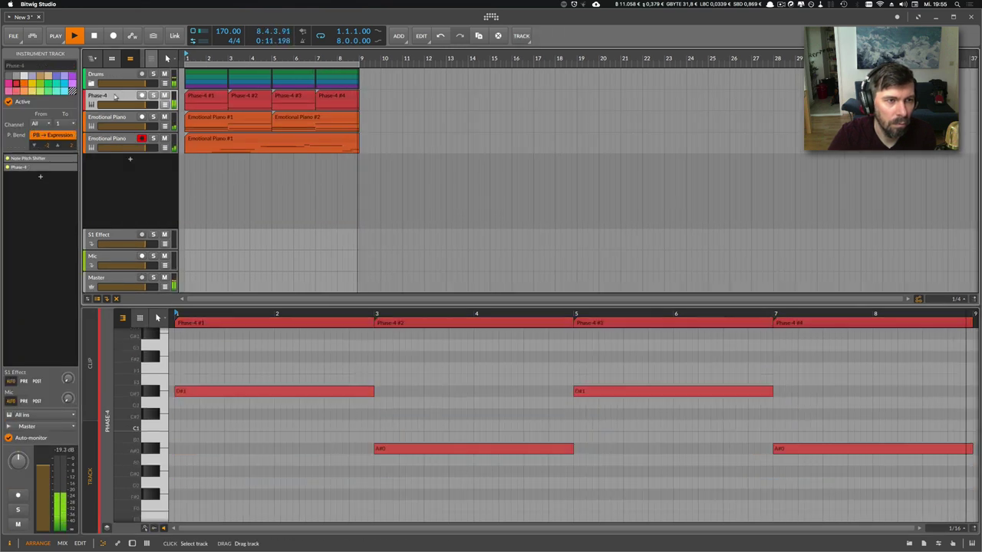
double_click(113, 79)
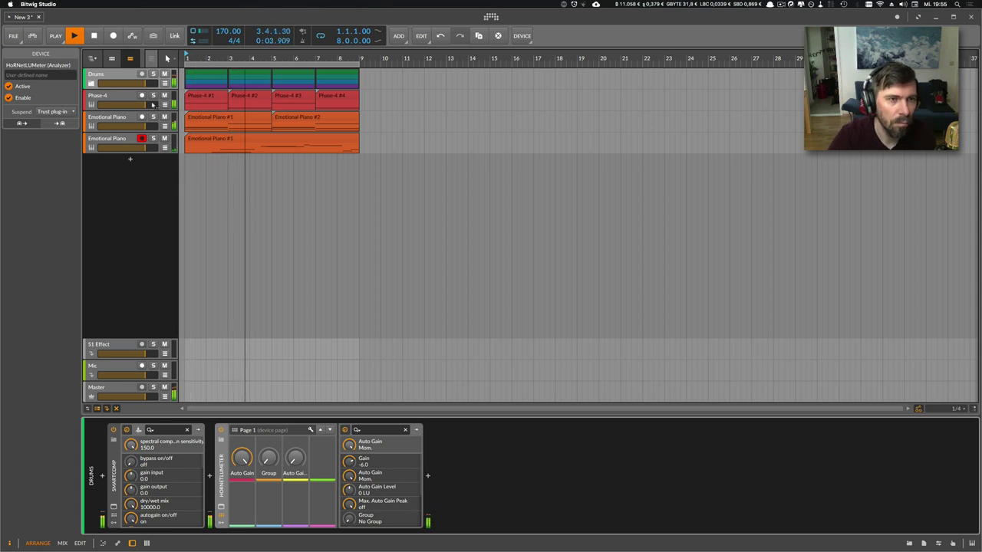
click(93, 82)
- Delete the repeated 18_Hats&Perc clips and extend the first one across all eight bars
click(208, 162)
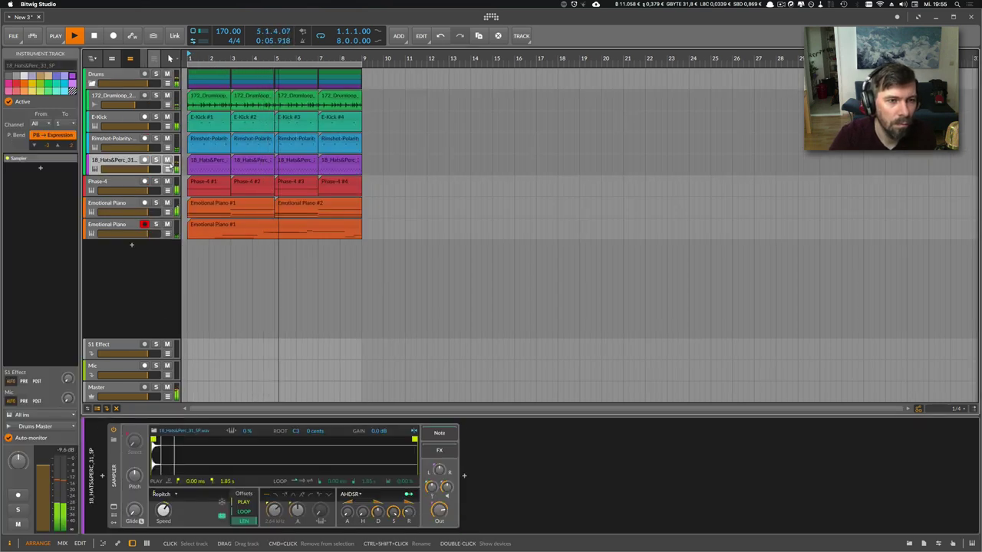
click(208, 162)
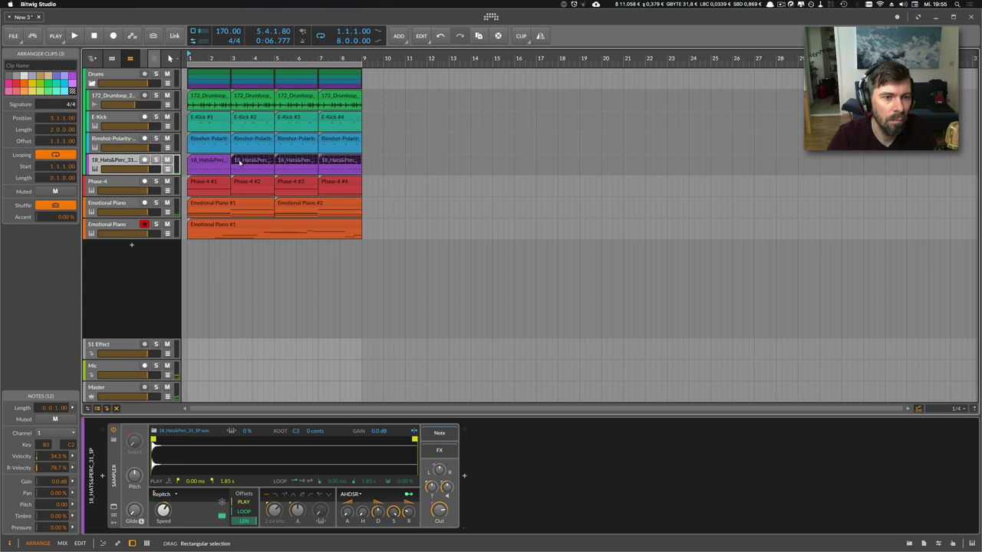
key(Delete)
drag(229, 170, 361, 170)
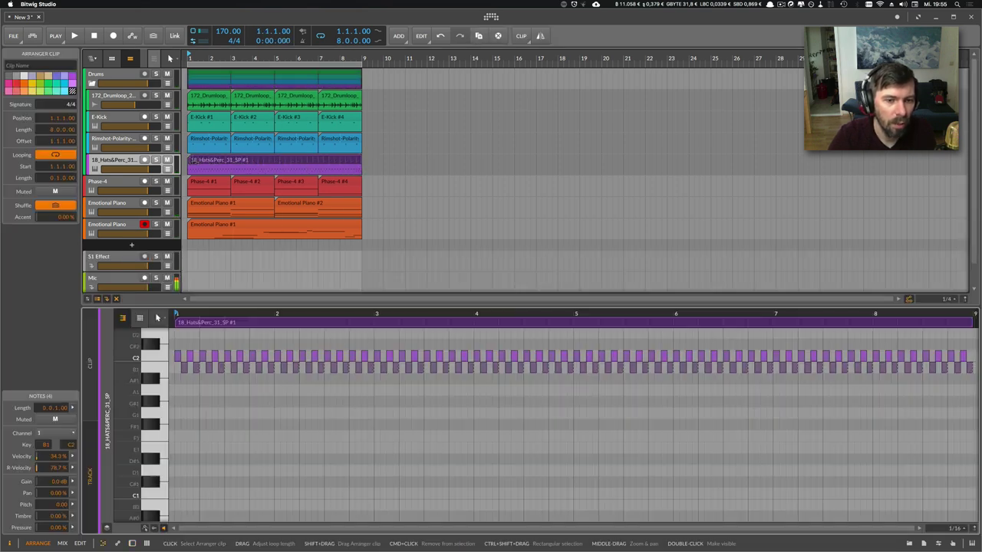
- Open the 18_Hats&Perc clip, double its loop length to two beats and copy the first beat's four notes into the second
double_click(193, 161)
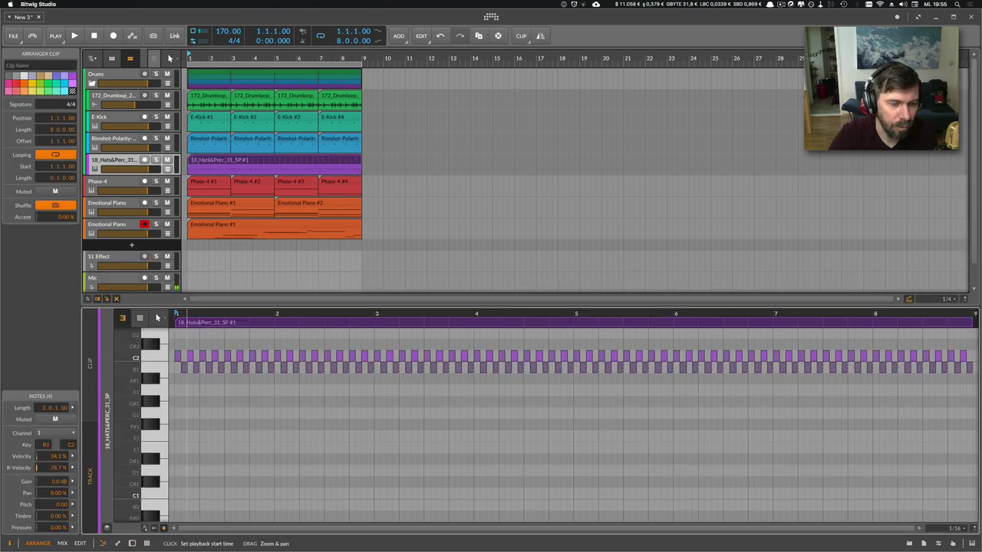
drag(186, 314, 250, 314)
click(241, 351)
click(243, 368)
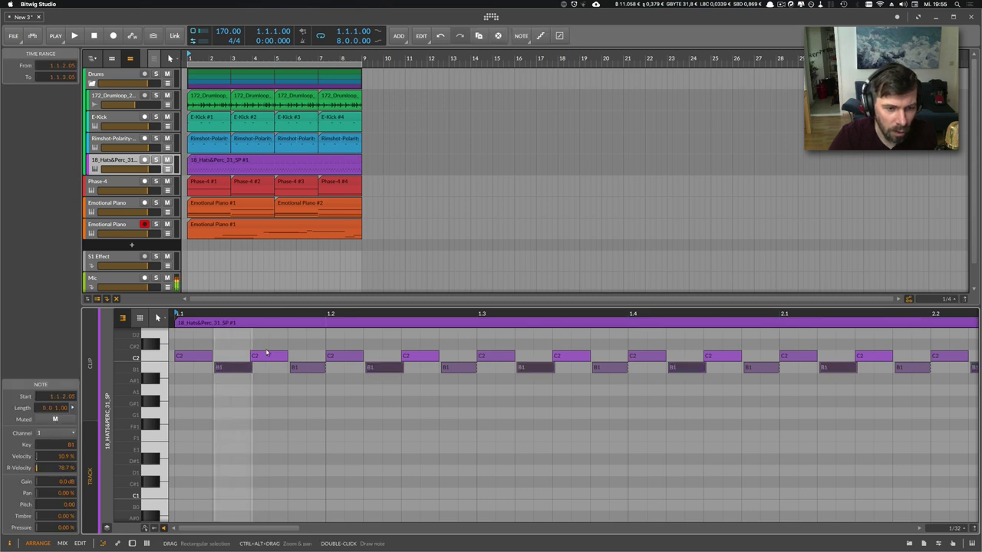
drag(325, 326, 475, 331)
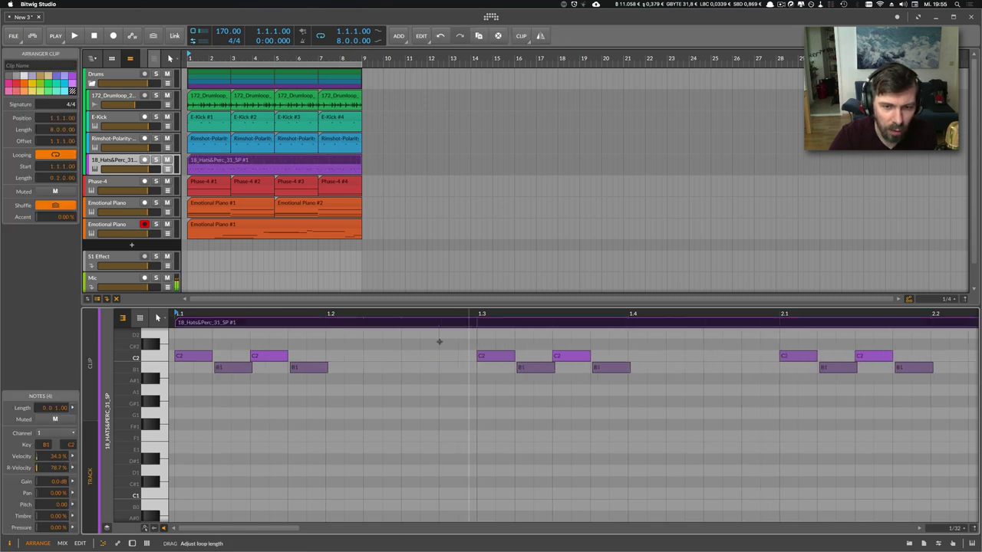
click(383, 364)
drag(325, 391, 365, 369)
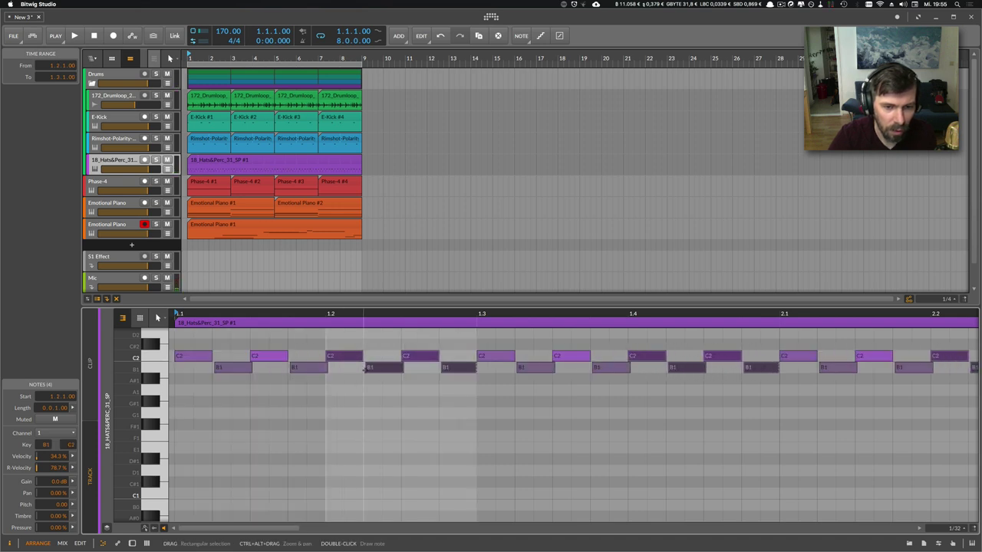
- Vary the B1 hat velocities, with about 2.3% at 1.2.2, 10.2% at 1.2.4 and 6.3% at 1.1.2, and start playback
click(368, 368)
click(164, 528)
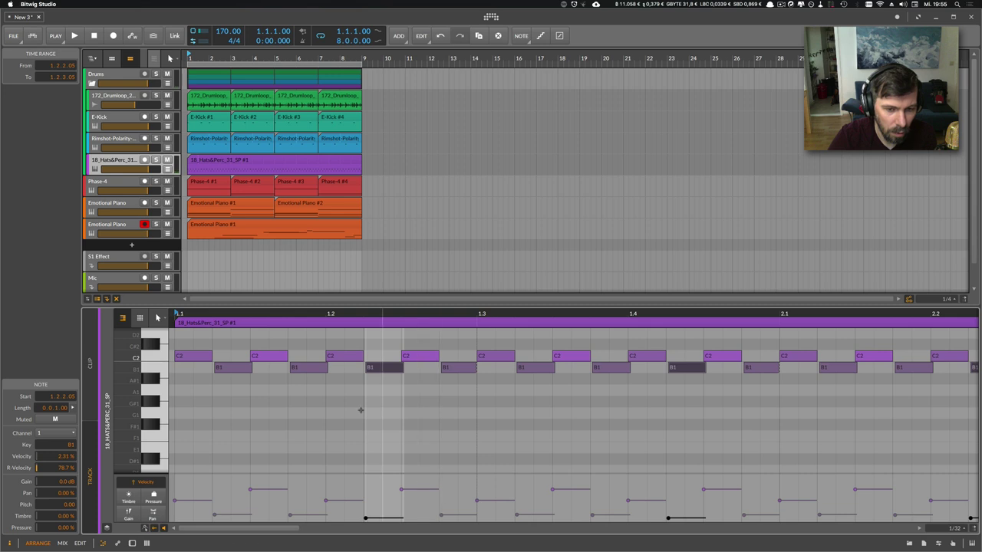
click(444, 514)
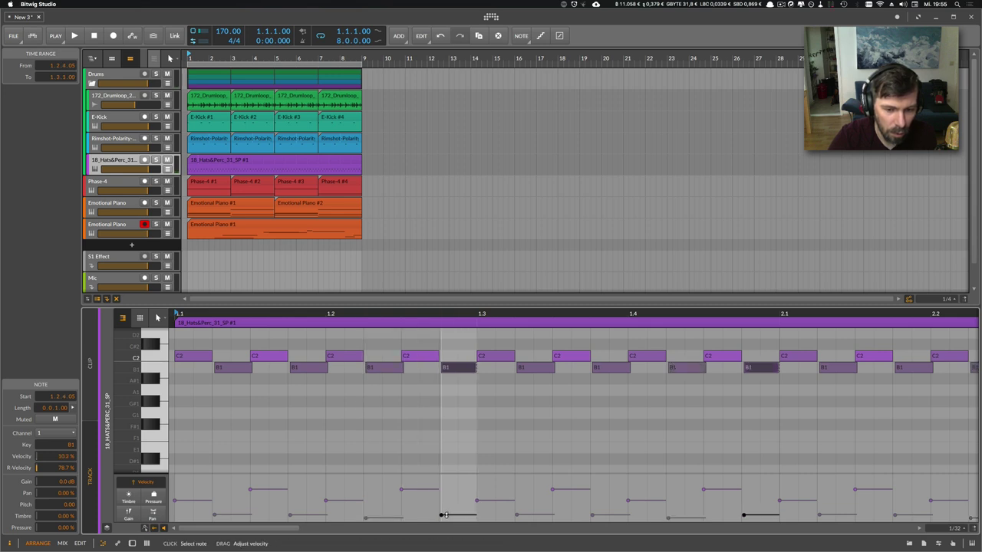
click(244, 513)
key(space)
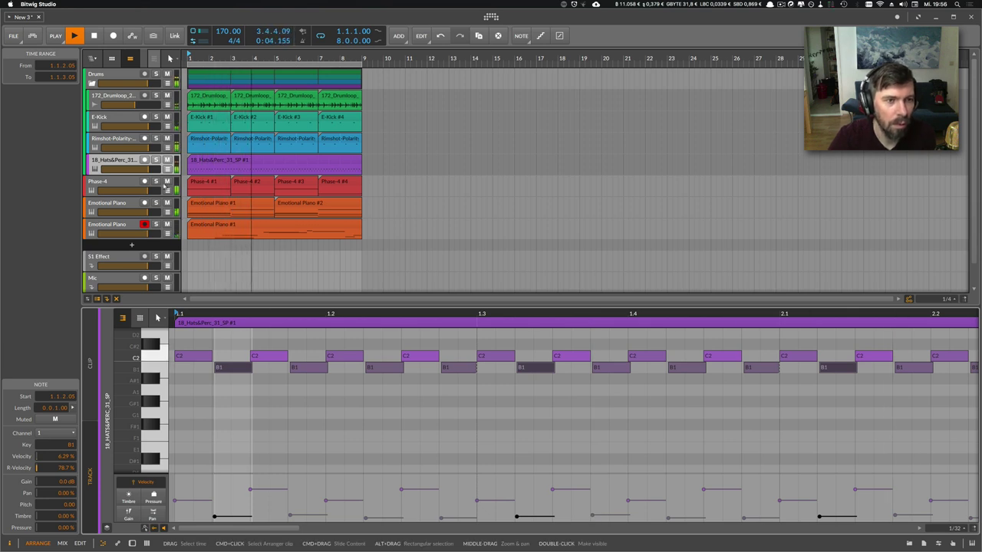
- Show the Sampler device of the Rimshot-Polarity track and adjust its pitch
click(130, 163)
double_click(115, 141)
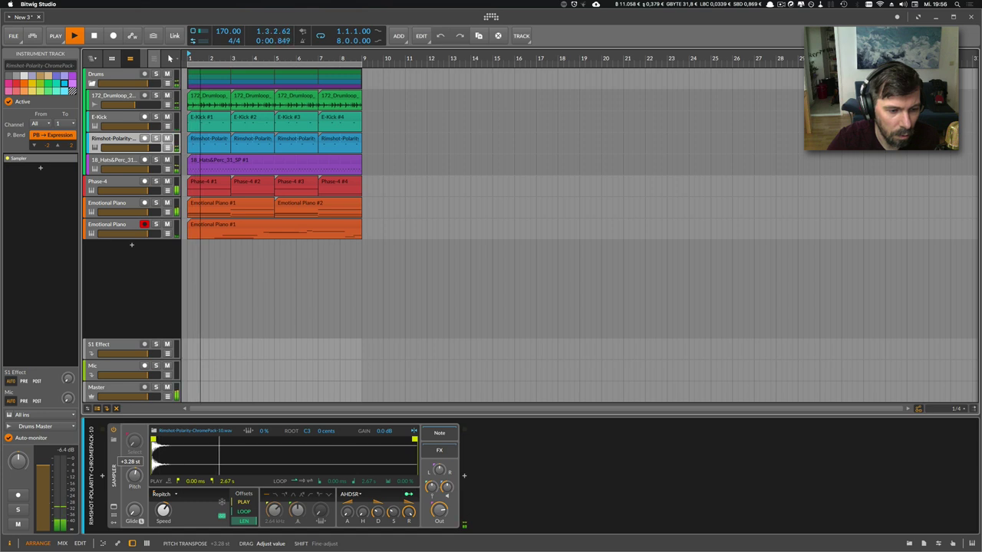
drag(134, 475, 134, 478)
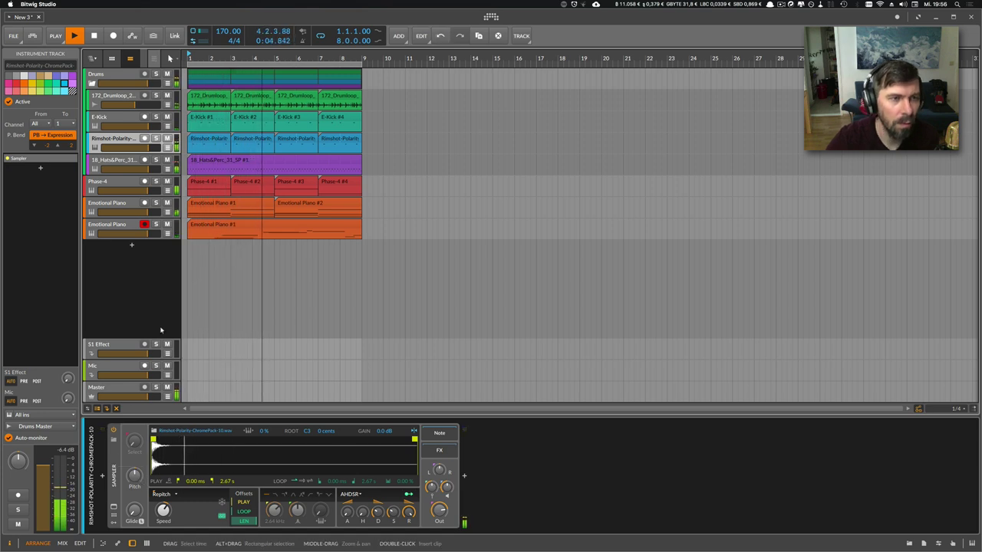
- Insert the XenoVerb plug-in after HoRNetLUMeter on the Drums group track
click(119, 79)
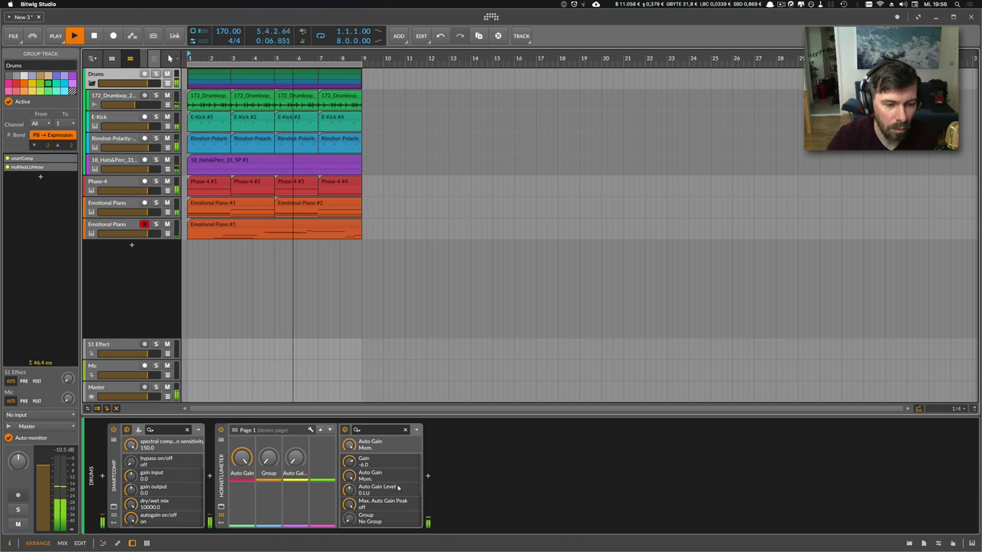
click(427, 477)
text(a)
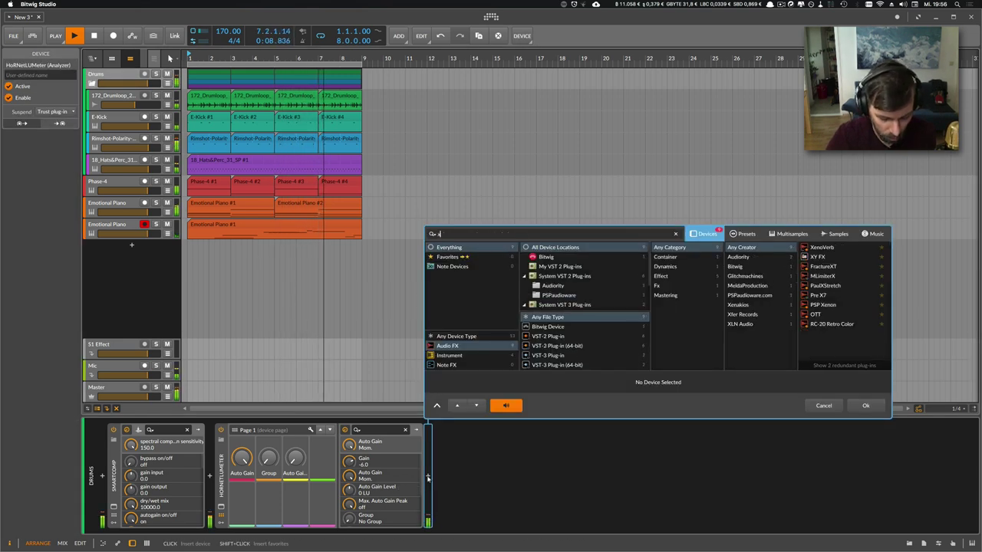
text(eno)
key(Down)
key(Return)
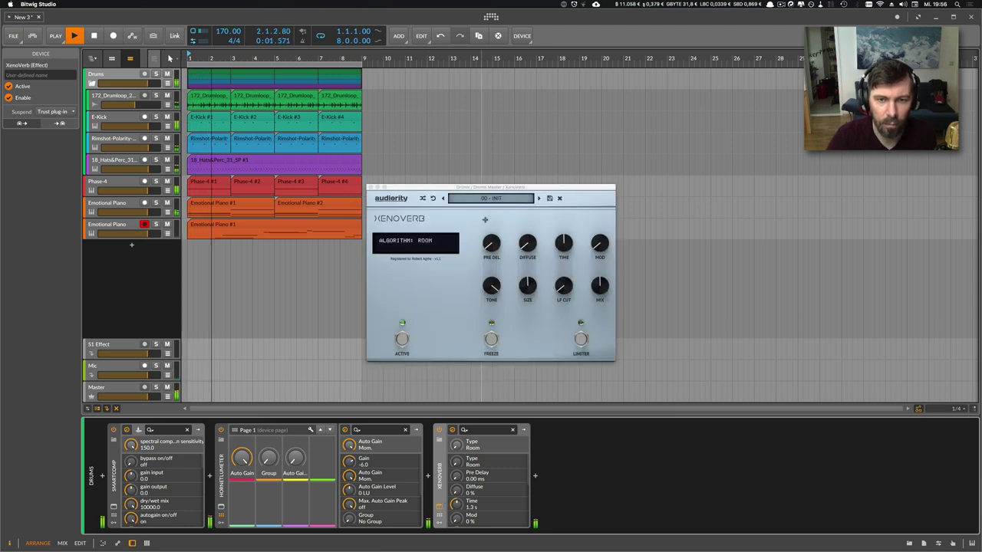
- Load XenoVerb's factory room preset Damp Room
click(491, 198)
mouse_move(522, 206)
mouse_move(557, 216)
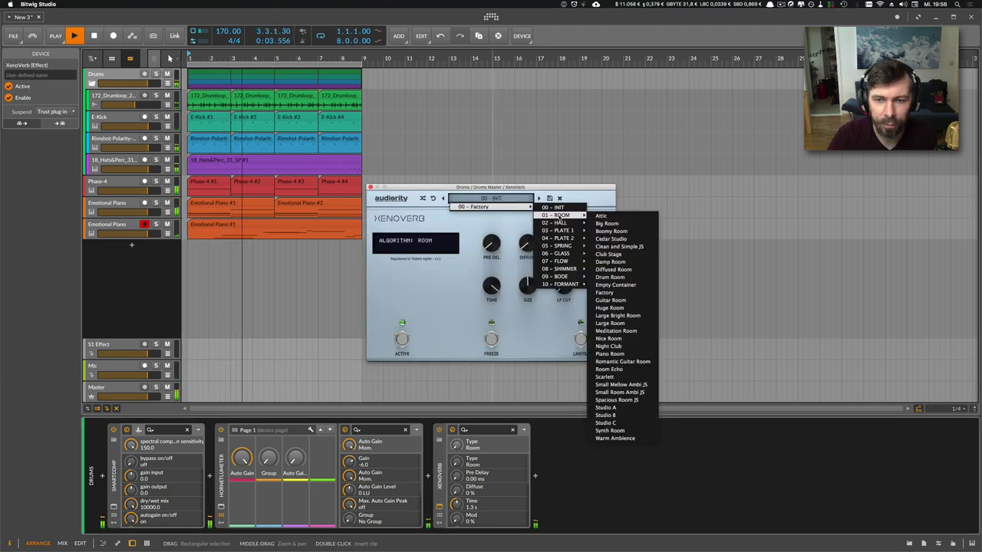
click(618, 249)
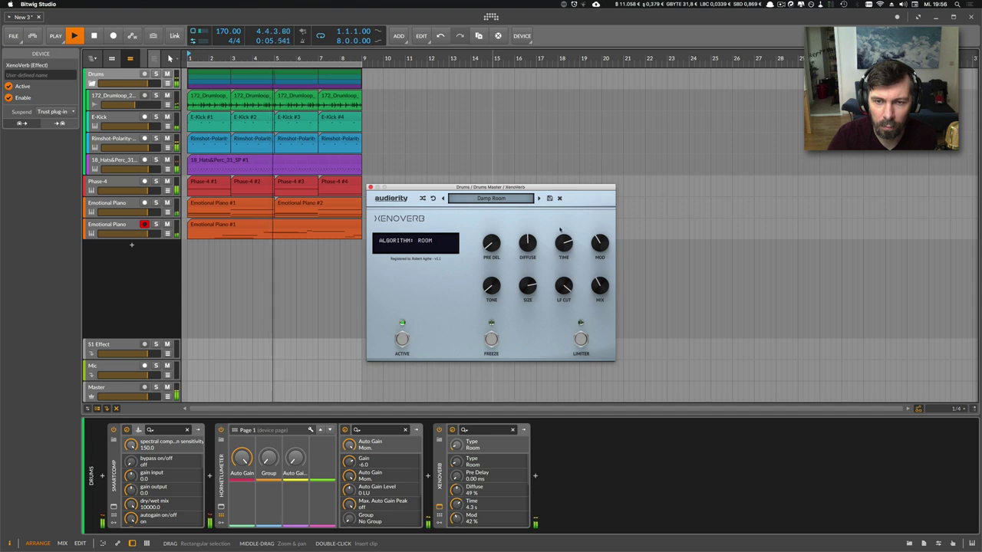
- Load XenoVerb's factory room preset Drum Room, set the mix to 21%, and move the plug-in window clear of the clips
click(491, 197)
mouse_move(521, 206)
mouse_move(558, 223)
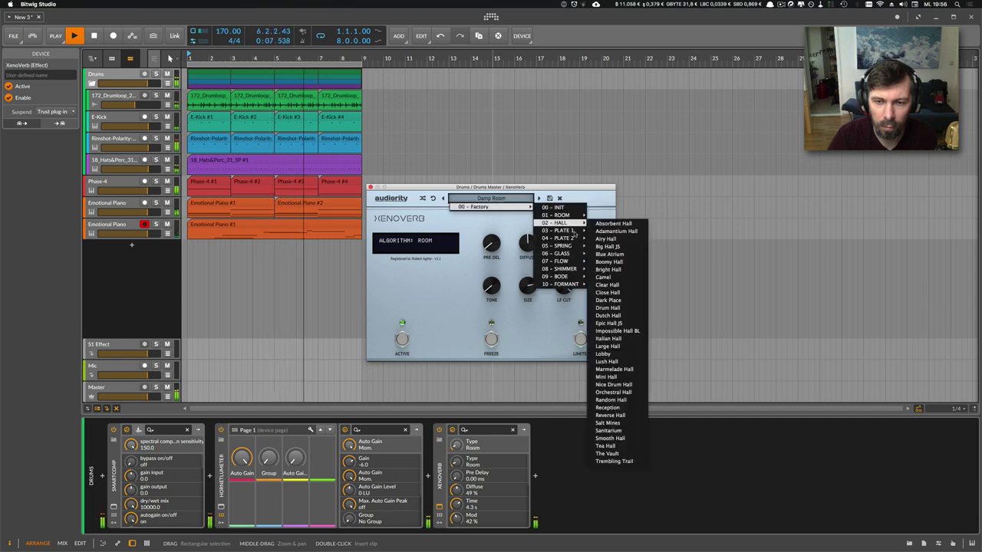
click(617, 283)
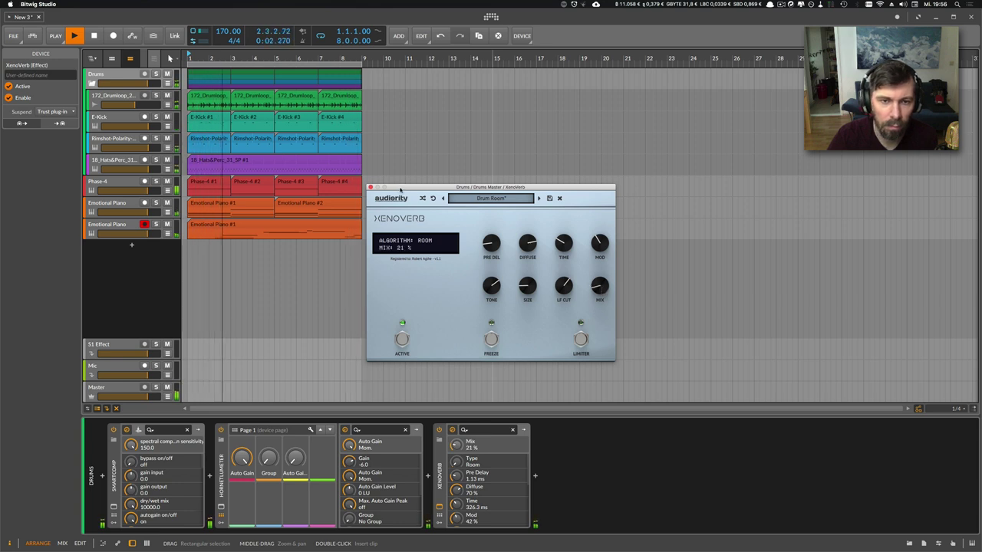
drag(400, 189, 629, 181)
- Raise the 172_Drumloop track's volume to 0.0 dB and collapse the Drums group
click(134, 105)
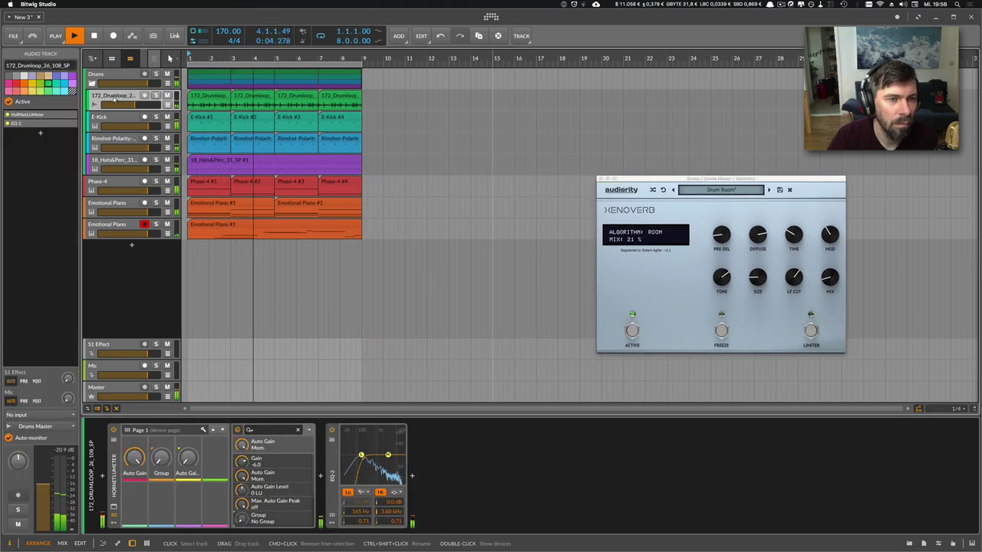
drag(134, 105, 147, 105)
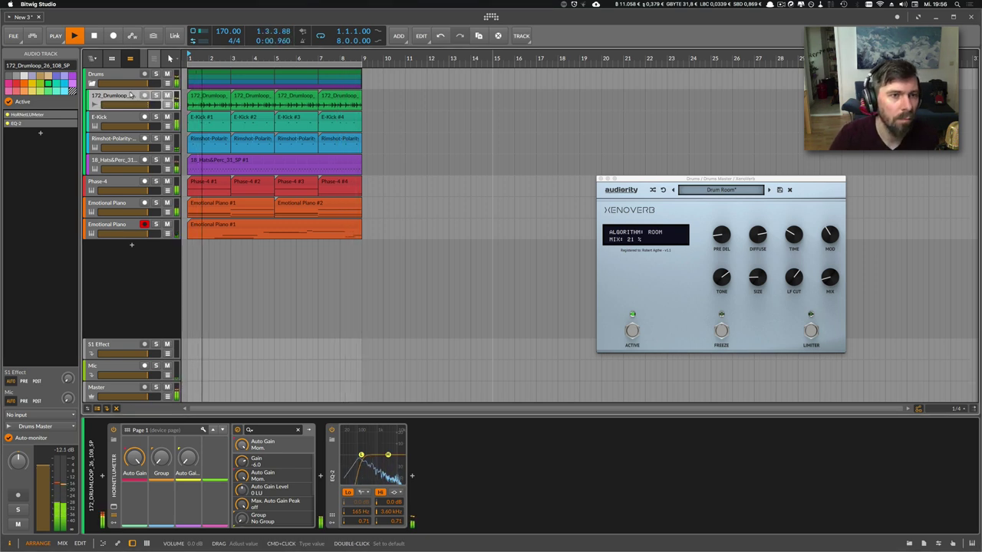
click(96, 80)
click(92, 83)
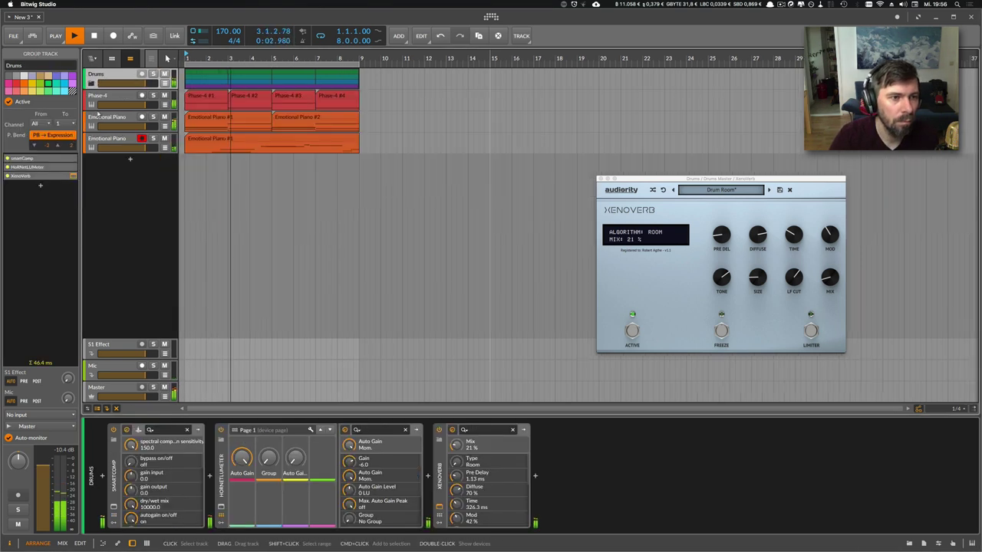
- Audition the Phase-4 bass track in solo and within the full mix, leave it soloed, and stop playback
click(98, 96)
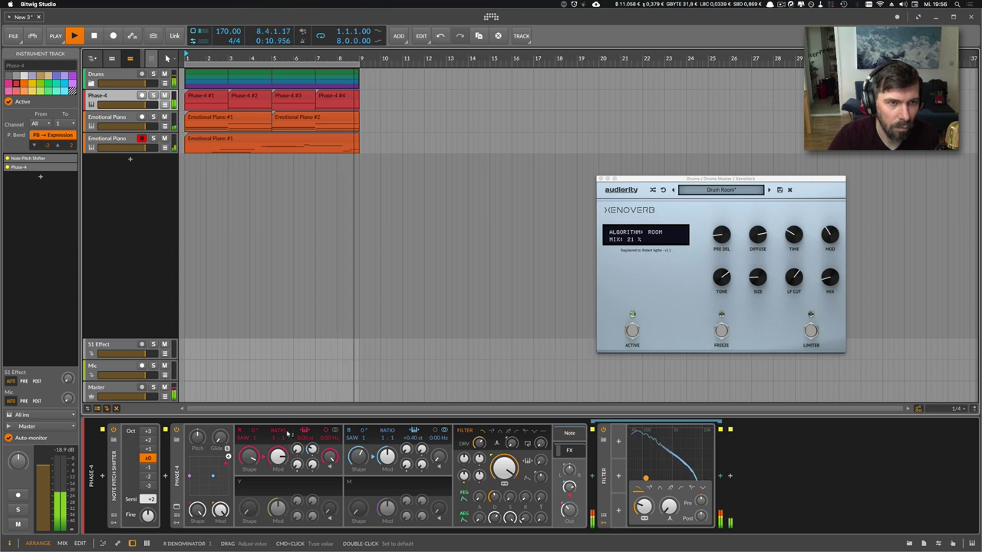
click(154, 95)
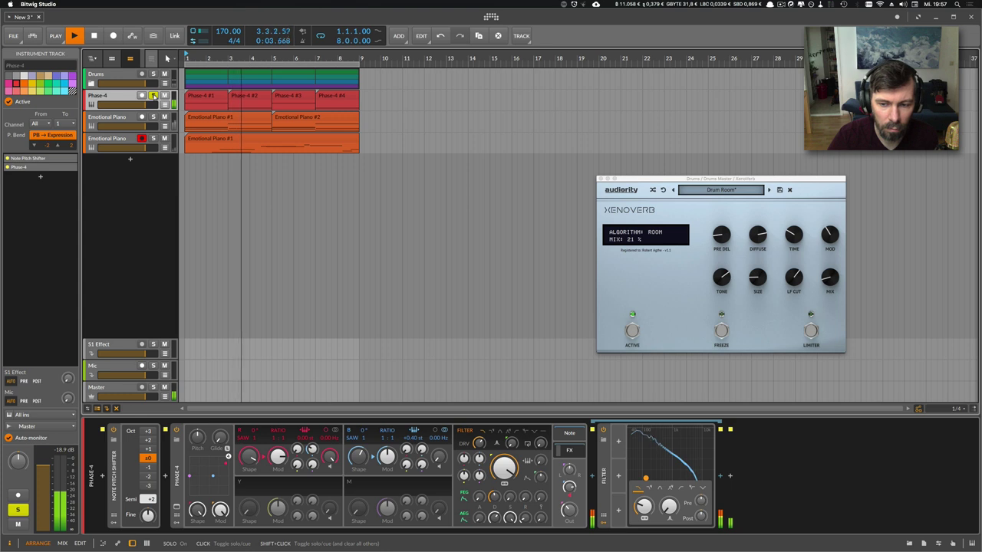
click(154, 95)
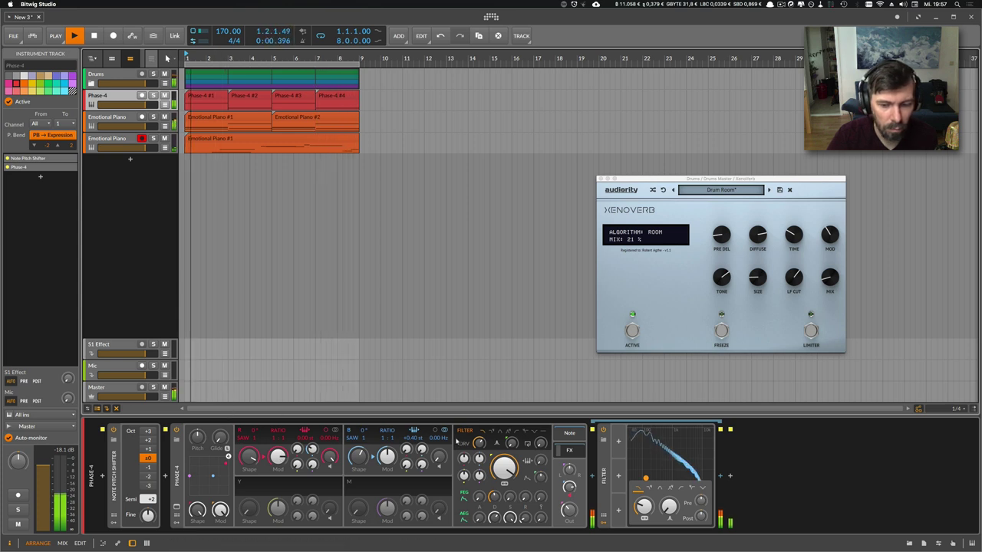
click(154, 95)
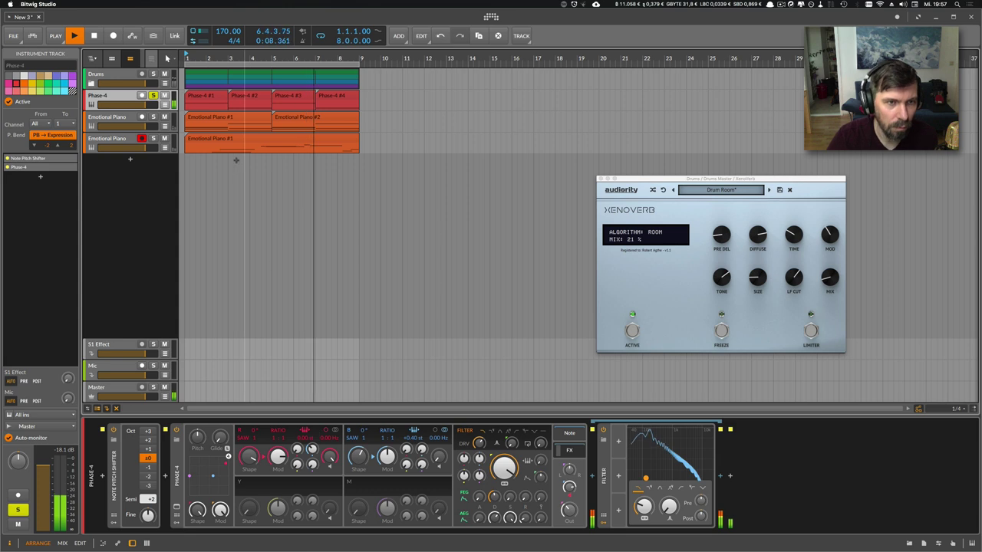
key(space)
- Transpose all D#1 and A#0 notes in the four Phase-4 clips down one octave and restart playback
drag(369, 92, 204, 96)
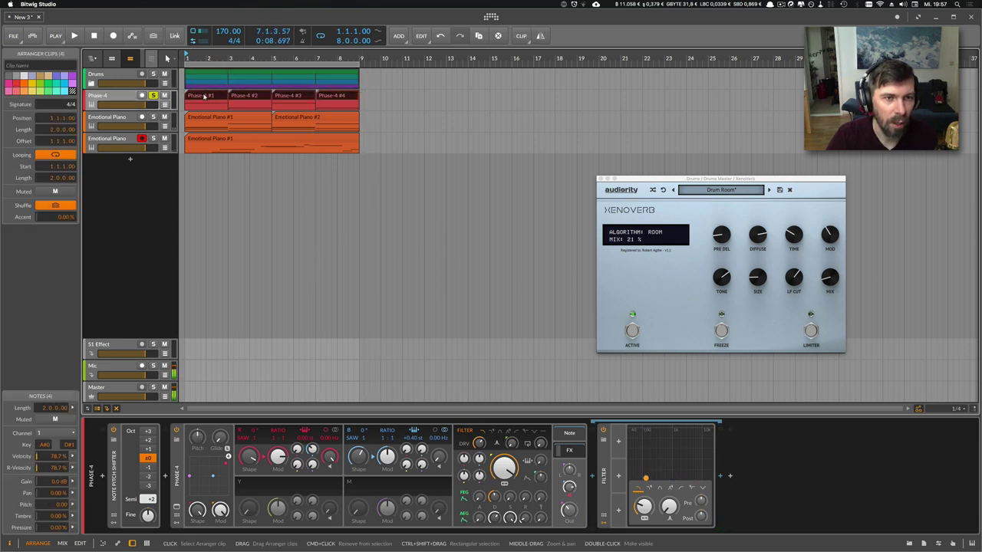
double_click(204, 96)
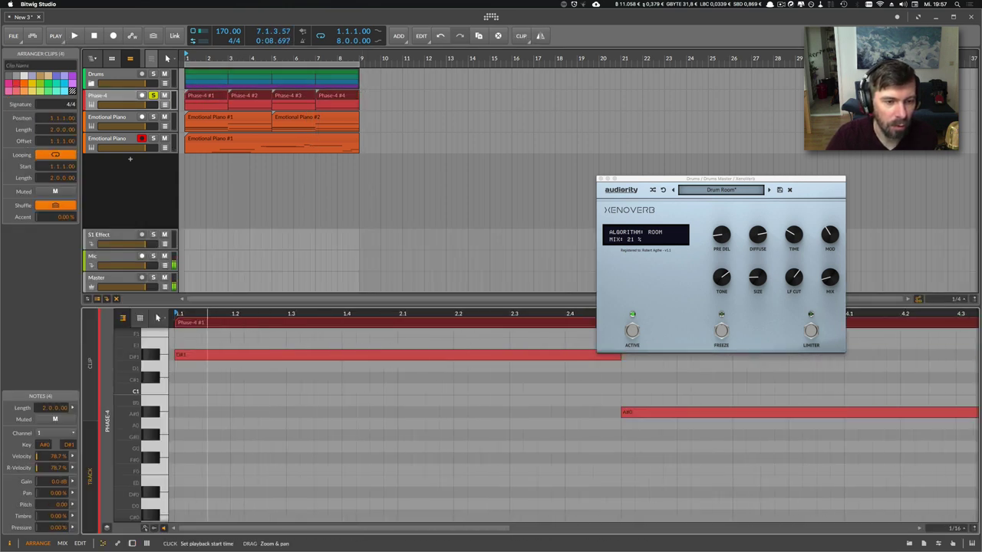
click(241, 337)
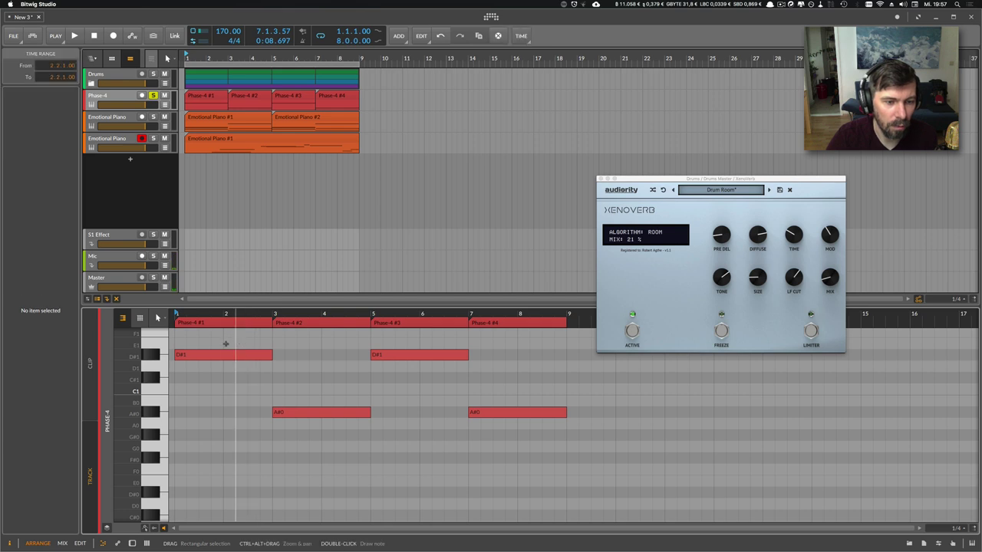
click(220, 359)
click(154, 356)
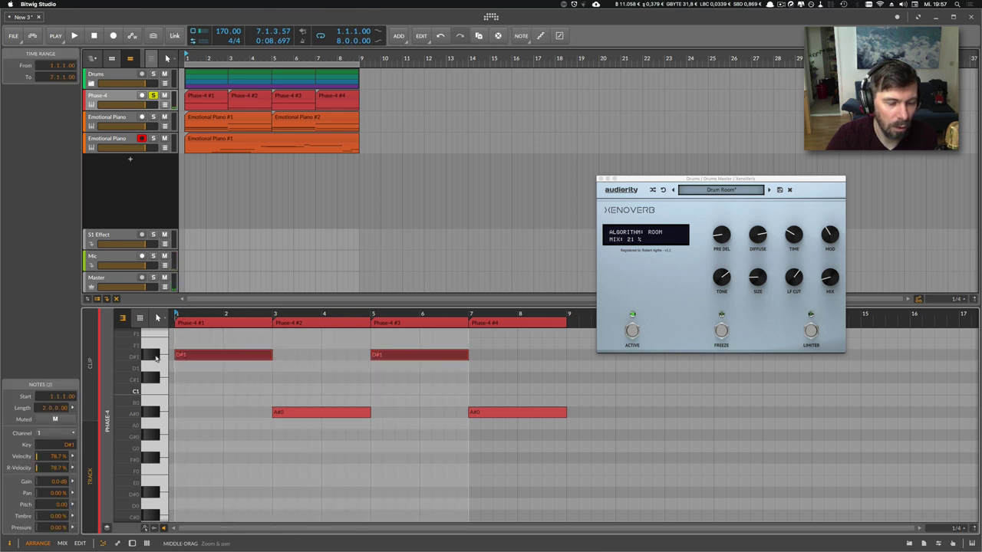
click(211, 345)
key(super+a)
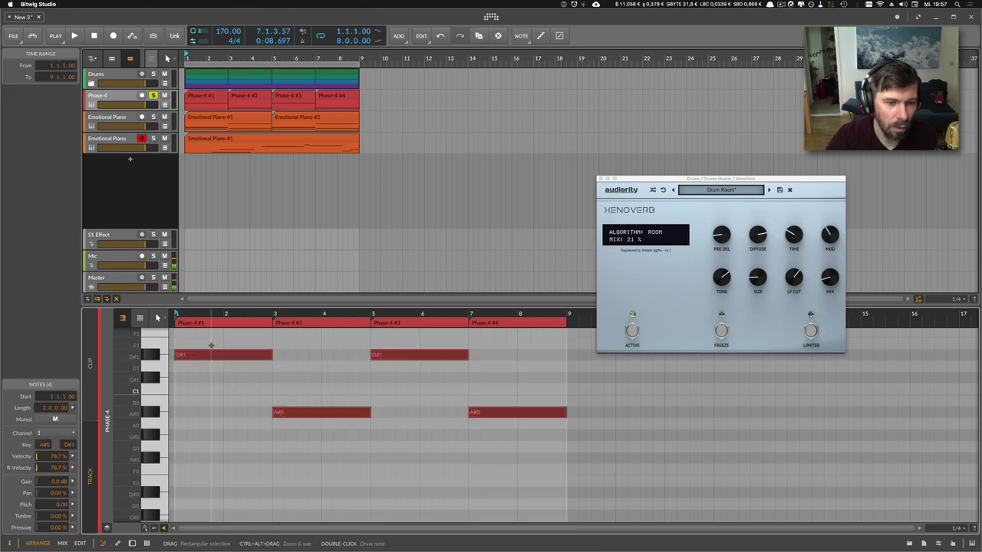
key(Down)
key(Down)
key(Down)
key(Down)
key(Down)
key(Down)
key(Down)
key(Down)
key(Down)
key(Down)
key(Down)
key(Down)
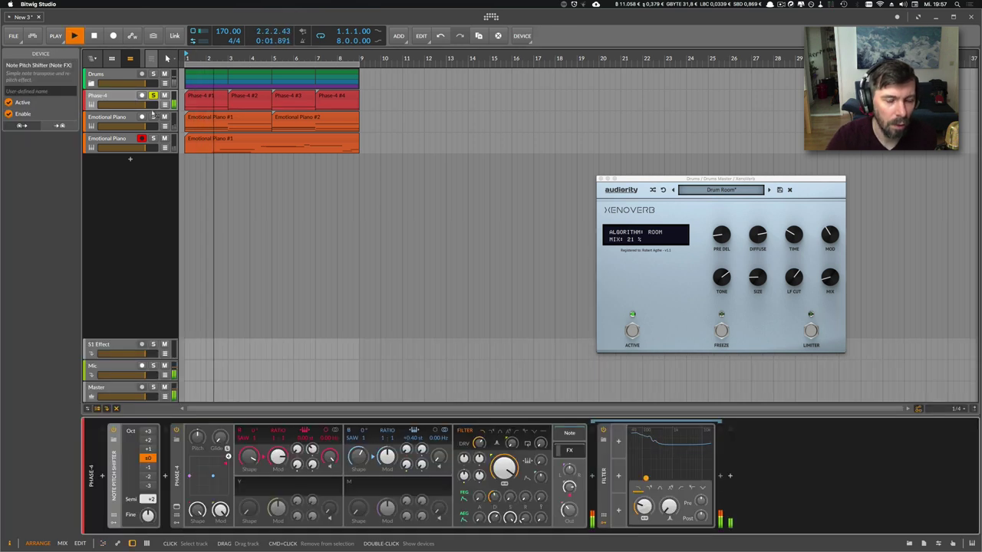
- Reshape the Phase-4 bass with the solo off, setting oscillator B's detune to +0.94 st and raising the Filter device's cutoff
key(d)
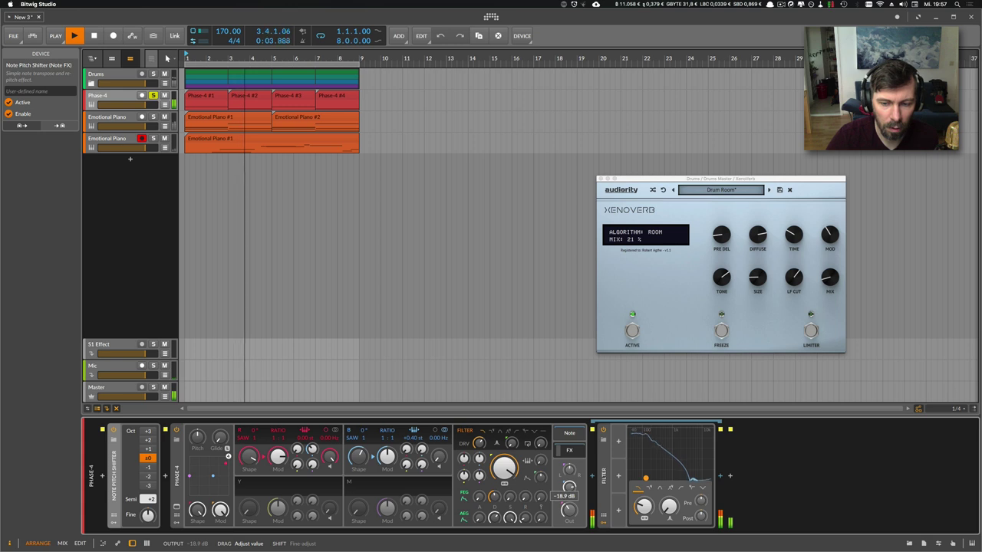
drag(563, 502, 562, 500)
drag(648, 518, 648, 509)
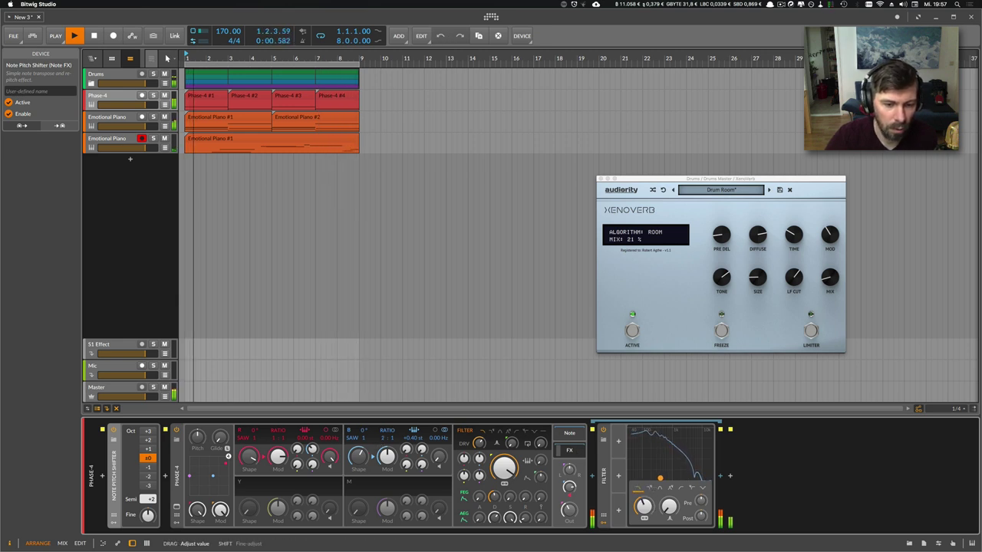
drag(312, 450, 312, 448)
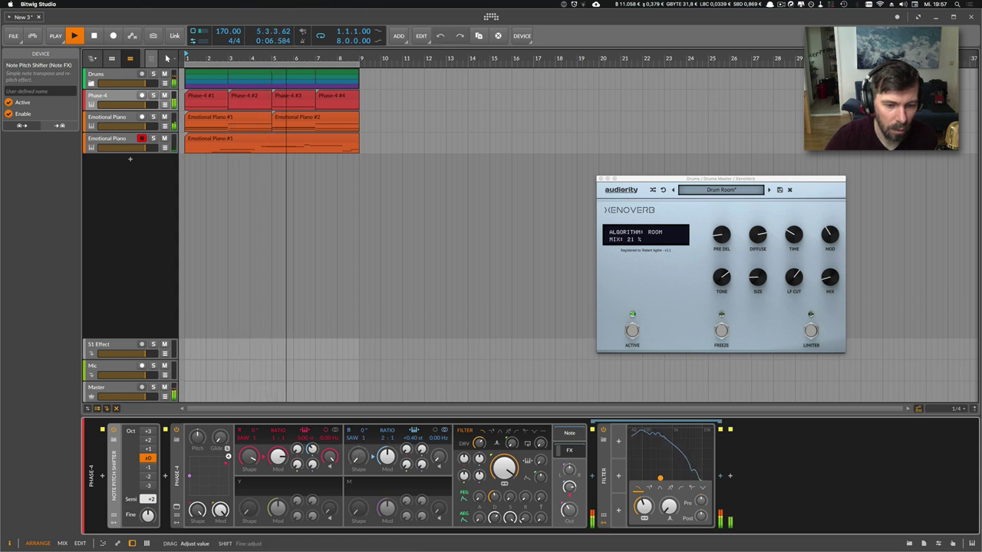
drag(312, 450, 312, 445)
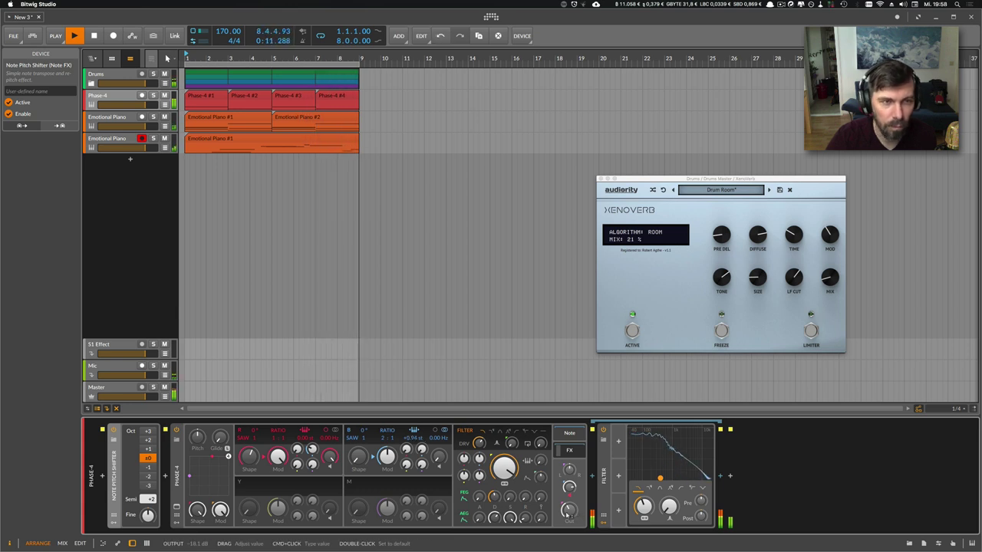
- Fine-tune the Filter cutoff on the bass track, trying 2.24 kHz and settling slightly lower, and stop playback
drag(699, 515, 699, 518)
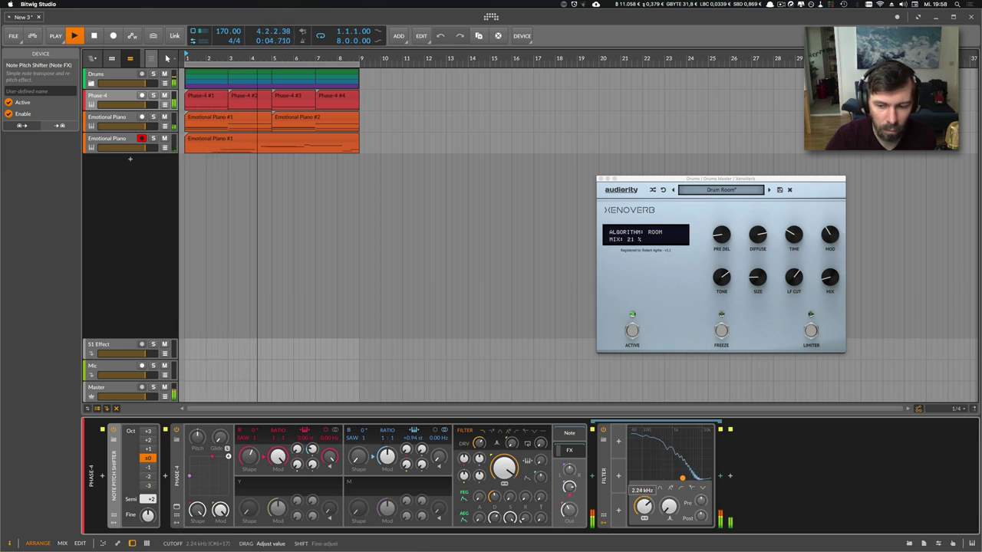
drag(643, 506, 643, 513)
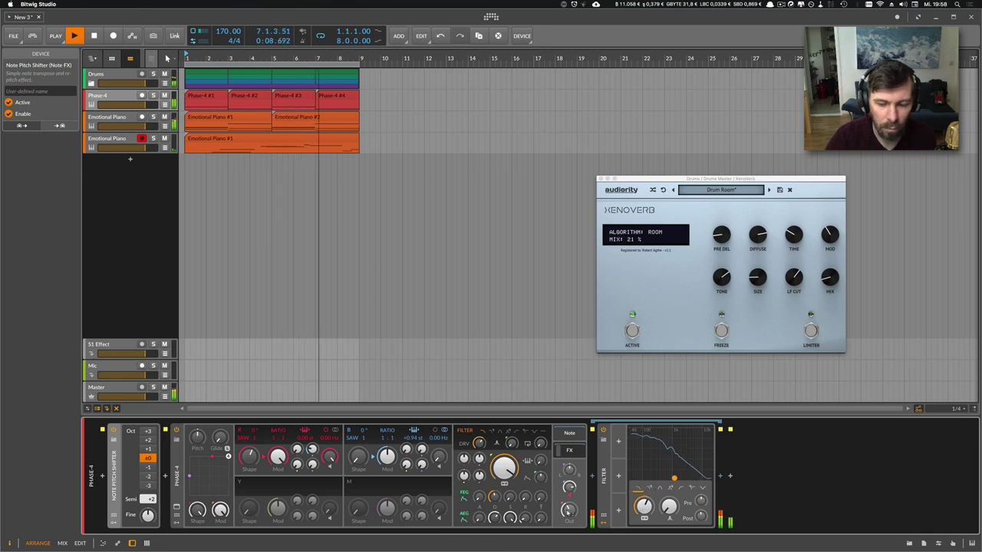
key(space)
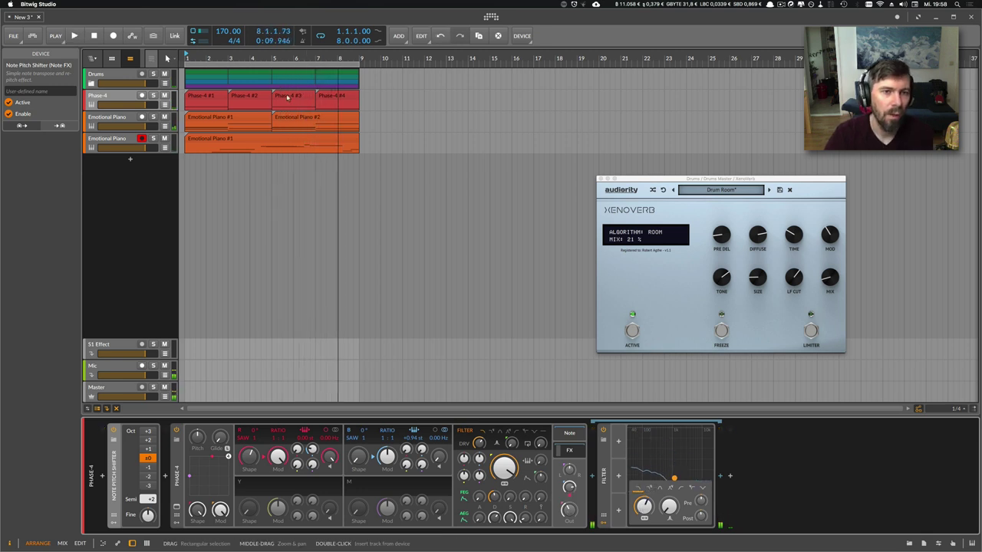
- Merge the first two Phase-4 clips into one four-bar clip and loop it across eight bars in place of the remaining clips
click(262, 97)
shift+click(214, 97)
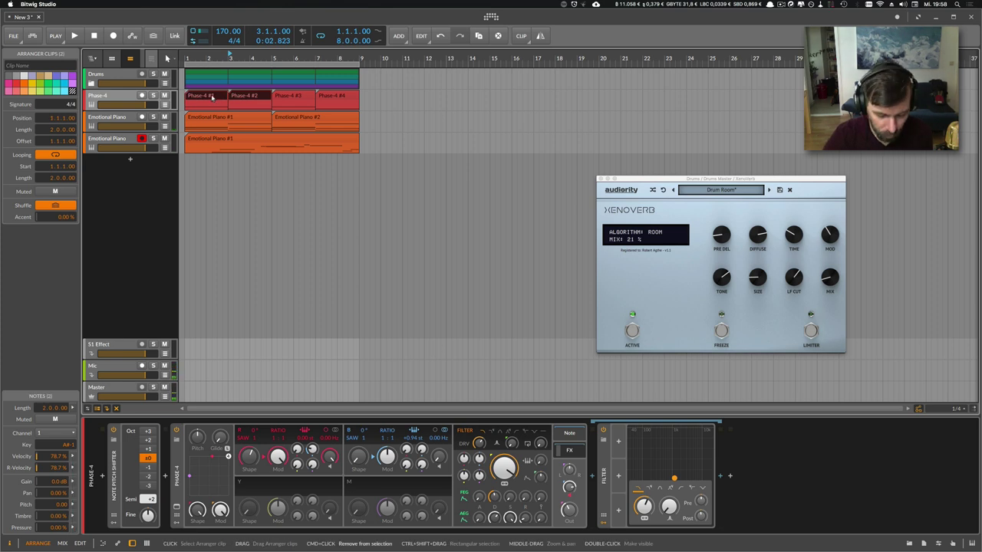
key(super+j)
drag(370, 98, 349, 105)
key(Delete)
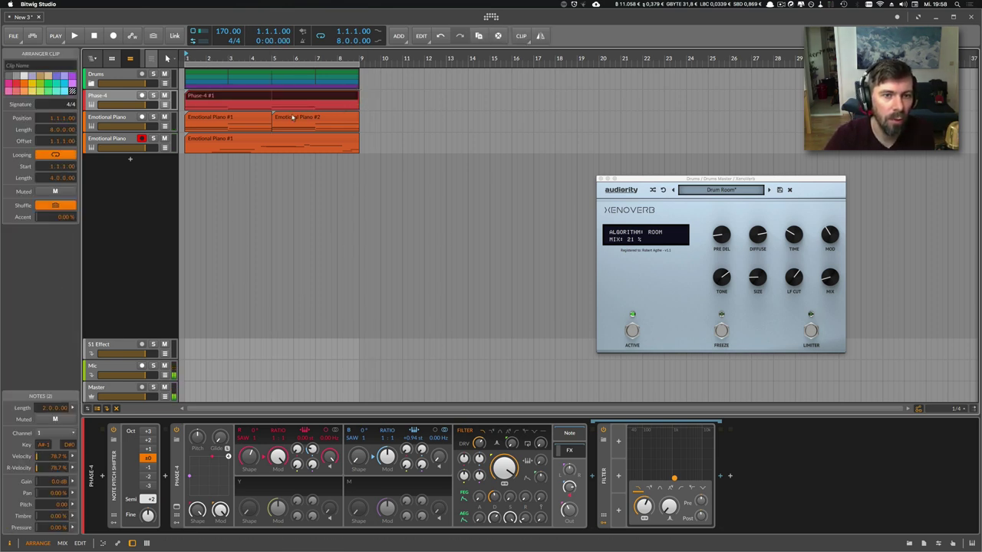
- Delete the second Emotional Piano chord clip, loop the first one out to eight bars, and start playback
click(316, 120)
key(Delete)
click(263, 119)
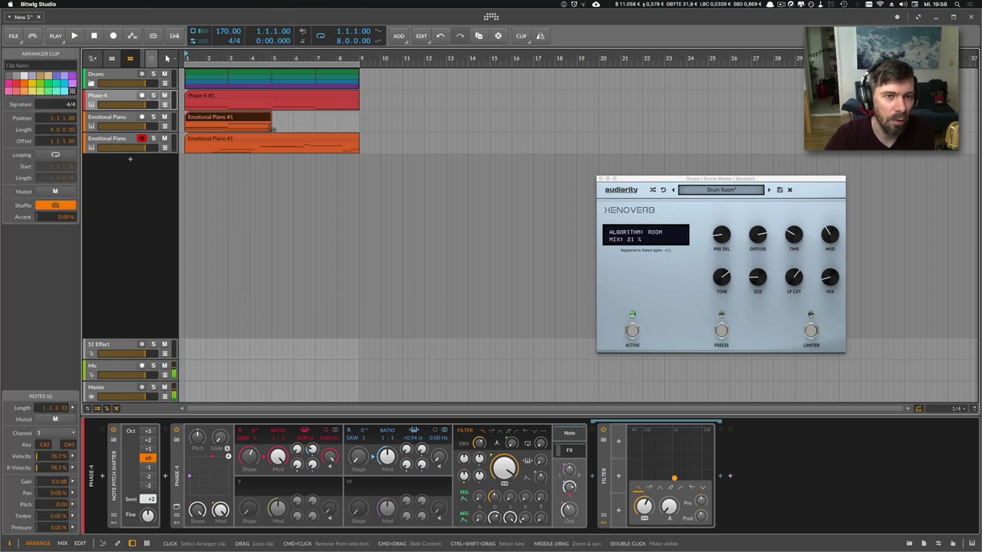
drag(272, 129, 358, 129)
key(space)
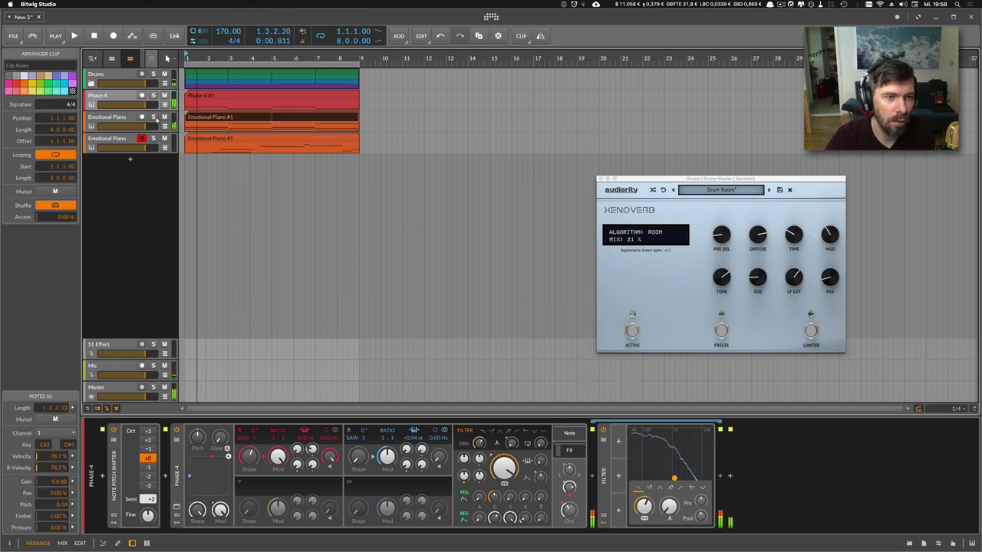
- Solo both Emotional Piano tracks, disarm recording on the melody track, and show its devices
key(space)
click(142, 139)
click(153, 139)
click(109, 139)
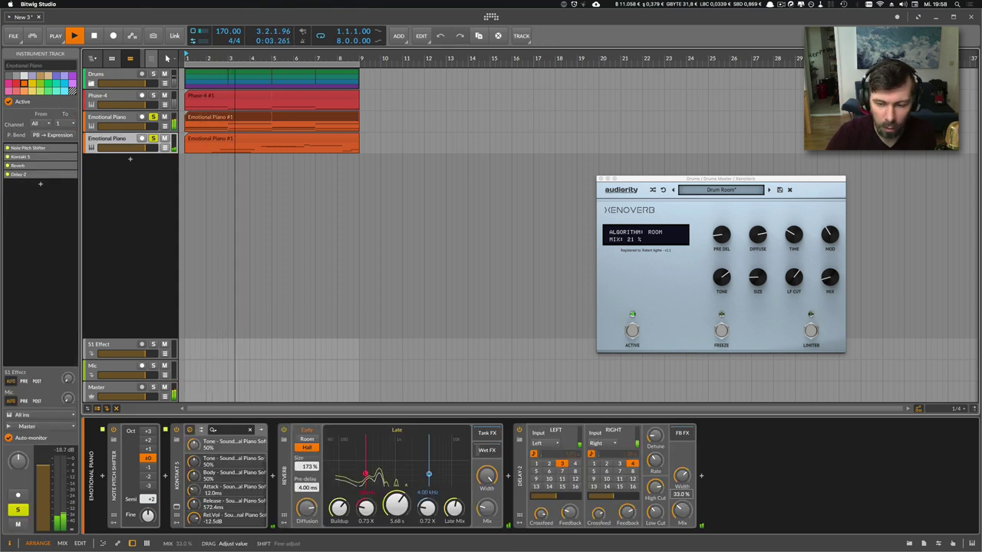
- Set the melody track's Delay-2 beat times to 7 for the left channel and 8 for the right, and adjust its mix
drag(682, 510, 682, 494)
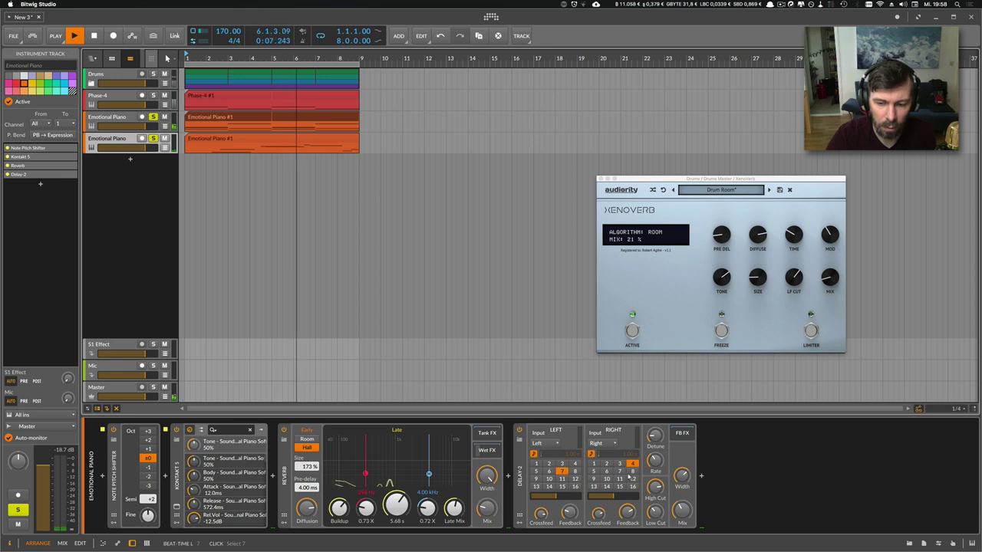
drag(679, 509, 680, 512)
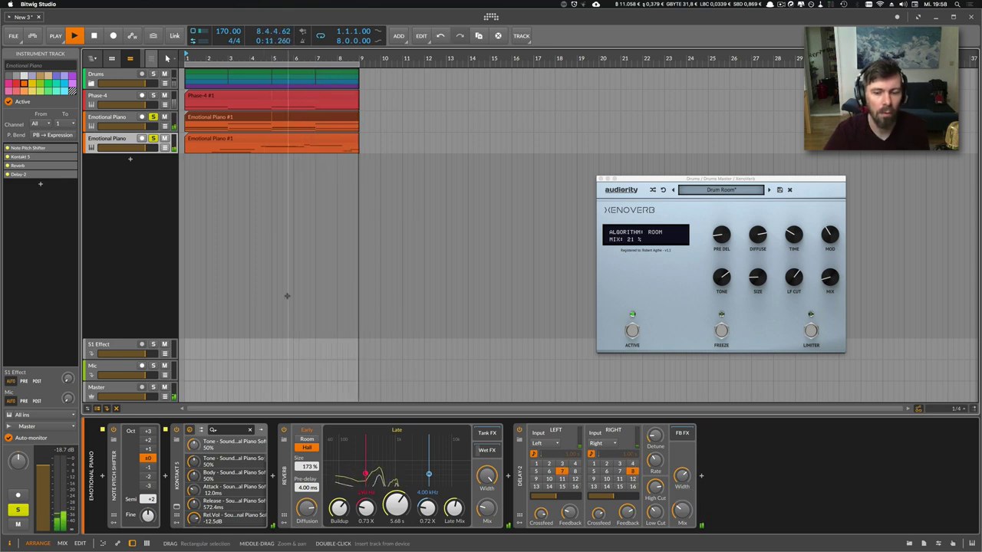
- Insert the GrainSpace plug-in after Delay-2 on the piano melody track
click(700, 475)
text(grain)
key(Down)
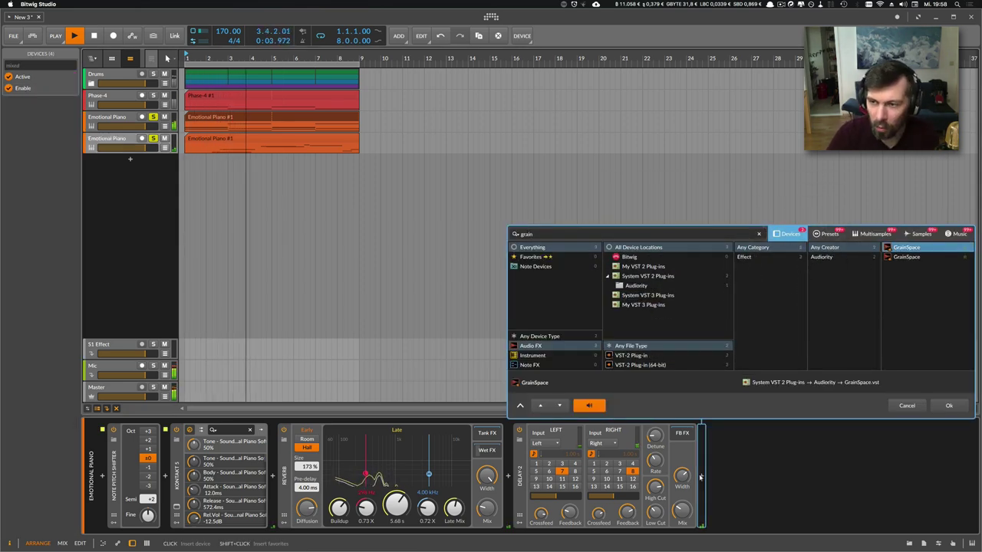
key(Down)
key(Return)
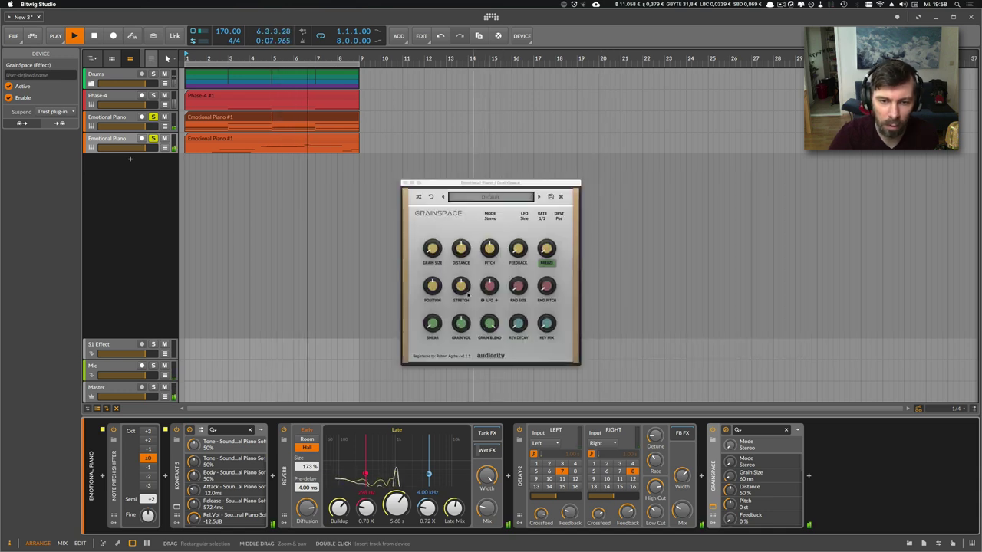
- Set GrainSpace's stretch to 19% and pitch to 12 st, and raise its reverb mix, smear and grain volume
click(463, 287)
drag(464, 284, 465, 286)
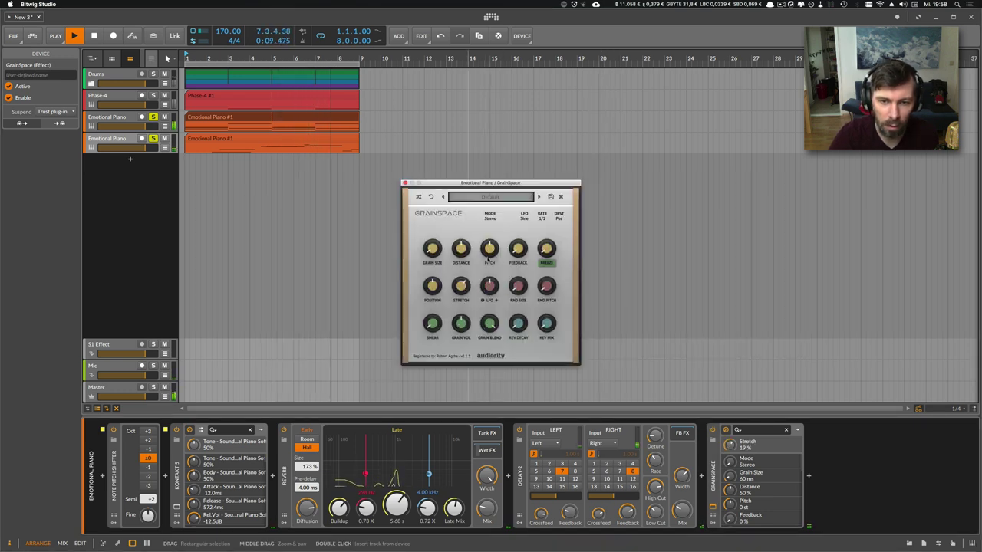
click(552, 319)
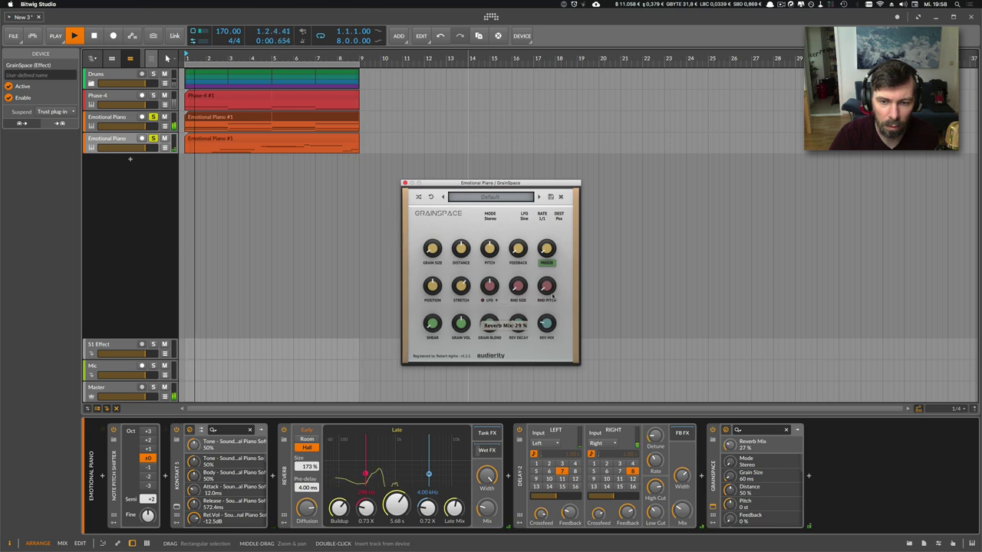
click(461, 320)
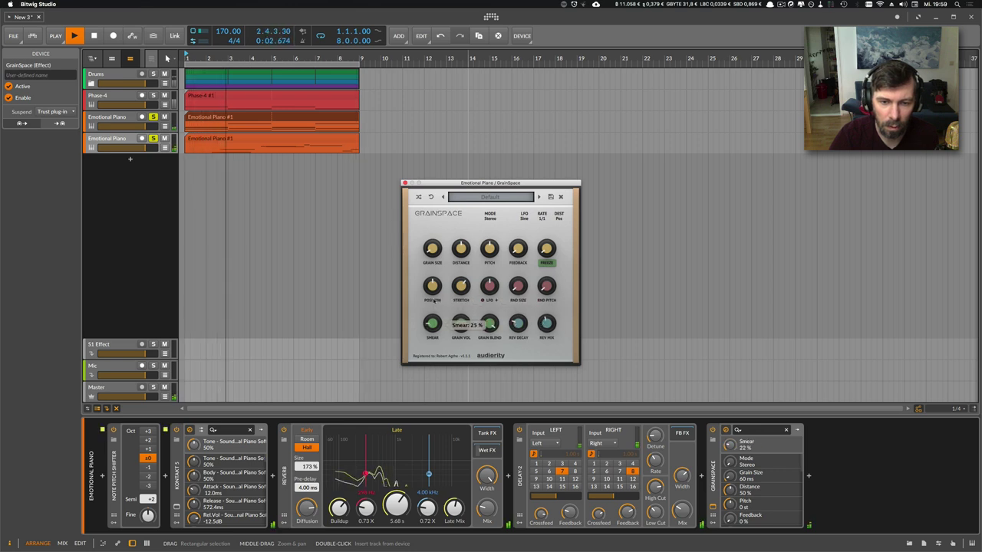
drag(491, 244, 496, 207)
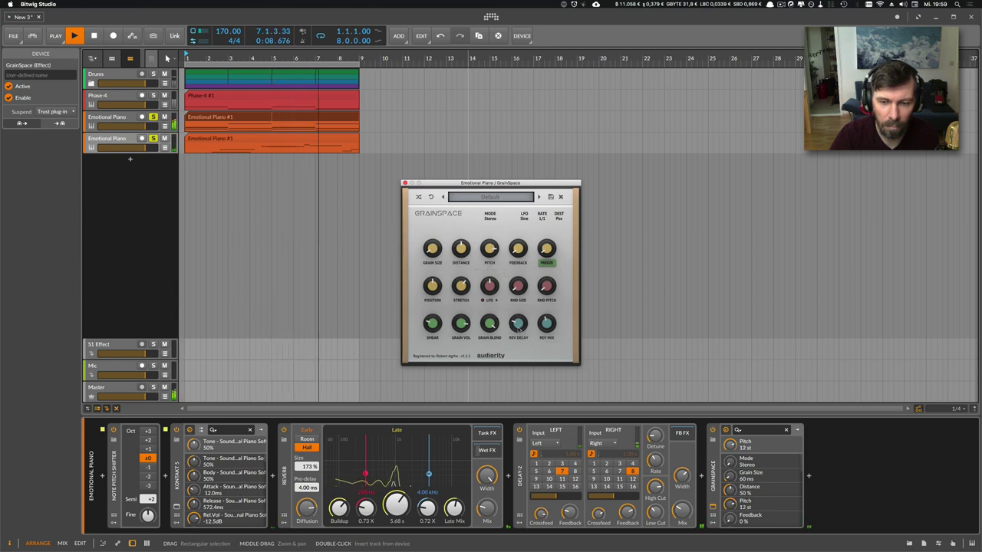
- Refine GrainSpace on the melody piano: blend 49%, higher stretch, grain size 142 ms and reverb mix 49%, and close its window
drag(492, 325, 495, 373)
click(464, 294)
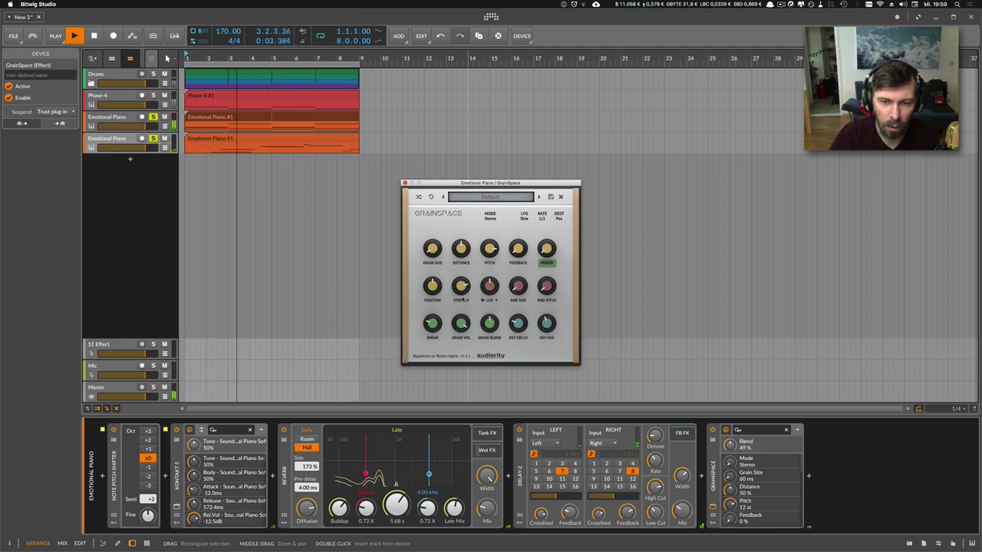
drag(462, 298, 463, 291)
click(494, 329)
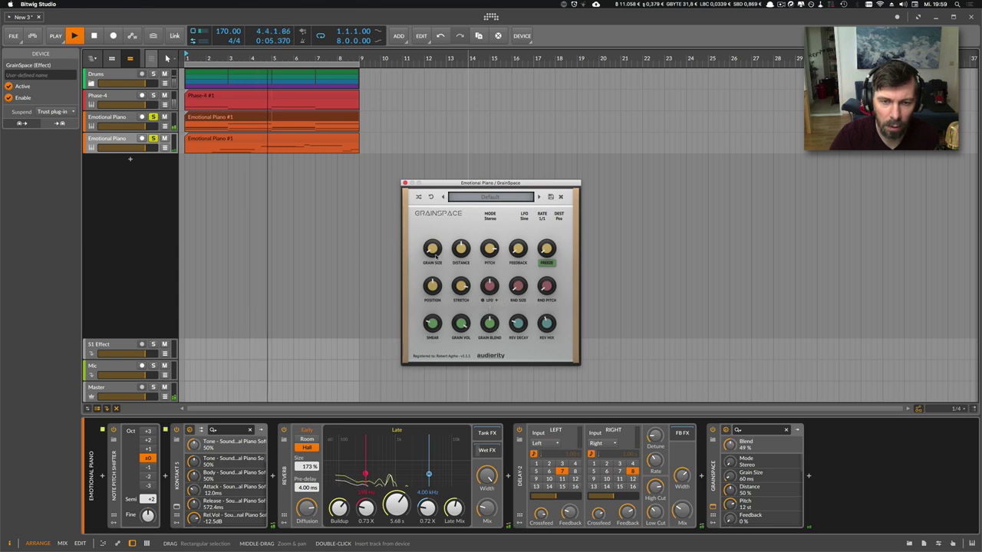
drag(436, 256, 435, 240)
click(463, 253)
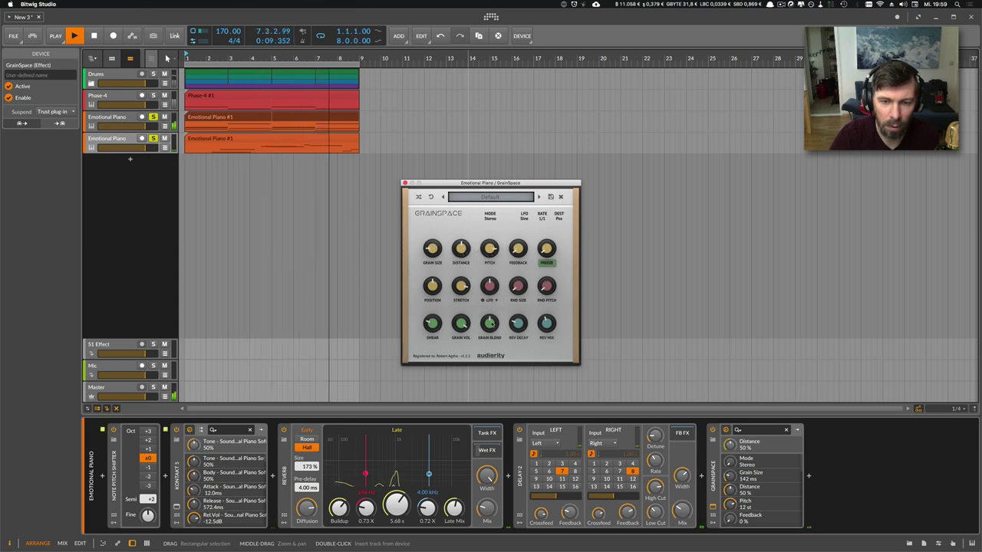
click(547, 324)
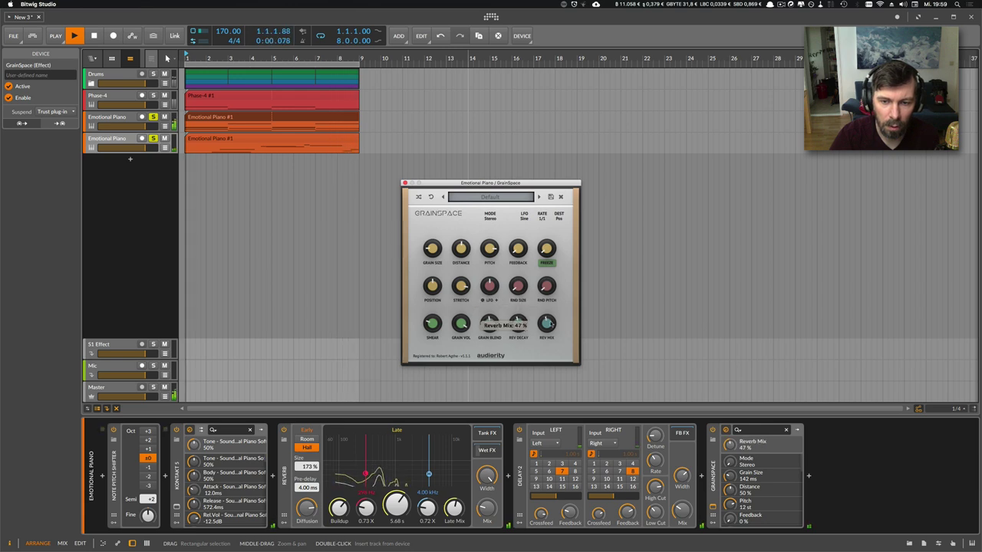
click(405, 182)
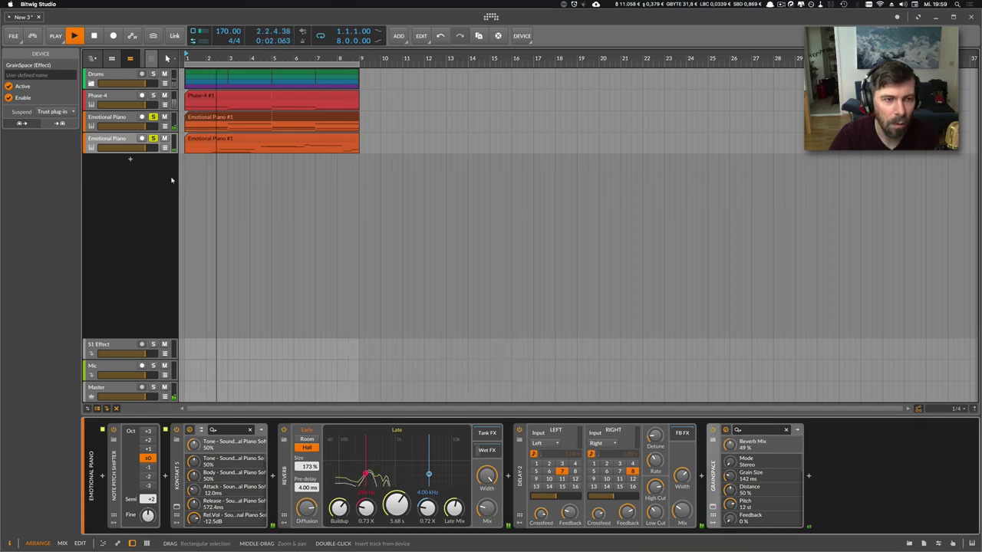
- Add an instrument track with Polysynth below the piano tracks, and arm and solo it
click(130, 161)
double_click(130, 161)
text(poly)
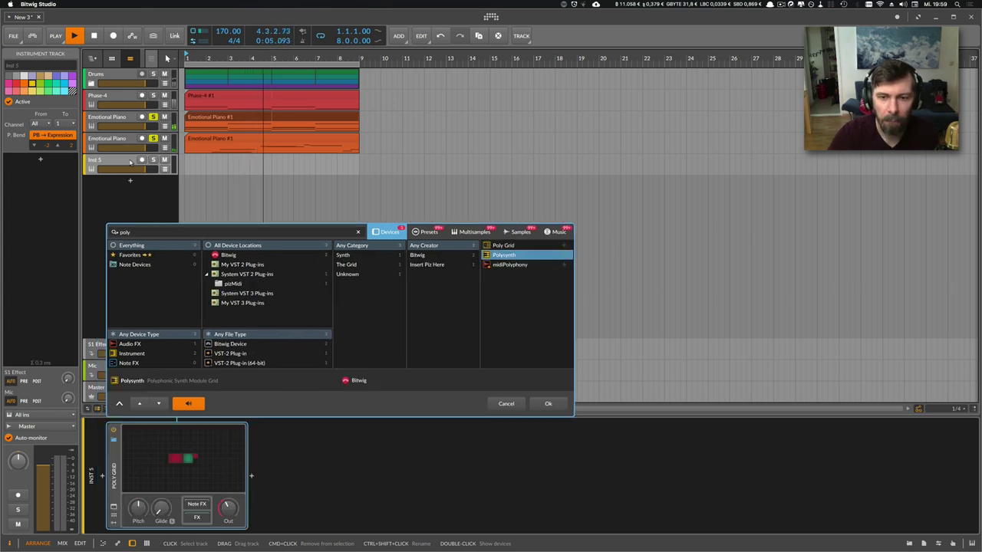
key(Return)
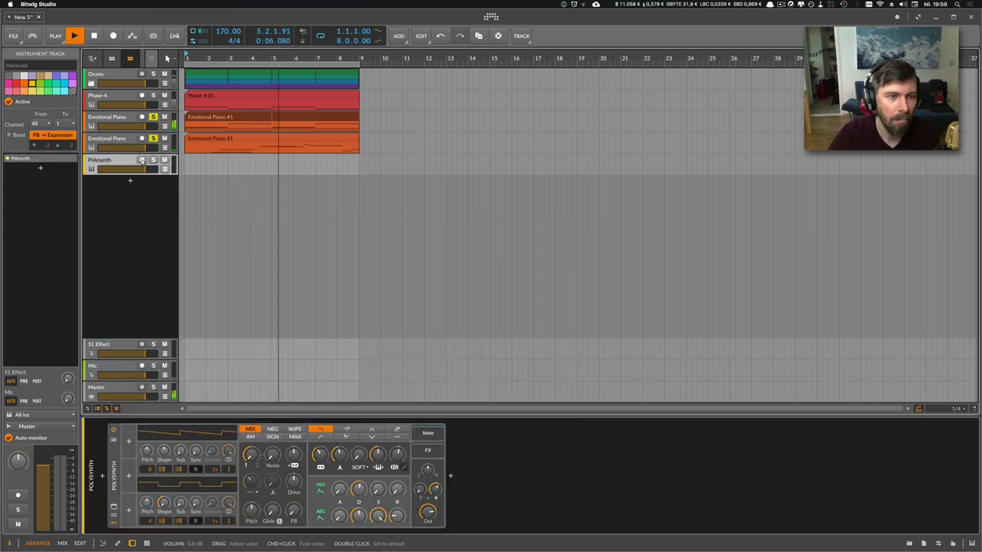
click(142, 159)
click(153, 160)
click(121, 139)
click(121, 159)
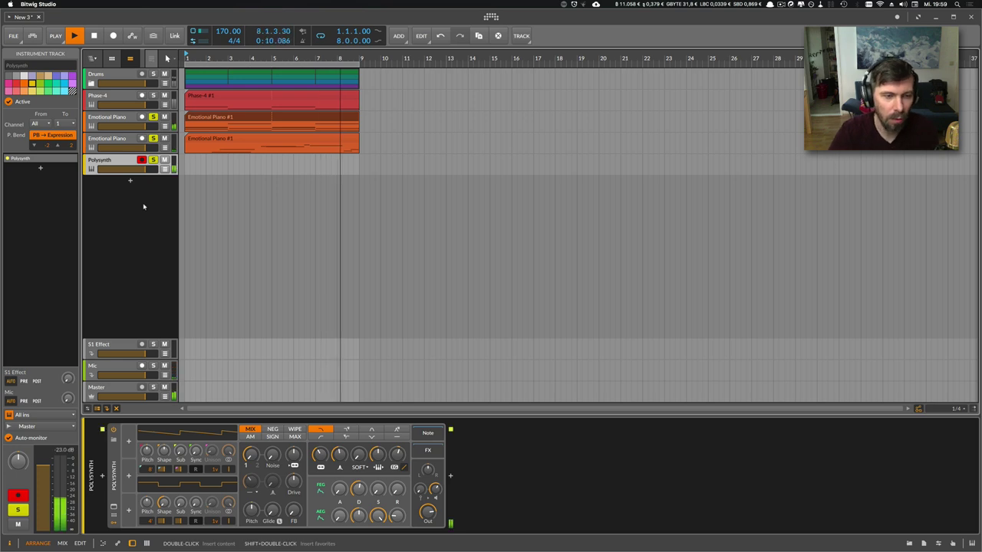
- Copy the melody piano track's Note Pitch Shifter to the Polysynth track, placing it before the synth
click(121, 139)
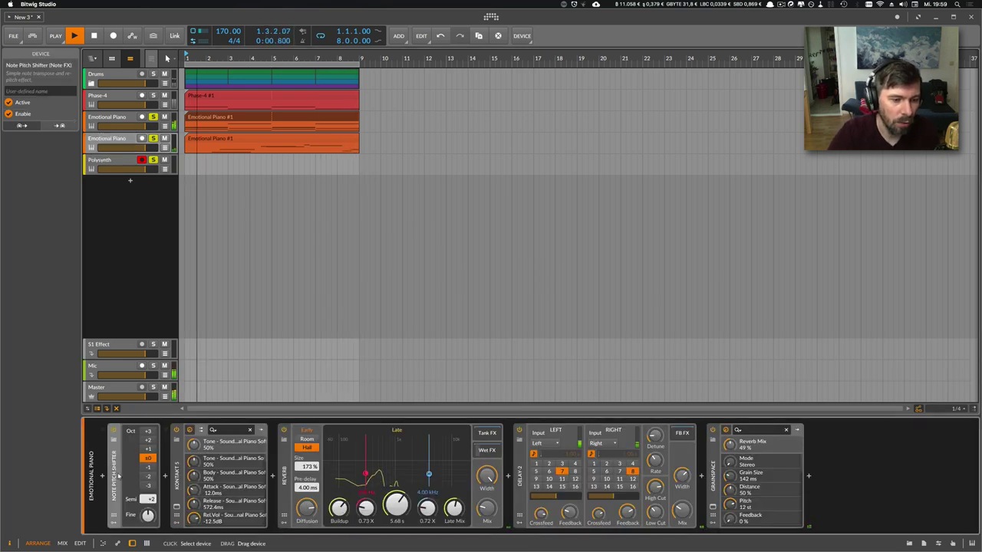
click(121, 160)
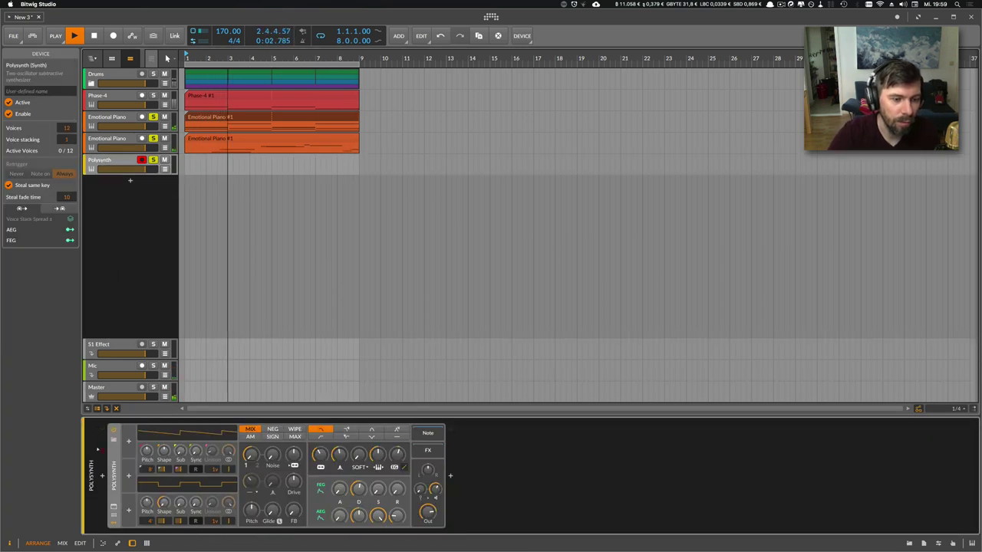
click(119, 140)
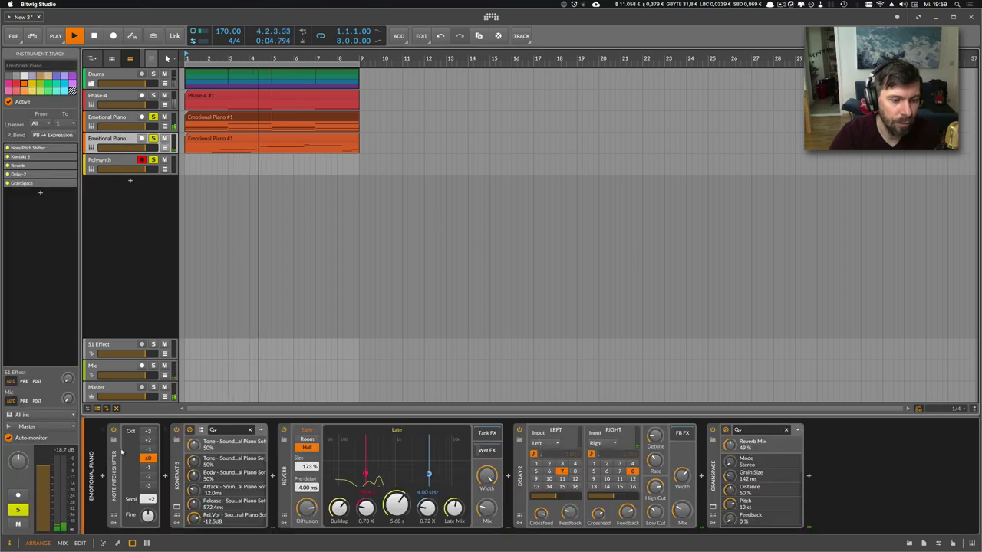
drag(114, 476, 128, 164)
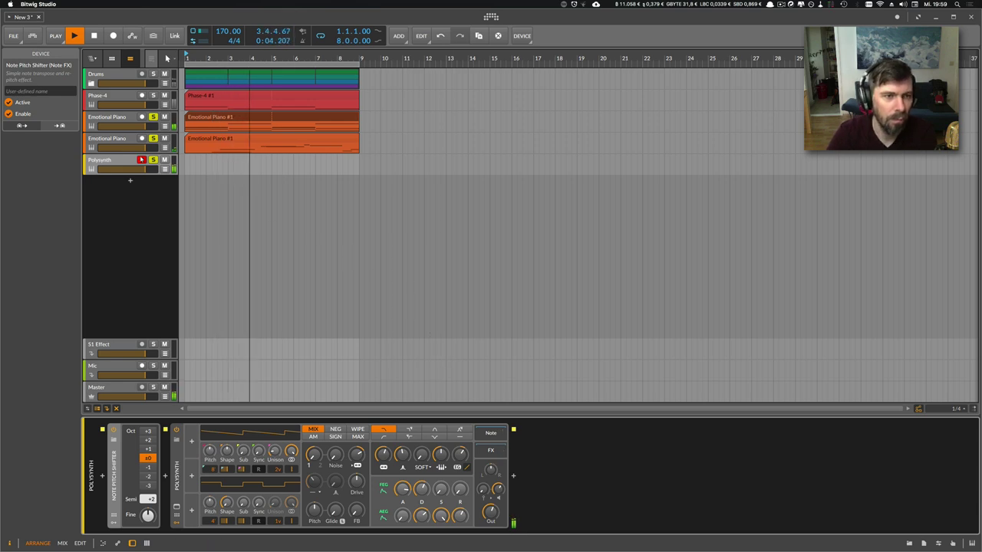
- Copy the Reverb, Delay-2 and GrainSpace devices from the melody piano track into Polysynth's FX chain
key(Up)
click(283, 476)
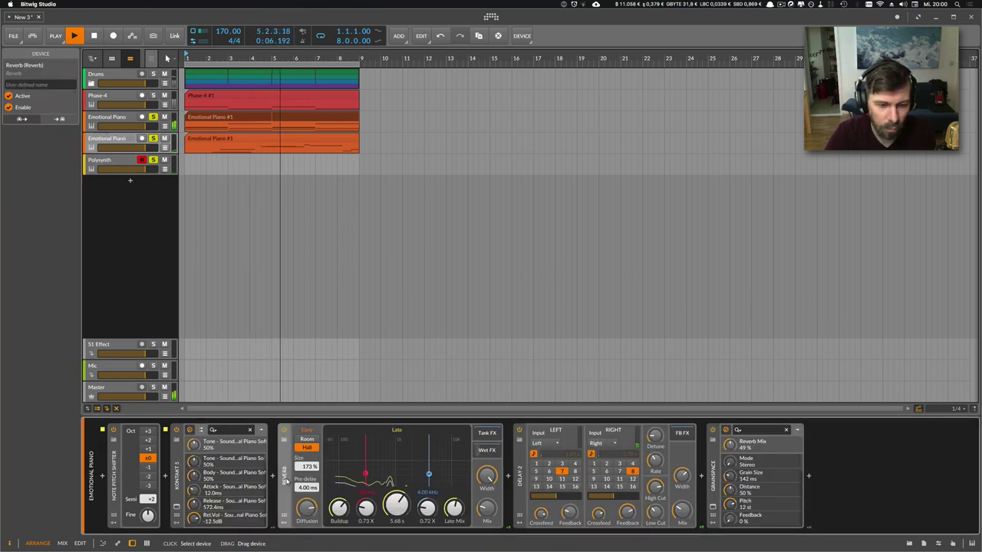
click(702, 477)
key(Escape)
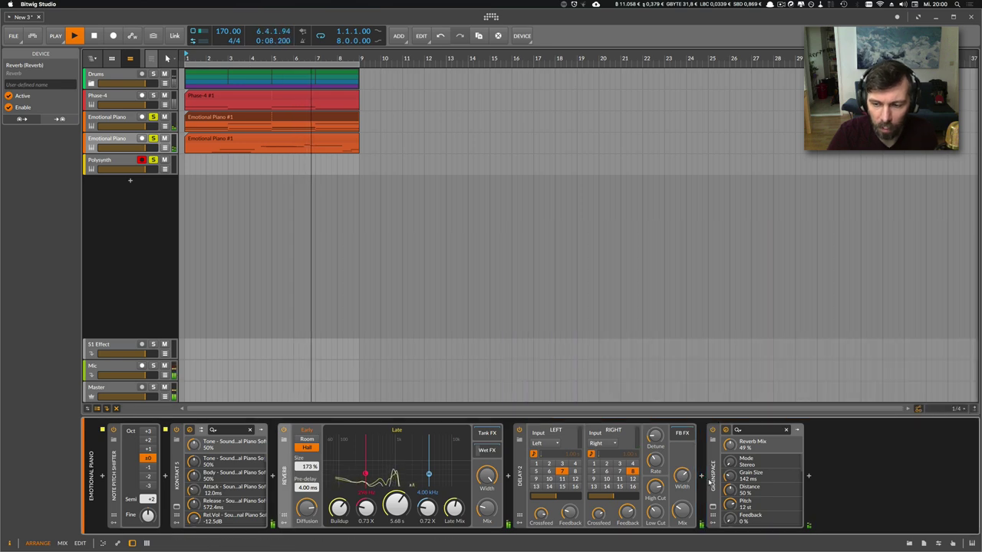
shift+click(712, 481)
mouse_move(283, 472)
mouse_down()
mouse_move(305, 188)
mouse_move(107, 163)
mouse_move(531, 451)
mouse_move(492, 453)
mouse_up()
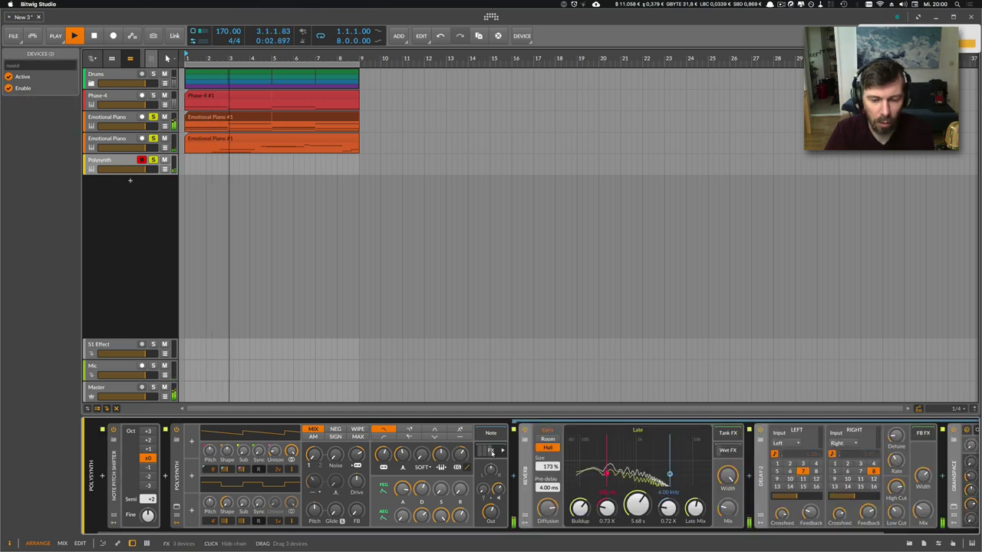
- Set the reverb in Polysynth's FX chain to 12.1 s decay and 200% size, and adjust its mix
drag(640, 508, 640, 485)
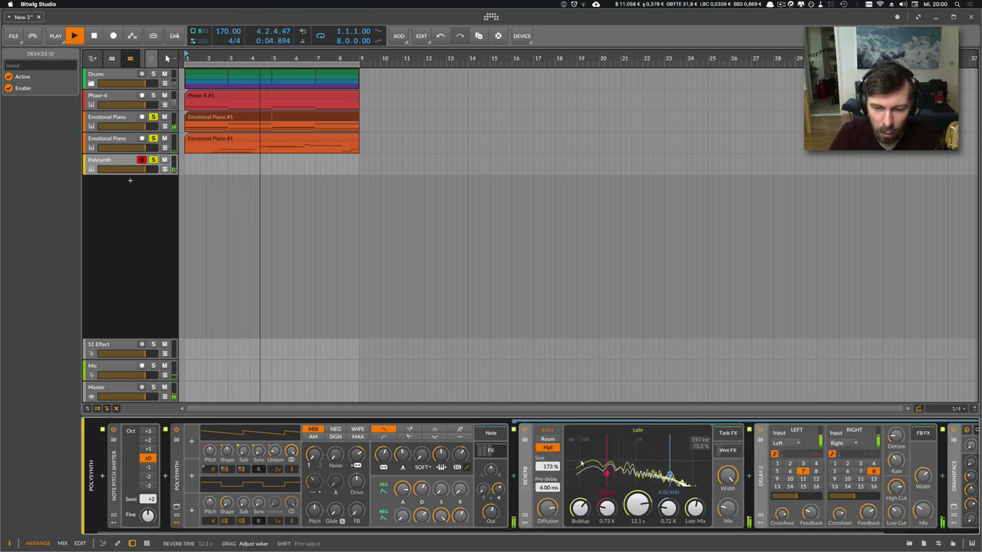
drag(547, 466, 547, 445)
drag(727, 508, 727, 511)
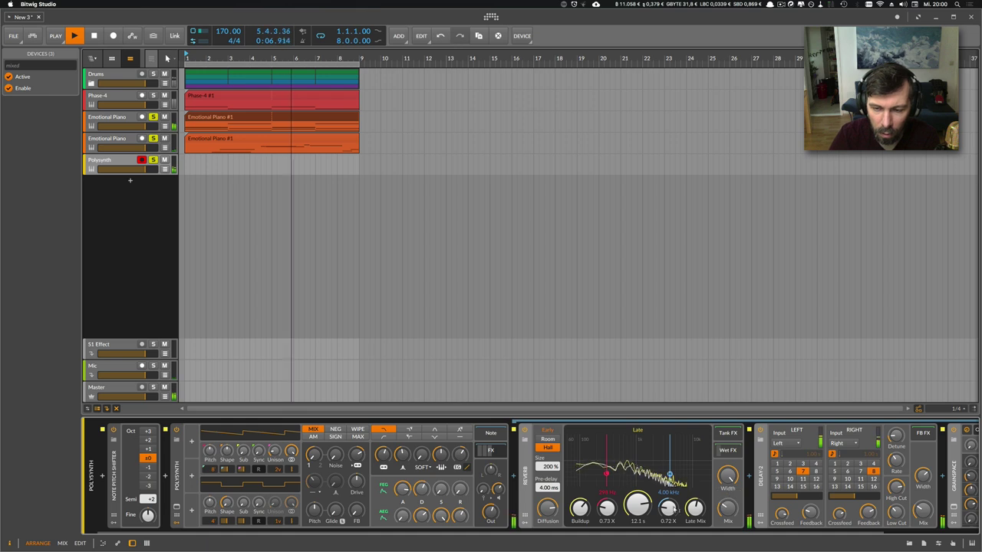
- Open GrainSpace in Polysynth's FX chain and lower its grain blend to 38%
scroll(774, 512, right, 3)
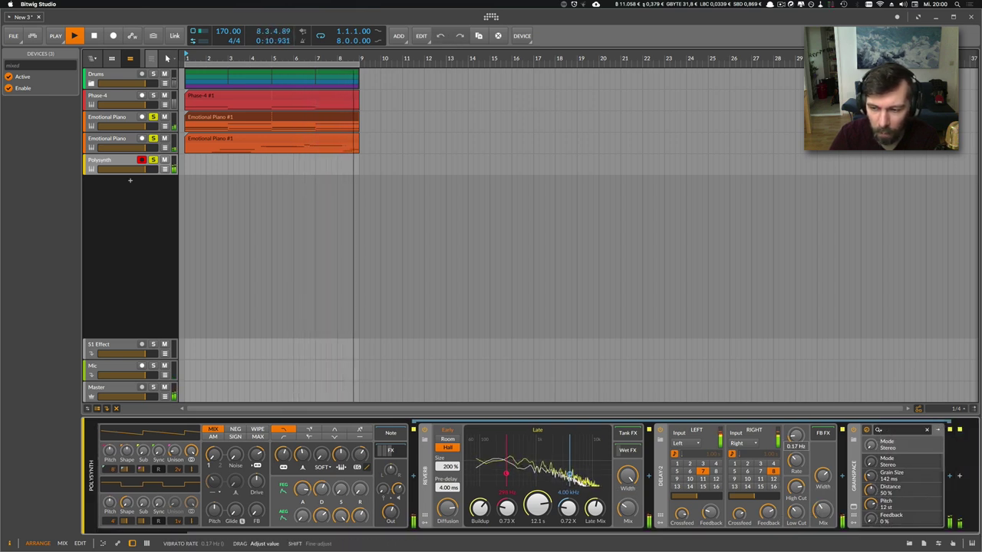
click(853, 506)
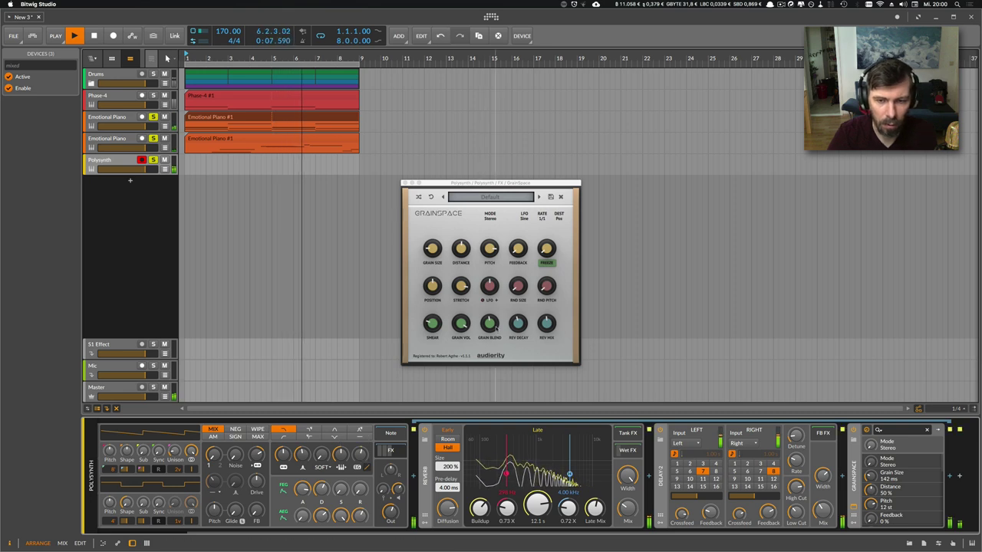
drag(490, 325, 506, 356)
click(627, 476)
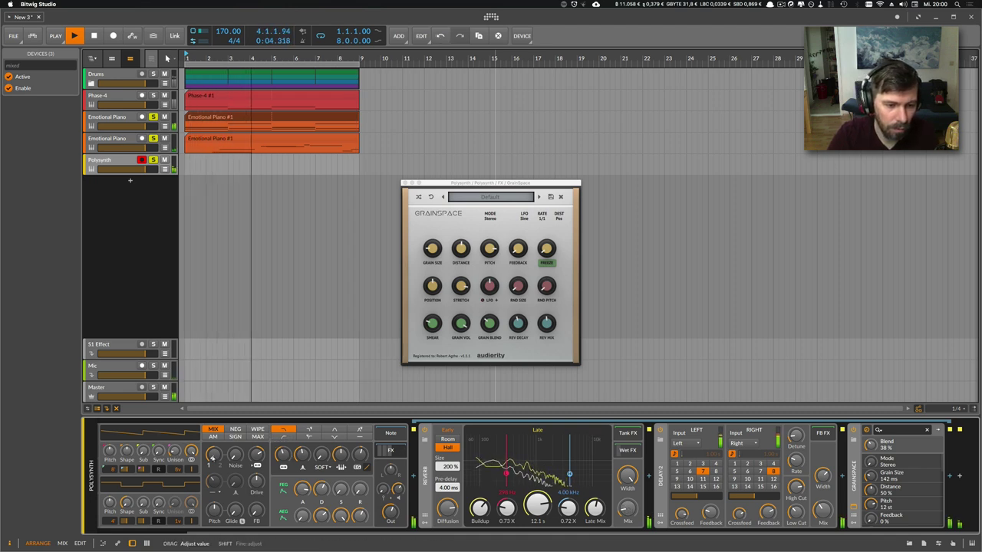
- Switch Polysynth's filter to Low-pass (4-pole) and readjust the GrainSpace blend and the synth's output level
scroll(248, 458, left, 3)
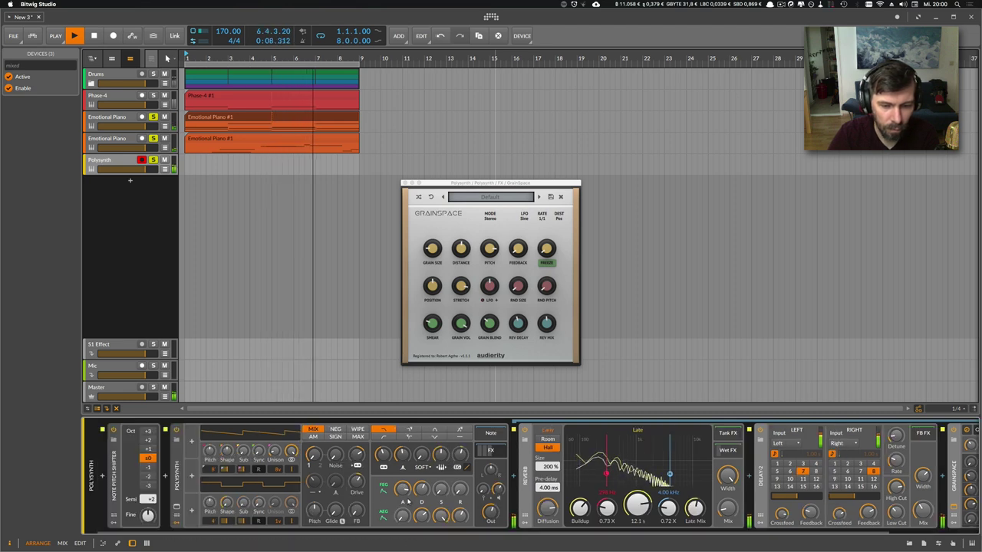
click(407, 429)
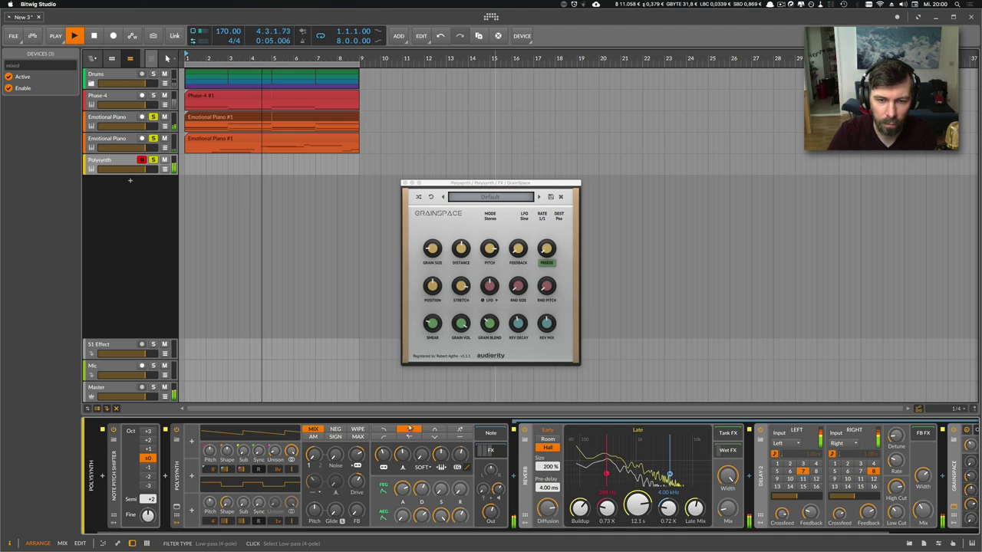
drag(489, 324, 490, 337)
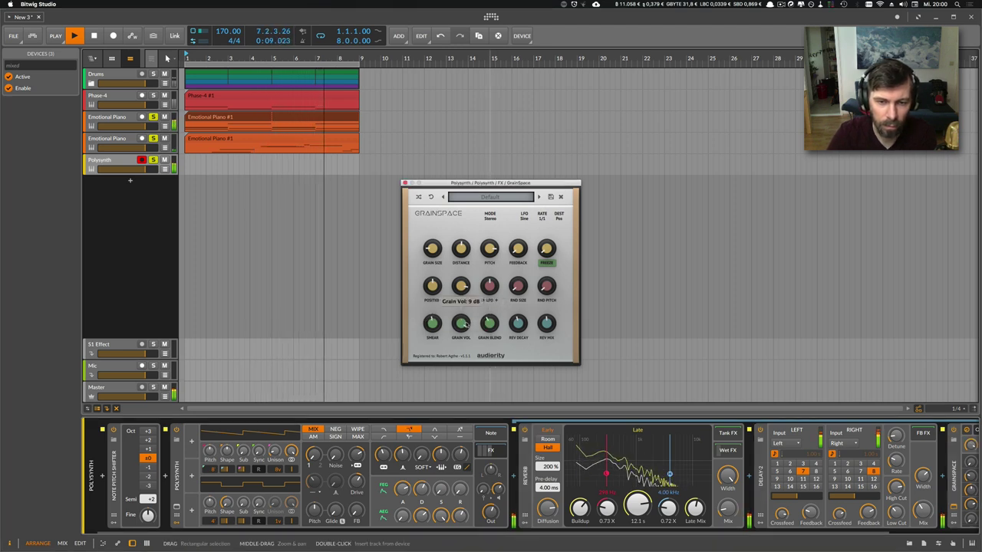
drag(490, 505, 490, 509)
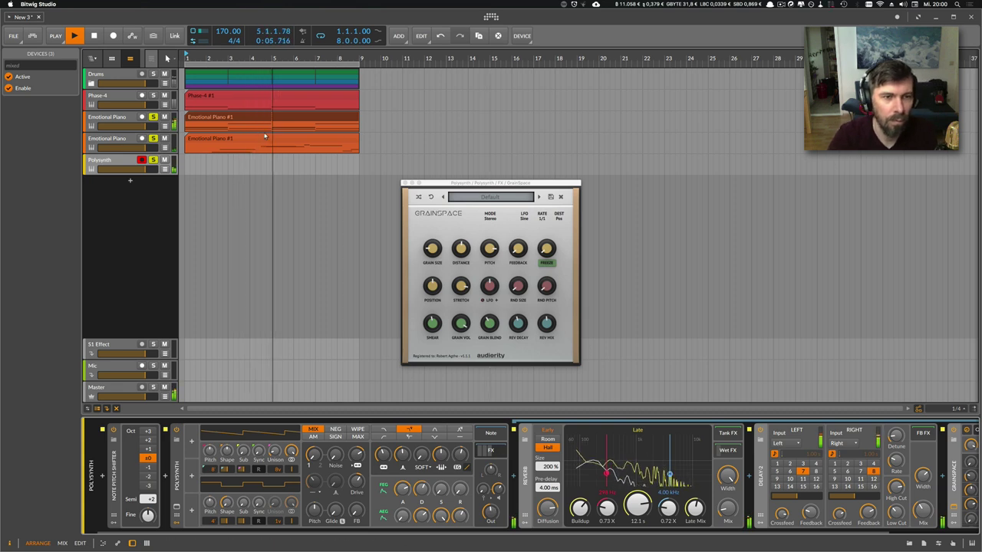
- Duplicate the drum clips and extend the Phase-4 and both piano clips to 16 bars, and close the GrainSpace window
click(331, 79)
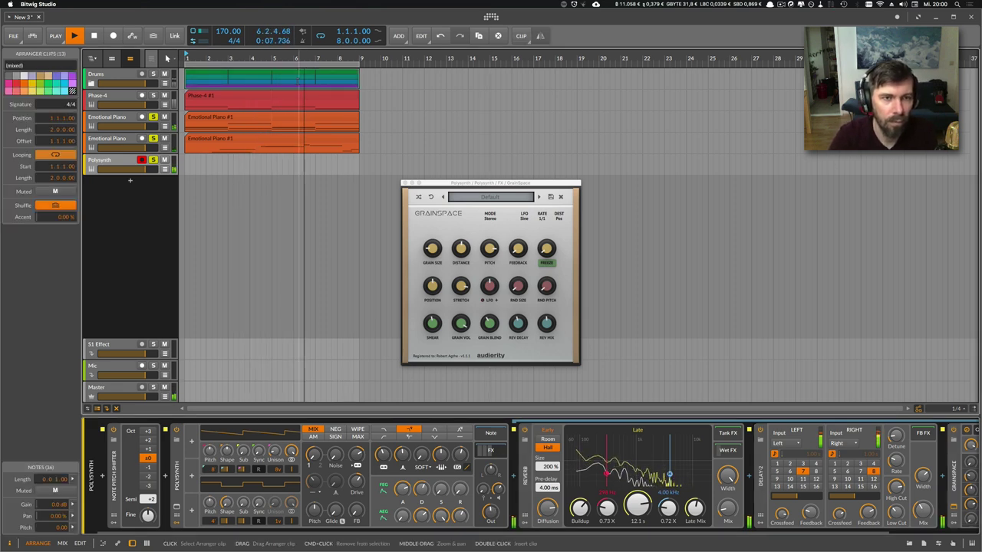
key(super+d)
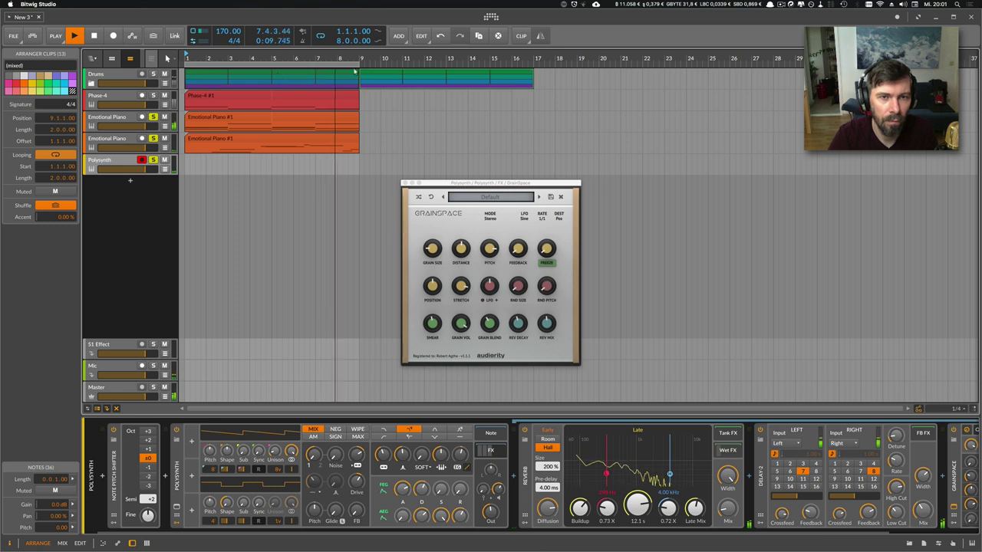
key(super+a)
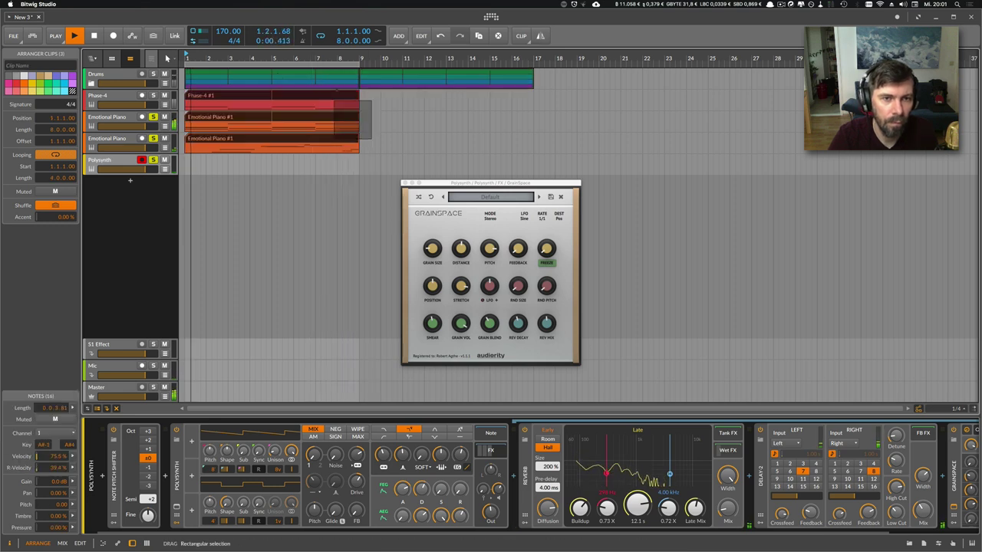
drag(411, 99, 531, 108)
click(405, 183)
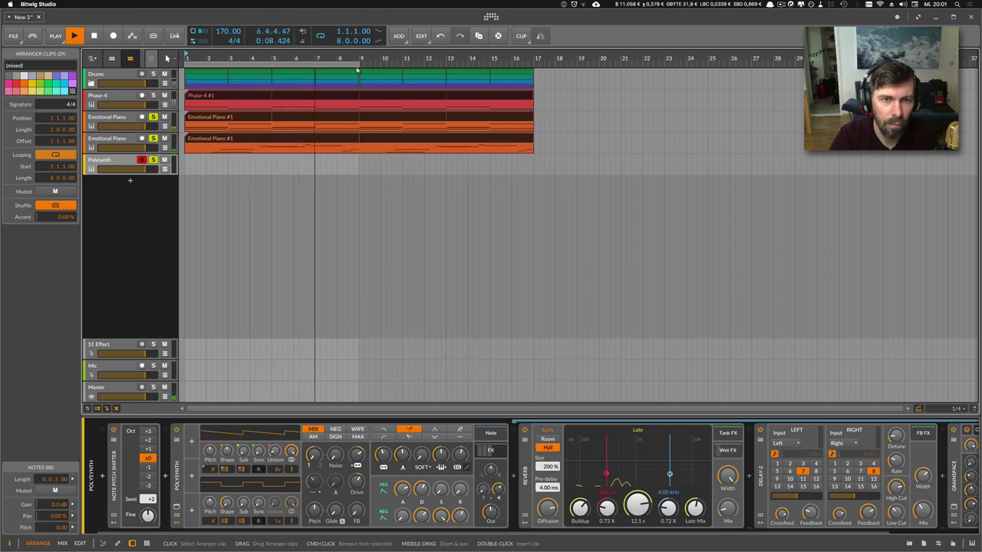
- Extend the arranger loop range to 16 bars
drag(358, 66, 531, 66)
click(529, 68)
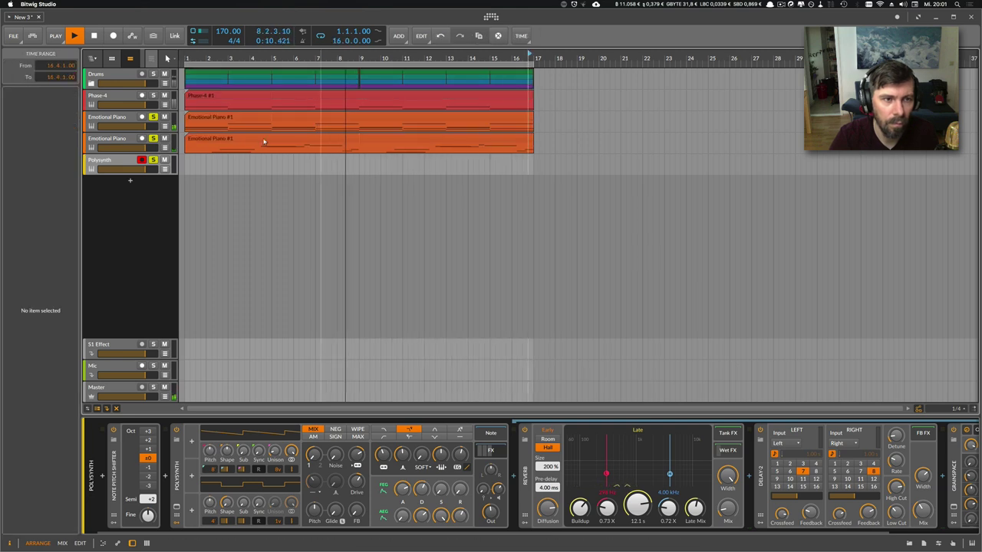
- Record a Polysynth melody over the 16-bar loop and make its clip span the full 16 bars
click(125, 161)
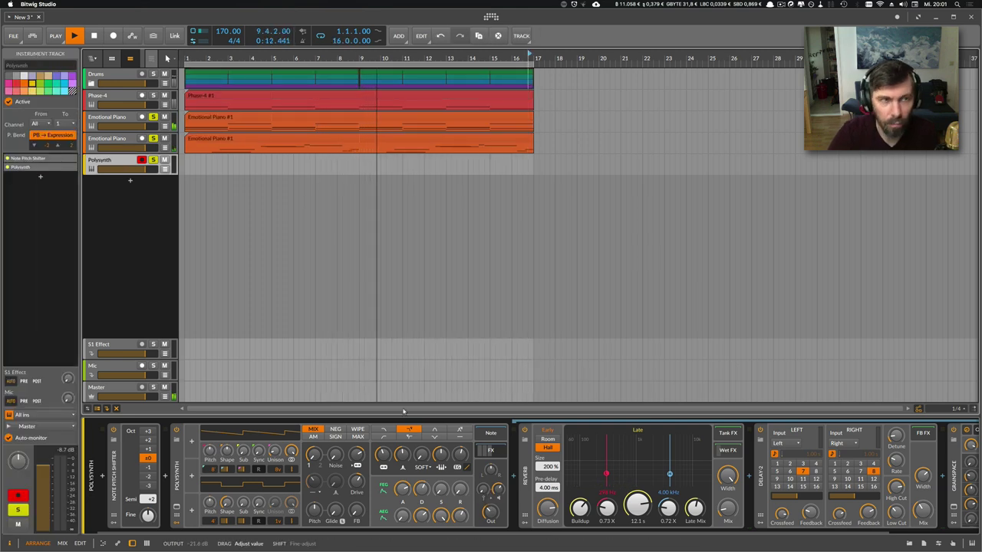
key(space)
key(space)
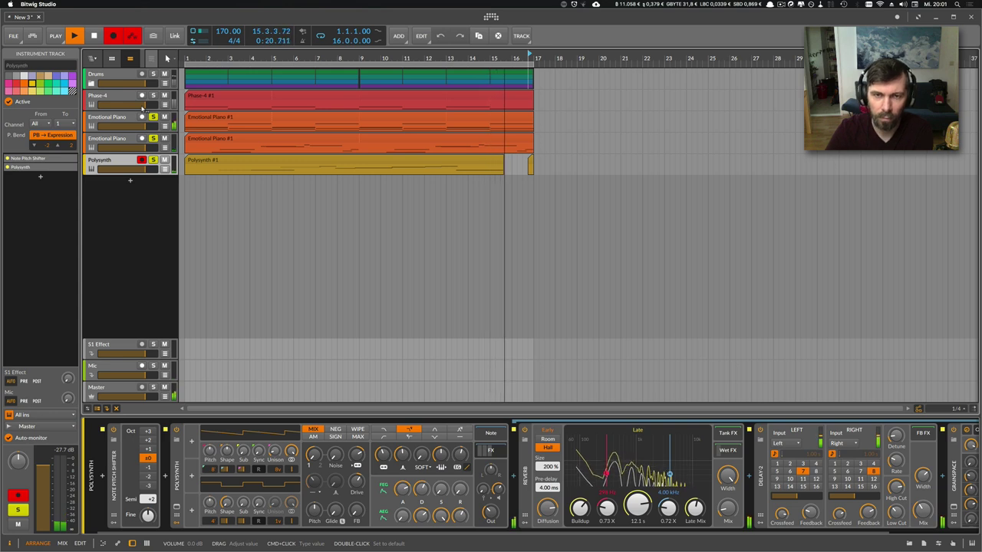
key(space)
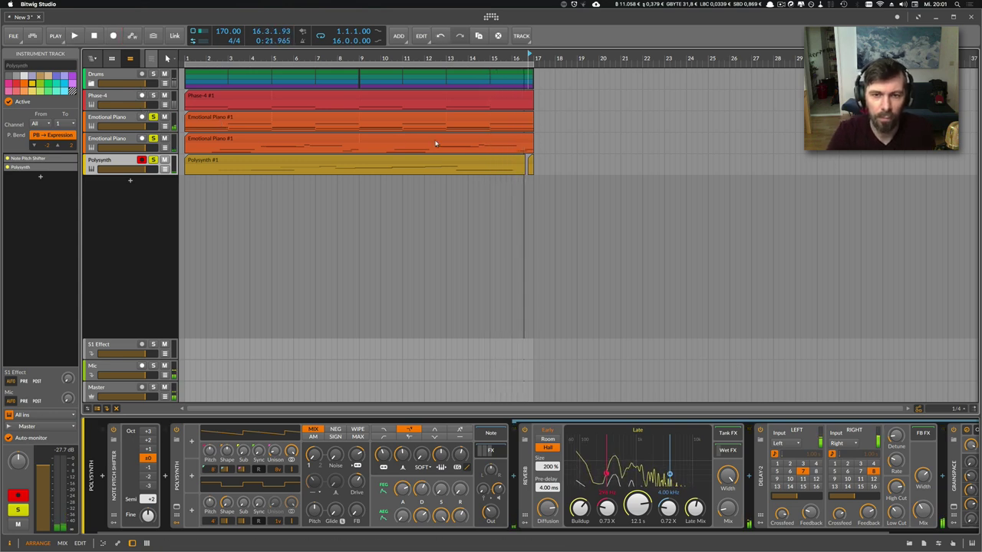
click(527, 159)
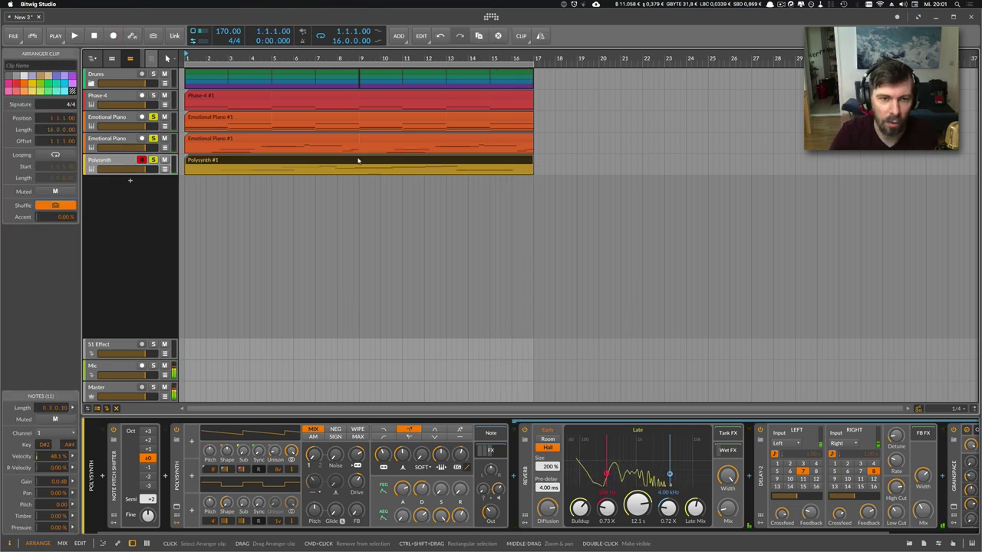
- Turn off solo on both Emotional Piano tracks and Polysynth, play the full loop, and open the Polysynth clip's notes
click(112, 144)
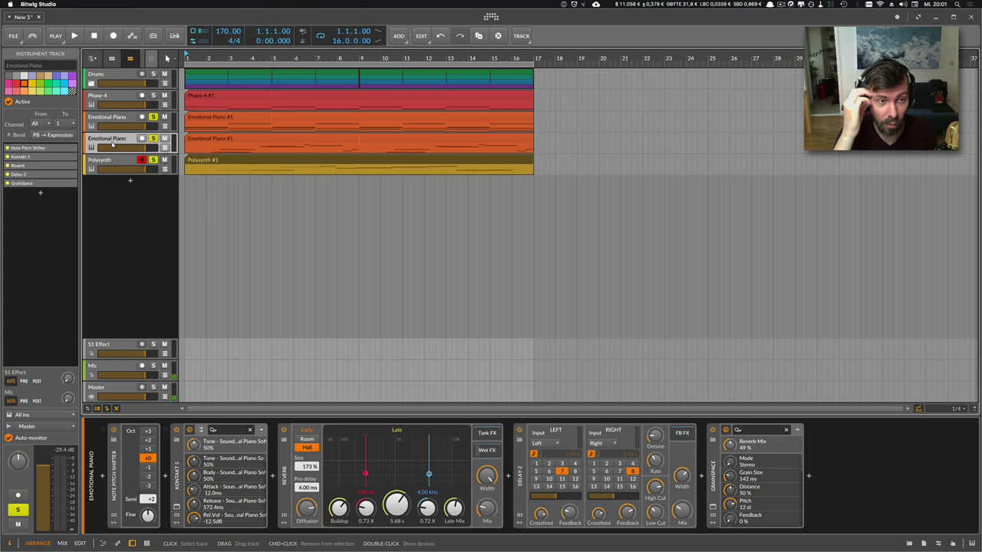
click(203, 120)
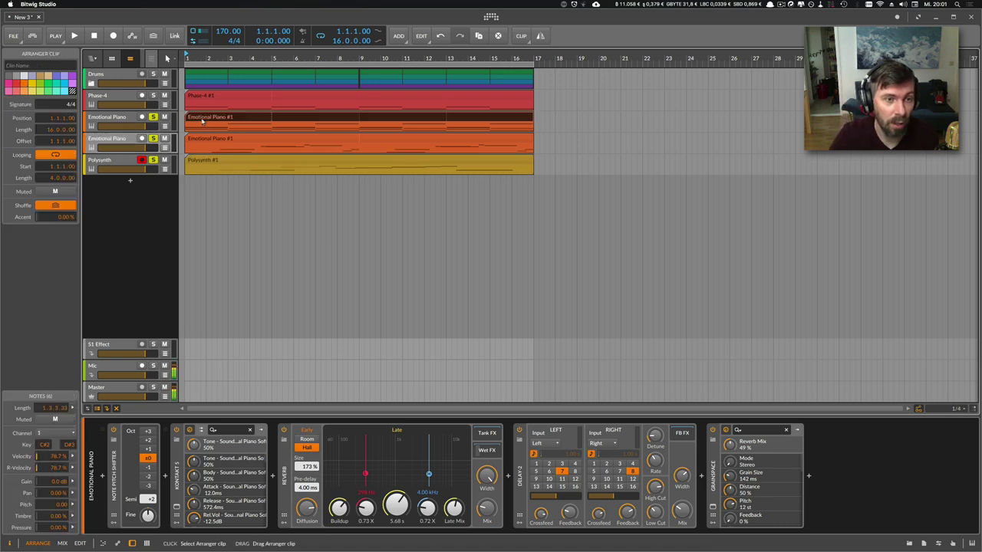
click(119, 119)
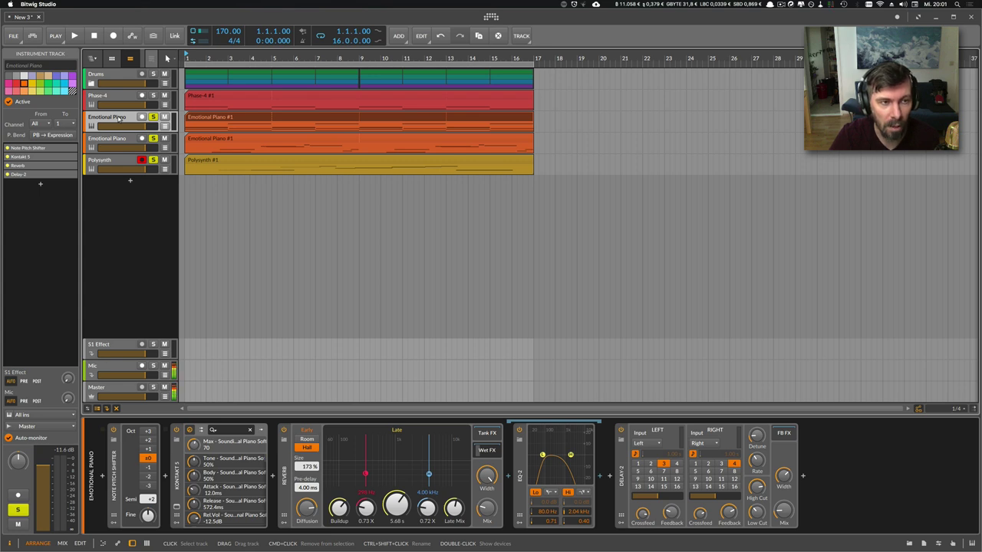
click(252, 163)
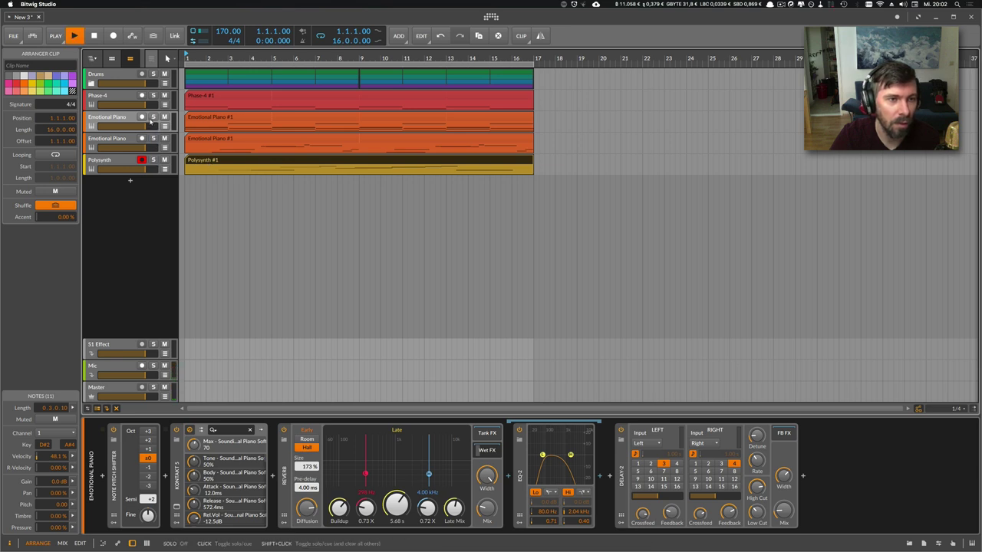
click(129, 163)
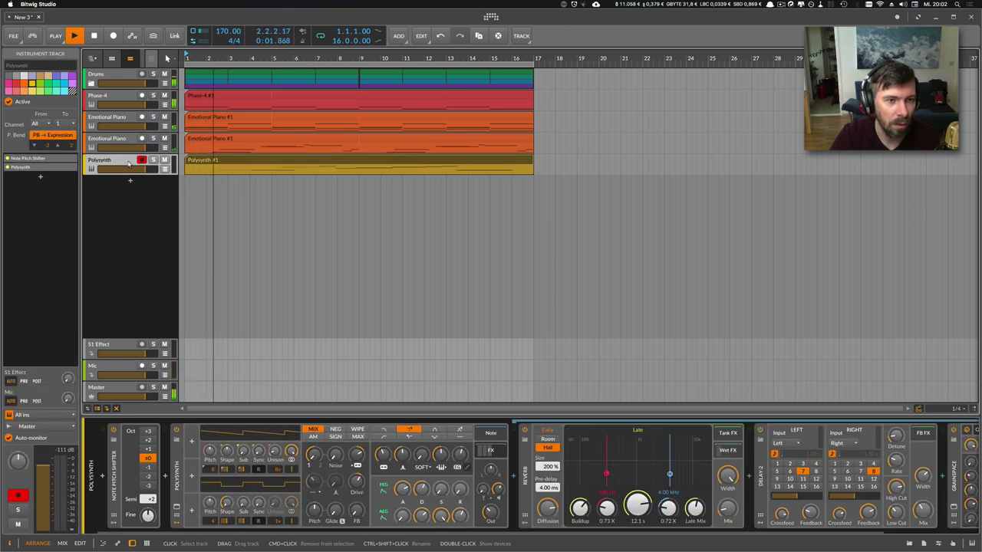
double_click(193, 163)
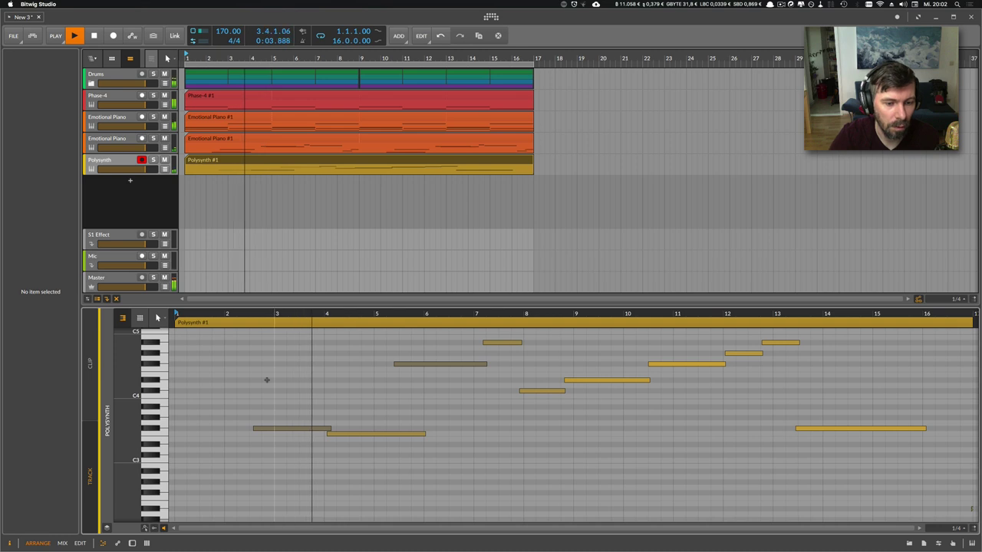
- Add a Random modulator to Polysynth and map it to the first oscillator's pitch with an amount of 0.088
key(d)
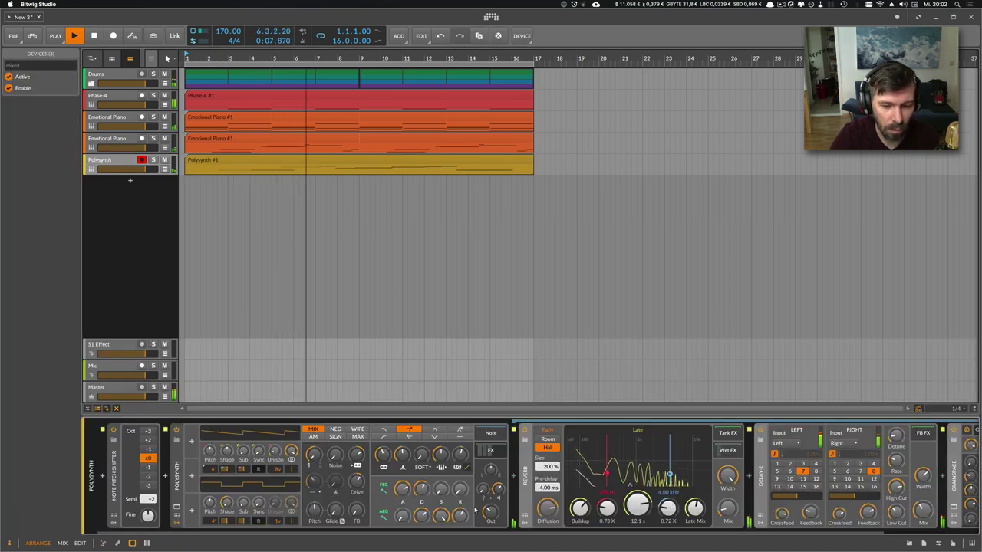
mouse_move(488, 513)
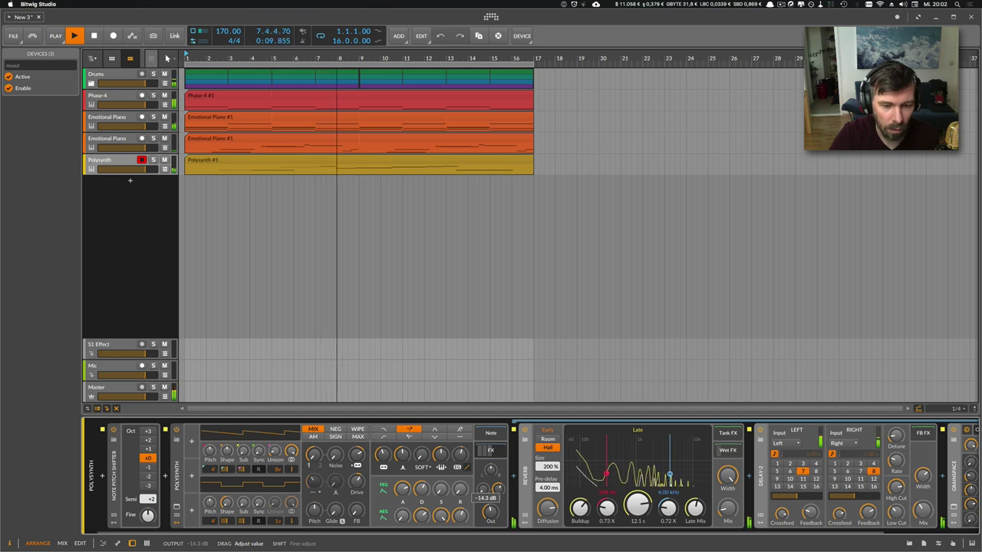
click(192, 441)
text(rand)
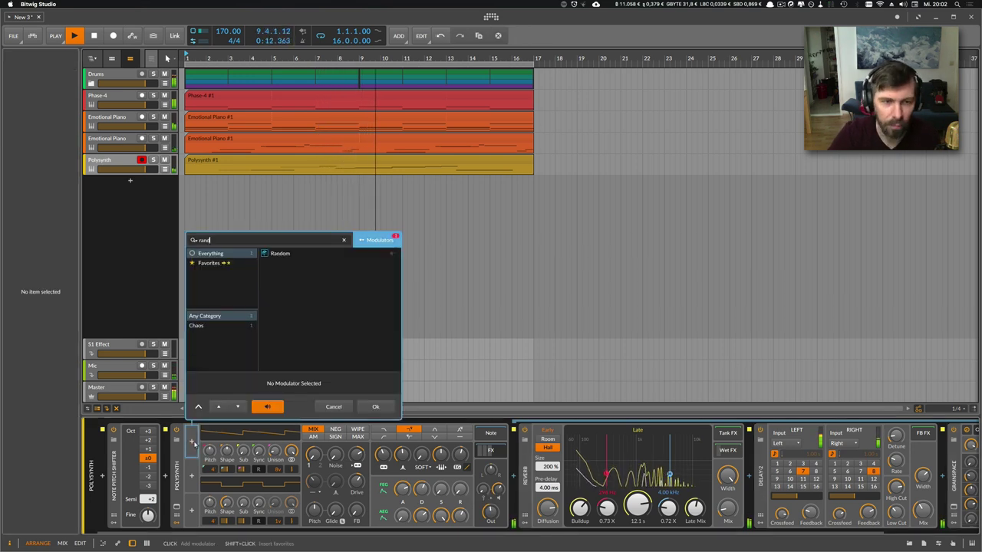
key(Down)
key(Return)
click(201, 454)
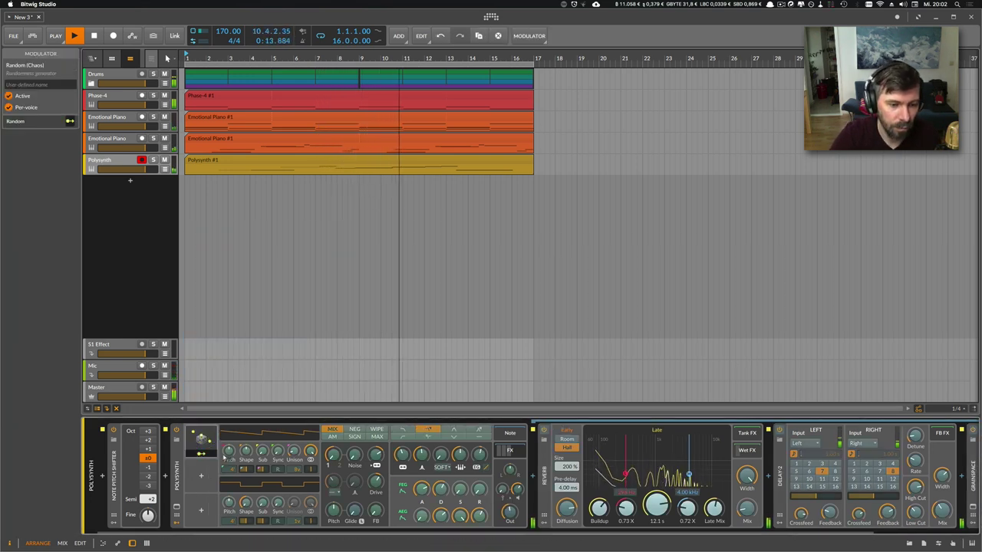
drag(229, 451, 228, 421)
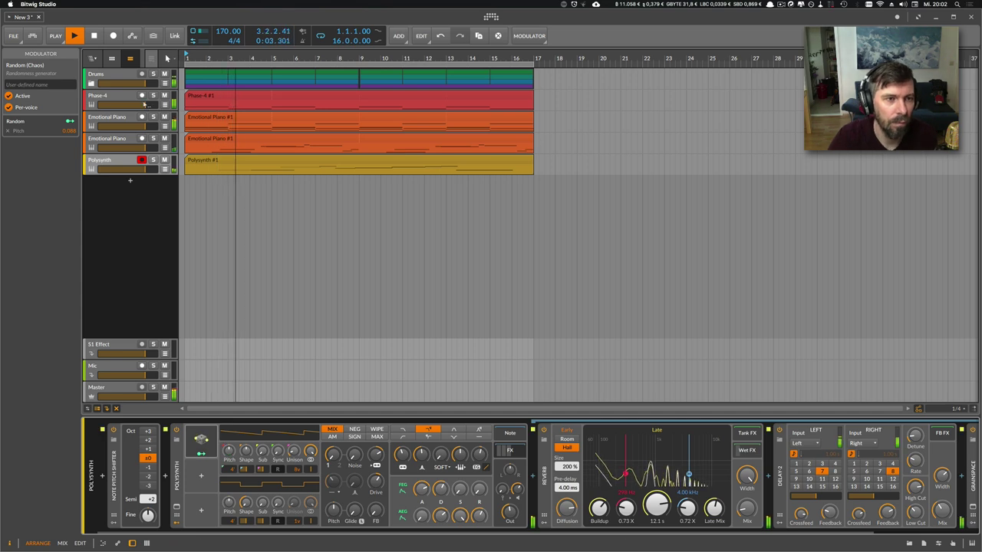
- Expand the Drums group and split the fourth drum loop clip at 8.3
click(92, 84)
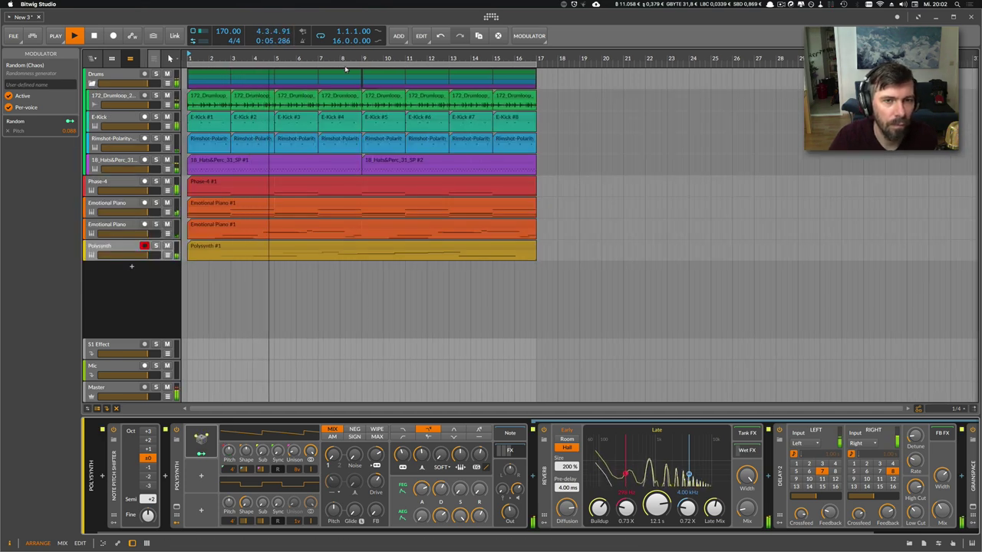
scroll(323, 100, up, 3)
click(354, 104)
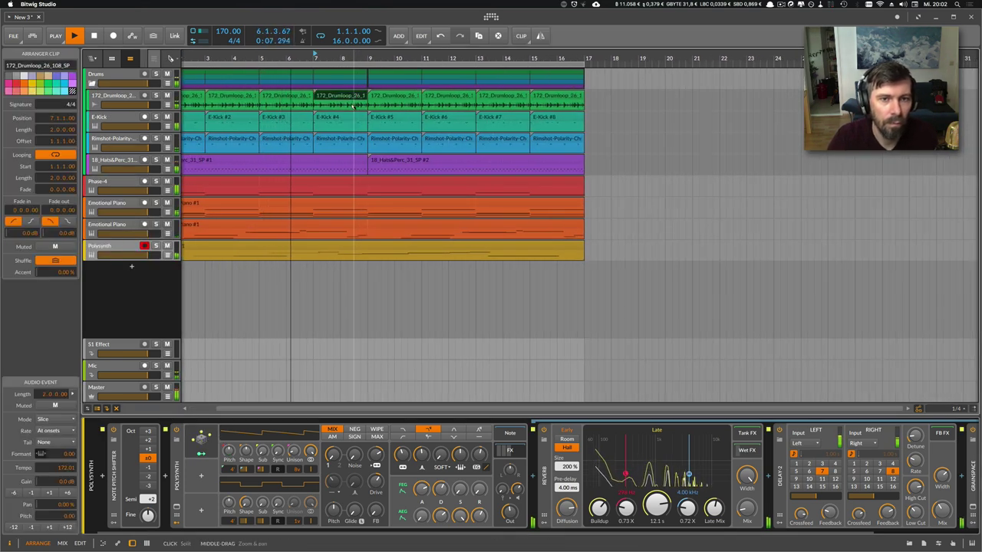
drag(356, 96, 369, 95)
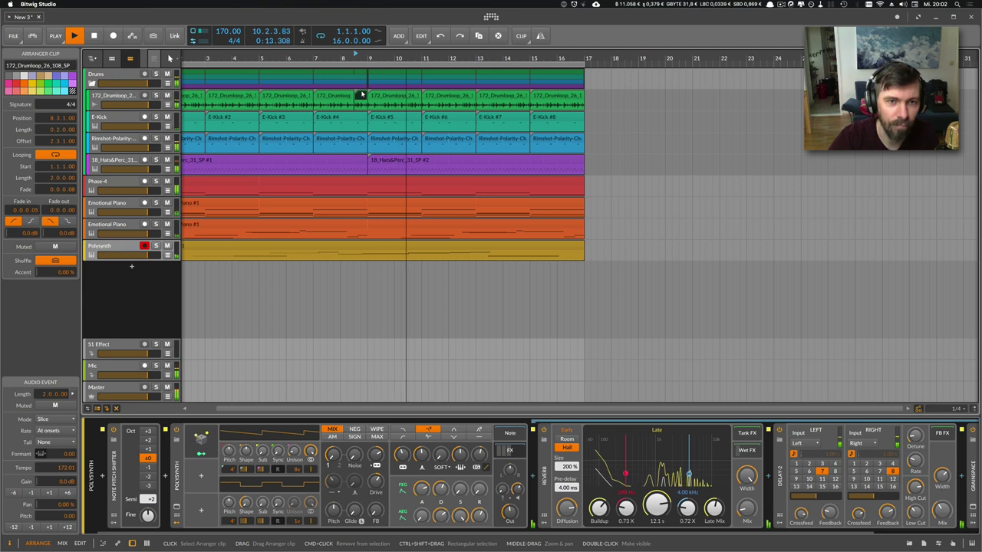
- Stop playback and set the arranger loop to start at 8.3.1 with a length of two beats
click(358, 117)
key(space)
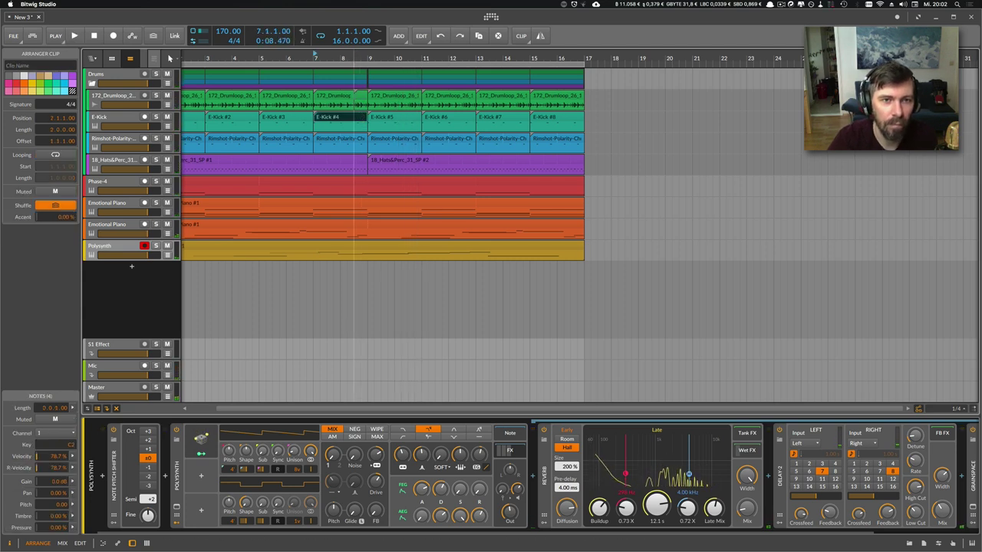
click(354, 58)
drag(238, 60, 291, 65)
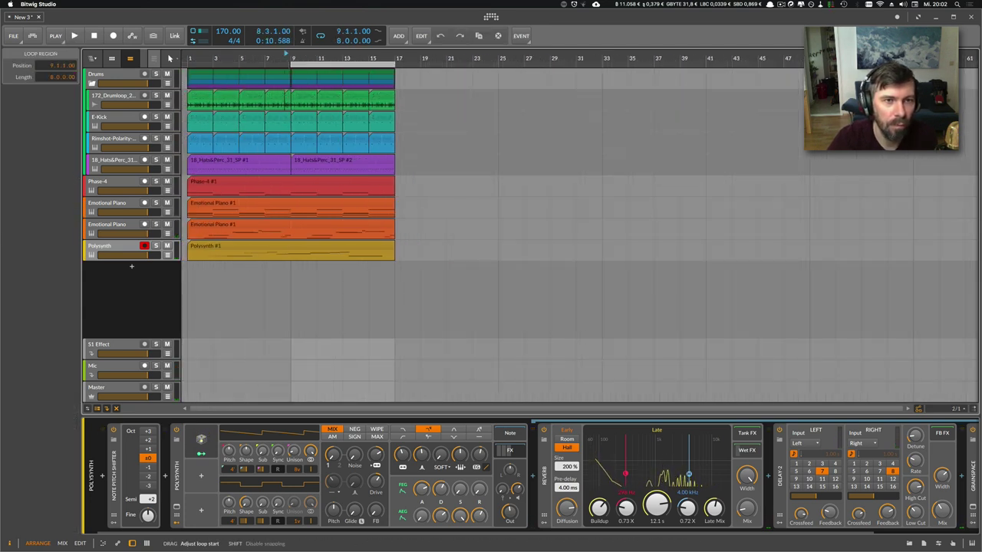
drag(394, 65, 281, 64)
scroll(290, 64, up, 10)
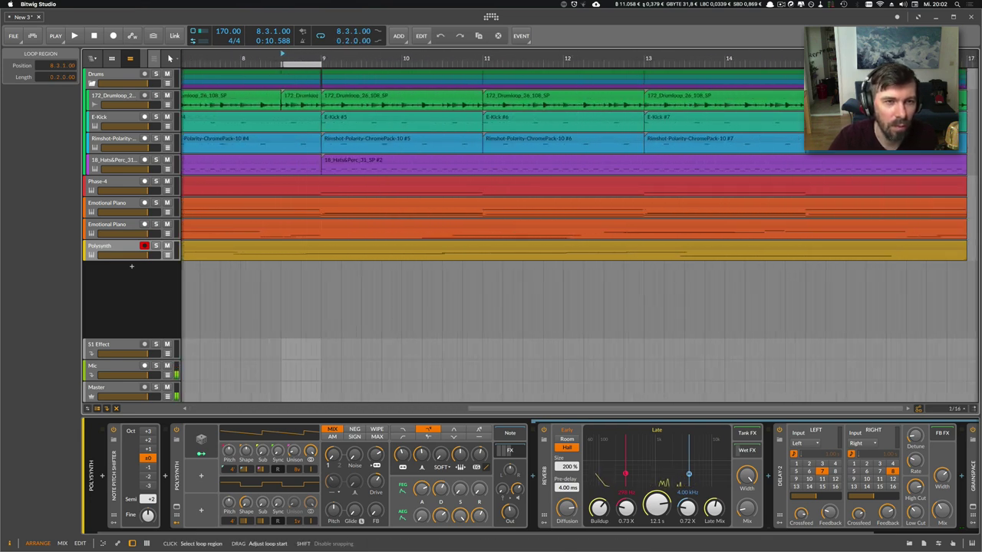
- Split the fourth E-Kick and Rimshot clips at 8.3 to match the drum loop split
click(299, 119)
key(5)
click(282, 121)
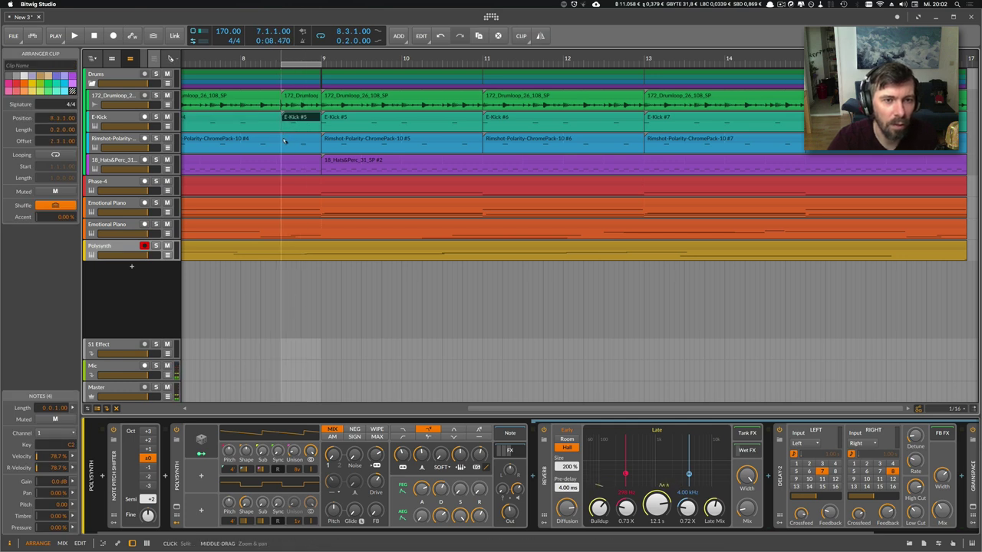
click(282, 148)
key(1)
- Add a C2 note at 8.4.3 in the split-off rimshot clip and lower its velocity to 23.1%
double_click(301, 140)
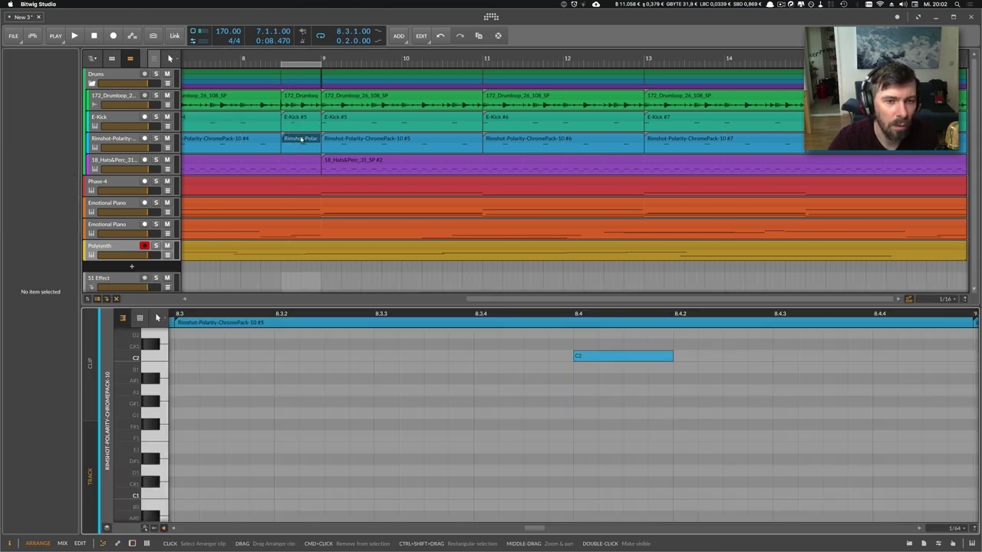
drag(574, 314, 432, 357)
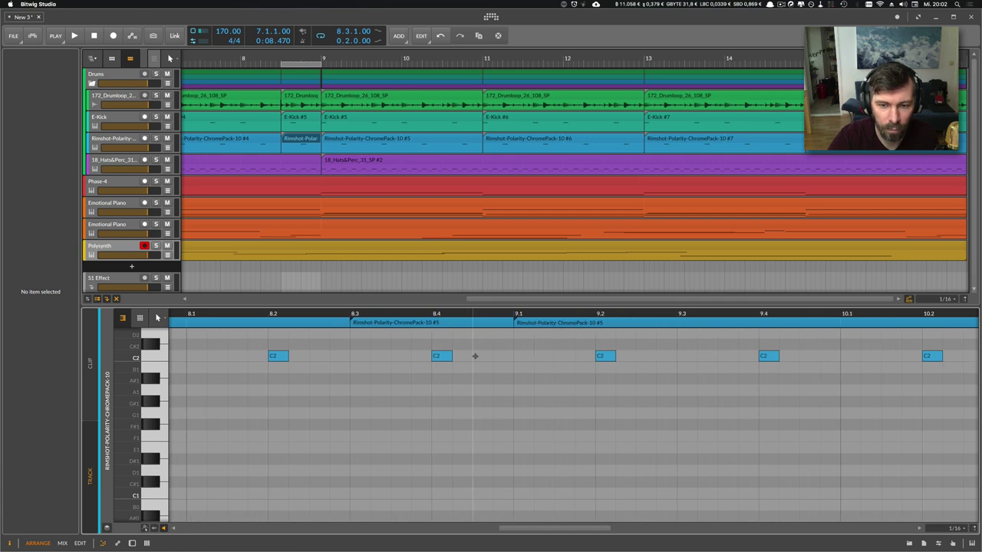
double_click(490, 357)
click(151, 527)
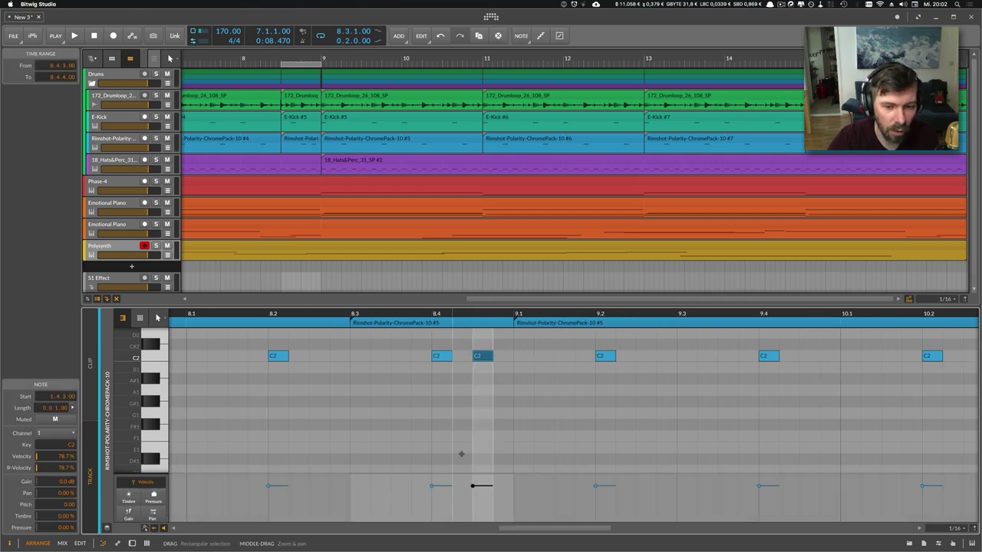
key(space)
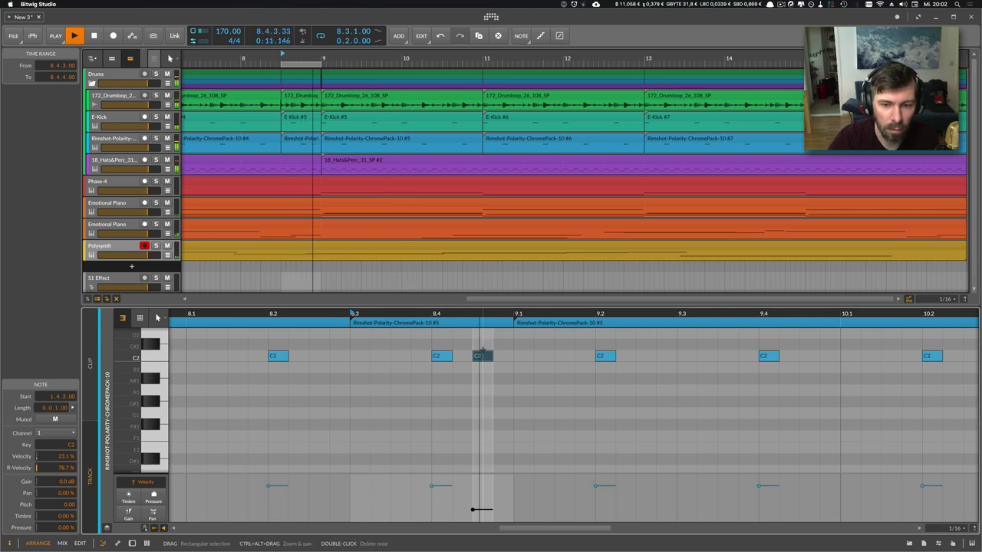
- Duplicate the quiet rimshot note to 8.4.4, make the first of the pair louder than the second, and play the loop
key(space)
key(ctrl+d)
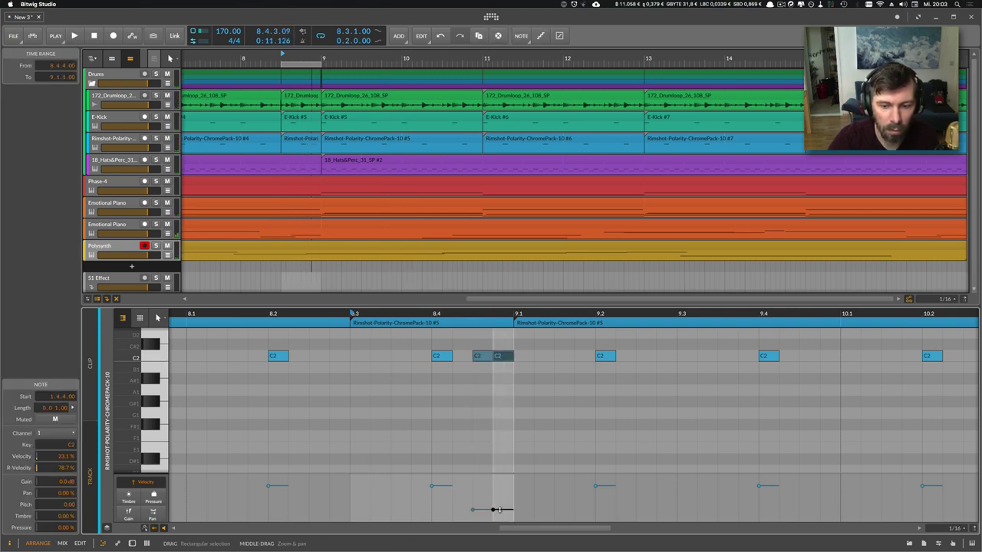
drag(483, 513, 475, 506)
key(space)
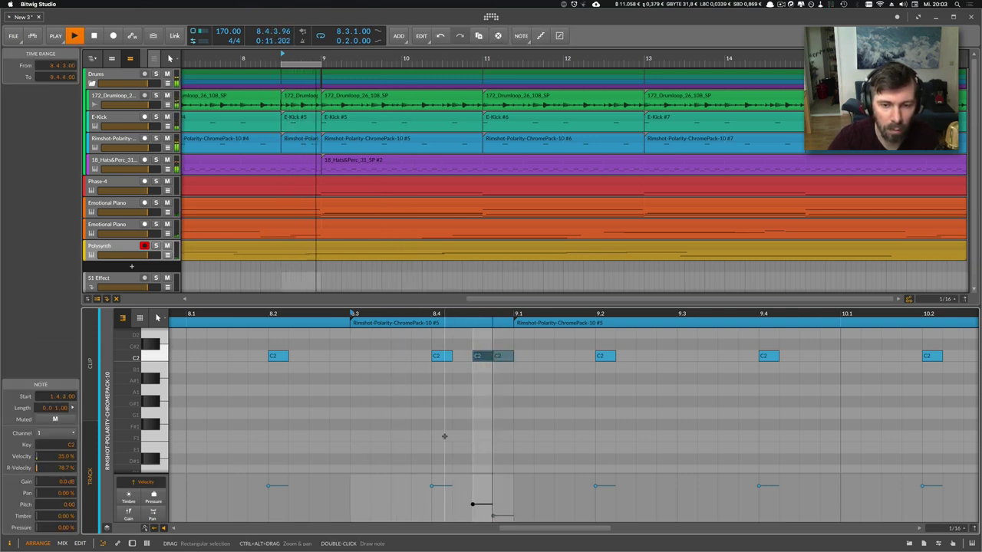
- Add a C2 note at 8.3.1 in the split-off E-Kick clip and lower its velocity well below the other kicks
double_click(299, 118)
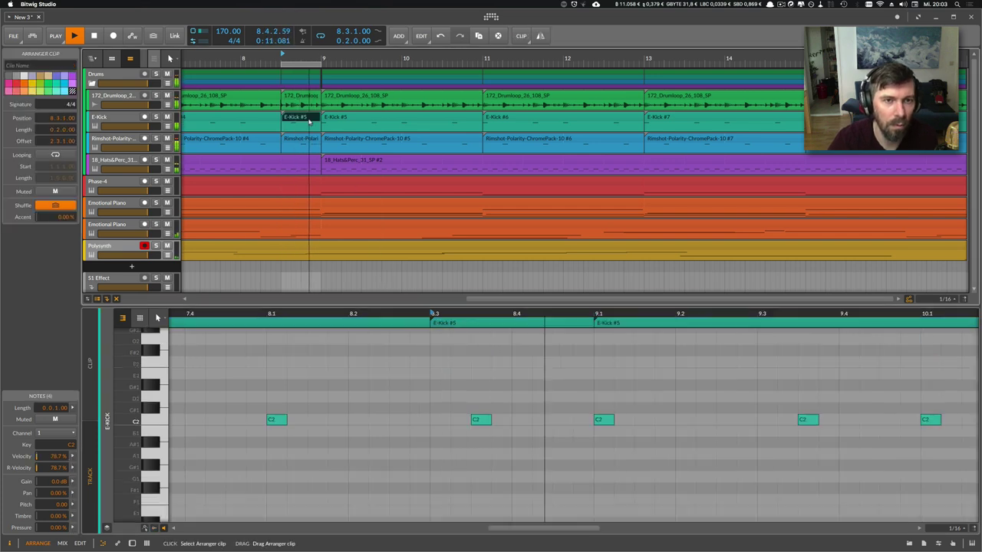
double_click(280, 358)
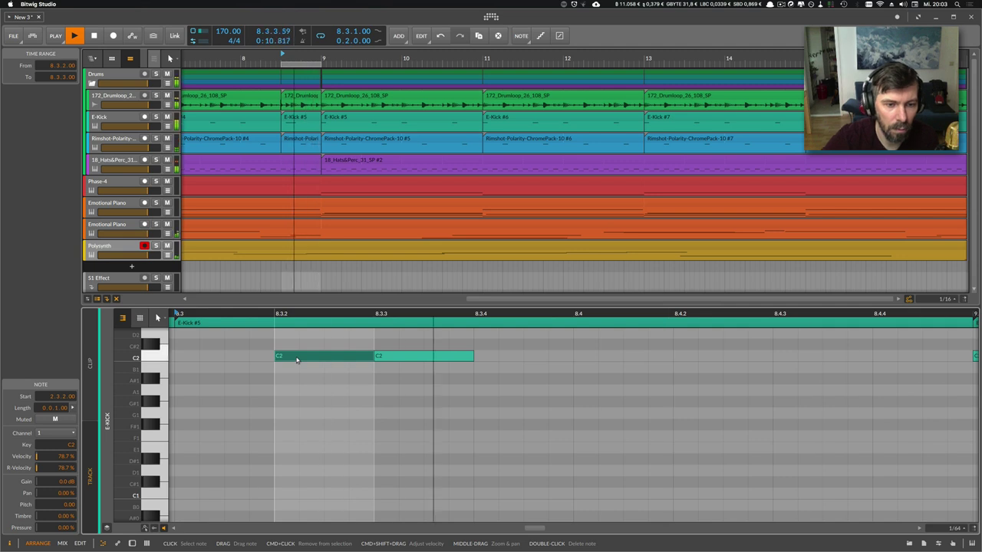
key(Left)
key(Left)
key(Left)
key(Left)
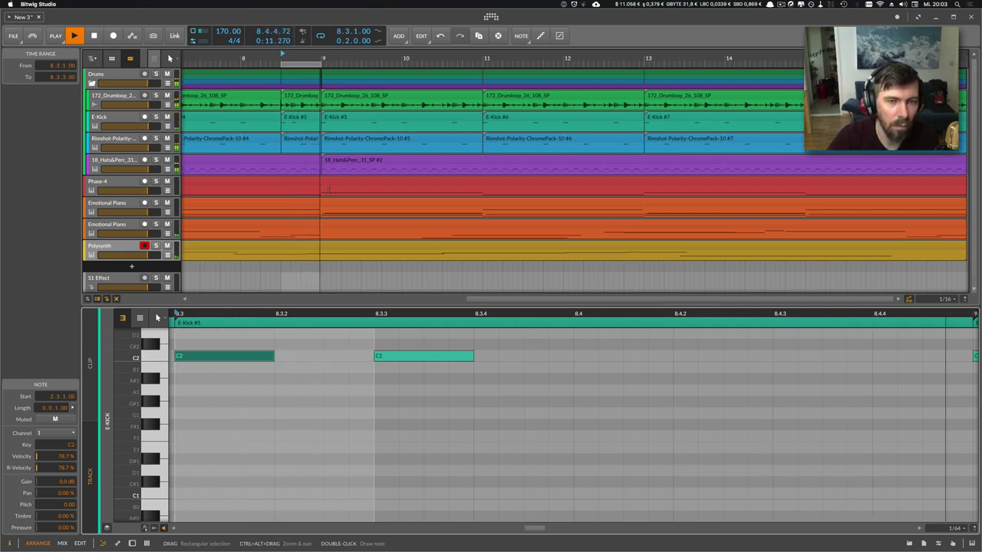
click(154, 529)
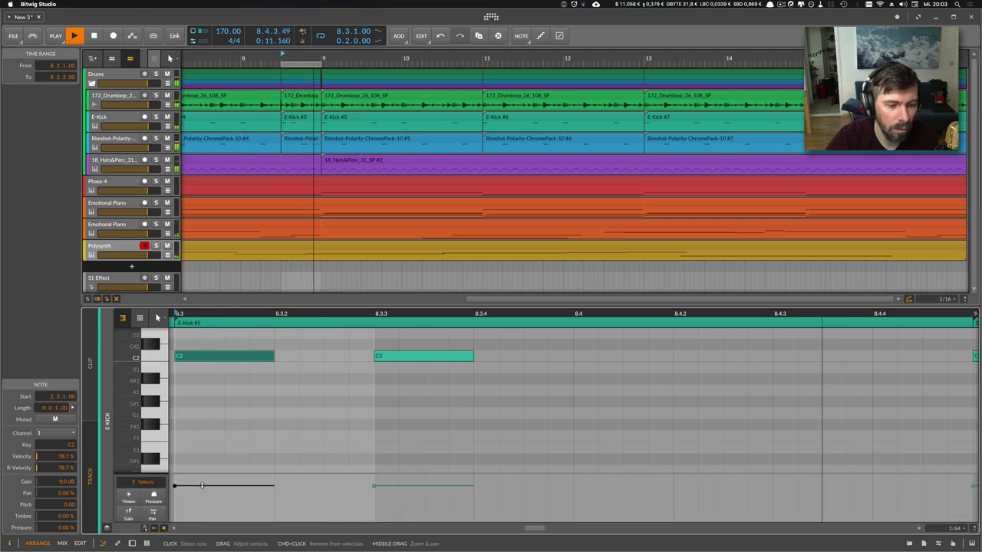
drag(202, 485, 202, 506)
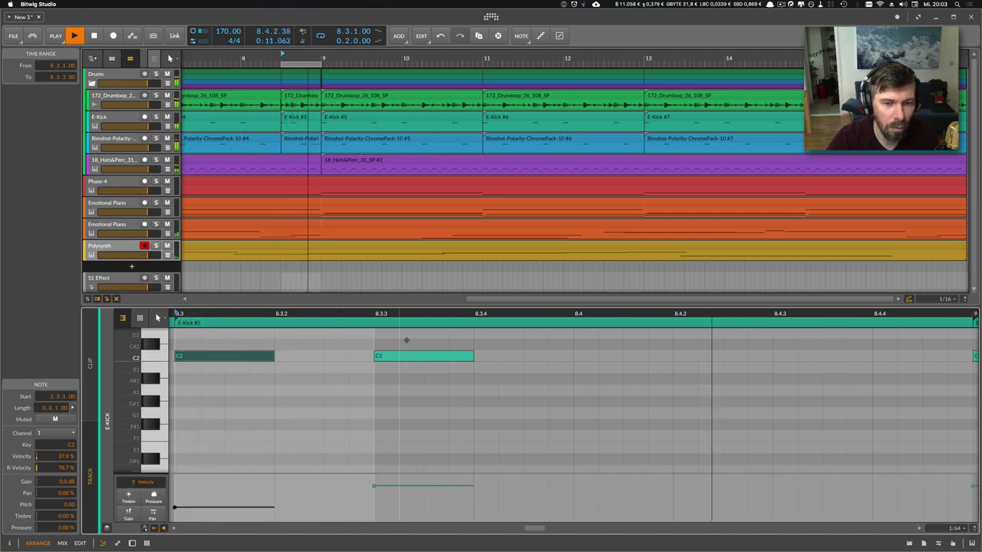
- Move the kick note at 8.3.3 one sixteenth later to 8.3.4
click(411, 357)
key(Right)
key(Right)
key(Right)
key(Right)
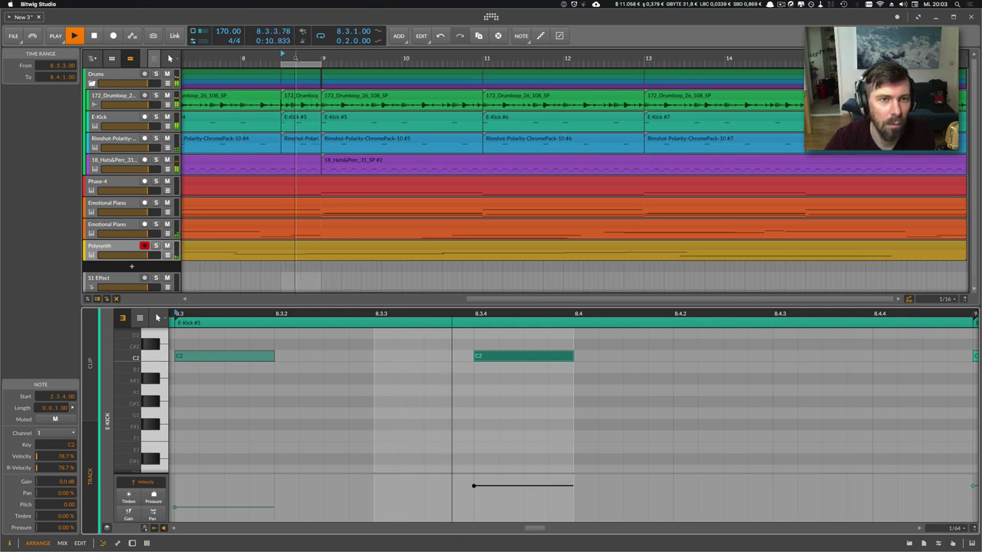
- Move the two-beat loop region to 16.3.1 and open the last rimshot clip's notes around bar 16
mouse_move(327, 58)
mouse_down()
mouse_move(326, 26)
mouse_move(465, 74)
mouse_move(497, 74)
mouse_up()
double_click(494, 58)
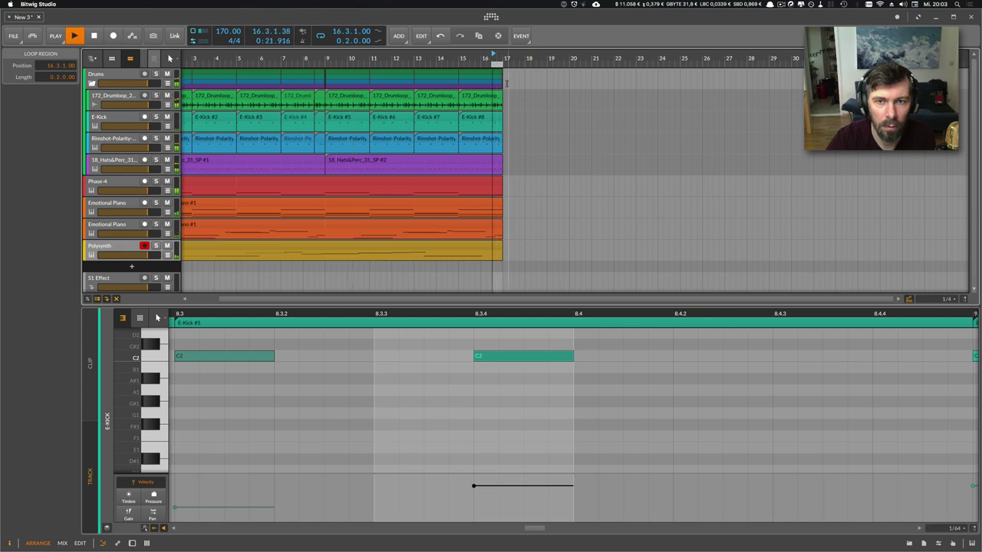
double_click(497, 143)
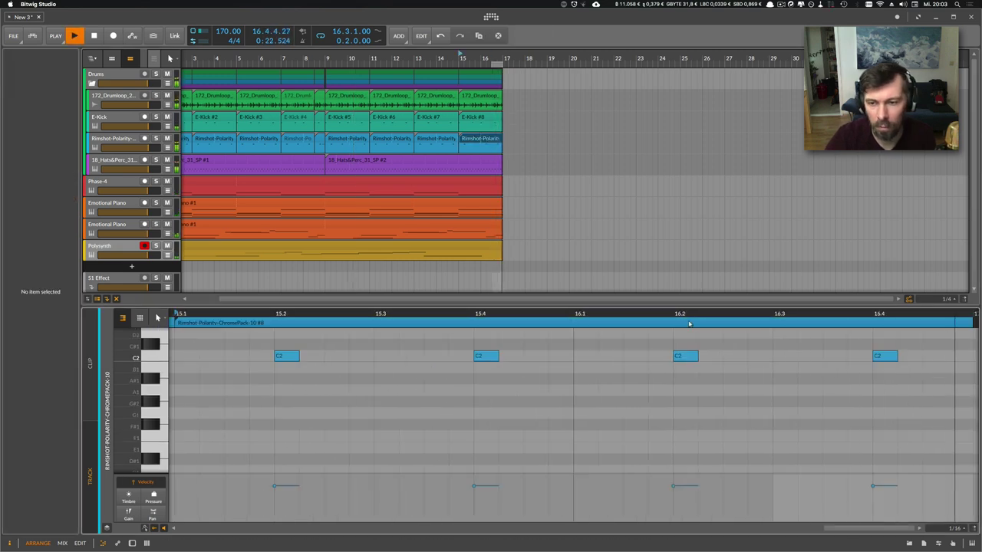
drag(688, 314, 419, 301)
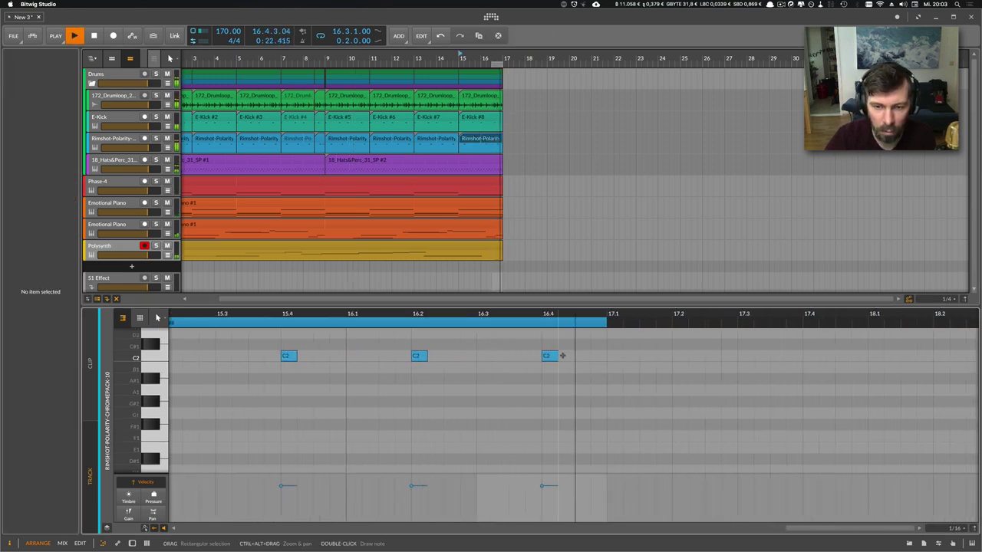
- Move the start of the last C2 rimshot note to 16.3.1, shorten it to one sixteenth, and duplicate it seven times up to 17.1.1
drag(544, 357, 477, 356)
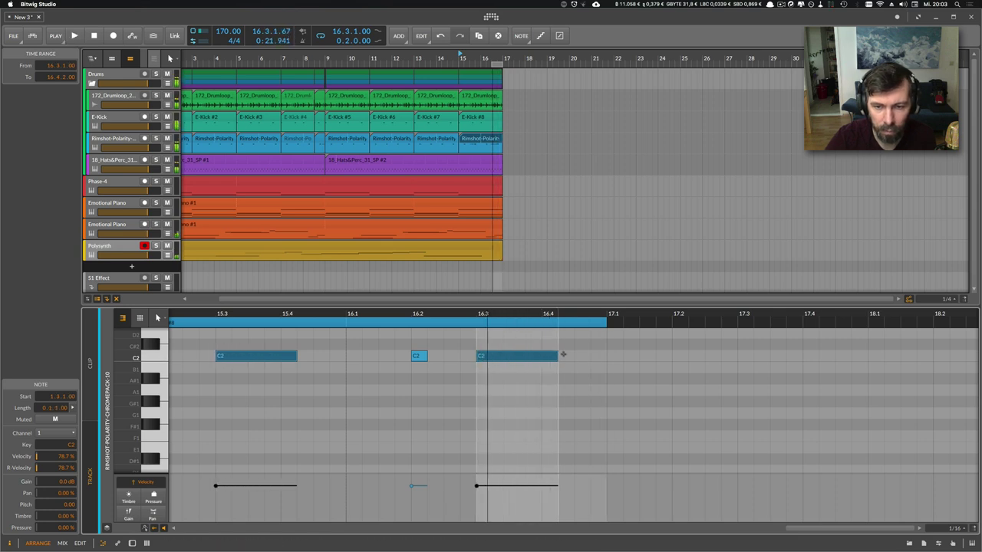
drag(556, 357, 507, 358)
key(super+d)
key(super+d)
key(super+d)
key(super+d)
key(super+d)
key(super+d)
key(super+d)
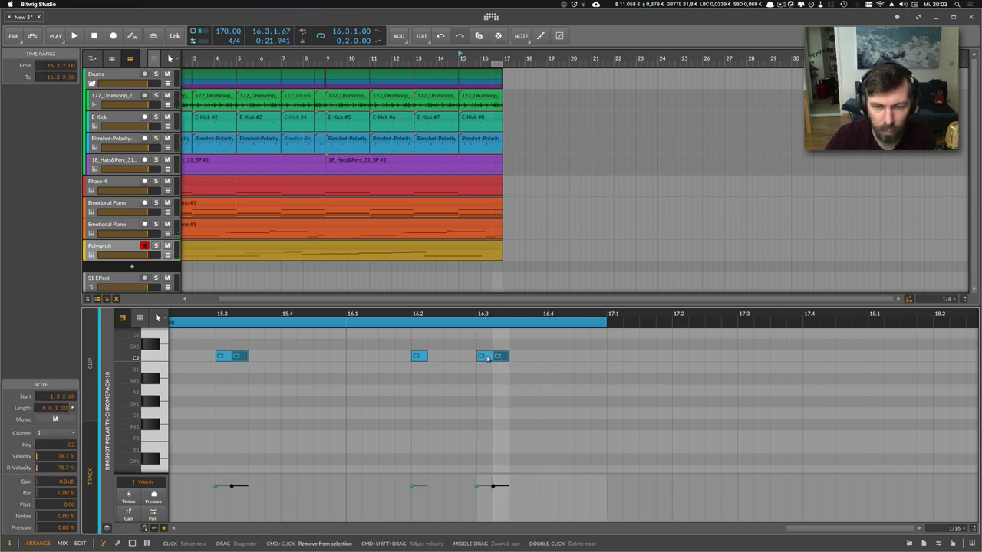
click(509, 479)
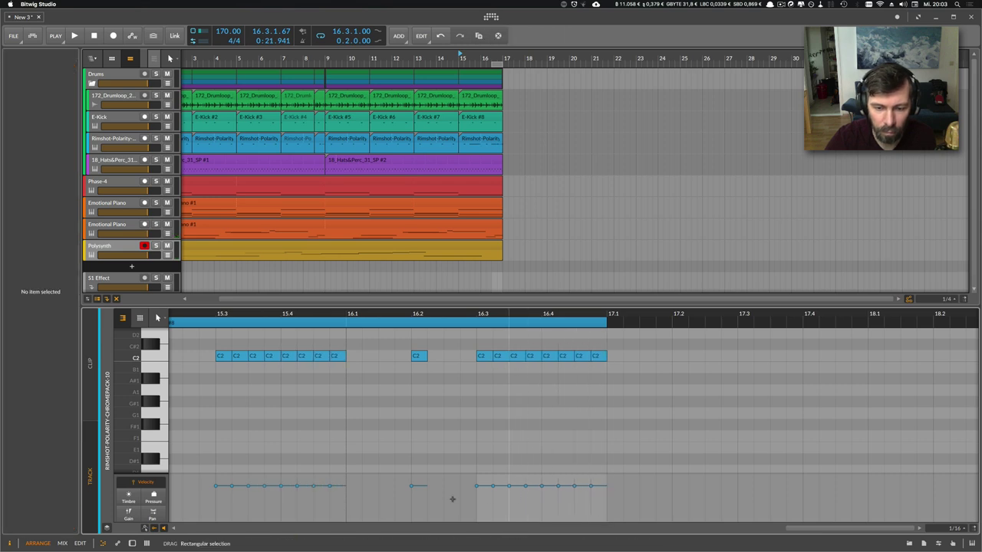
- Try to draw a rising velocity ramp across the rimshot notes from 16.3.1 to 17.1.1 with the Pen tool
click(158, 319)
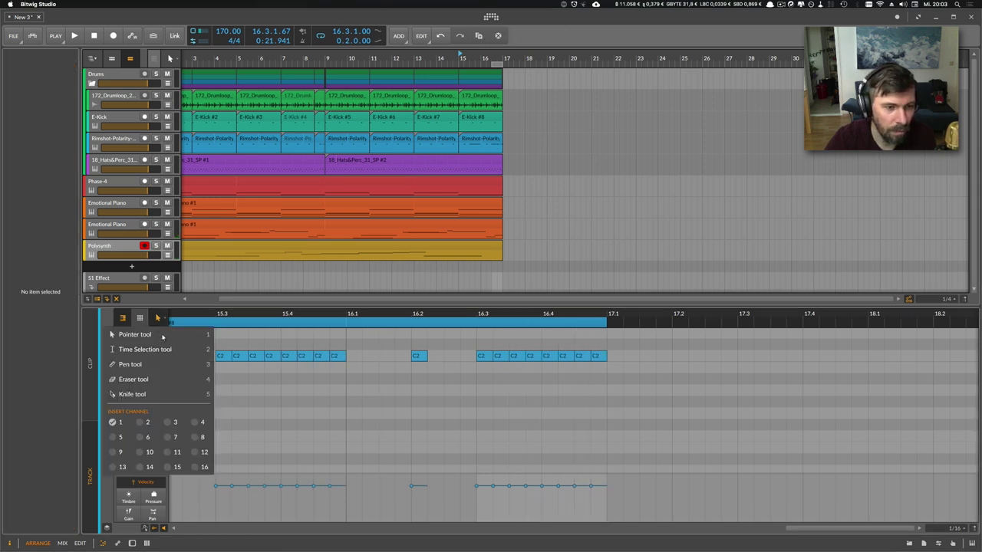
click(160, 365)
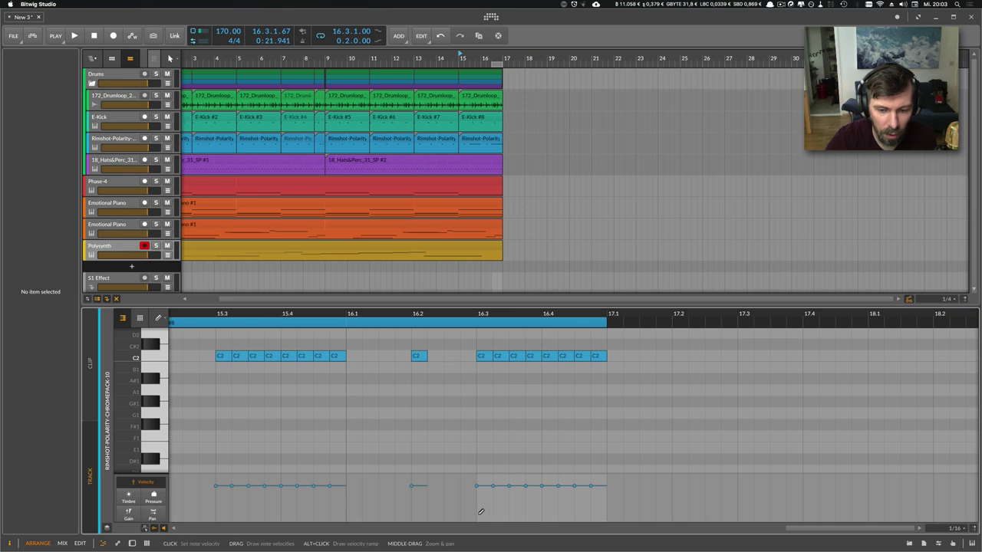
drag(478, 514, 481, 514)
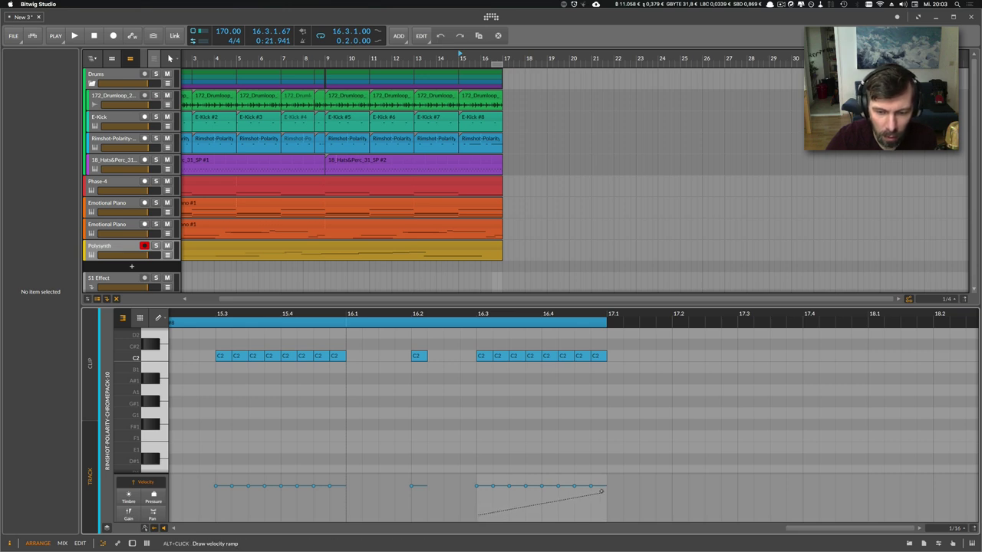
drag(604, 486, 604, 486)
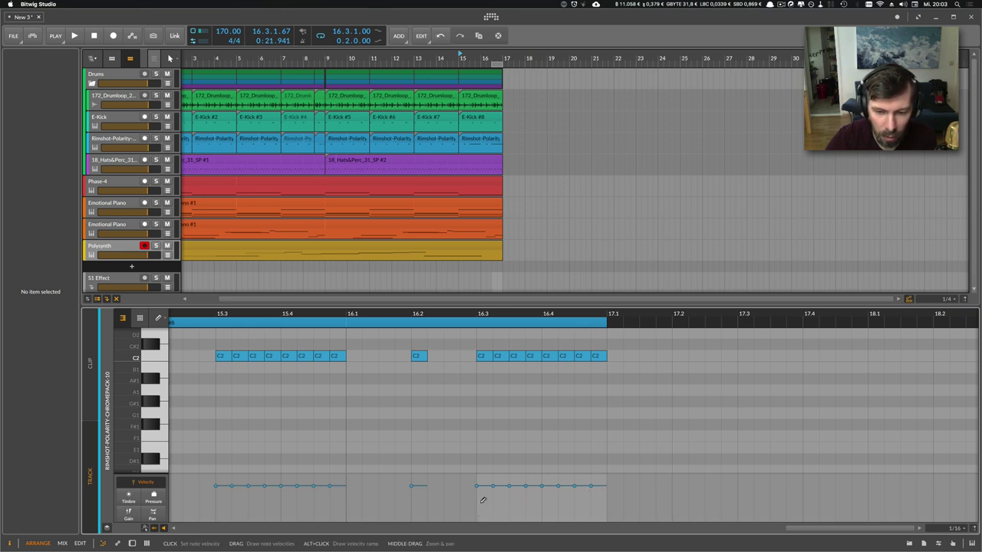
drag(510, 509, 510, 509)
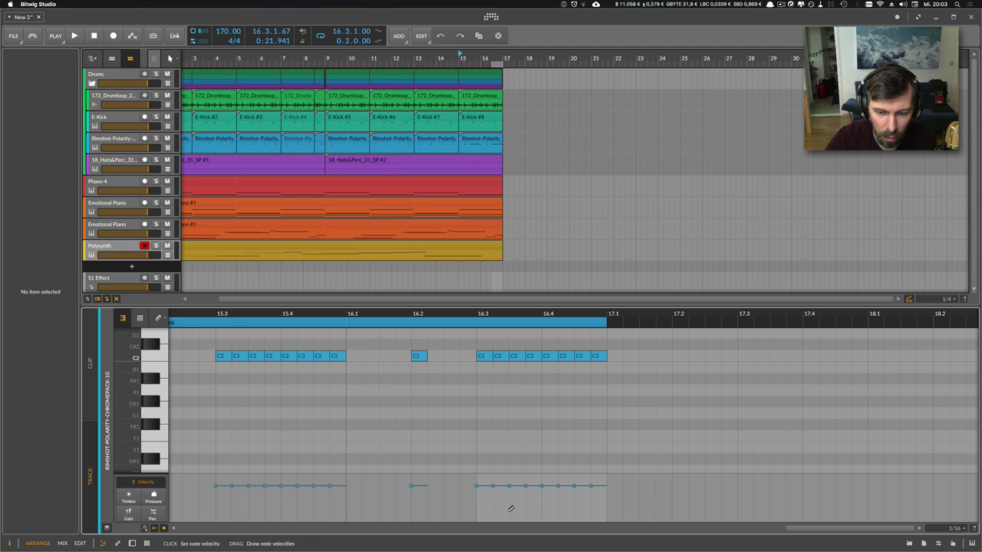
double_click(482, 368)
double_click(481, 368)
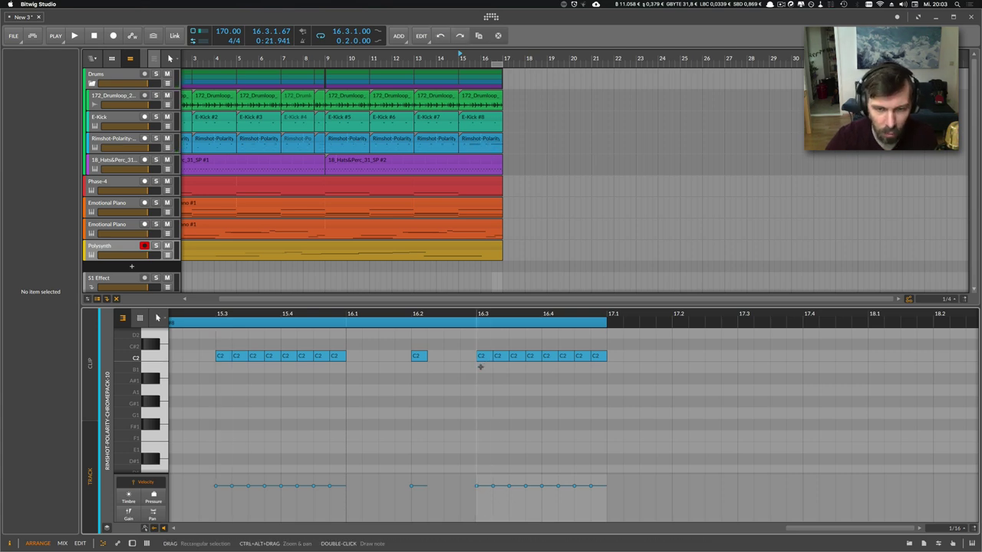
- Select the eight rimshot notes from 16.3.1 to 17.1.1 and lower their velocity together to 24.3%
drag(472, 339, 606, 470)
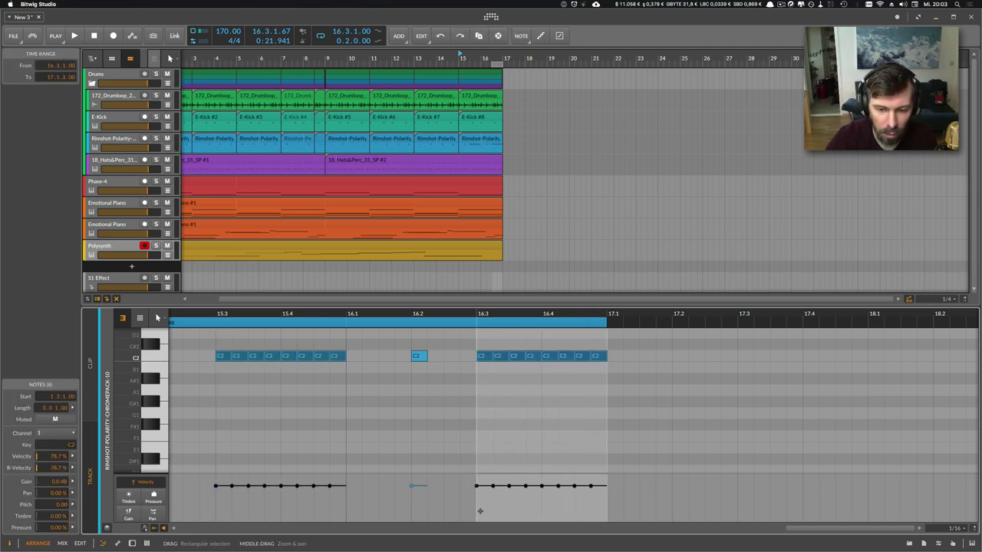
right_click(166, 369)
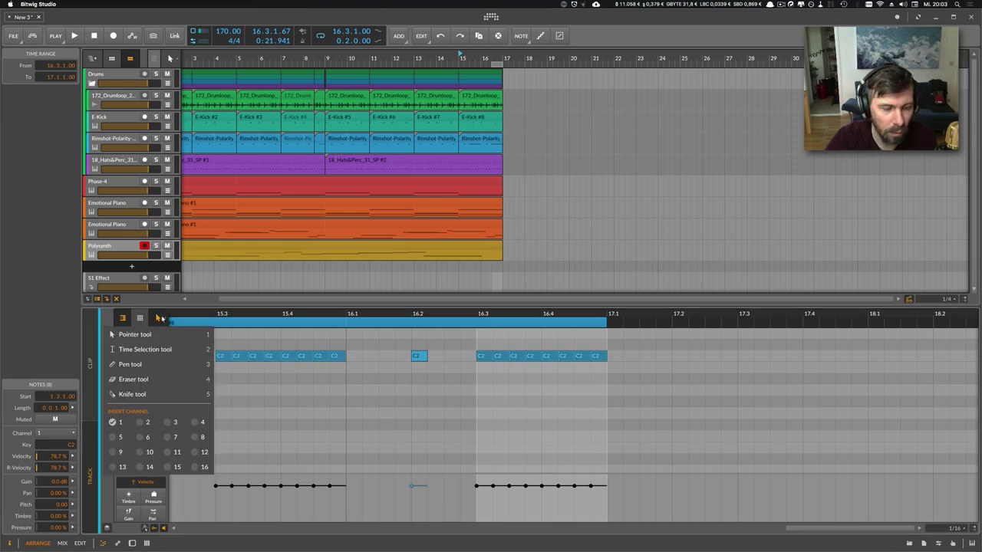
click(149, 360)
key(alt)
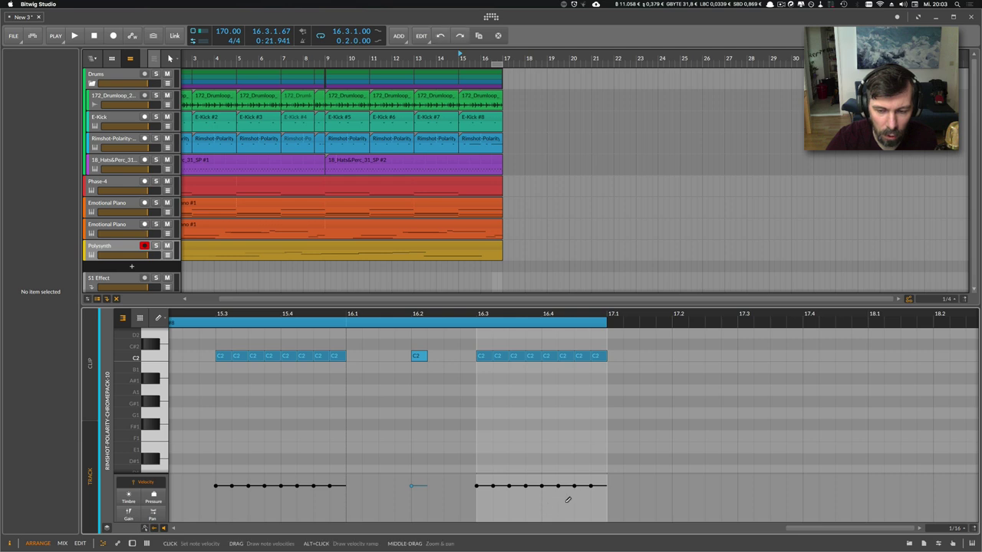
mouse_move(485, 486)
mouse_down()
mouse_move(486, 506)
mouse_move(485, 483)
mouse_up()
key(super+z)
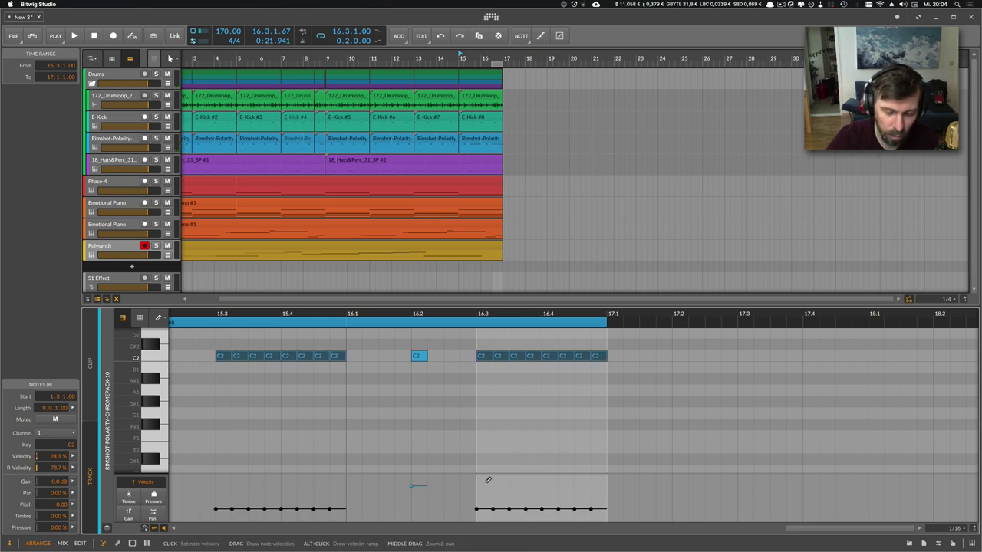
key(super+t)
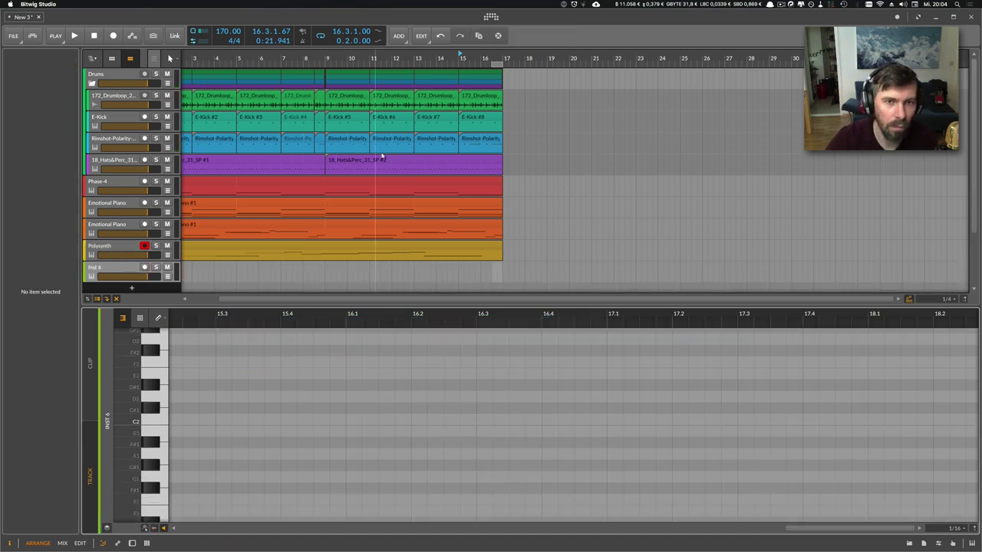
click(497, 117)
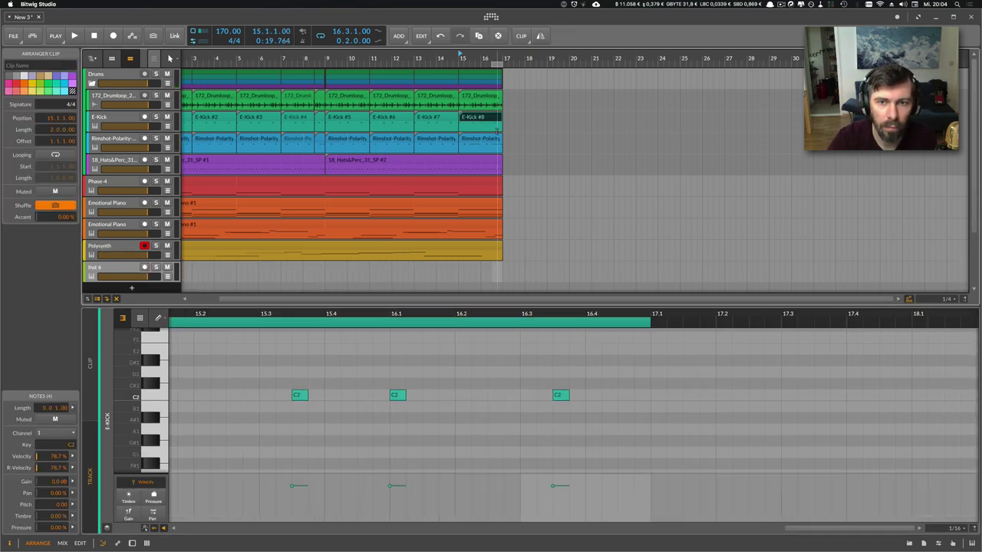
click(497, 139)
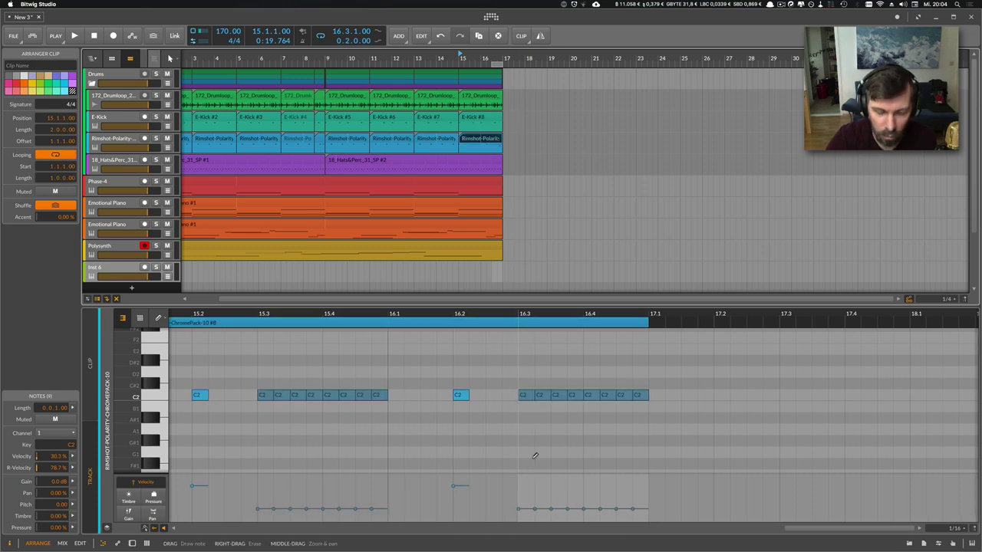
key(super+z)
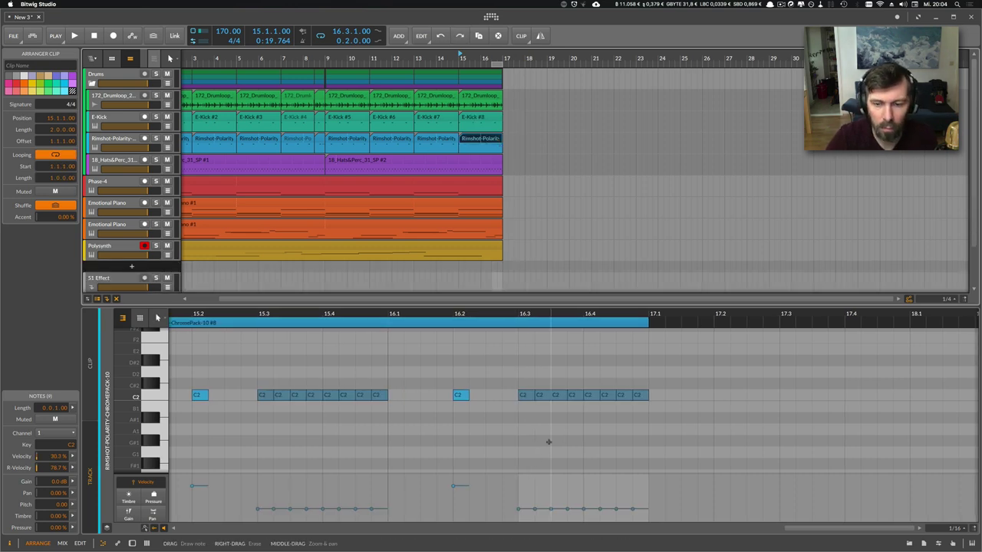
click(528, 491)
click(527, 509)
click(599, 418)
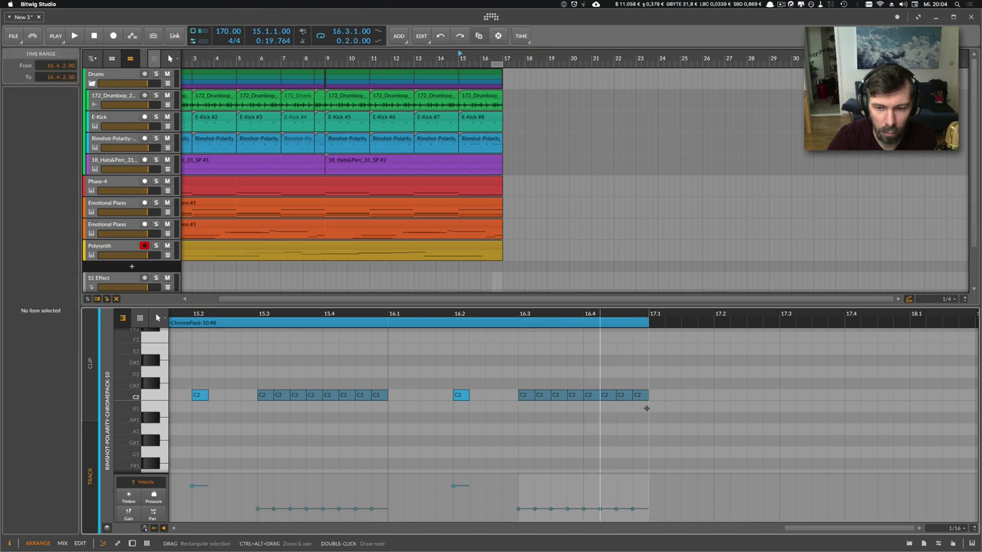
drag(647, 409, 524, 390)
click(545, 431)
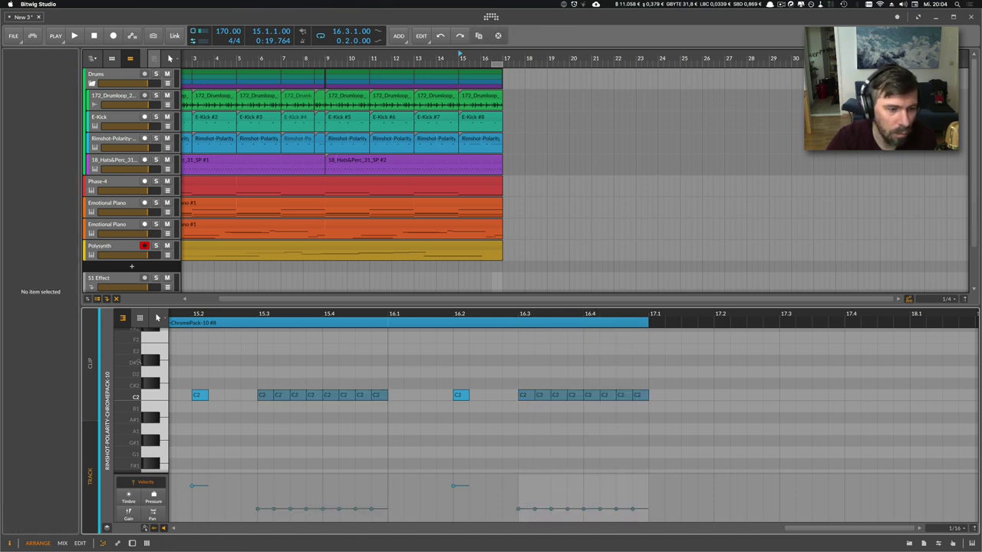
click(157, 318)
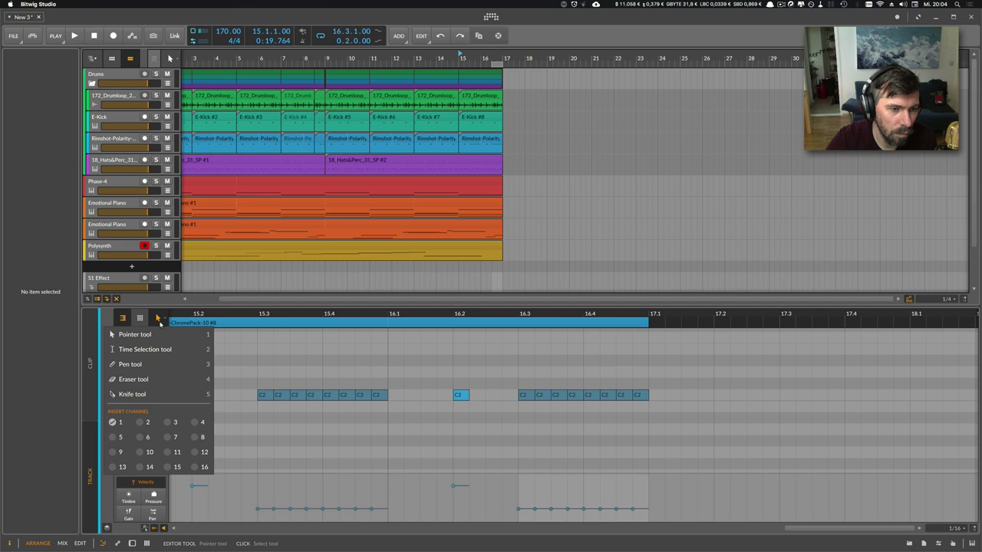
click(146, 361)
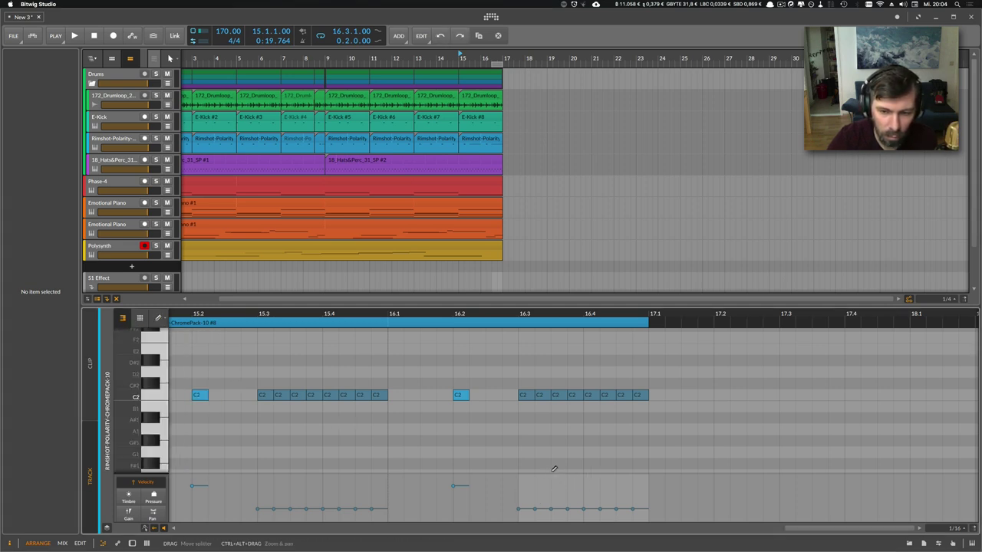
- Enlarge the velocity lane of the last rimshot clip and reselect the Pointer tool
drag(550, 473, 546, 426)
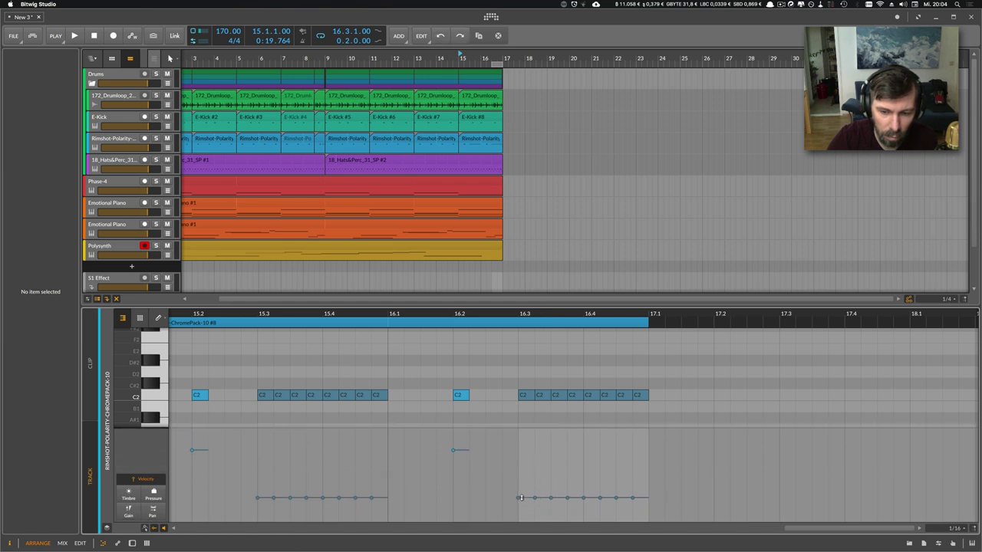
click(520, 497)
click(590, 495)
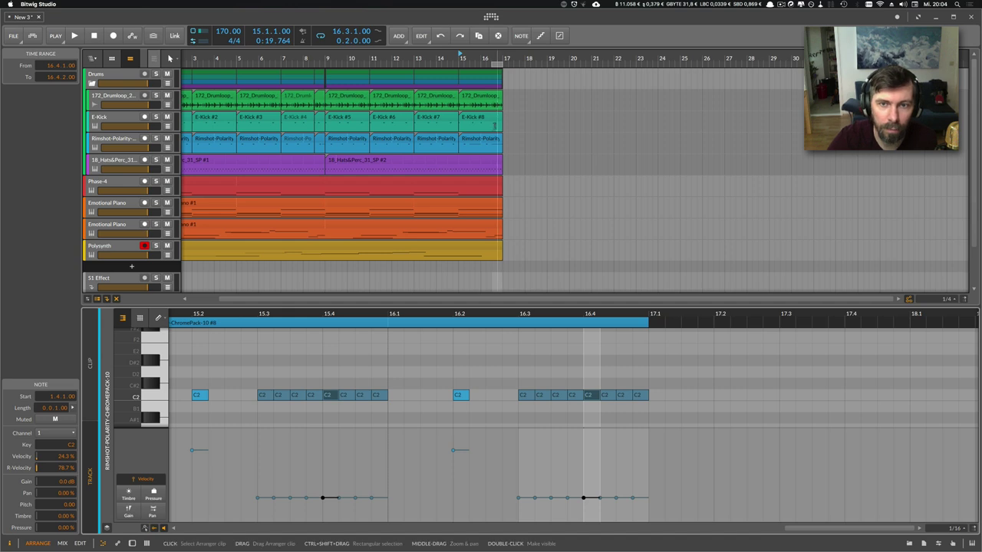
click(491, 139)
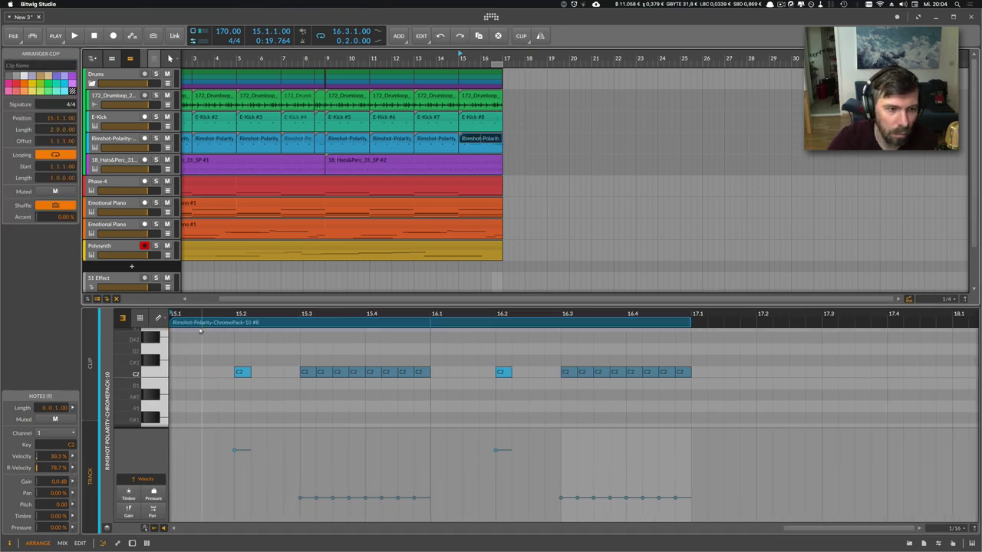
click(161, 319)
click(157, 333)
- Raise the velocities of the second to eighth fill notes step by step into a rising ramp, and set the playback start to 16.3.1
click(632, 483)
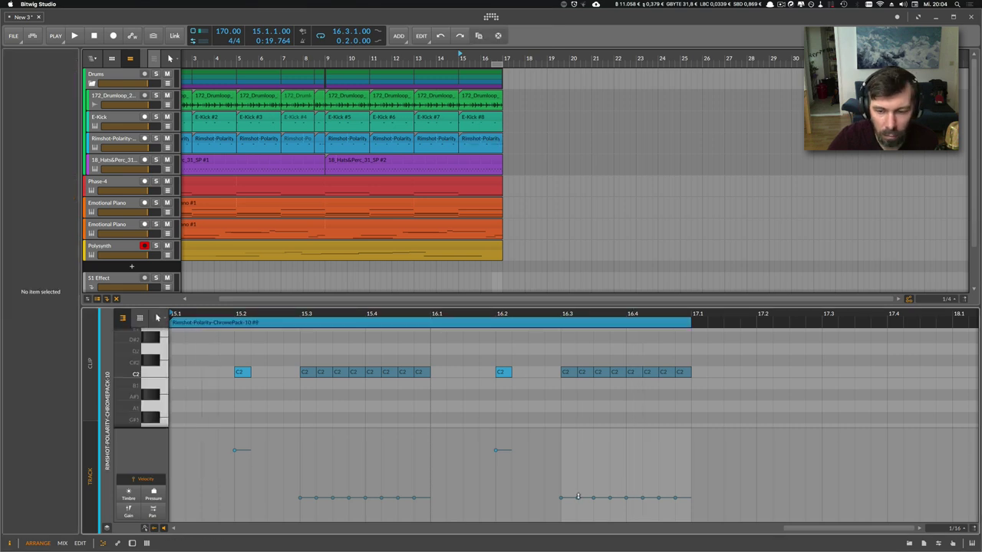
mouse_move(591, 499)
mouse_down()
mouse_move(618, 477)
mouse_move(632, 484)
mouse_up()
click(653, 483)
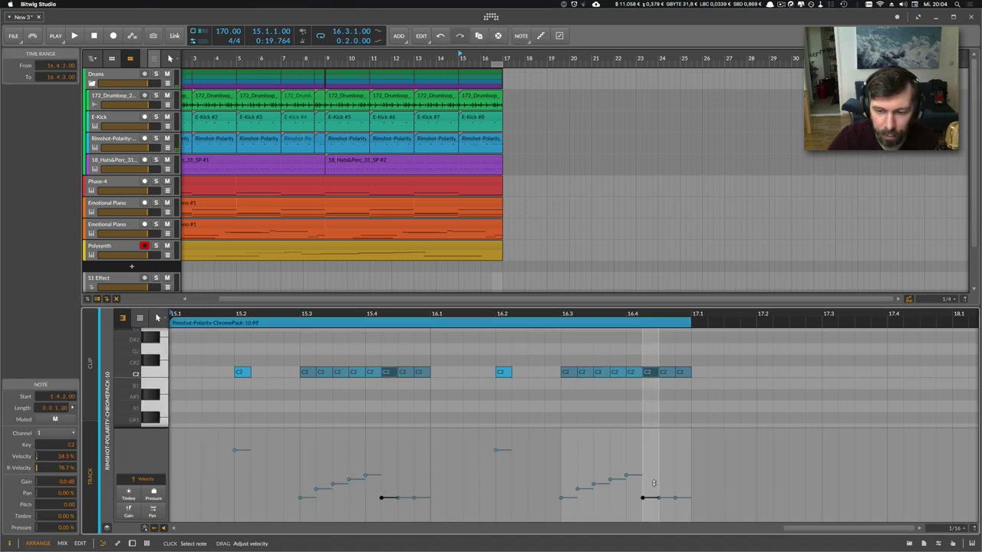
click(668, 488)
click(679, 497)
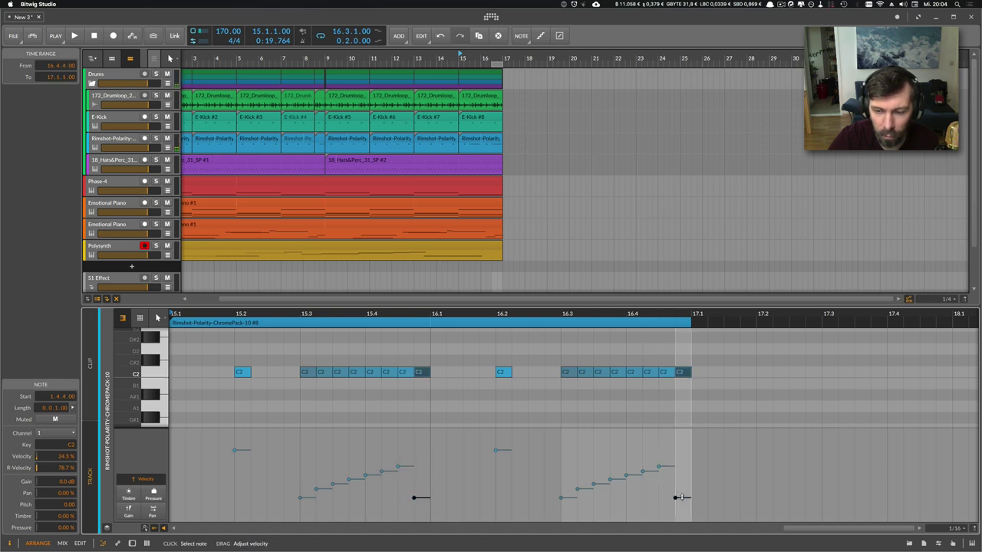
click(563, 314)
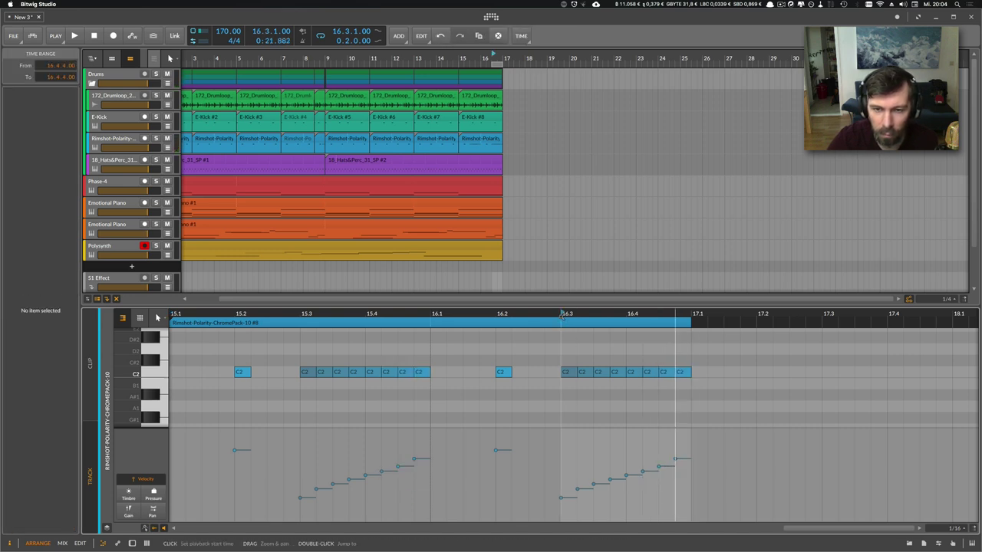
- Split the last rimshot clip at 16.1.1 and delete its first half starting at 15.1.1
click(481, 139)
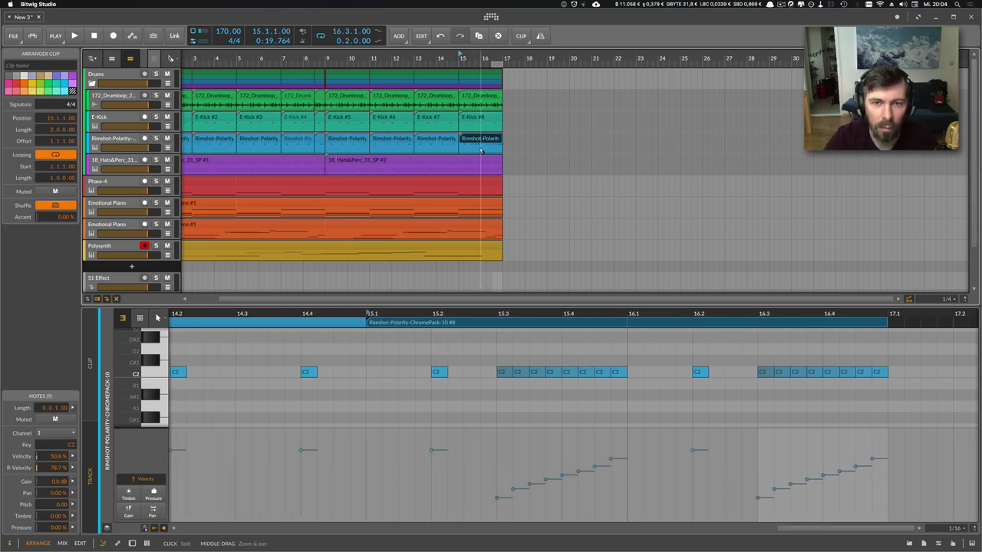
click(481, 143)
click(471, 141)
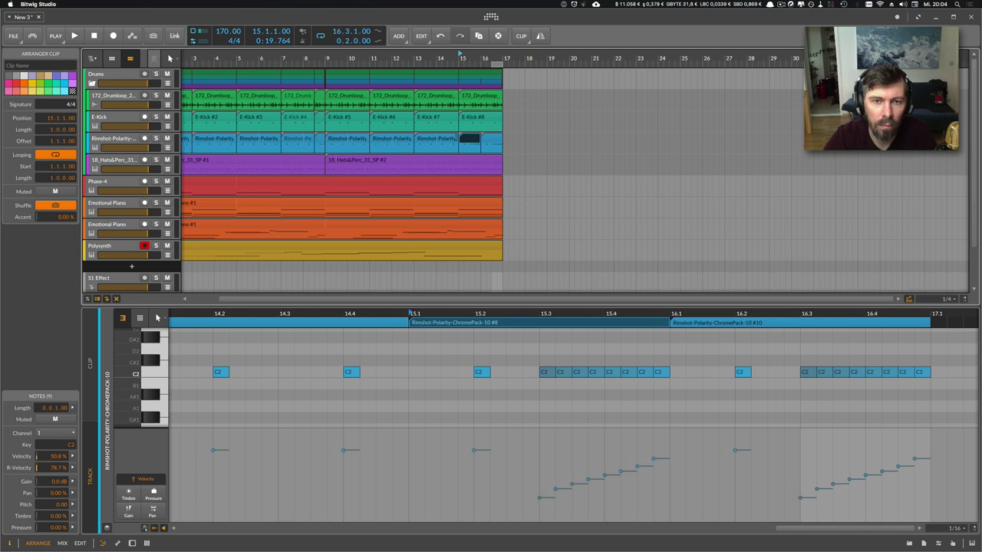
double_click(450, 142)
click(464, 141)
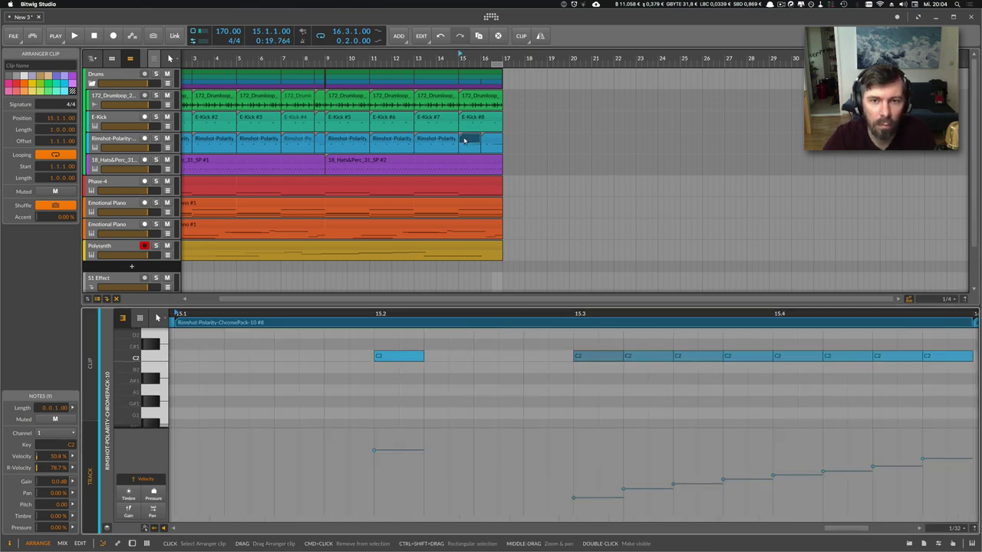
key(Delete)
- Extend the looped rimshot clip at 13.1.1 to three bars, filling the gap up to 16.1.1, and start playback
click(454, 141)
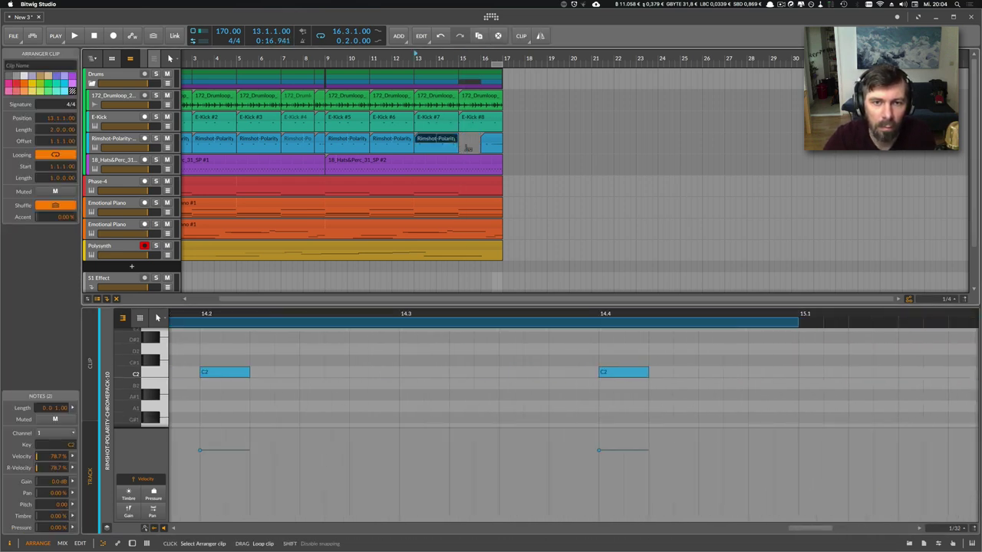
drag(459, 148, 477, 148)
key(space)
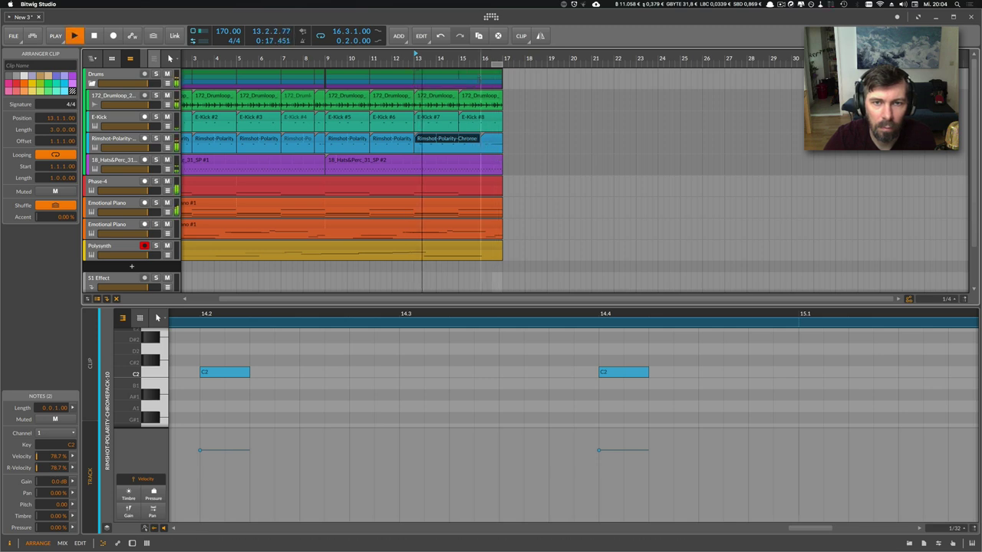
- Open the rimshot clip at 16.1.1, stop playback, and lower the fill notes' velocities after the first into a gentler rising ramp
click(491, 141)
drag(577, 314, 394, 322)
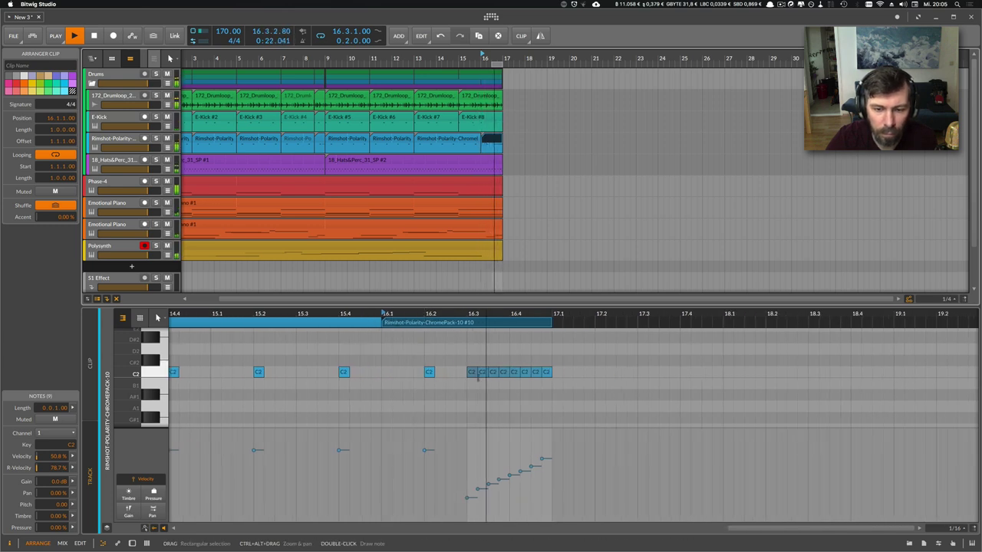
click(479, 488)
key(space)
drag(483, 490, 541, 465)
click(467, 350)
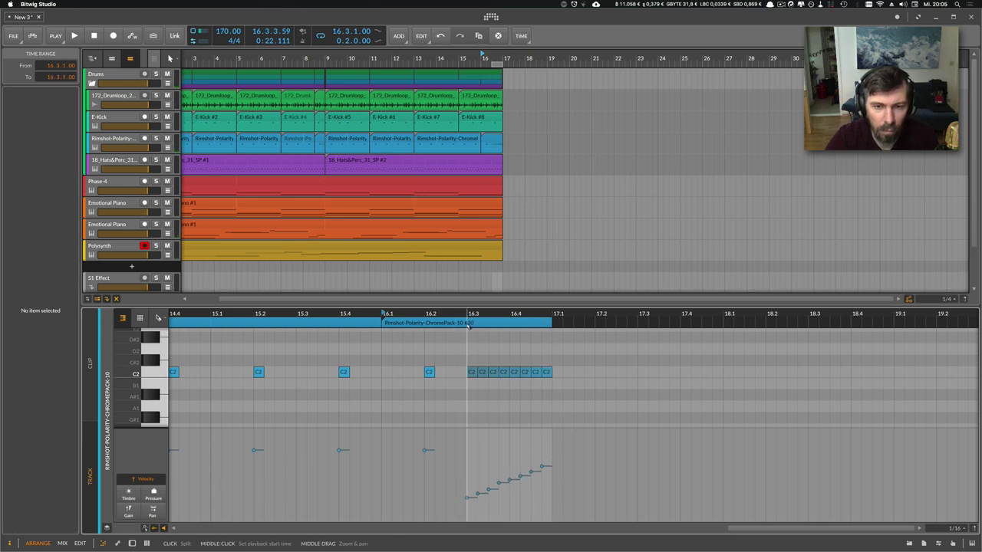
- Split the rimshot clip at 16.3.1 and switch the note editor to the Pen tool
click(468, 325)
click(488, 477)
mouse_move(466, 503)
mouse_down()
mouse_move(498, 511)
mouse_move(482, 506)
mouse_up()
click(505, 502)
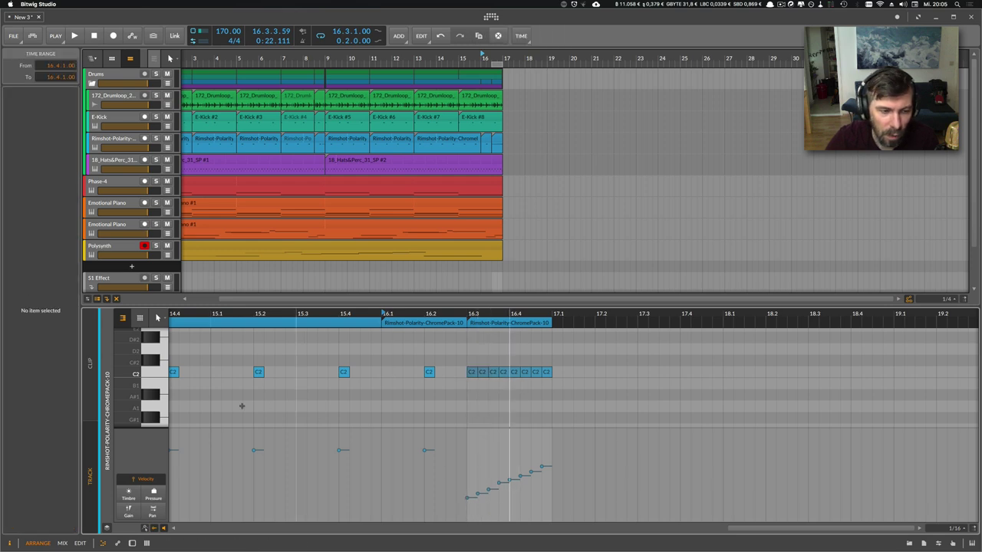
click(158, 317)
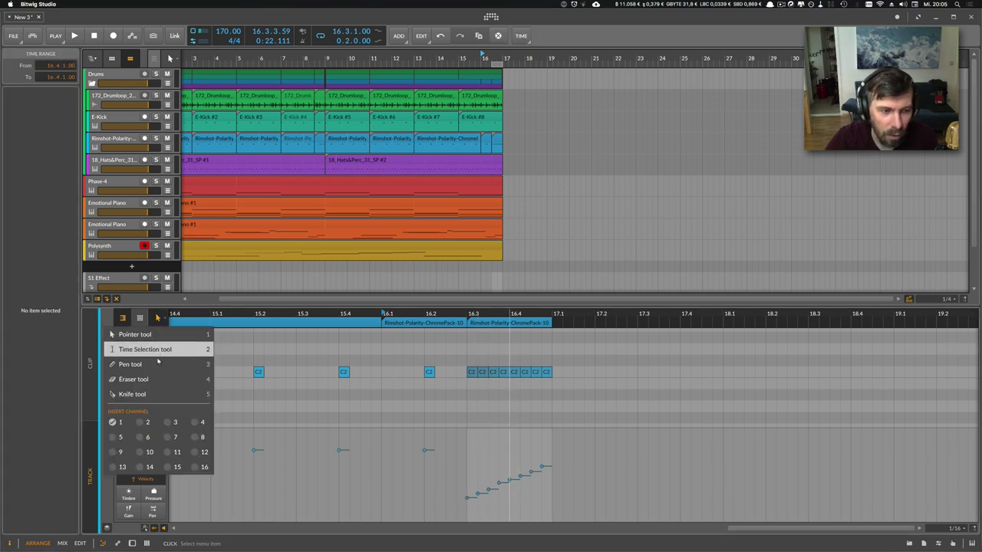
click(134, 365)
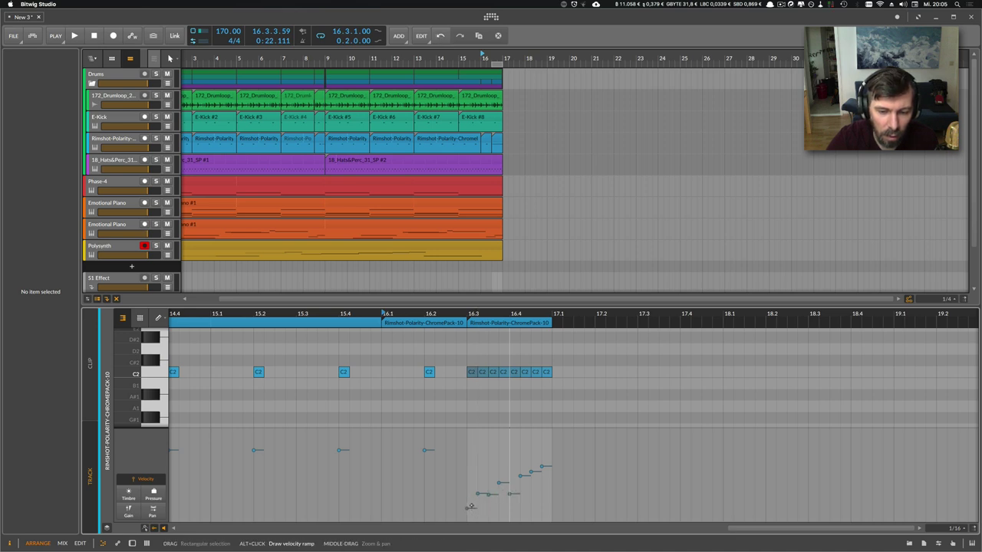
- Try to draw a straight rising velocity ramp across the eight fill notes, and undo the attempt
drag(467, 507, 547, 465)
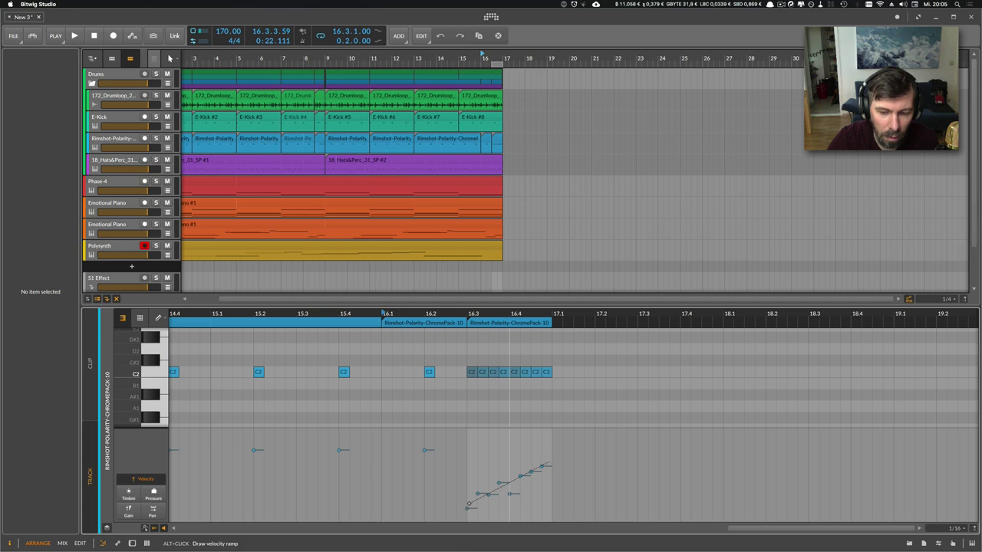
mouse_move(470, 509)
mouse_down()
mouse_move(533, 469)
mouse_move(533, 496)
mouse_move(535, 456)
mouse_up()
key(ctrl+z)
click(478, 493)
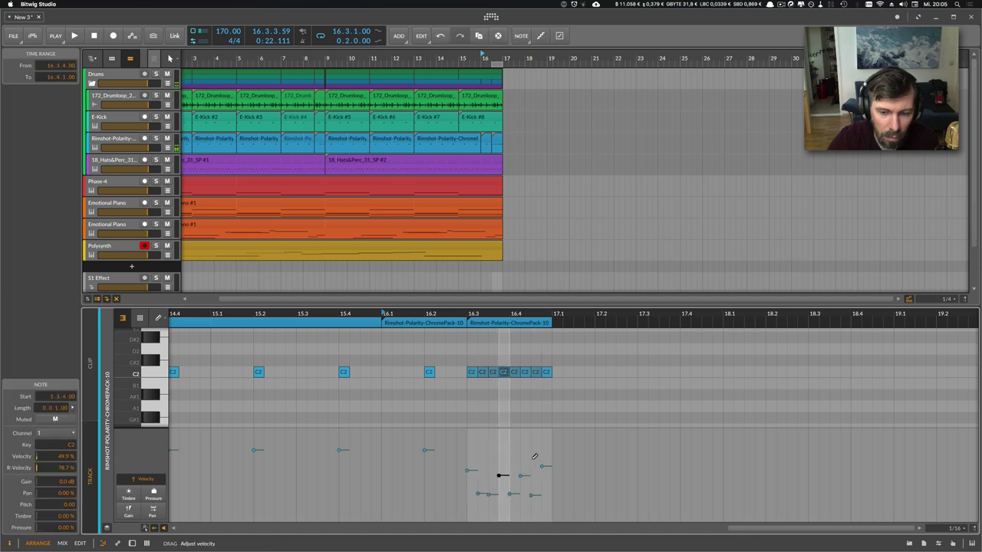
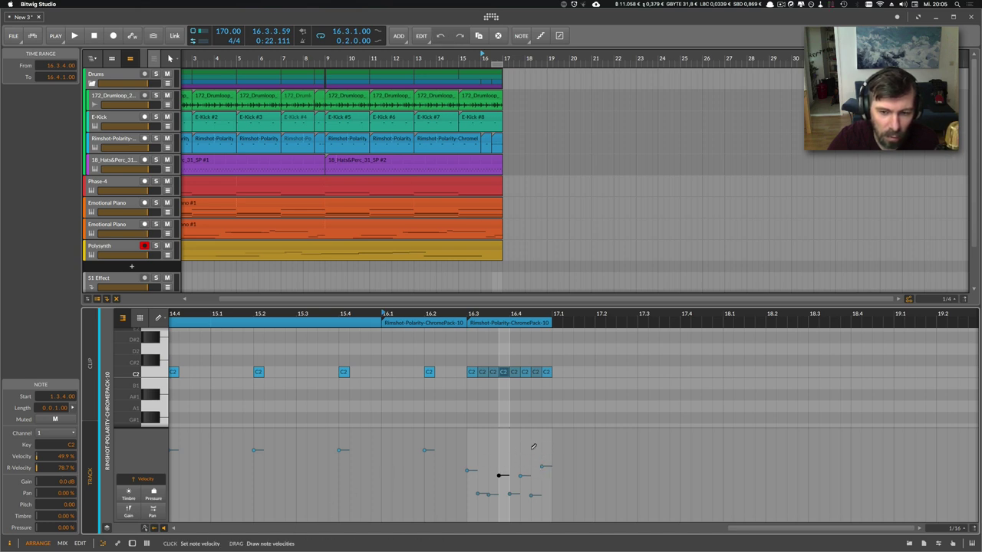
key(super+z)
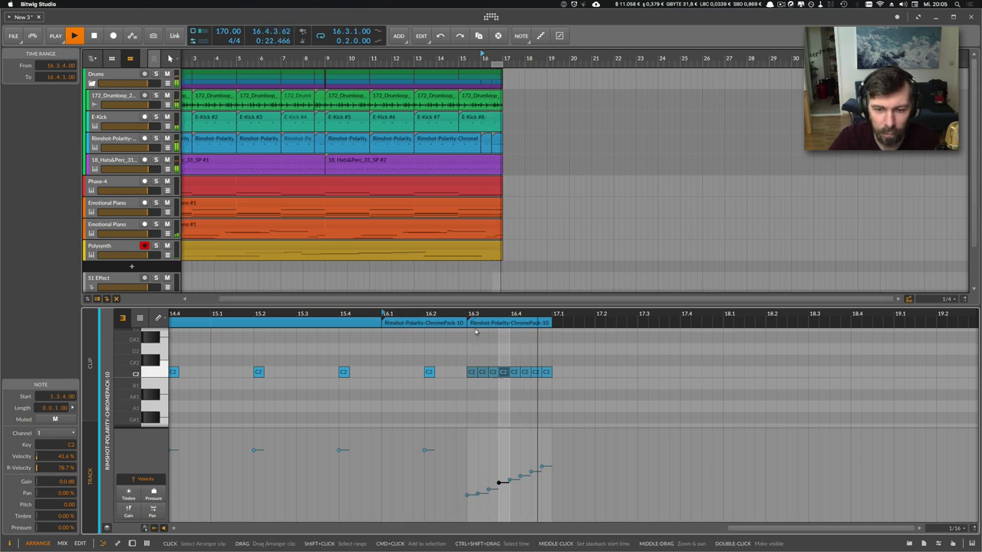
- Lower the fill's velocities to a flatter ramp ending at 53.8 %, and set the loop region to 16 bars from 1.1.1
click(510, 481)
click(542, 467)
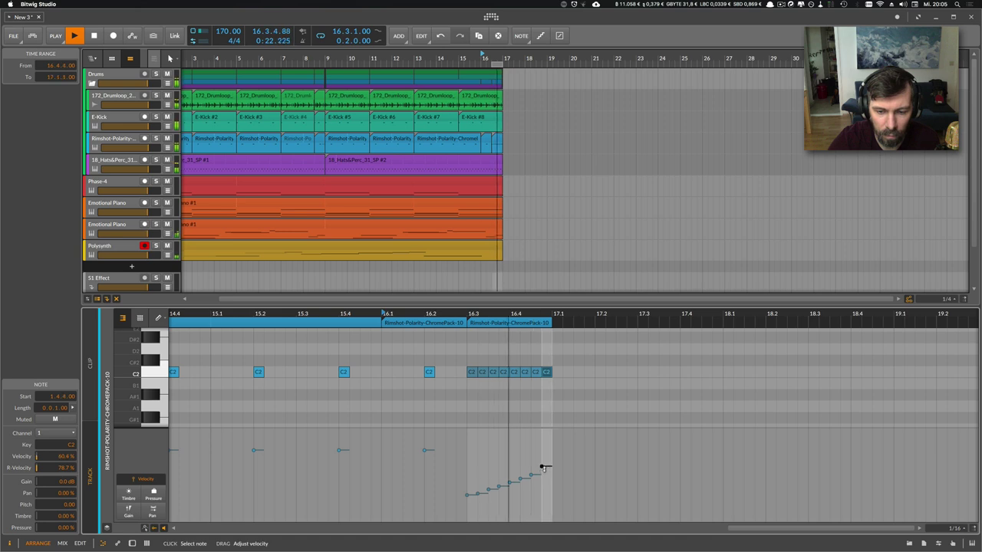
drag(471, 493, 540, 470)
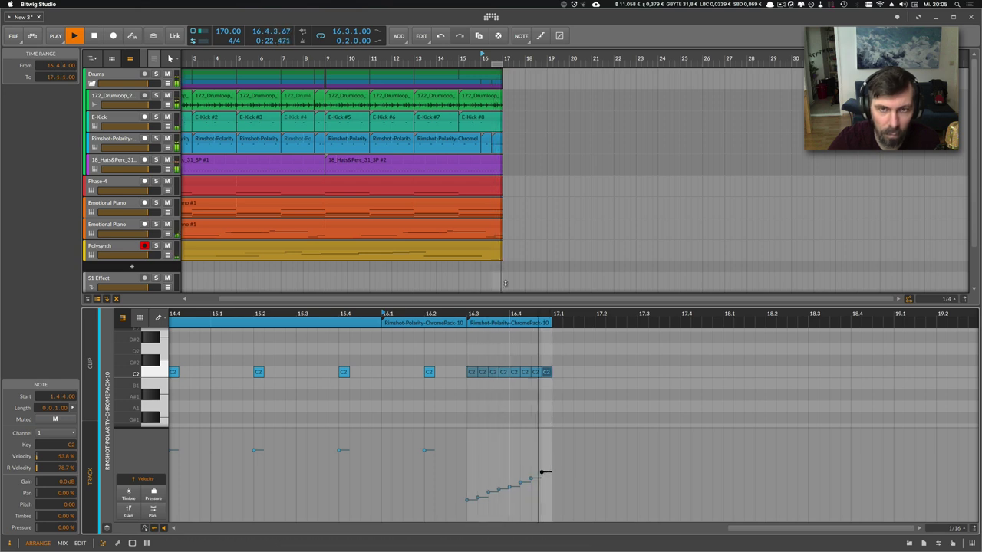
drag(491, 64, 198, 64)
mouse_move(201, 59)
mouse_down()
mouse_move(204, 34)
mouse_move(187, 65)
mouse_up()
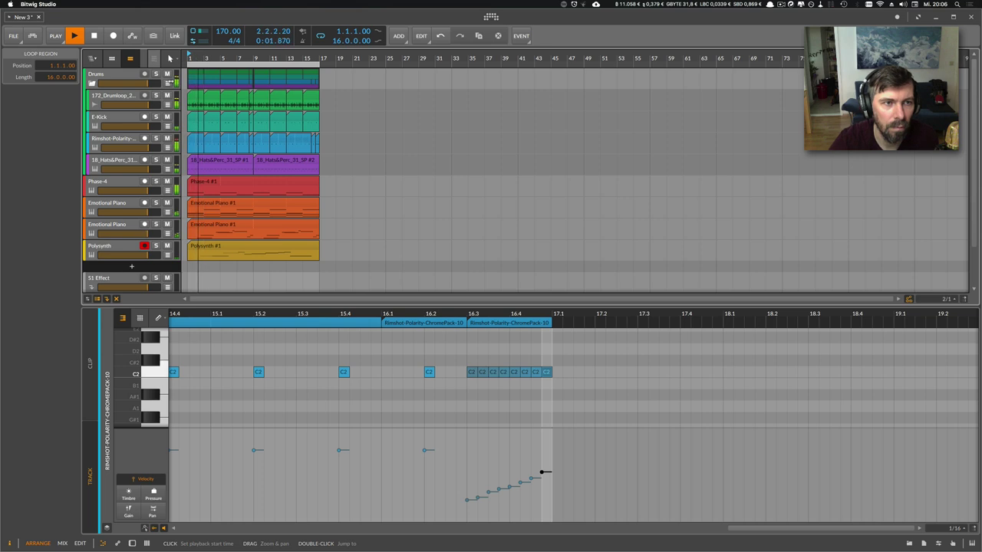
- Search the sample browser for "rim" and add PA0230m_Drm_RimFx3 PhutSndHse.wav as a new instrument track below the drum loop
click(130, 96)
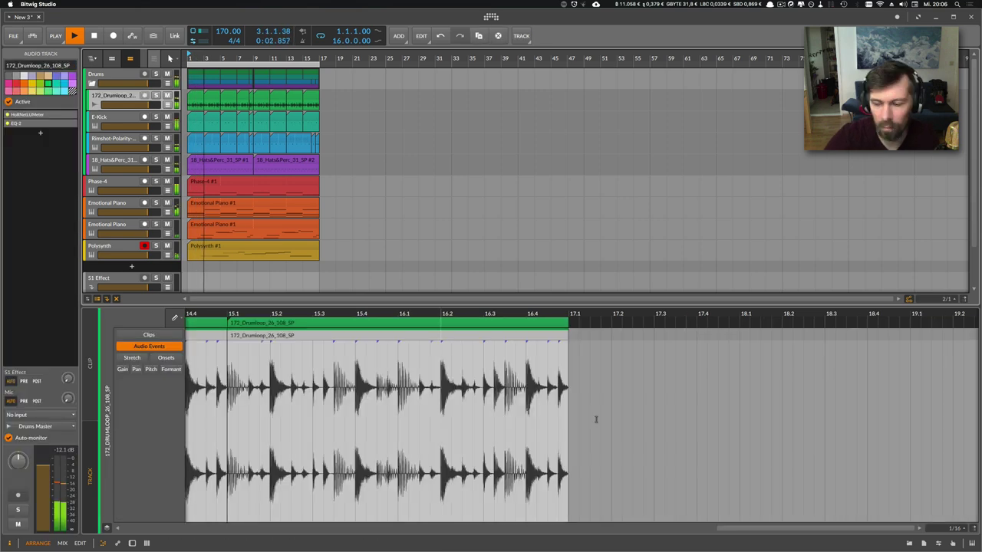
click(923, 543)
click(909, 543)
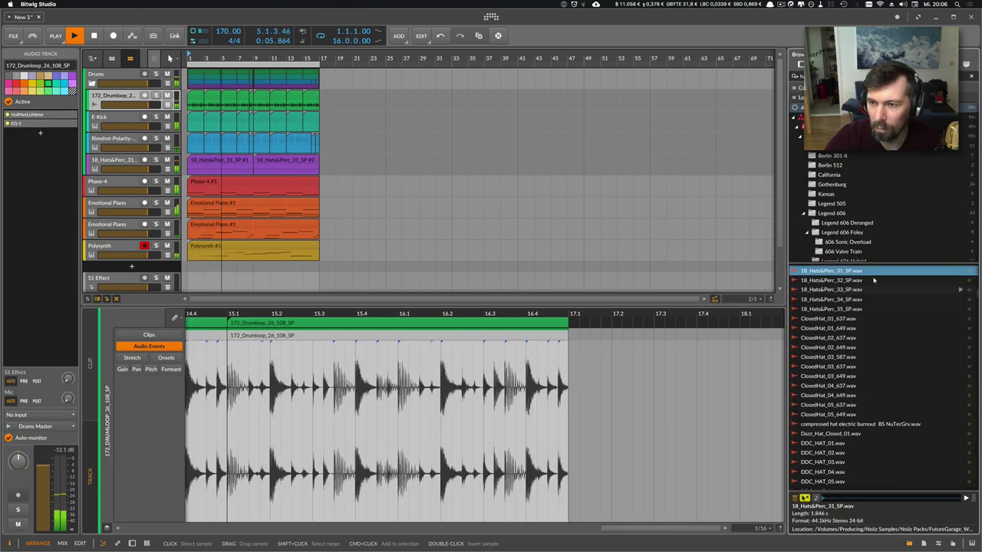
scroll(835, 347, down, 10)
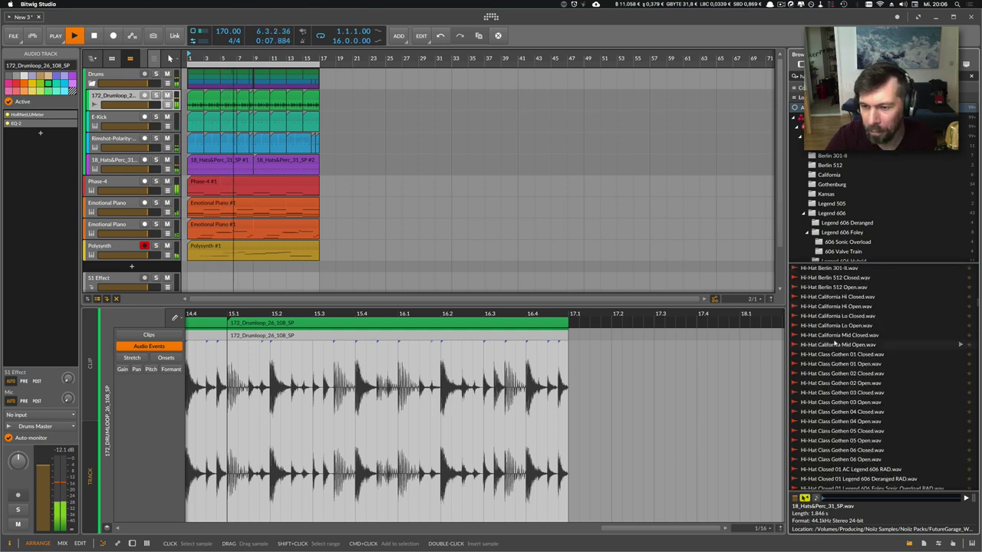
scroll(854, 328, up, 5)
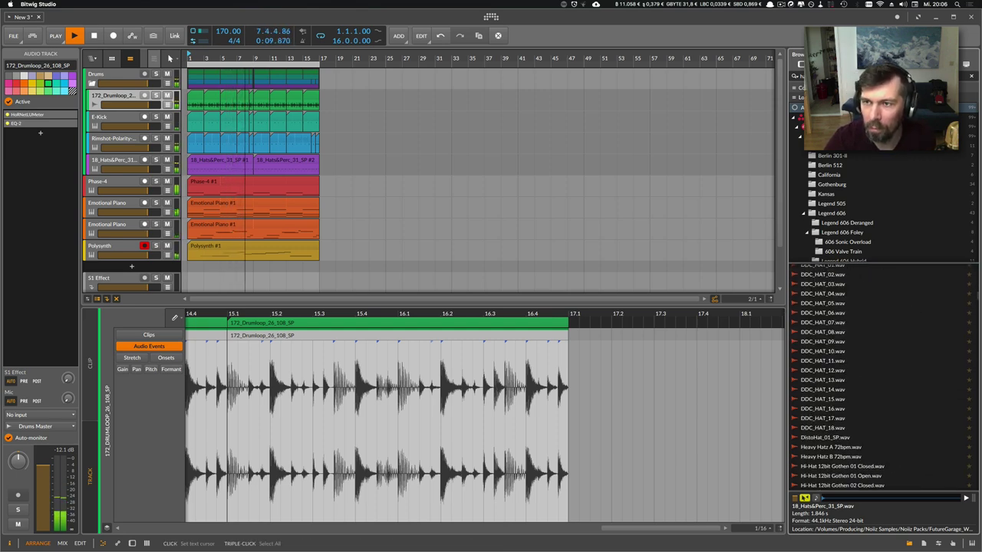
text(rim)
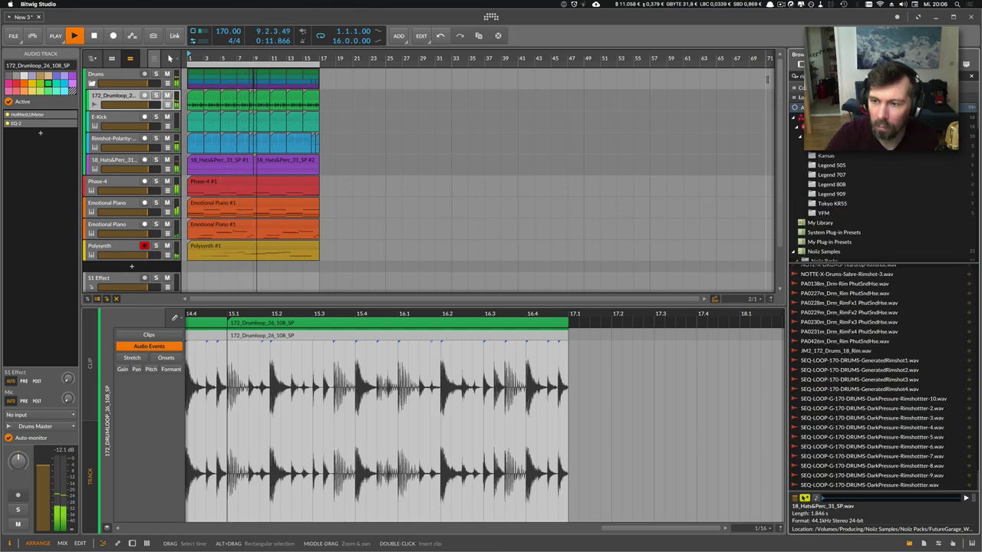
click(839, 302)
click(841, 322)
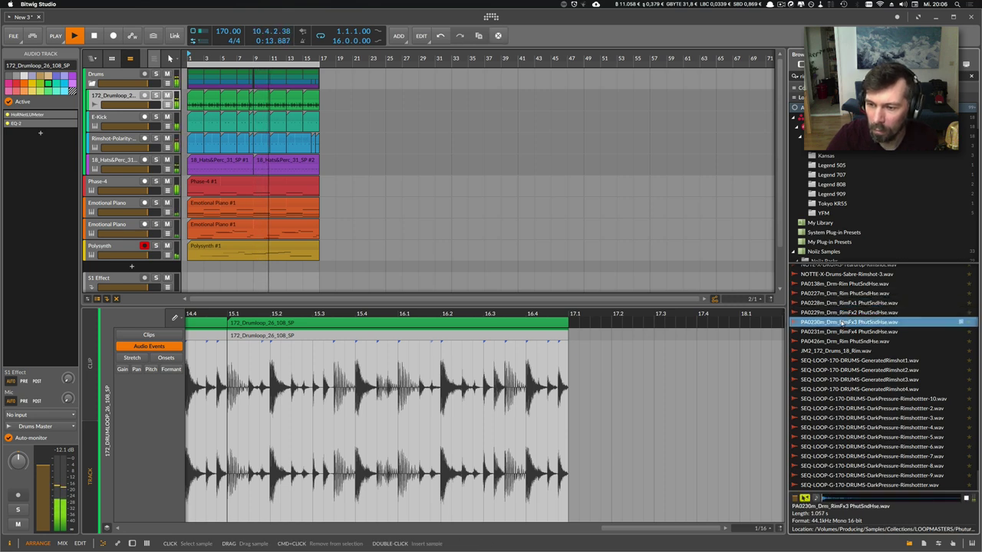
drag(841, 322, 122, 112)
- Create a one-bar clip at 1.1.1 on the new rim track and draw a C2 note at 1.4.3
drag(201, 56, 201, 96)
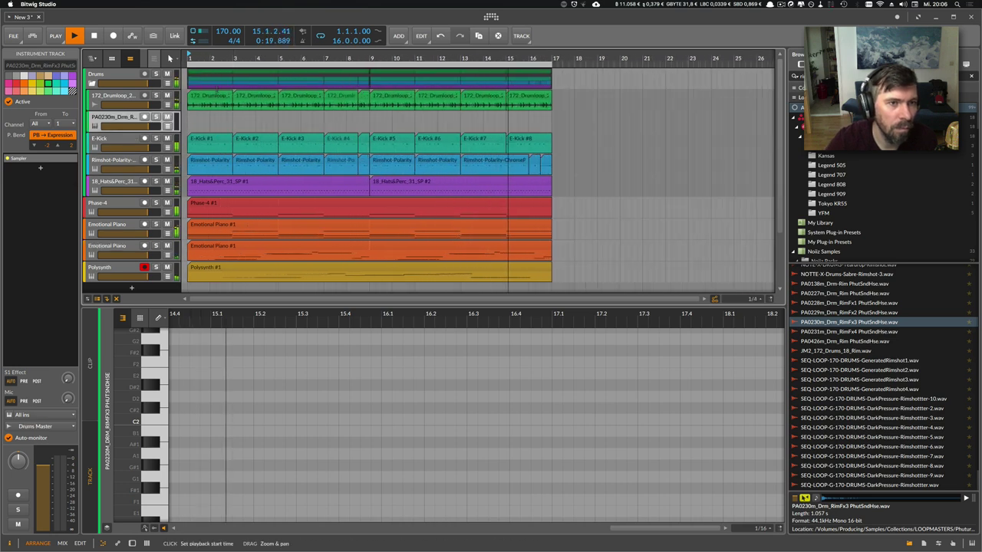
key(space)
double_click(199, 119)
double_click(203, 119)
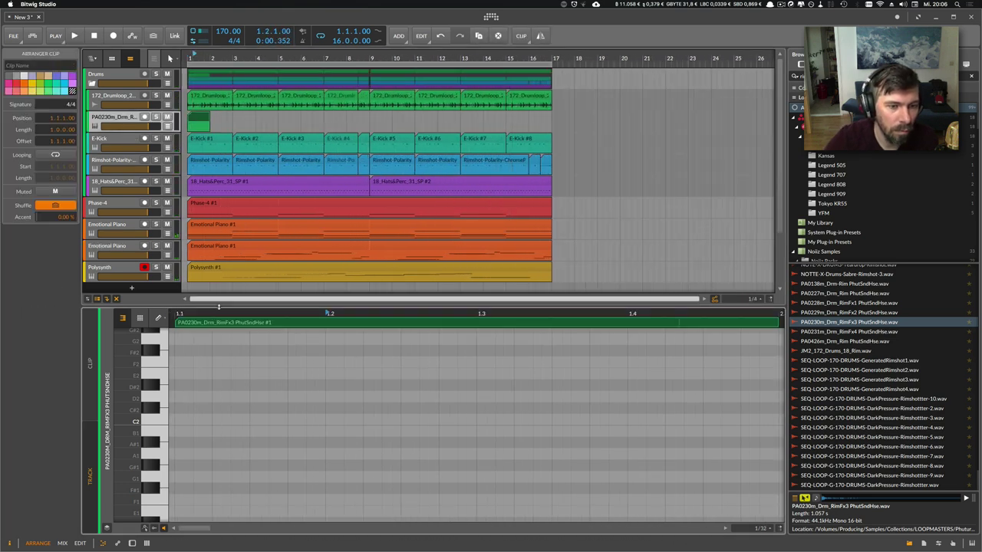
drag(287, 316, 280, 332)
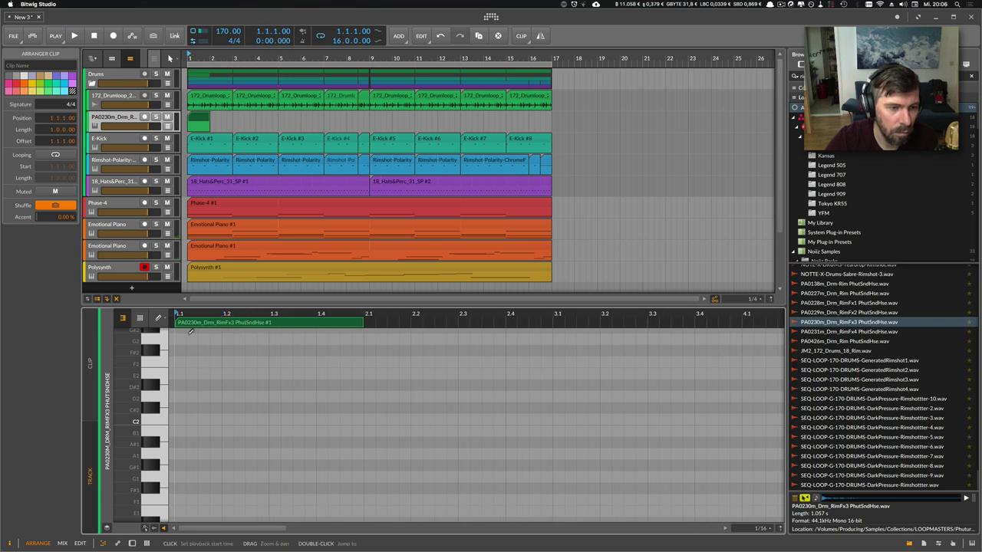
key(space)
click(348, 418)
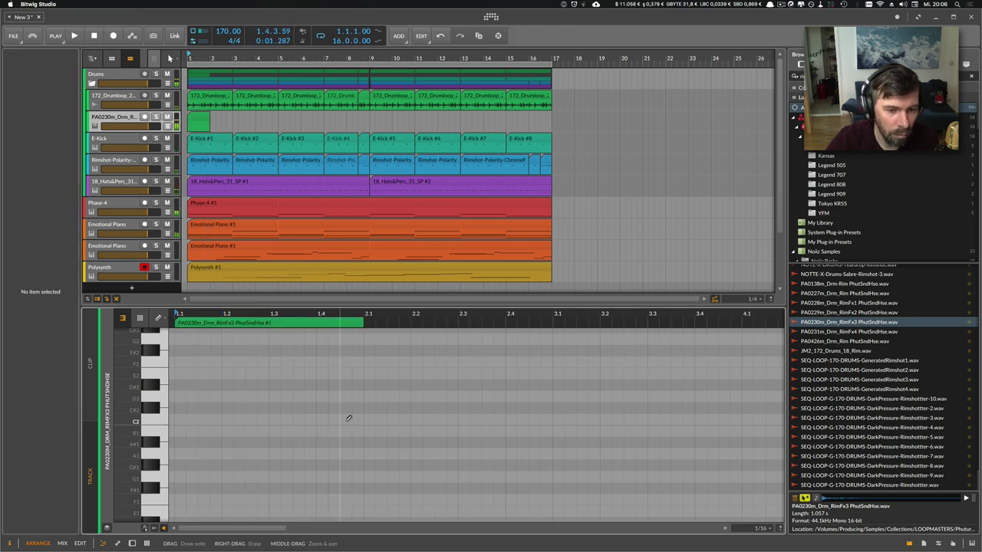
click(348, 418)
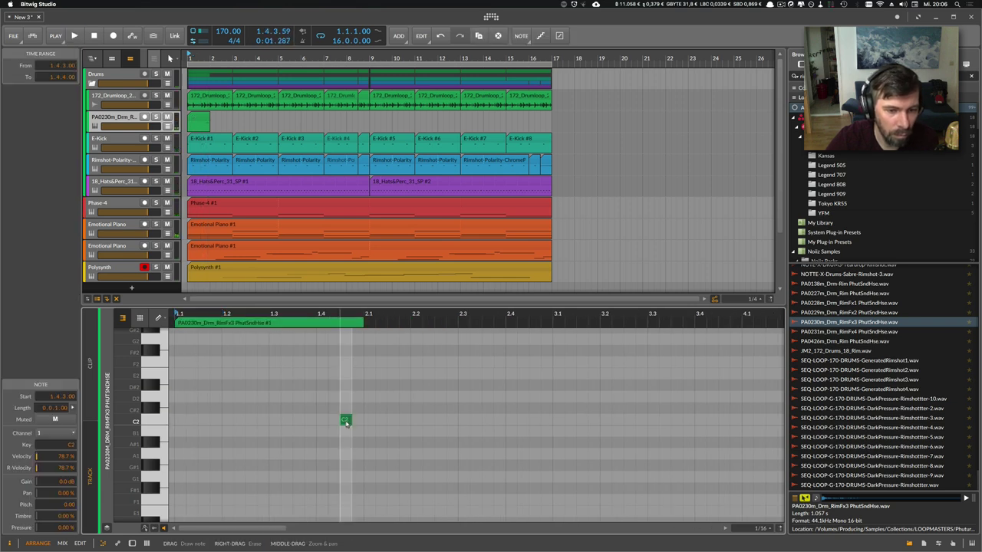
- Turn the rim clip into a four-bar clip from 1.1.1 with its hit in bar 4, and play from 4.2.1
click(203, 120)
key(super+d)
click(203, 119)
key(Delete)
drag(212, 119, 188, 119)
click(262, 62)
key(space)
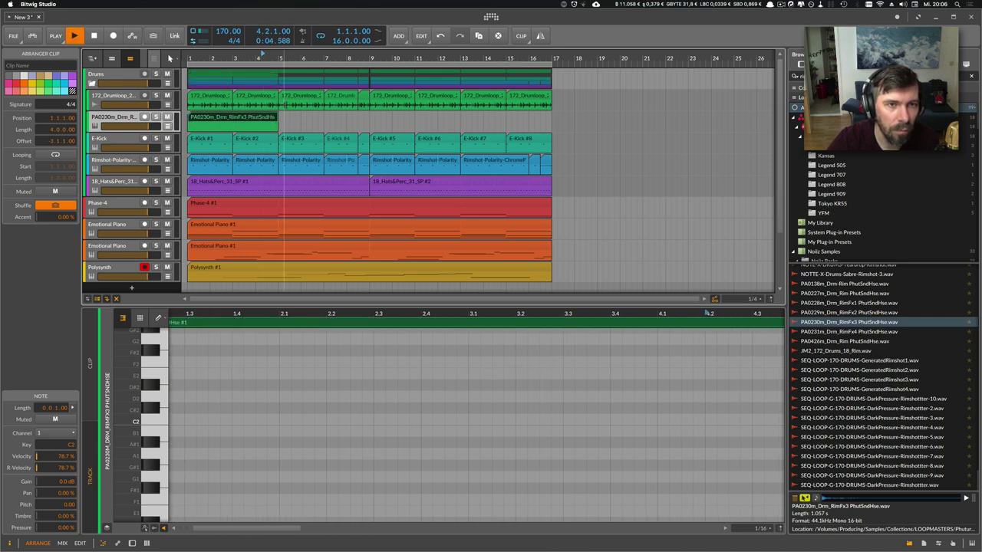
- Show the rim track's devices and add Bitwig's Reverb after the Sampler
click(132, 117)
key(d)
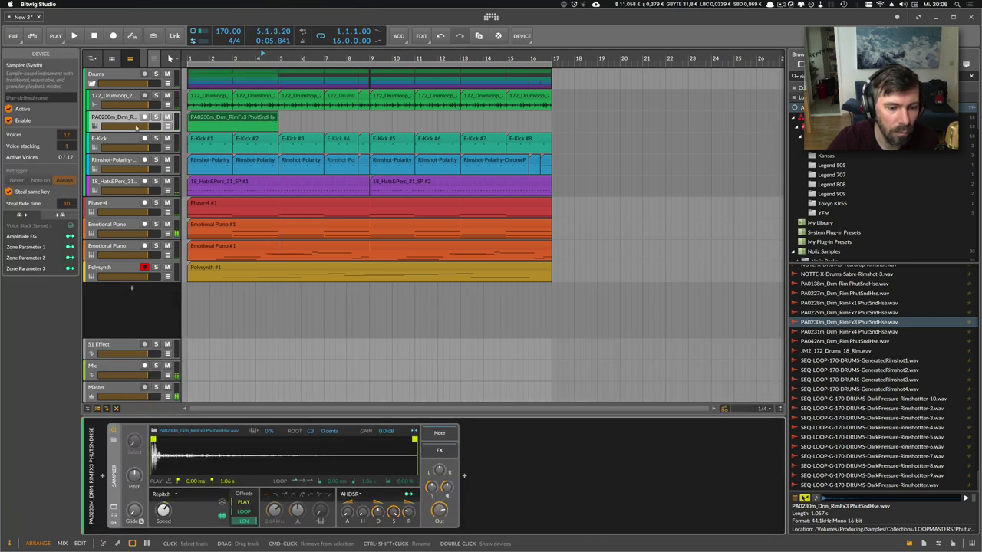
click(464, 475)
text(rever)
key(Down)
key(Down)
key(Down)
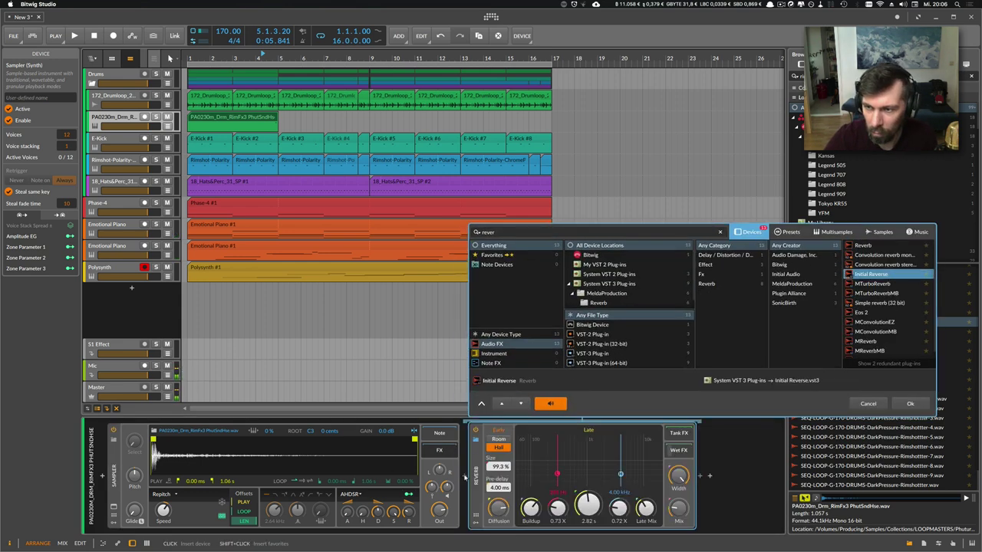
key(Down)
key(Up)
key(Up)
key(Up)
key(Up)
key(Return)
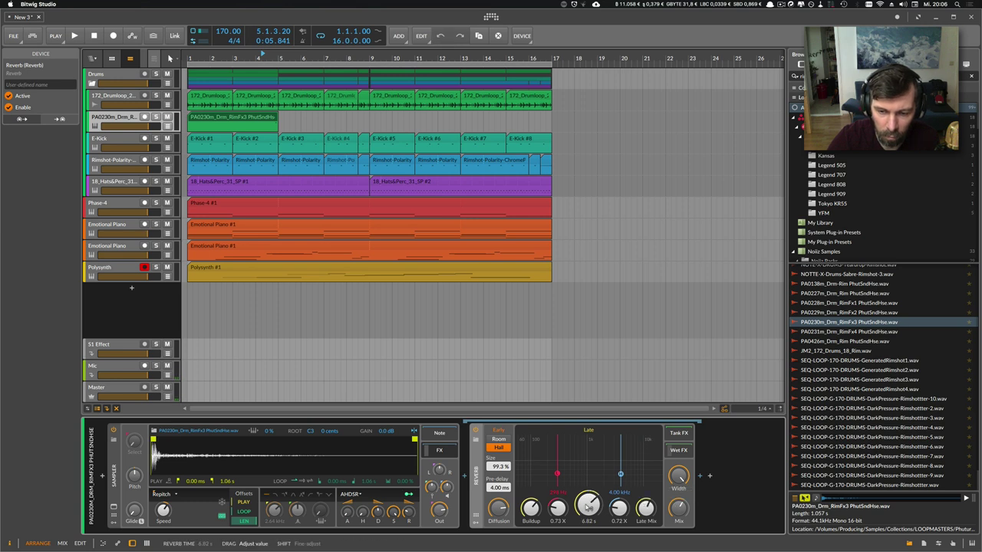
- Set the rim track's reverb time to 4.72 s and check it in playback
key(space)
mouse_move(588, 507)
mouse_down()
mouse_move(599, 509)
mouse_move(585, 515)
mouse_up()
key(space)
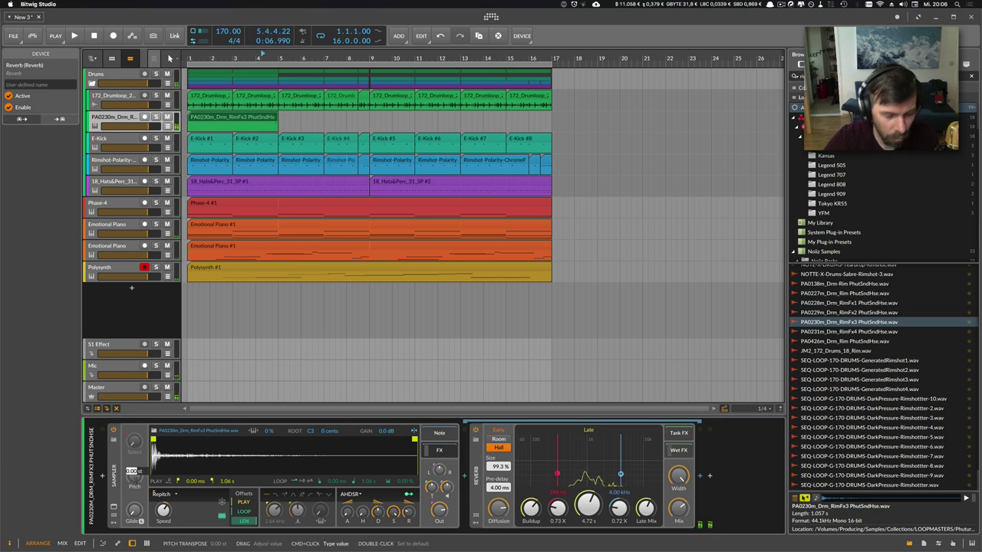
key(space)
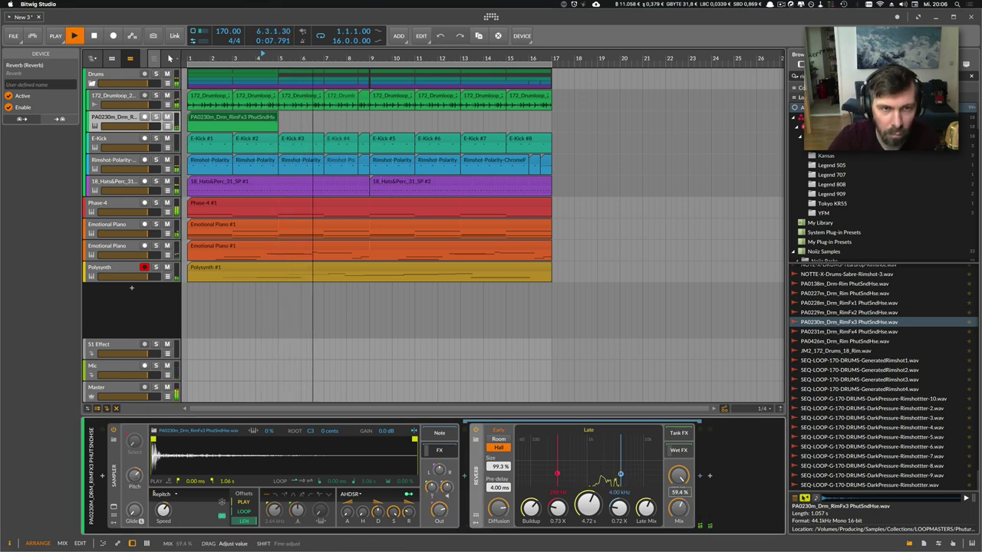
- Extend the start of the rim clip at 5.1.1 back to 1.1.1 and its end to 17.1.1, filling all 16 bars
drag(273, 119, 189, 120)
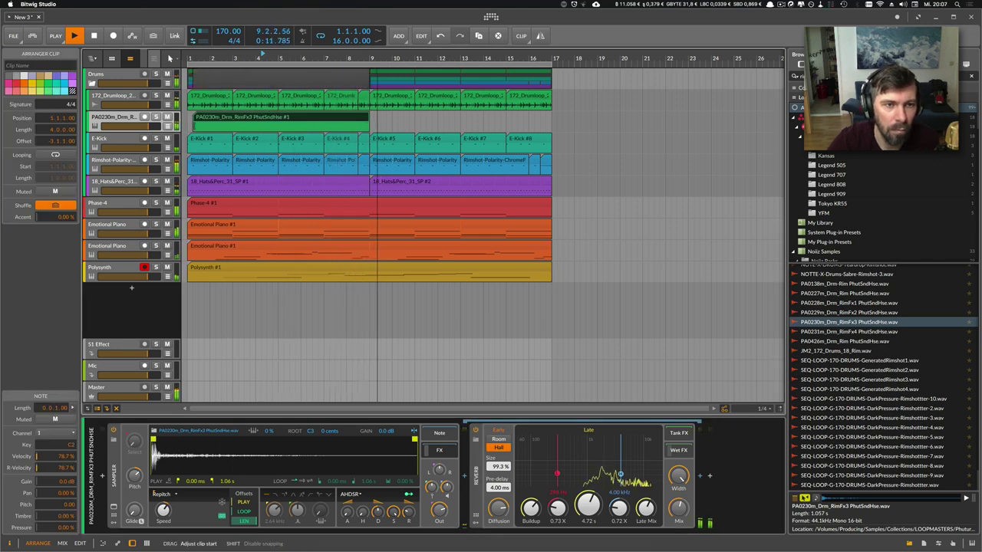
drag(369, 129, 553, 133)
- Adjust the rim Sampler's output level slightly and disarm recording on the Polysynth track
click(430, 494)
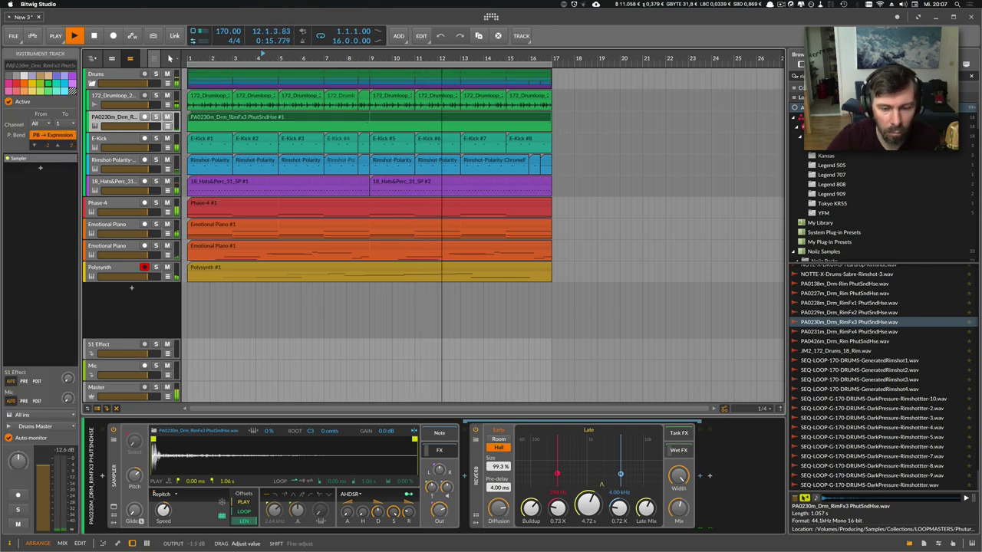
mouse_move(438, 509)
mouse_down()
mouse_move(438, 519)
mouse_move(441, 508)
mouse_up()
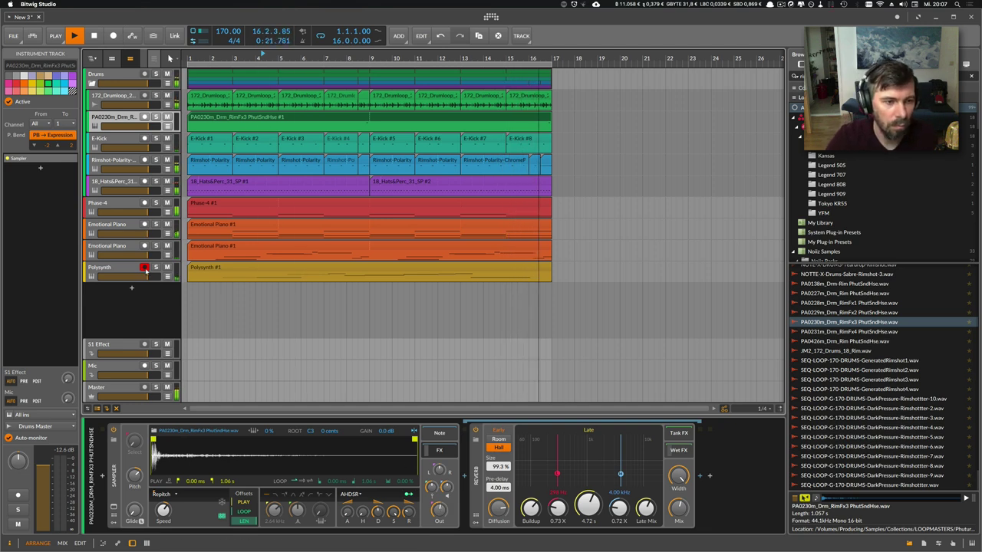
click(141, 278)
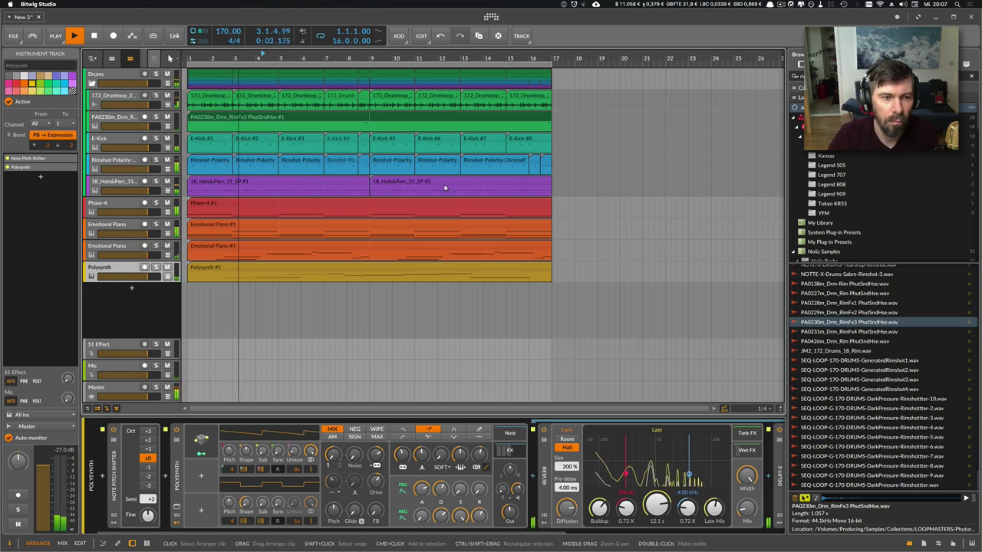
- Delete the rimshot clips at 16.1.1 and 16.3.1, and extend the clip at 13.1.1 to a length of 3.3.0
click(544, 160)
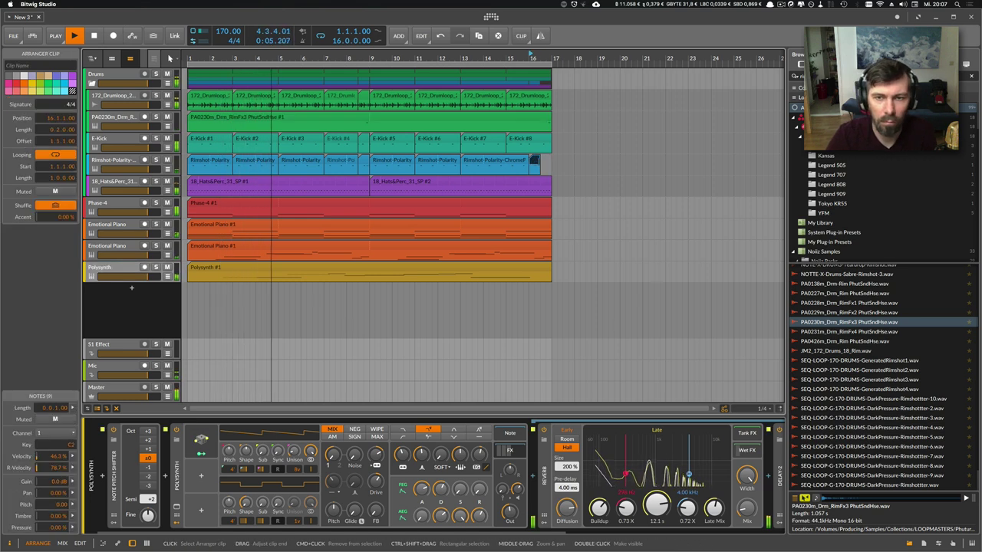
mouse_move(544, 160)
mouse_down()
mouse_move(535, 161)
mouse_move(547, 170)
mouse_up()
key(Delete)
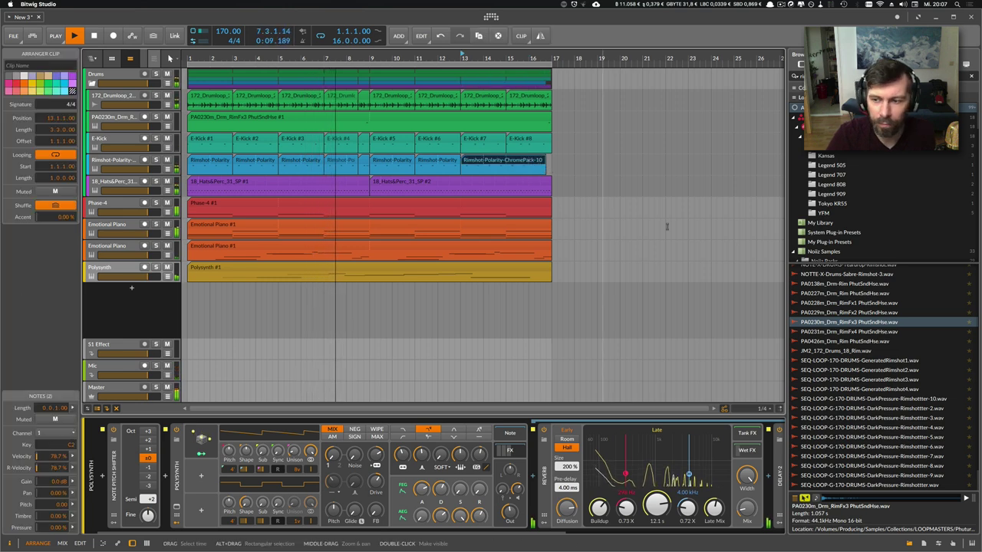
- Audition the rim samples following PA0230m in the browser and select PA0426m_Drm_Rim PhutSndHse.wav
click(860, 332)
key(Down)
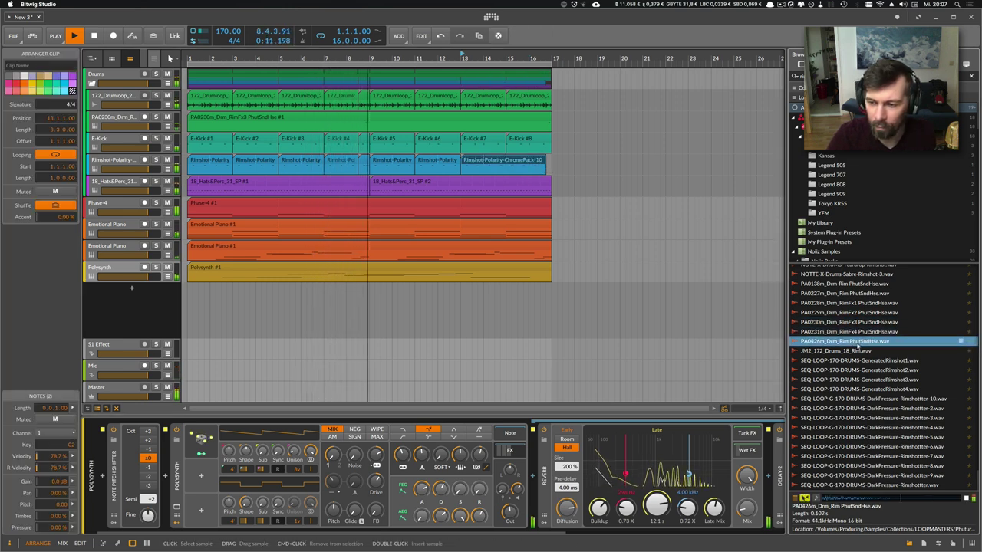
key(Down)
key(Down)
click(842, 341)
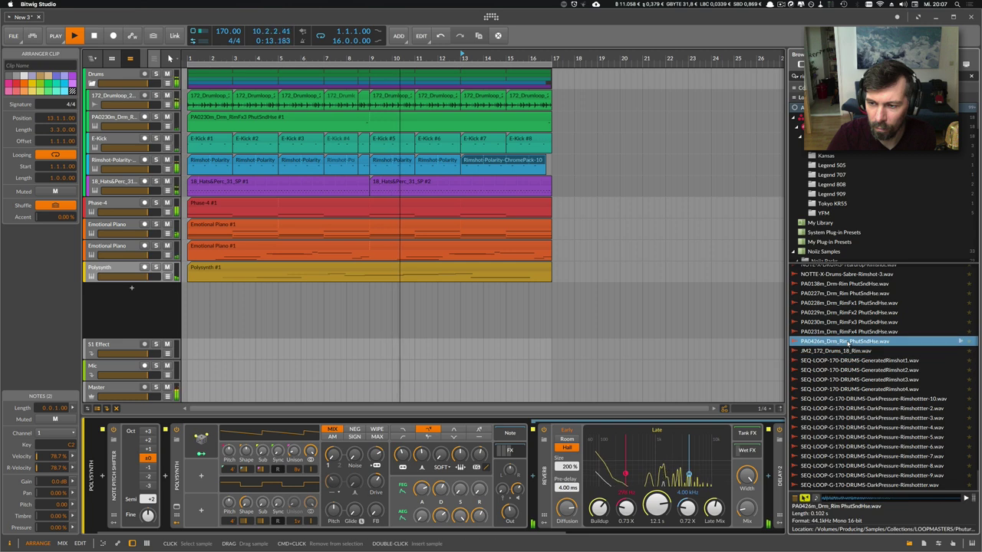
- Add PA0426m_Drm_Rim PhutSndHse.wav as a new Sampler track inside the Drums group, between E-Kick and the rimshot track
key(space)
drag(842, 341, 307, 291)
drag(132, 292, 128, 162)
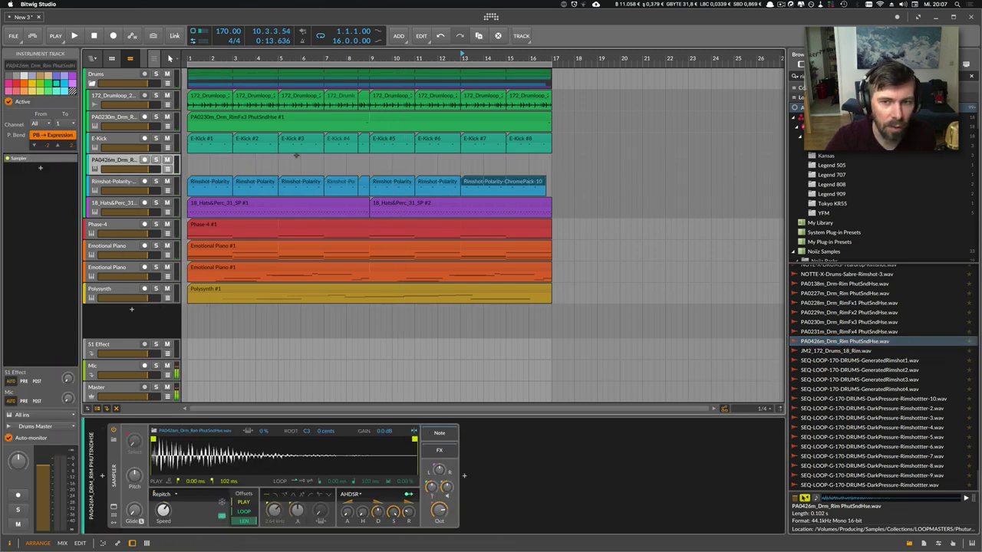
- Create a clip at 16.3.1 with a length of 0.2.0 on the new rim track and loop playback over it
drag(545, 182, 534, 163)
double_click(540, 164)
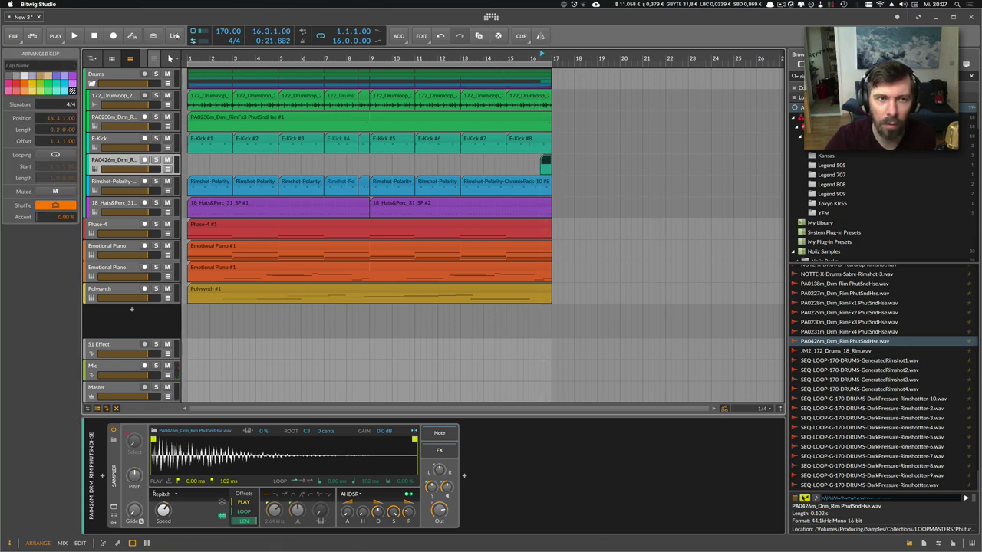
key(super+l)
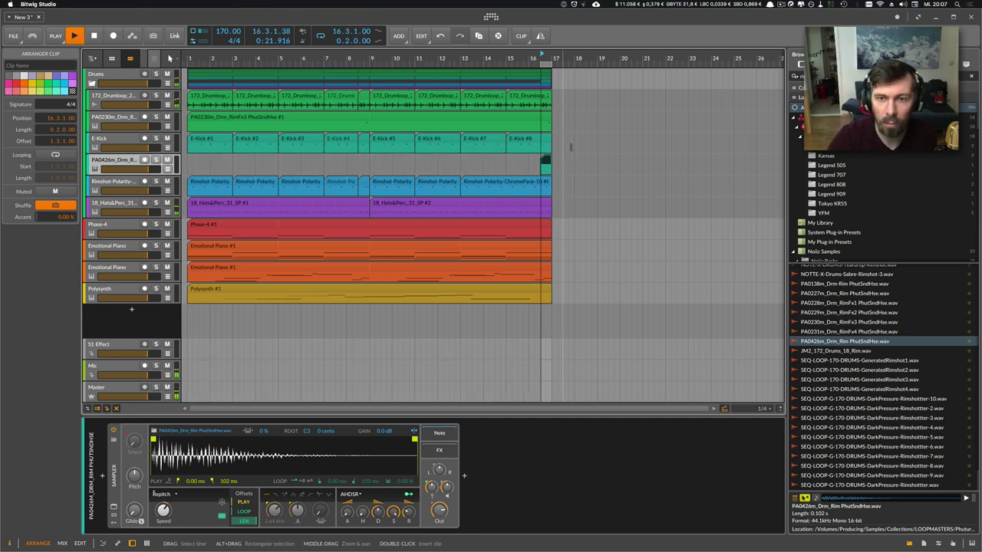
- Fill the new rim clip from 16.3.1 to 17.1.1 with eight consecutive 1/16 C2 notes and play it back
double_click(545, 162)
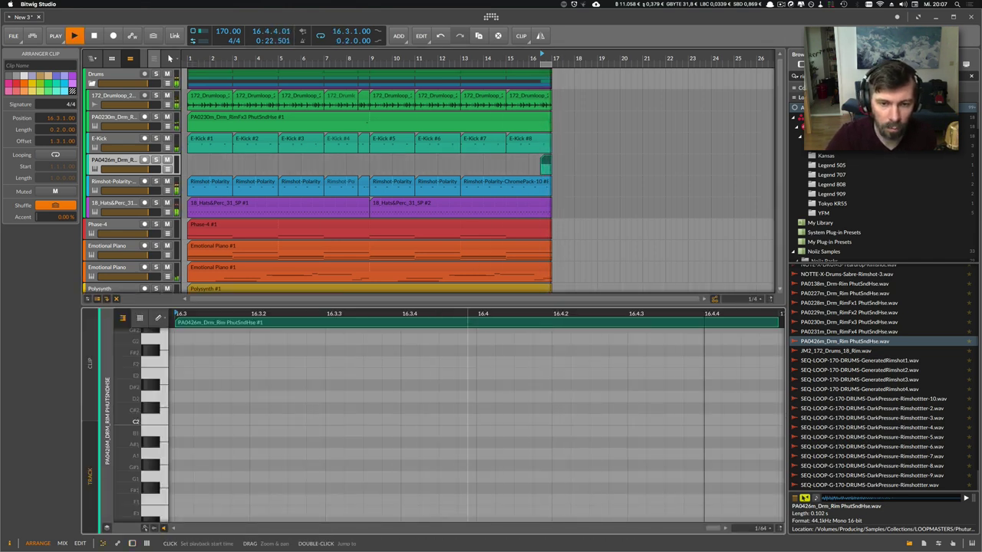
drag(468, 313, 471, 276)
key(space)
double_click(392, 420)
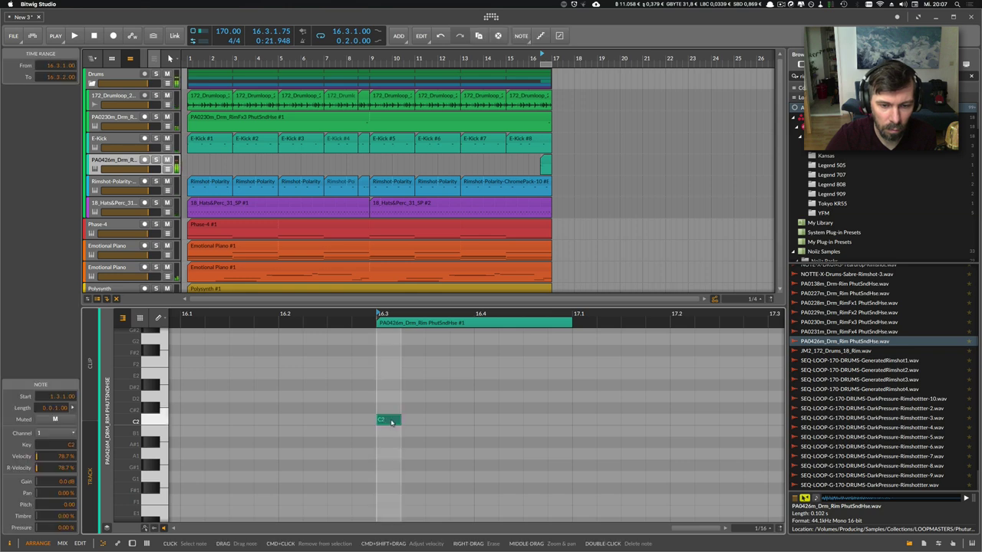
key(super+d)
key(super+d)
key(super+d)
key(super+d)
key(super+d)
key(super+d)
key(super+d)
key(space)
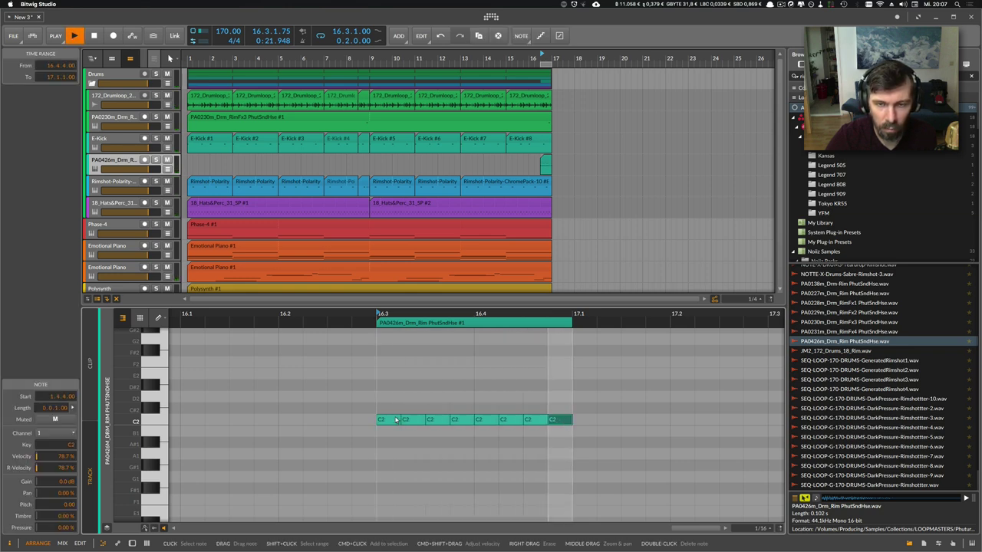
key(space)
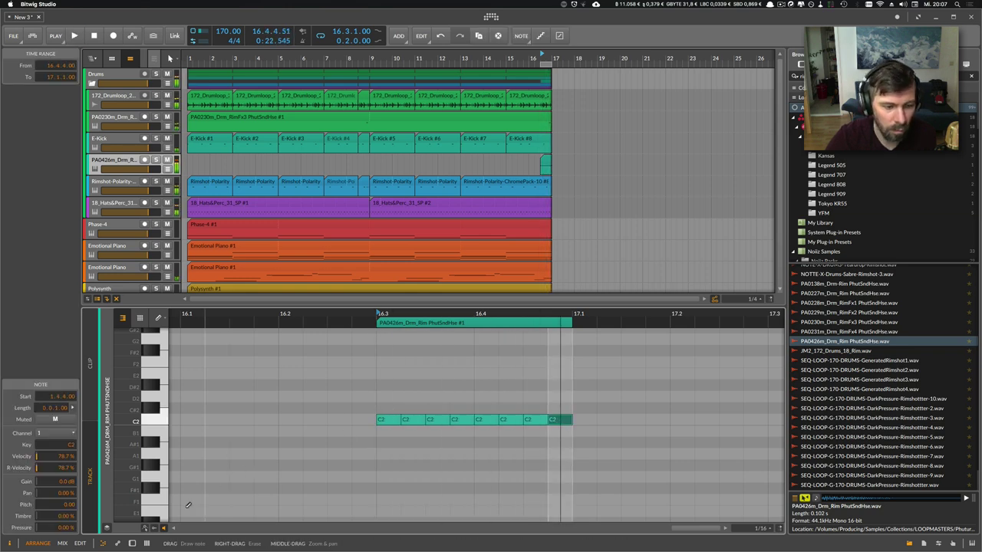
- Shape the velocities of the eight rim notes into a rising ramp, from very low on the first to highest on the last
click(154, 528)
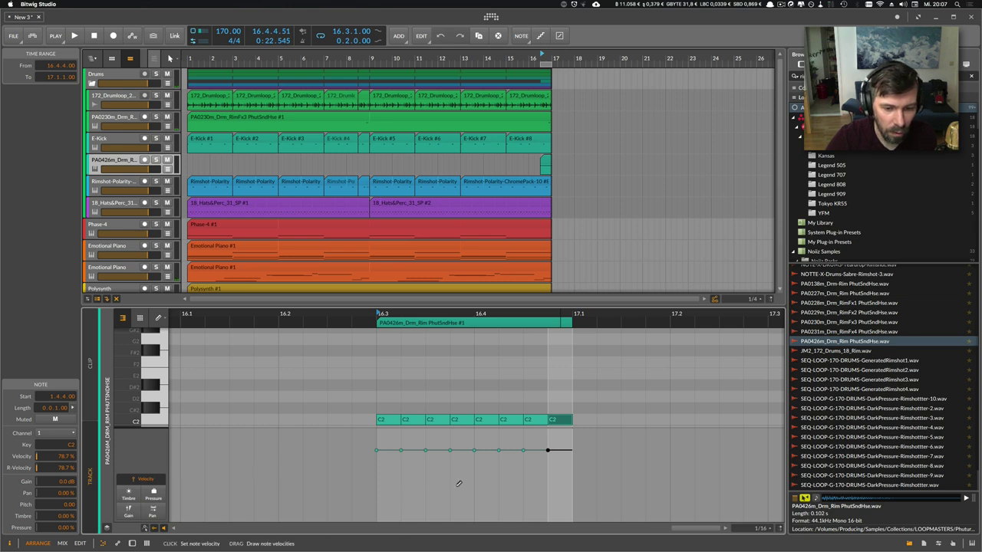
drag(568, 454, 568, 444)
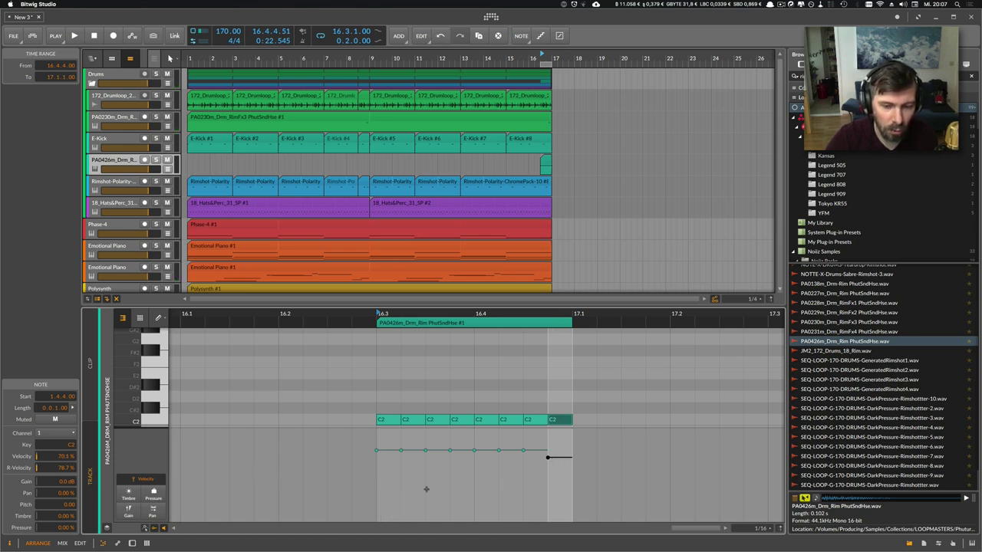
click(389, 421)
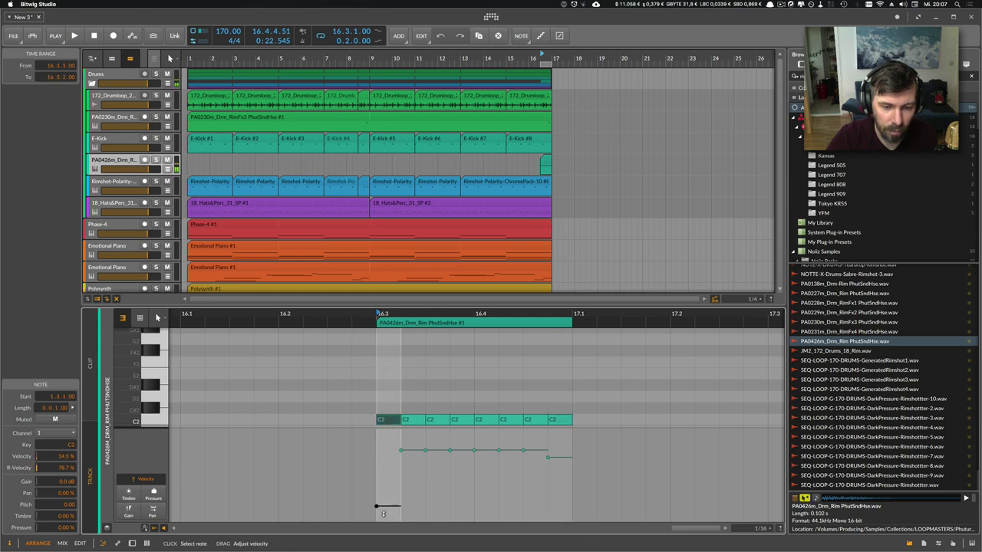
drag(407, 453, 404, 494)
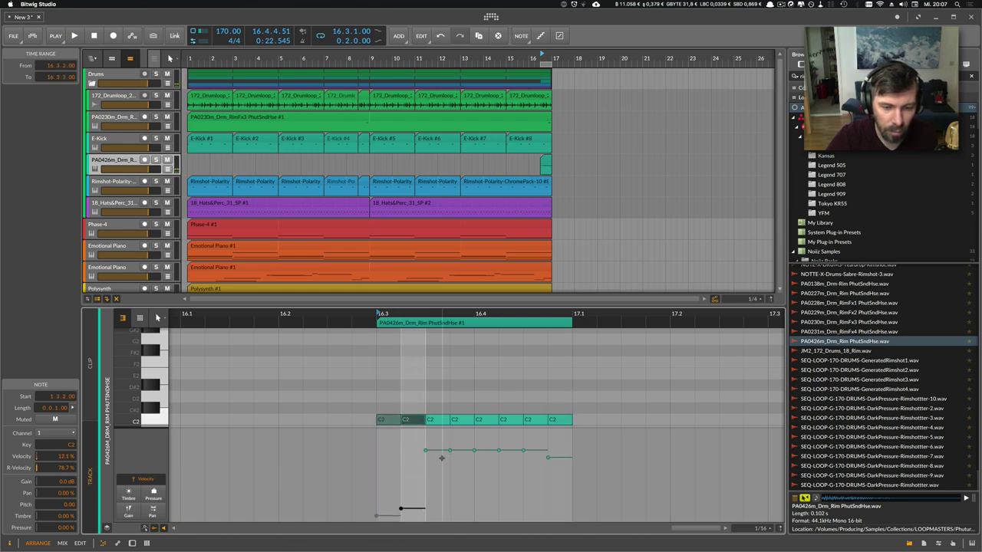
mouse_move(441, 453)
mouse_down()
mouse_move(436, 473)
mouse_move(460, 493)
mouse_up()
click(487, 457)
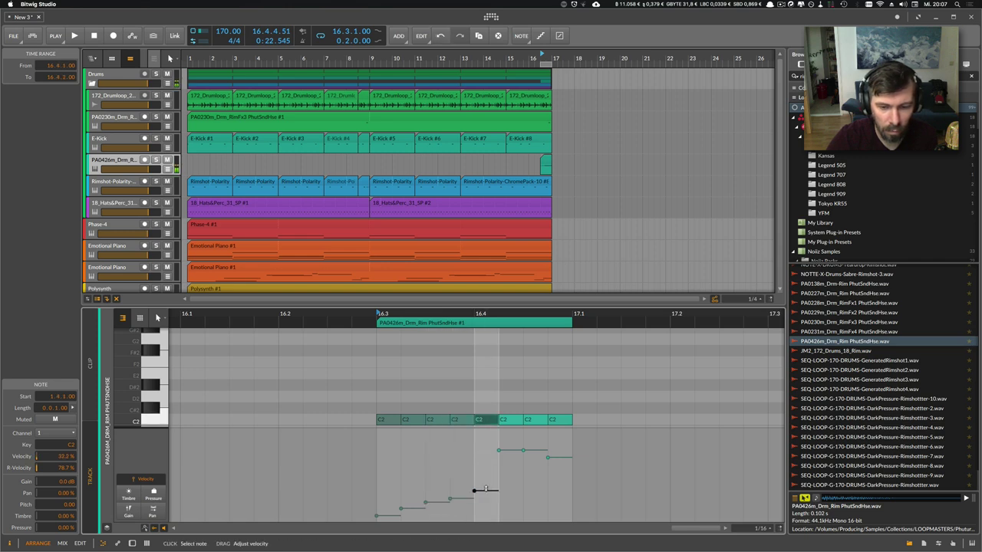
mouse_move(511, 450)
mouse_down()
mouse_move(513, 468)
mouse_move(542, 468)
mouse_up()
click(510, 486)
drag(488, 491, 531, 473)
key(space)
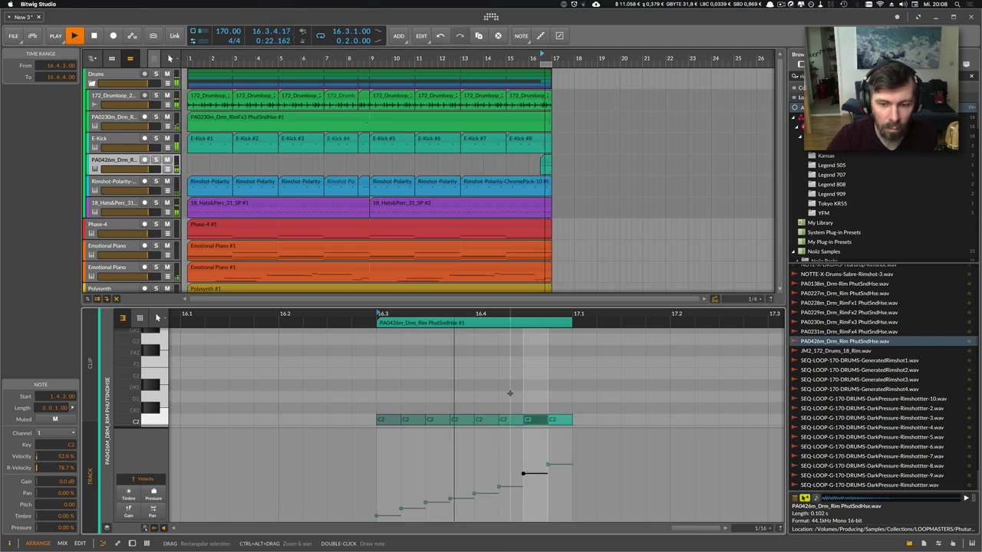
- Raise the rim fill Sampler's pitch slightly and set the loop region to start at 1.1.1 with a length of 16 bars
key(d)
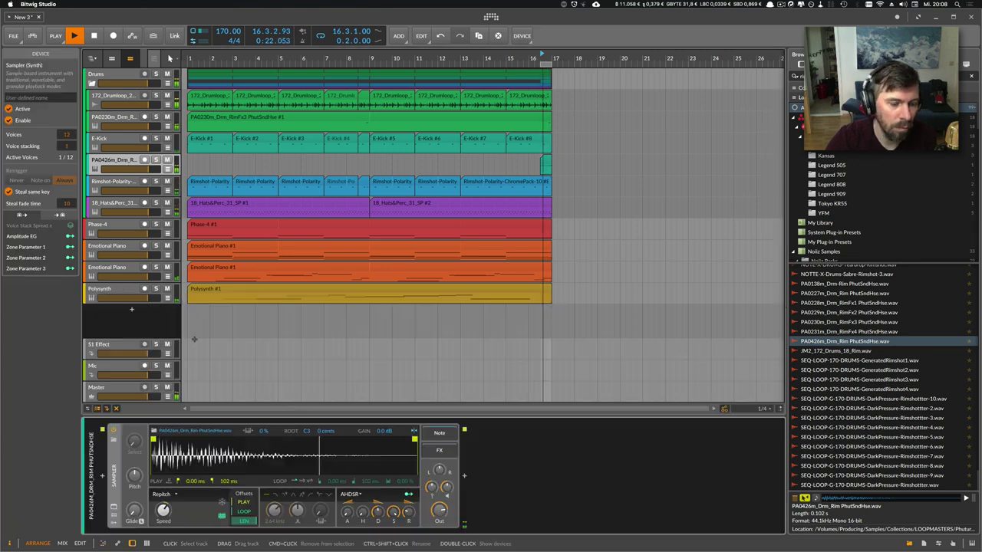
drag(134, 474, 133, 465)
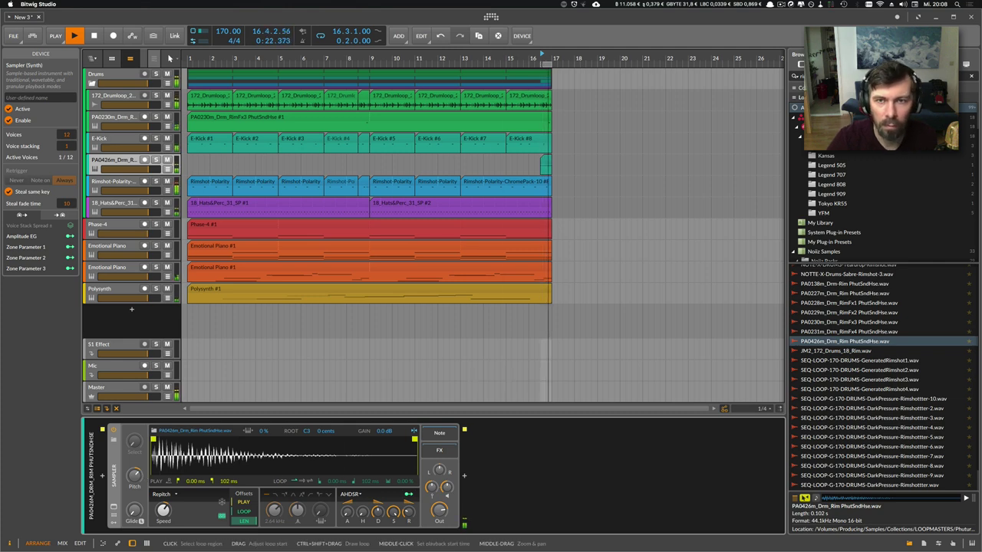
drag(541, 64, 189, 64)
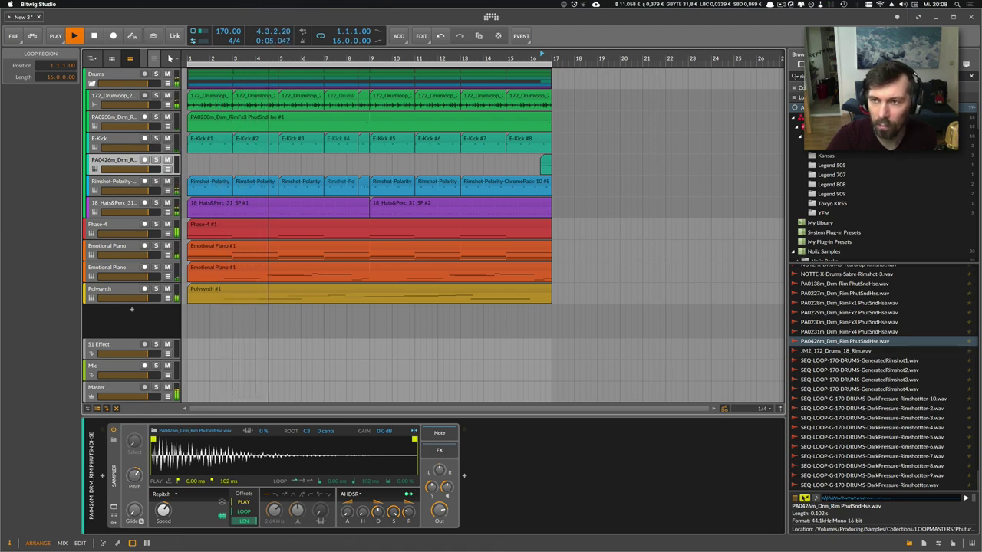
- Search the sample browser for "crash" and add DT_CR_splashed.WAV as a new Sampler track directly below E-Kick
click(836, 76)
text(crash)
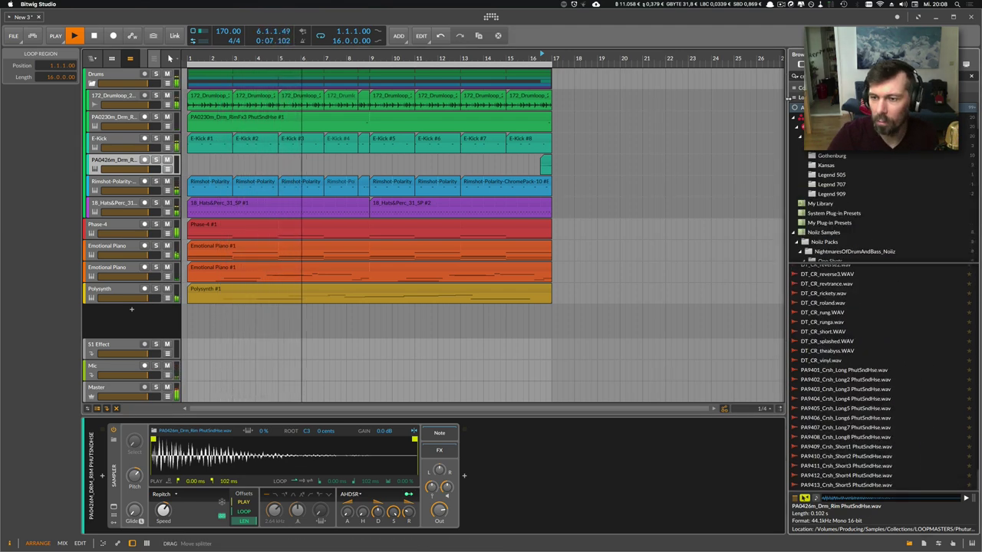
click(836, 332)
click(840, 341)
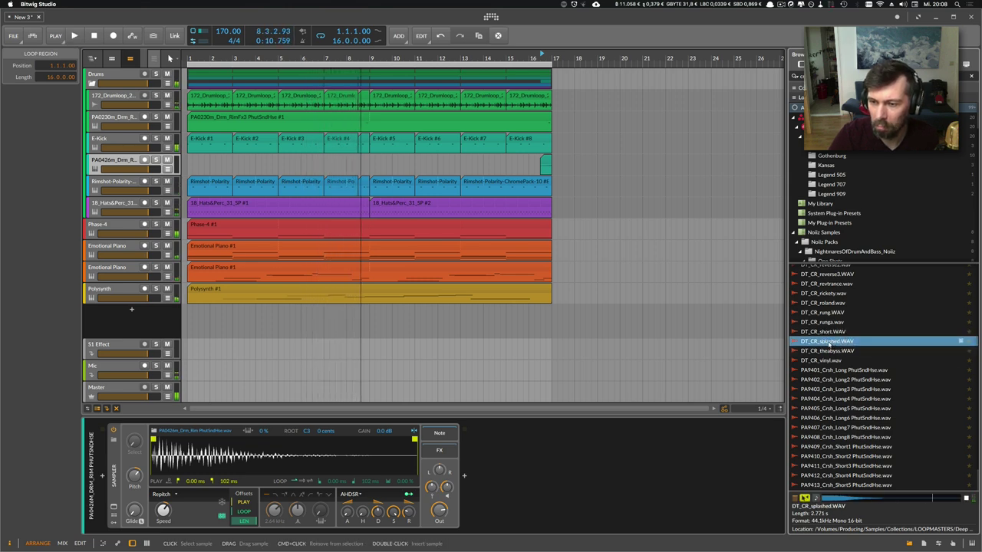
drag(219, 316, 134, 160)
- Create a one-bar clip at 1.1.1 on the crash track containing a C2 note that spans the whole bar
double_click(191, 160)
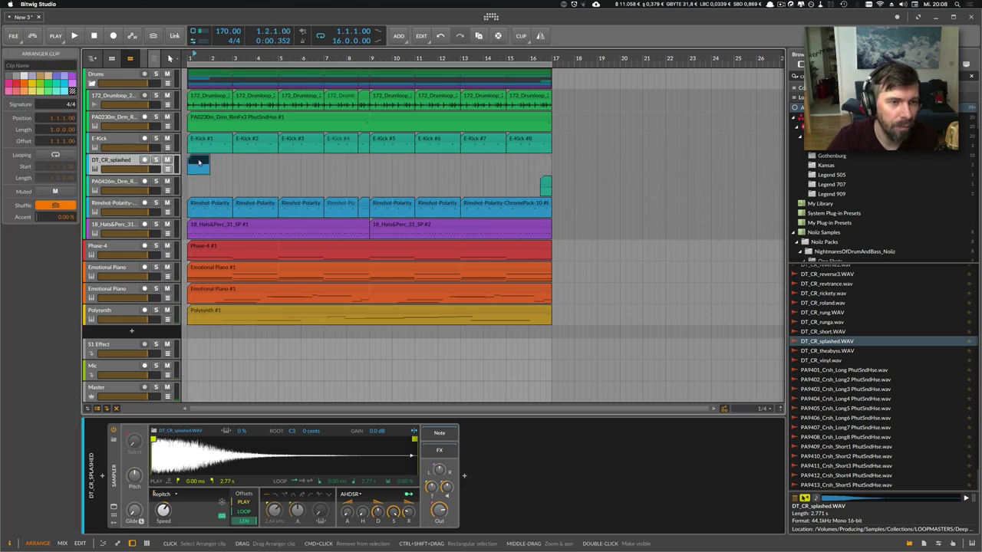
double_click(198, 162)
double_click(181, 418)
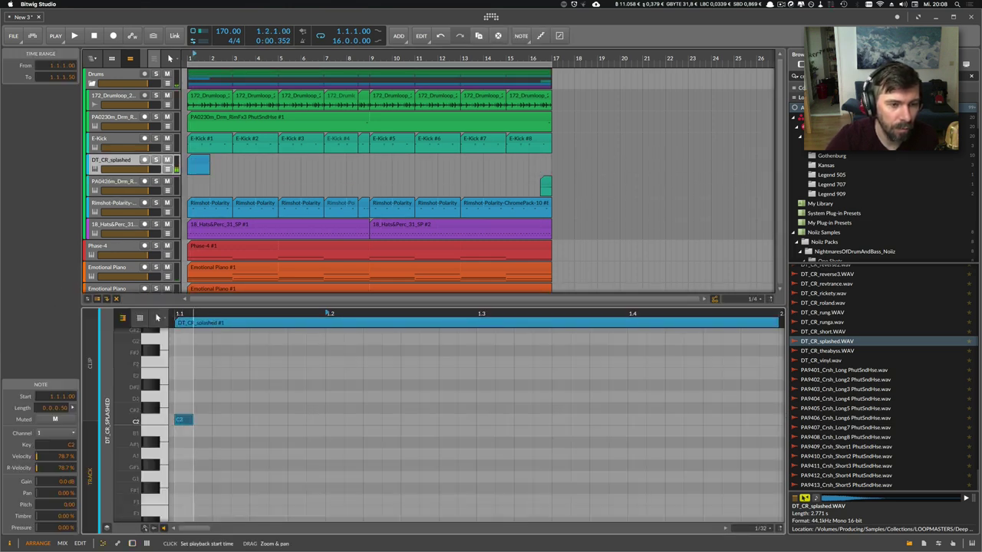
drag(186, 314, 186, 303)
click(185, 414)
drag(185, 419, 548, 421)
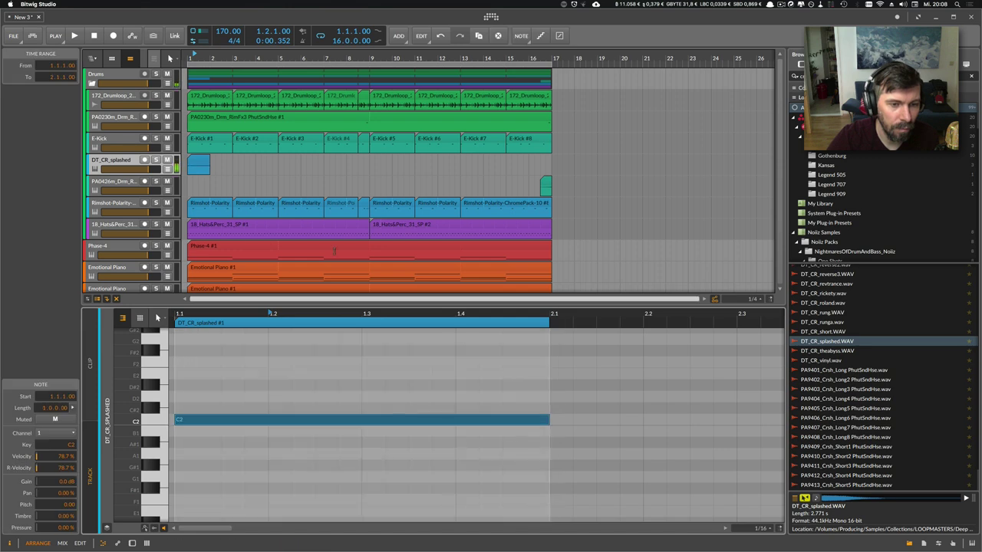
- Set the crash Sampler's filter to high-pass at about 870 Hz while playing the loop from the start
click(202, 162)
double_click(126, 165)
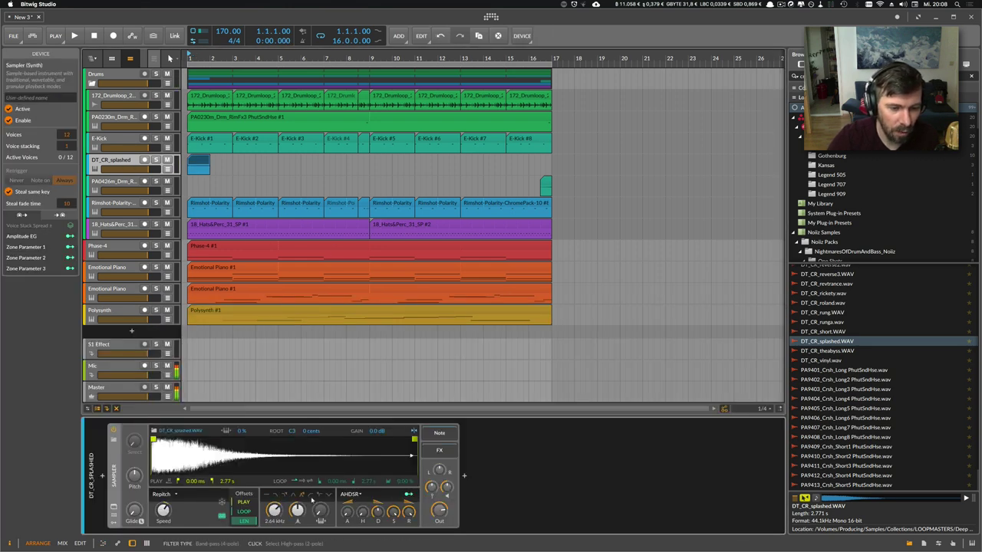
key(space)
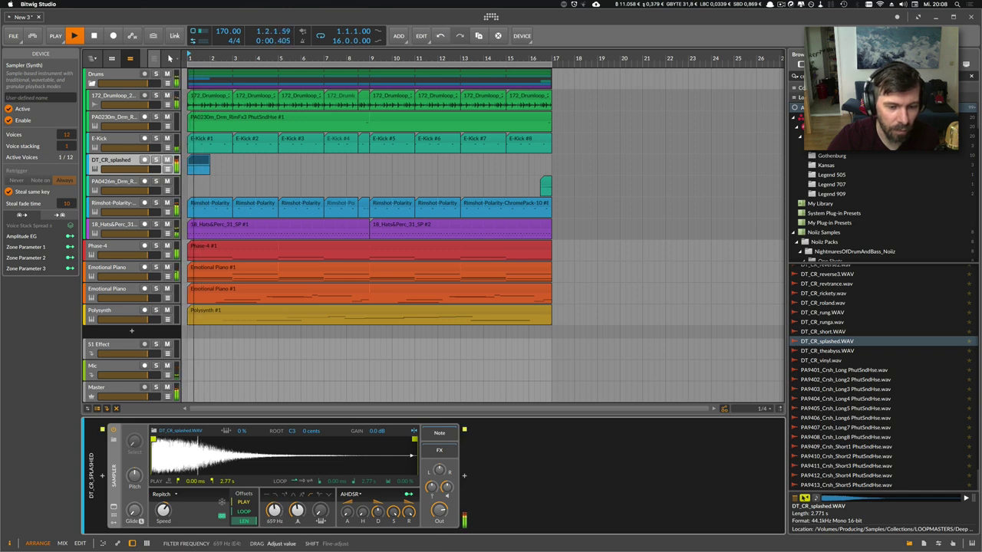
key(space)
key(space)
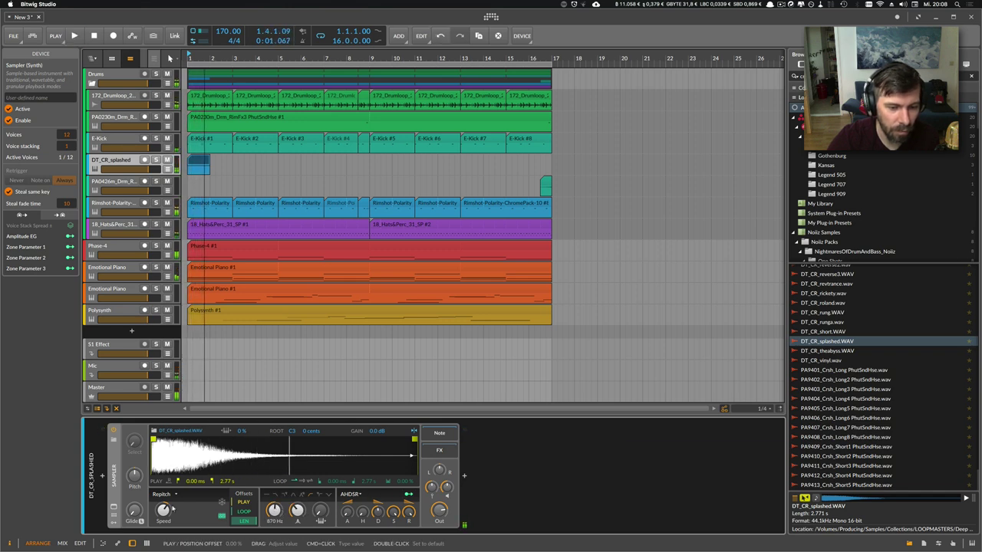
- Switch the crash Sampler's playback mode to Textures and adjust its speed while auditioning the crash
click(163, 494)
click(163, 516)
key(space)
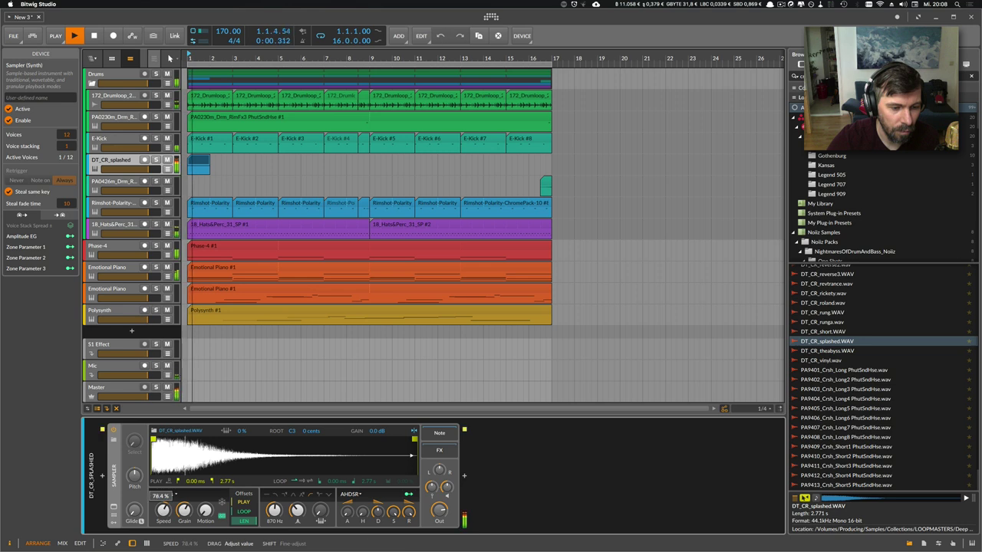
key(space)
drag(163, 516, 164, 506)
key(space)
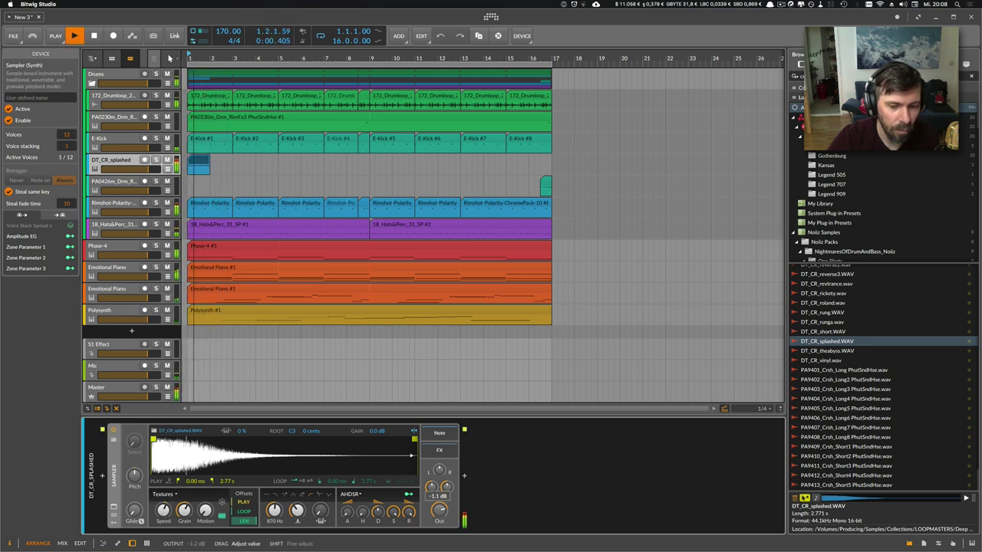
- Lower the crash Sampler's output to about -20.2 dB and add a Reverb device after it
drag(439, 510, 446, 513)
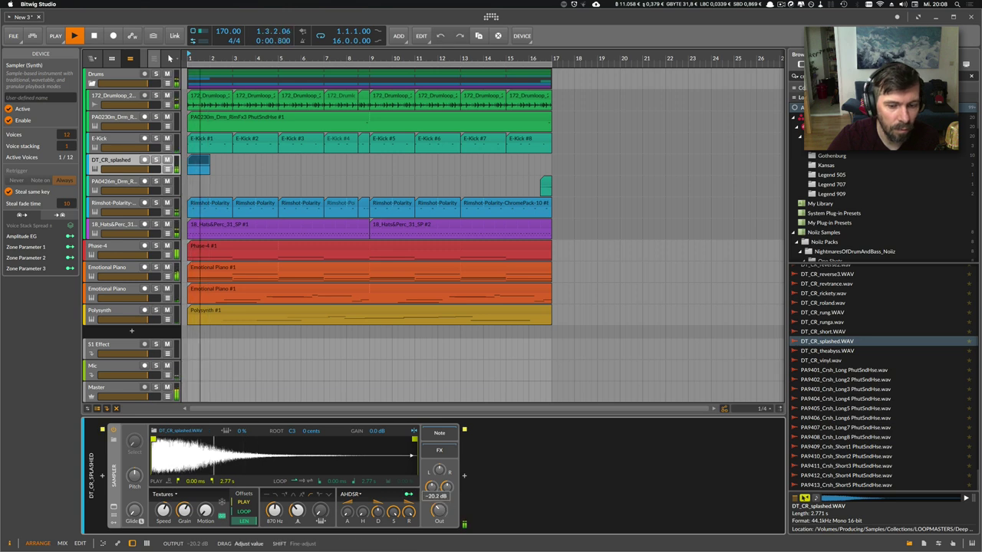
click(463, 475)
text(reverb)
key(Return)
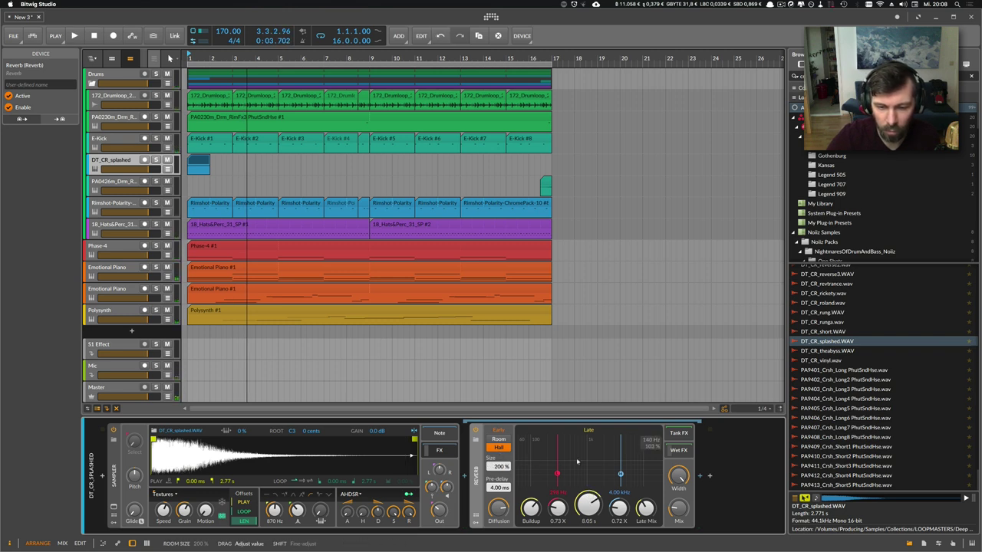
- Set the crash Reverb's mix to about 37.8 % and lower the Sampler's filter frequency to 415 Hz
key(space)
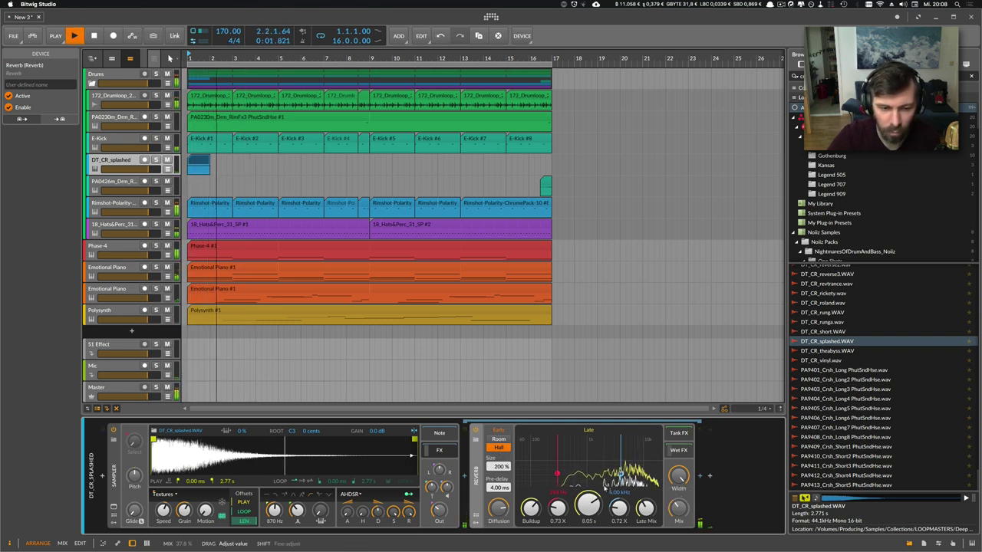
key(space)
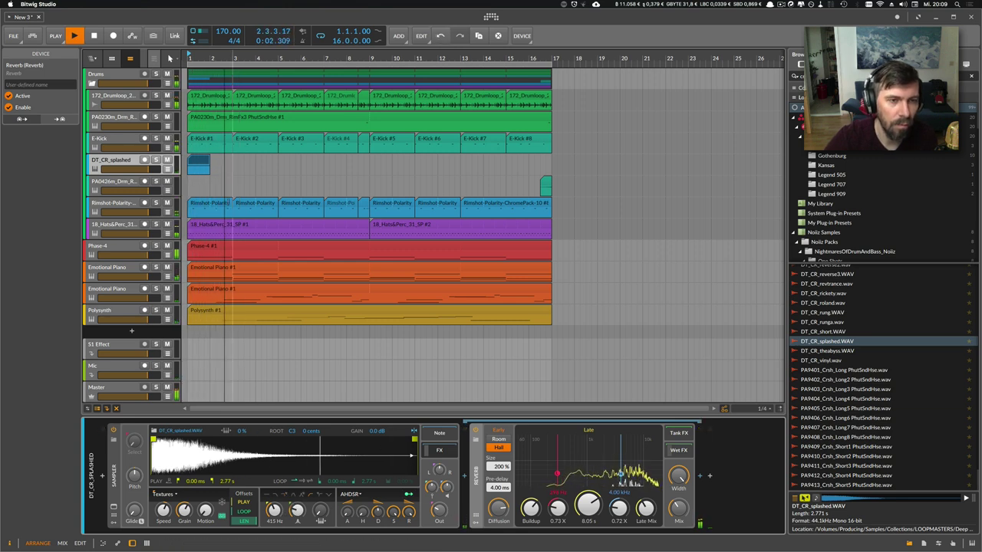
key(space)
- Extend the crash clip to 17.1.1 with its content repeating every eight bars, and set the Sampler's output to about -21.6 dB
drag(209, 169, 550, 171)
click(127, 162)
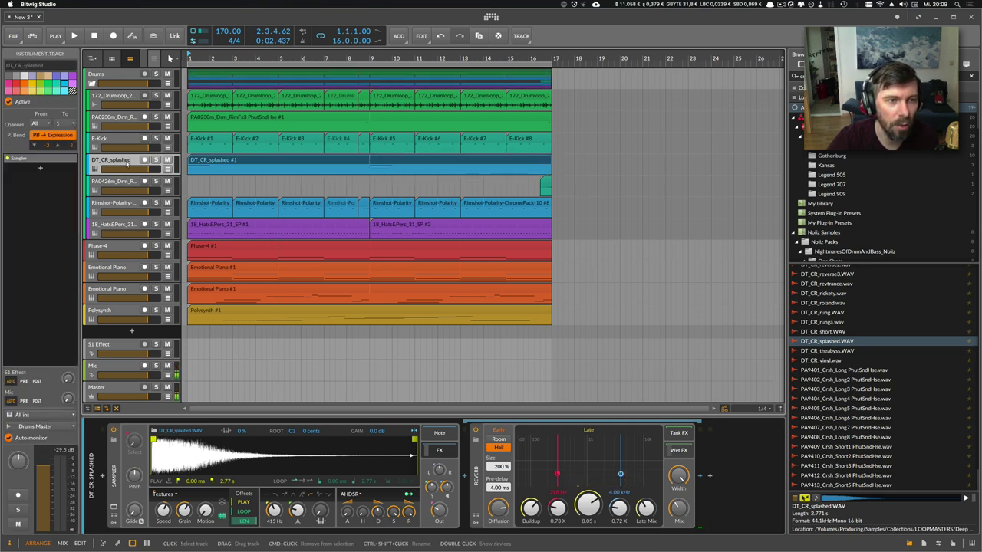
drag(440, 510, 439, 532)
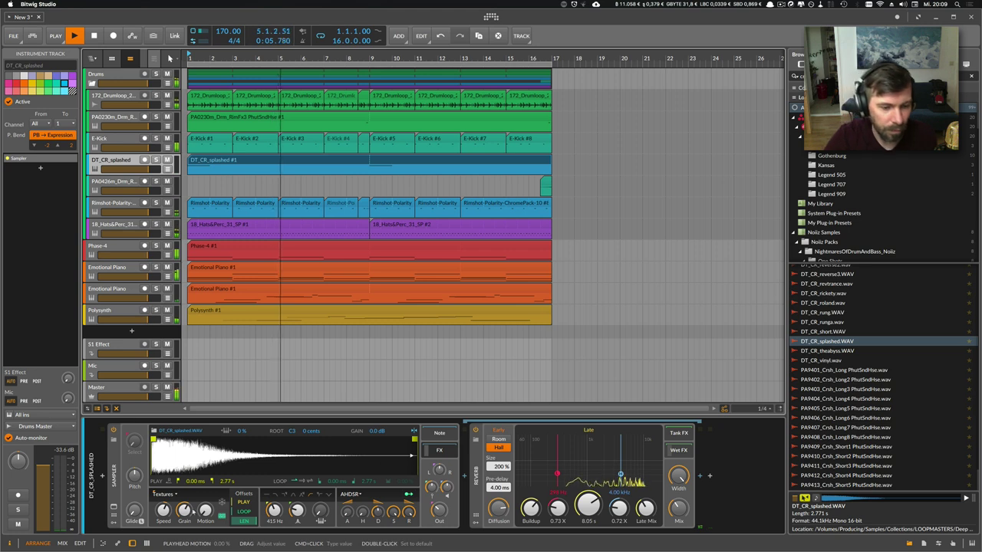
mouse_move(163, 510)
mouse_down()
mouse_move(163, 484)
mouse_move(181, 511)
mouse_up()
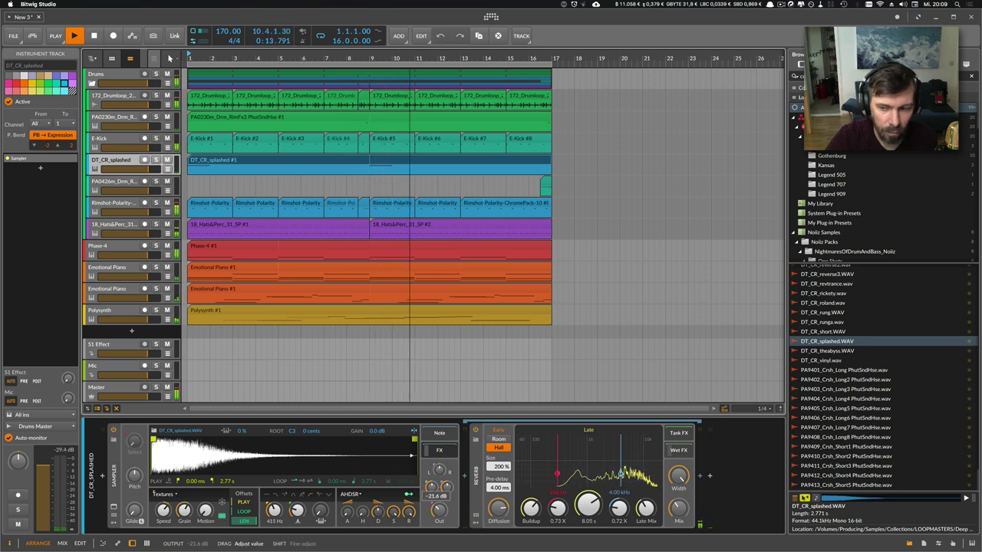
- Stop playback and audition the DT_CR_theabyss.WAV and DT_CR_vinyl.wav crash samples
key(space)
click(814, 351)
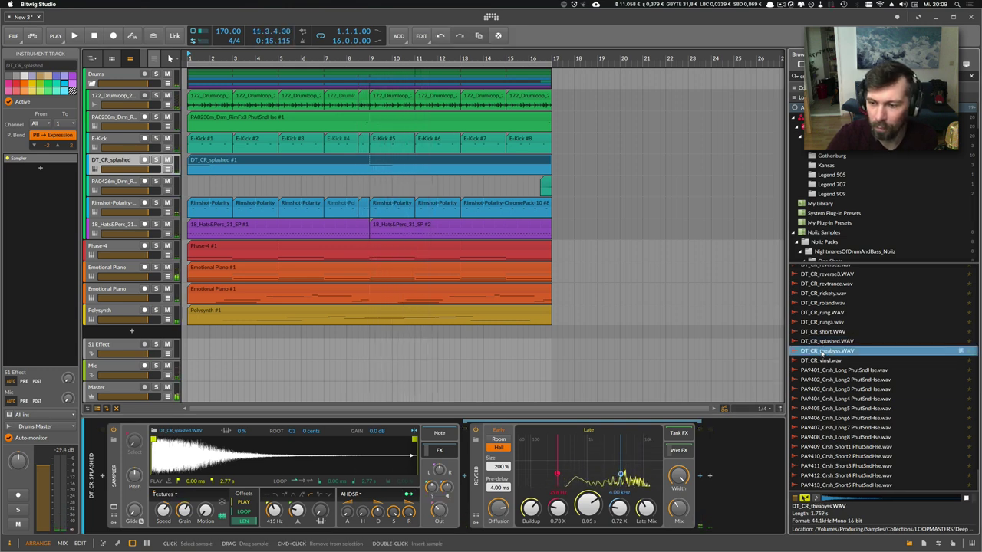
click(820, 360)
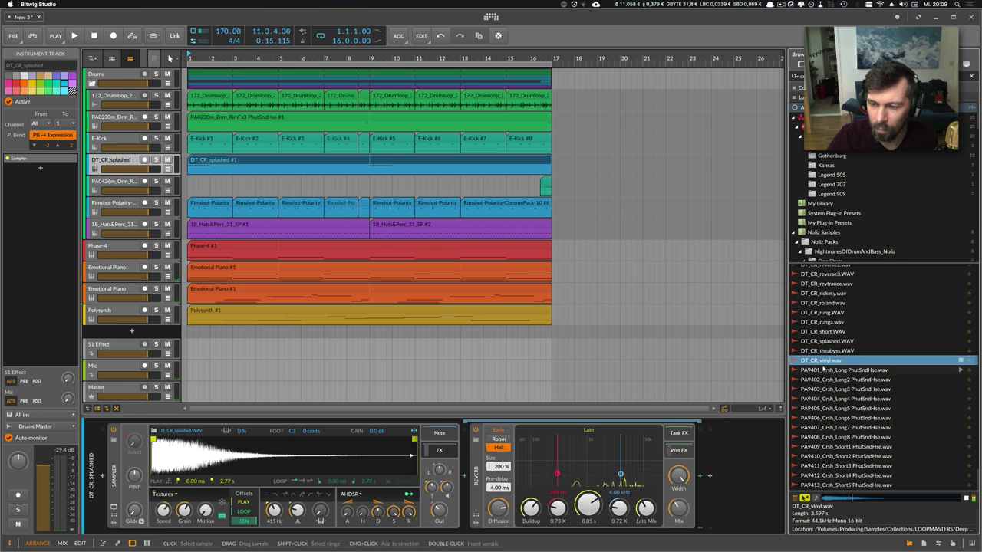
key(space)
- Shorten the DT_CR_splashed clip to eight bars and split it at 5.1.1
click(331, 160)
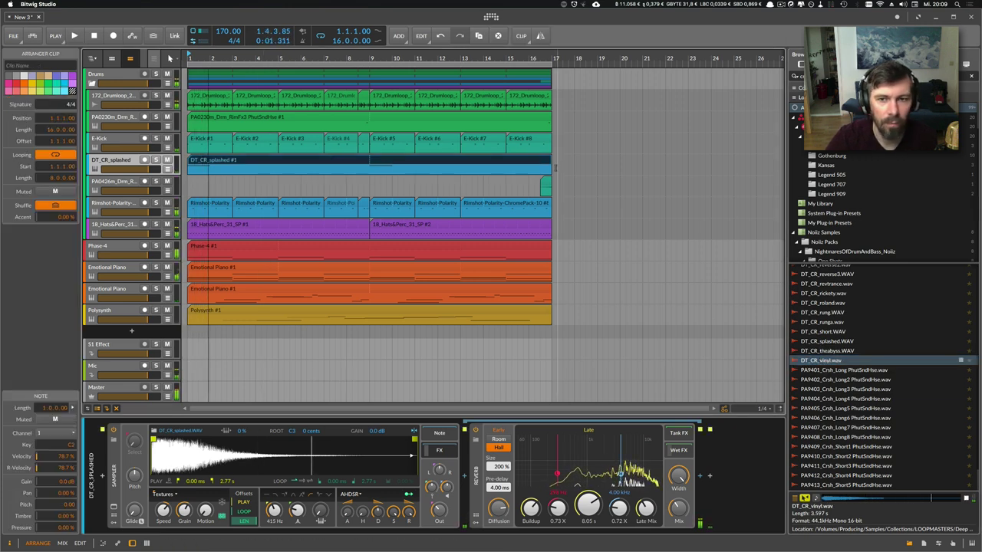
drag(551, 169, 368, 175)
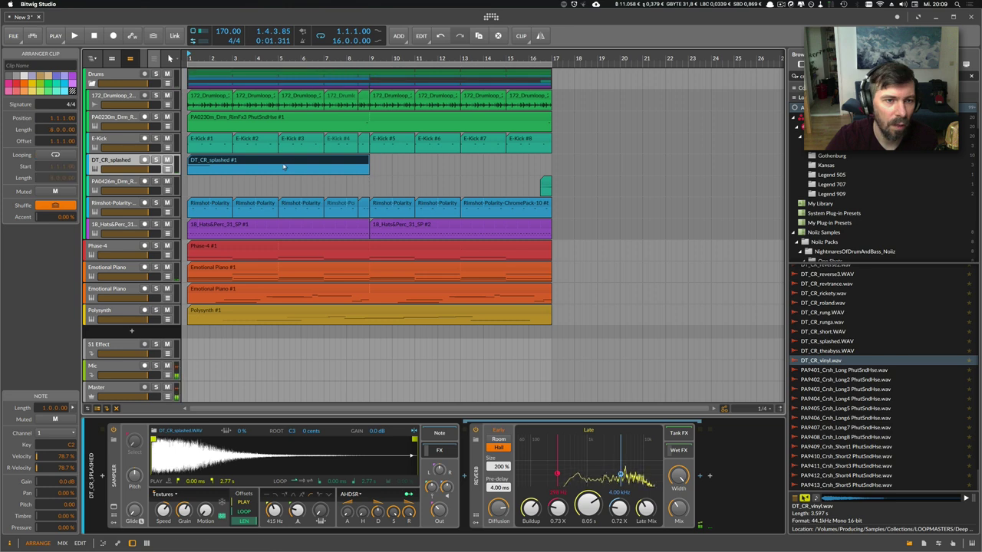
right_click(283, 164)
click(251, 181)
key(space)
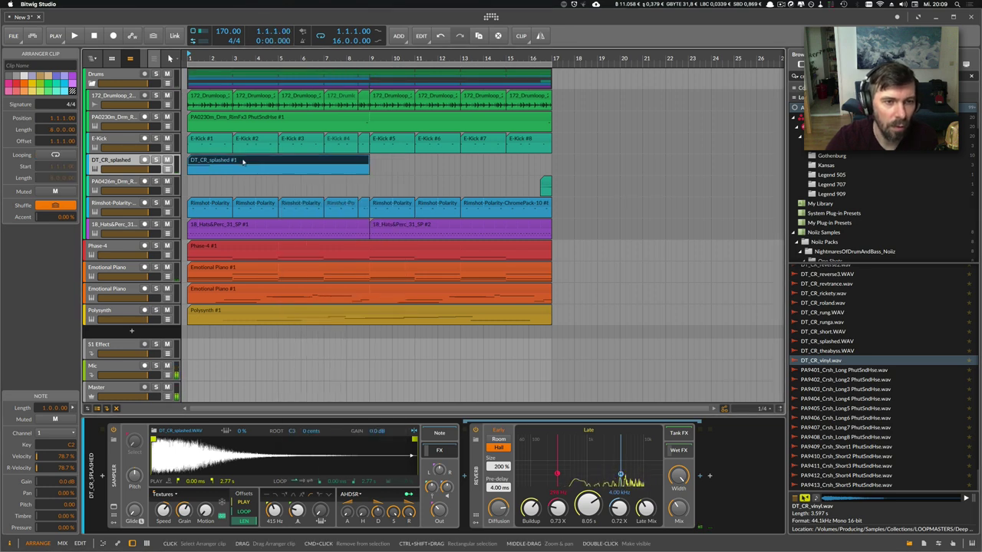
alt+click(279, 172)
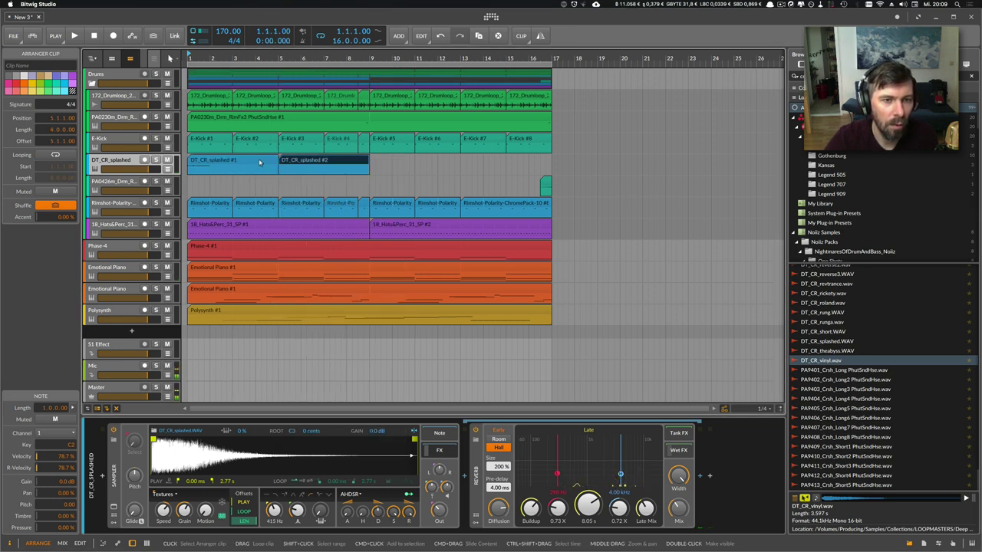
- Bounce the first DT_CR_splashed clip to a new audio track with Pre-Fader as source and 32-bit floating-point depth
right_click(281, 163)
click(284, 351)
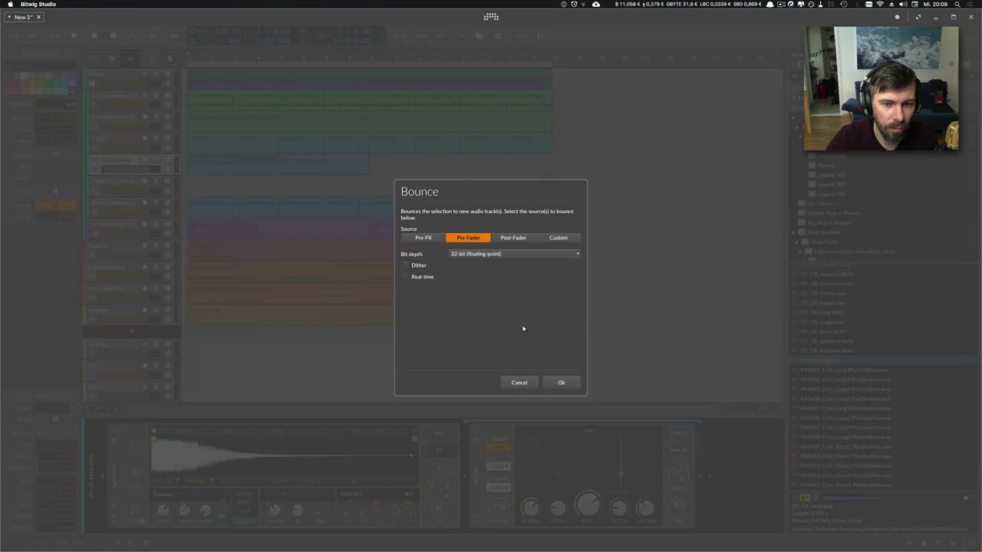
click(561, 383)
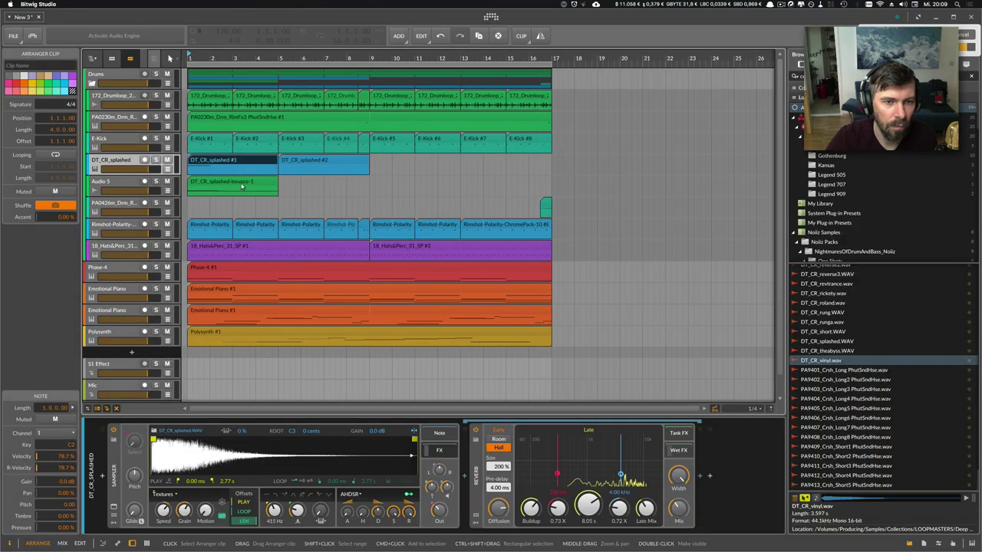
- Move the bounced crash clip to 5.1.1 and delete the second DT_CR_splashed clip above it
drag(242, 186, 312, 185)
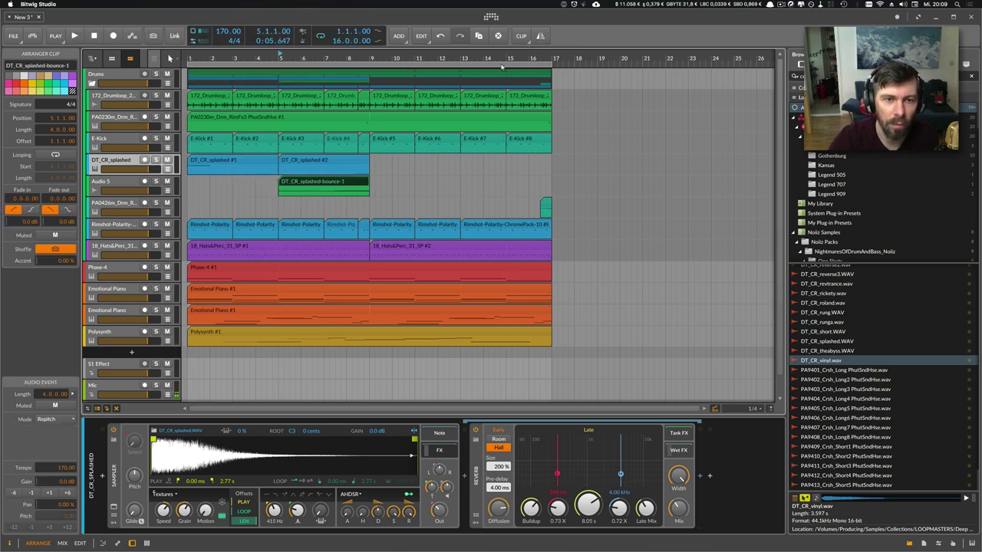
click(322, 161)
key(Delete)
- Copy the remaining crash clip and its bounced clip together so the copies start at bars 9 and 13
click(303, 182)
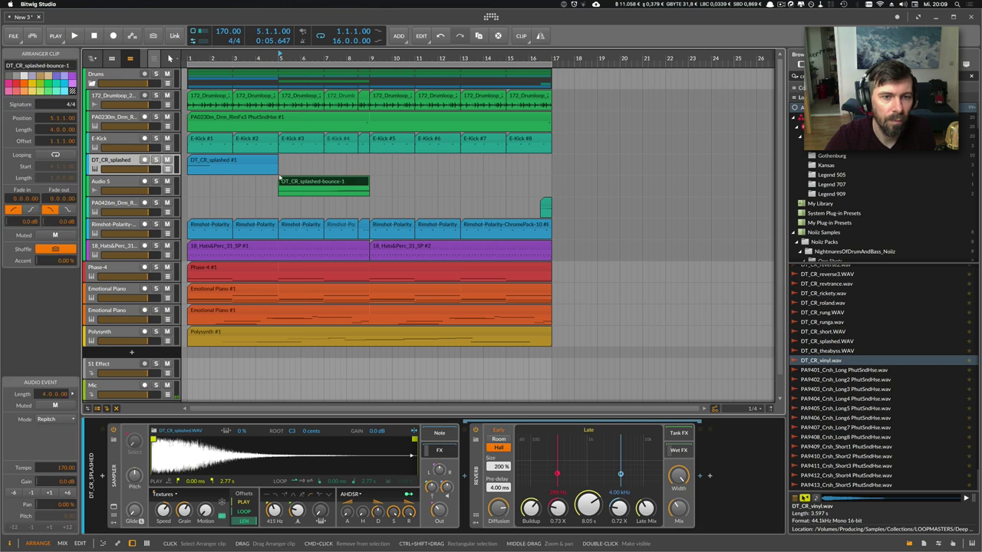
shift+click(242, 162)
drag(242, 161, 413, 165)
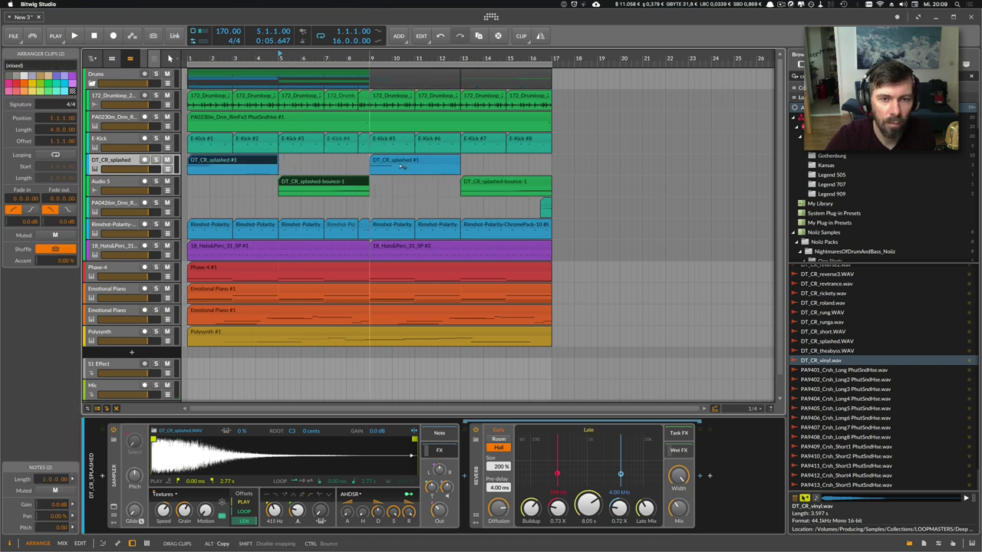
key(space)
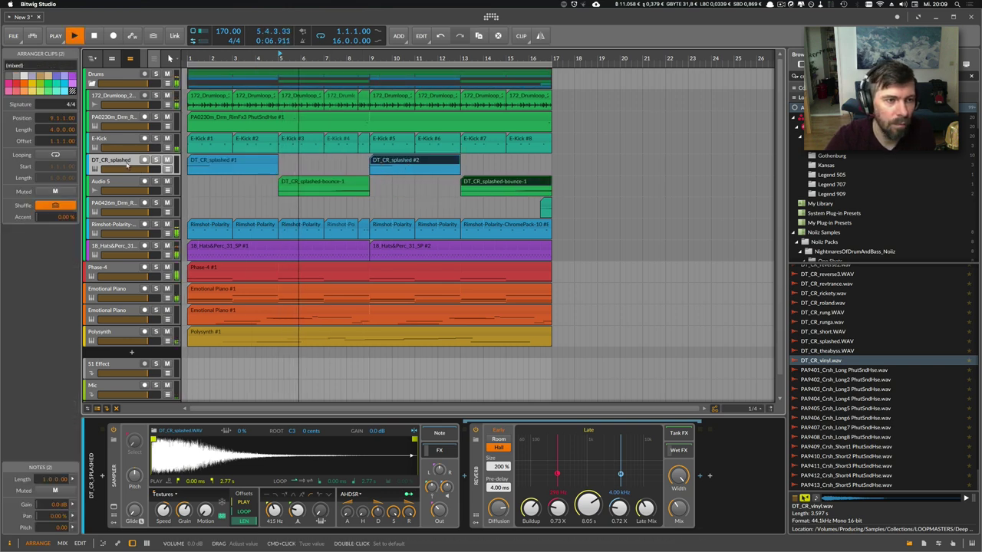
- Rename the bounced crash audio track as CrshRev
click(125, 173)
double_click(122, 181)
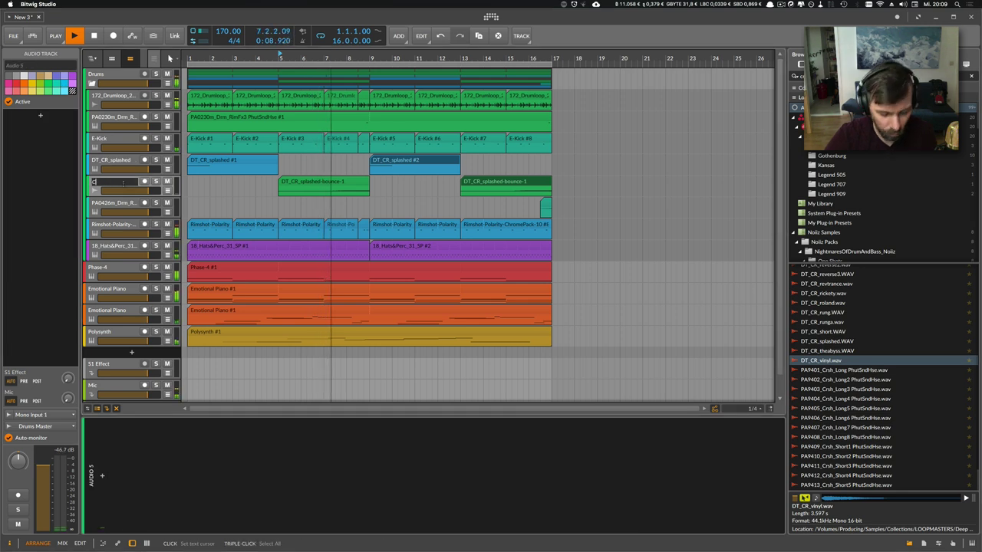
text(CrshRev)
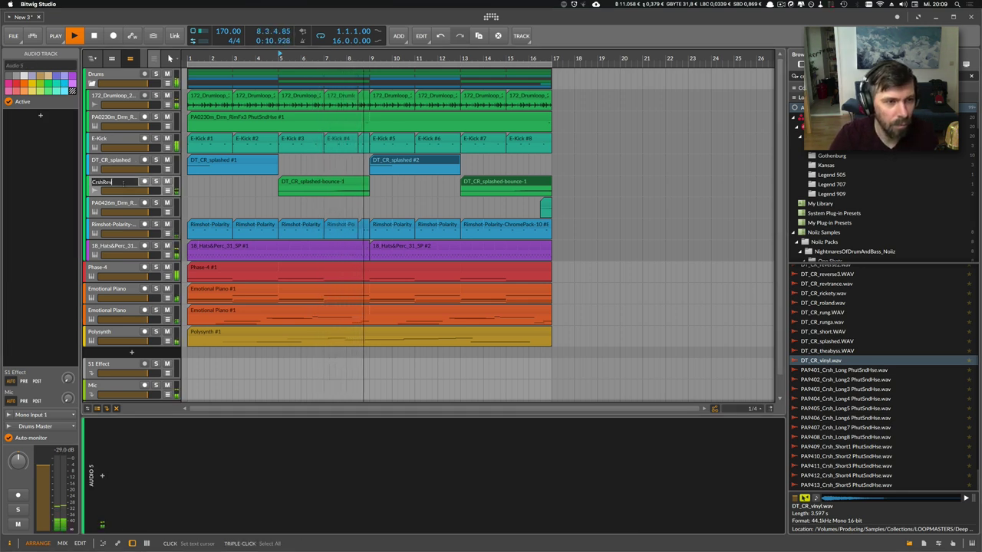
key(Return)
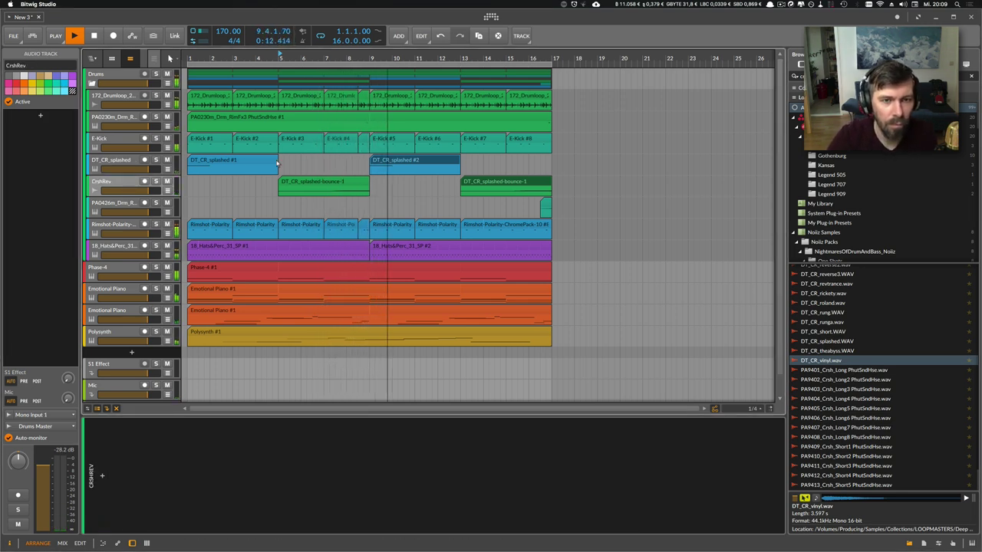
- Set both bounced crash clips to Stretch mode, pitch them to -12 and play the result
key(space)
click(325, 182)
super+click(519, 181)
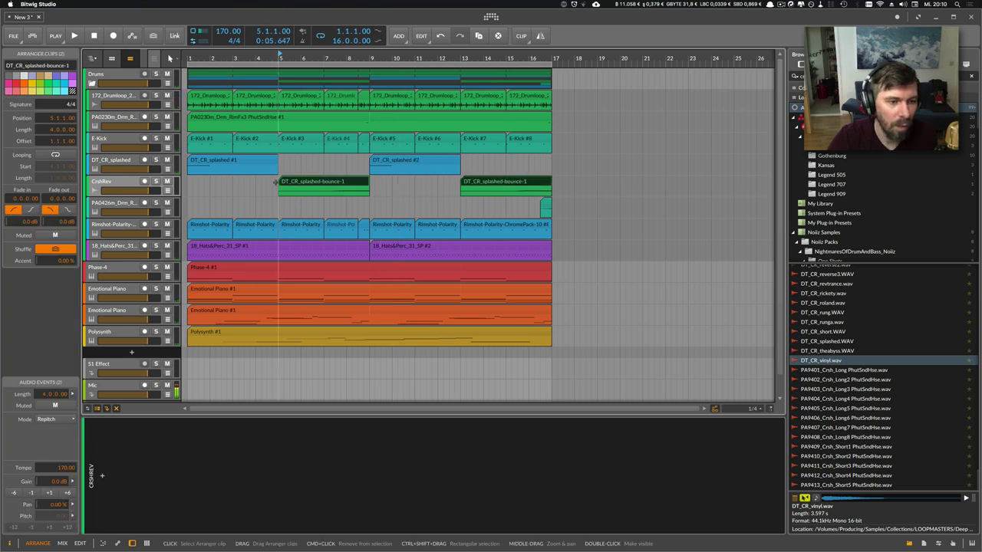
click(61, 419)
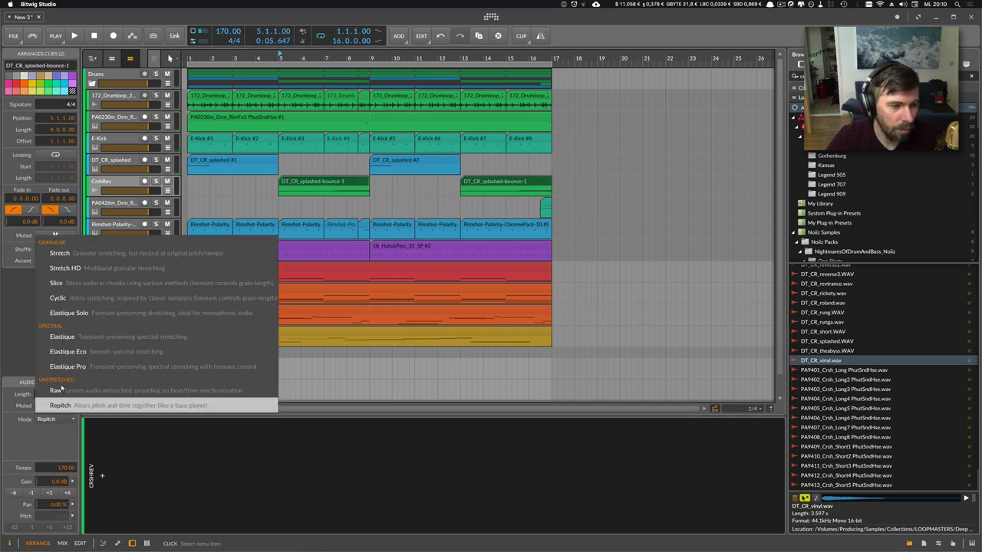
click(93, 270)
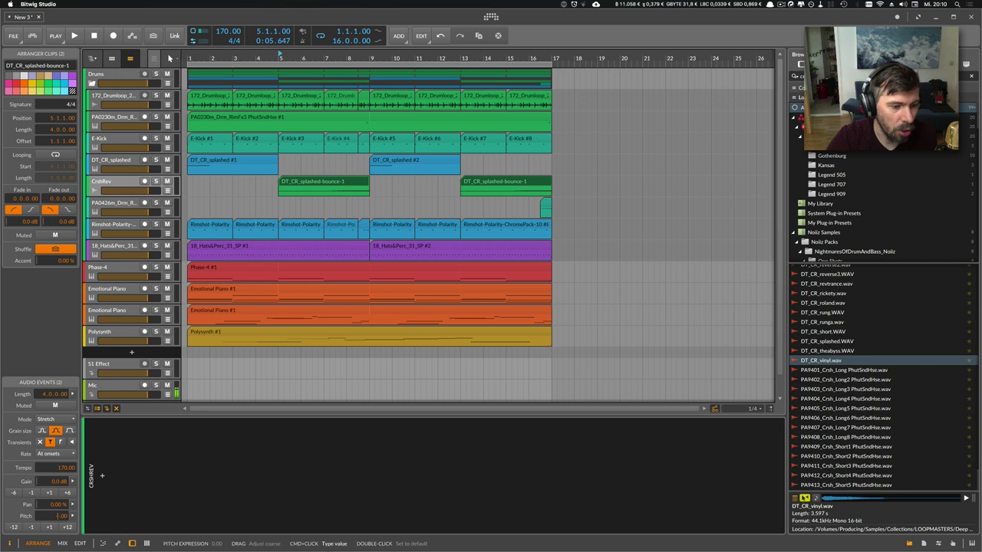
super+click(58, 517)
text(-12)
key(Return)
key(space)
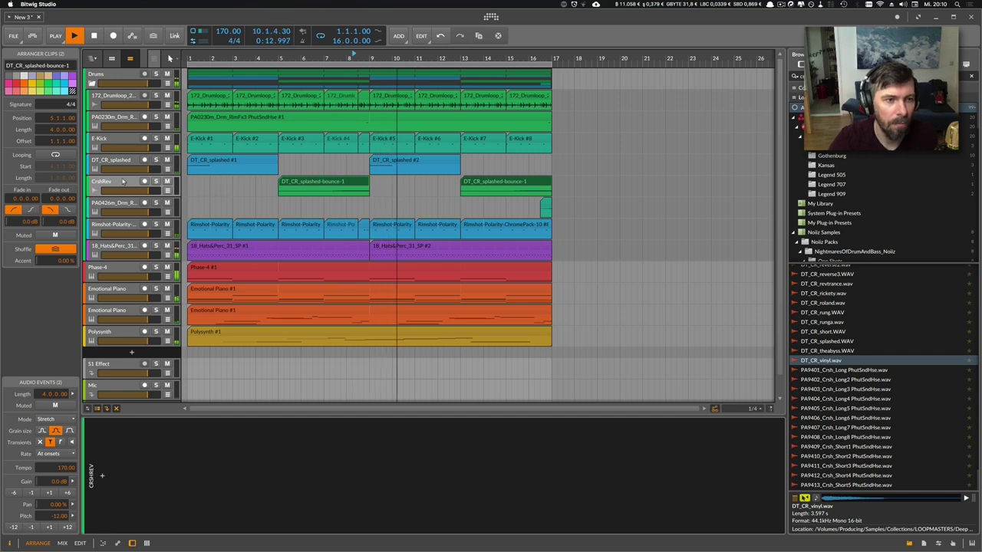
- Collapse the Drums group and rename the Phase-4 track as Bass
click(115, 183)
click(121, 163)
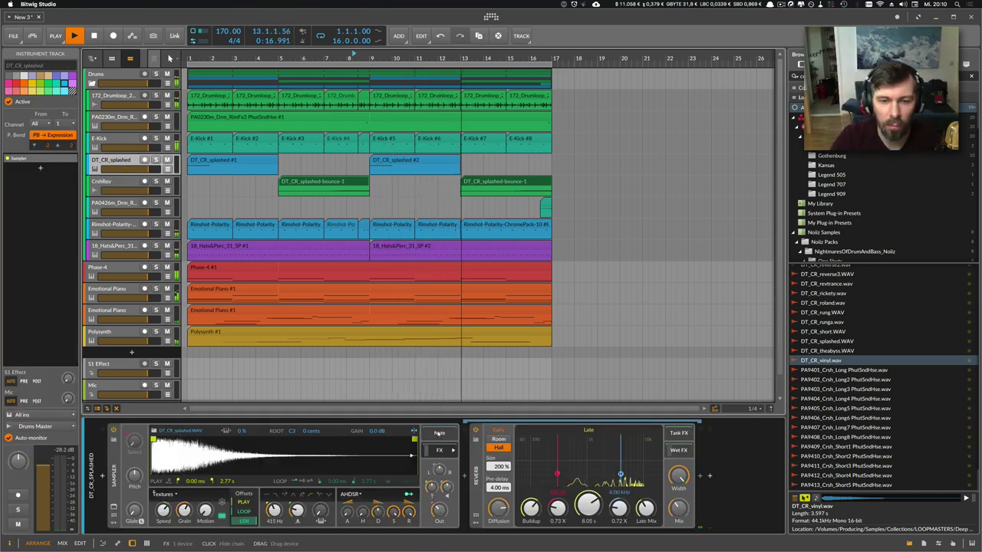
click(88, 84)
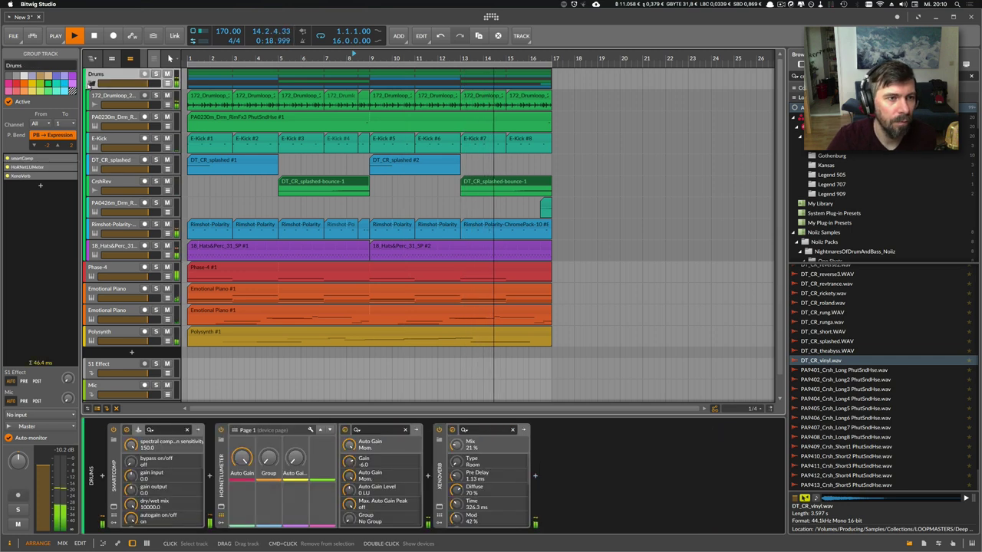
click(91, 84)
click(109, 105)
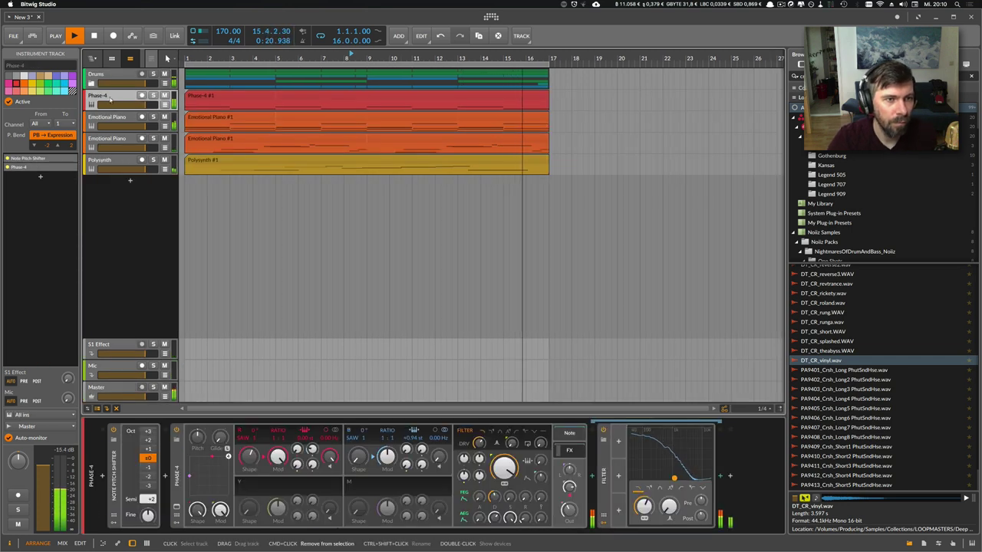
double_click(109, 96)
text(Bass)
key(Return)
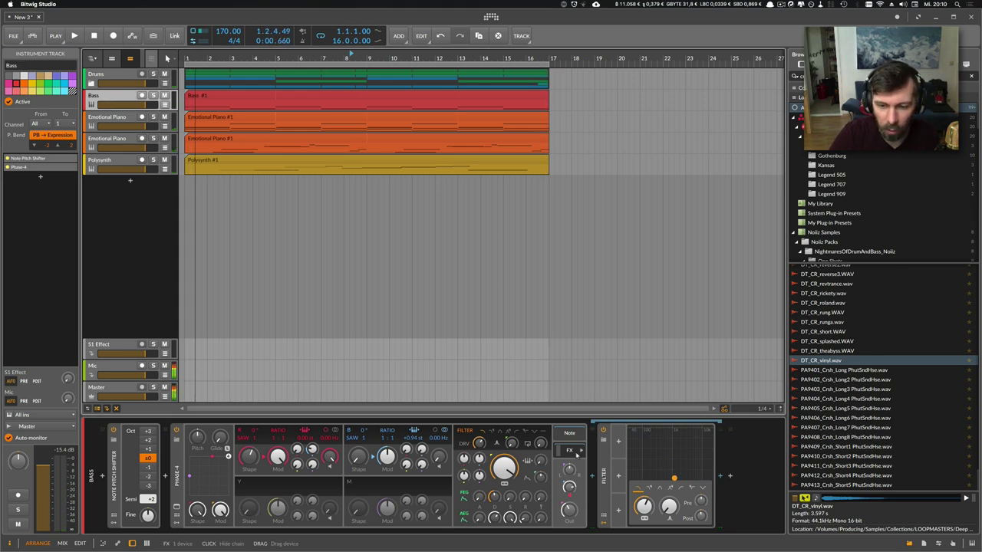
- Insert smartComp after Phase-4 on the Bass track and choose its bass profile
click(576, 451)
click(591, 477)
text(smart)
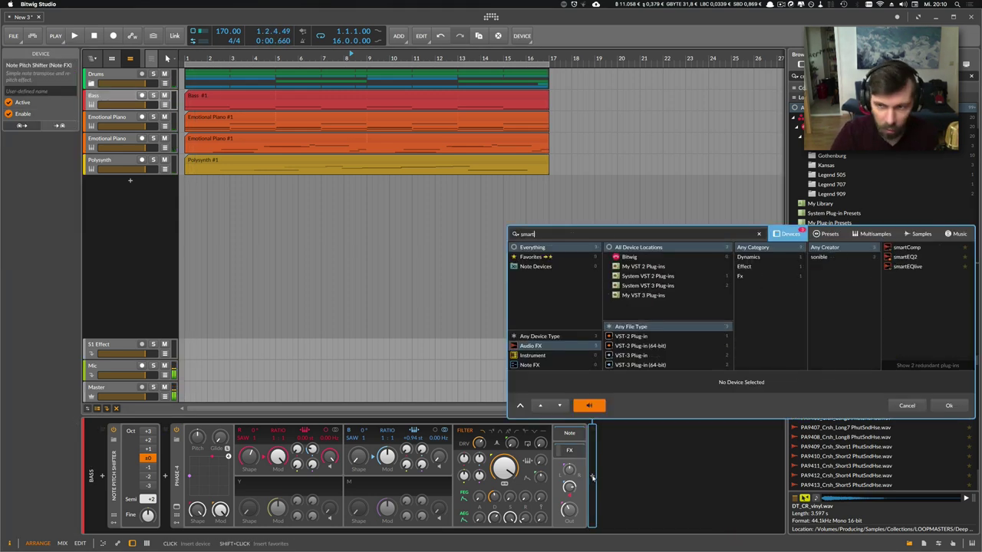
key(Return)
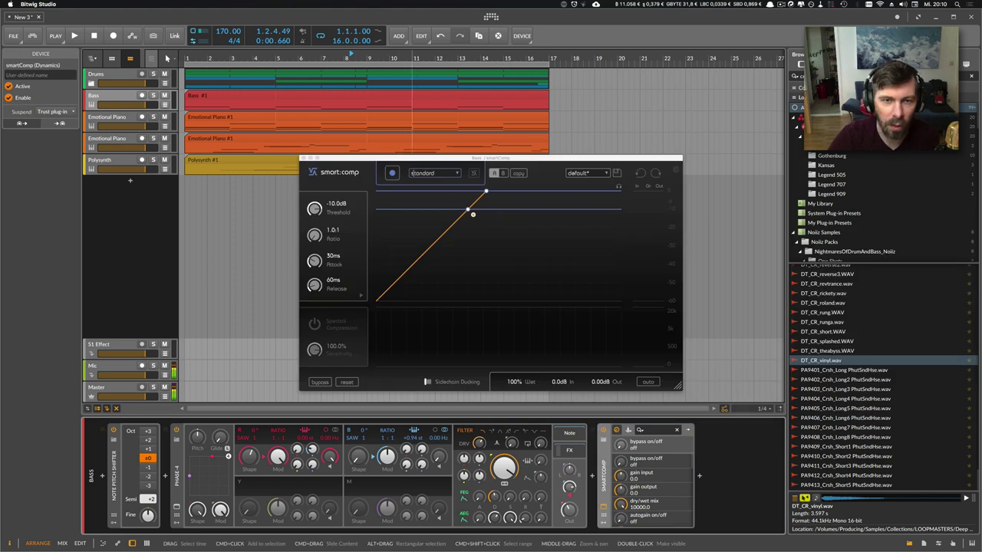
click(424, 173)
click(418, 220)
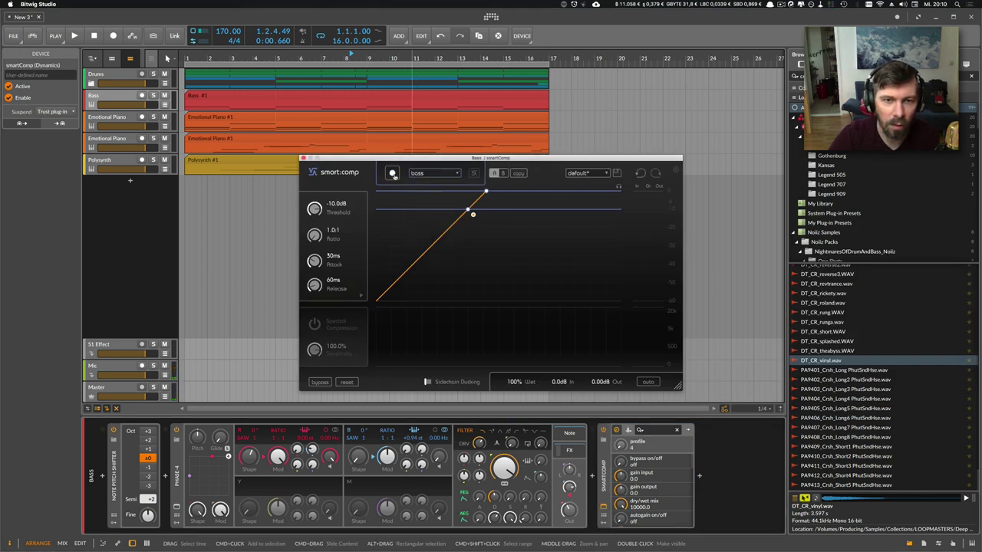
- Group the Drums and Bass tracks together while smartComp learns the bass signal
click(111, 97)
click(110, 76)
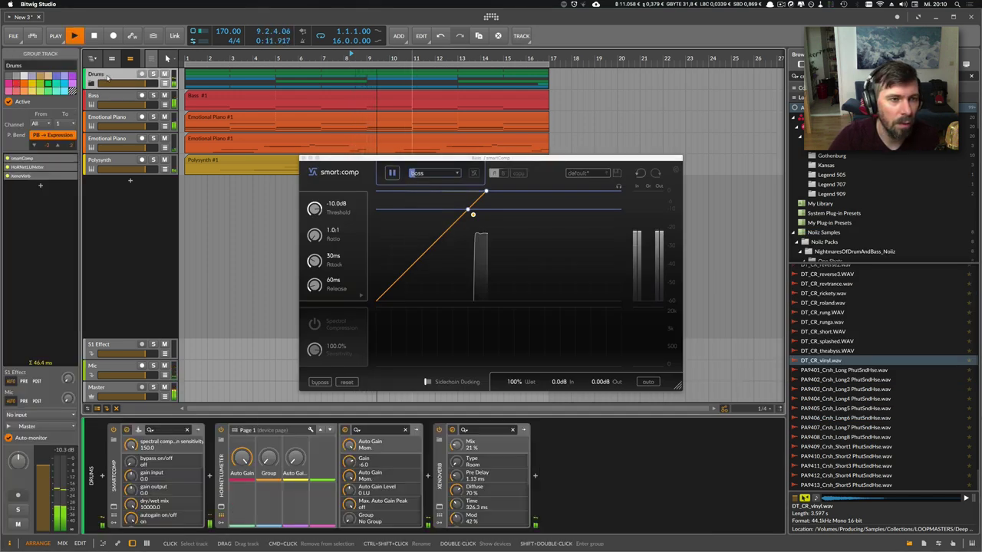
shift+click(107, 98)
key(super+g)
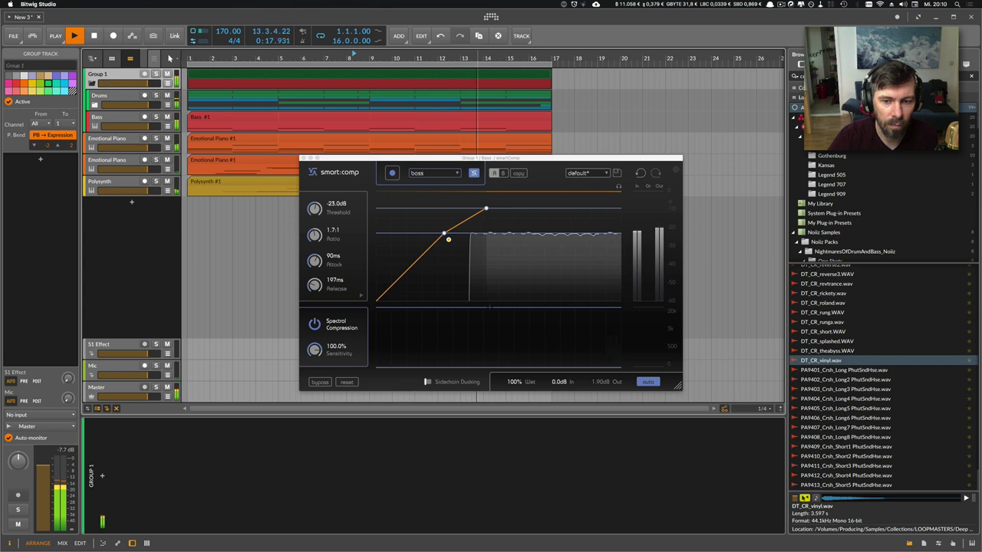
- Enable Sidechain Ducking in the Bass smartComp with Drums Master (POST) as sidechain input, and lower its output to -1.10 dB
click(468, 375)
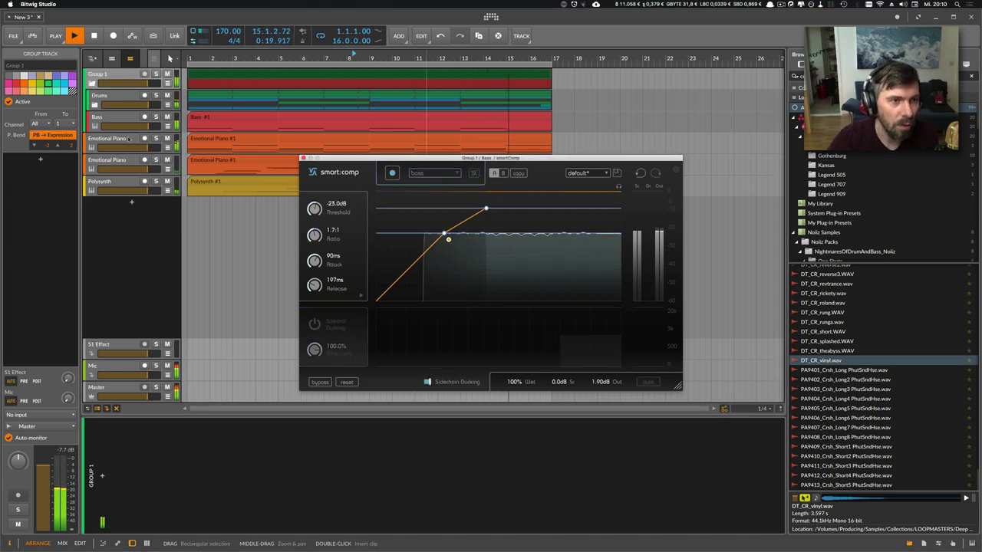
click(123, 118)
click(628, 430)
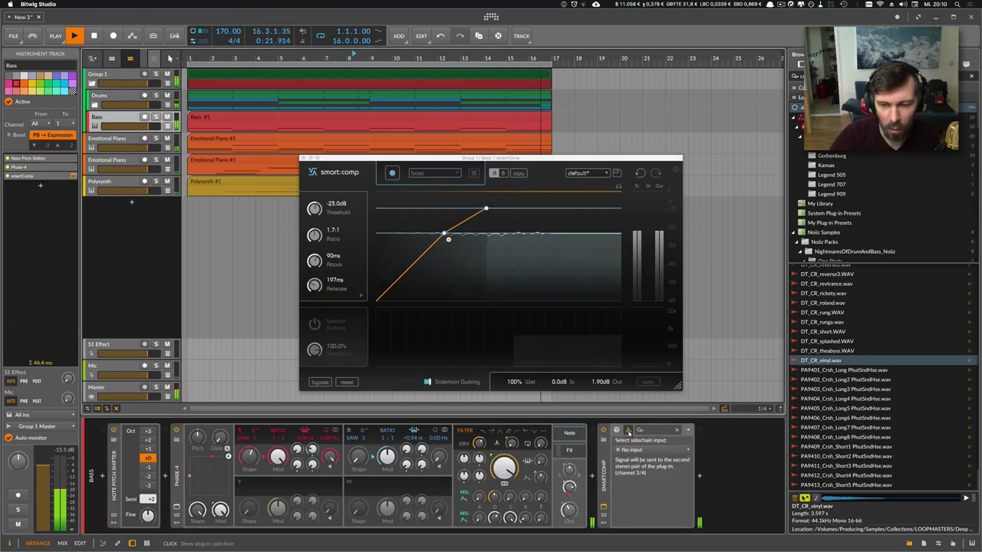
click(636, 450)
mouse_move(651, 491)
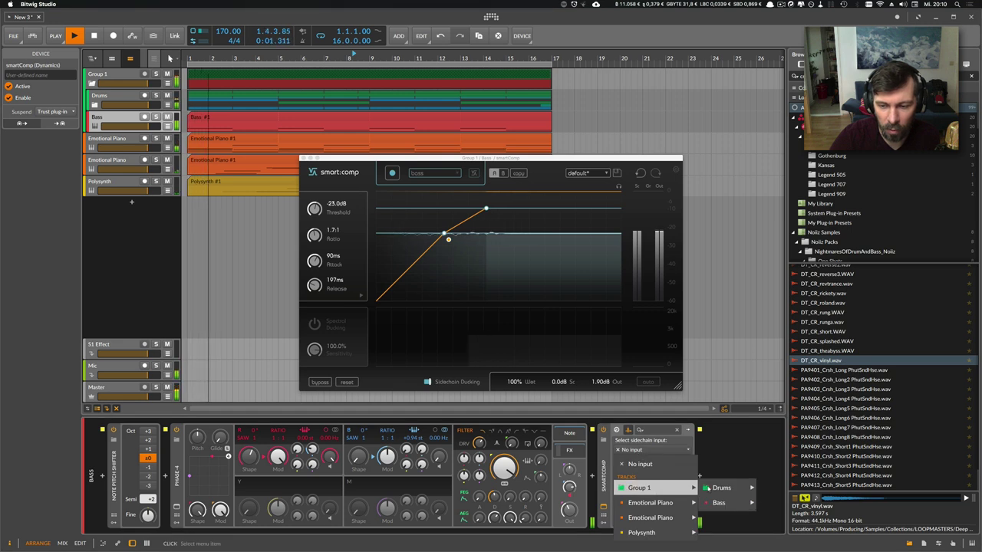
mouse_move(721, 489)
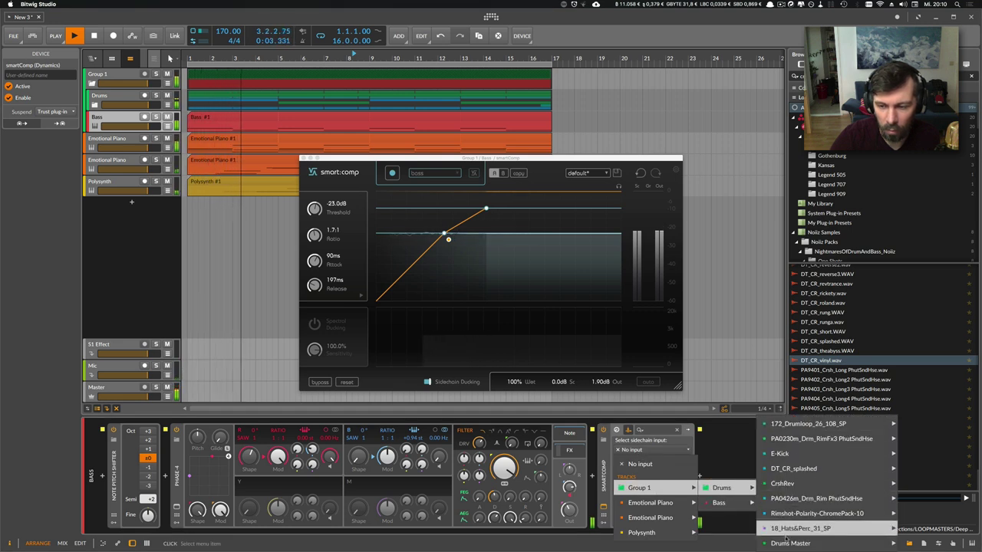
mouse_move(790, 543)
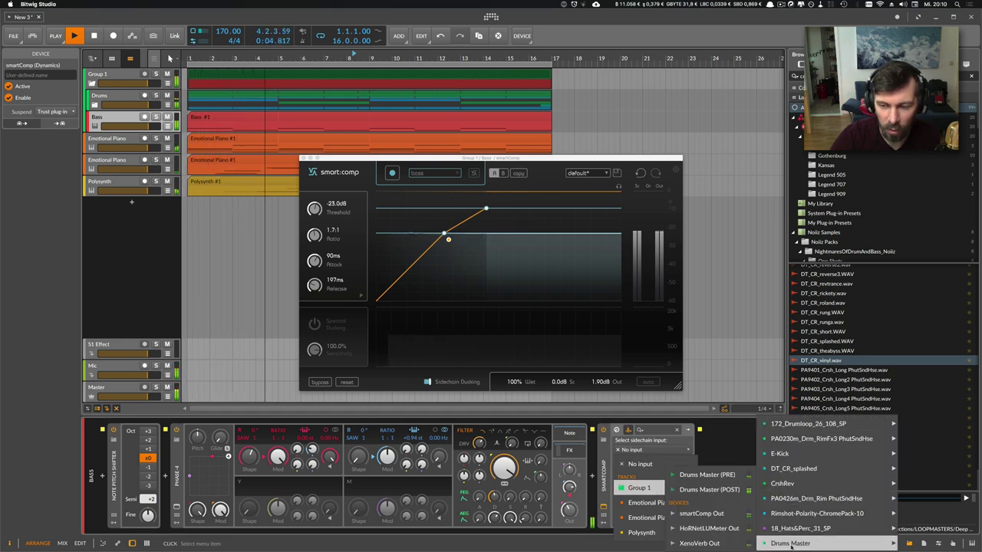
click(709, 489)
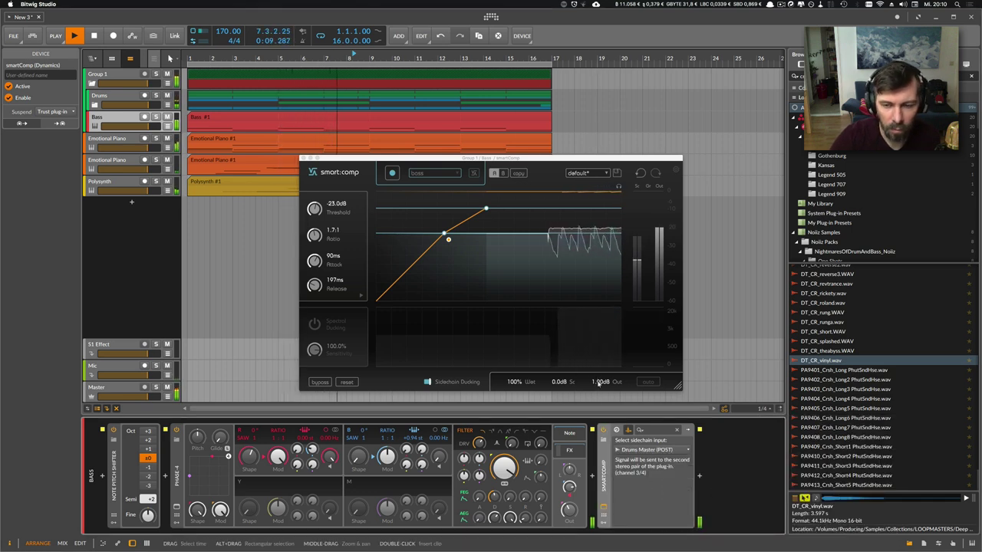
drag(597, 381, 596, 394)
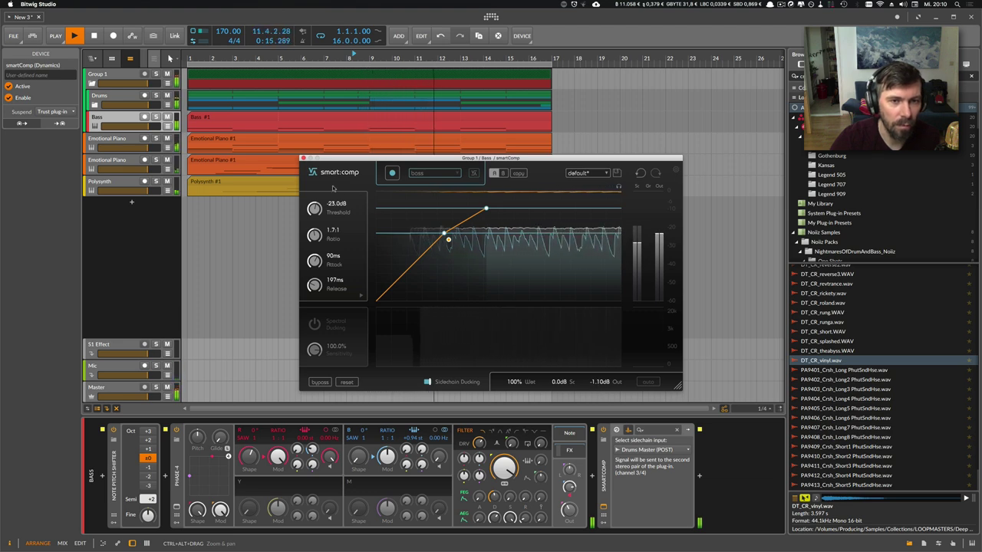
- Close the Bass smartComp, stop playback and rename the Drums and Bass group track as D+B
click(304, 158)
click(117, 117)
key(space)
click(102, 75)
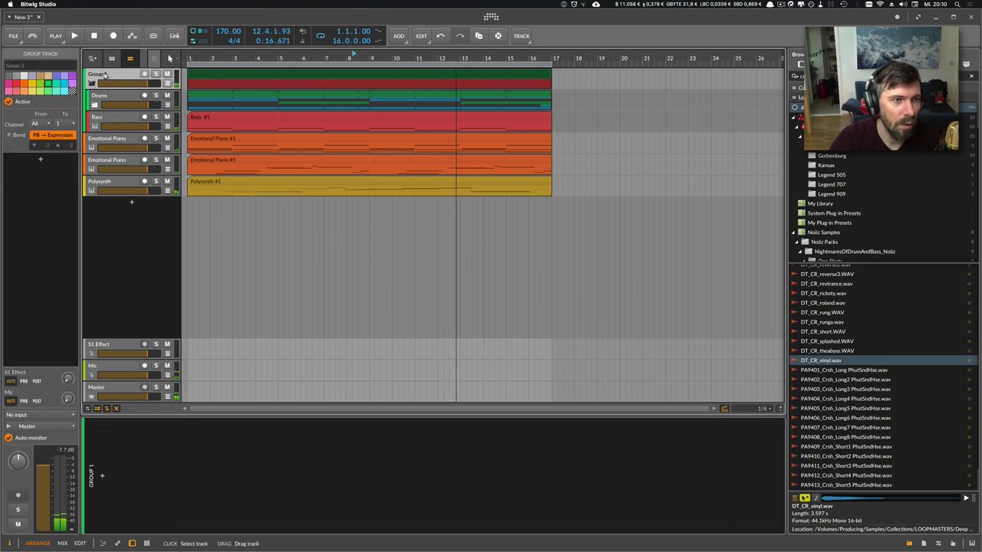
double_click(102, 74)
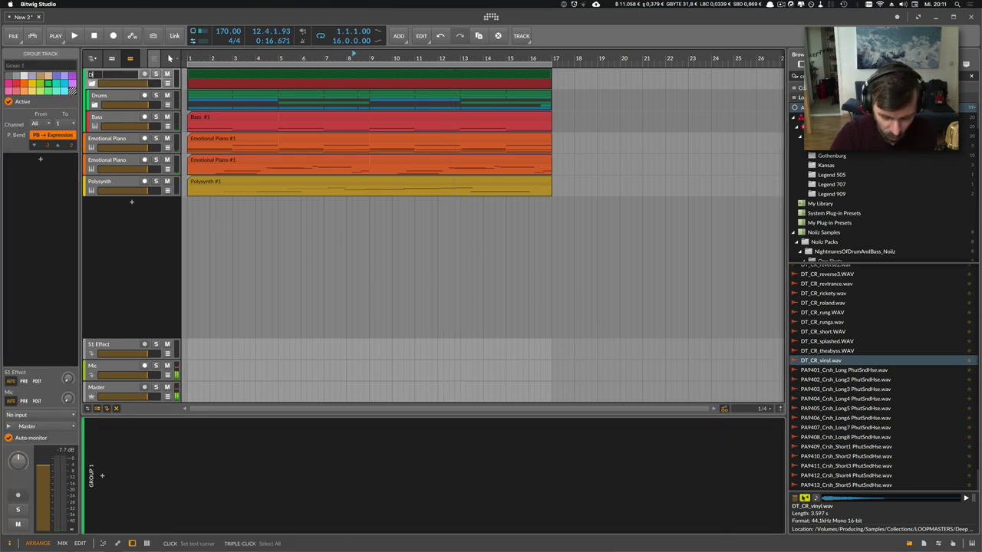
text(D+B)
key(Return)
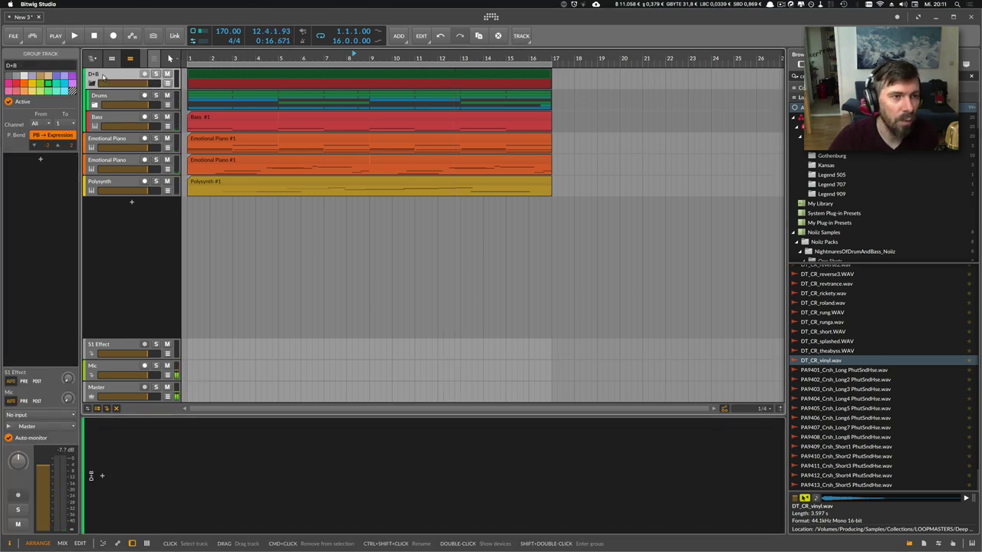
- Insert smartComp on the D+B group, choose its drums profile and let it learn the signal
click(102, 477)
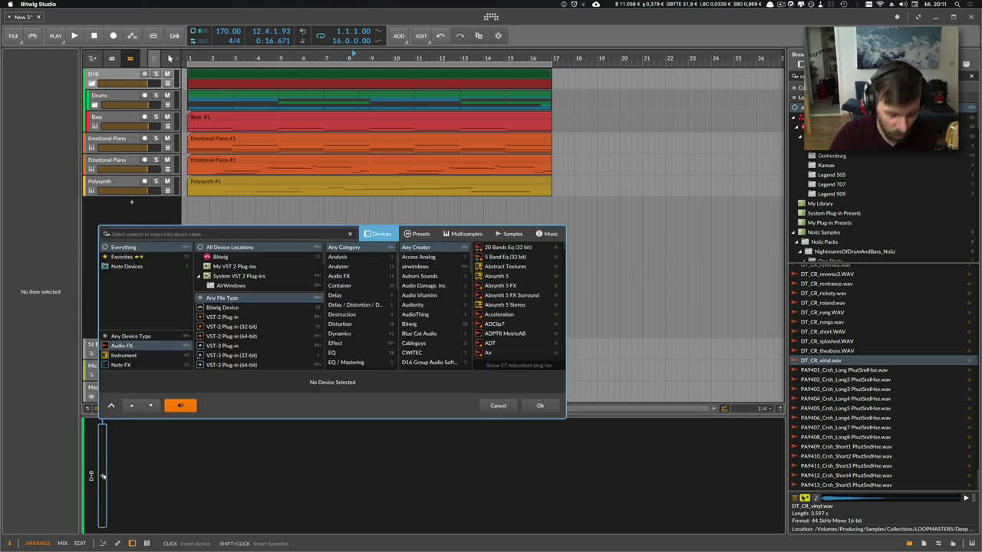
text(smart)
key(Return)
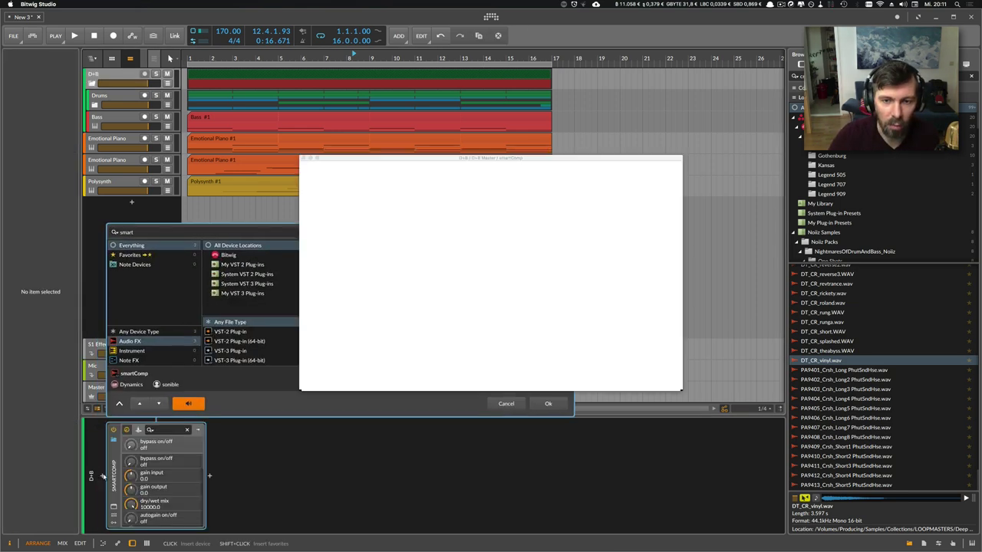
click(419, 172)
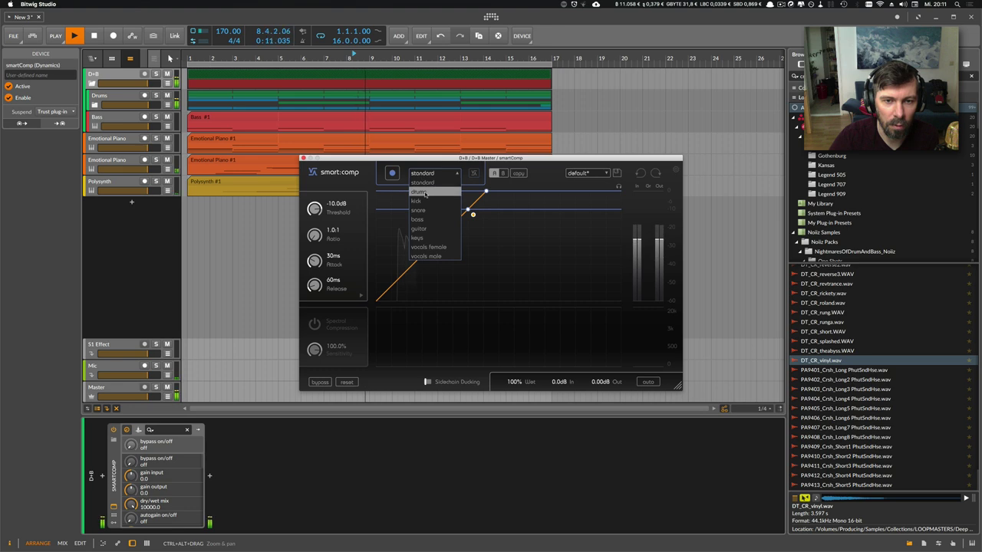
click(418, 191)
drag(465, 158, 520, 176)
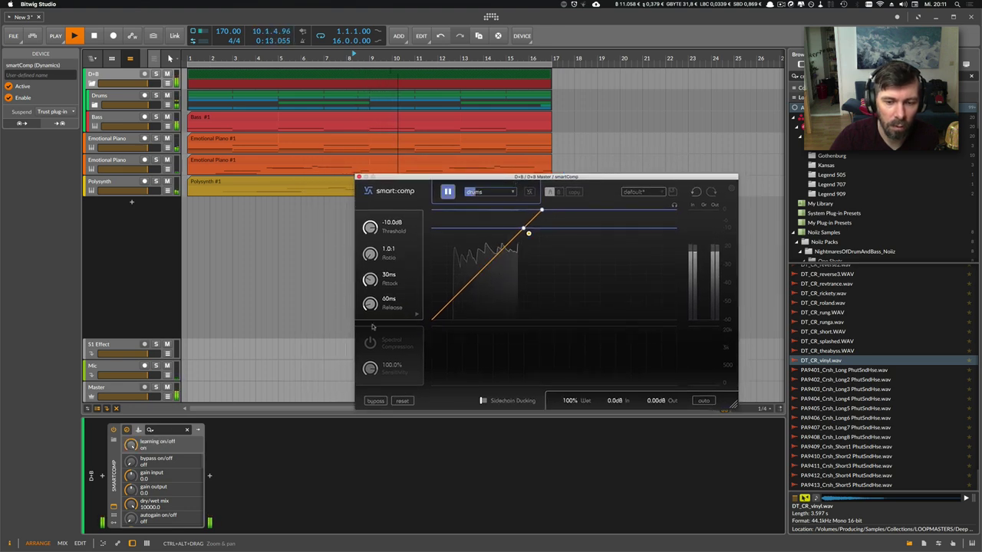
- Collapse the D+B group, then group both Emotional Piano tracks with Polysynth and name the group Music
click(92, 84)
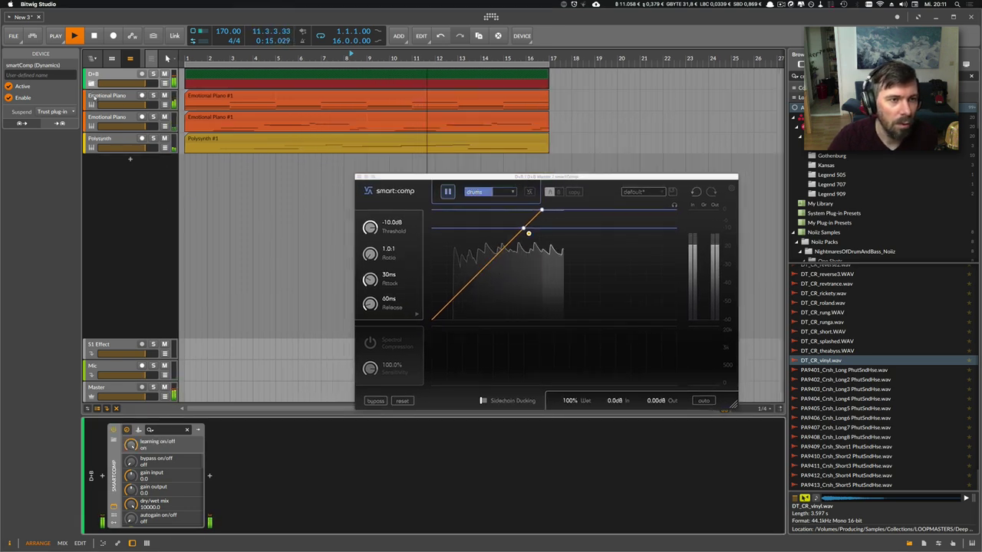
click(111, 140)
key(super+g)
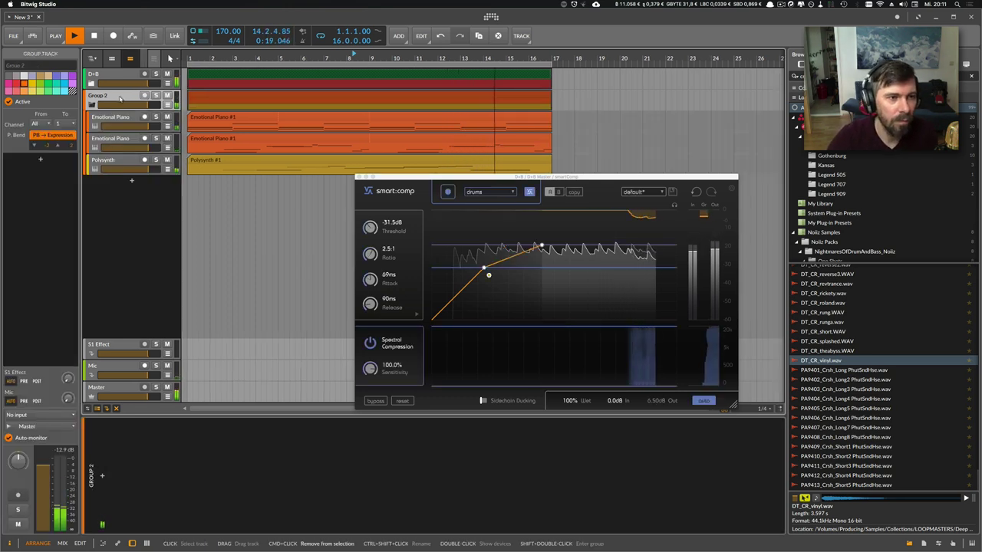
key(super+r)
text(Music)
key(Return)
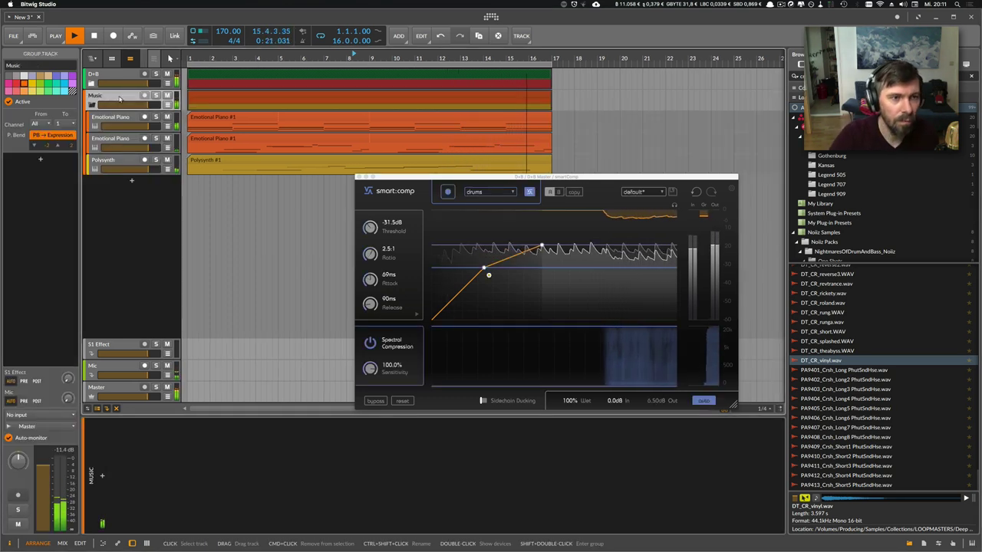
- Solo Polysynth, insert an EQ-2 before its Reverb and set the low band to a low cut at about 232 Hz
click(131, 163)
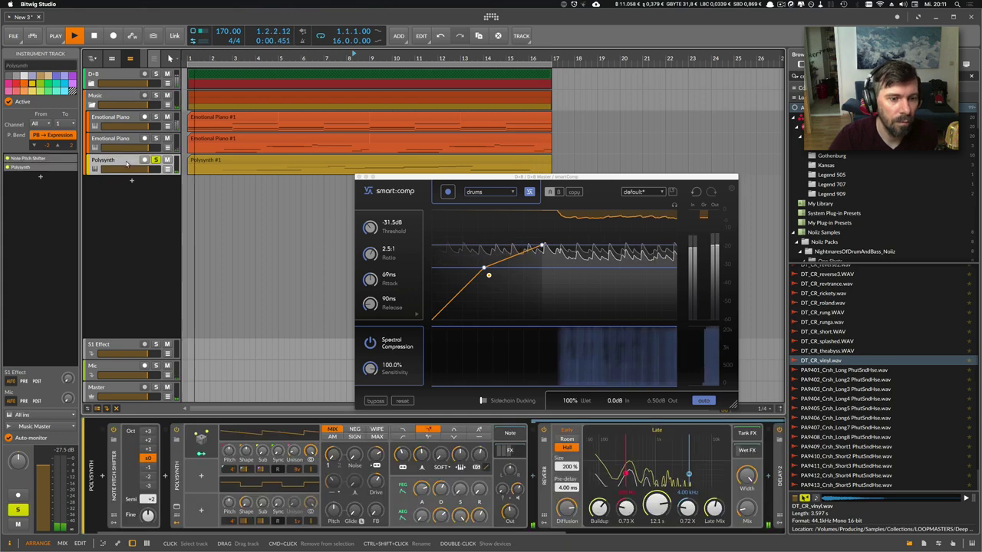
click(534, 476)
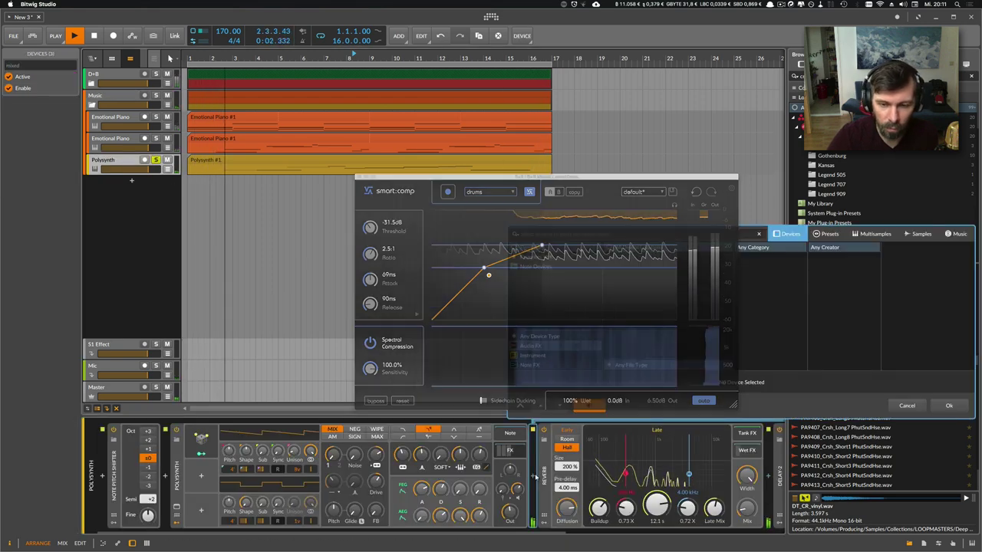
text(eq)
key(Down)
key(Return)
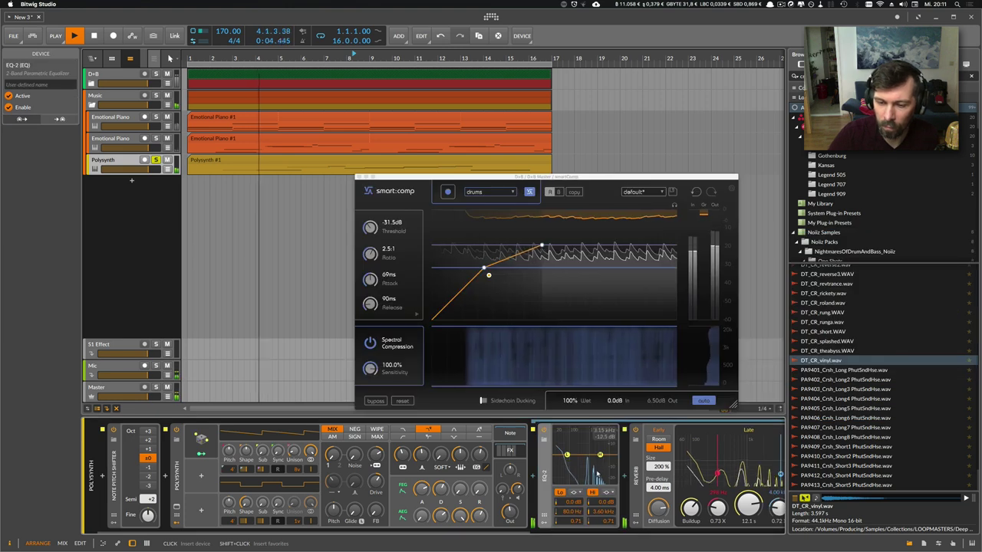
drag(572, 511, 572, 480)
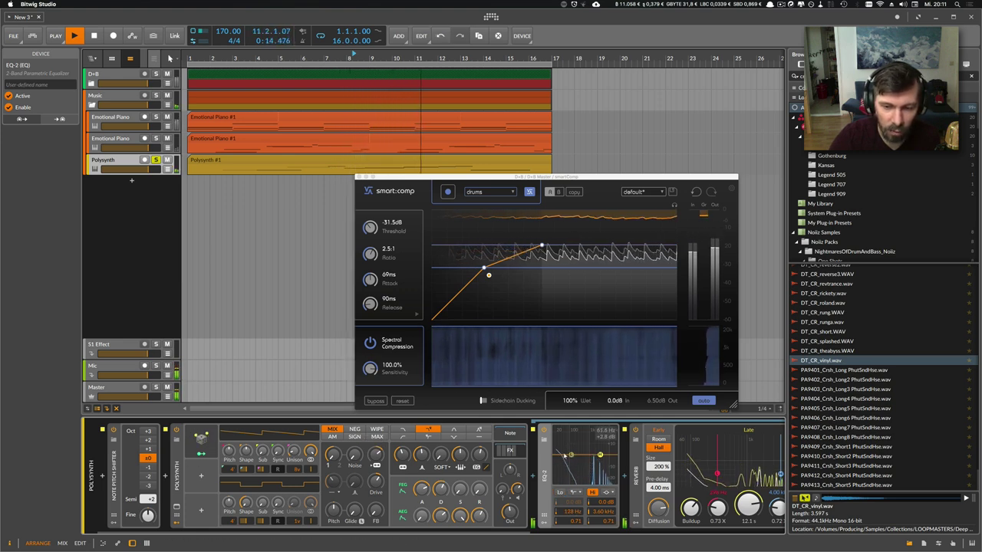
click(574, 494)
click(583, 512)
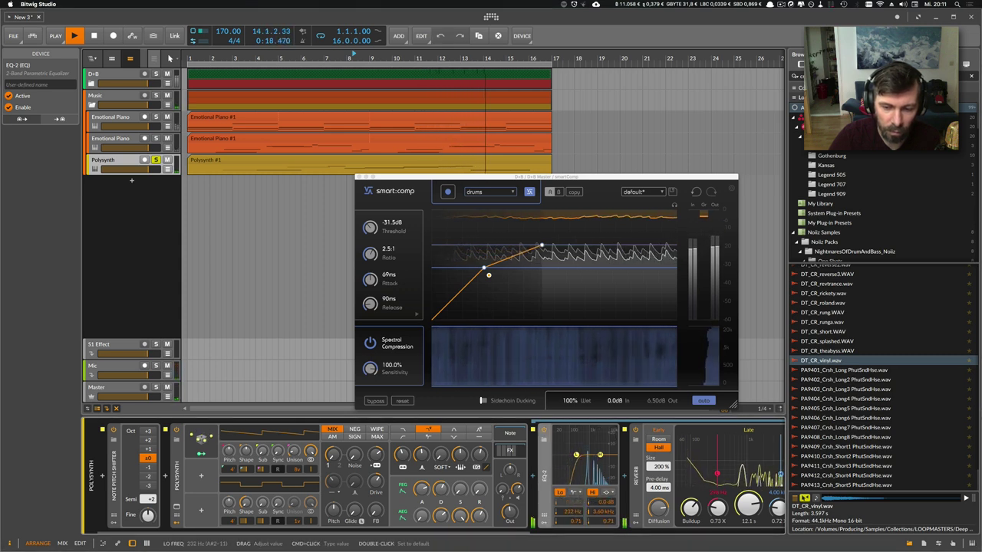
- Switch Polysynth's oscillator blend to AM and add a second Random modulator controlling the 1/2 Mix by 1.000
click(508, 451)
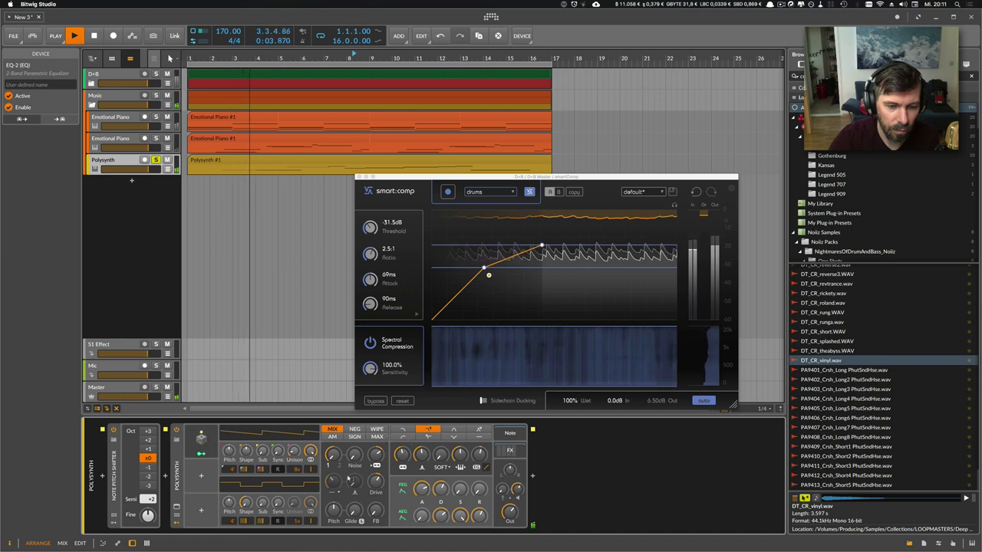
mouse_move(333, 455)
mouse_down()
mouse_move(332, 410)
mouse_move(333, 455)
mouse_up()
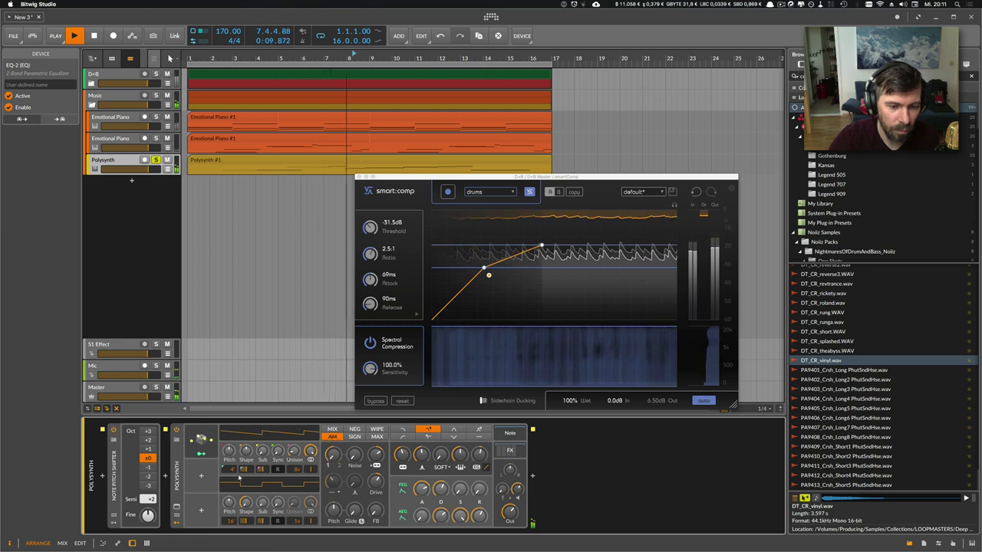
click(202, 477)
text(ra)
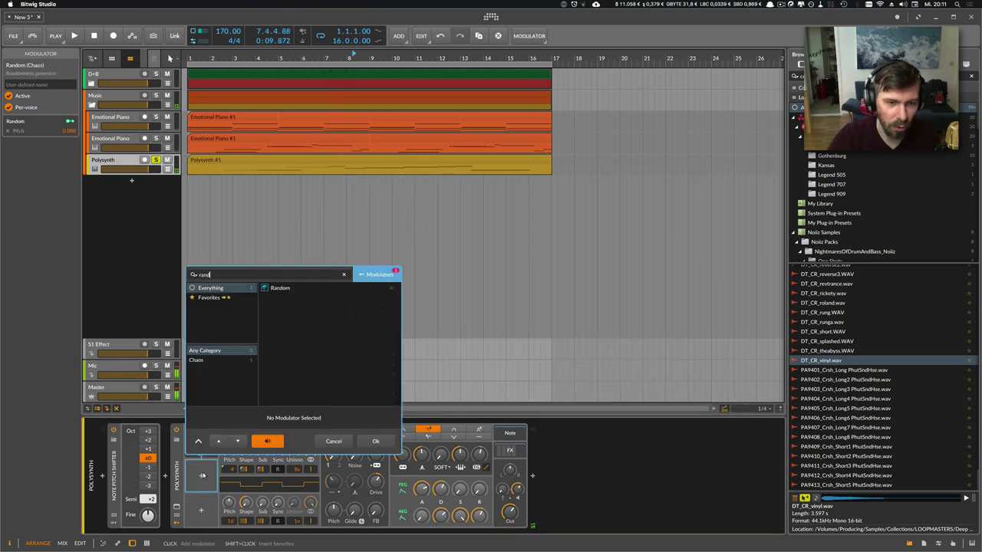
text(nd)
key(Return)
click(203, 487)
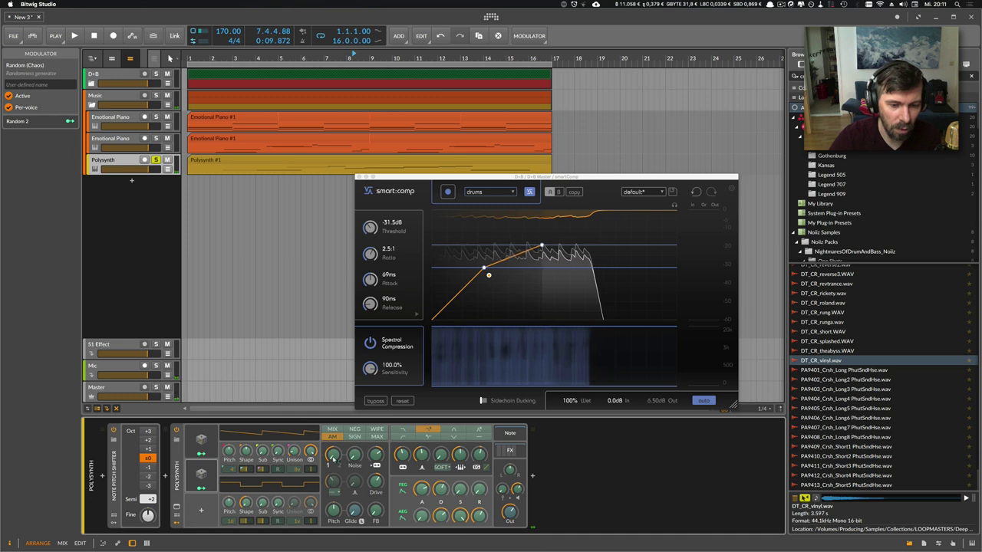
drag(333, 455, 333, 384)
- Set Random 2 to a bar rate with per-voice off, and raise the EQ-2 low cut to 338 Hz
click(208, 488)
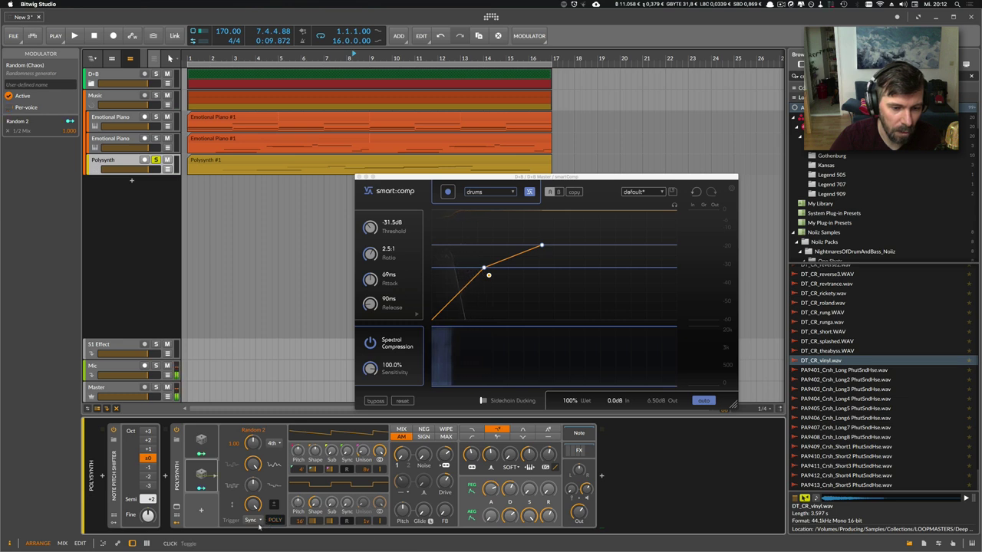
click(271, 443)
click(275, 470)
key(space)
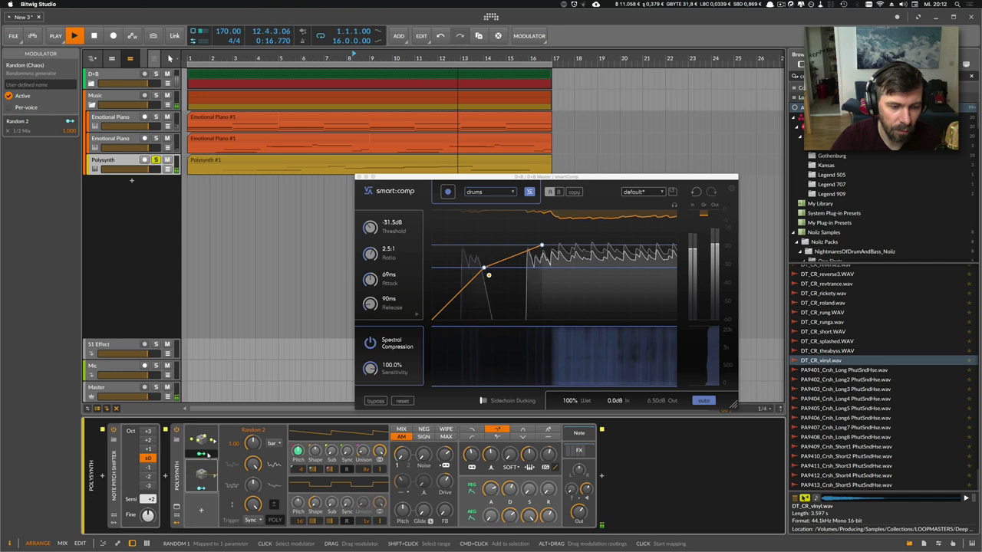
click(579, 450)
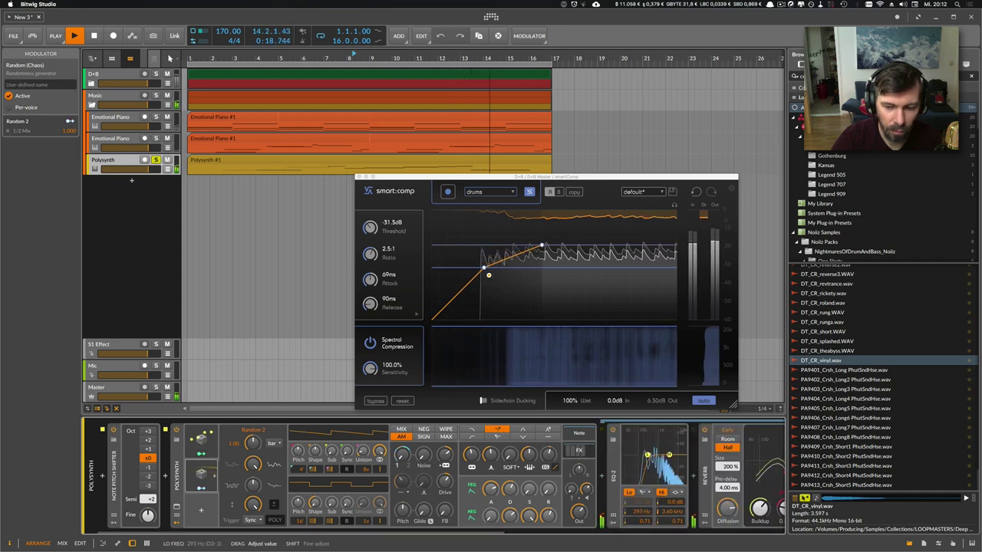
- Copy Random 1 to the third modulator slot, map the copy to Polysynth's Pan by 2.000 and show its settings
double_click(201, 440)
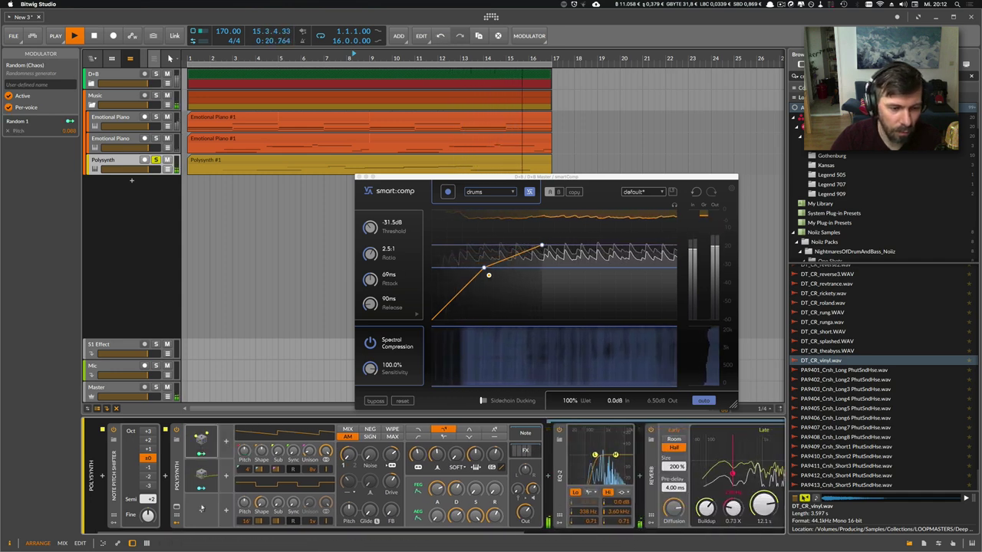
click(202, 509)
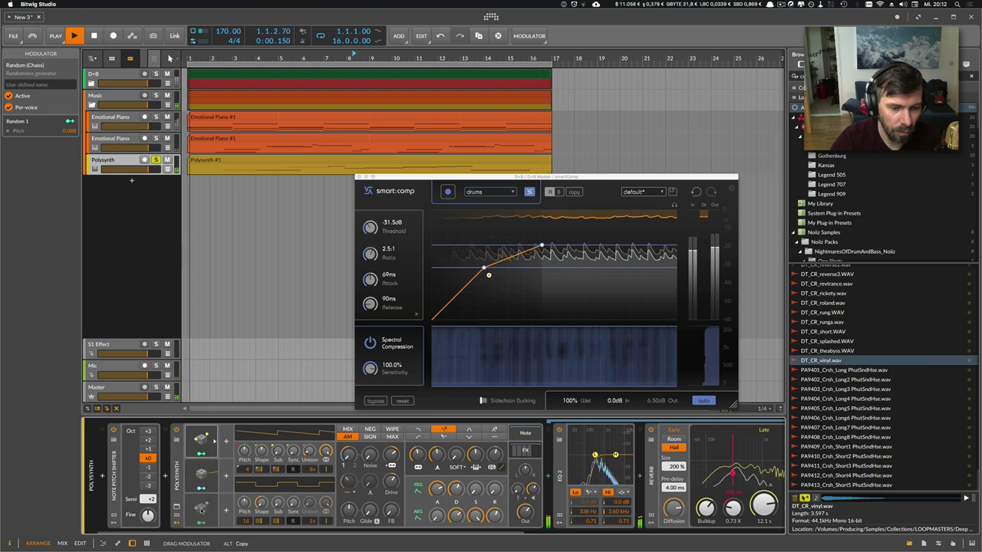
drag(527, 476, 527, 429)
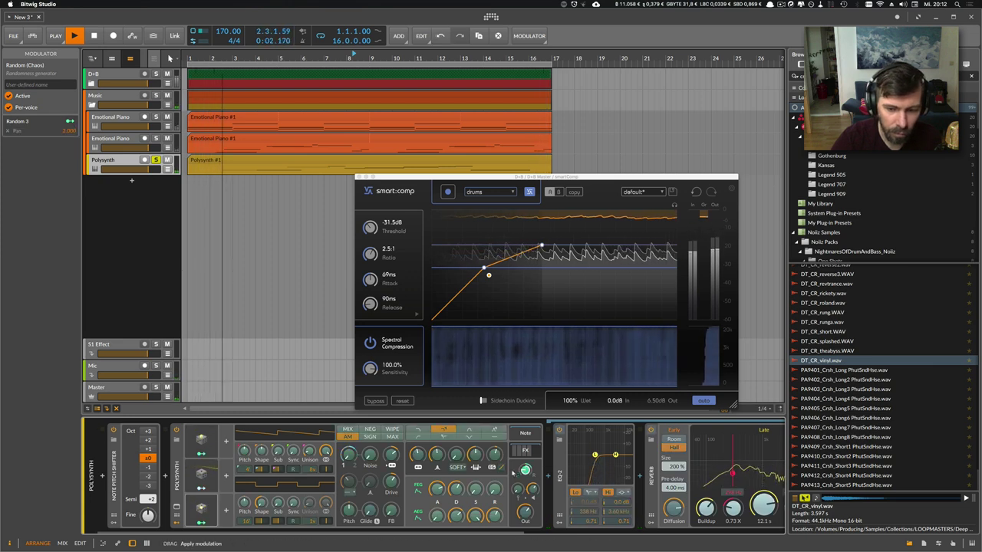
click(201, 520)
click(214, 510)
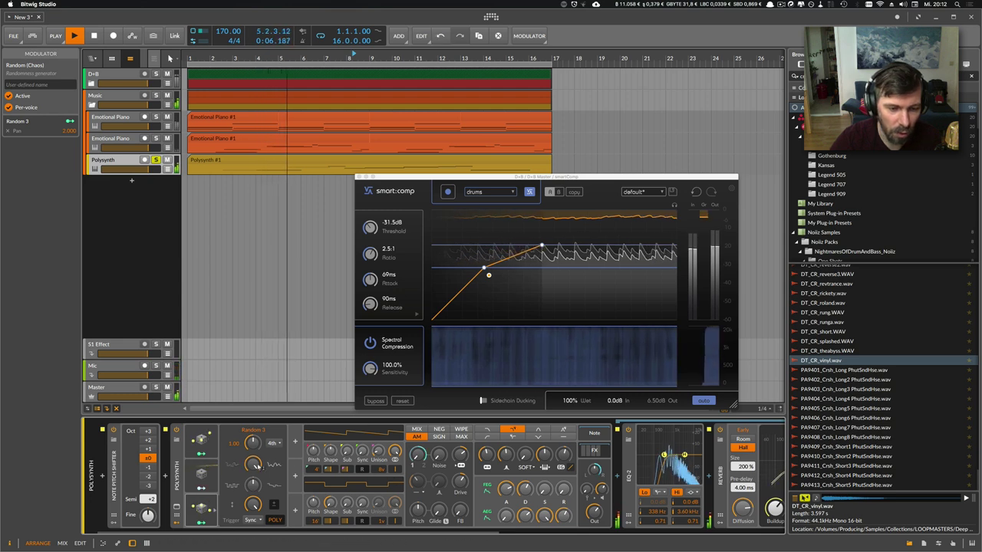
click(275, 506)
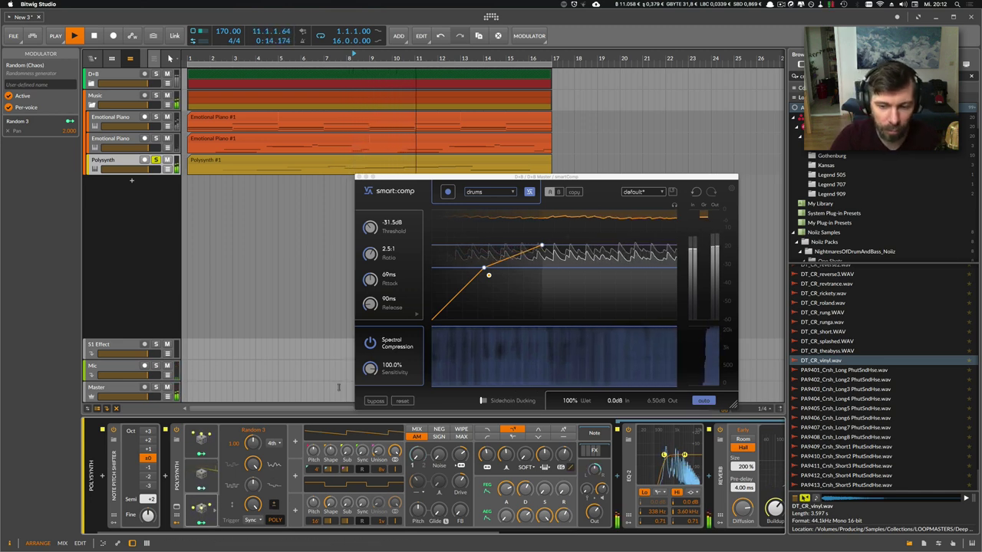
- Take the Polysynth track out of solo and close the smart:comp window
click(210, 506)
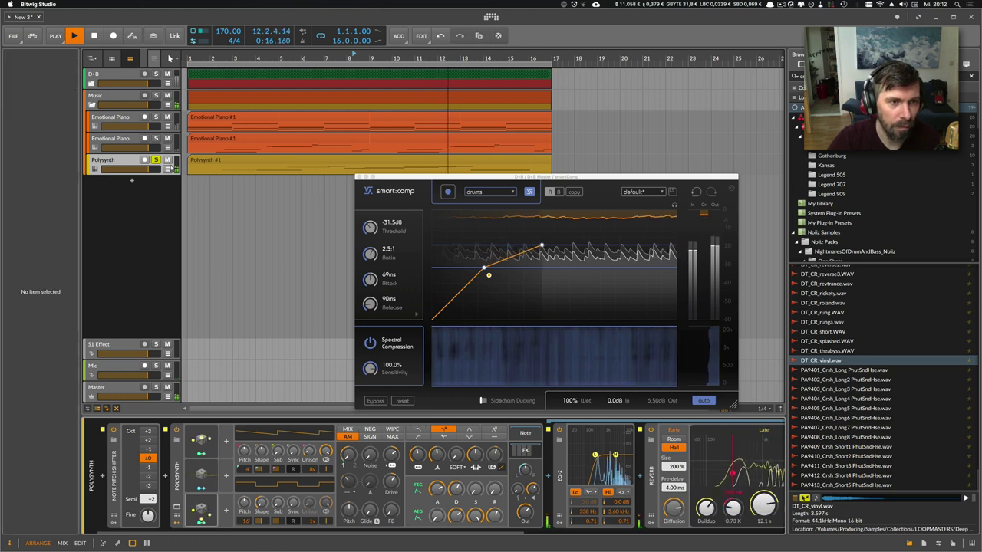
click(157, 161)
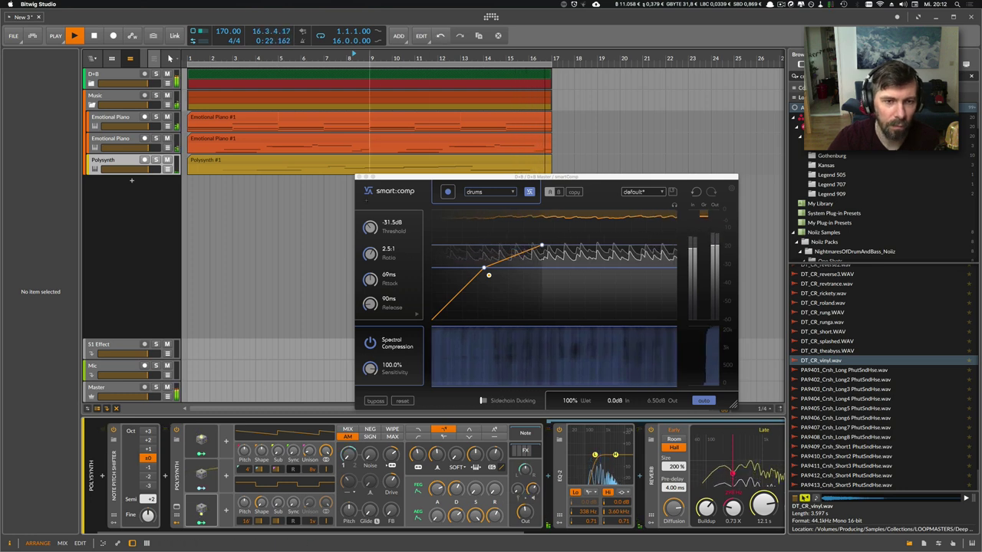
click(359, 177)
- Set the maximum incoming velocity to 96 in the Kontakt instrument of the lower Emotional Piano track
click(143, 143)
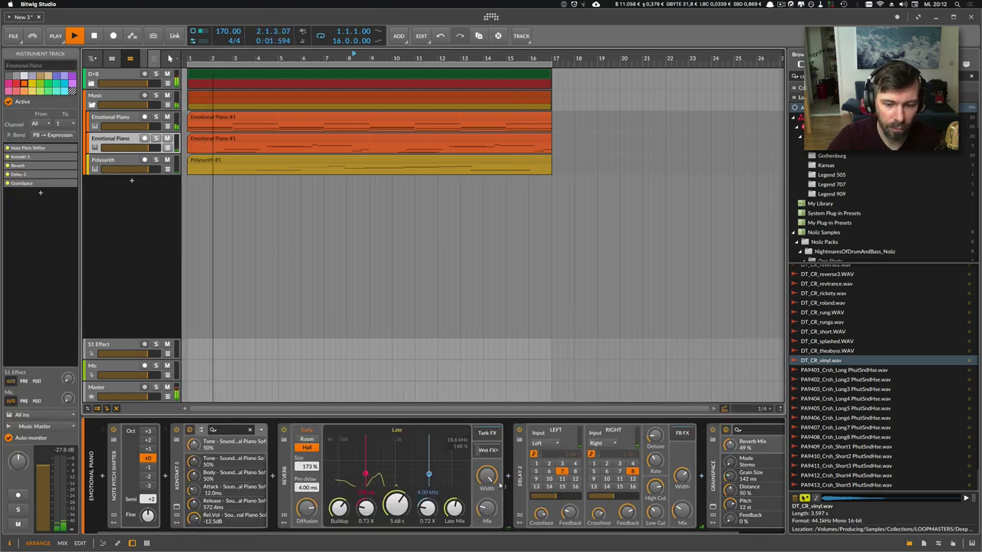
click(178, 508)
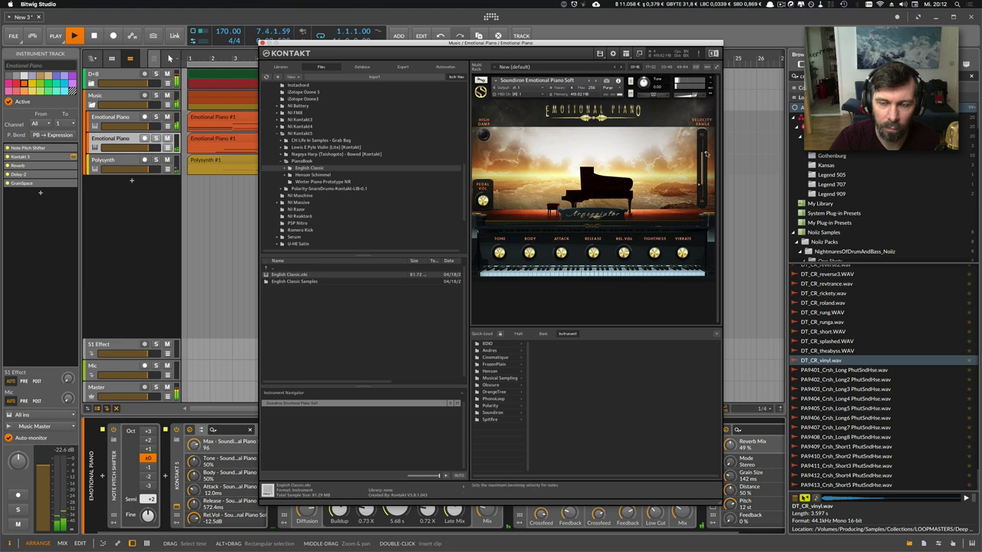
click(261, 43)
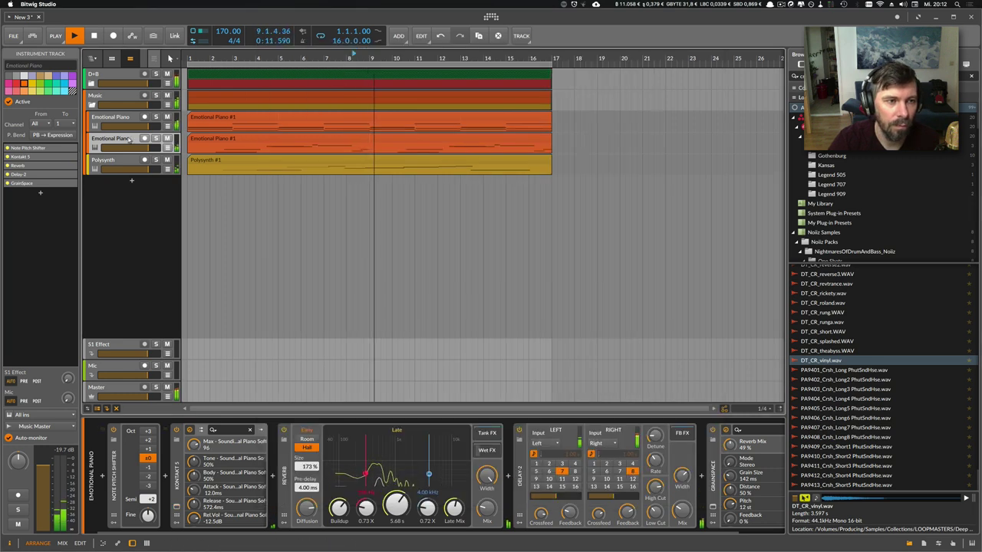
- Collapse the Music group and combine D+B and Music in a new group named All
click(93, 106)
click(92, 105)
shift+click(116, 75)
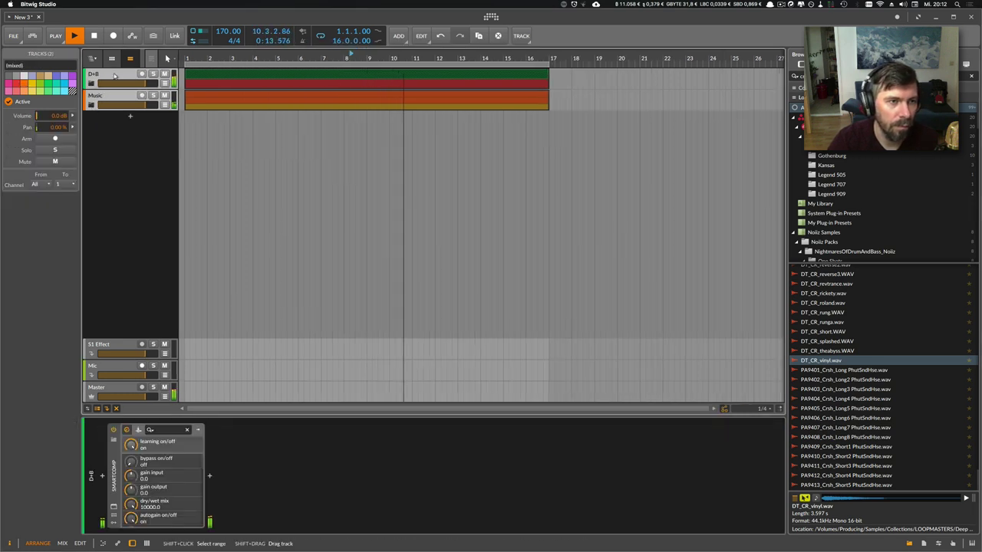
key(super+g)
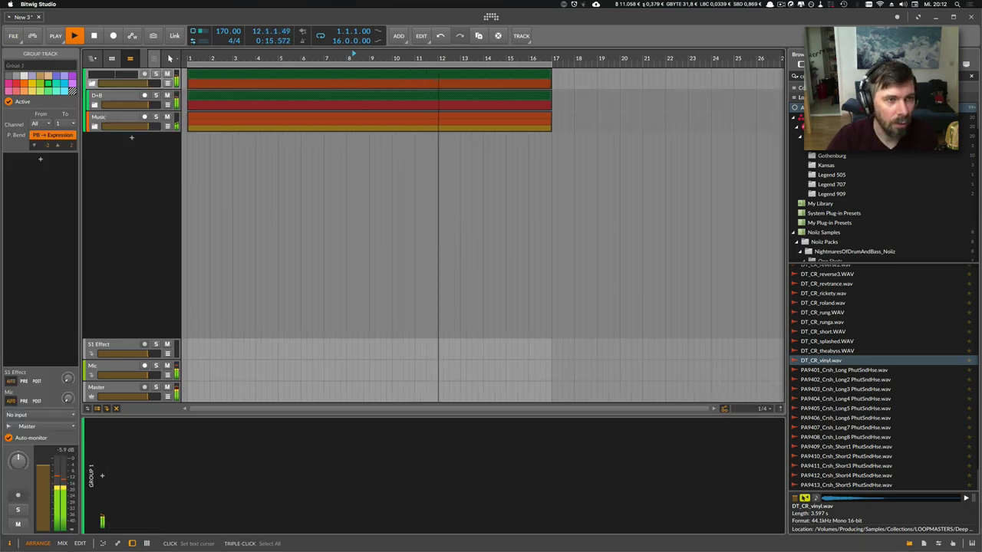
click(115, 75)
text(All)
key(Return)
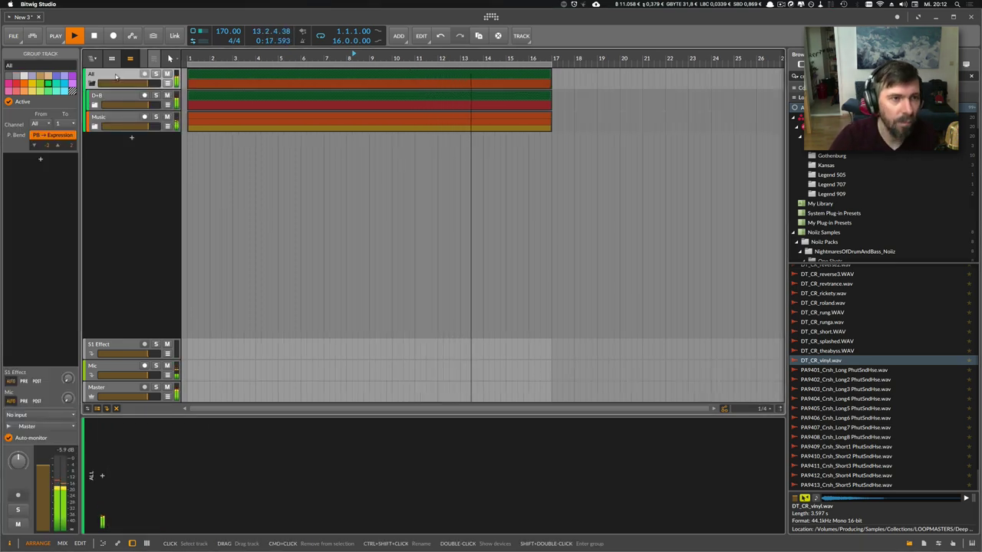
- Review the smart:comp settings on the D+B group
click(117, 96)
click(114, 507)
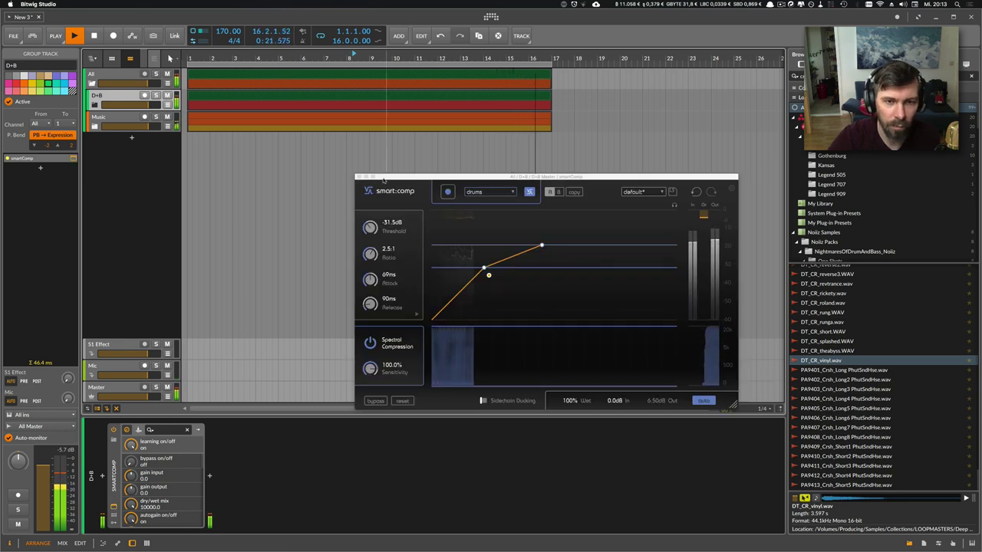
click(359, 177)
- Insert the smartComp plug-in on the All group
click(100, 76)
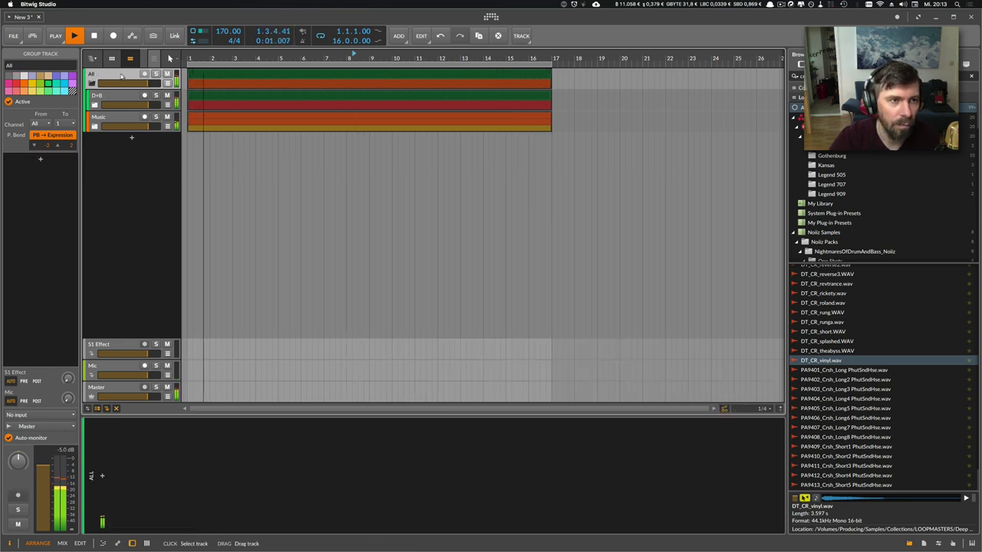
click(104, 477)
text(smart)
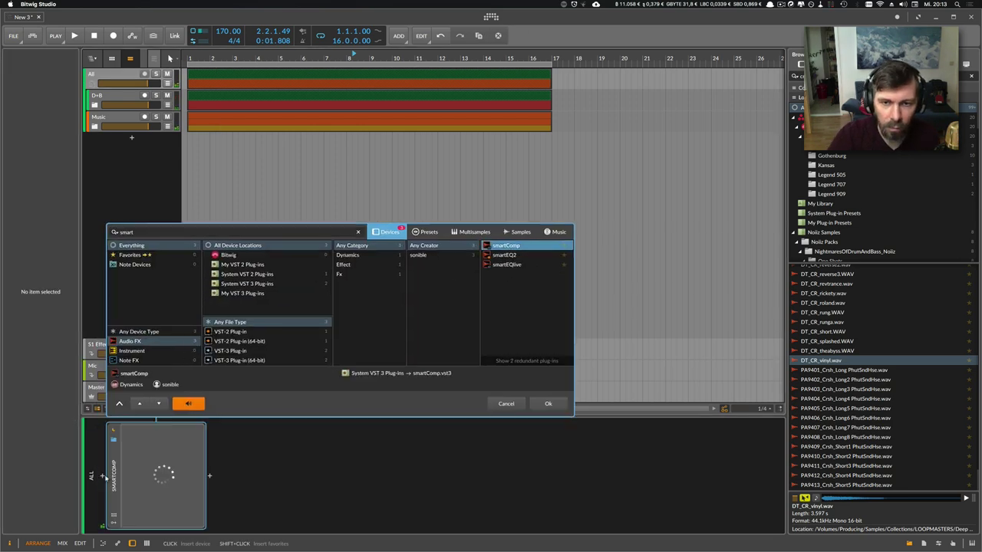
key(Return)
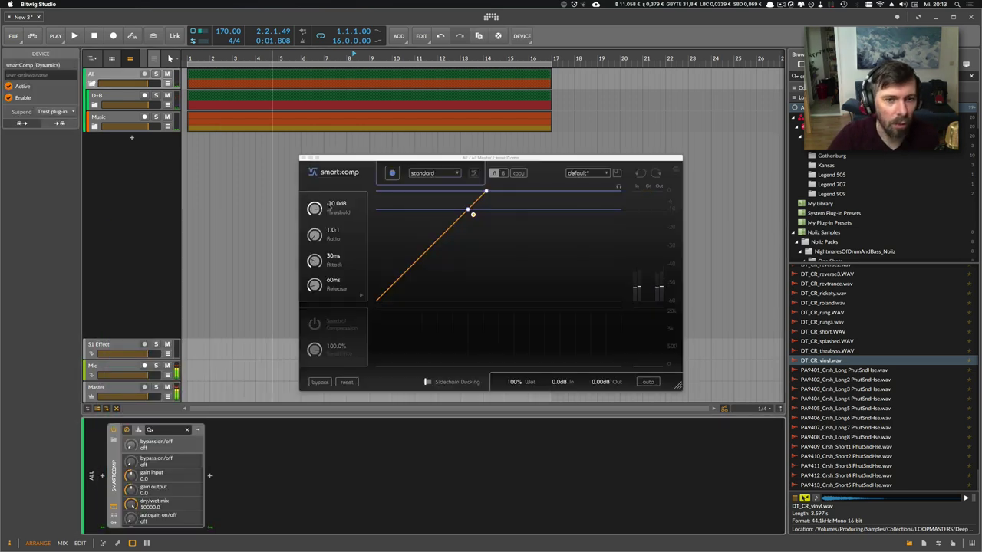
- Set the All group's smart:comp to the drums profile and run its learning during playback
click(428, 173)
click(426, 192)
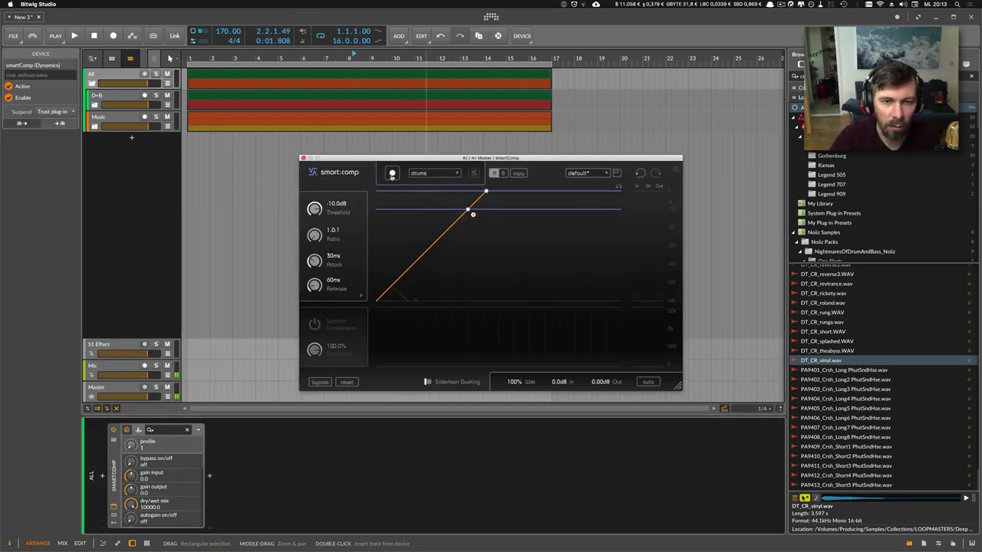
drag(368, 157, 437, 246)
click(213, 459)
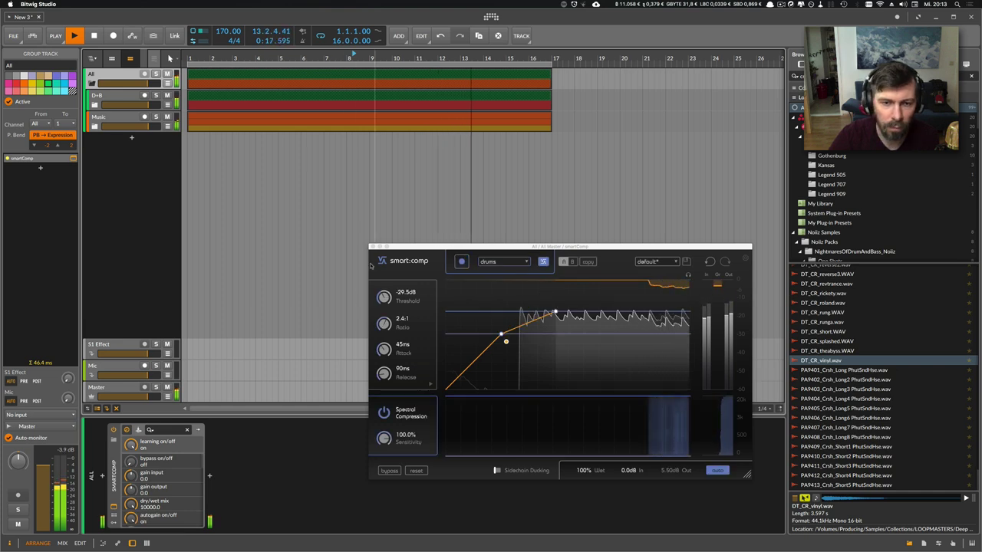
- Raise the All group's spectral compression sensitivity to 150% and close smart:comp
click(387, 439)
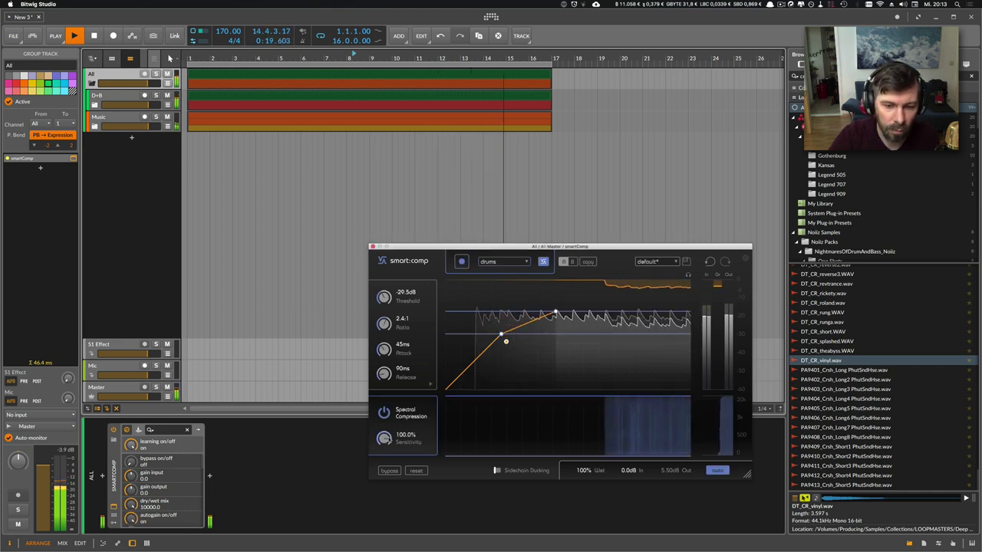
drag(387, 439, 387, 403)
click(372, 246)
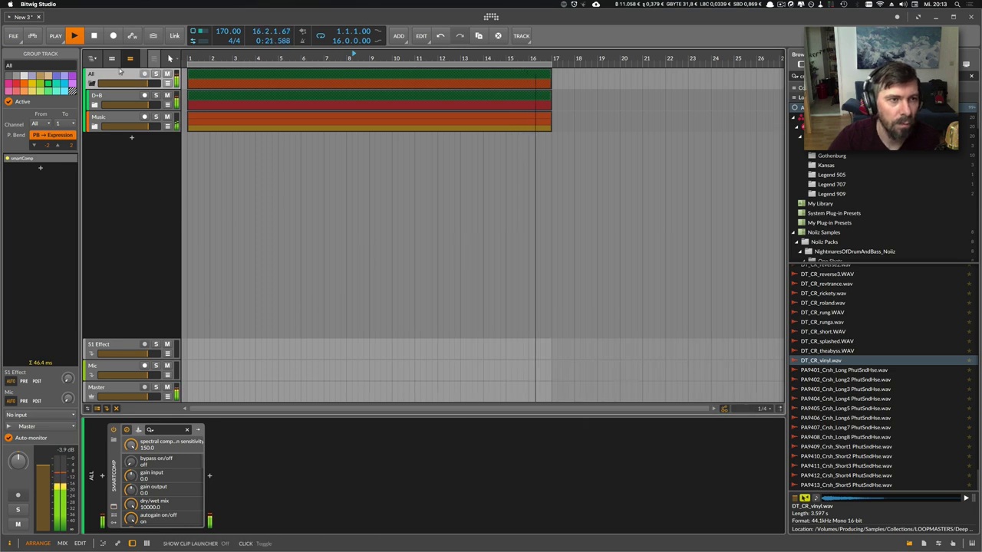
- Insert Ozone 8 Elements after smartComp in the All group's device chain
click(209, 476)
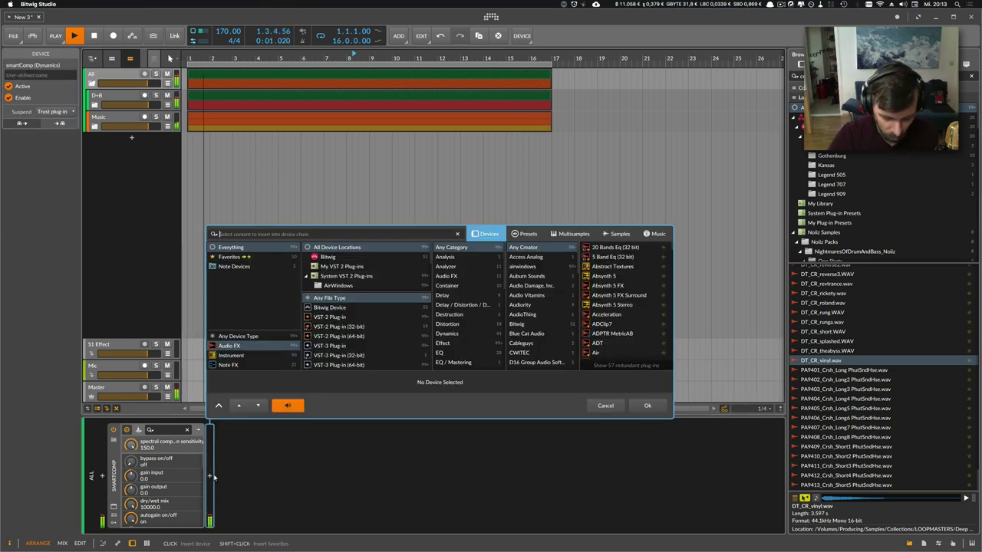
text(elem)
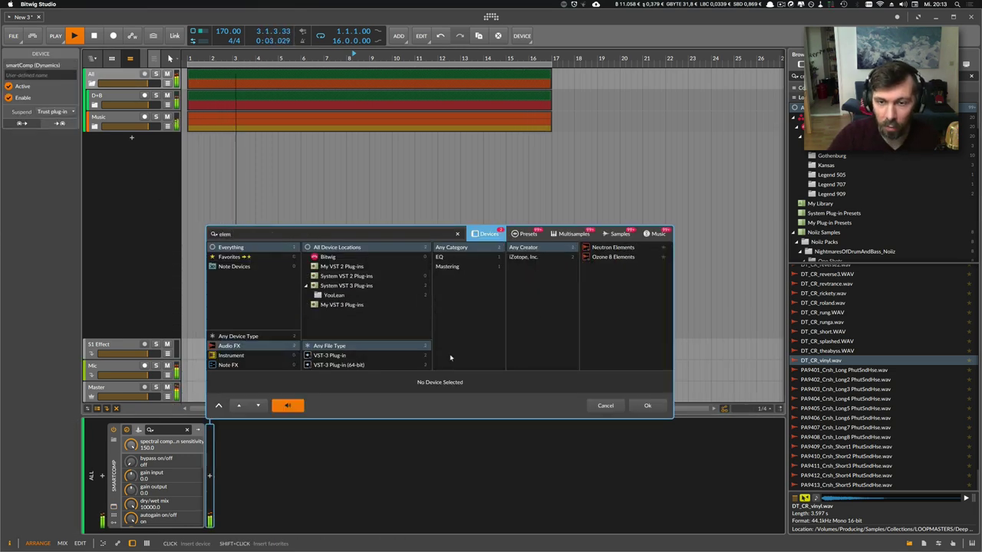
double_click(610, 257)
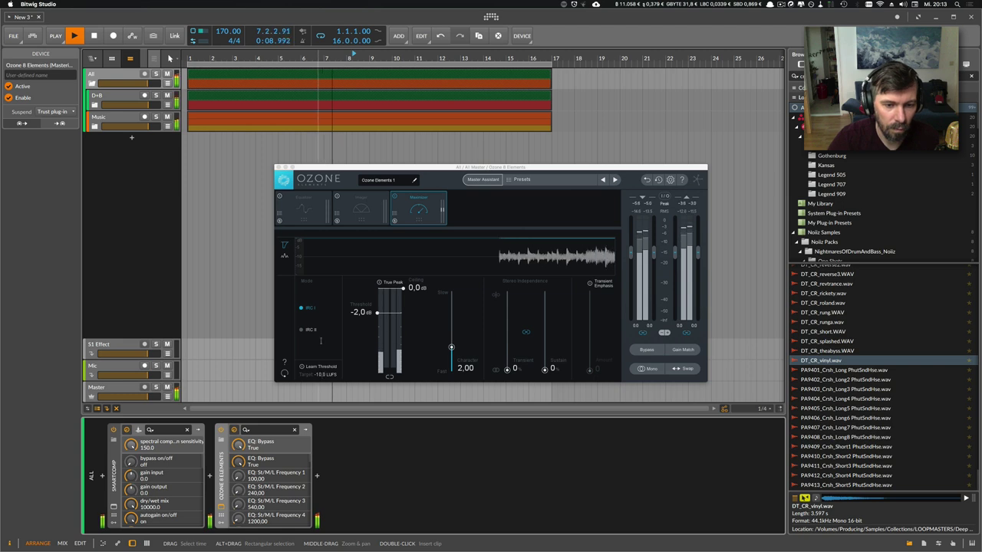
- In Ozone's Maximizer, set the ceiling to -0.5 dB and the transient emphasis amount to 43 with threshold learning active
drag(401, 289, 405, 296)
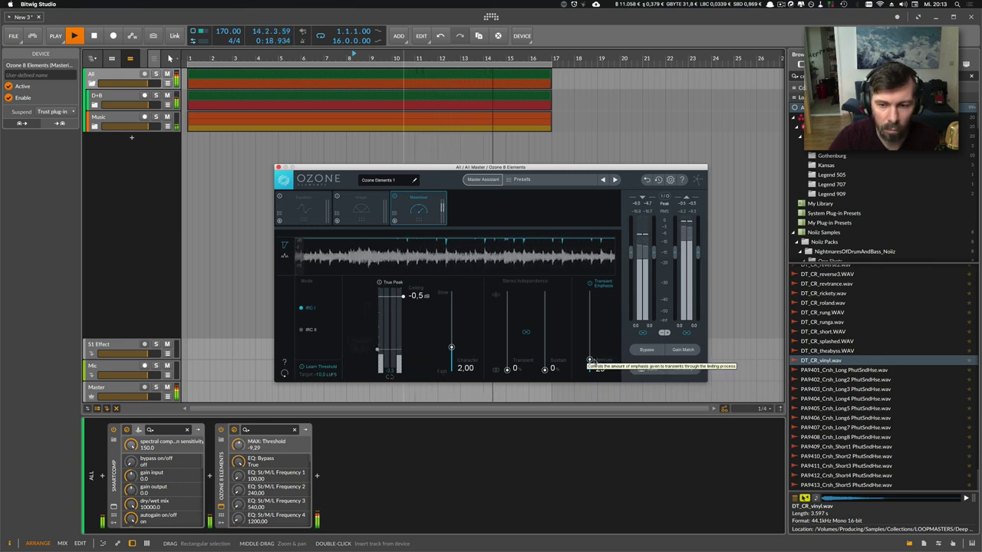
drag(589, 360, 589, 356)
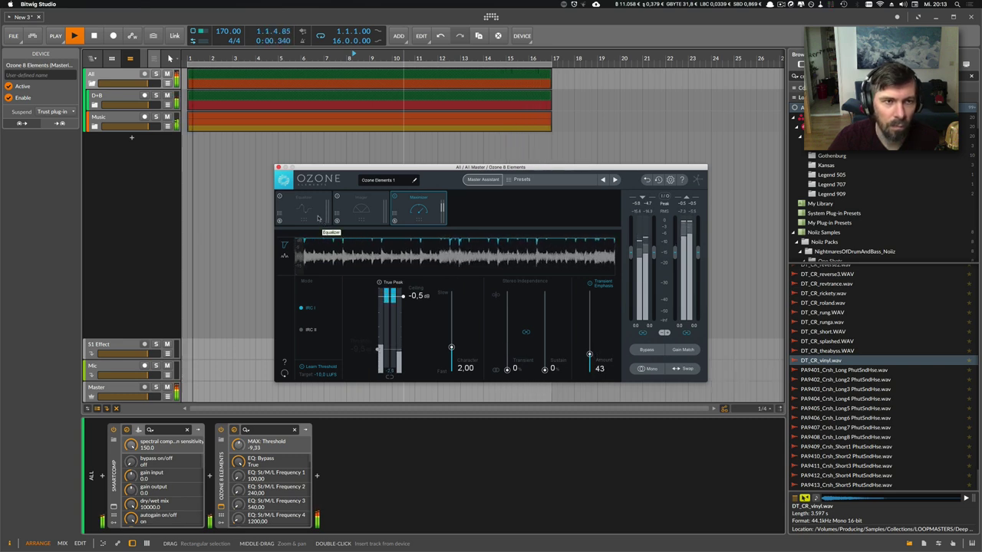
- Expand the D+B group and look briefly into the Drums subgroup
click(96, 104)
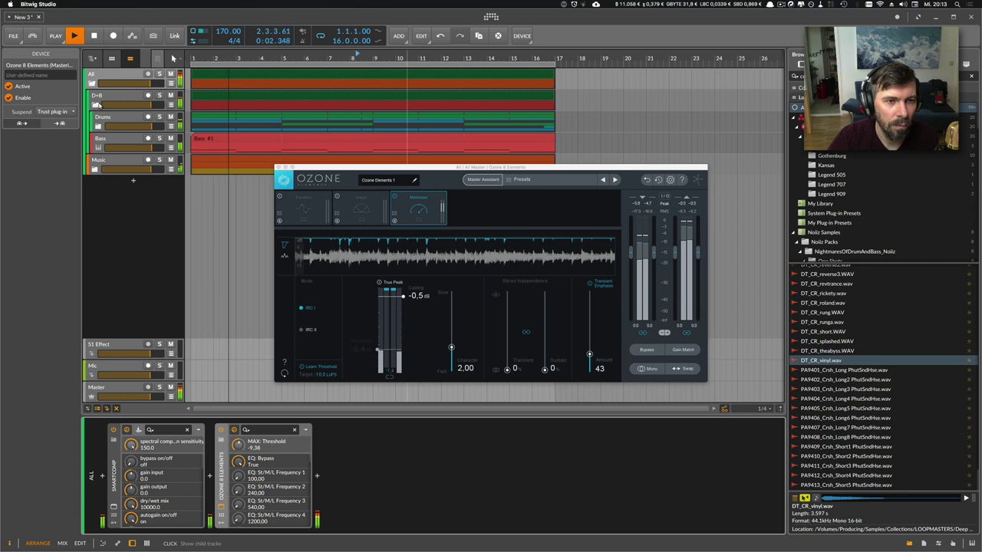
click(98, 126)
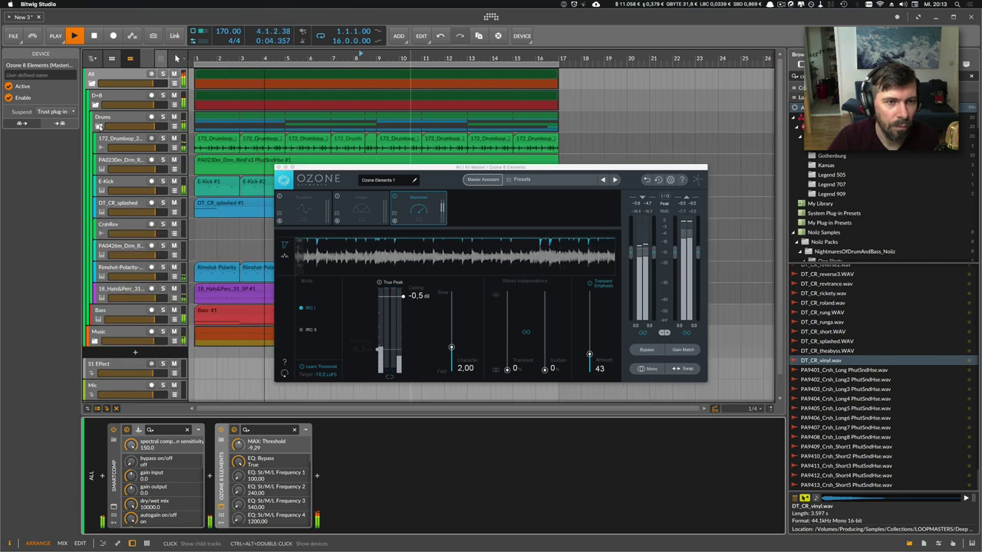
click(99, 126)
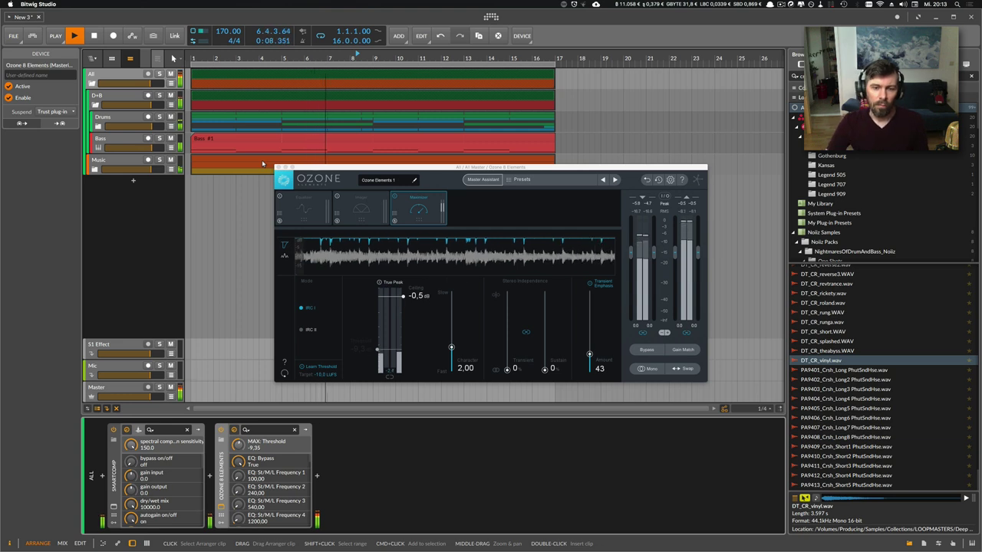
- Stop the Maximizer's threshold learning and close the Ozone window
click(307, 351)
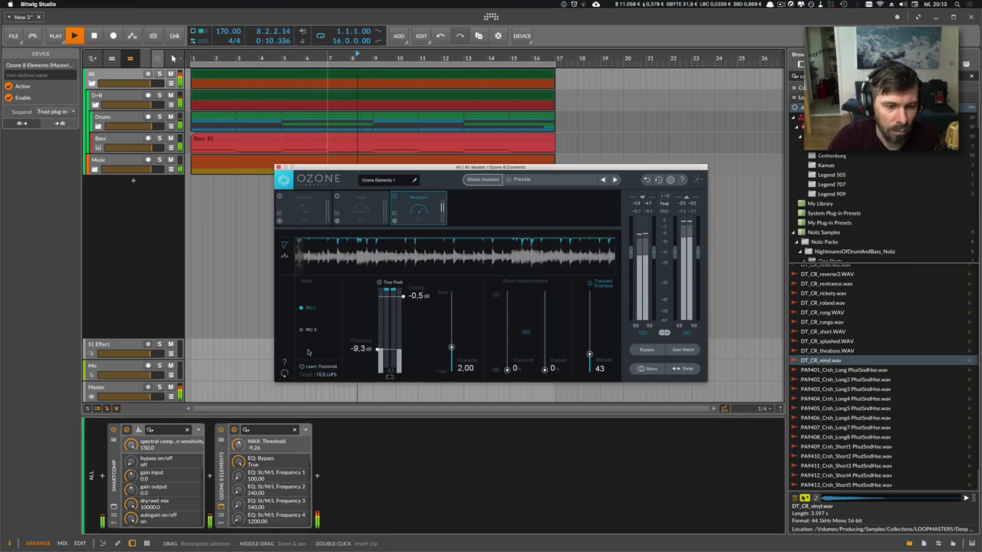
click(277, 167)
click(155, 254)
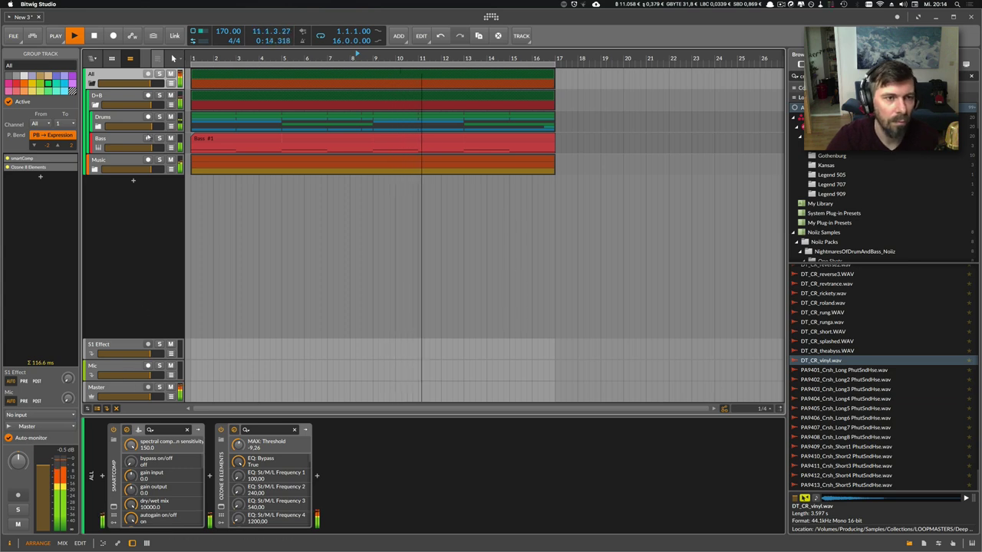
- Expand the Drums group and select both DT_CR_splashed-bounce-1 clips on the CrshRev track
click(130, 138)
click(113, 118)
click(98, 126)
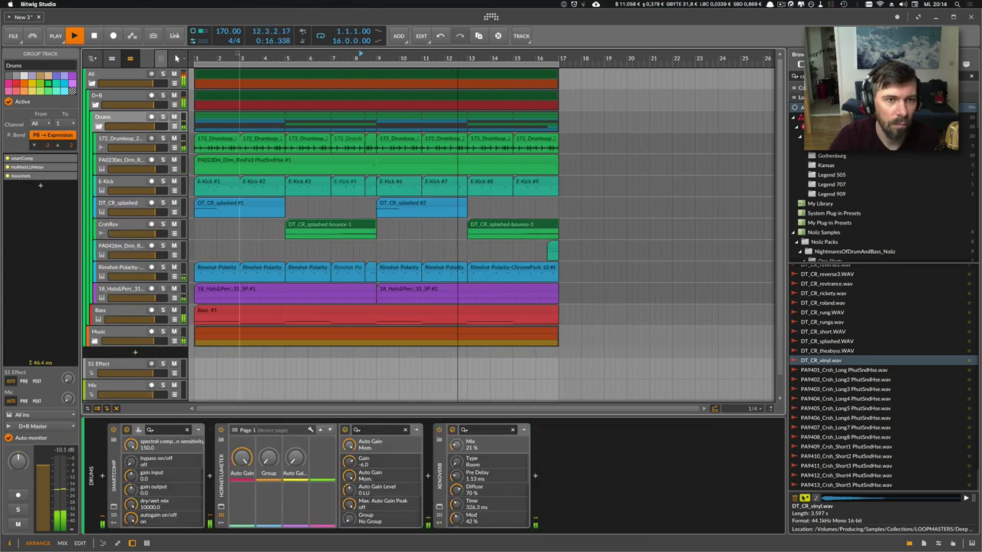
mouse_move(238, 54)
mouse_down()
mouse_move(237, 77)
mouse_move(235, 56)
mouse_up()
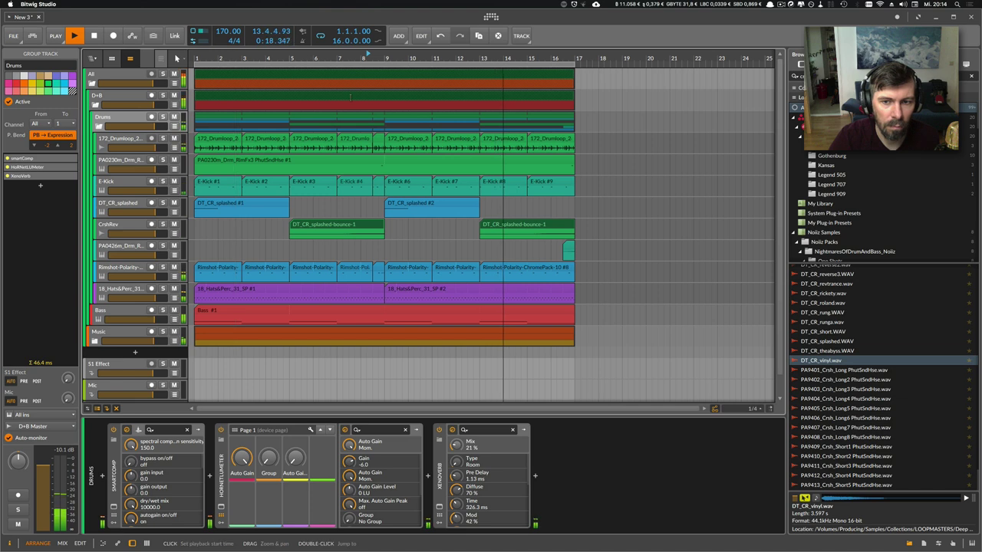
click(513, 223)
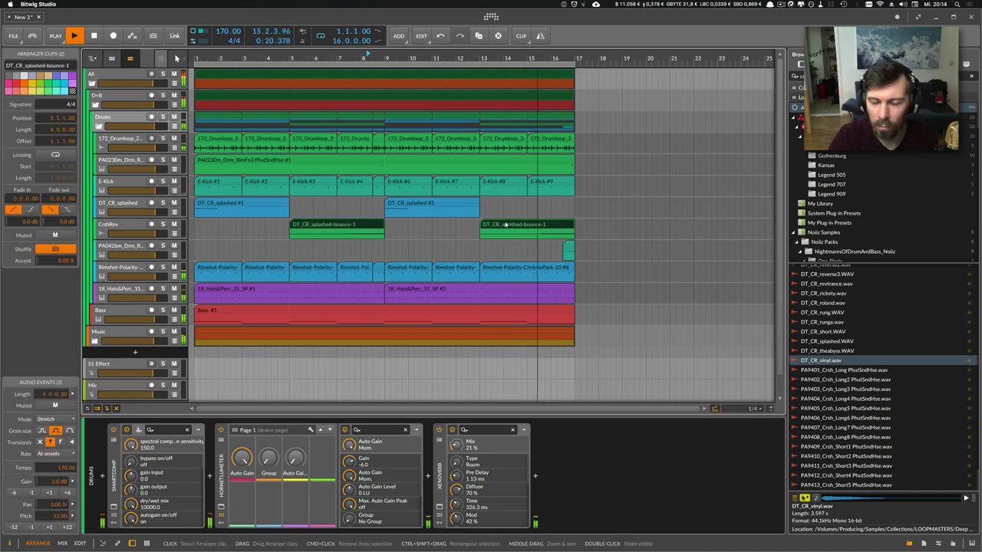
- On the E-Kick track, set the EQ-2 high band to +19.2 dB with Q 0.40 and adjust the kick's pitch modulation decay
click(134, 182)
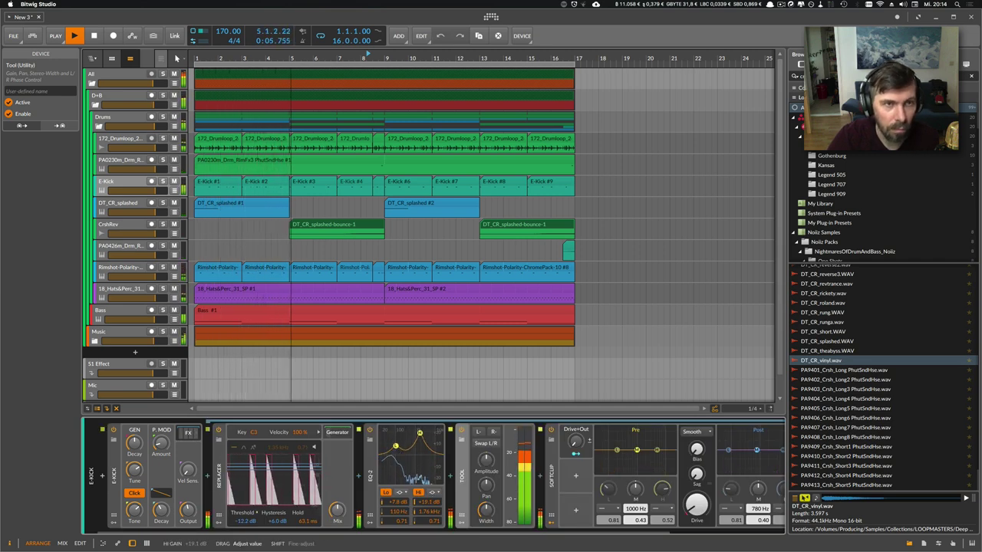
drag(433, 522, 432, 542)
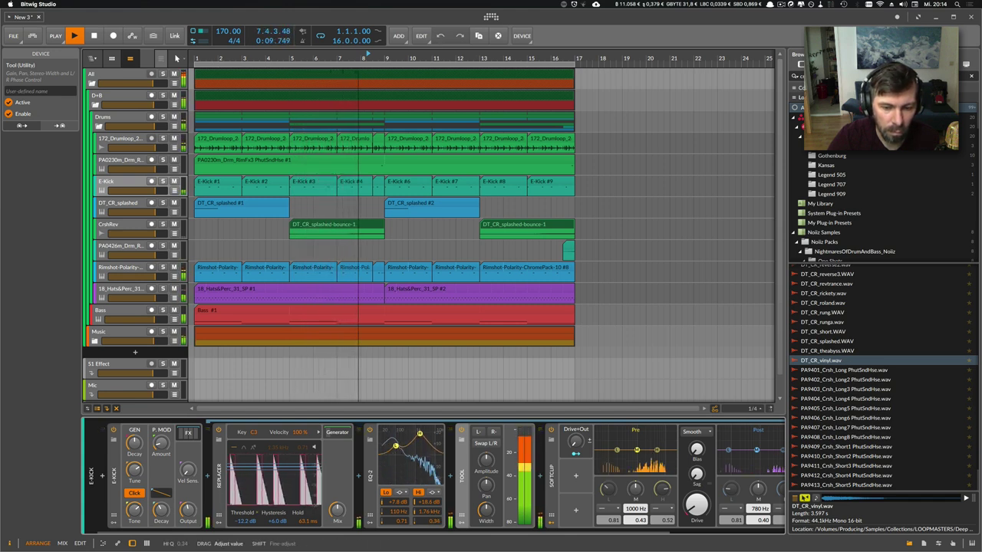
drag(433, 504, 432, 501)
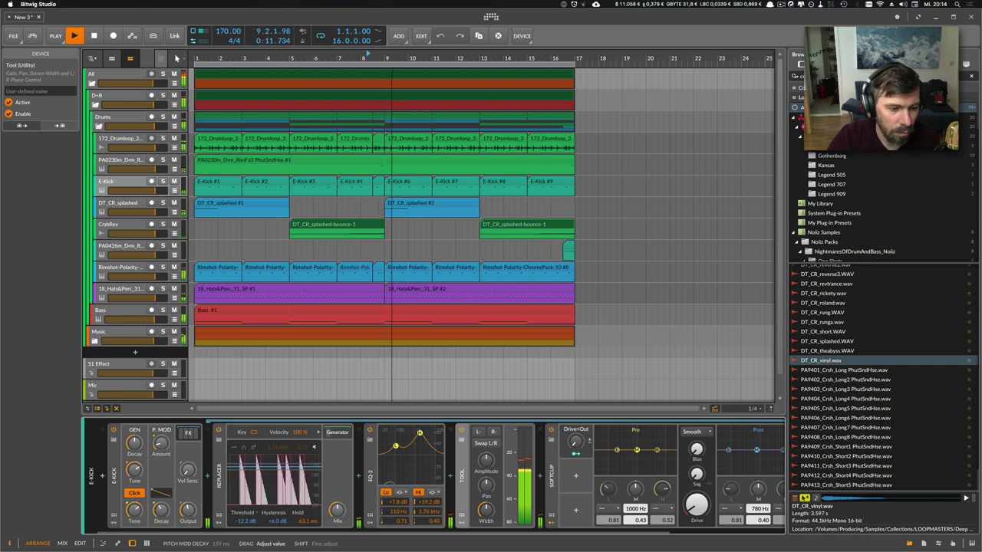
mouse_move(161, 510)
mouse_down()
mouse_move(161, 499)
mouse_move(161, 518)
mouse_up()
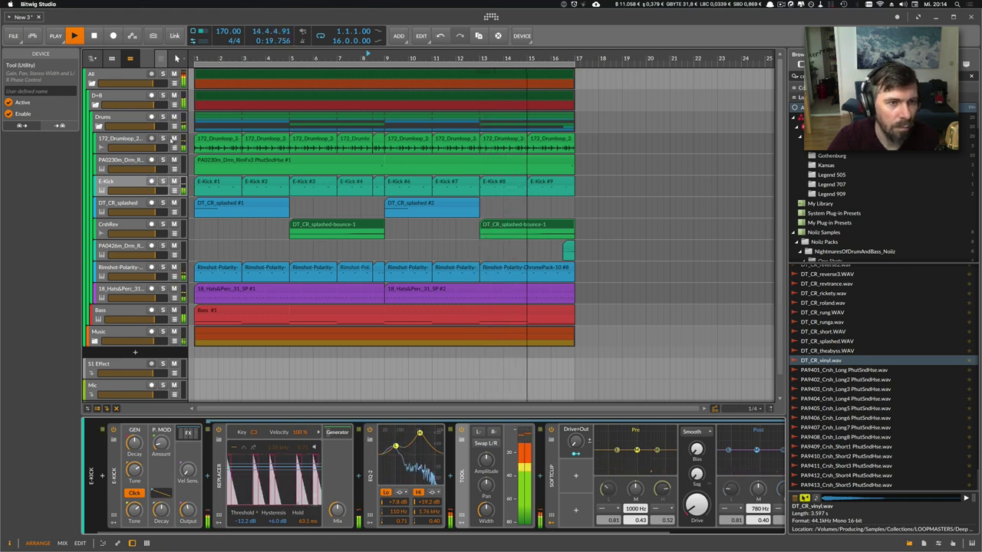
- Briefly mute the 172_Drumloop track for comparison, and adjust the sampler output level on the 18_Hats&Perc track
click(173, 138)
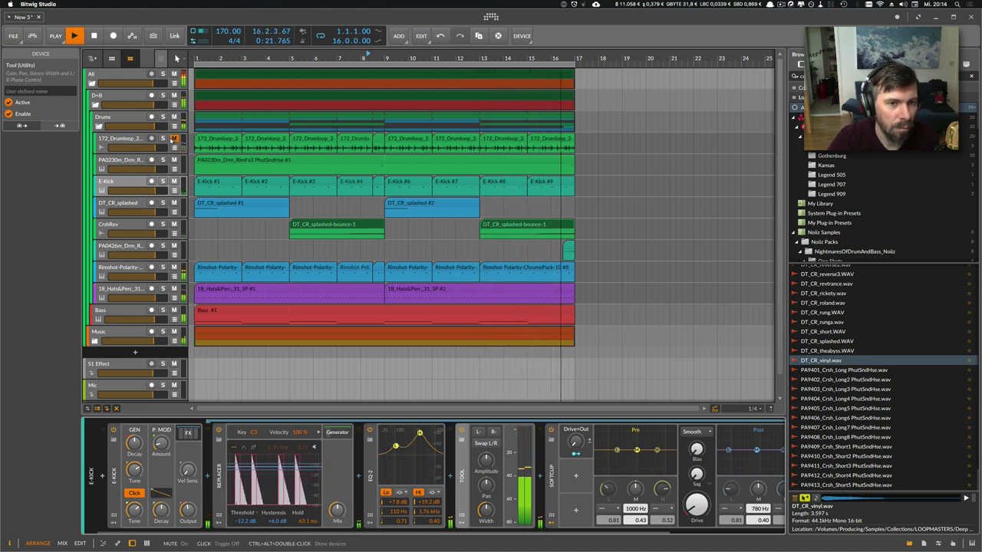
click(141, 289)
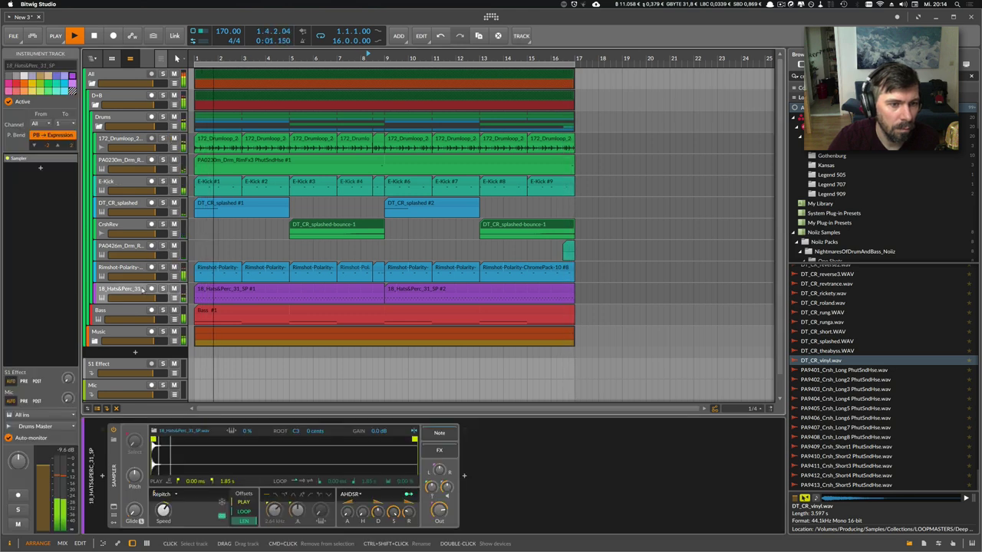
drag(439, 510, 439, 508)
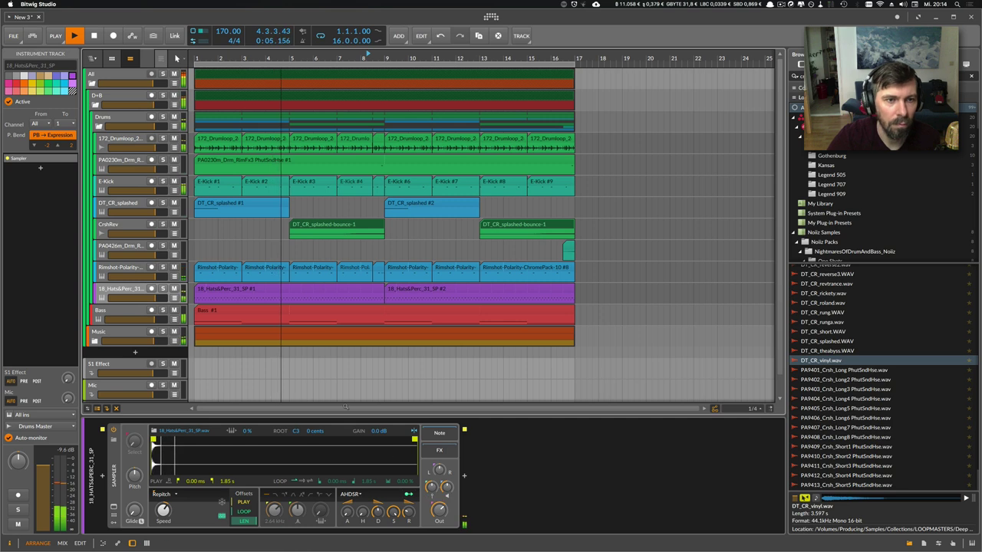
- On the Rimshot-Polarity sampler, set the amp envelope decay to 42.8 ms and sustain to 11.9 %, and adjust the pitch
click(133, 203)
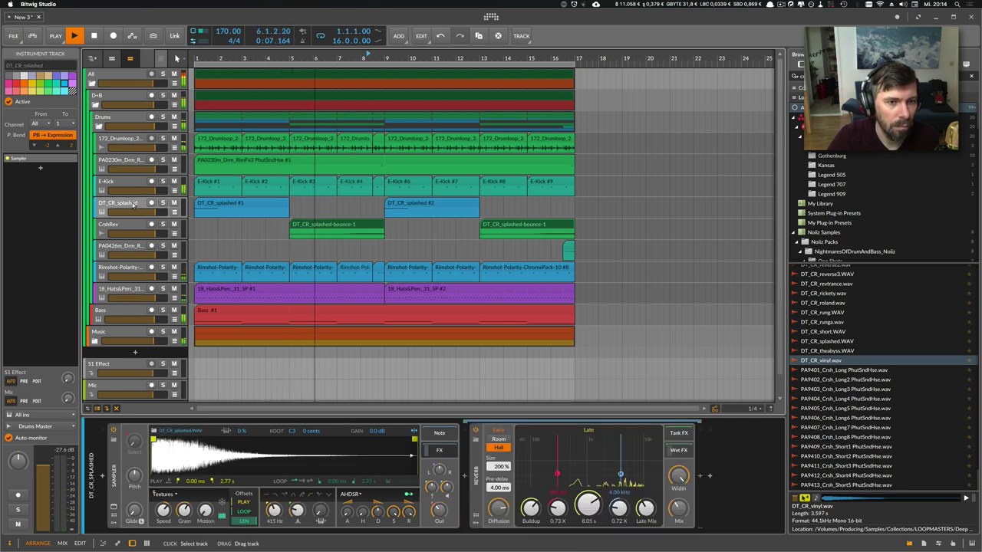
click(121, 267)
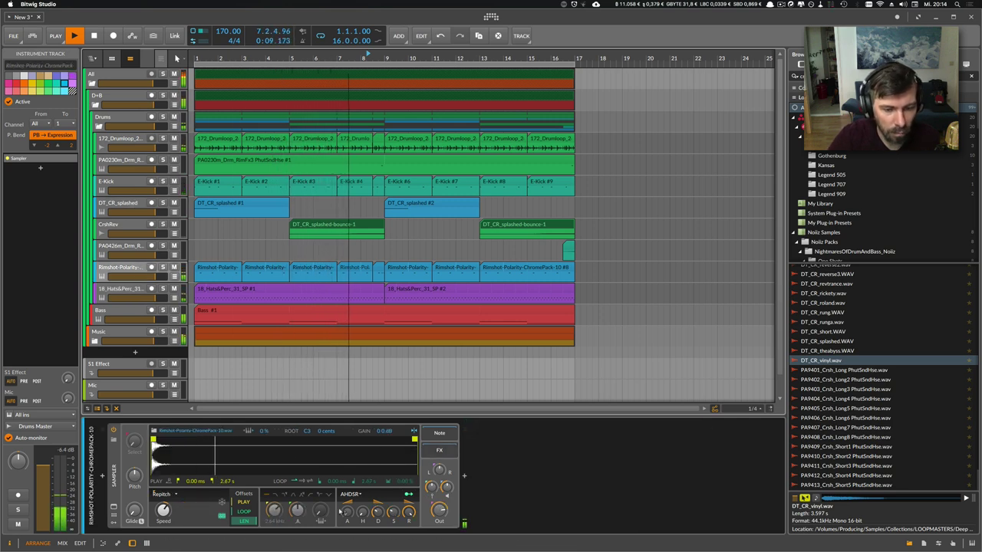
drag(378, 512, 378, 517)
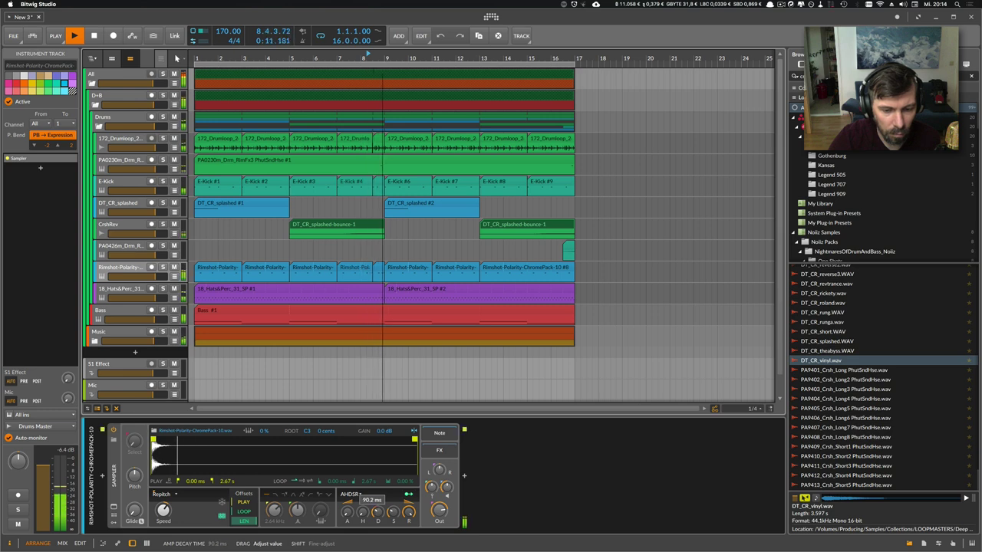
drag(133, 476, 133, 463)
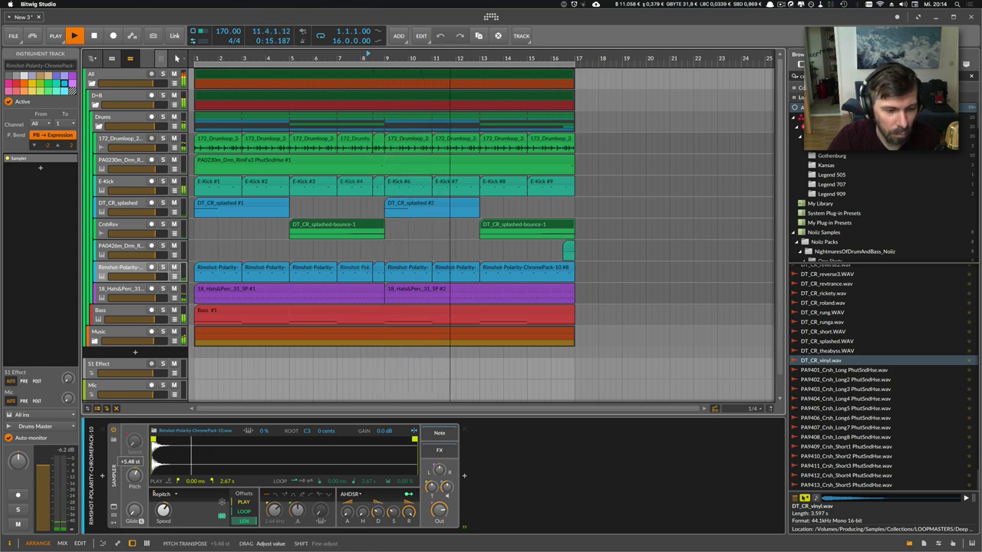
drag(377, 511, 394, 517)
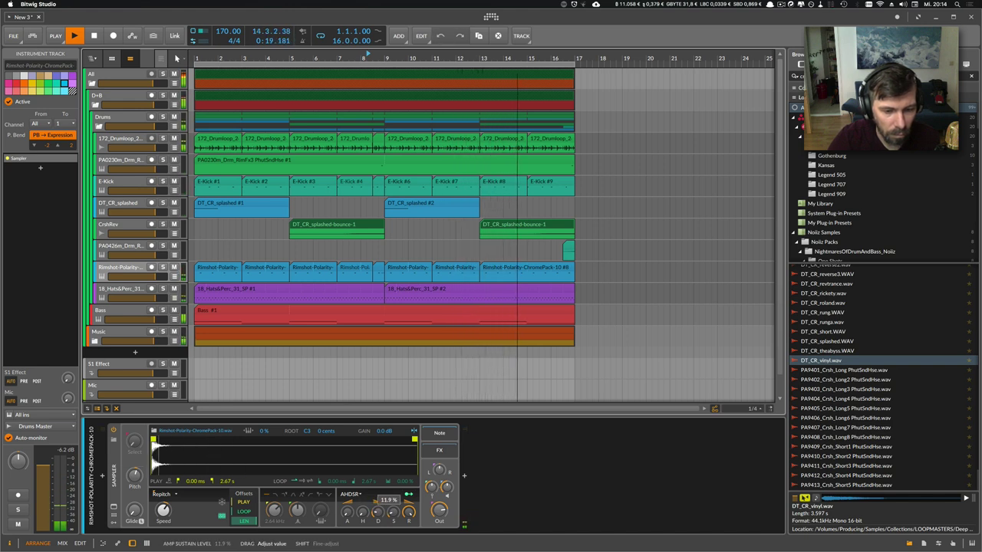
drag(377, 513, 378, 509)
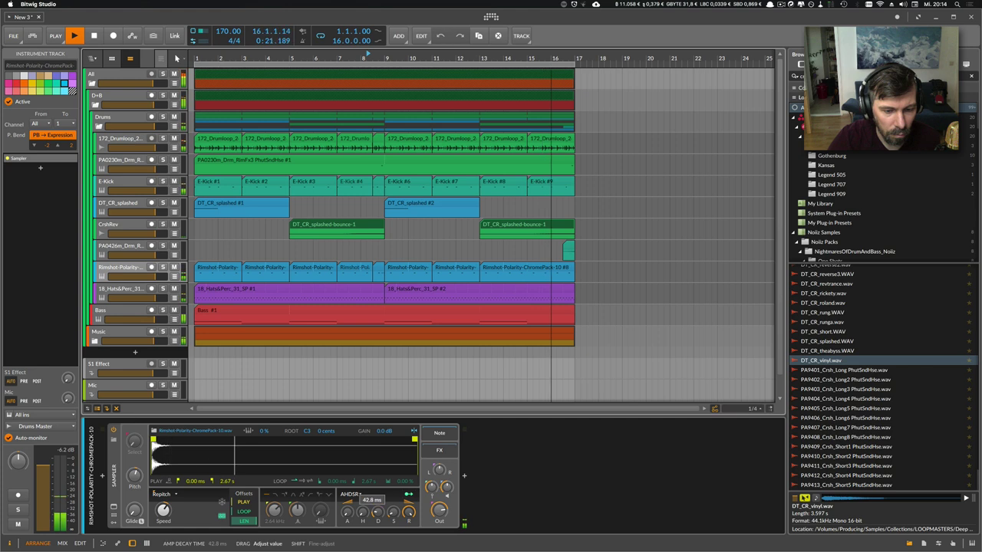
drag(135, 475, 135, 478)
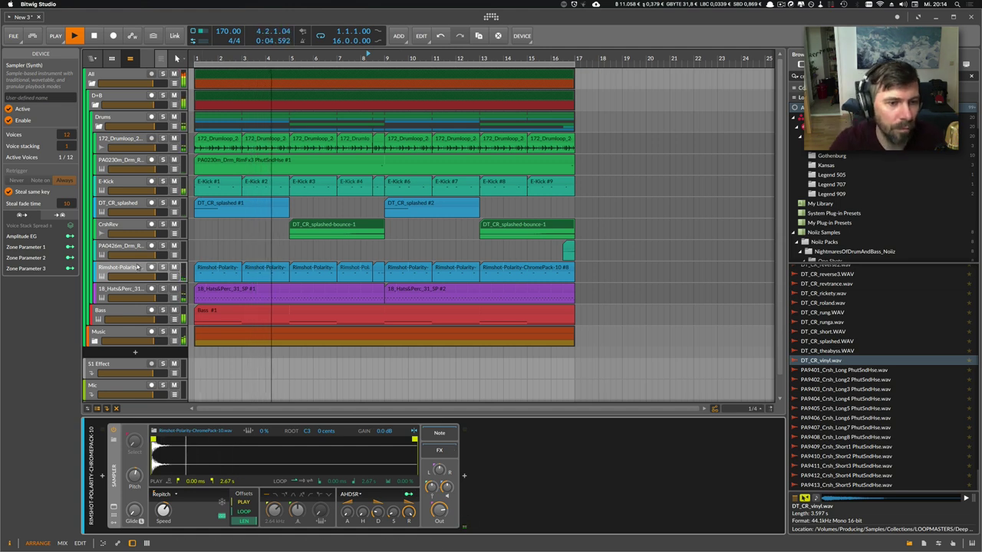
- Audition the rimshot, hats, crash and kick tracks soloed together, and clear all solos
click(162, 267)
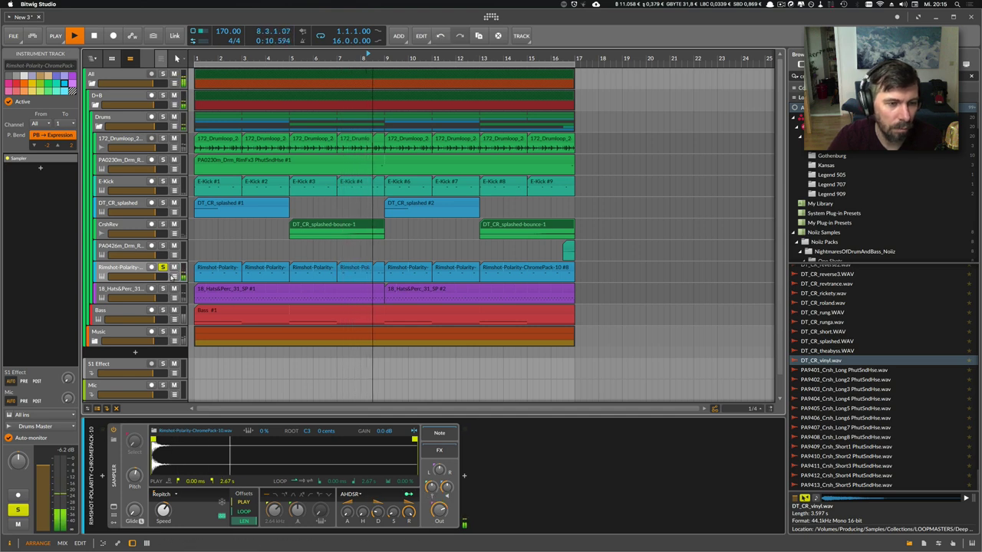
click(163, 288)
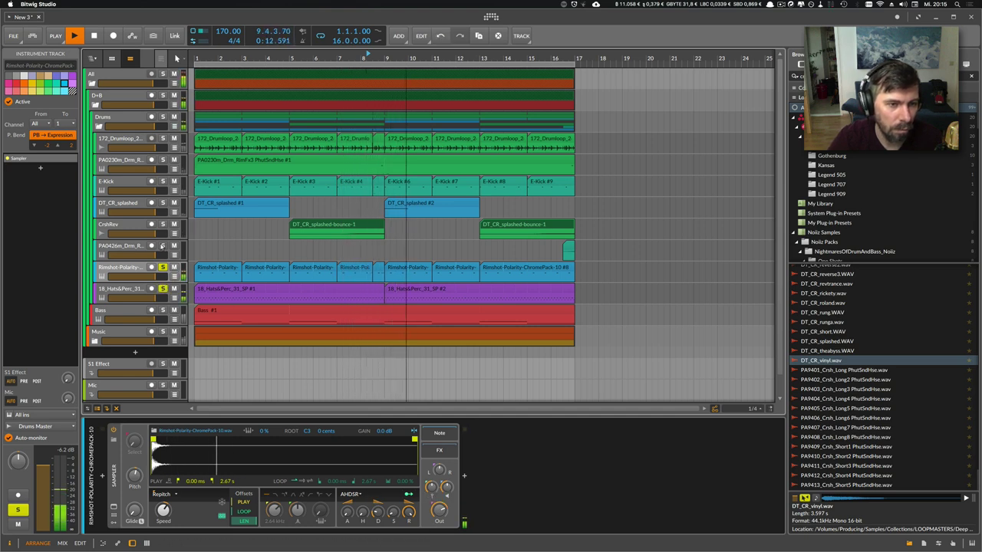
click(163, 246)
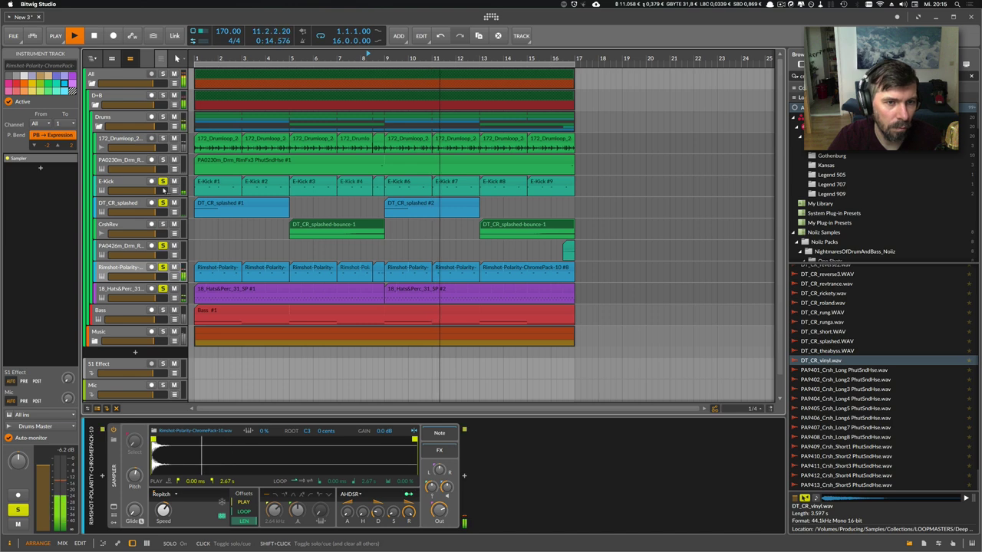
click(163, 190)
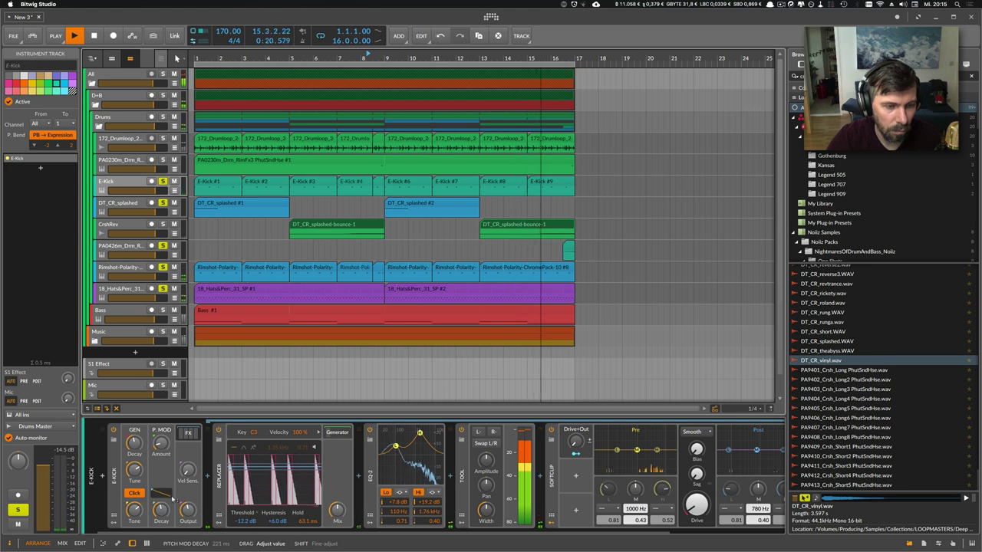
shift+click(167, 249)
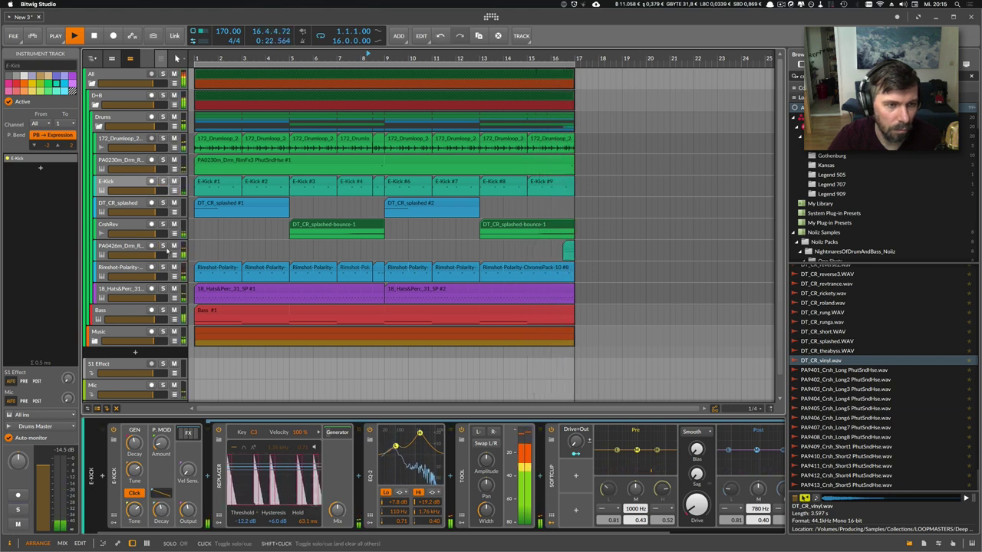
- Compare the mix with the Rimshot-Polarity track muted and unmuted
click(119, 267)
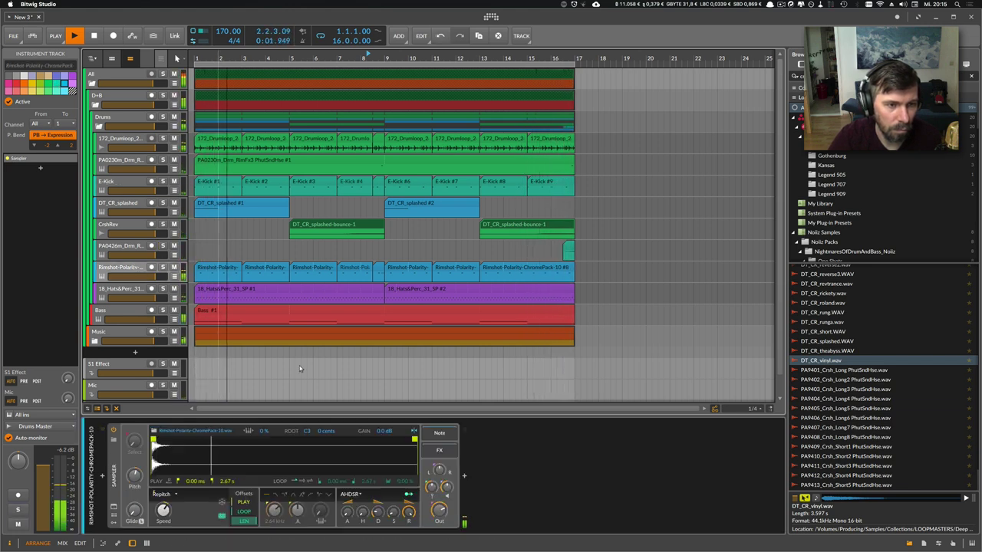
click(174, 267)
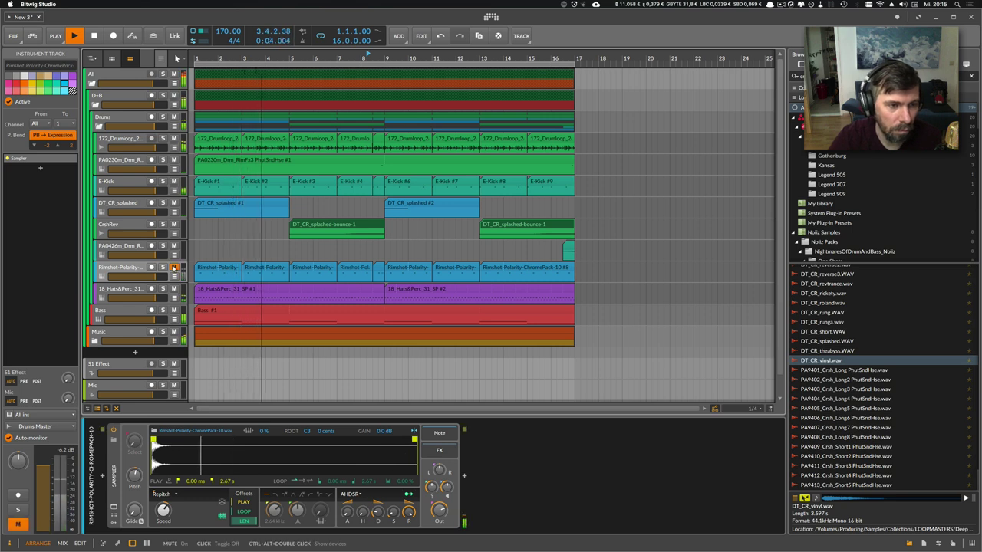
click(174, 268)
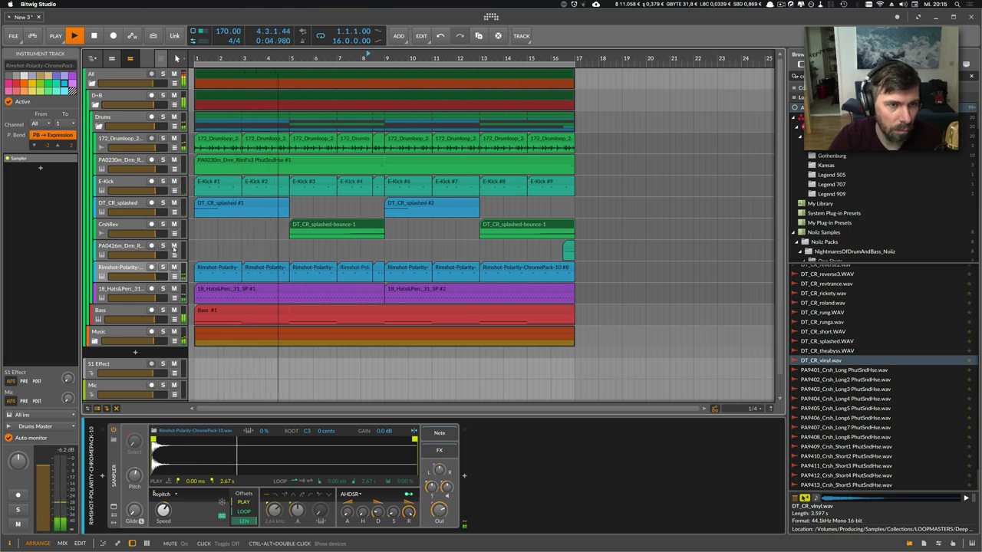
- Set the volume of the 172_Drumloop track to -5 dB
click(122, 139)
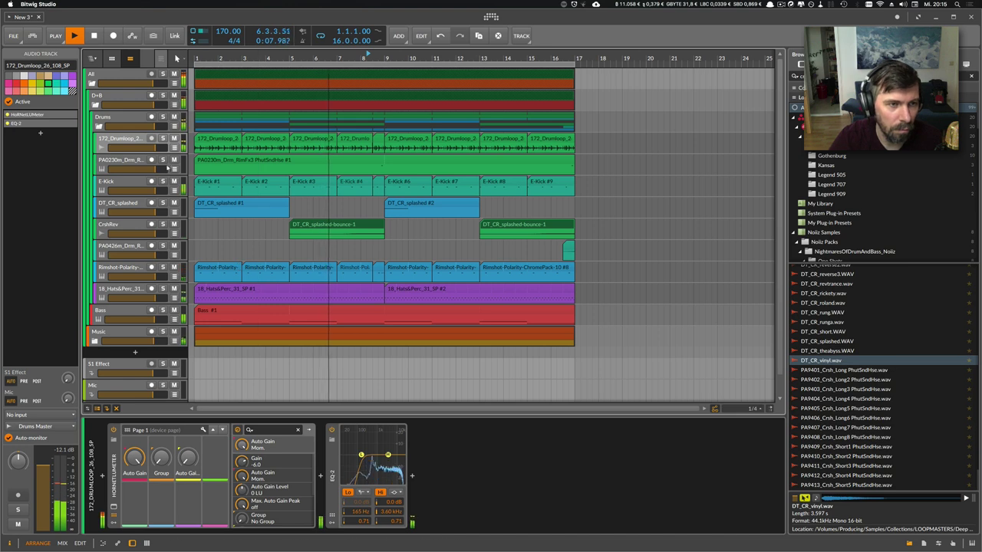
super+click(146, 148)
text(-5dB)
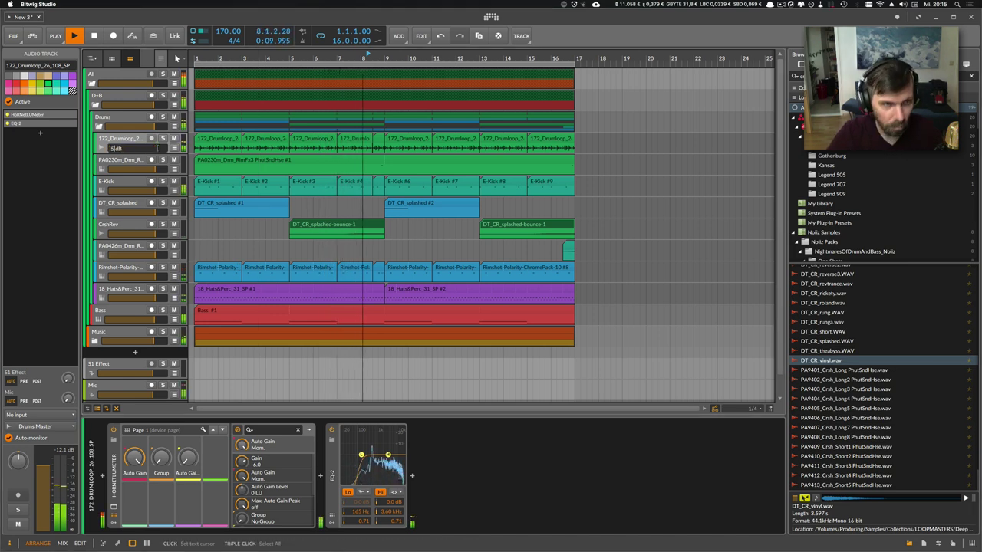
key(Return)
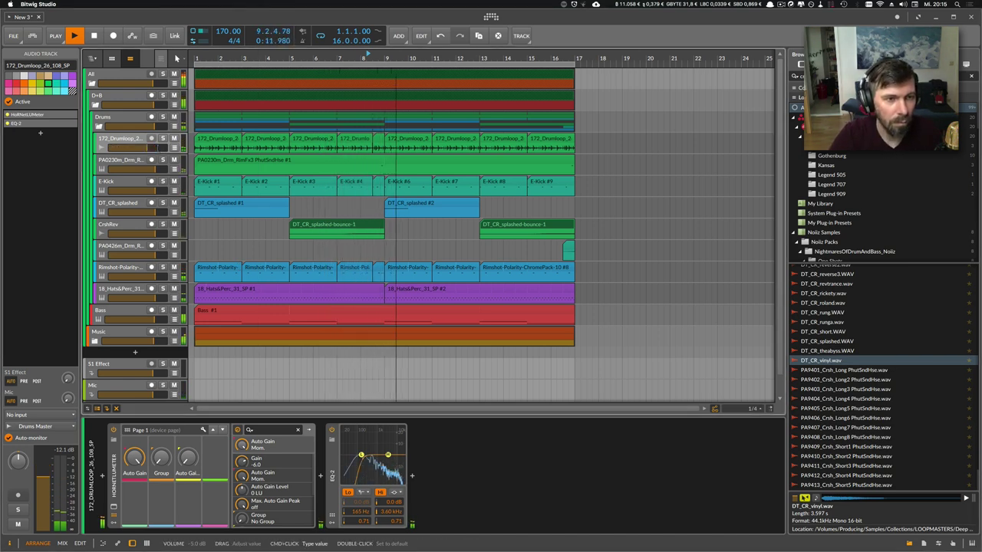
- Adjust the sampler output level on the 18_Hats&Perc track to about -7.2 dB
click(140, 268)
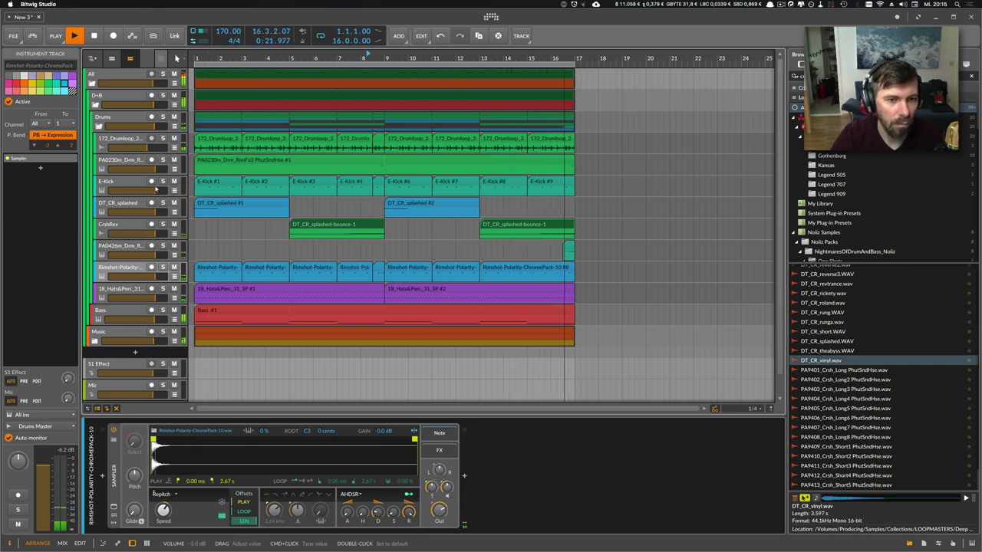
click(139, 290)
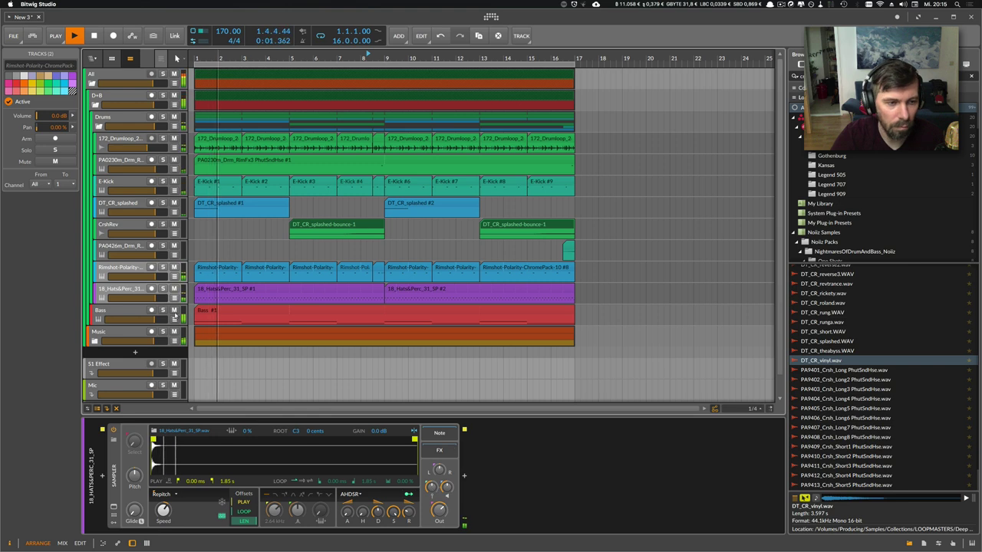
click(432, 487)
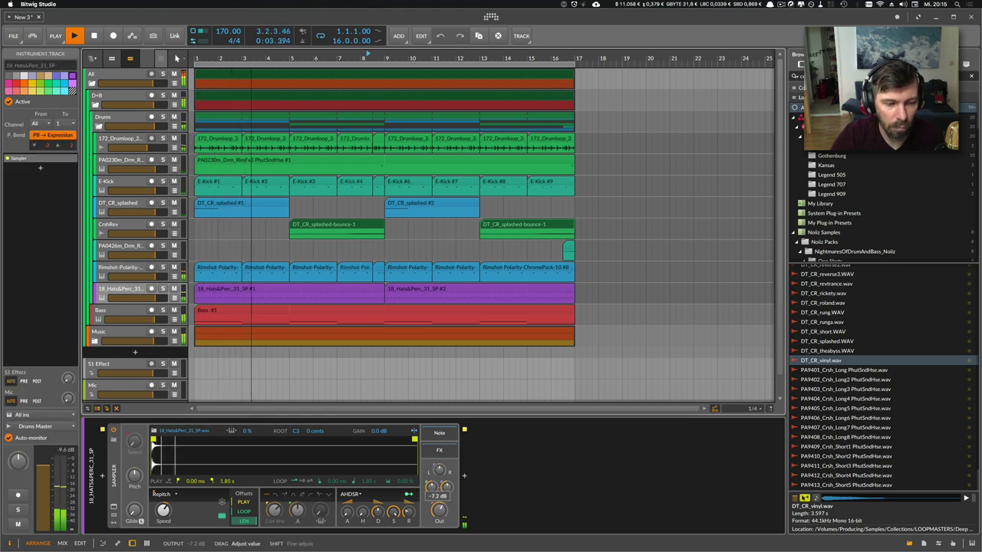
drag(438, 488, 440, 503)
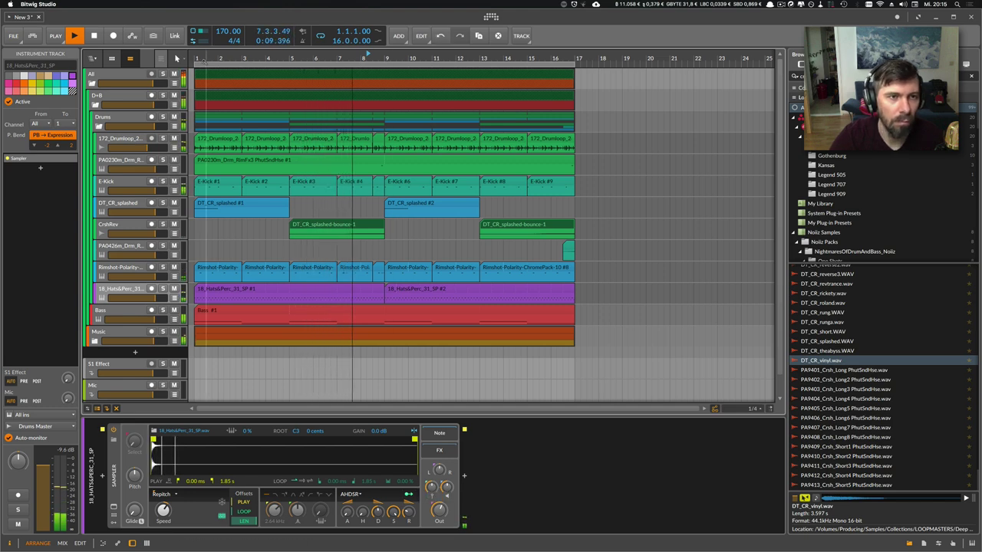
- Stop playback, duplicate the whole 16-bar arrangement, and place a 16-bar loop region over the copy starting at bar 17
drag(207, 59, 203, 54)
key(space)
click(256, 76)
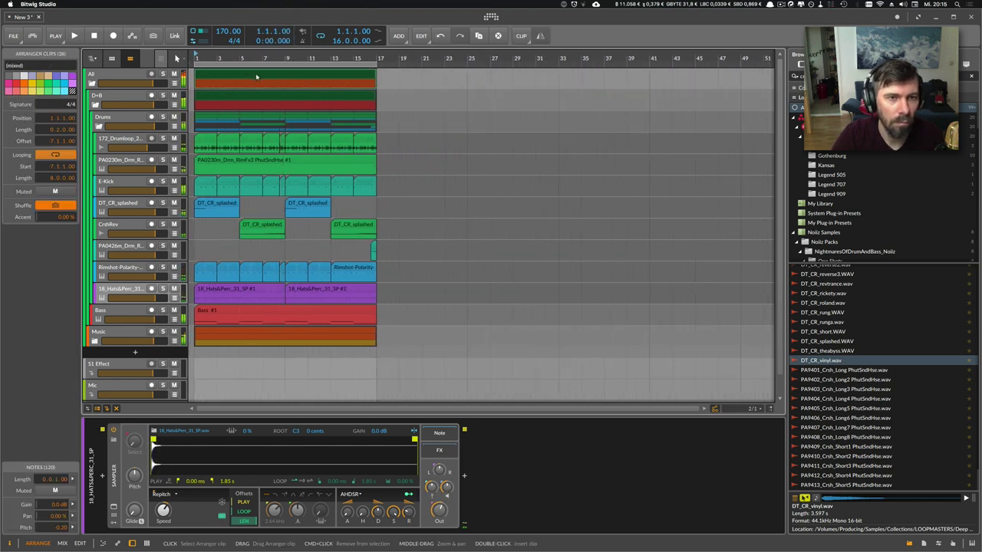
key(ctrl+d)
key(ctrl+s)
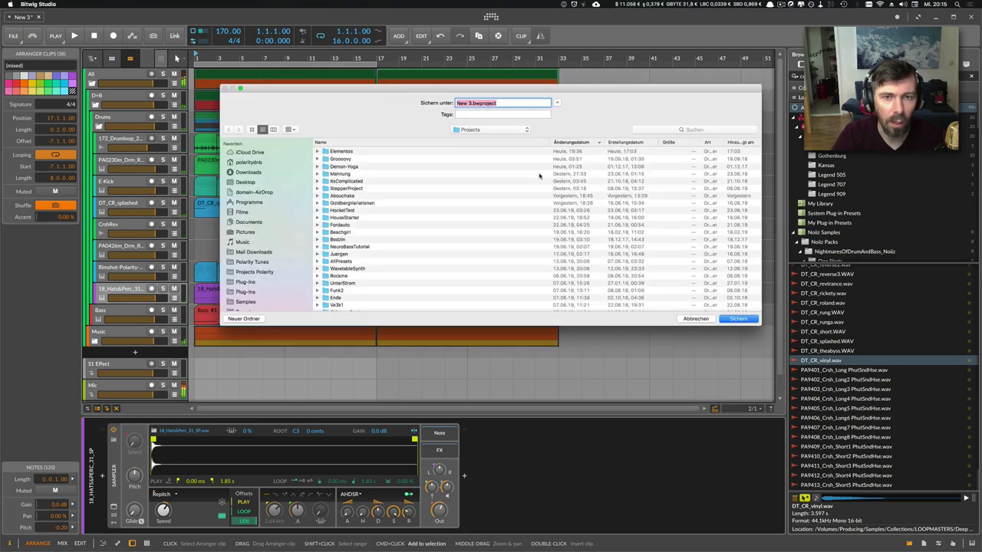
click(687, 320)
drag(377, 64, 562, 89)
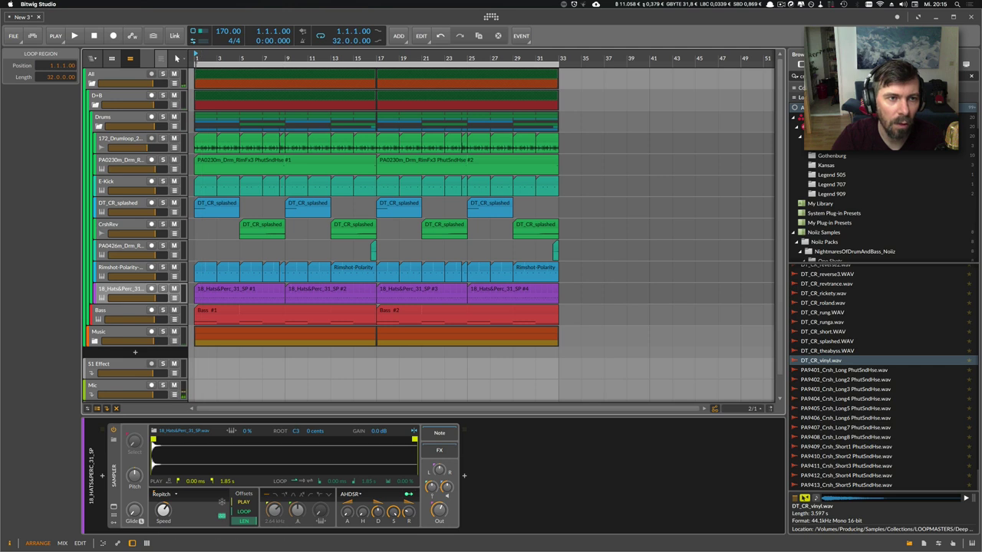
drag(197, 64, 375, 64)
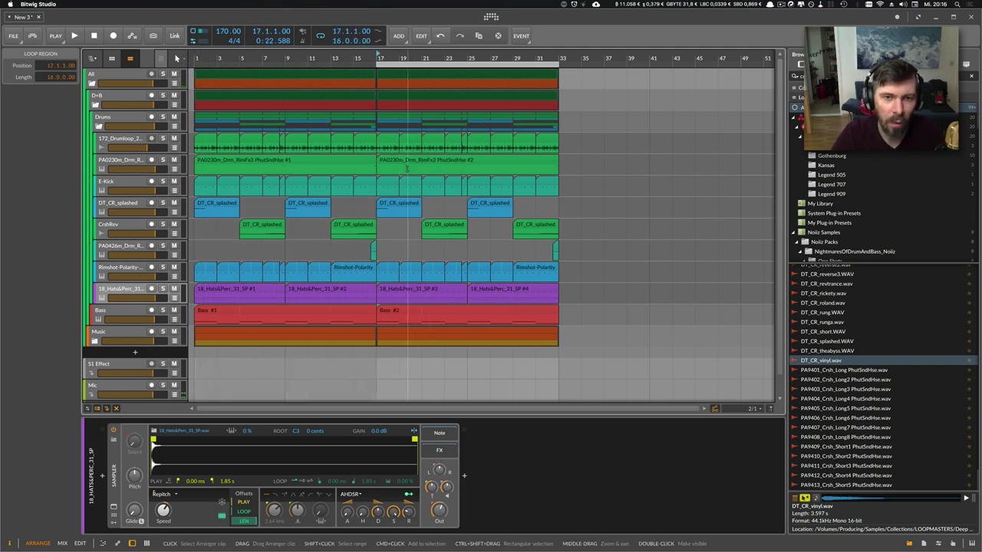
- Expand the Music group and inspect the Emotional Piano #2 clips on both piano tracks
scroll(113, 236, down, 1)
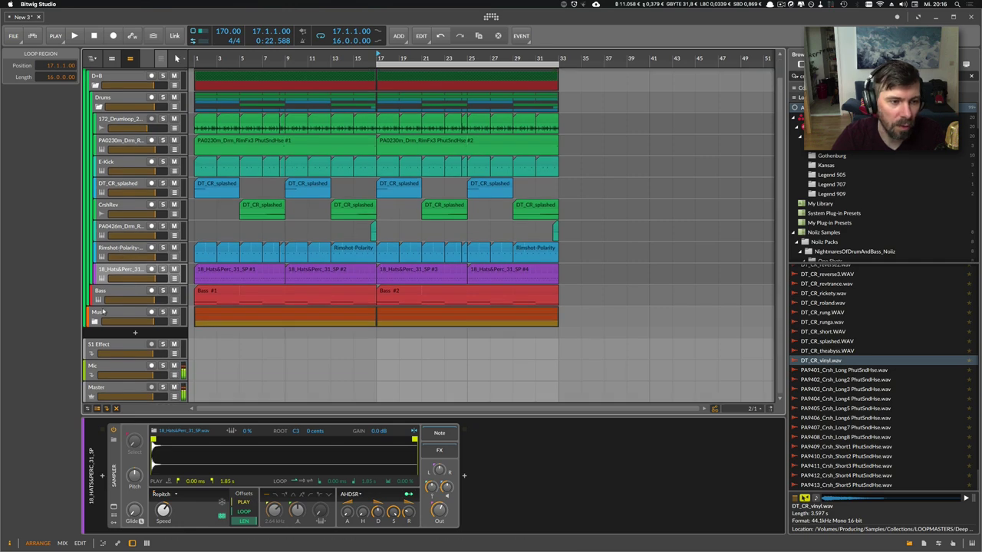
click(97, 322)
scroll(230, 299, down, 3)
click(391, 274)
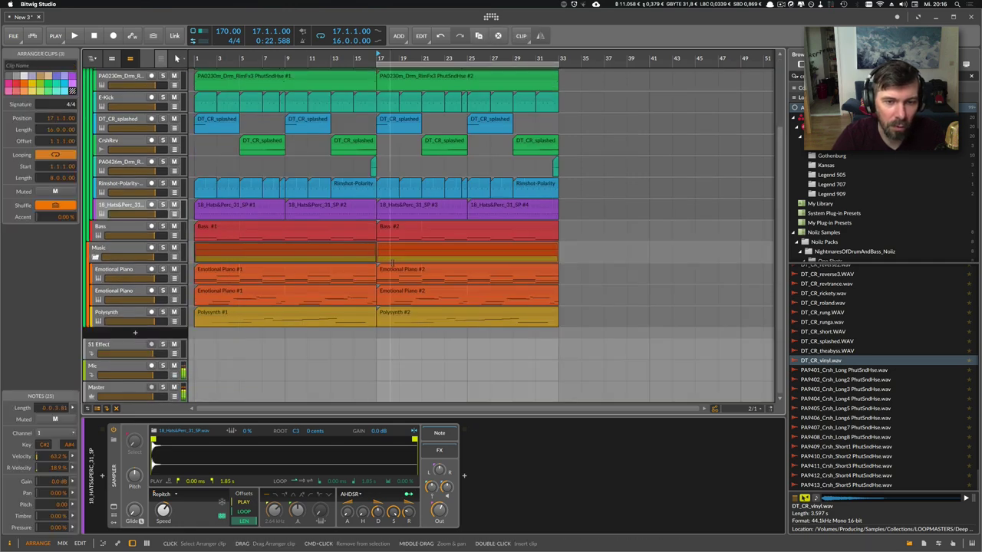
click(398, 292)
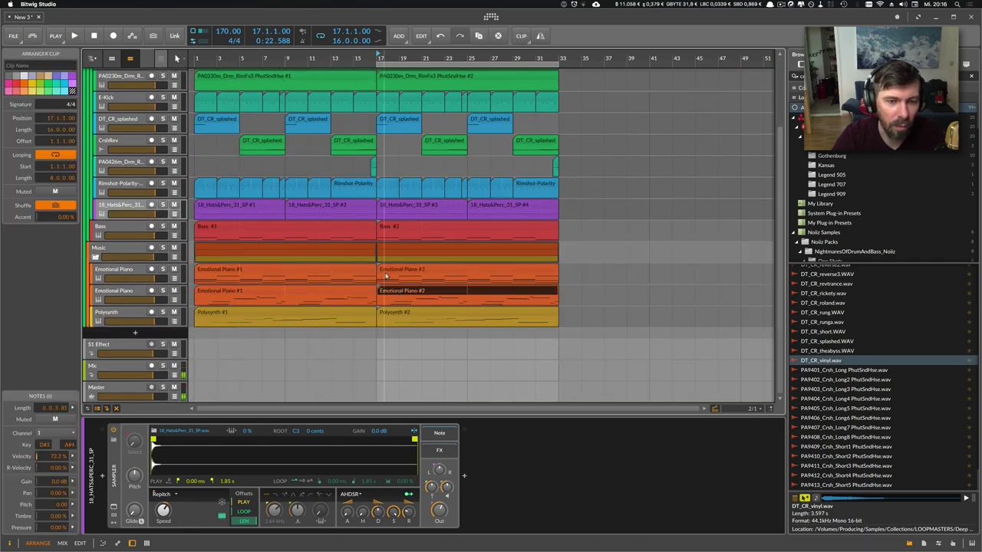
click(391, 271)
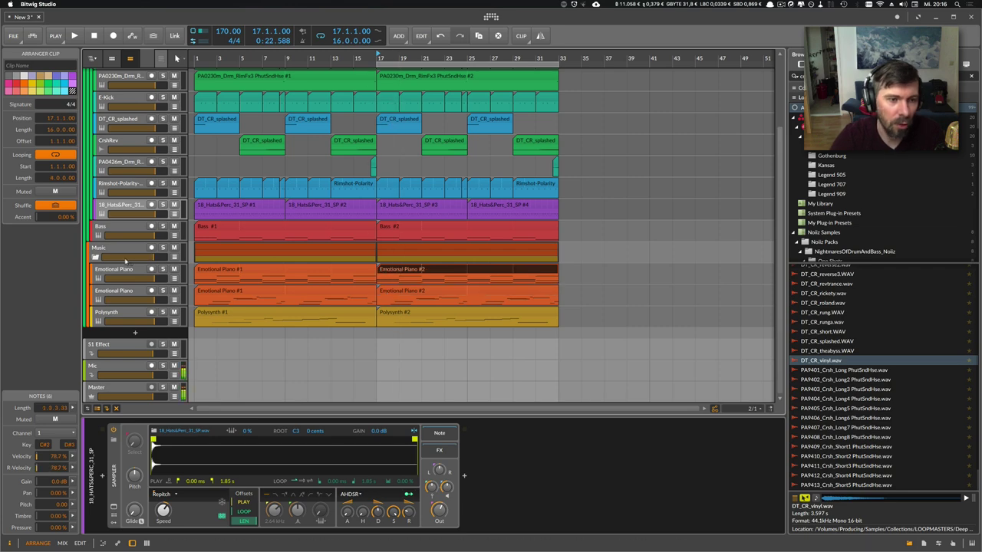
- Insert a Filter device on the Music group and lower its cutoff to about 207 Hz
click(126, 269)
click(129, 249)
click(131, 270)
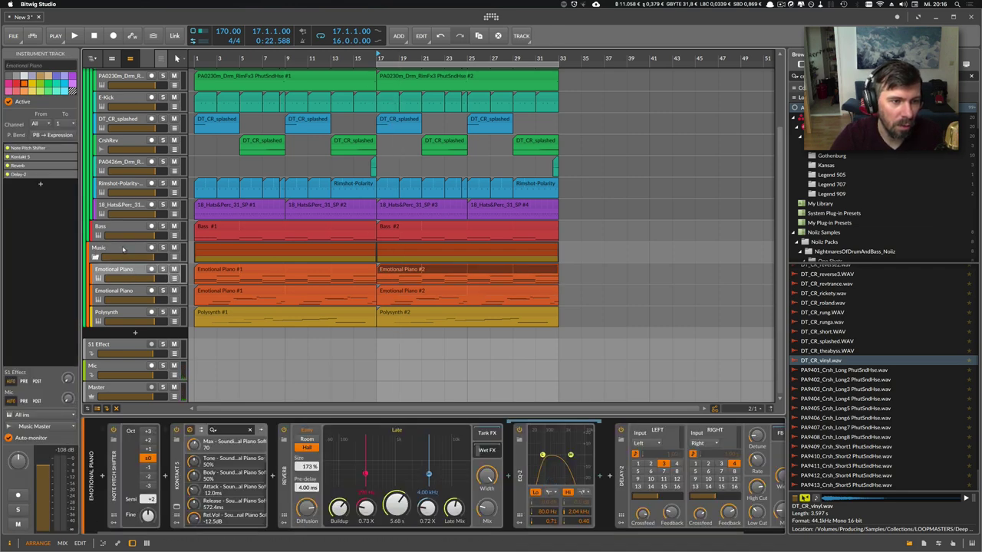
click(122, 249)
click(104, 476)
text(filter)
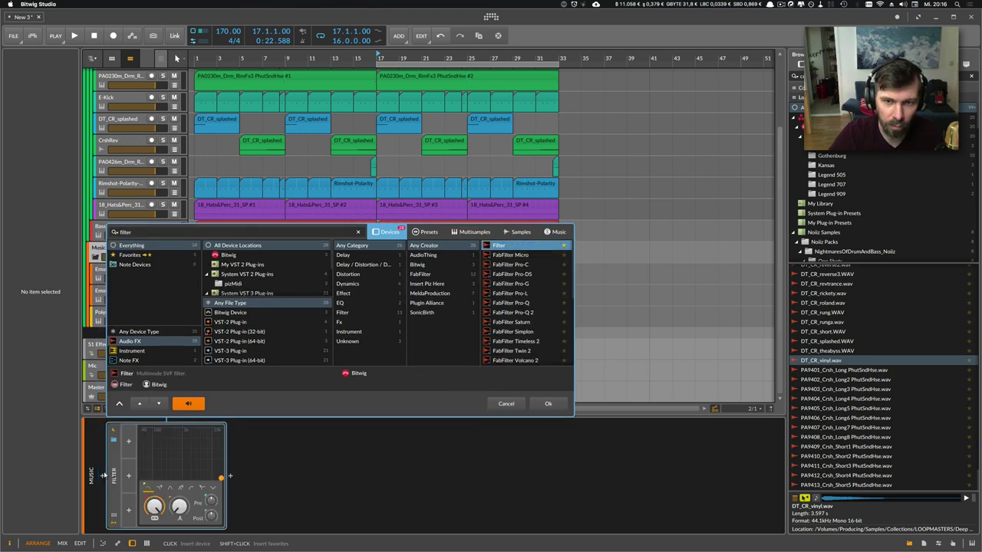
key(Return)
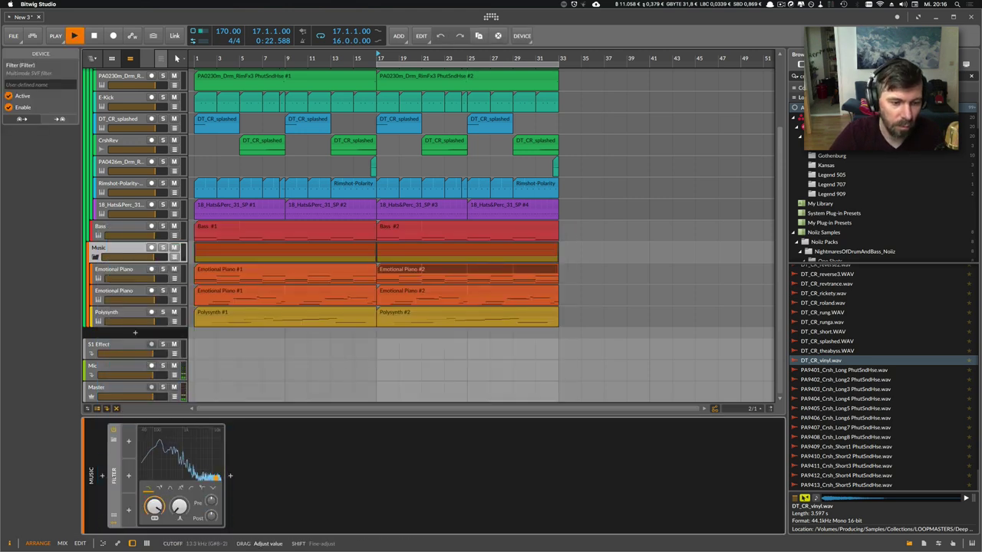
drag(217, 477, 154, 507)
- Show the Music group's automation lane and draw the filter cutoff falling from 19.9 kHz just before bar 17 to 207 Hz at bar 17
click(174, 257)
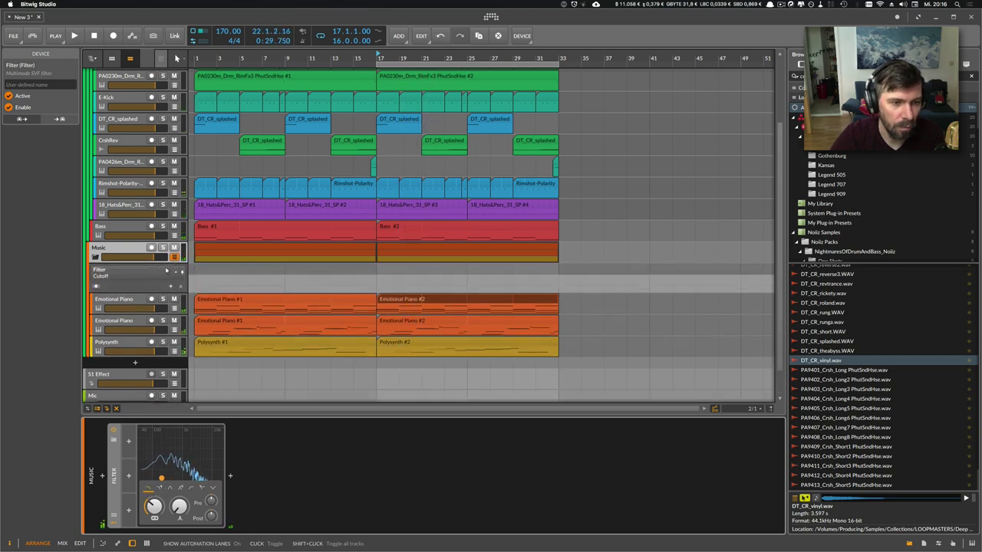
click(378, 289)
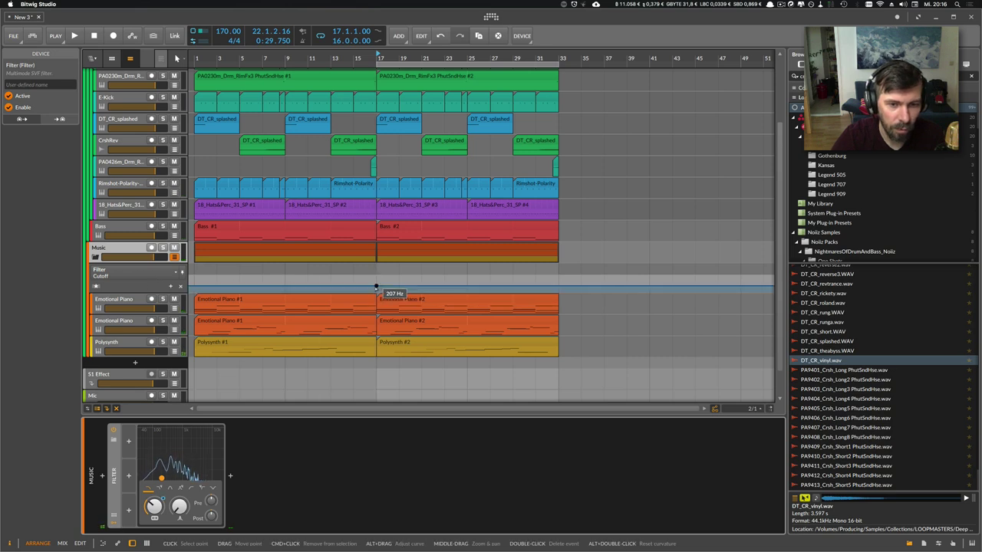
drag(378, 289, 367, 277)
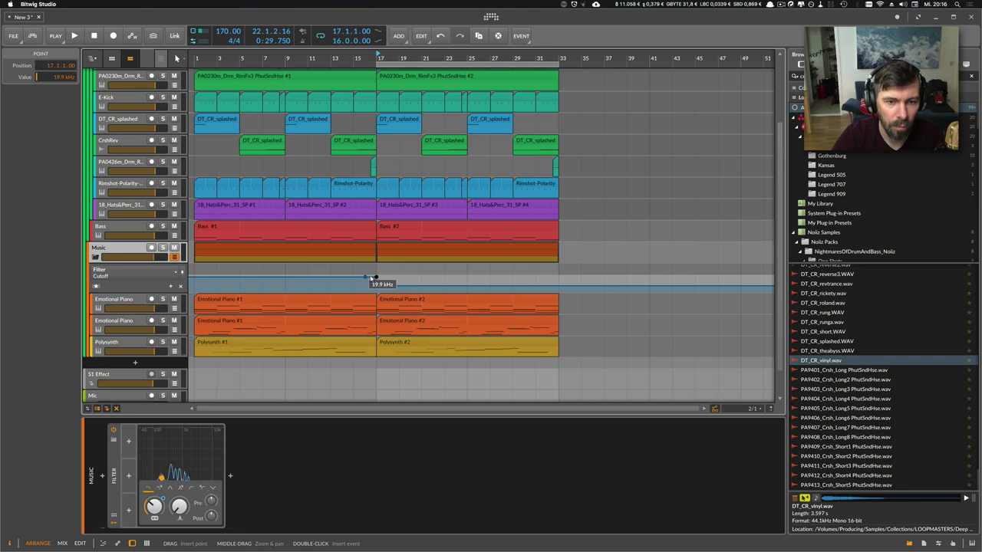
drag(372, 277, 377, 280)
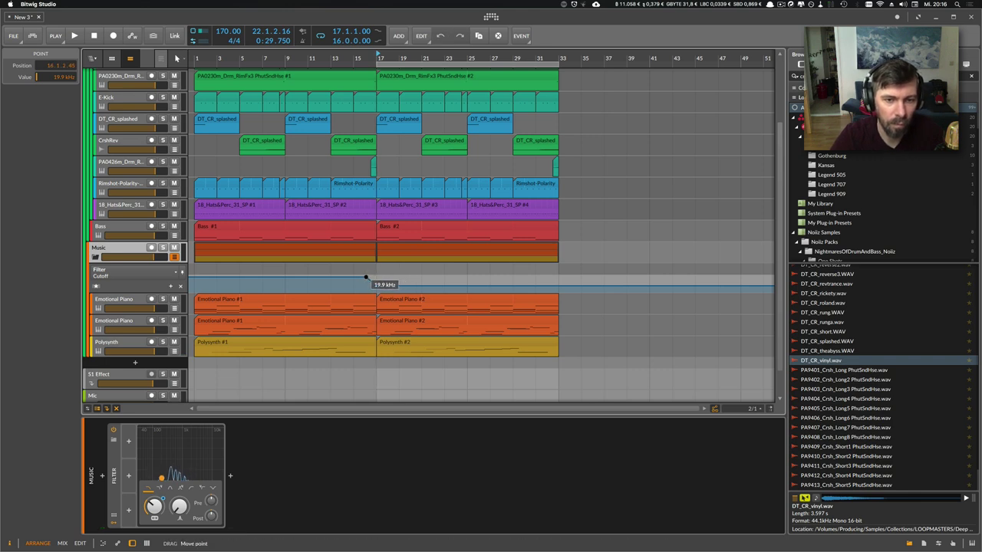
- Play the loop, open the Bass track's Phase-4 FX chain, and try its filter cutoff at about 338 Hz before resetting it to default
key(space)
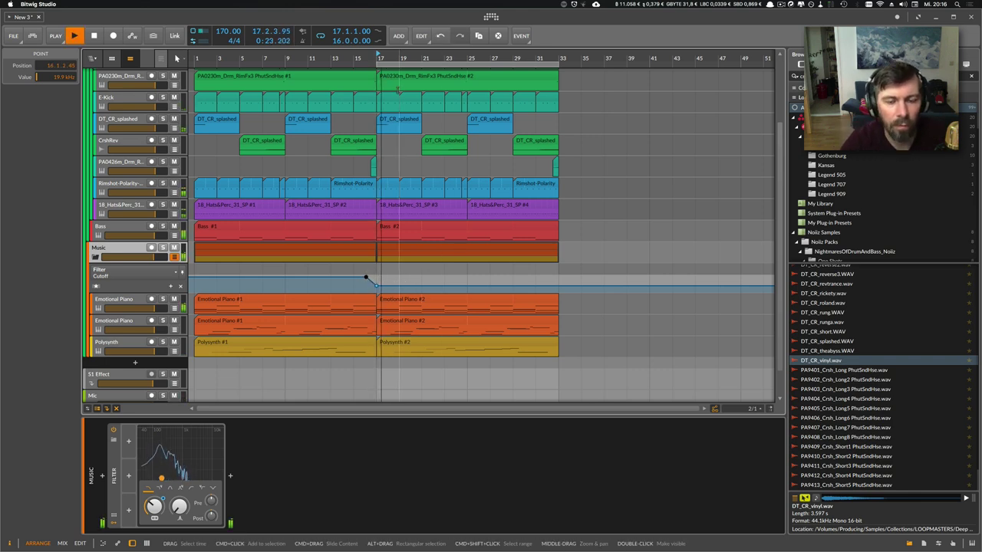
click(143, 225)
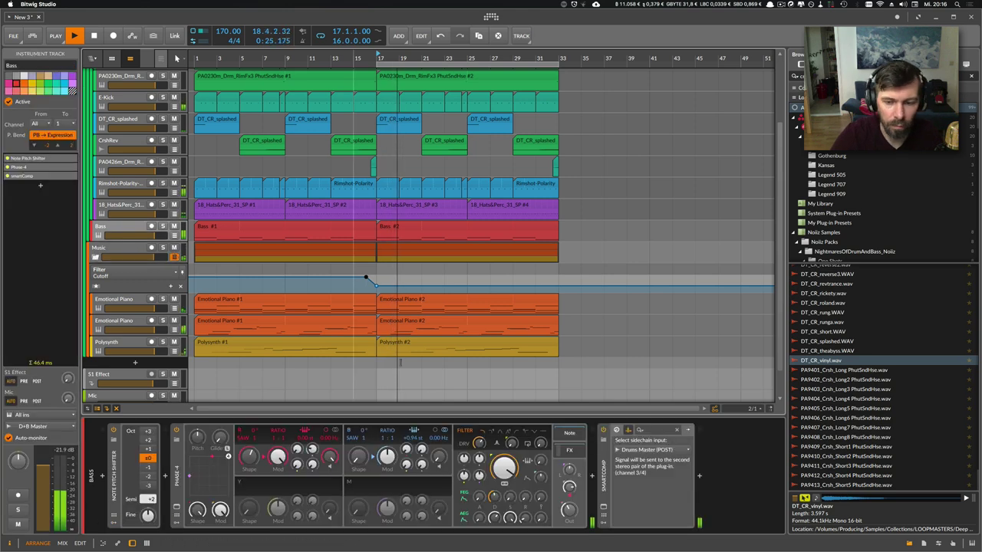
click(572, 451)
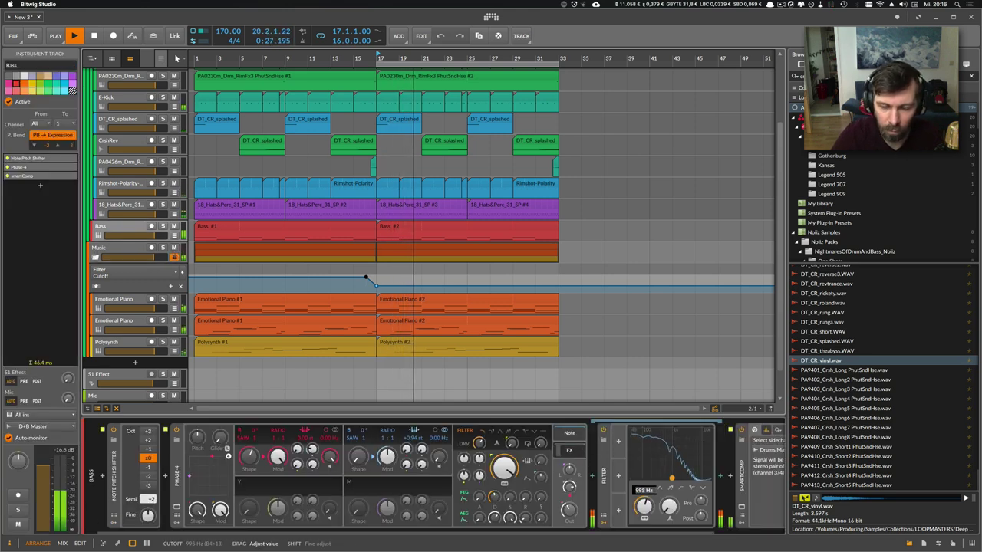
drag(644, 507, 644, 510)
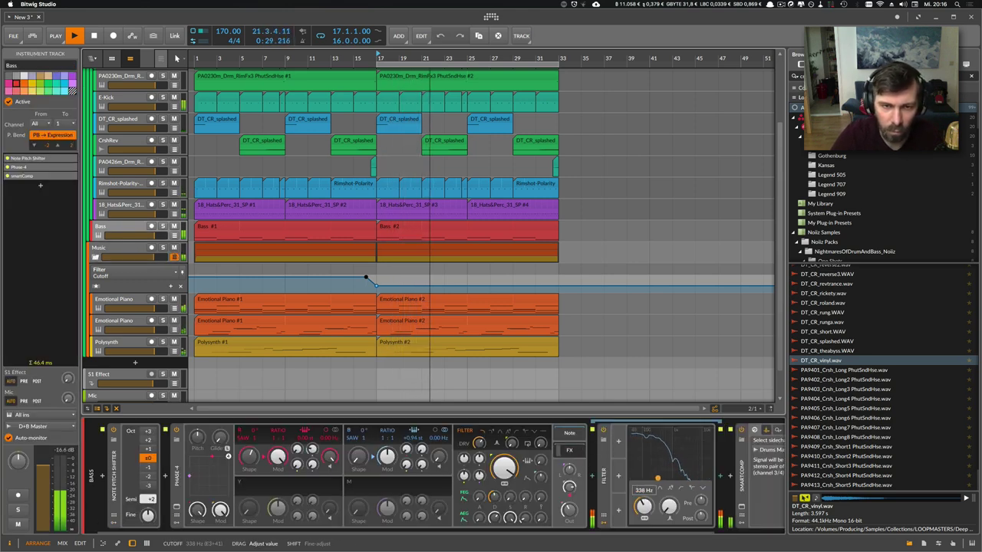
double_click(645, 510)
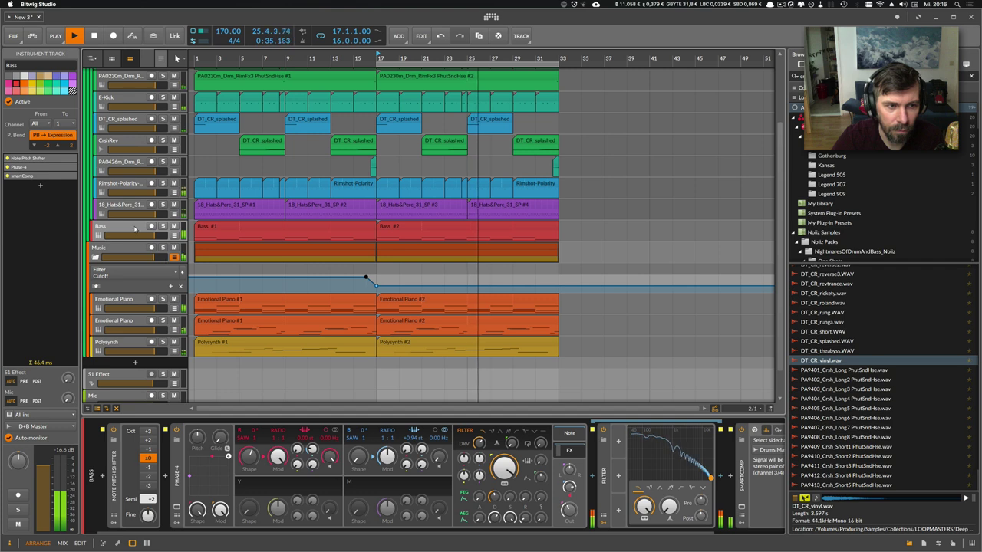
- Solo the Bass and adjust Phase-4: oscillator B pitch +0.15 st and shape about 95.6 %, plus oscillator R's shape and modulation
click(161, 226)
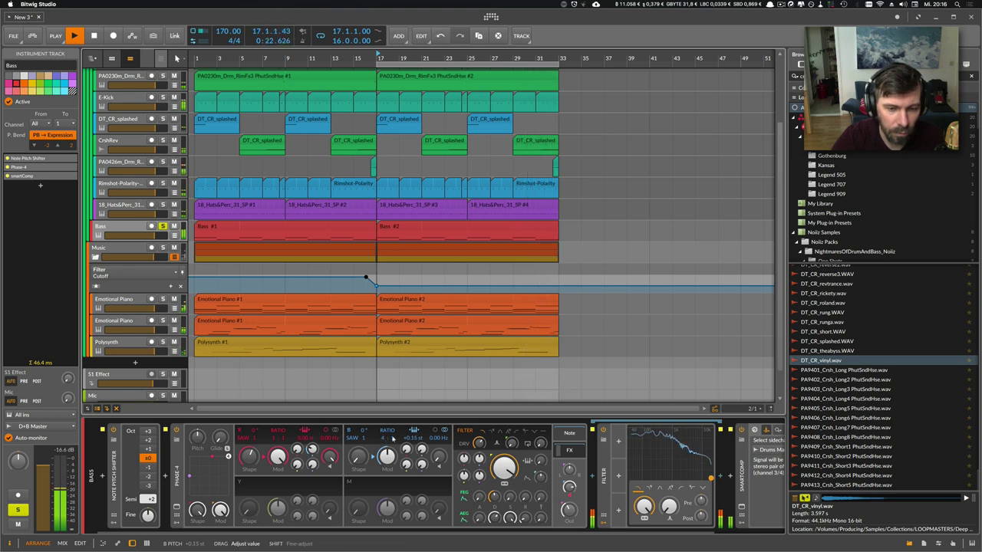
drag(359, 458, 358, 442)
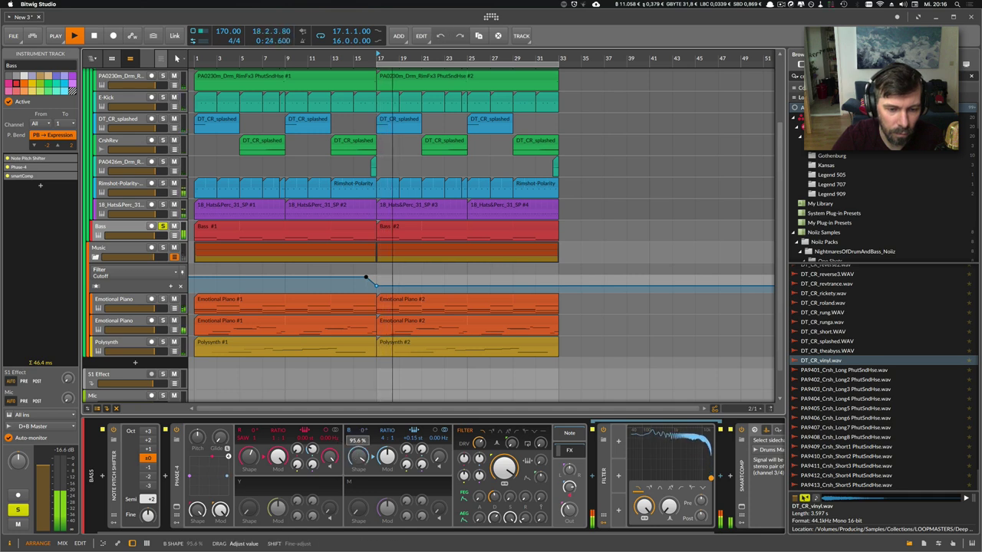
drag(312, 449, 312, 447)
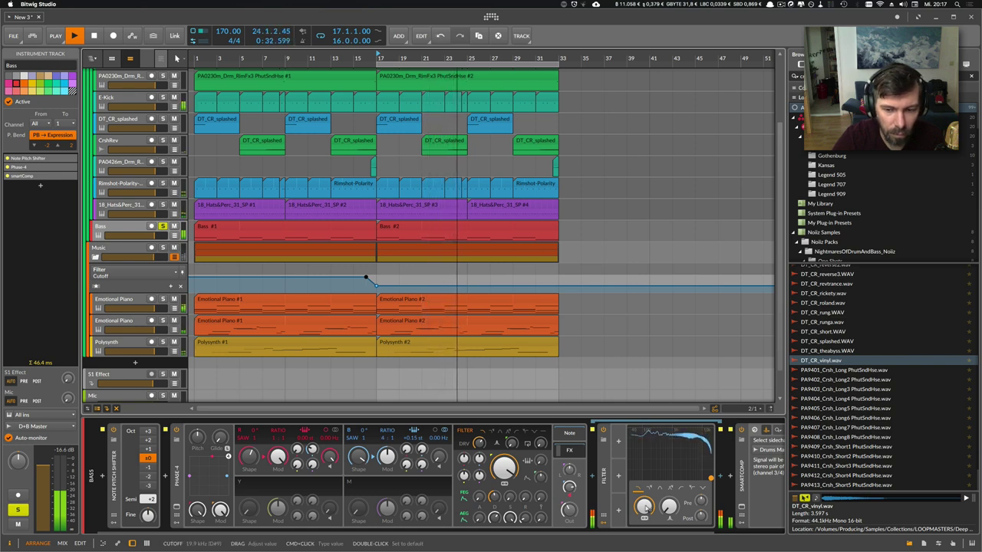
mouse_move(644, 506)
mouse_down()
mouse_move(644, 529)
mouse_move(644, 502)
mouse_up()
drag(309, 451, 309, 451)
drag(248, 457, 248, 452)
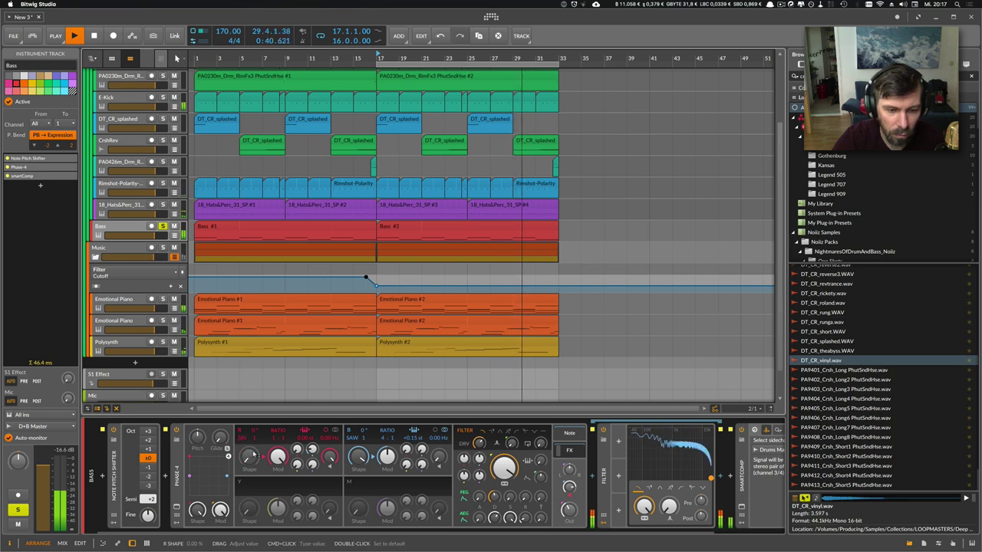
- Set the Bass FX filter cutoff to 134 Hz, show its automation lane, and draw a cutoff peak at bar 17 falling by bar 19
drag(644, 506, 644, 551)
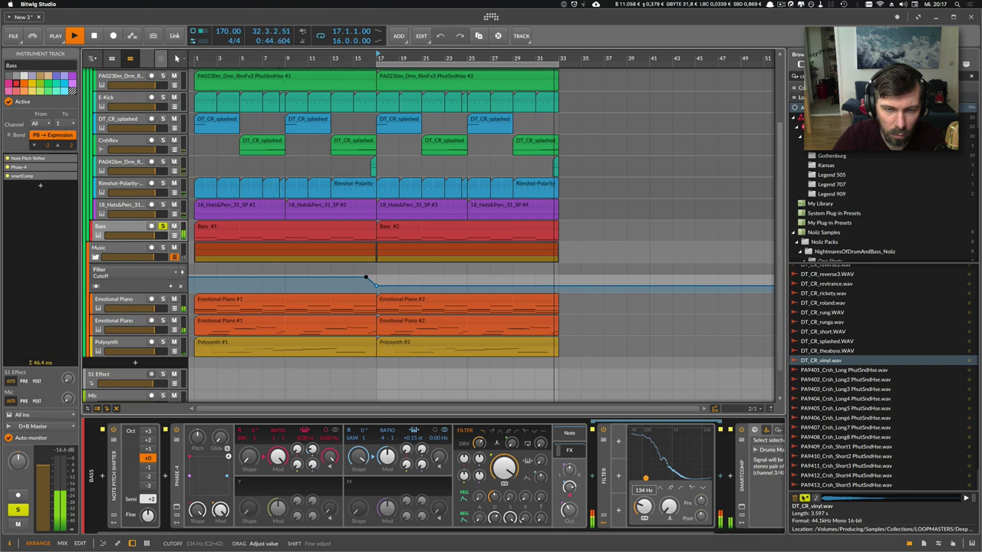
click(175, 237)
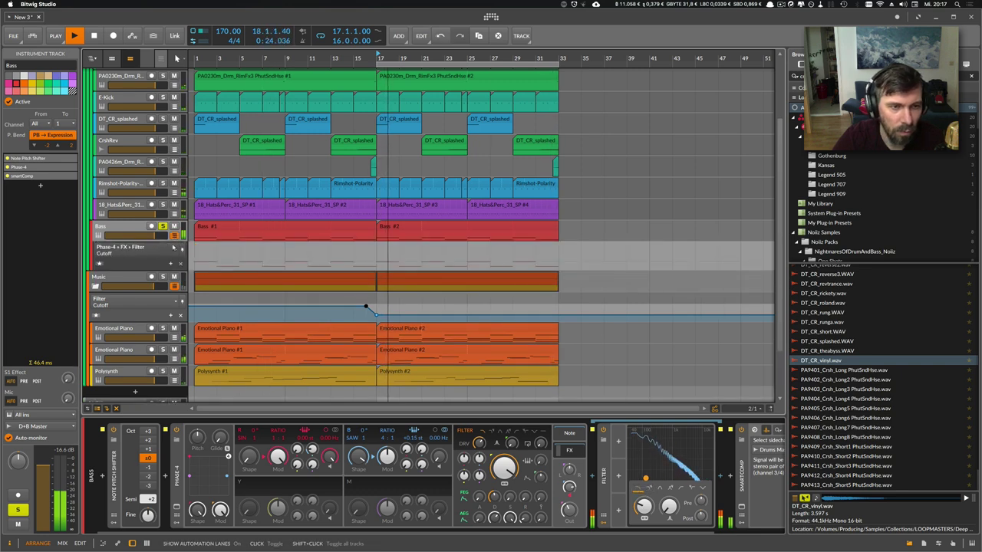
double_click(375, 265)
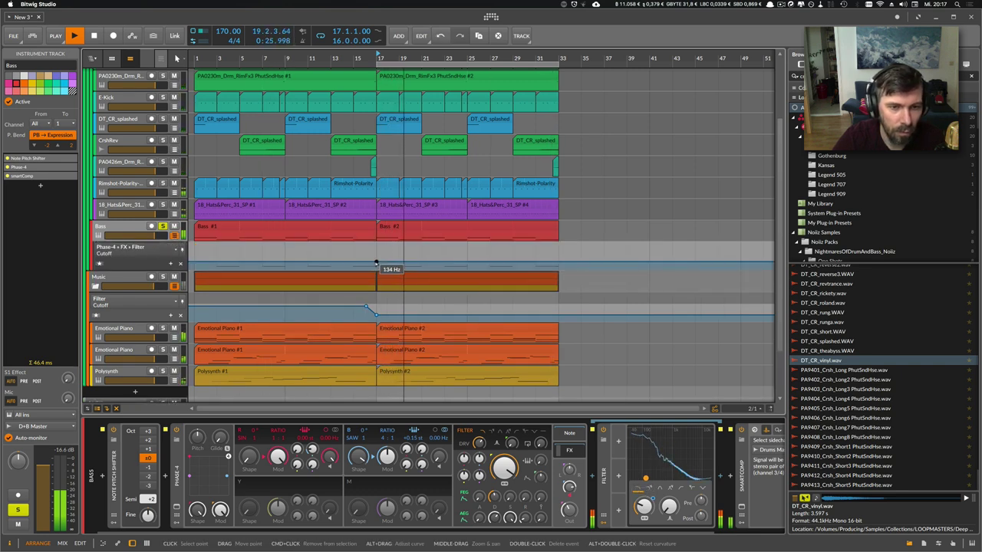
double_click(368, 262)
drag(375, 265, 397, 261)
- Add Bass cutoff automation ramps rising to peaks at bar 25 and bar 33 (about 10.1 kHz), with a drop to about 180 Hz after bar 25
click(449, 260)
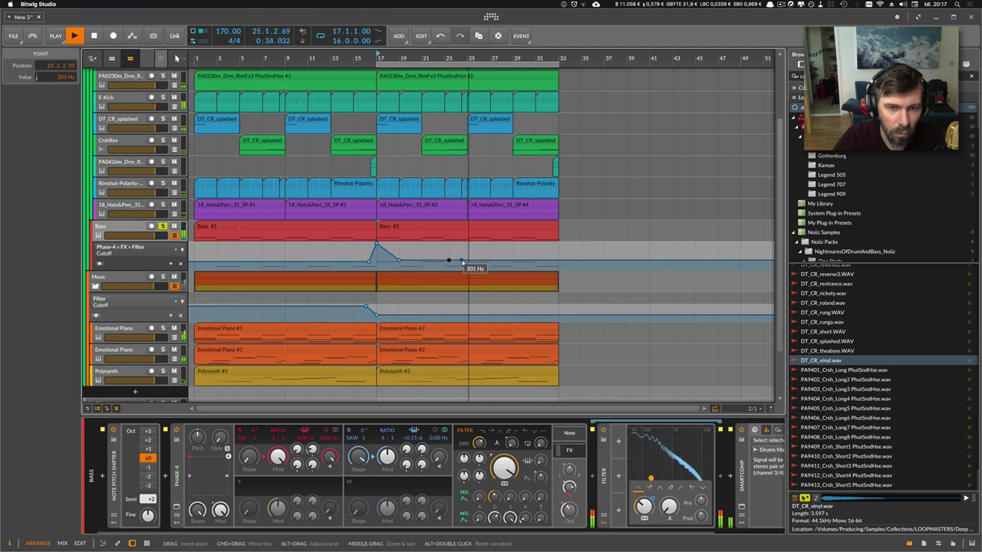
drag(467, 263, 466, 244)
click(467, 263)
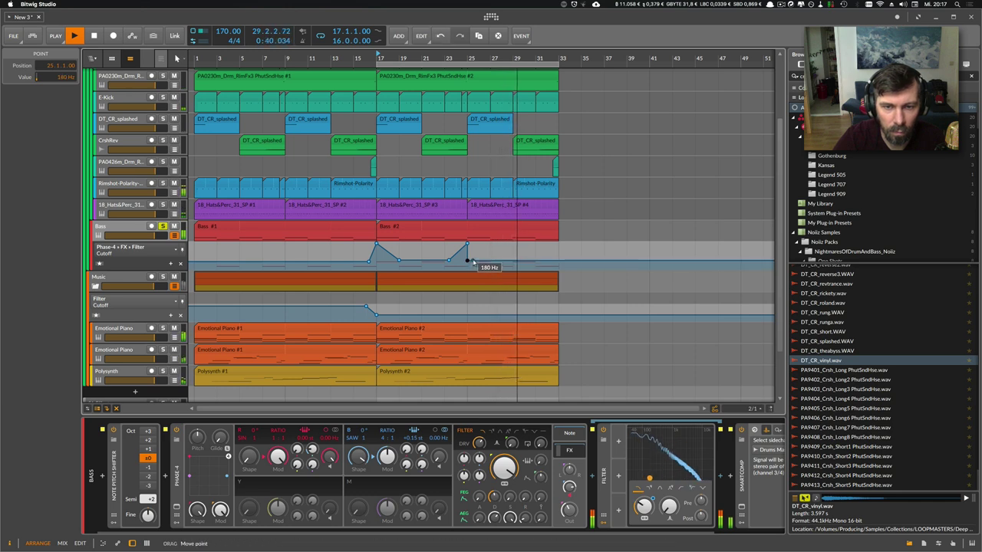
click(511, 263)
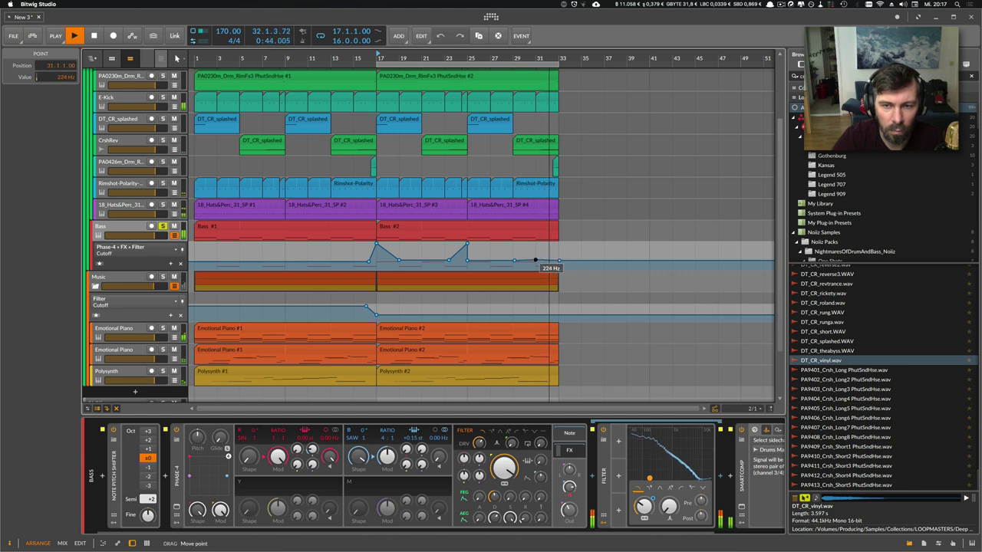
drag(536, 262, 558, 247)
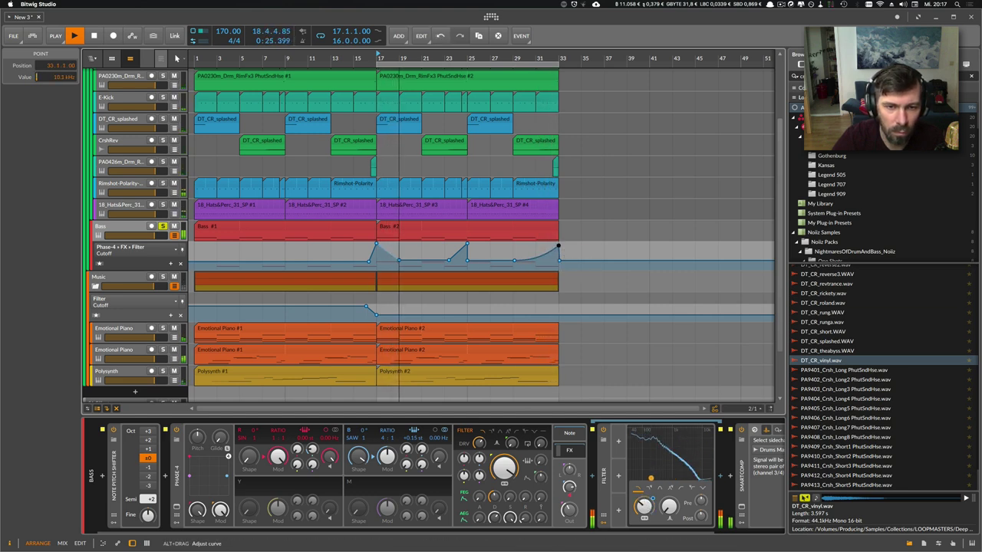
- Add further Bass cutoff automation peaks at bar 21 (about 3.28 kHz) and bar 29 (about 4.94 kHz), each rising from a low point
click(421, 246)
double_click(421, 247)
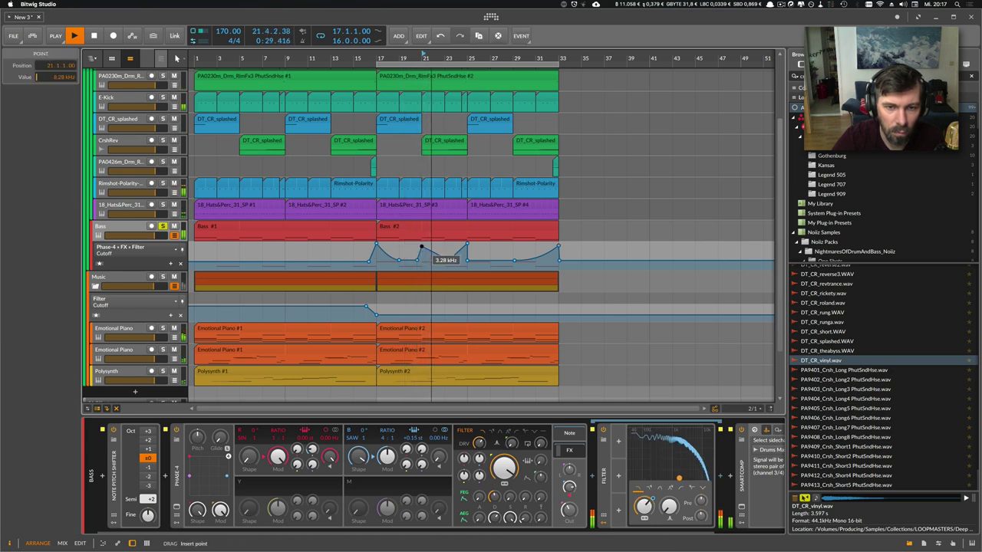
drag(422, 256, 410, 260)
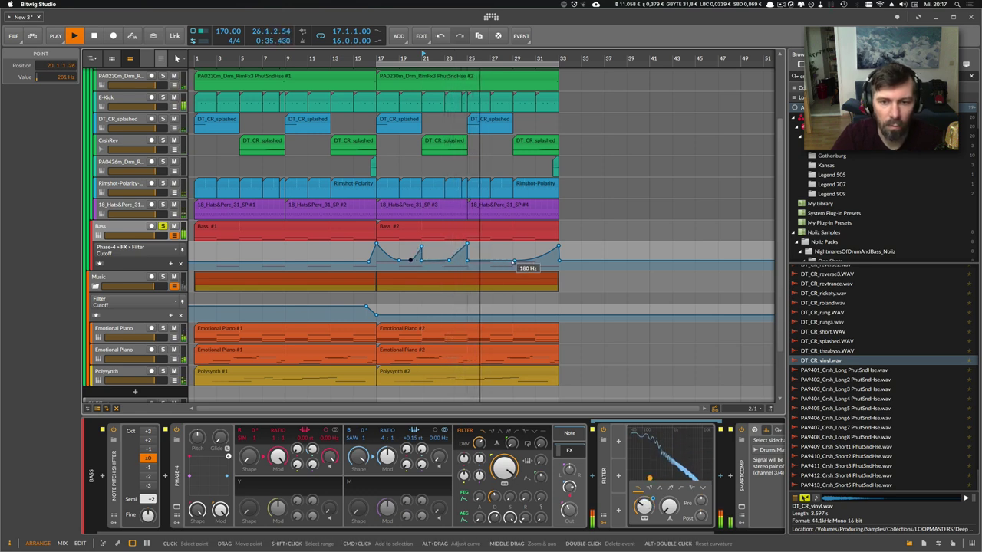
drag(513, 261, 513, 250)
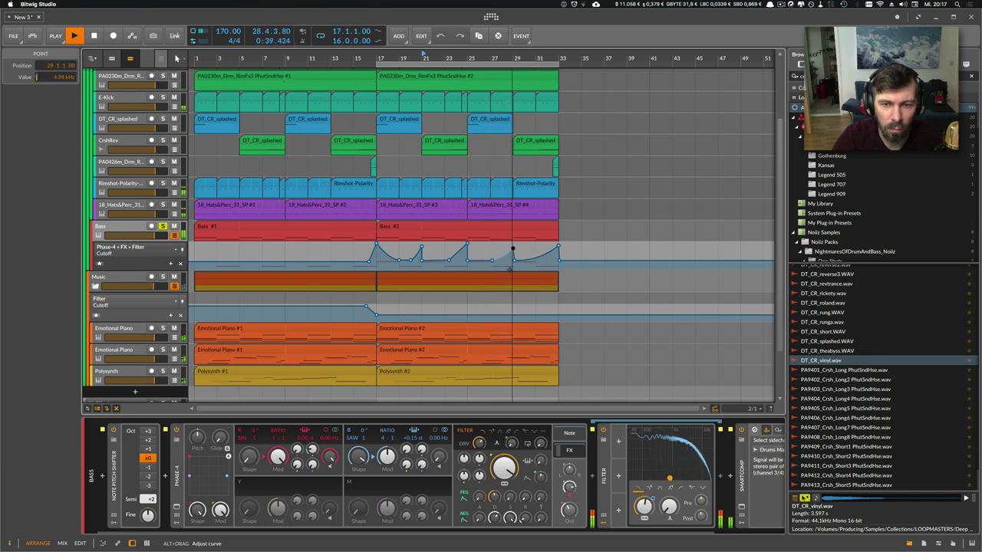
- Set Phase-4 oscillator B's pitch to +0.29 st and lower the Music group's filter cutoff automation point at bar 17 to 99.0 Hz
drag(413, 437, 412, 432)
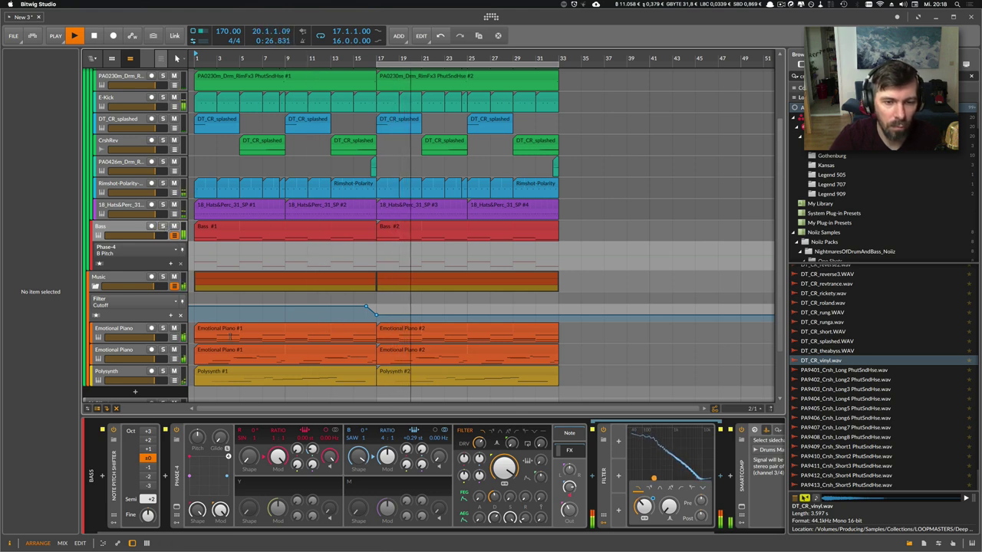
click(132, 328)
click(130, 278)
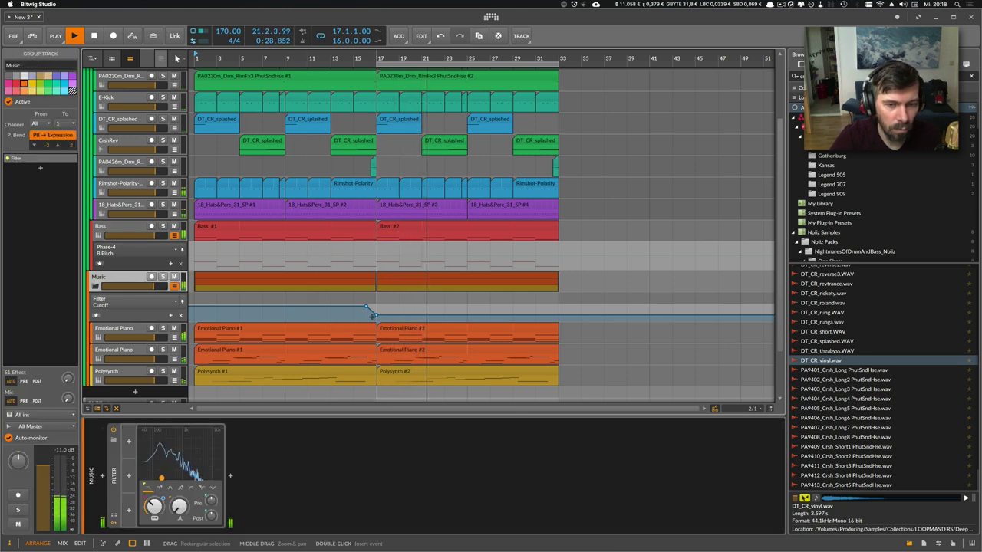
click(376, 315)
drag(375, 314, 376, 319)
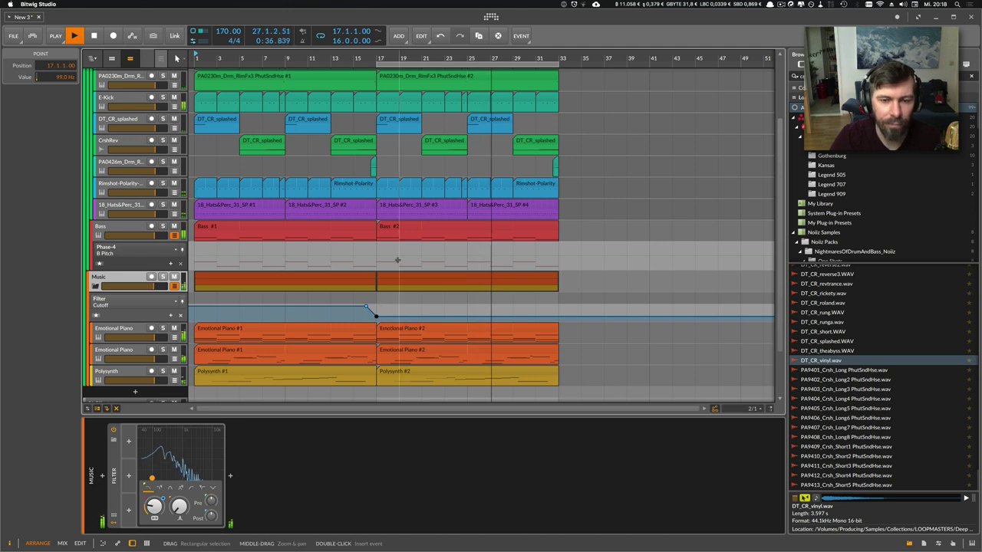
- Bring back the Bass FX filter cutoff lane, raise its low points slightly, and move the bar 19 point to about bar 18
click(138, 234)
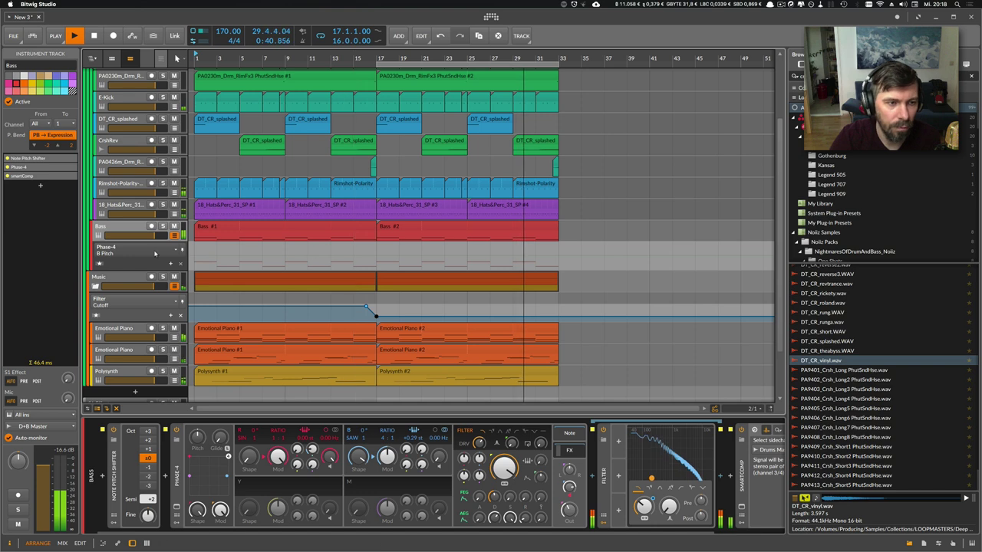
click(155, 253)
click(137, 266)
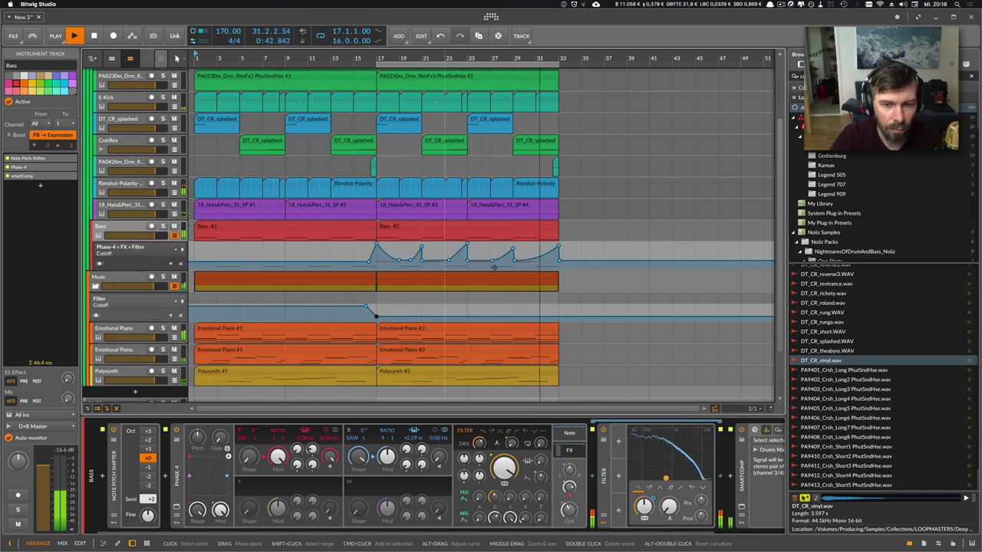
click(400, 260)
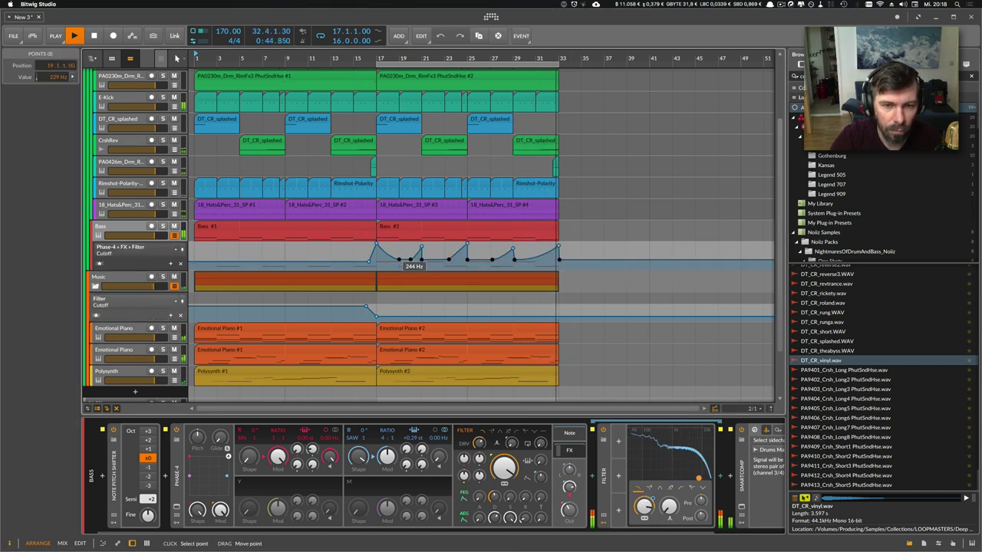
drag(399, 258, 387, 259)
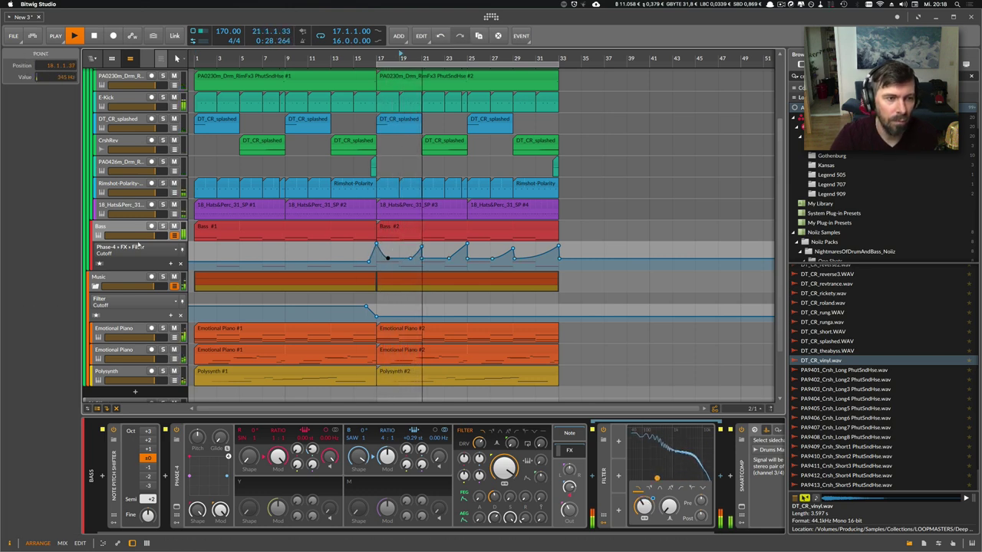
- Insert Multiband FX-2 after the filter in the Bass Phase-4's FX chain and set its split frequency to 300 Hz
click(138, 244)
click(572, 451)
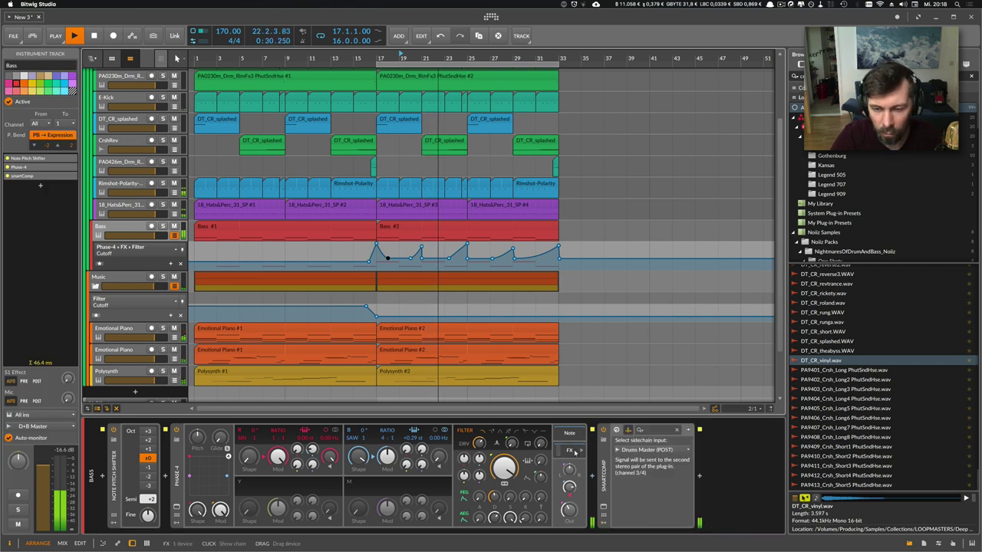
click(574, 453)
click(719, 477)
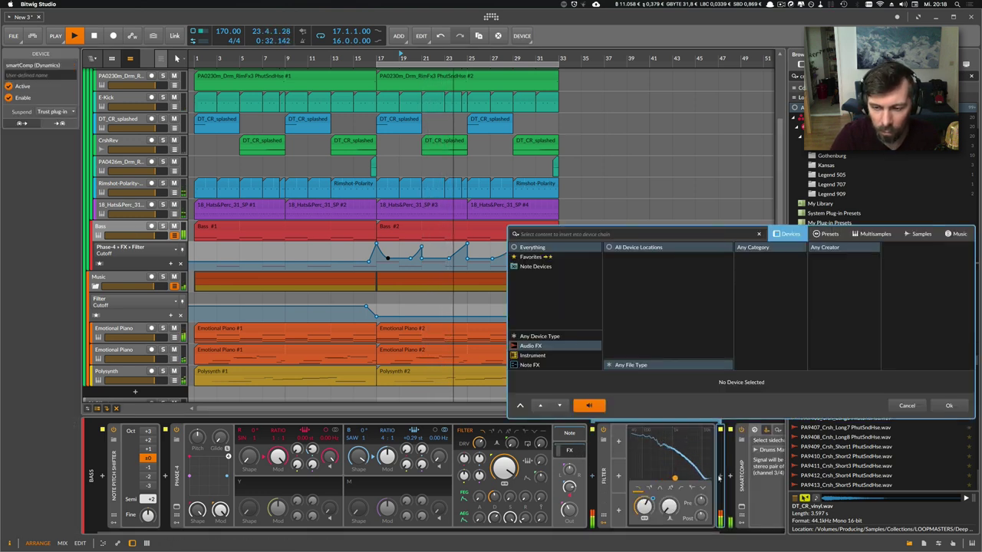
text(fx-)
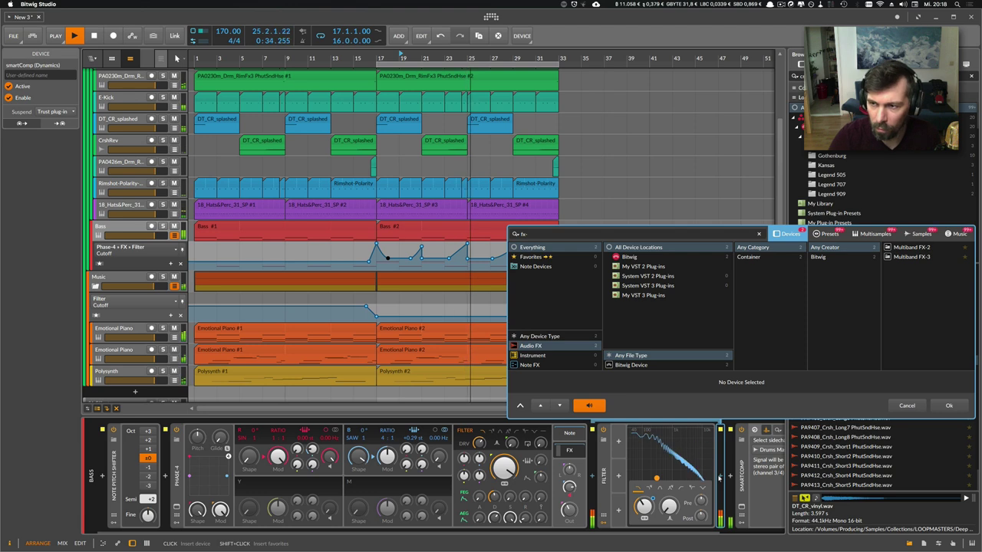
key(Return)
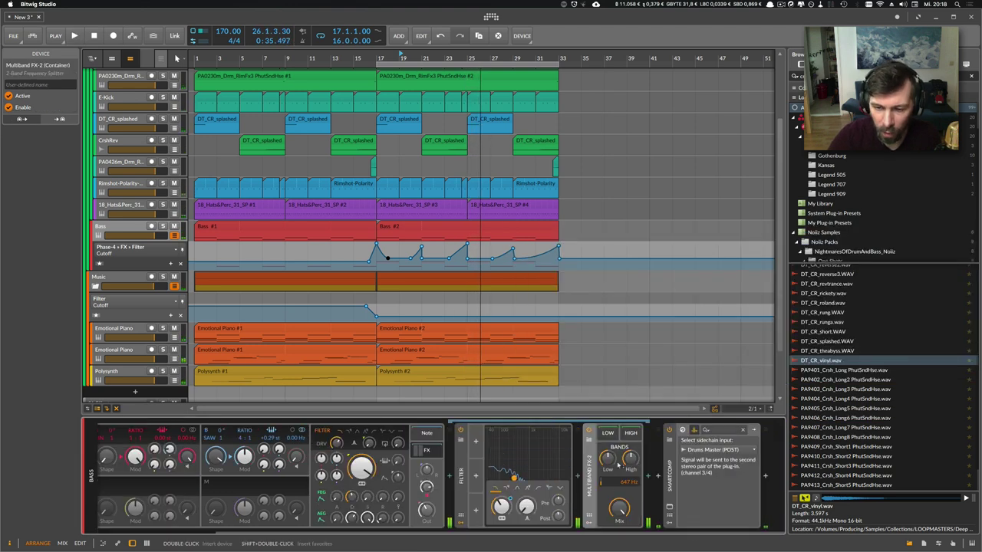
super+click(627, 481)
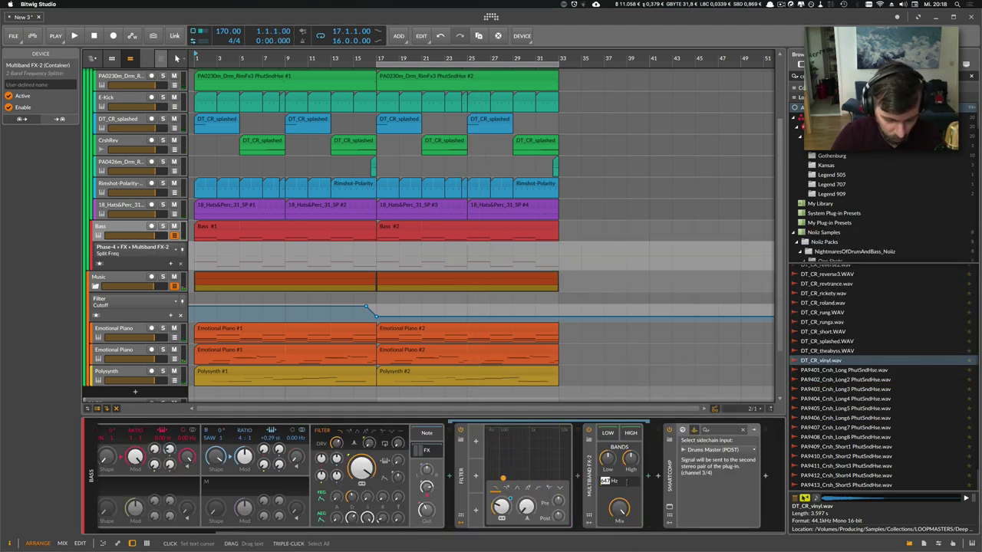
key(Return)
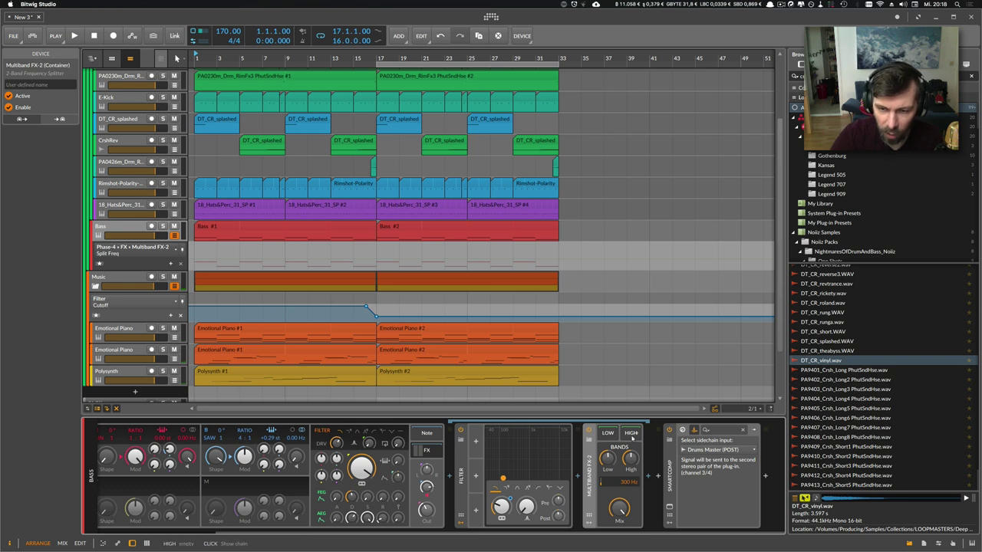
- Add an EQ-2 to the high band of Multiband FX-2 and set its Lo band to a low-cut type
click(647, 476)
text(eq)
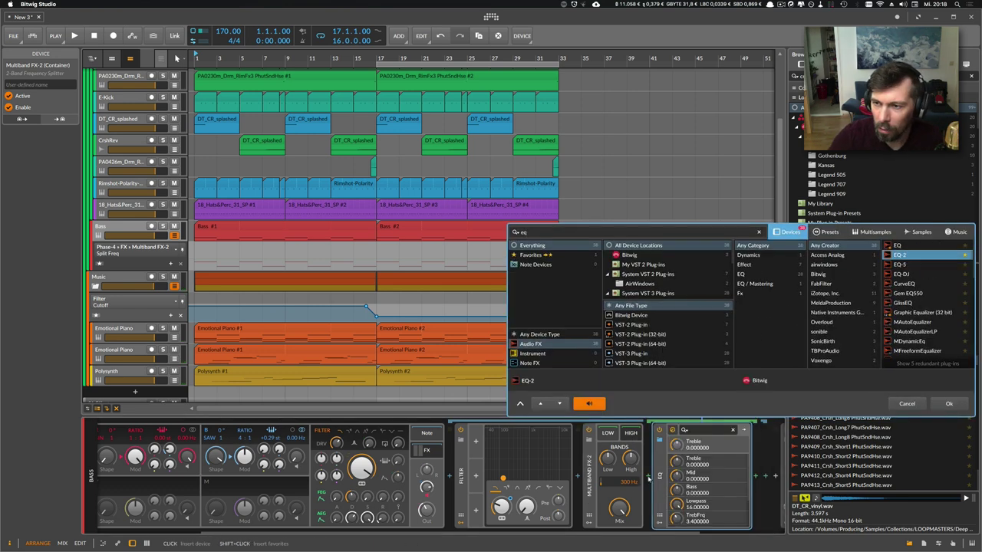
key(Return)
click(691, 494)
click(704, 518)
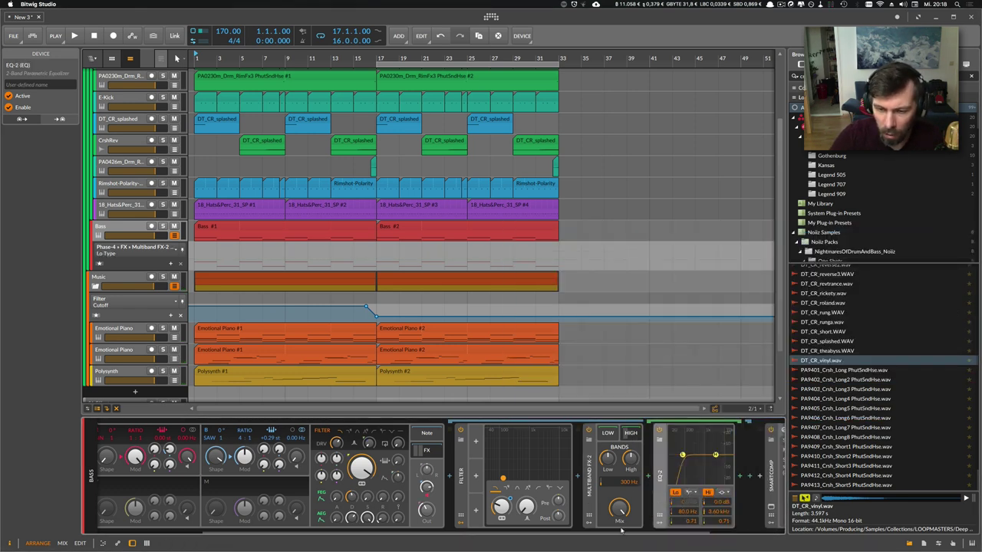
- Set EQ-2's Lo frequency to 700 Hz, and its Hi band to +5.0 dB gain with a Q of about 0.27
scroll(704, 519, right, 3)
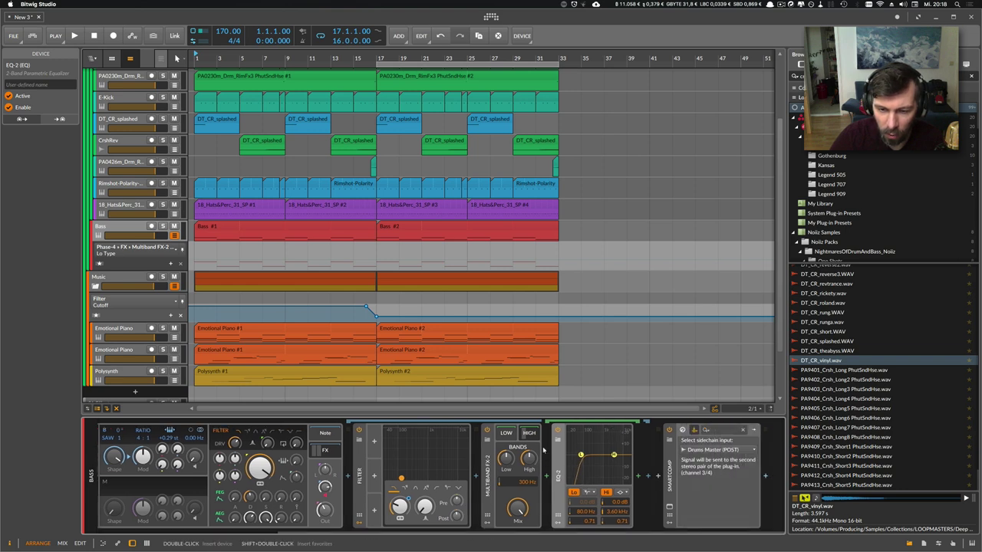
super+click(580, 511)
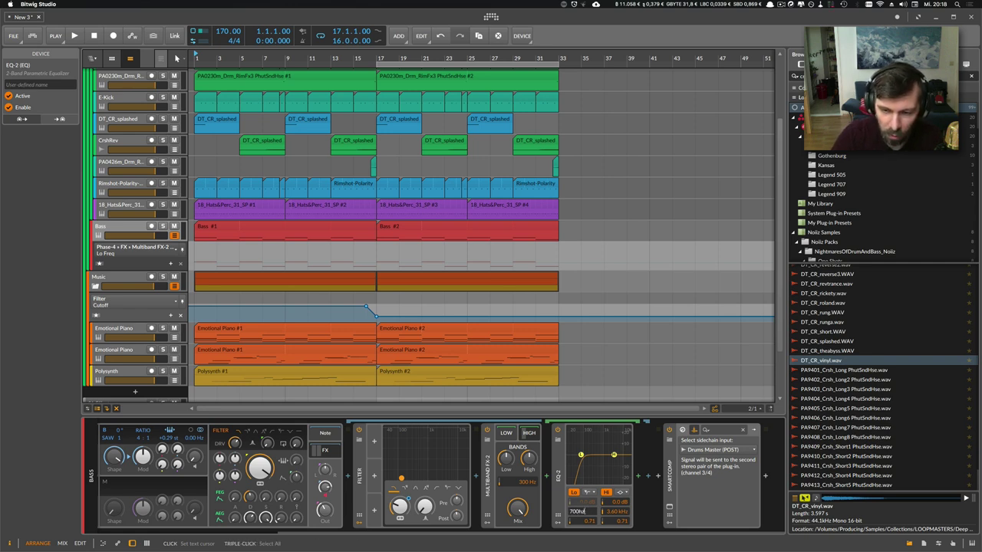
key(Return)
key(space)
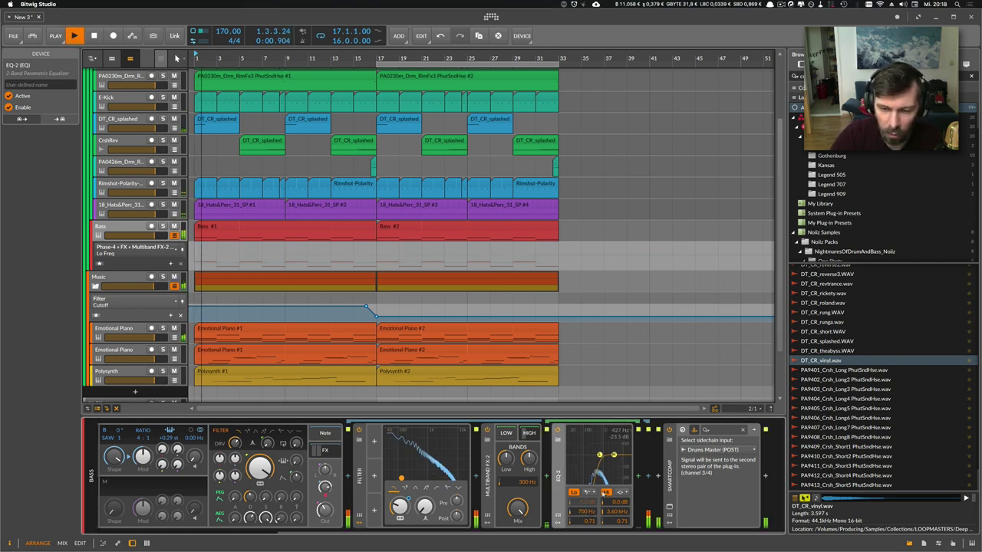
drag(618, 502, 618, 483)
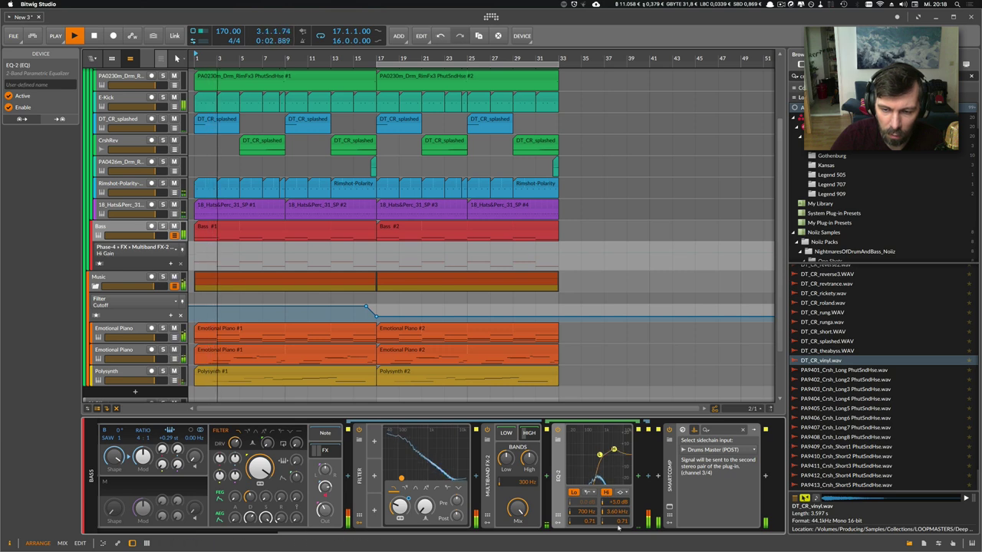
drag(618, 521, 618, 537)
- Insert the SoftClip Amp preset after EQ-2 in the high band and raise its Drive while the song plays
click(638, 477)
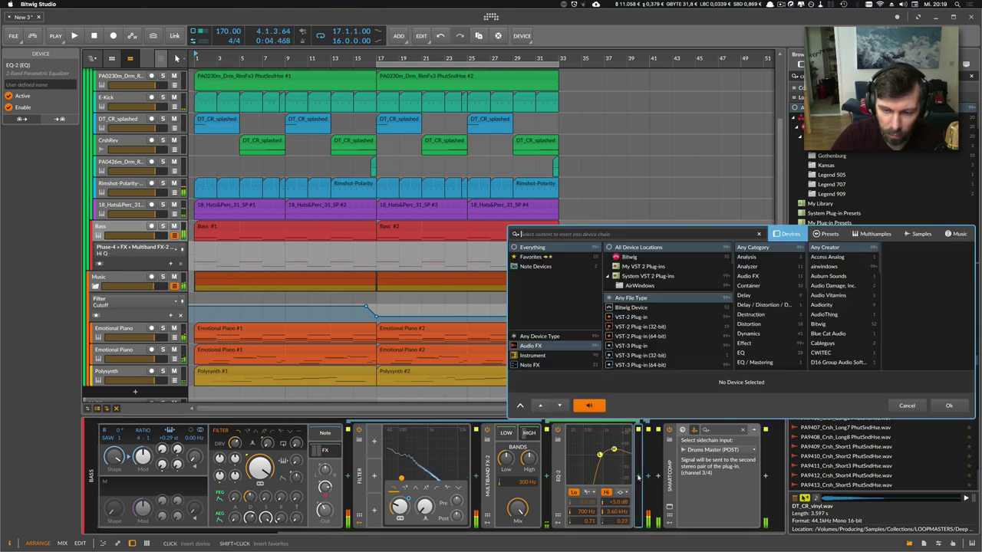
key(Return)
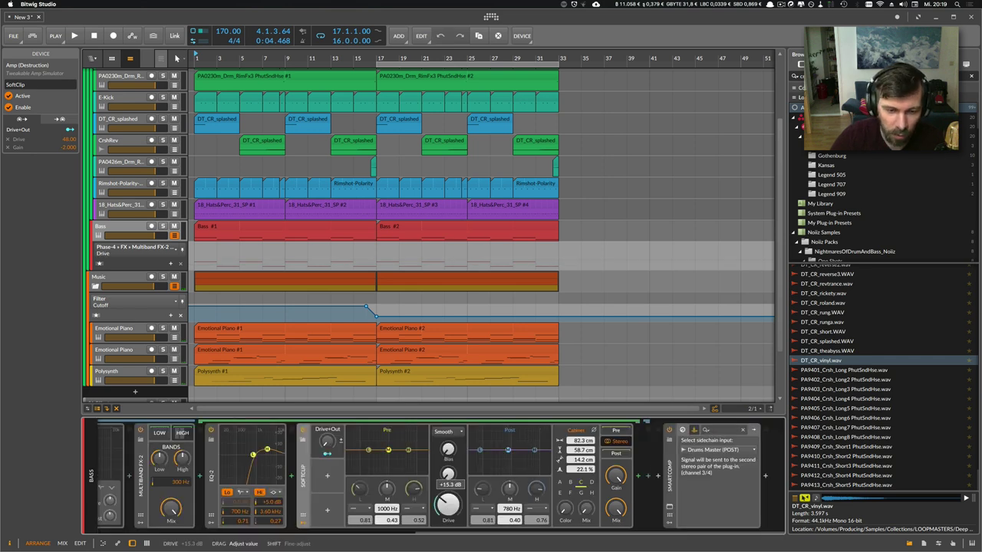
key(space)
drag(449, 506, 449, 499)
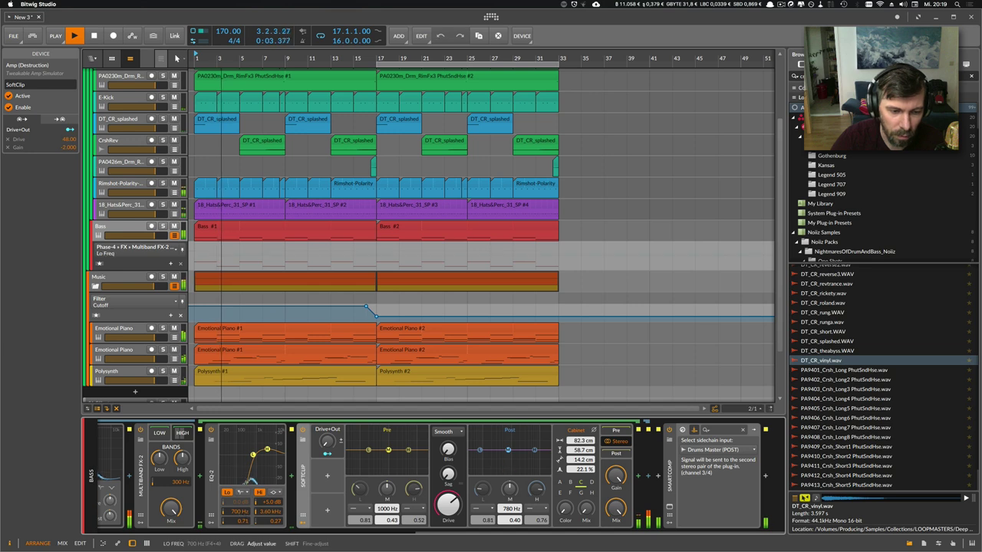
- Lower EQ-2's Lo frequency to 358 Hz and set its Hi band to 0.0 dB at 12.0 kHz
drag(239, 511, 239, 525)
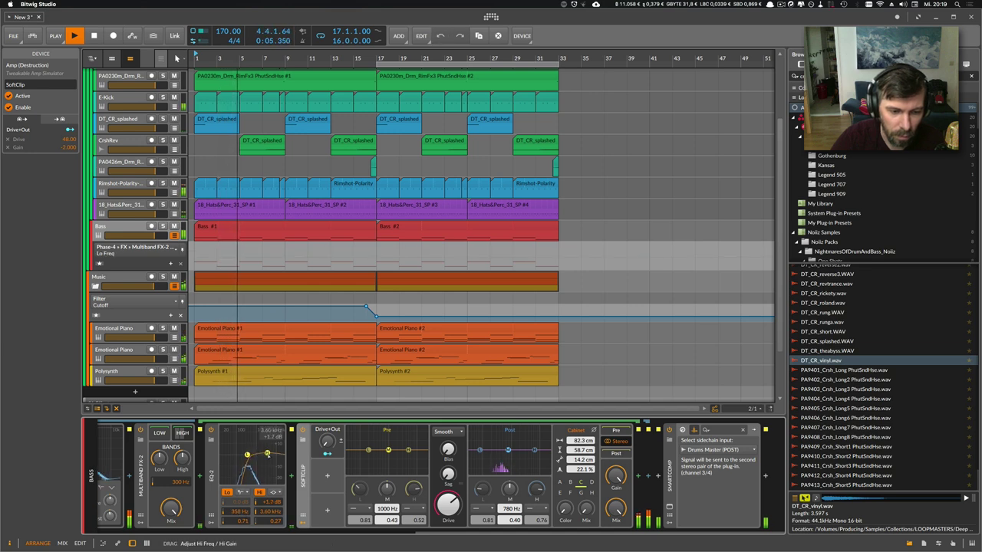
double_click(267, 451)
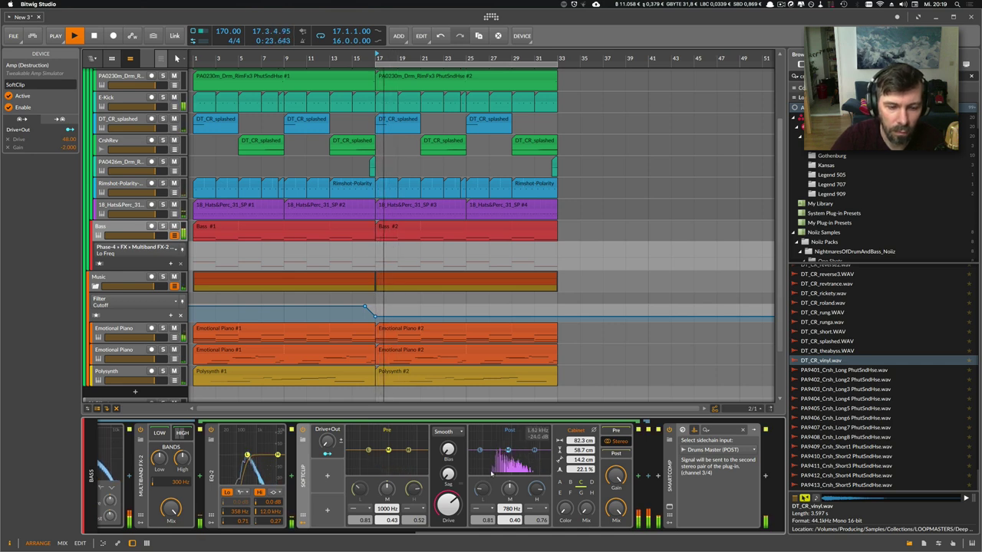
key(space)
key(space)
- Lower the SoftClip amp's Drive to about +20.7 dB, listening from bar 17, and stop playback
scroll(330, 514, left, 4)
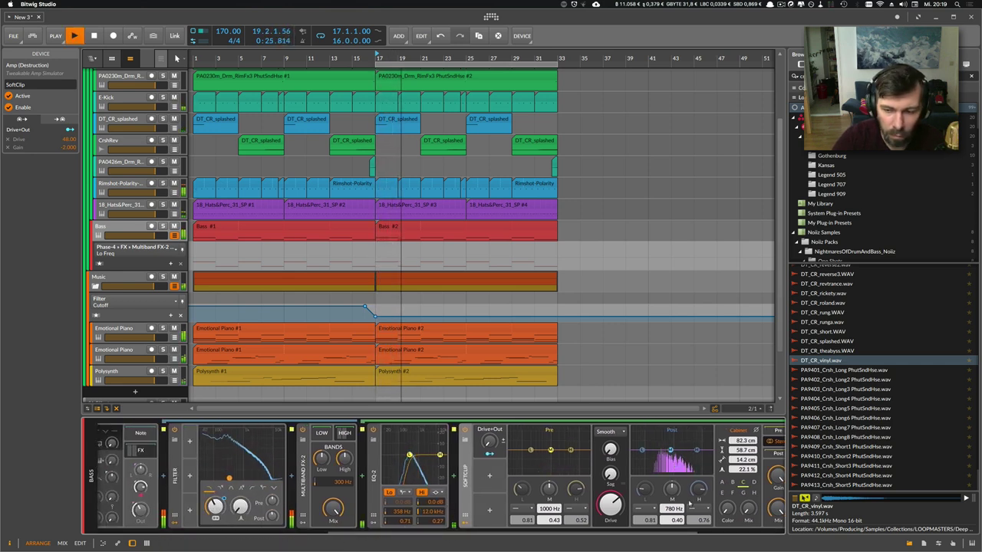
drag(610, 504, 610, 541)
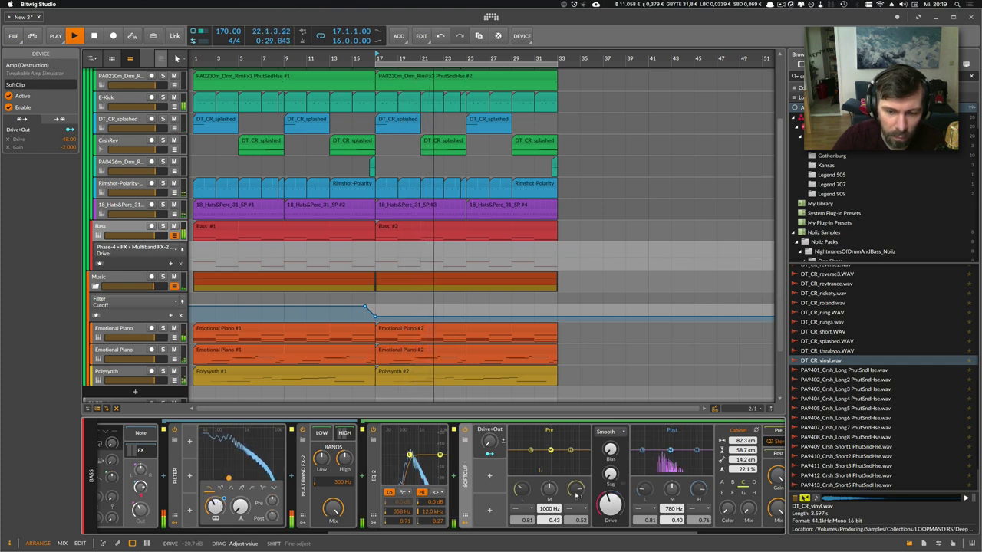
drag(453, 532, 491, 531)
key(space)
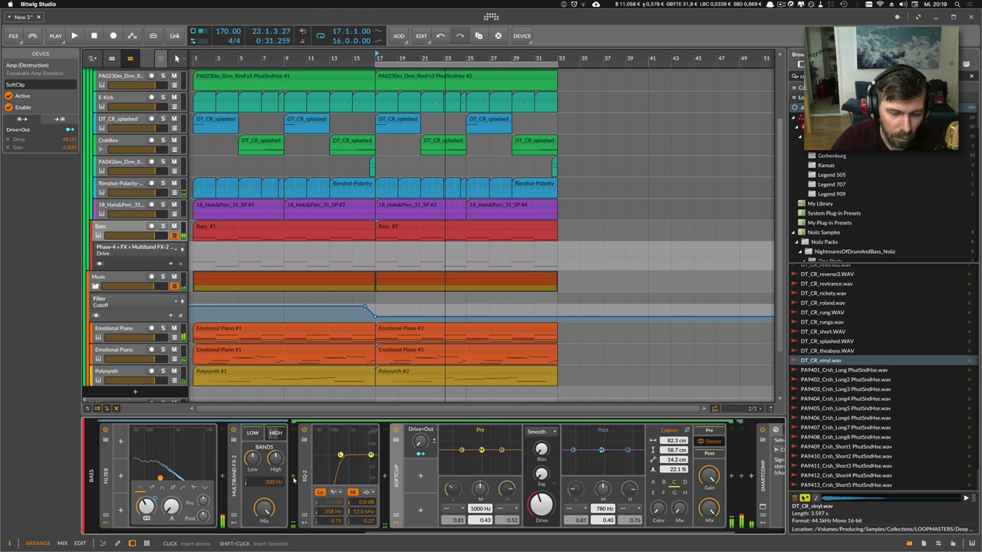
- Insert Blur before EQ-2 in the high band, with left times of 5.22 ms and 2.76 ms and Mix at about 35%
click(292, 478)
text(blur)
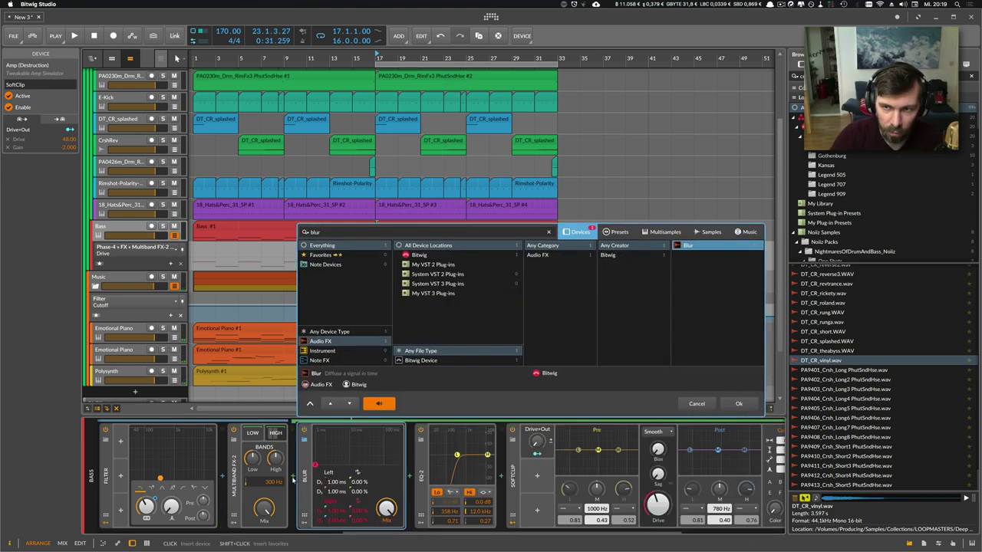
key(Return)
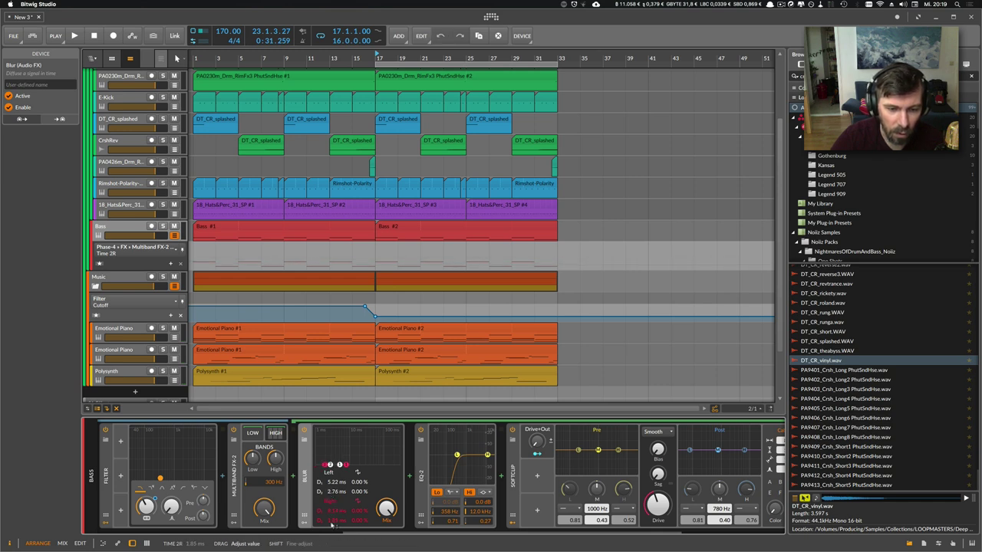
drag(386, 509, 386, 546)
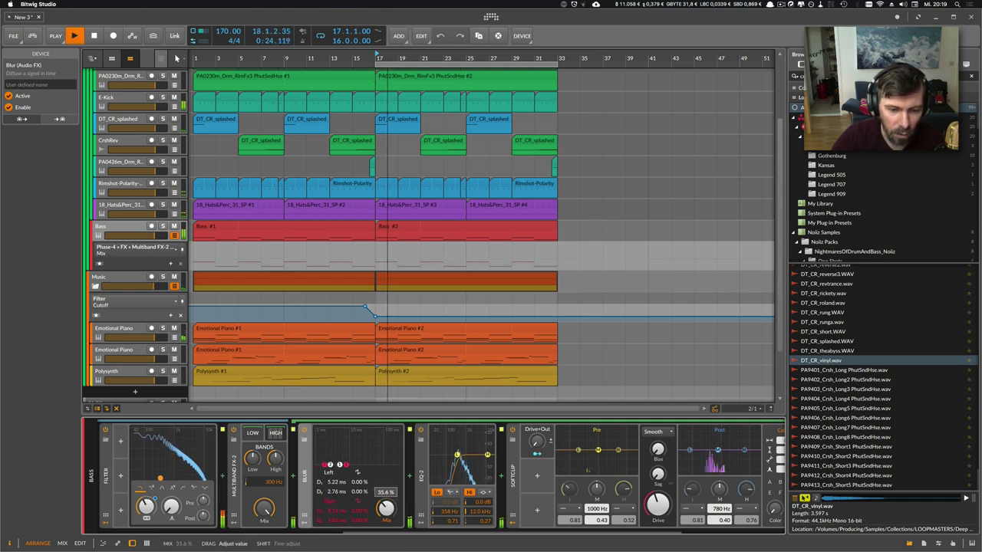
drag(387, 509, 387, 510)
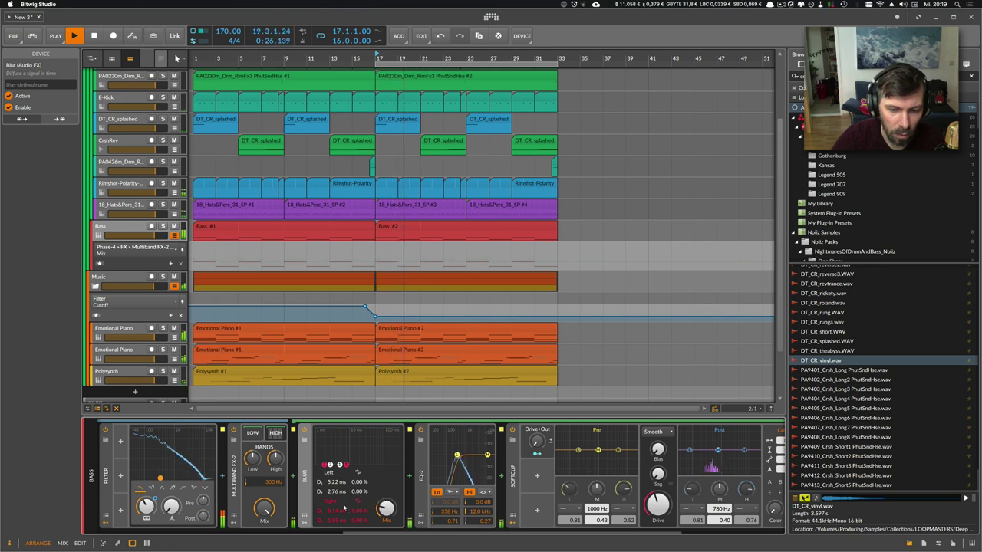
- Lengthen Blur's delay times, setting the left ones to 17.5 ms and 5.22 ms, and fine-tune the right times and Mix
drag(338, 492, 337, 483)
drag(337, 492, 338, 468)
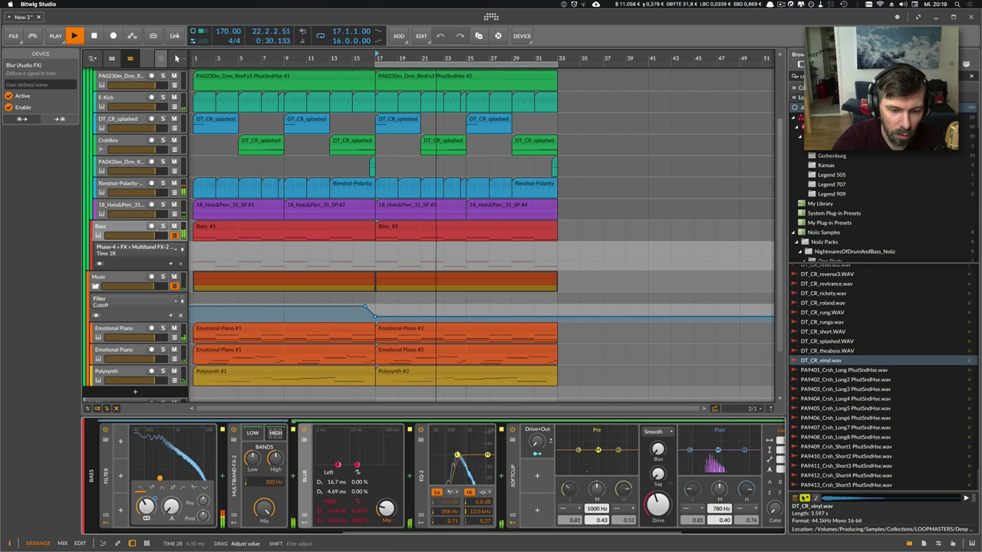
drag(334, 495, 335, 493)
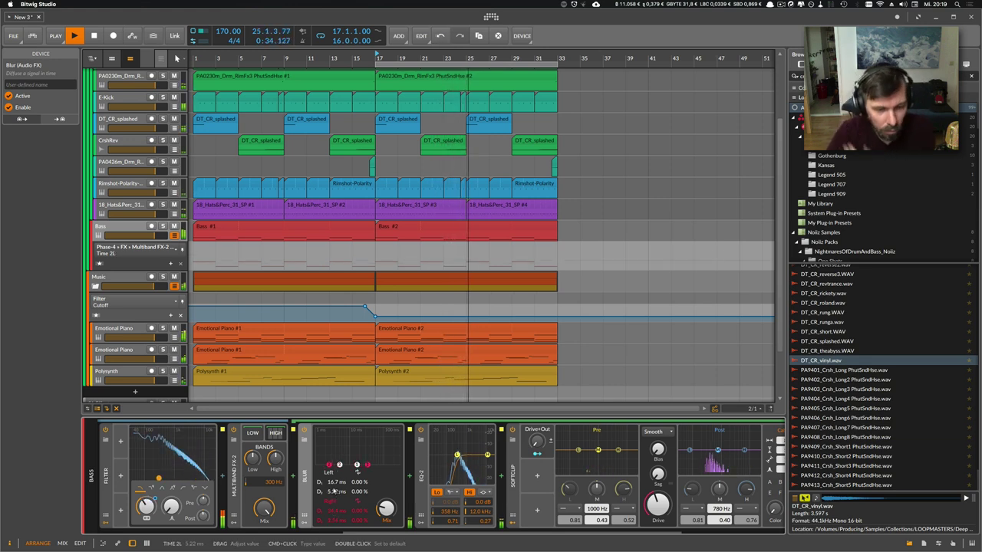
drag(334, 482, 334, 476)
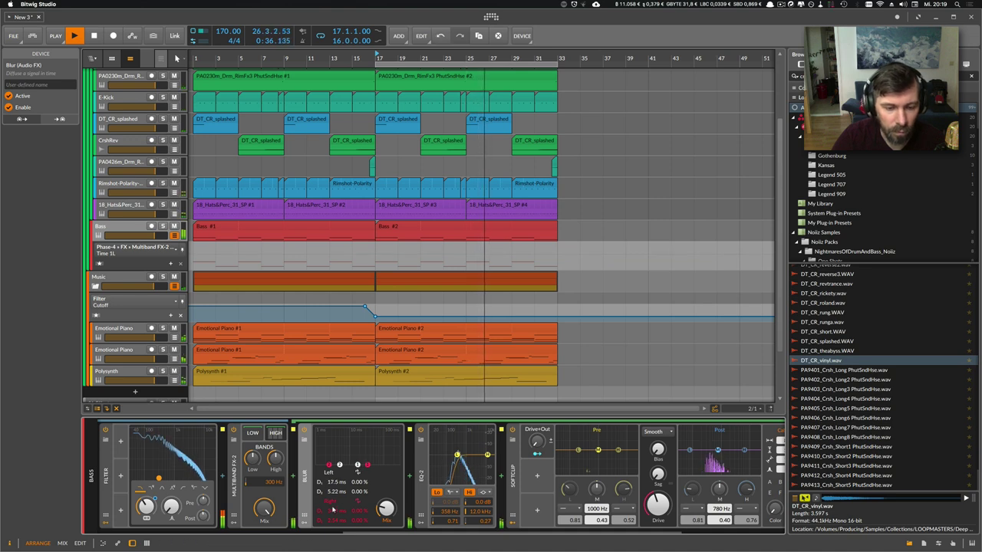
drag(333, 510, 386, 507)
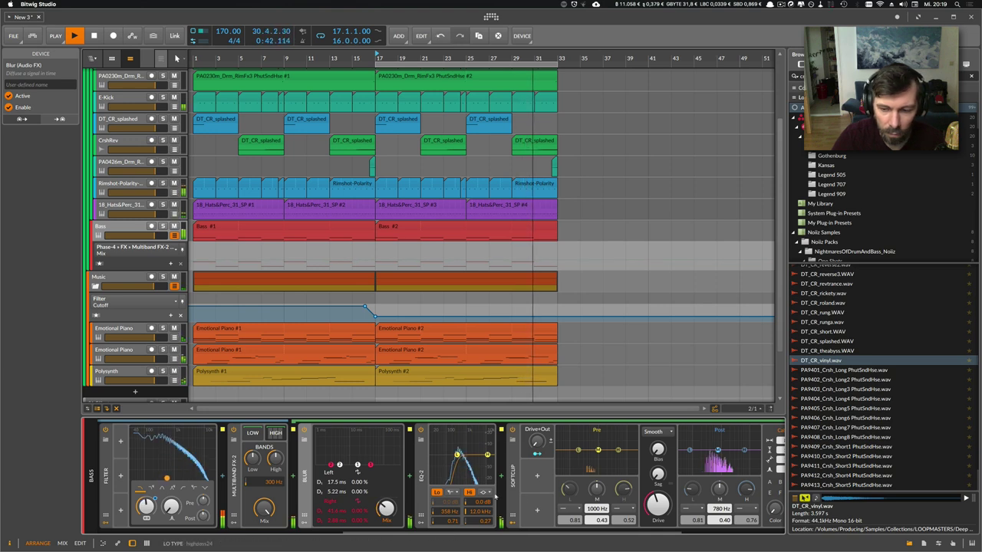
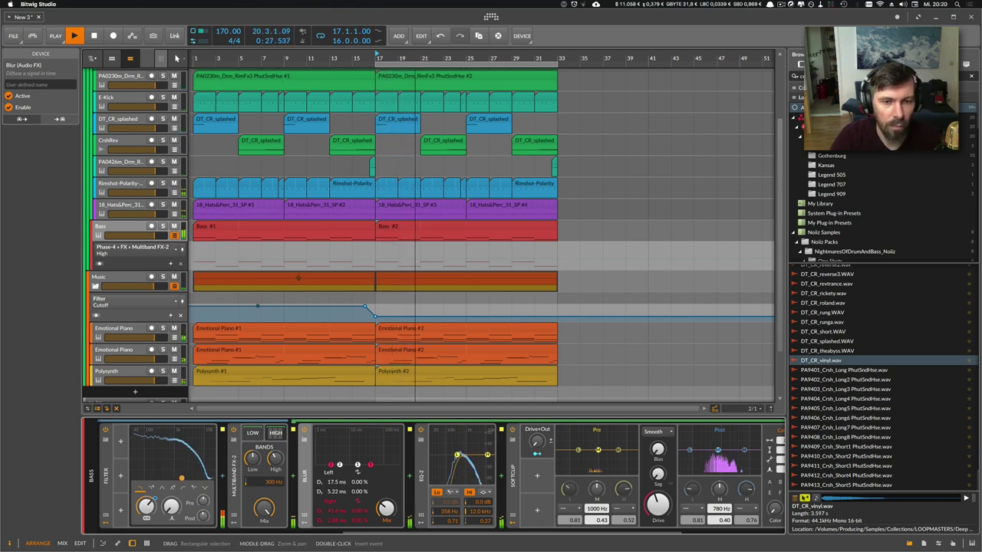
- Search the sample library for "perc" and browse the results for percussion sounds
drag(425, 58, 409, 86)
click(128, 230)
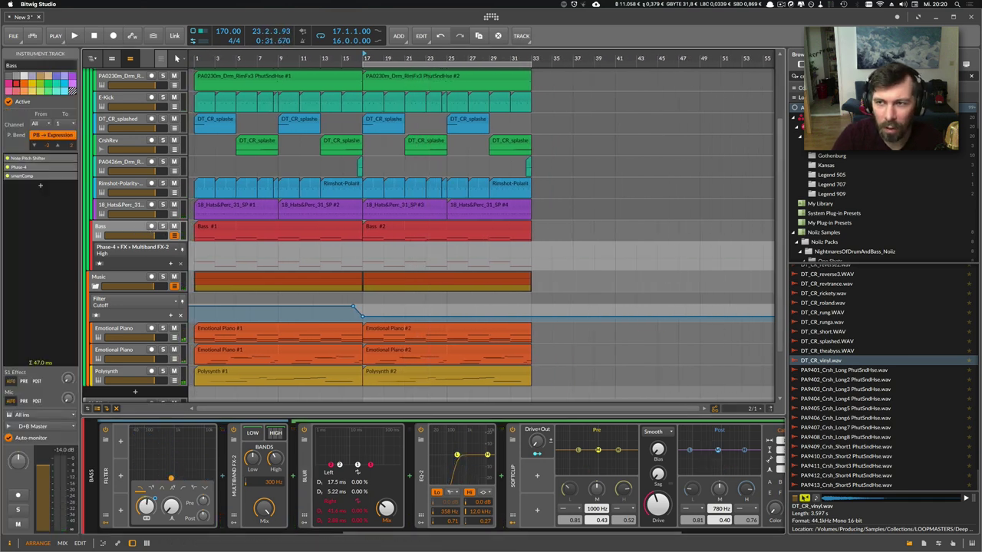
drag(820, 77, 768, 78)
text(perc)
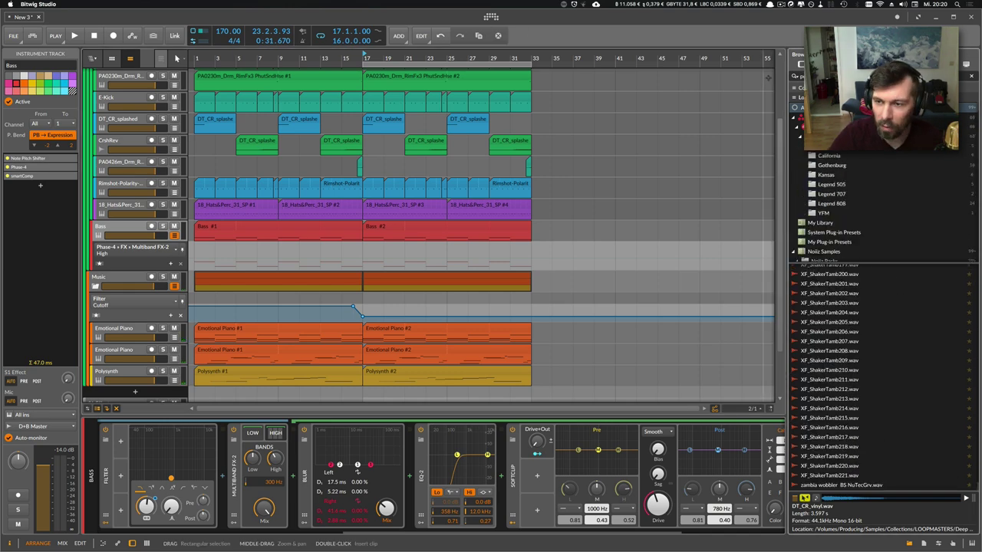
scroll(849, 361, up, 20)
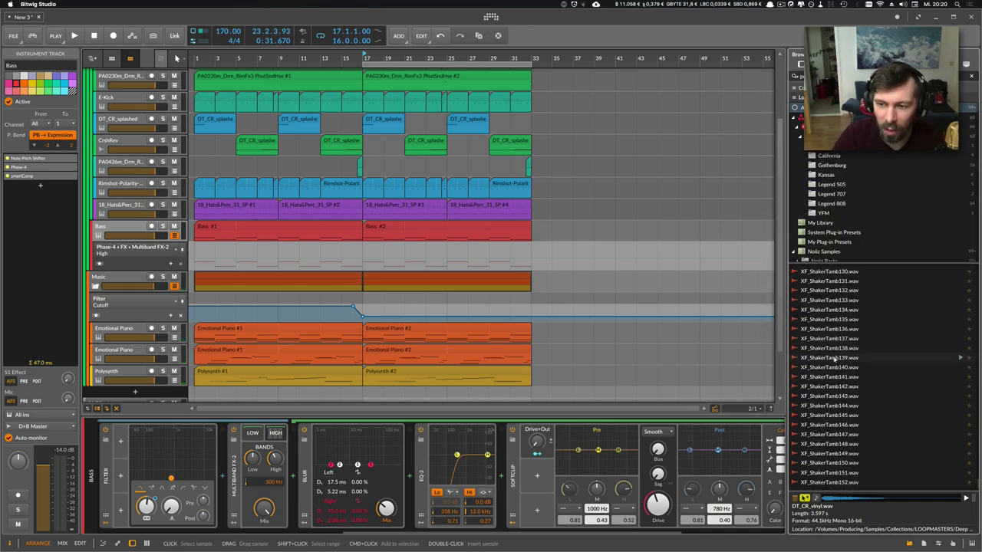
scroll(837, 343, up, 15)
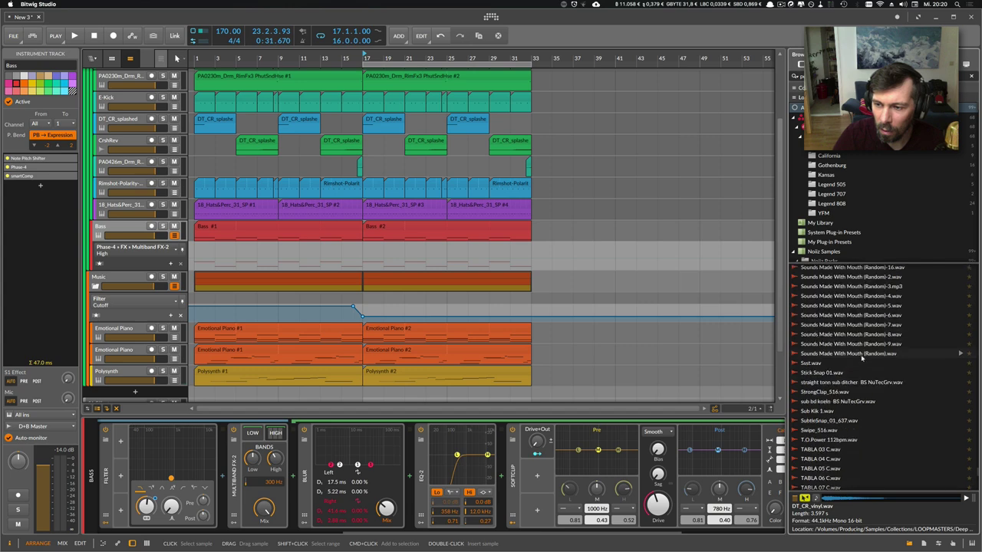
scroll(836, 342, up, 10)
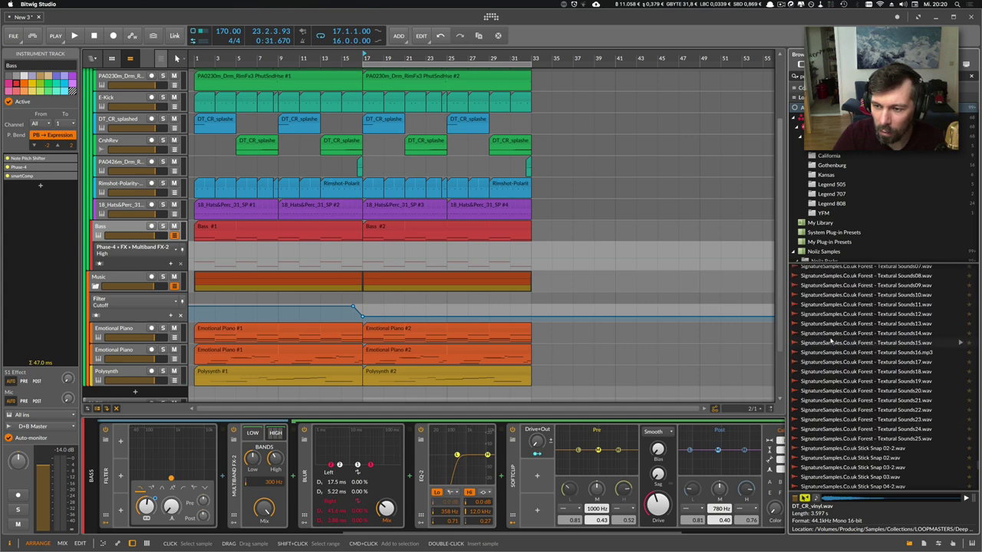
scroll(829, 336, up, 5)
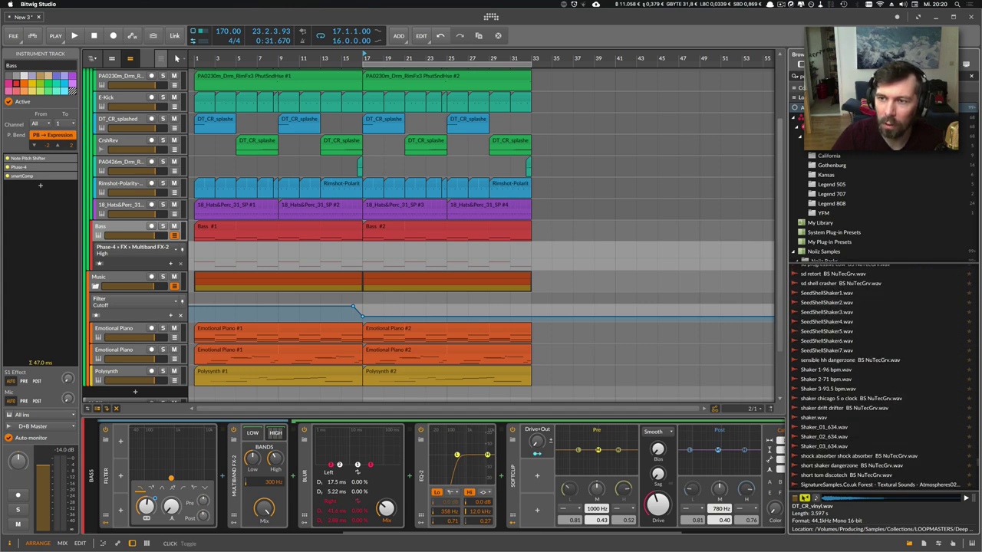
scroll(865, 297, up, 5)
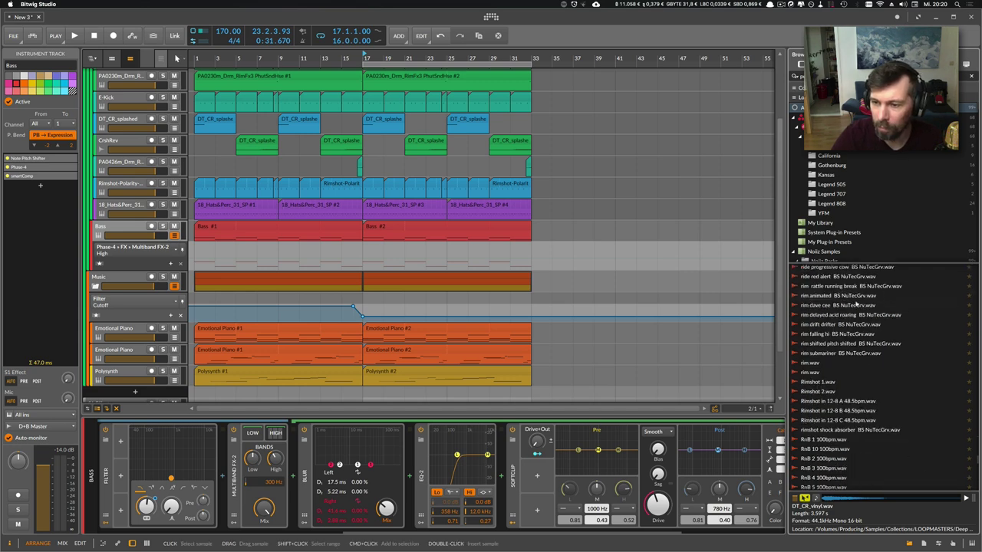
- Audition percussion samples from the results, including pitched reverse steady go, Phonotix Bell 4, Phonotix Bell 2 and PA9022_Cng_Hands-22
click(838, 296)
scroll(835, 306, up, 5)
click(835, 309)
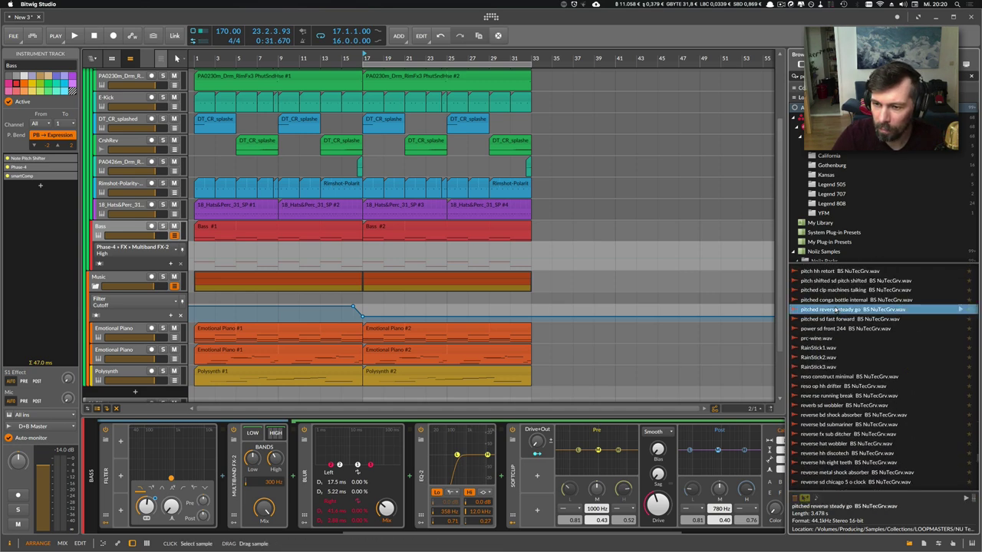
scroll(835, 310, up, 10)
click(835, 309)
scroll(835, 309, up, 5)
scroll(836, 309, up, 3)
click(836, 308)
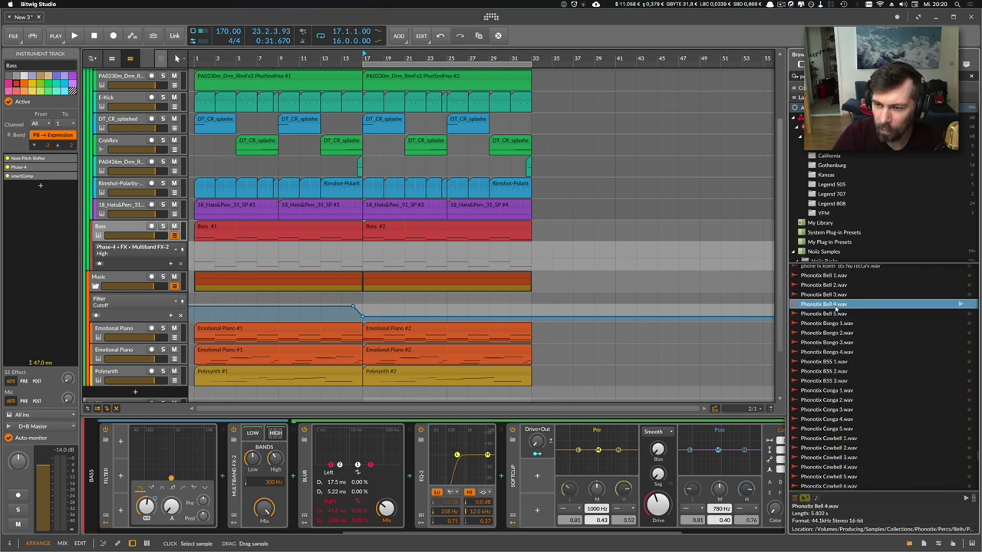
scroll(836, 308, up, 2)
click(836, 308)
scroll(836, 308, up, 8)
scroll(836, 306, up, 5)
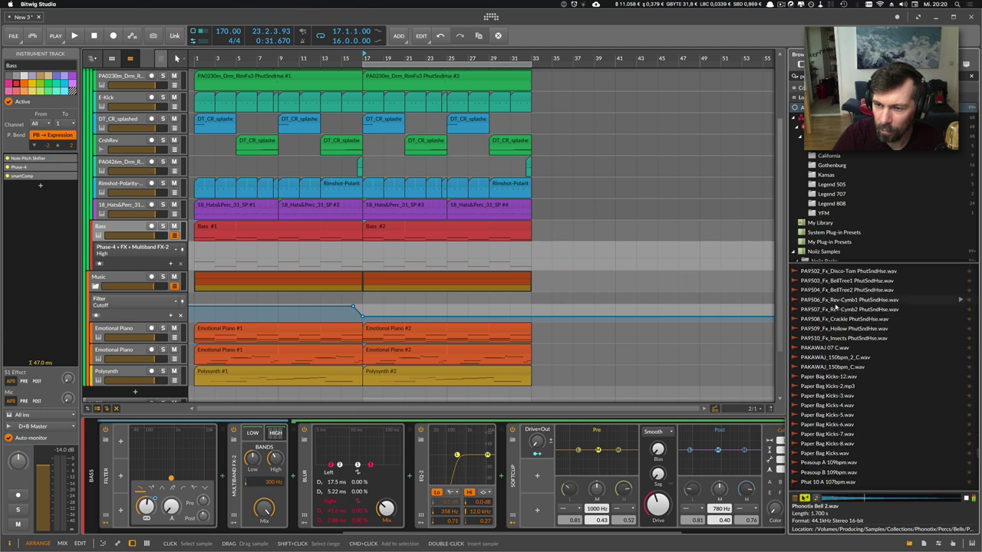
click(836, 307)
scroll(836, 306, up, 3)
scroll(836, 306, up, 2)
click(835, 306)
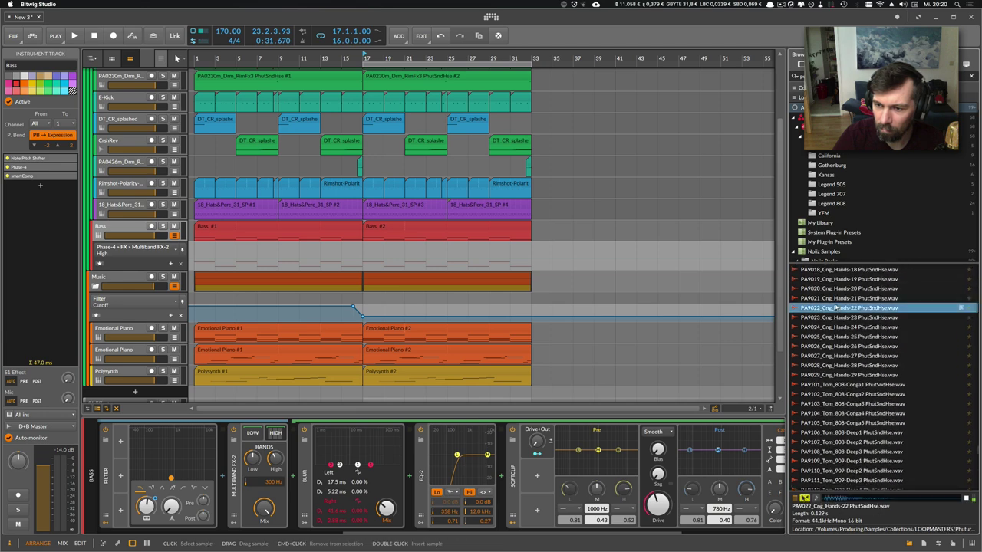
- Compare the conga hand samples around PA9022 to PA9027 and select PA9026_Cng_Hands-26
scroll(838, 305, up, 5)
scroll(854, 338, down, 5)
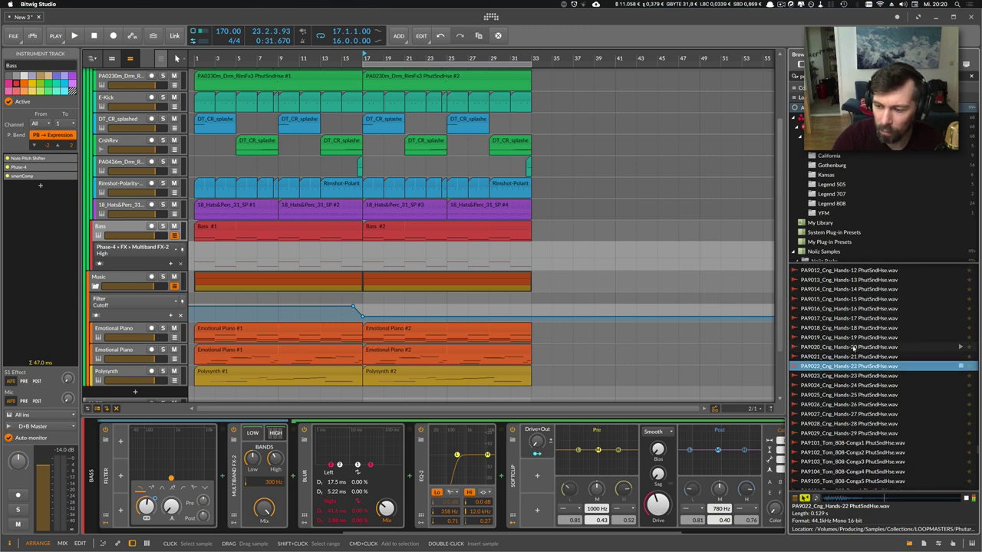
key(Up)
key(Down)
key(Down)
key(Down)
key(Down)
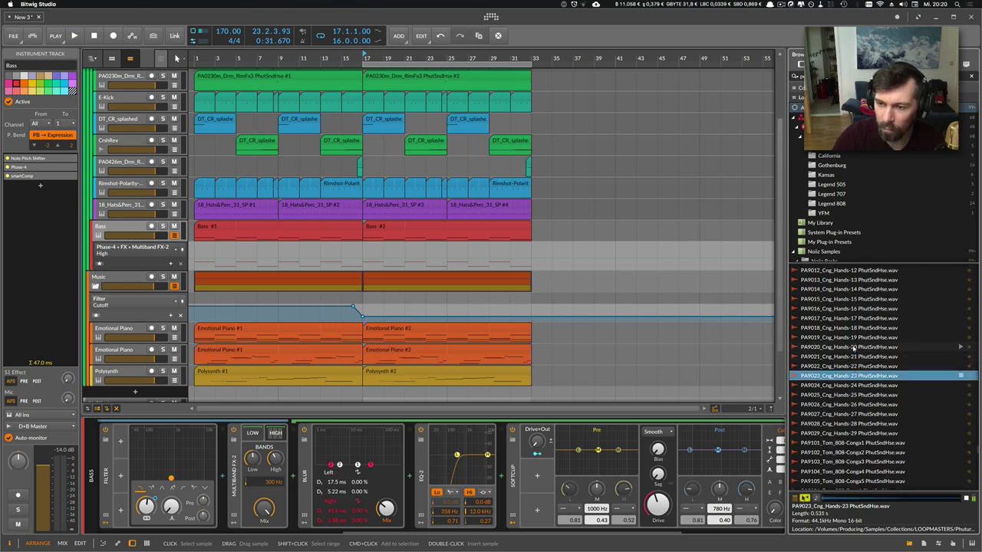
key(Down)
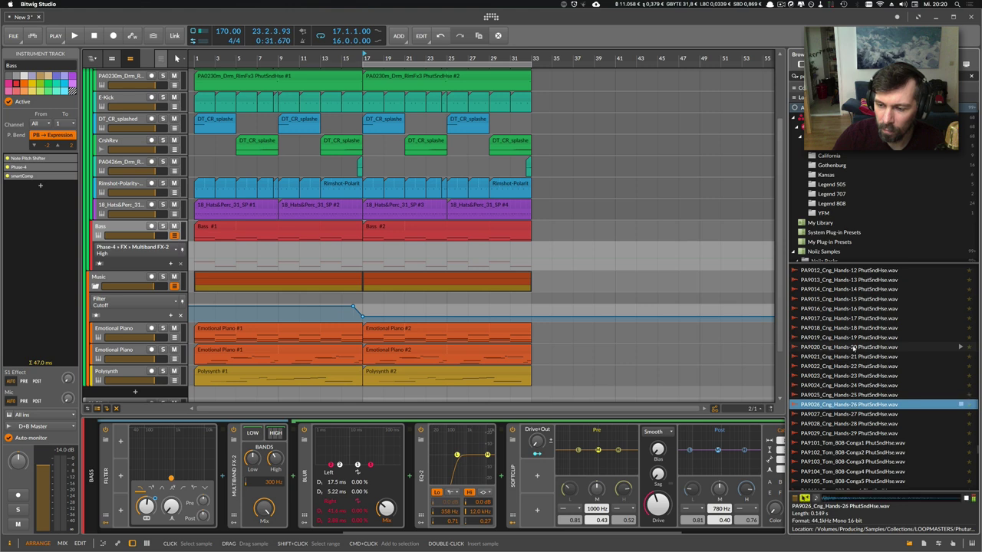
key(Down)
key(Up)
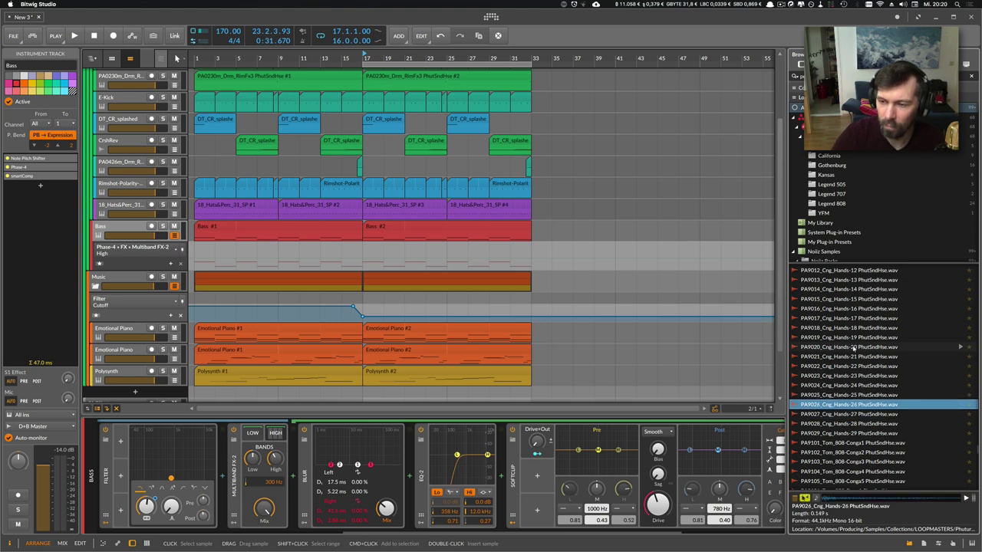
- Add PA9026_Cng_Hands-26 as a new sampler track below Polysynth, create a one-bar clip at bar 19, and set the loop range to it
scroll(490, 306, down, 3)
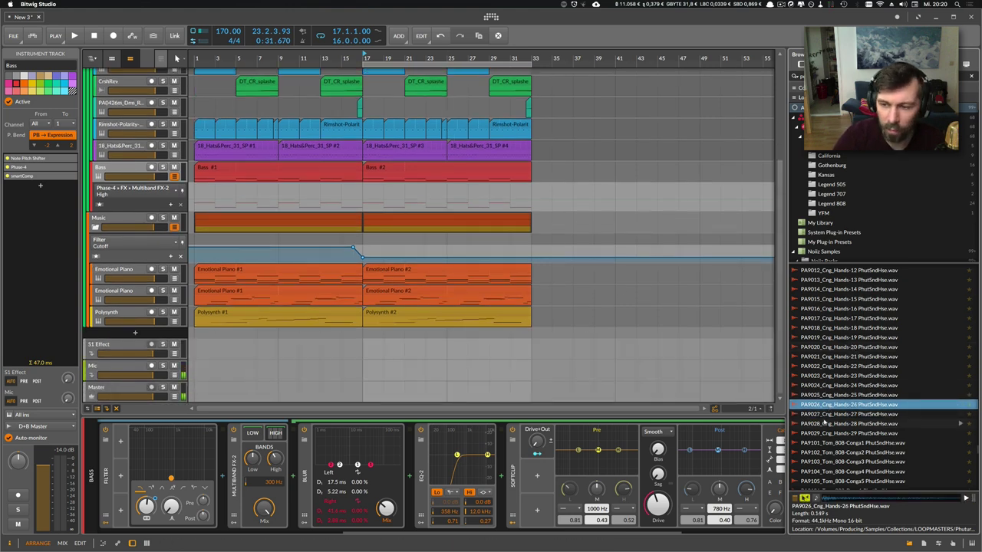
drag(288, 346, 140, 335)
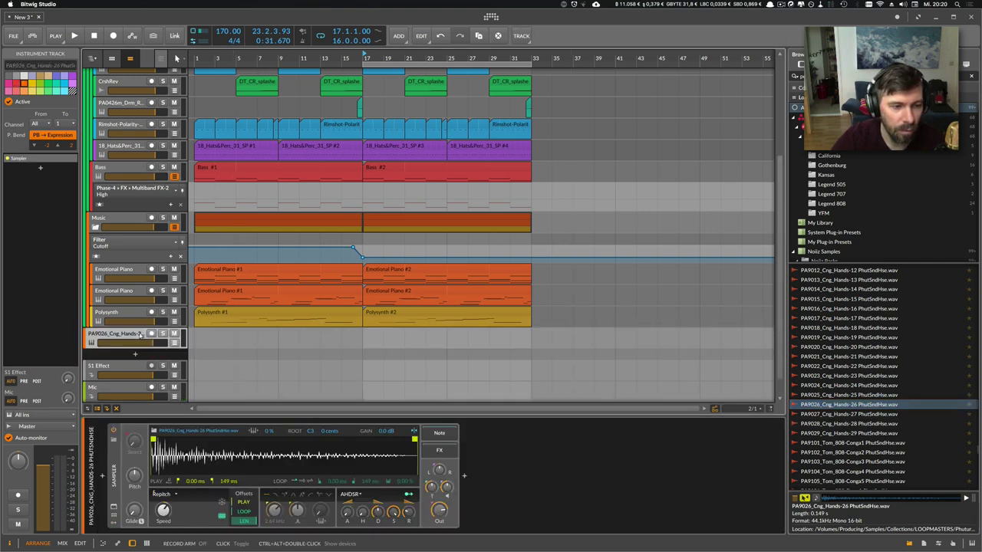
double_click(376, 339)
drag(380, 340, 400, 338)
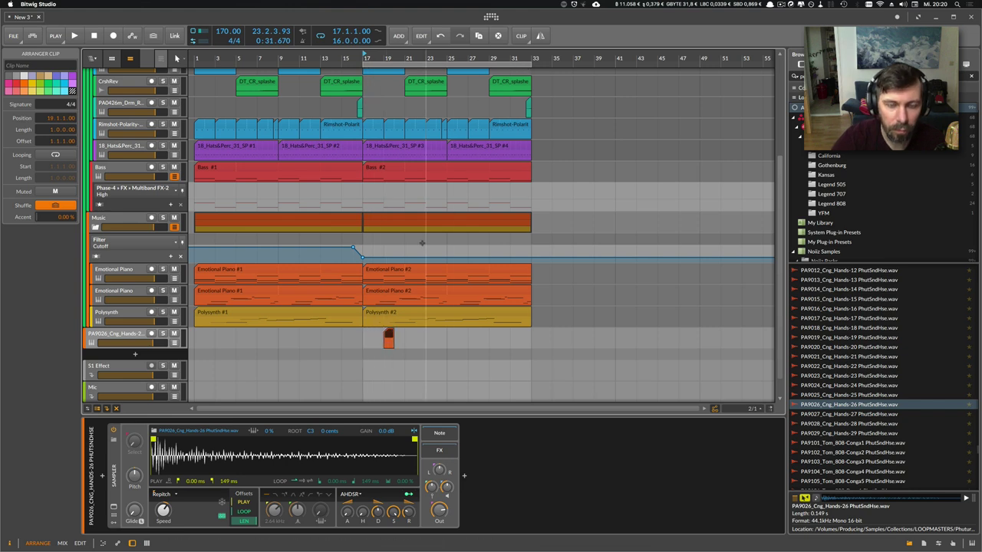
key(super+l)
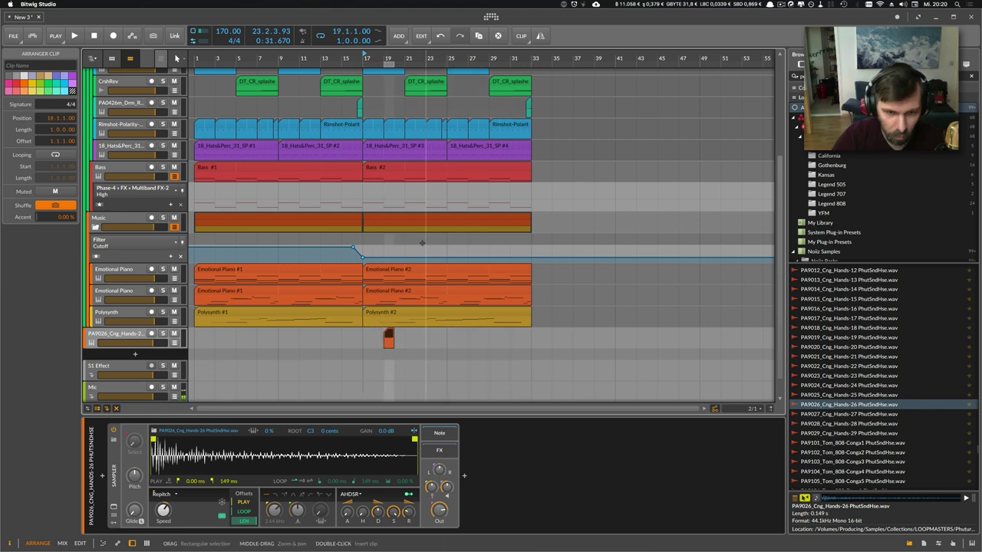
- Add a C2 note starting at 1.1.2.00 in the new conga clip, start looped playback, and enlarge the note editor
double_click(389, 338)
double_click(201, 419)
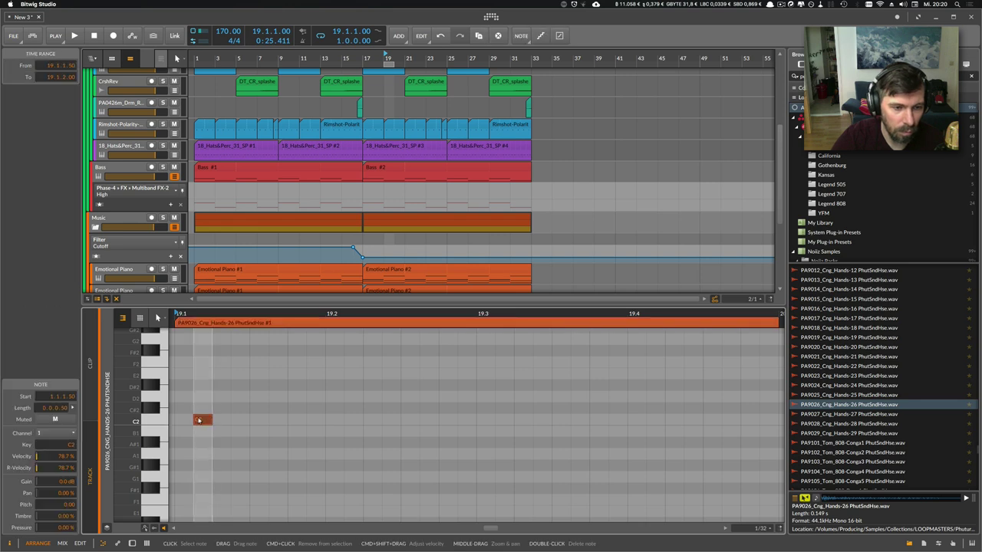
drag(201, 419, 221, 419)
key(space)
scroll(322, 284, down, 5)
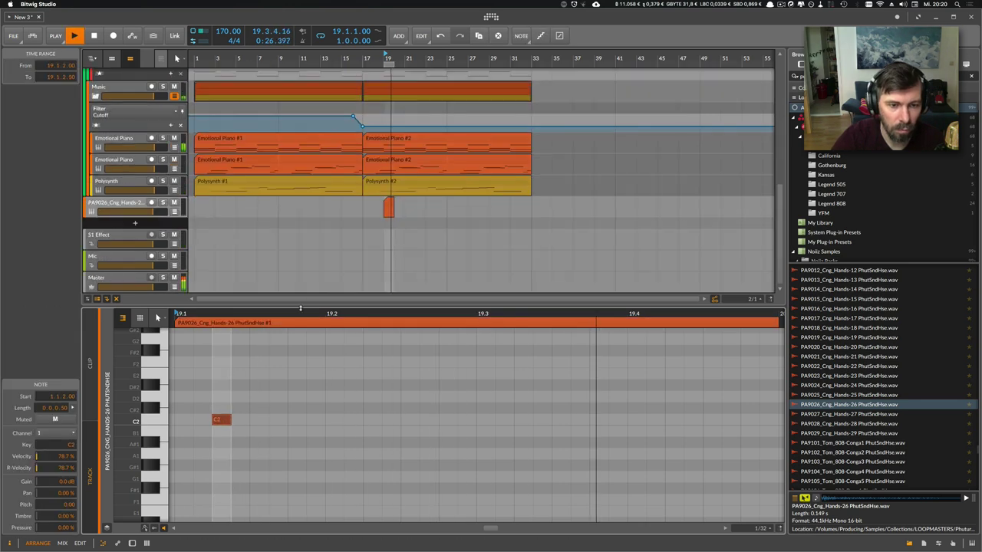
drag(321, 305, 313, 202)
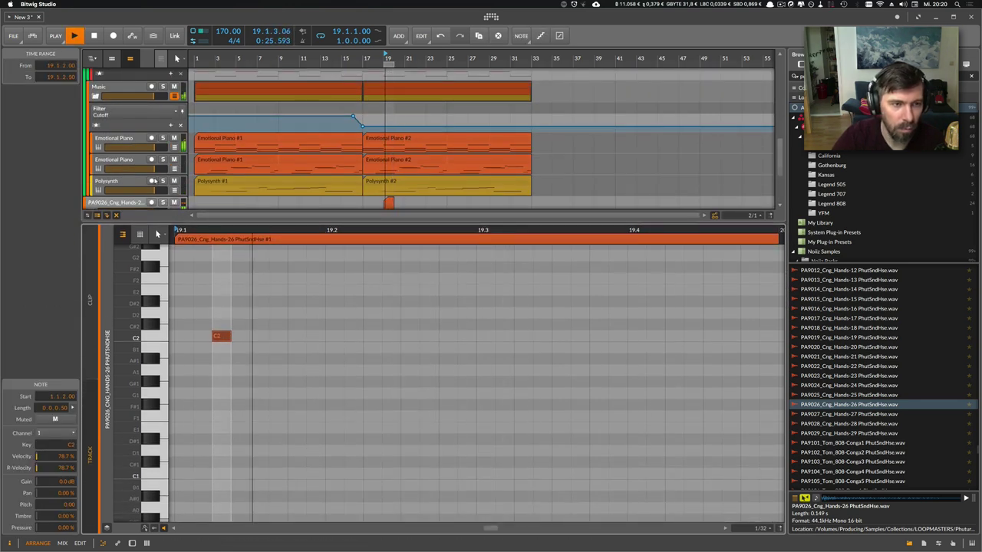
scroll(154, 181, down, 5)
- Audition the Cng_Hands samples 25, 24 and 23 against the playing loop and select PA9024_Cng_Hands-24
click(135, 120)
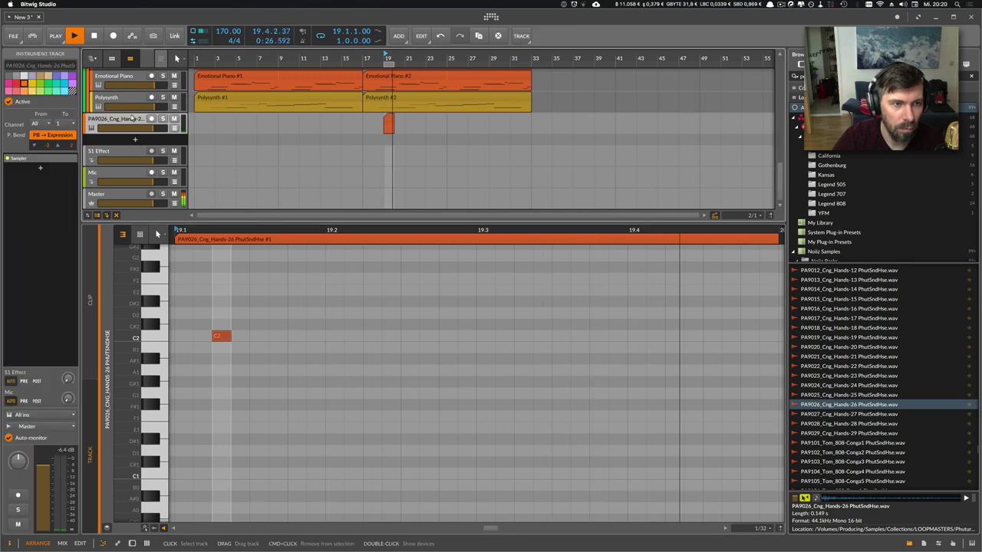
click(832, 395)
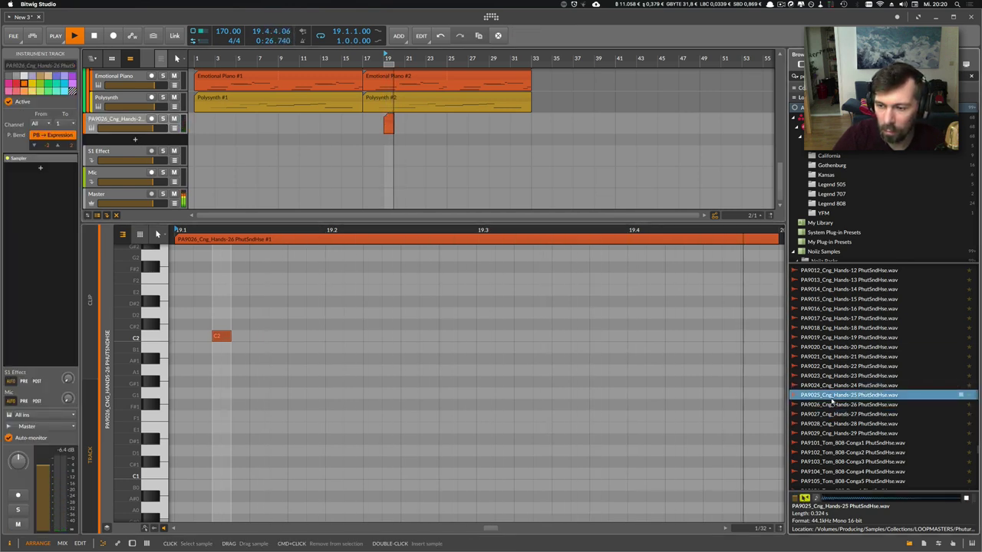
click(831, 387)
click(830, 379)
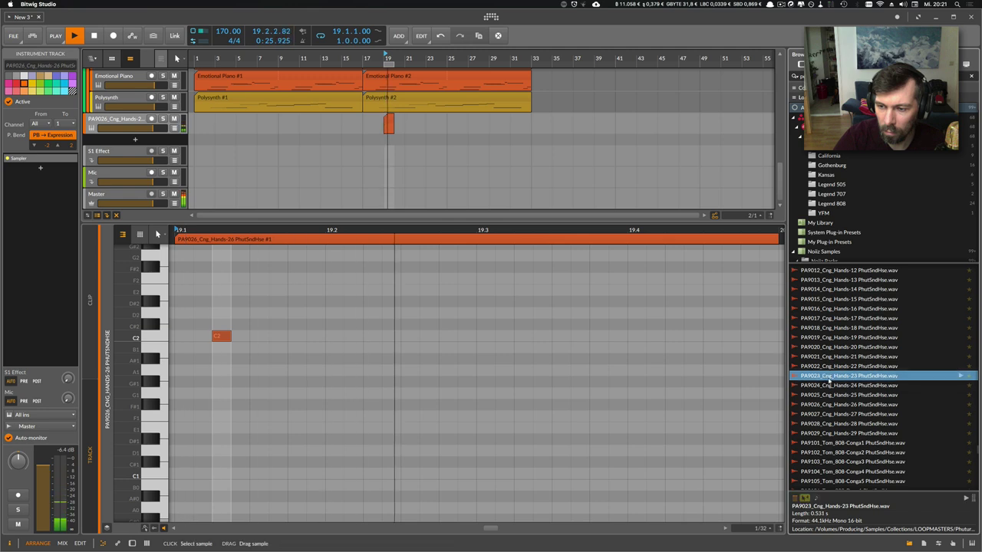
click(830, 386)
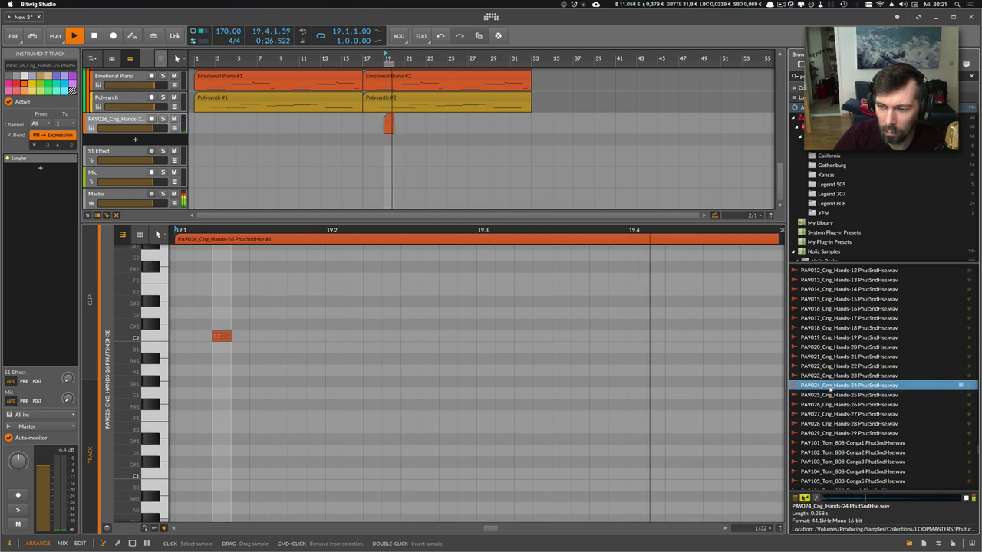
- Add PA9024_Cng_Hands-24 as a new track, copy the conga clip onto it, and move its C2 note to 1.1.3.00
drag(831, 386, 152, 141)
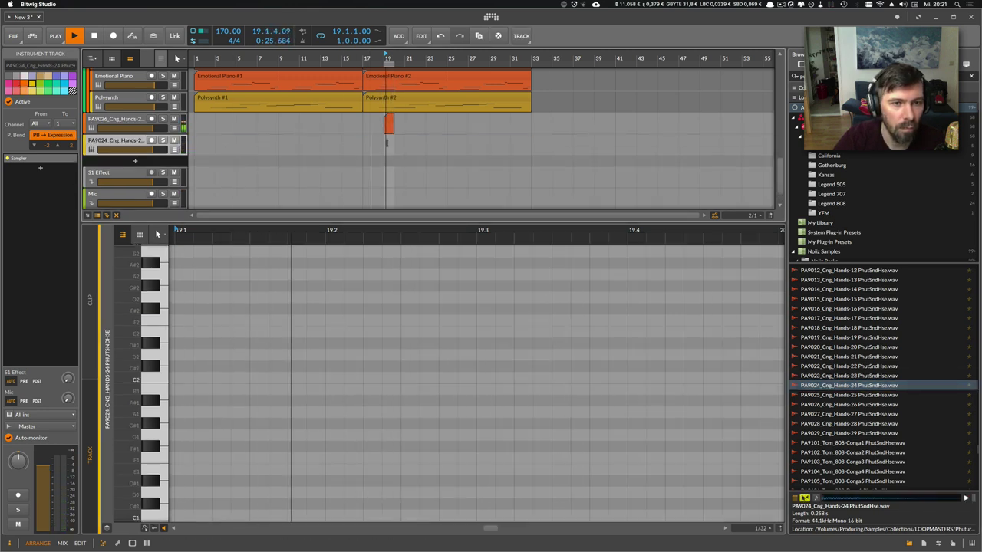
click(388, 121)
drag(388, 121, 389, 141)
click(389, 141)
drag(298, 360, 289, 381)
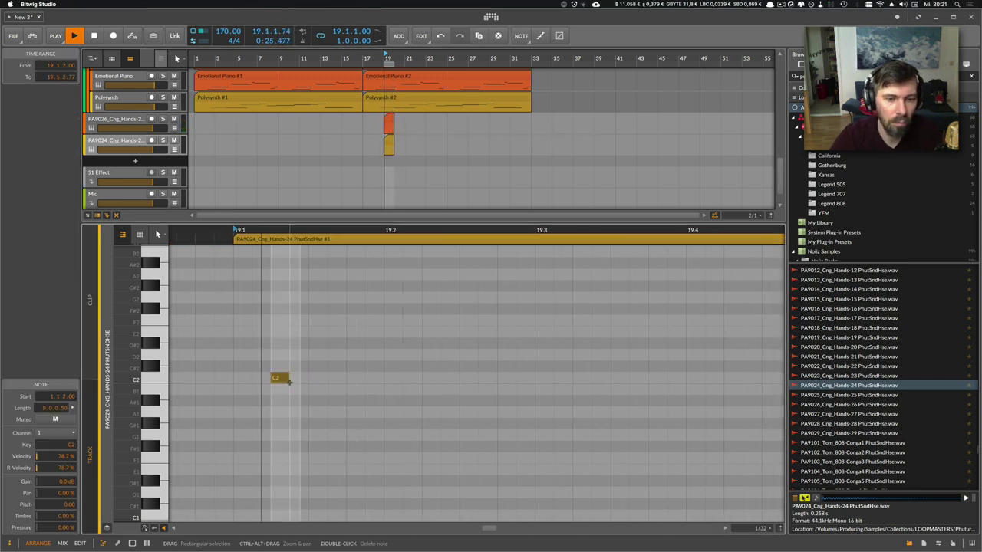
key(Right)
key(Right)
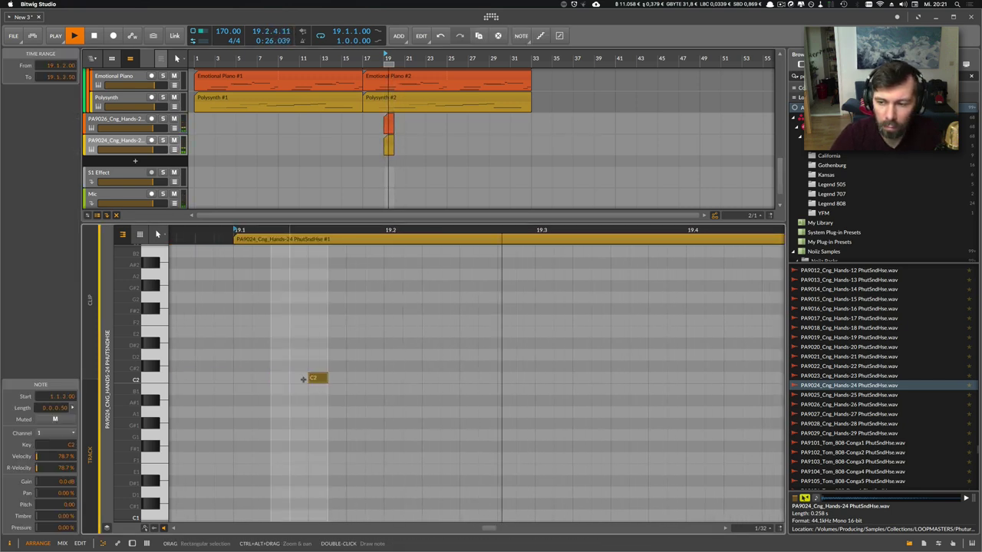
- Add PA9025_Cng_Hands-25 as a third conga track with a copied clip at bar 19, and move its C2 note to 1.2.1.00
click(827, 395)
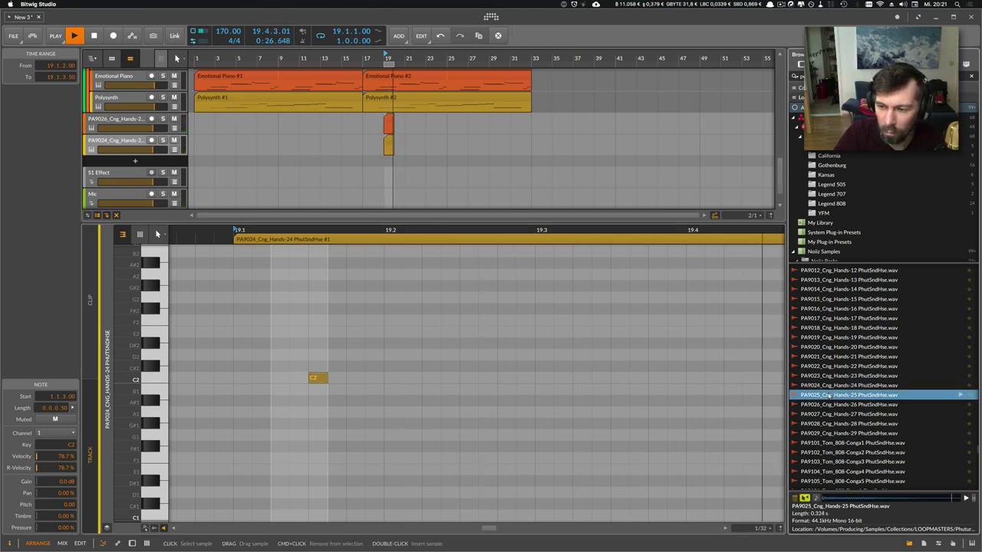
drag(827, 395, 388, 164)
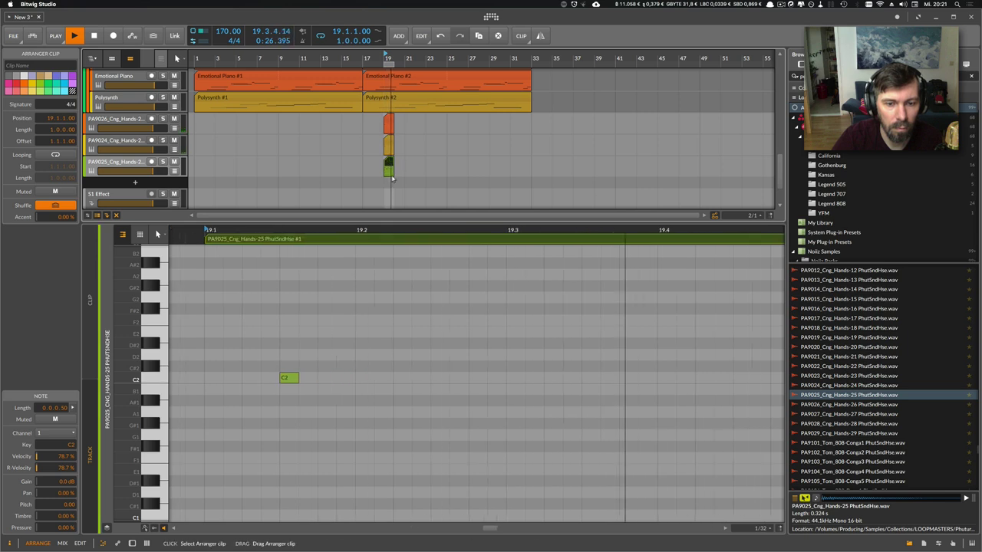
drag(242, 378, 259, 385)
key(Right)
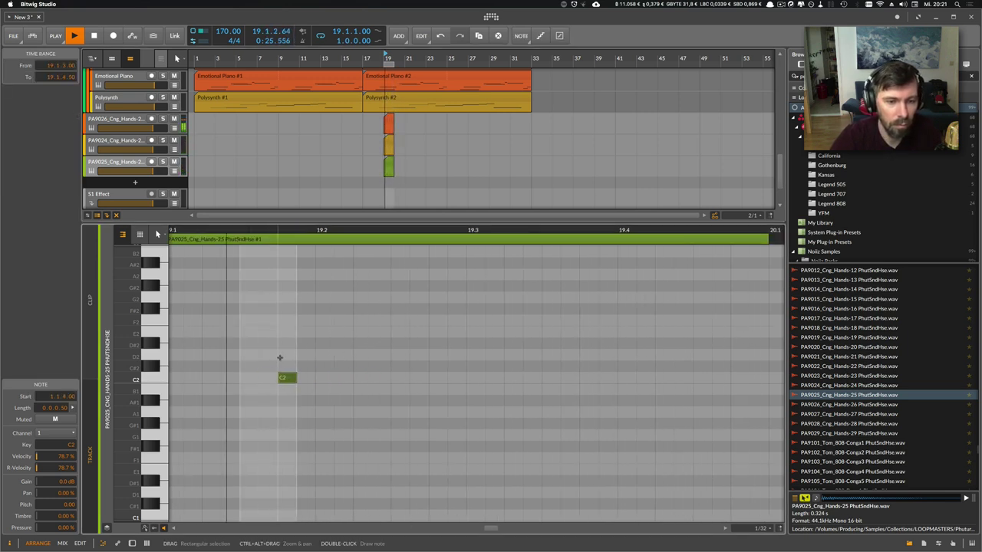
key(Right)
key(Right)
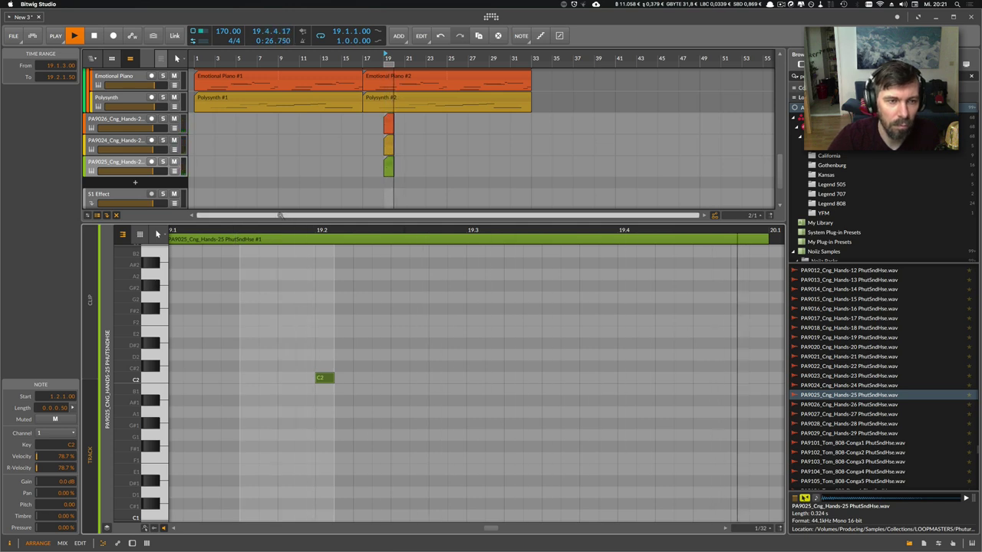
- Loop all three conga clips from their half-bar content so they fill the whole of bar 19, and start playback
drag(388, 59, 449, 107)
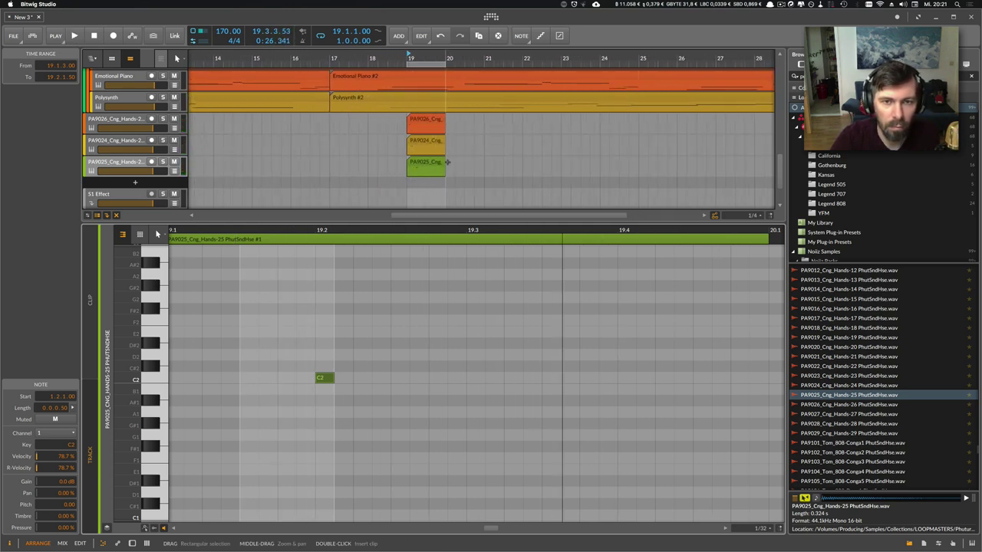
drag(451, 164, 425, 121)
drag(427, 174, 440, 173)
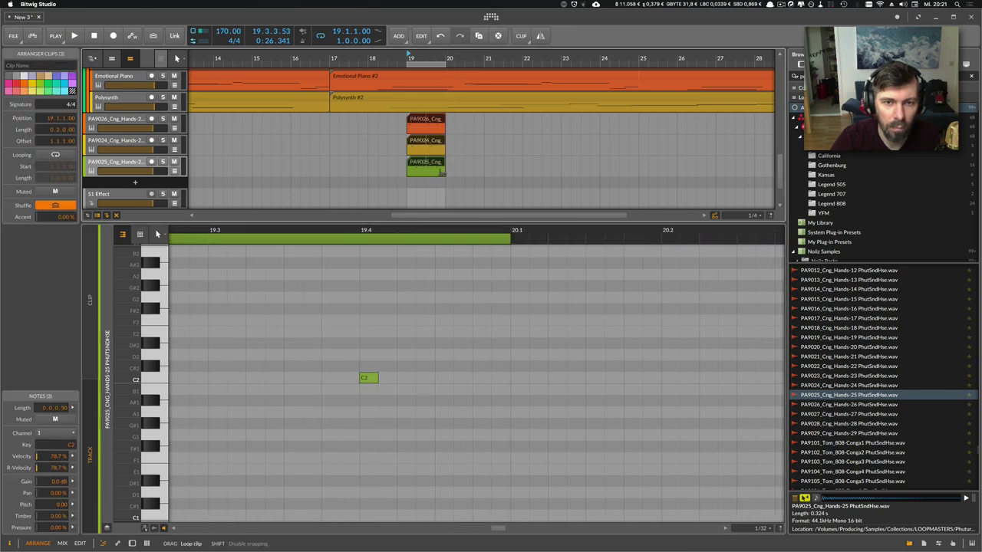
key(space)
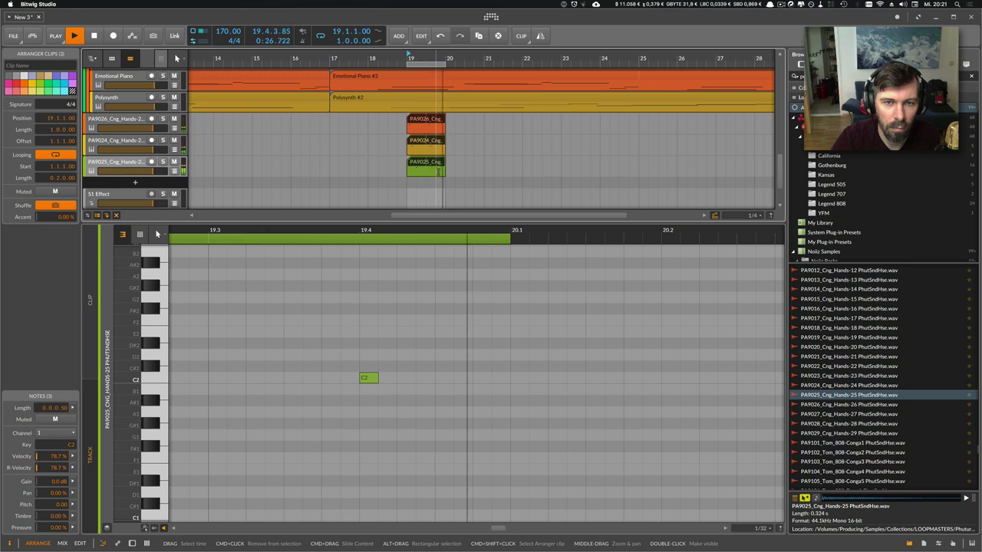
- Group the three conga tracks into one group track
click(131, 128)
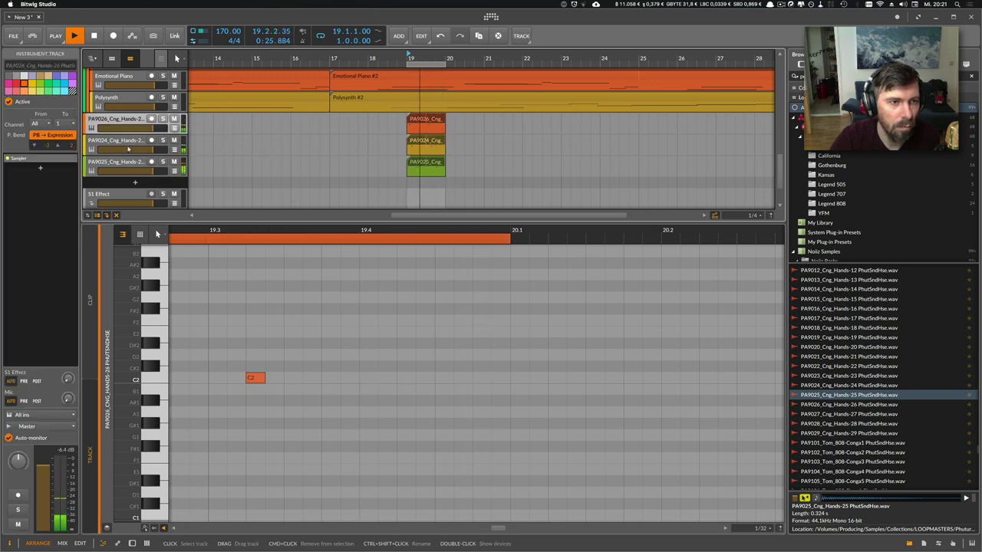
shift+click(125, 162)
key(super+g)
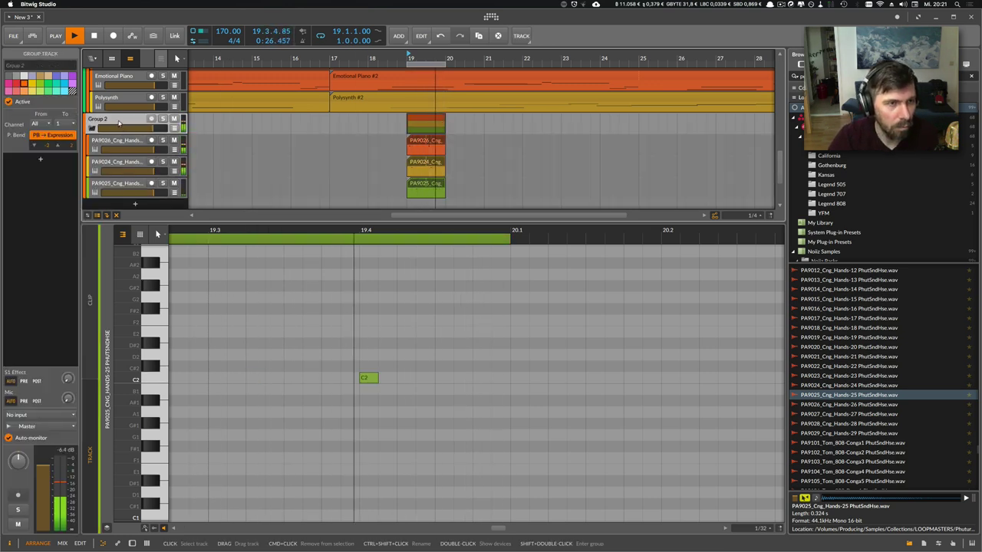
- Move the grouped conga clips to bar 17 and duplicate them five times so they run through bar 22
drag(421, 125, 344, 124)
key(super+d)
key(super+d)
key(super+d)
key(super+d)
key(super+d)
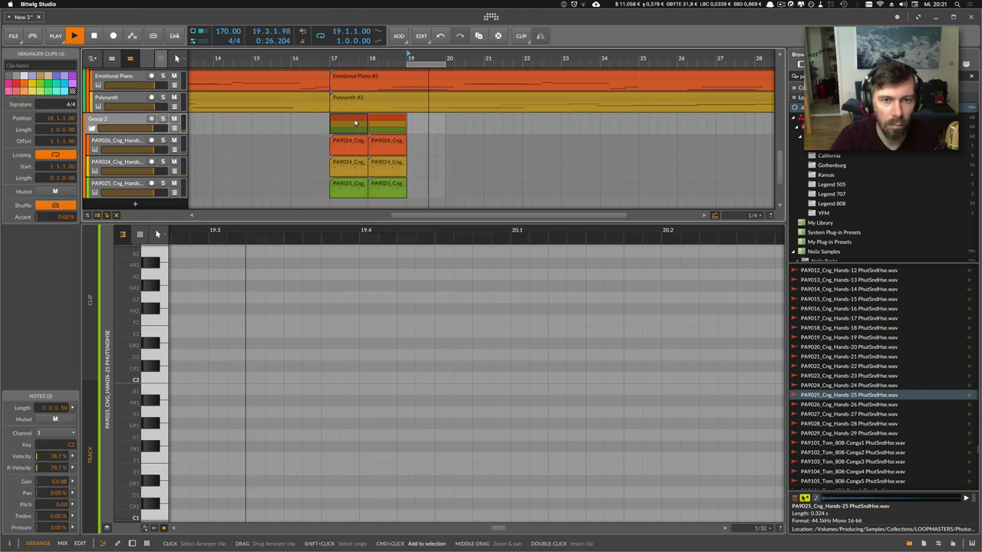
scroll(417, 64, down, 3)
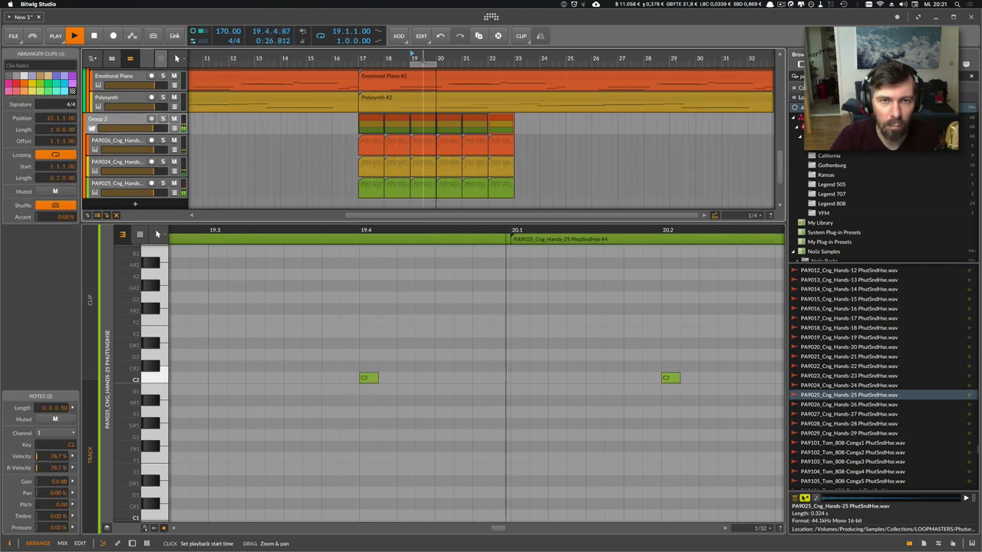
- Set the arranger loop region to start at 17.1.1.00 with a length of four bars
scroll(417, 64, up, 5)
drag(412, 65, 449, 64)
scroll(384, 130, down, 10)
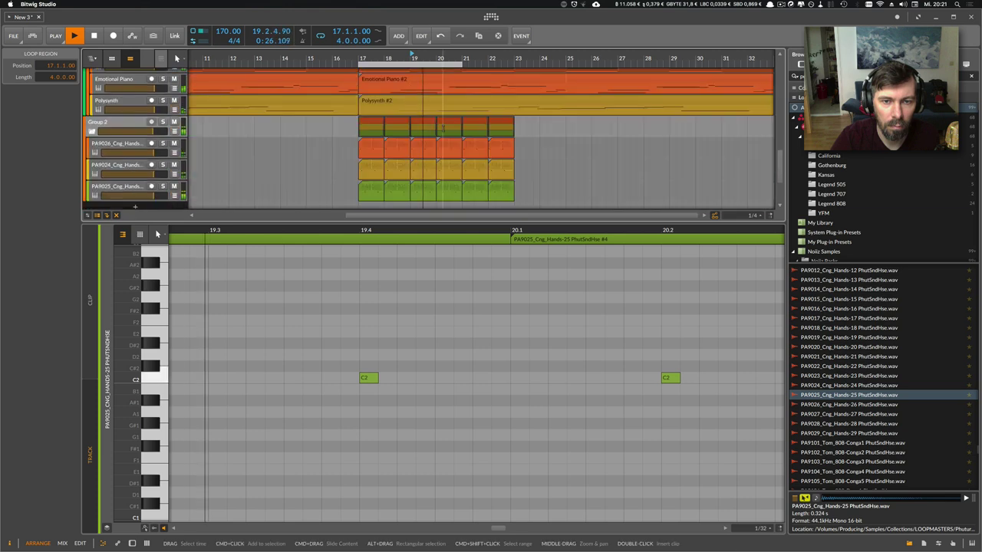
scroll(230, 138, up, 4)
scroll(146, 146, down, 2)
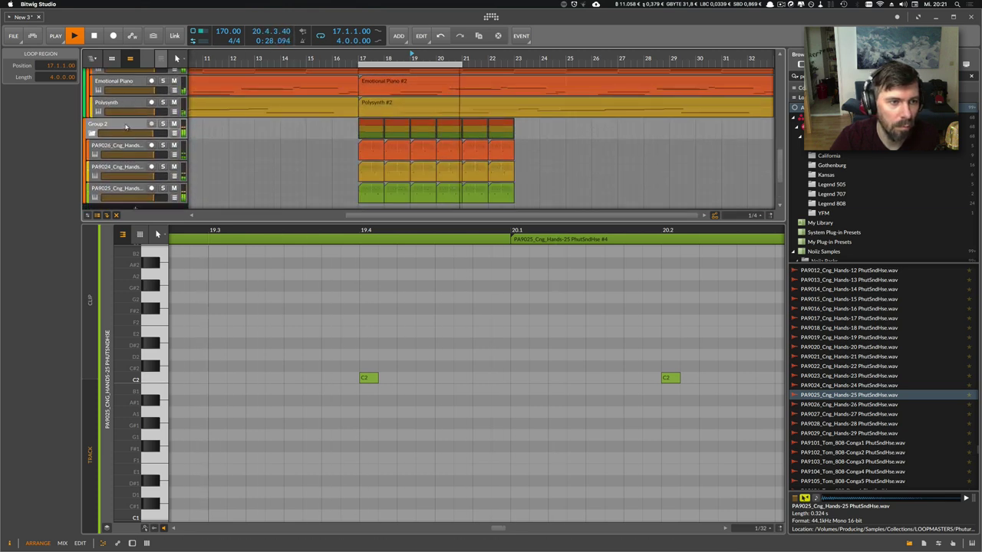
- Solo the conga group, show its device chain, and insert an EQ-2
click(126, 126)
click(163, 124)
key(d)
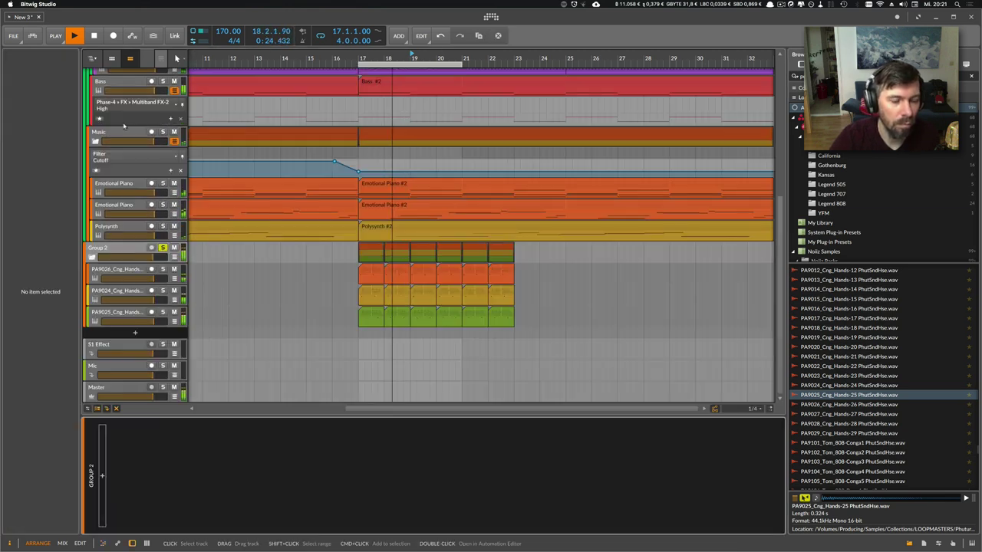
click(104, 476)
text(eq)
key(Down)
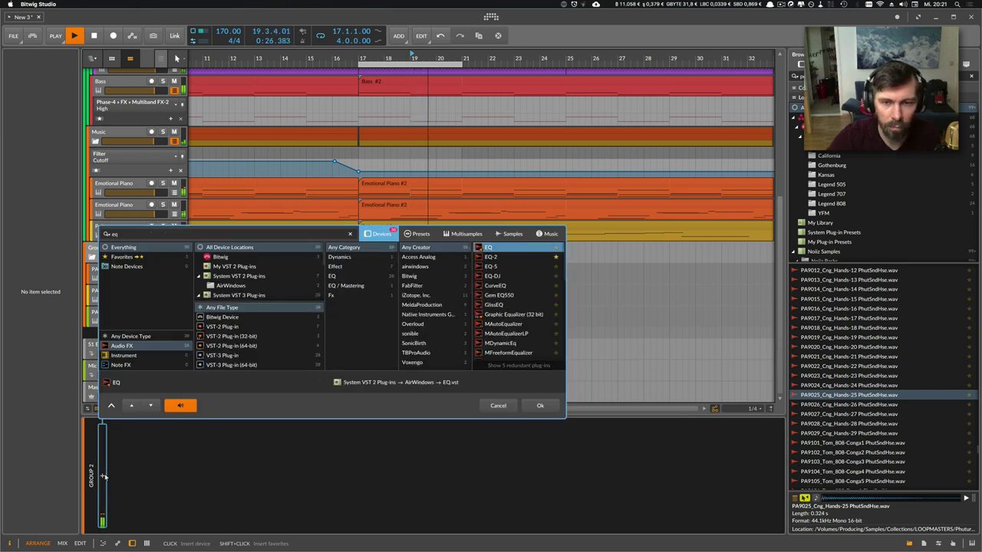
key(Down)
key(Return)
- Change the EQ-2's low band to a low-cut filter and set its frequency to about 215 Hz
click(146, 493)
click(149, 512)
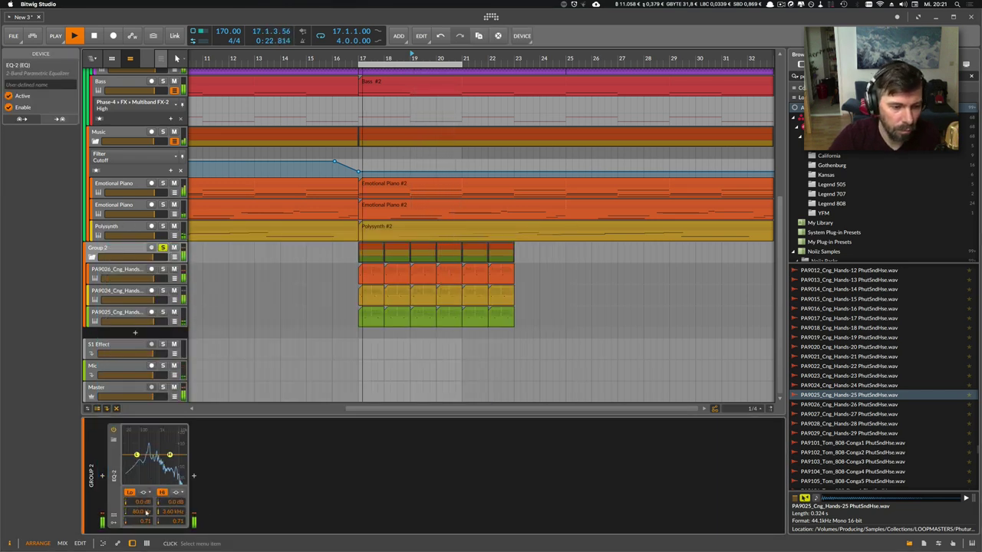
drag(144, 511, 144, 502)
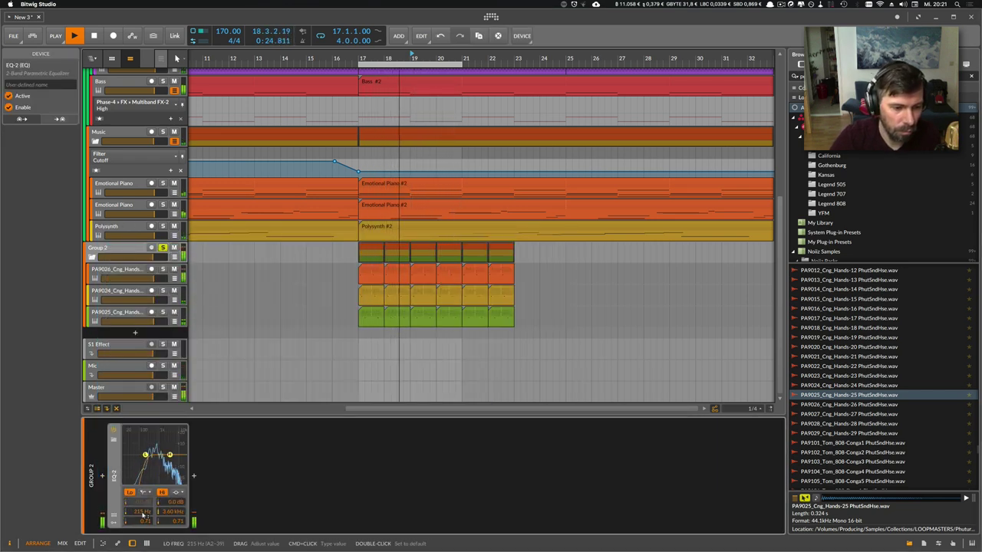
- Add a Ring-Mod after the EQ-2, with its oscillator frequency at 440 Hz and its mix at about 48 %
click(194, 476)
text(ring)
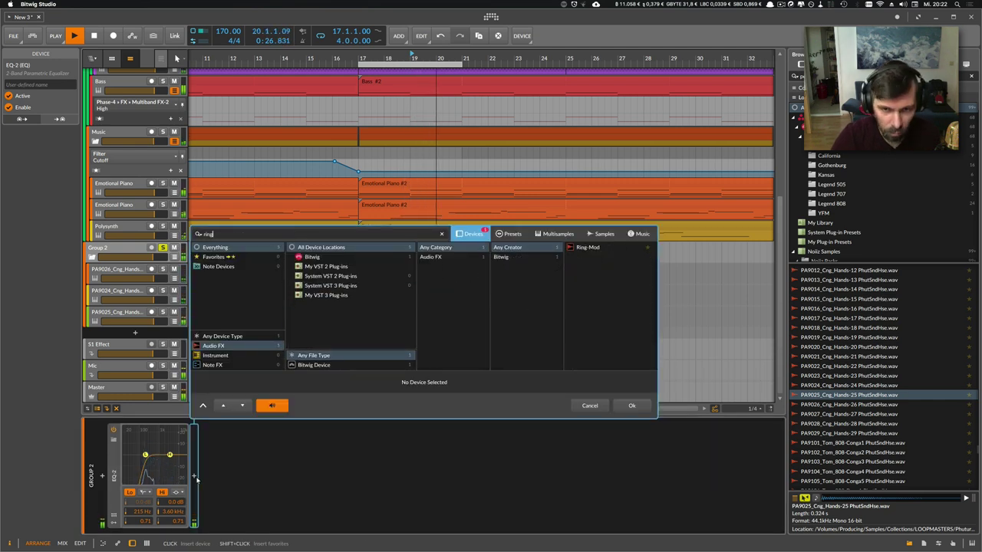
key(Down)
key(Return)
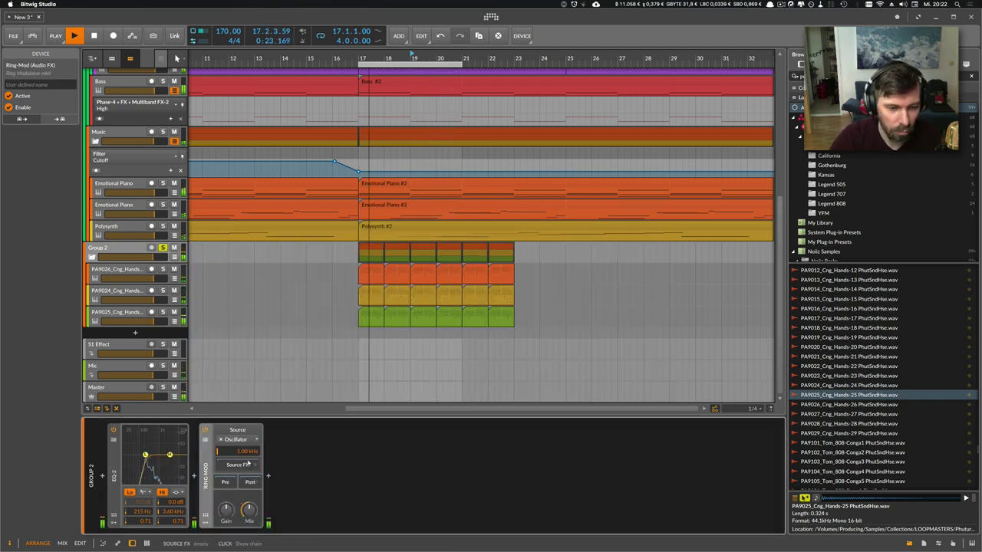
double_click(246, 452)
text(440)
key(Return)
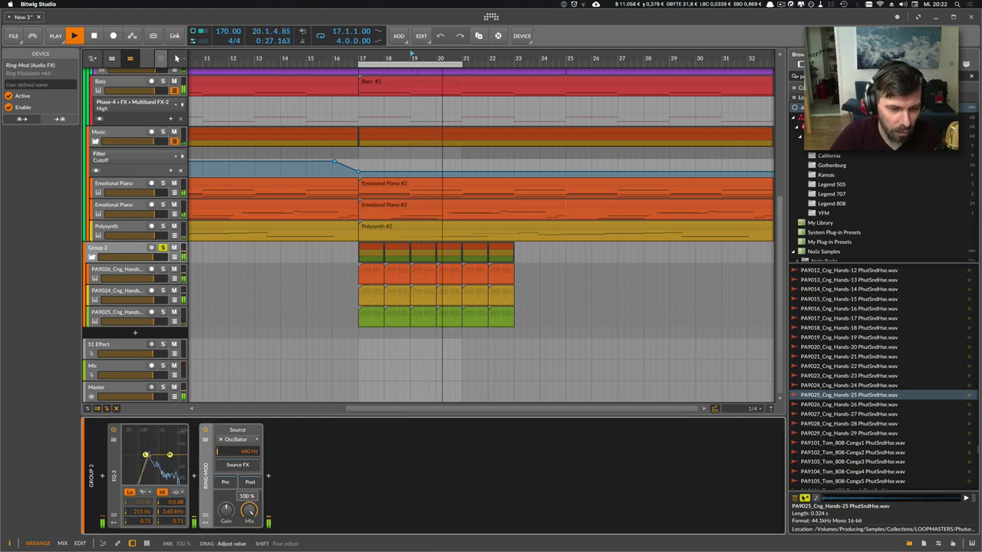
mouse_move(248, 509)
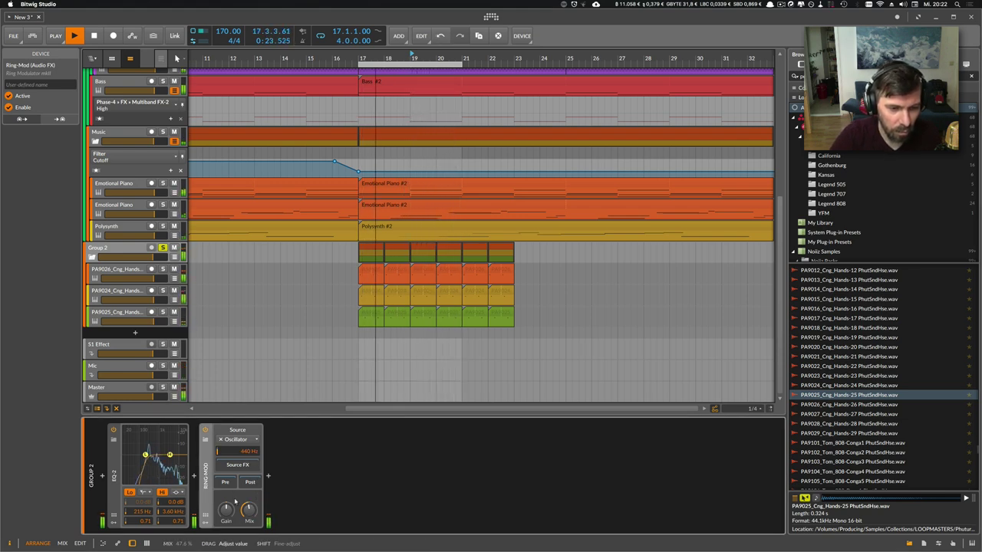
- Add a second EQ-2 after the Ring-Mod and boost its low band at 440 Hz by about 9.9 dB
click(268, 476)
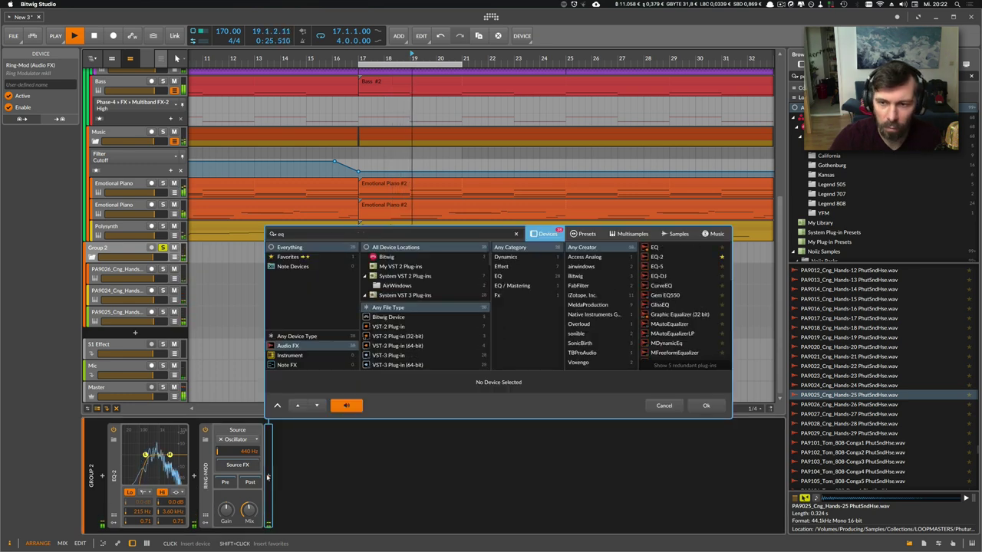
key(Down)
key(Down)
key(Return)
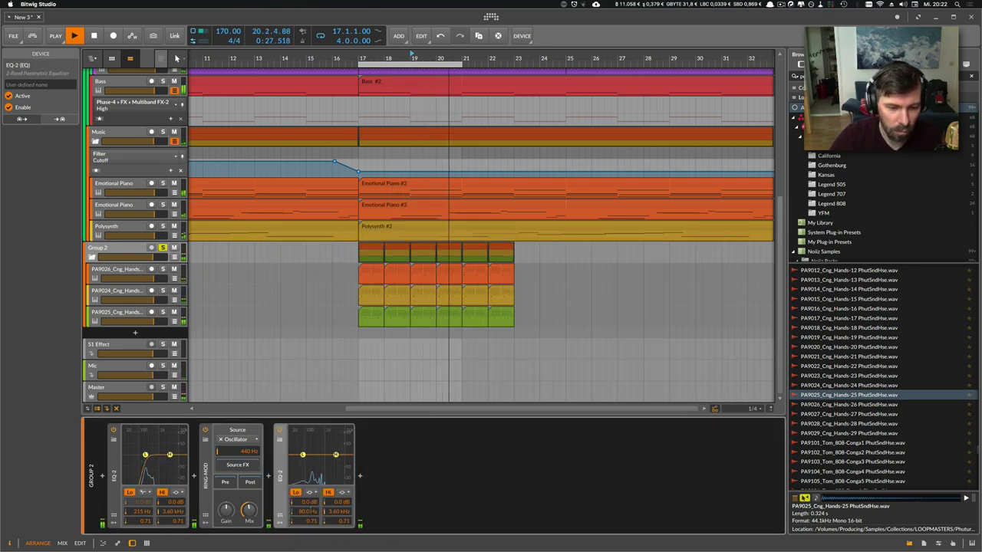
double_click(310, 511)
text(440)
key(Return)
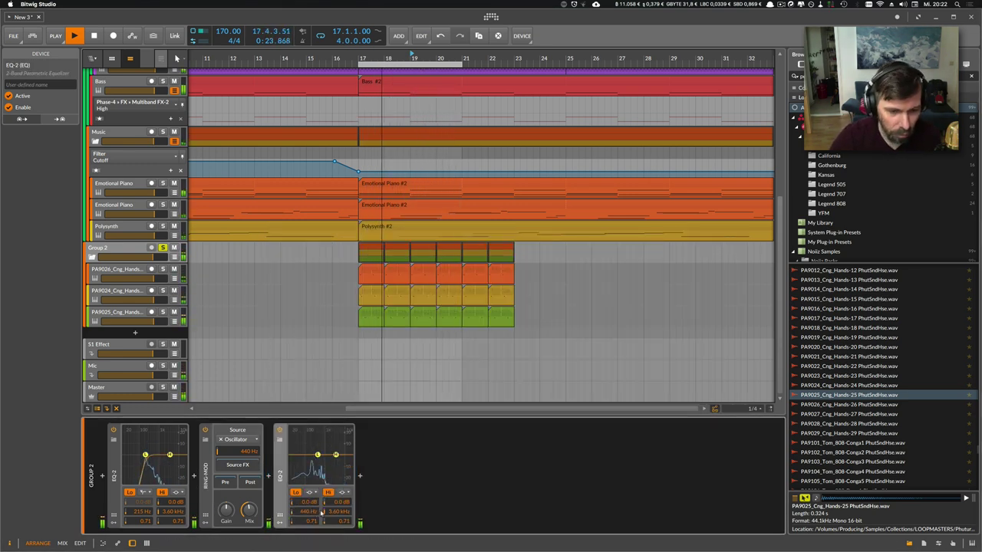
drag(309, 503, 309, 470)
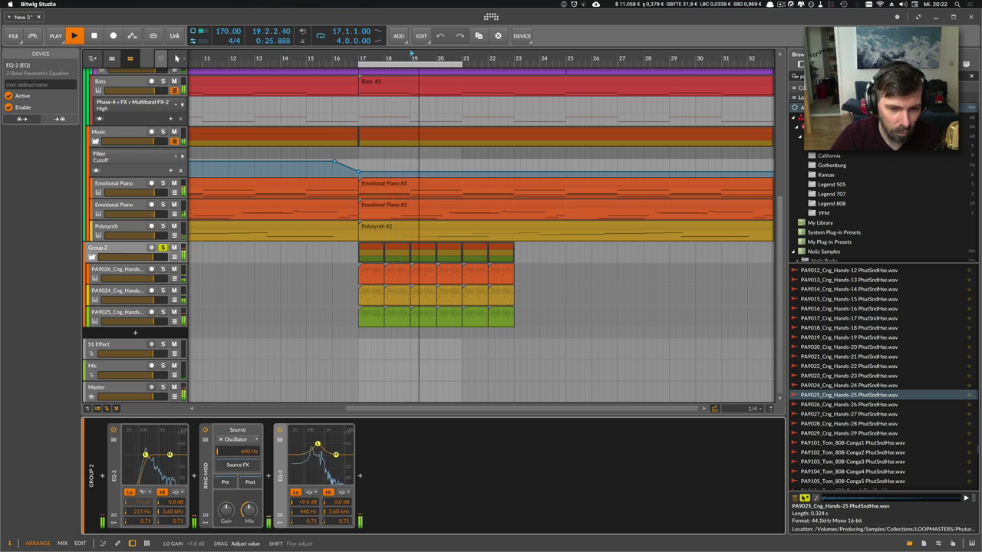
- Search the devices for delay and add a Delay-2 to the end of the conga group's chain
click(360, 476)
text(de)
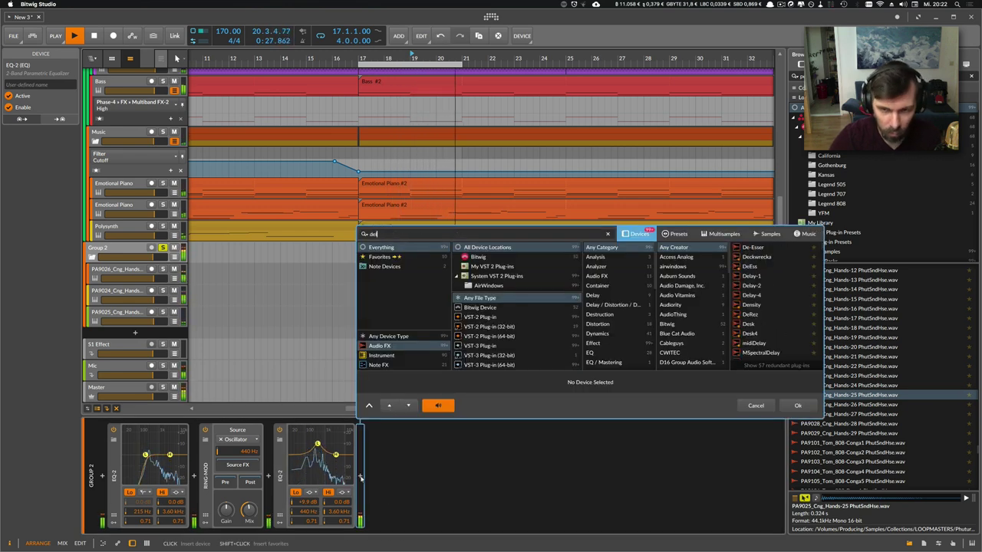
text(lay)
key(Down)
key(Down)
key(Down)
key(Return)
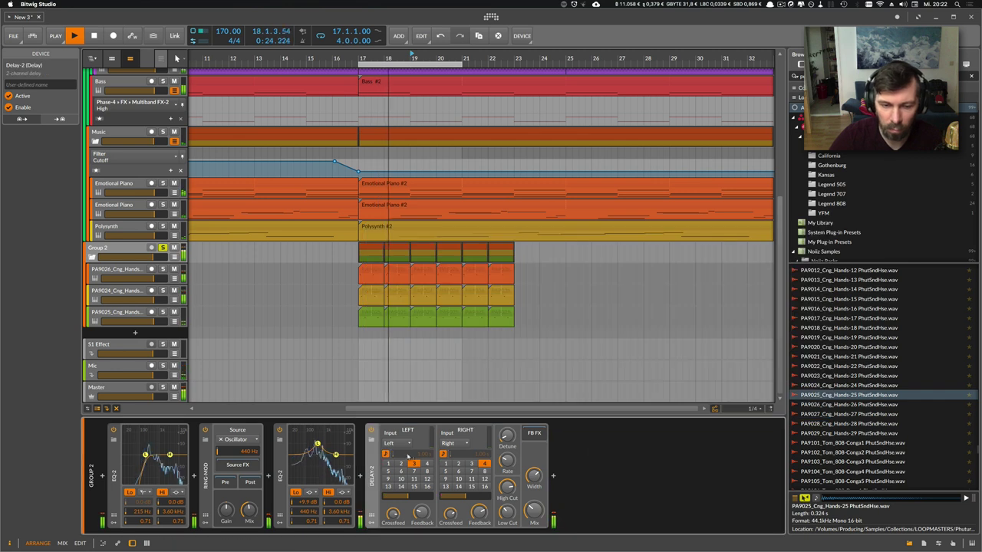
- Set the Delay-2's left and right beat times to 1, pull both time offsets to minimum, and set the width to about 149 %
click(389, 464)
click(445, 464)
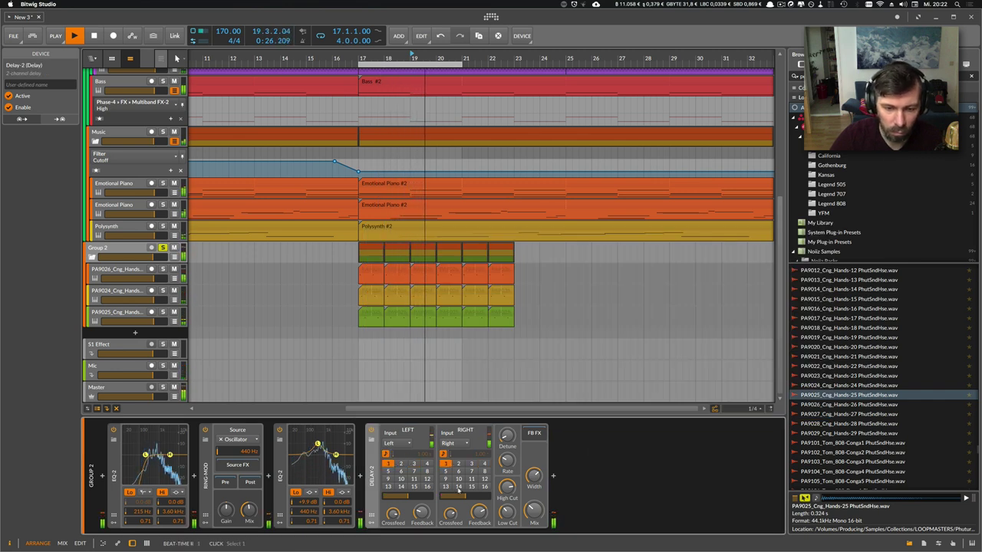
drag(465, 497, 417, 498)
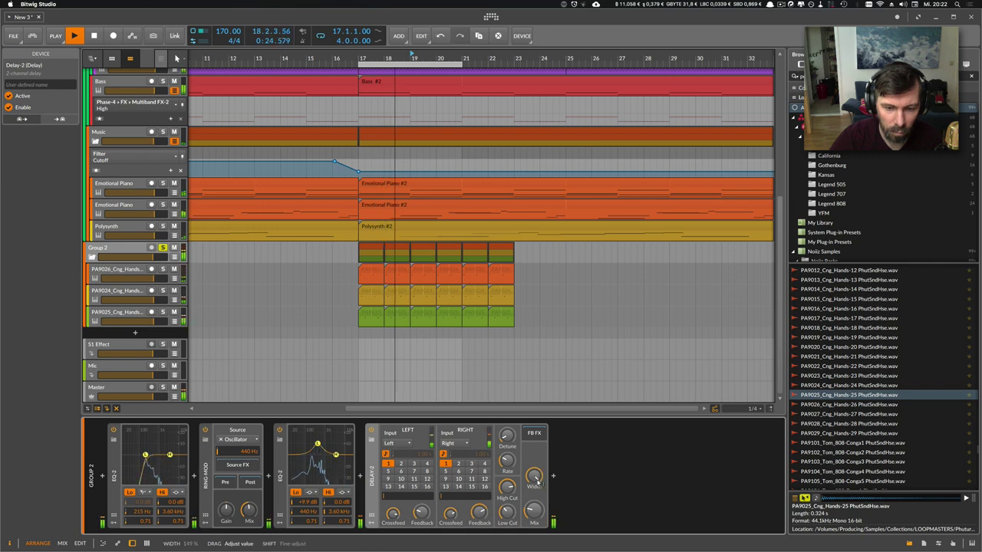
- Insert another EQ-2 before the Delay-2 with a low cut at about 151 Hz, and readjust the Ring-Mod's mix
click(360, 476)
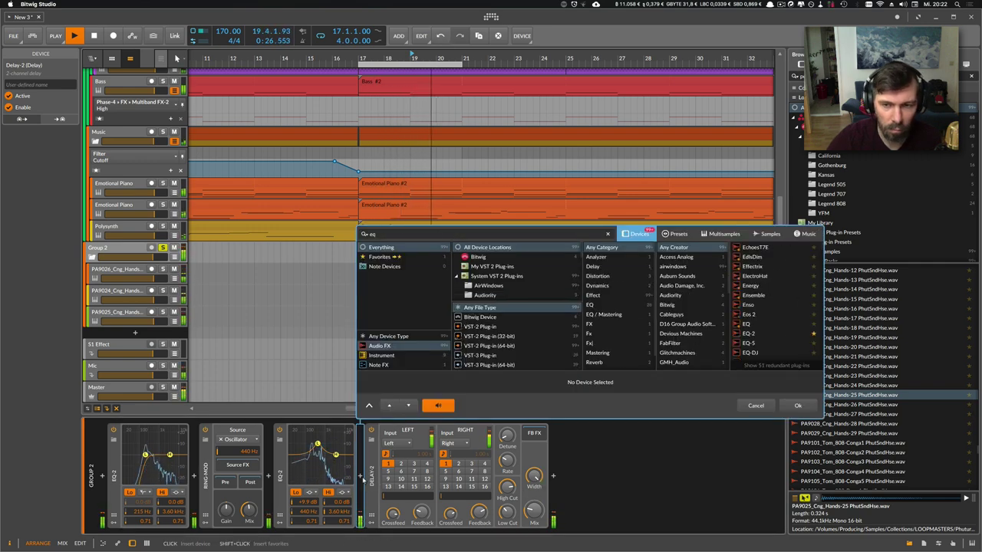
text(eq)
key(Down)
key(Return)
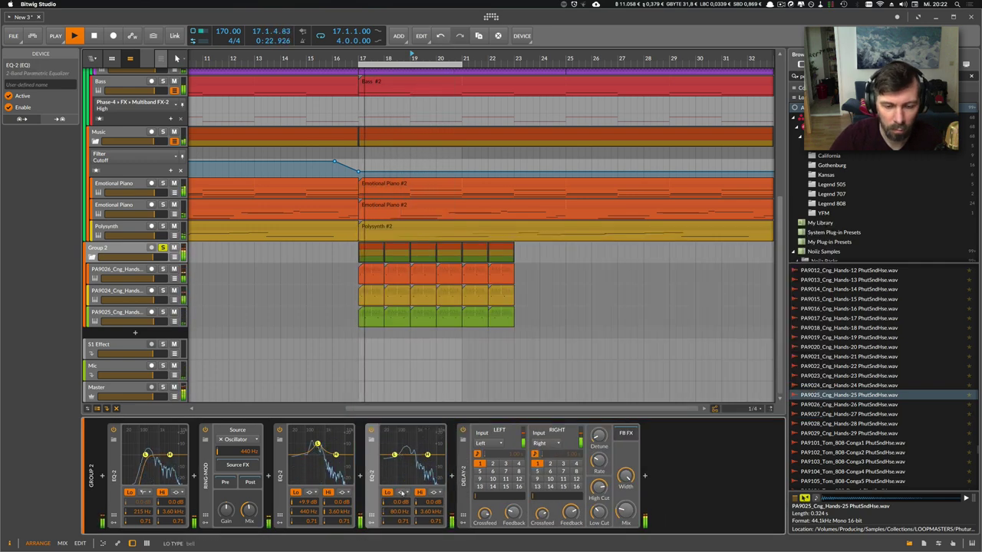
click(400, 491)
click(397, 515)
drag(396, 512, 397, 500)
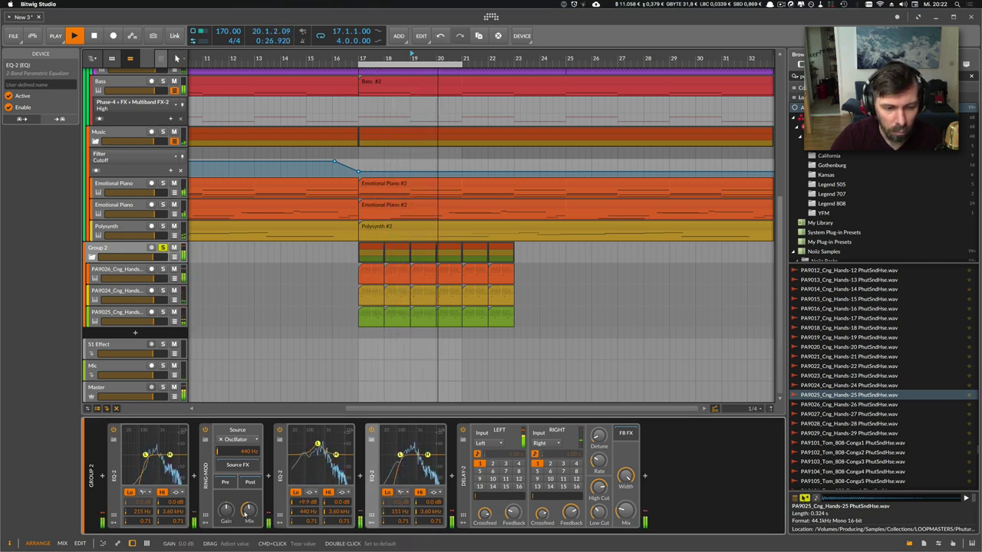
mouse_move(249, 512)
mouse_down()
mouse_move(249, 544)
mouse_move(248, 526)
mouse_up()
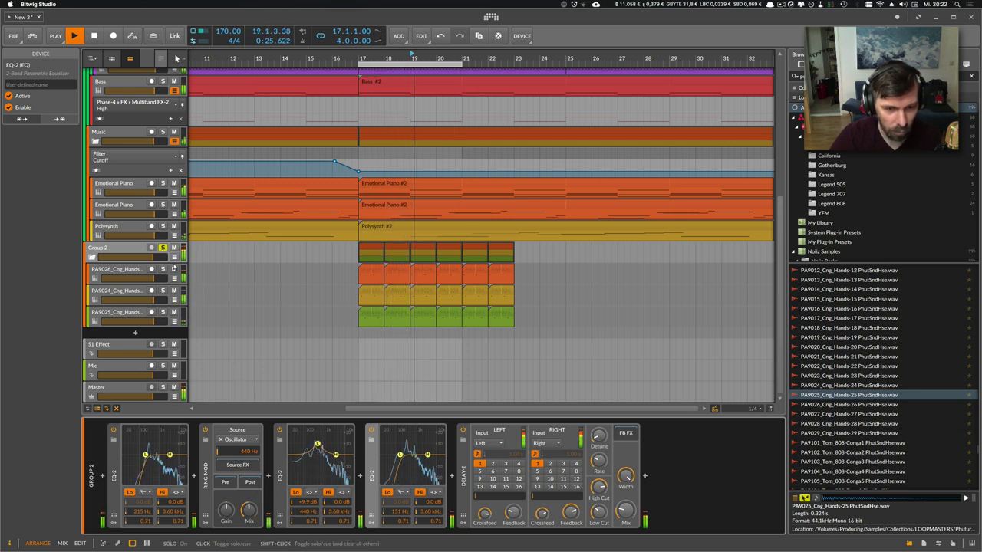
- Add a Tool device after the Delay-2 in the conga group's chain
click(644, 478)
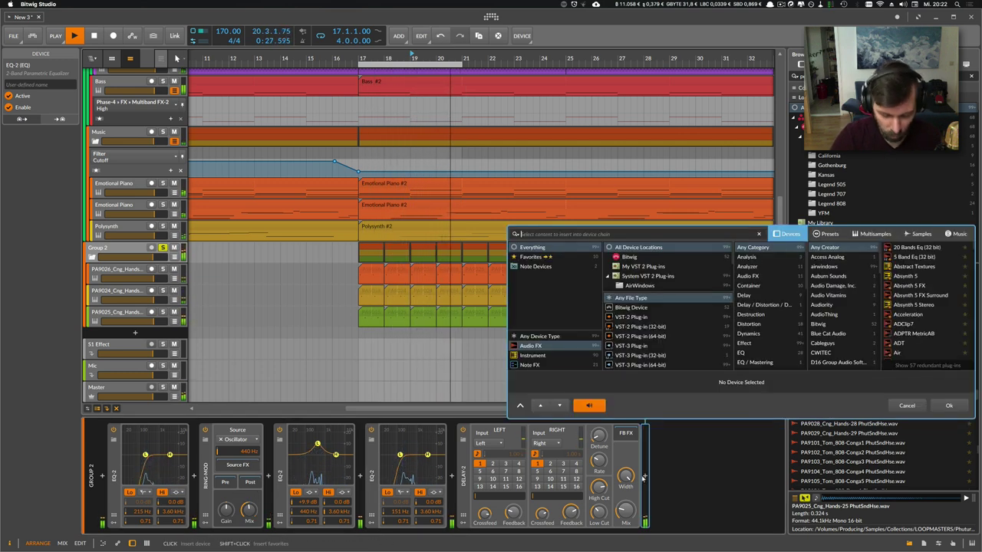
text(tool)
key(Down)
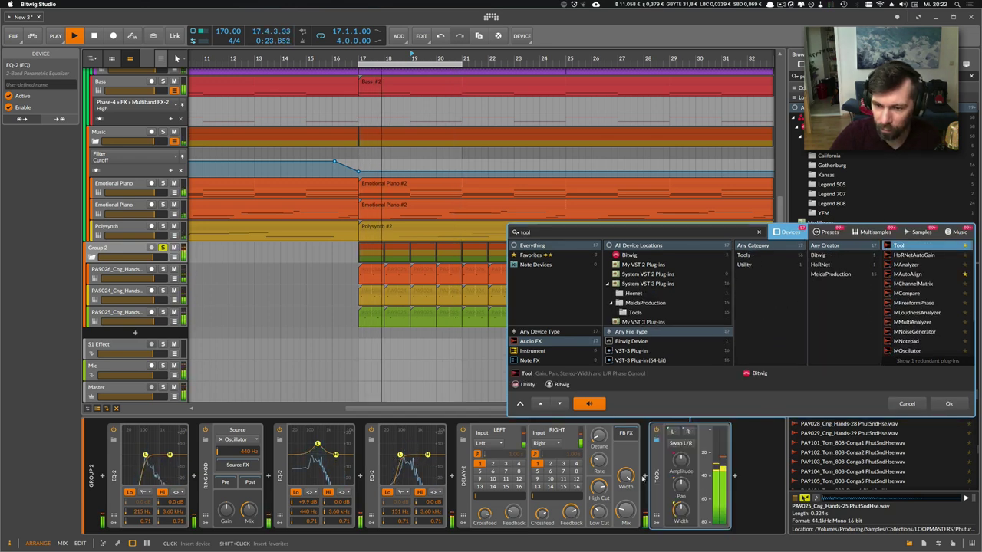
key(Return)
- Insert a Transient Control between the Delay-2 and the Tool, and raise its attack gain
click(645, 476)
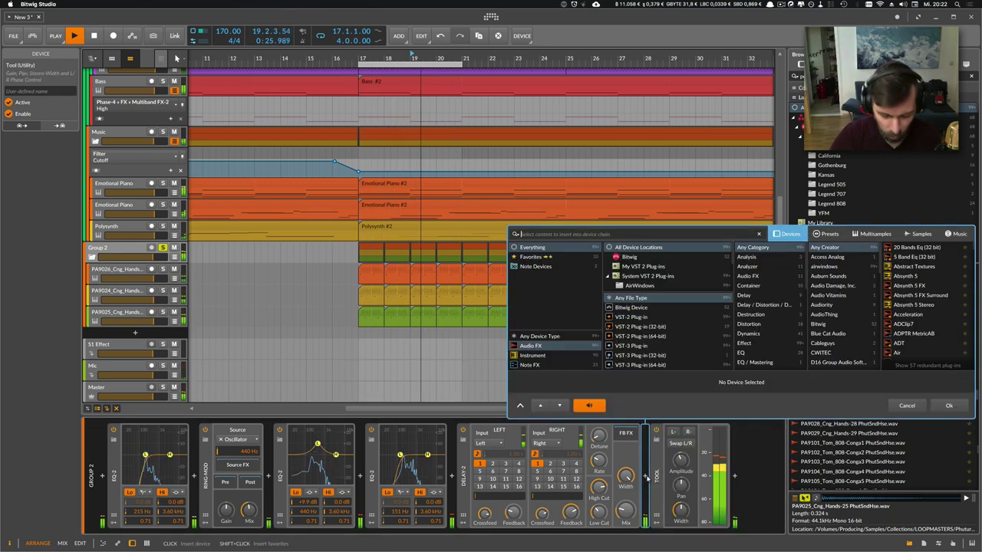
text(tran)
key(Down)
key(Down)
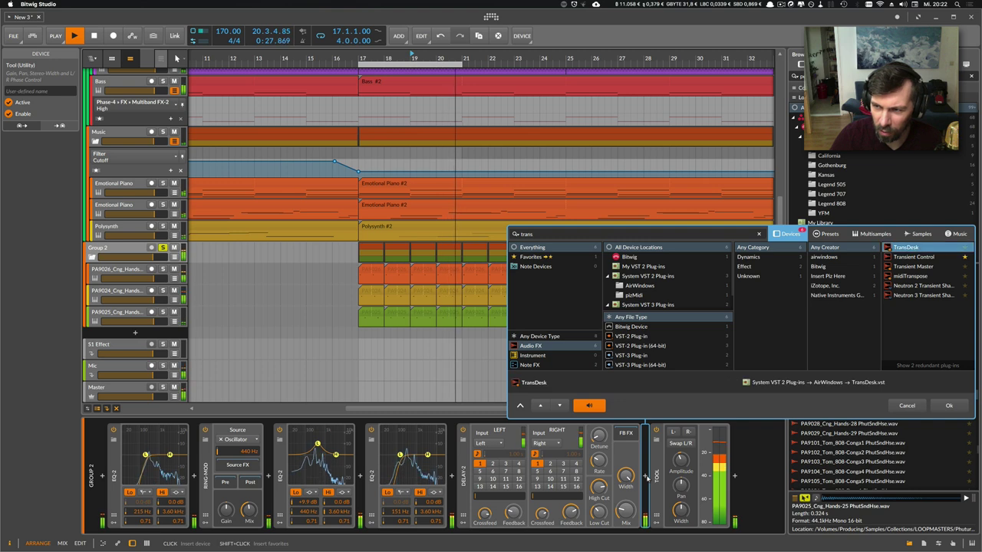
key(Return)
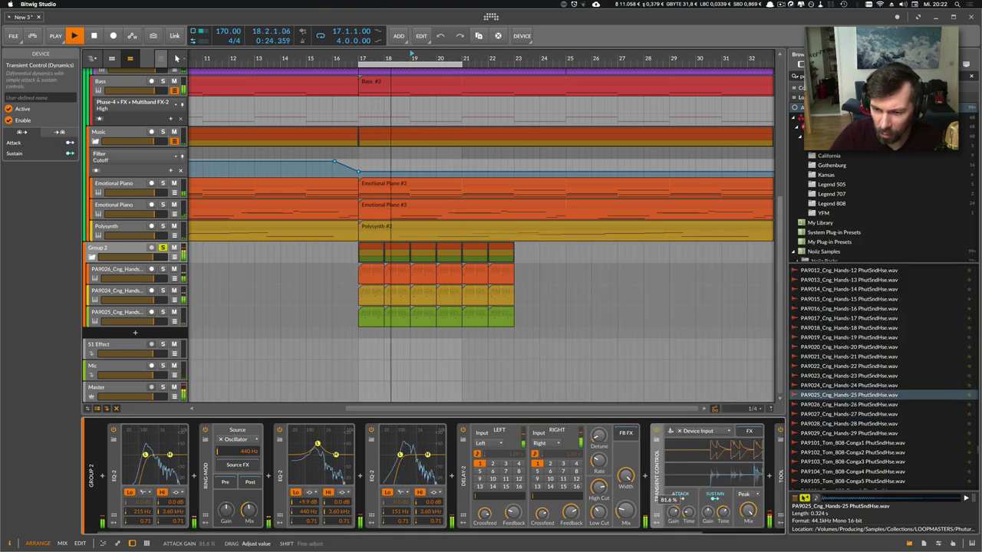
drag(675, 512, 706, 529)
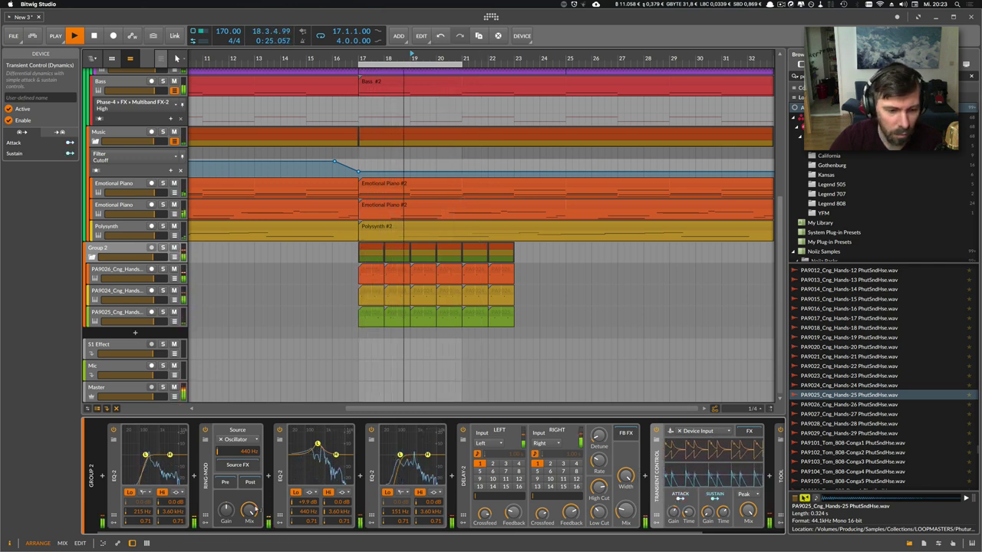
- Lower the Ring-Mod's mix to about 68.8 % and stop playback at the second section
drag(255, 509, 254, 535)
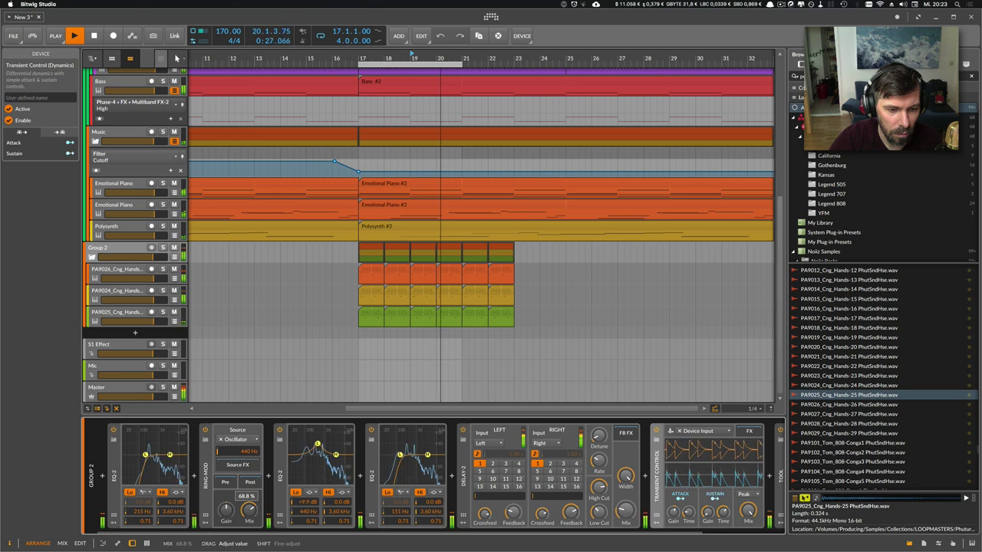
drag(371, 57, 400, 115)
click(370, 58)
key(space)
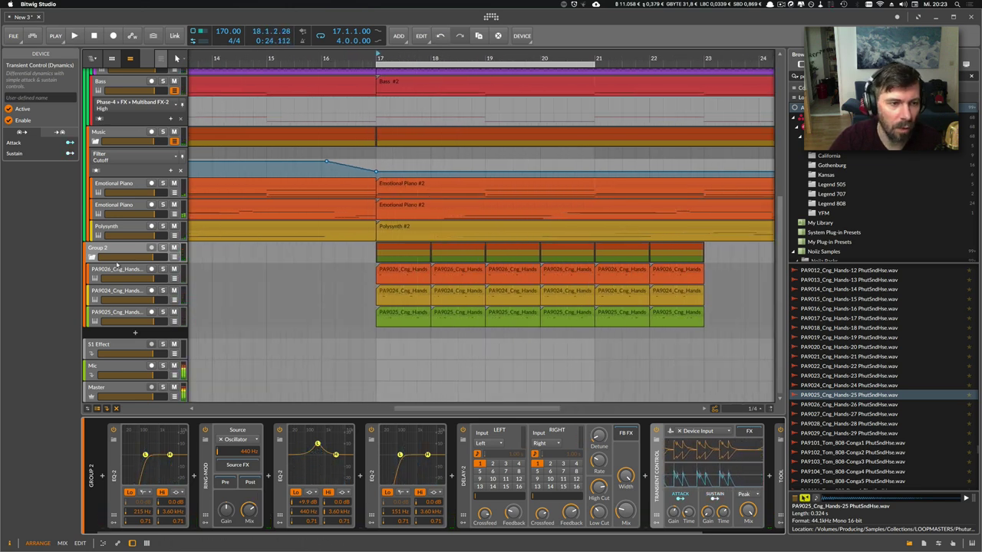
- Collapse the conga group and bounce its first clip to a new audio track, post-fader at 32-bit floating point
click(94, 258)
click(402, 314)
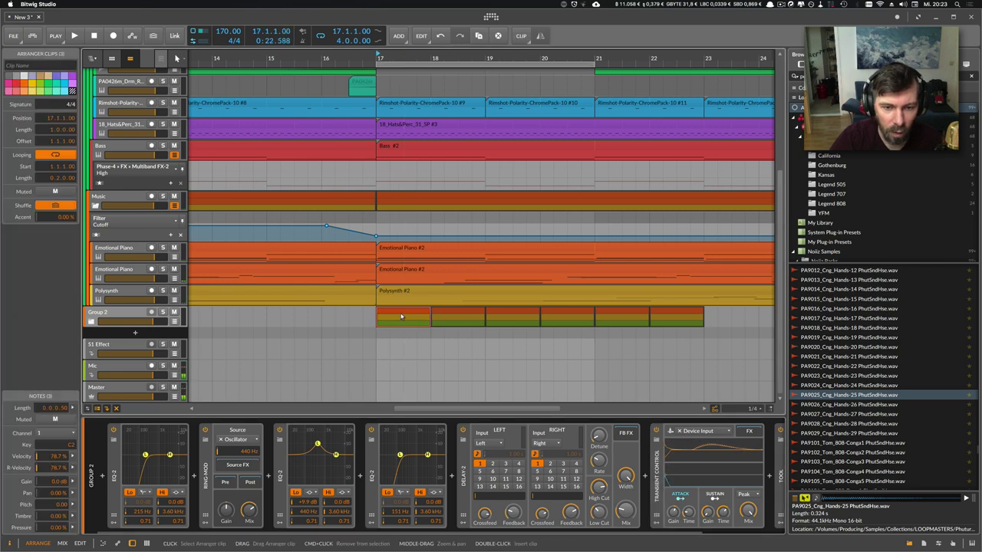
right_click(402, 315)
click(426, 421)
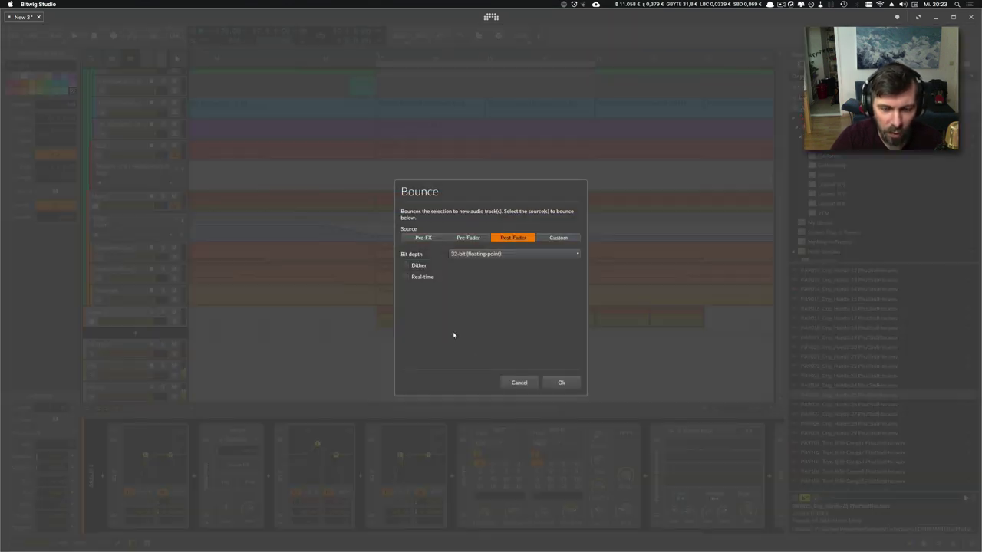
click(561, 382)
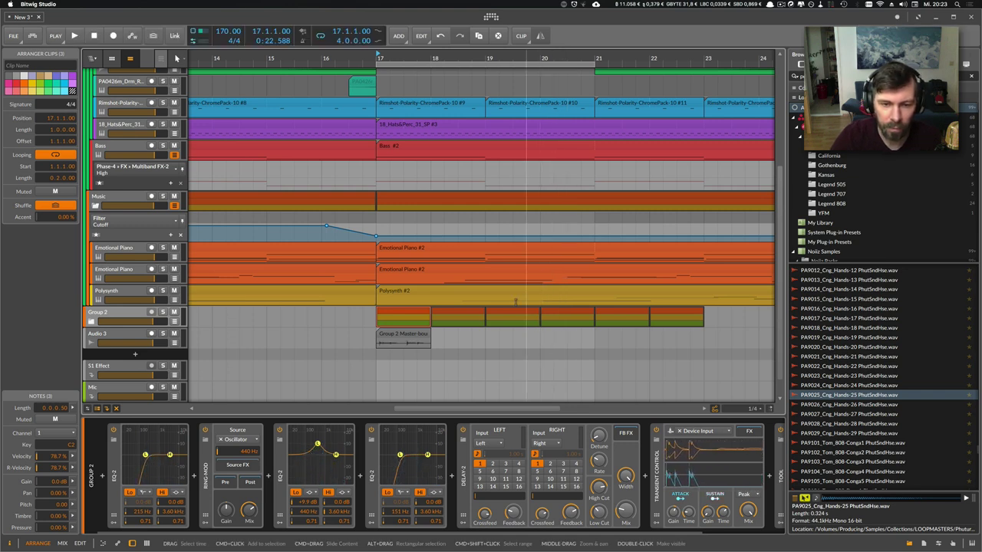
- Delete the original conga group track, leaving the bounced clip on its own audio track
click(122, 316)
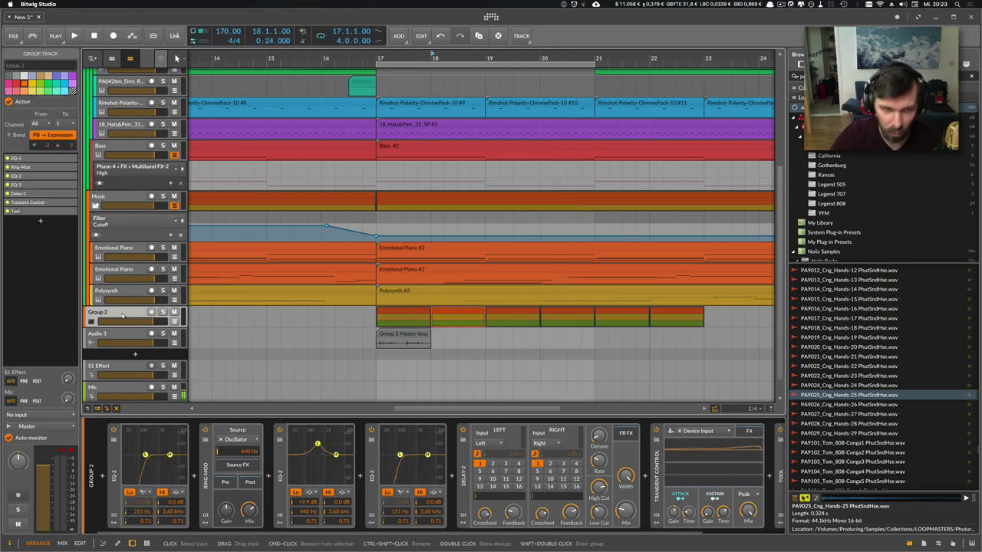
key(Delete)
click(394, 313)
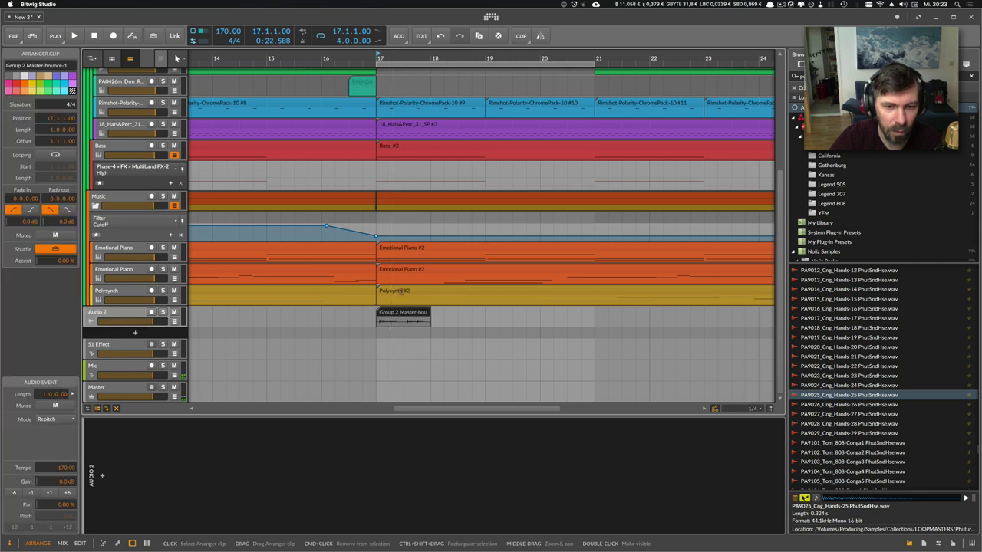
- Shorten the loop region to three beats from bar 17 and split the bounced conga clip at 17.3
scroll(406, 295, down, 2)
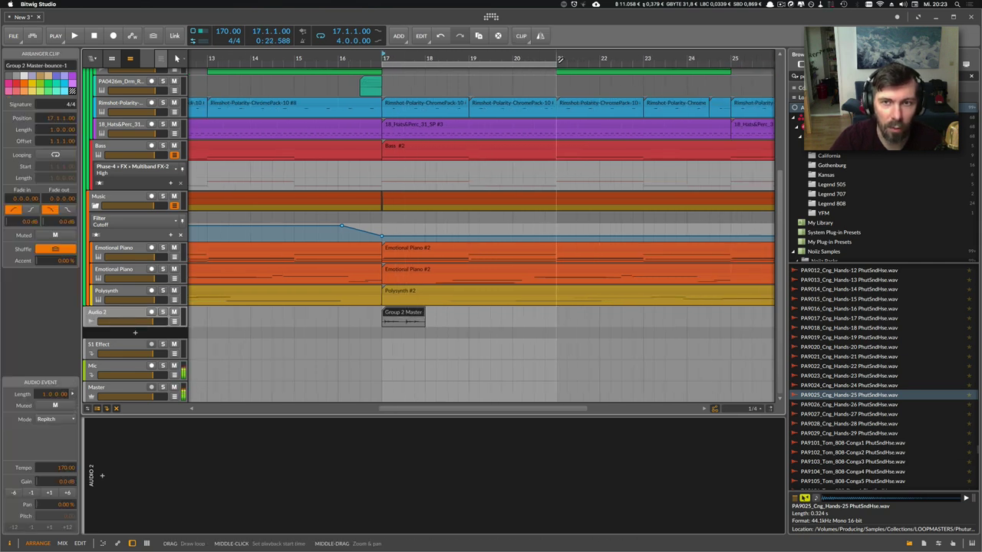
drag(556, 64, 404, 66)
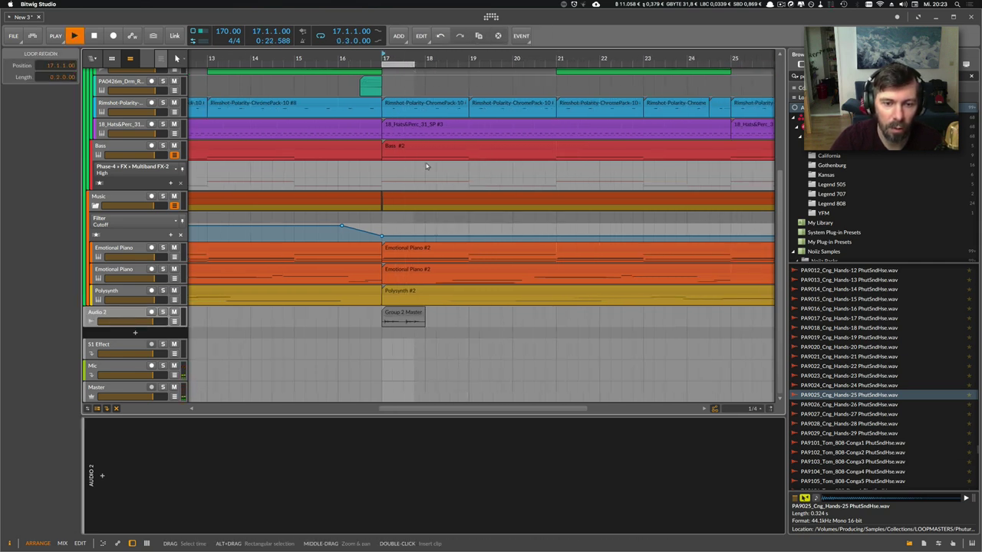
click(405, 321)
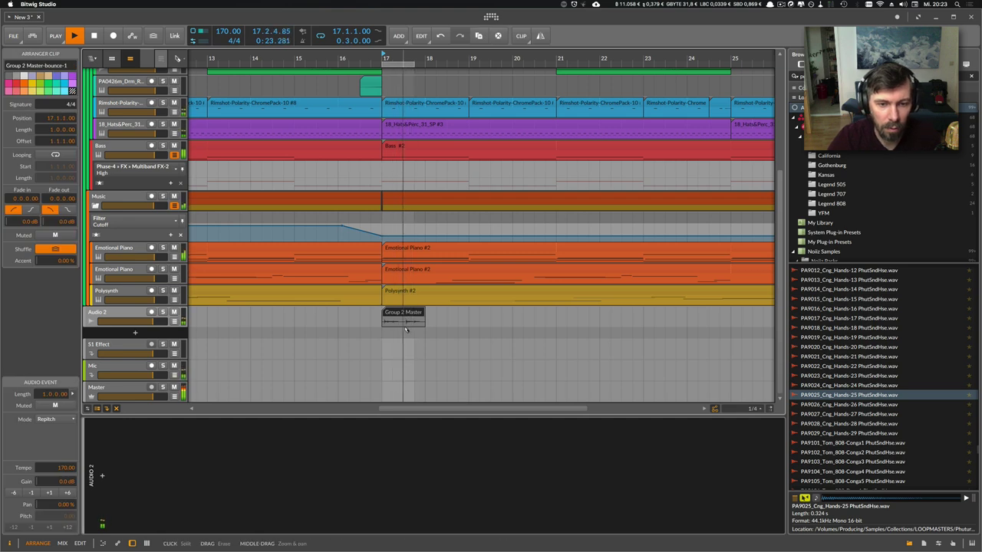
click(405, 324)
scroll(430, 261, up, 5)
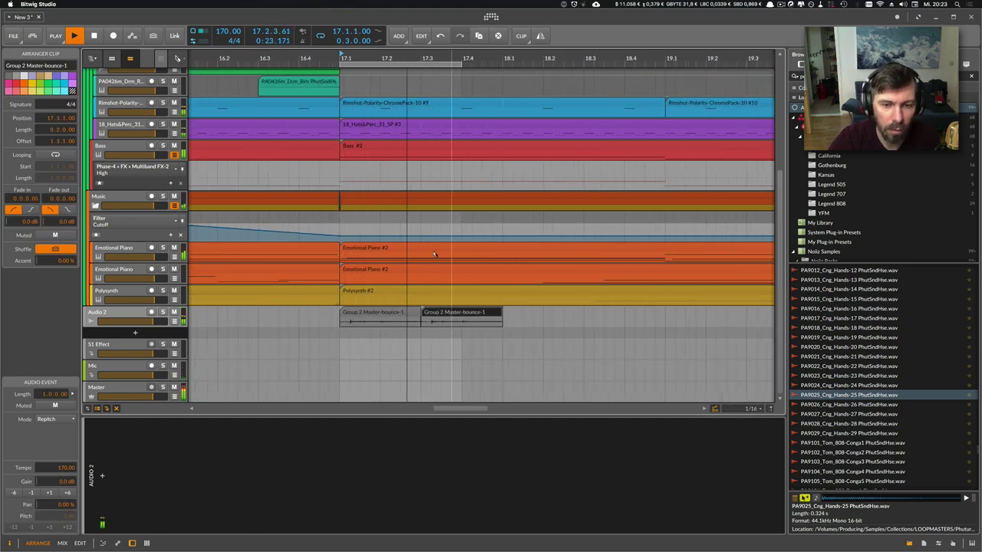
- Move the second half of the split conga clip back to 17.2, cutting the first slice to one beat
key(space)
click(424, 316)
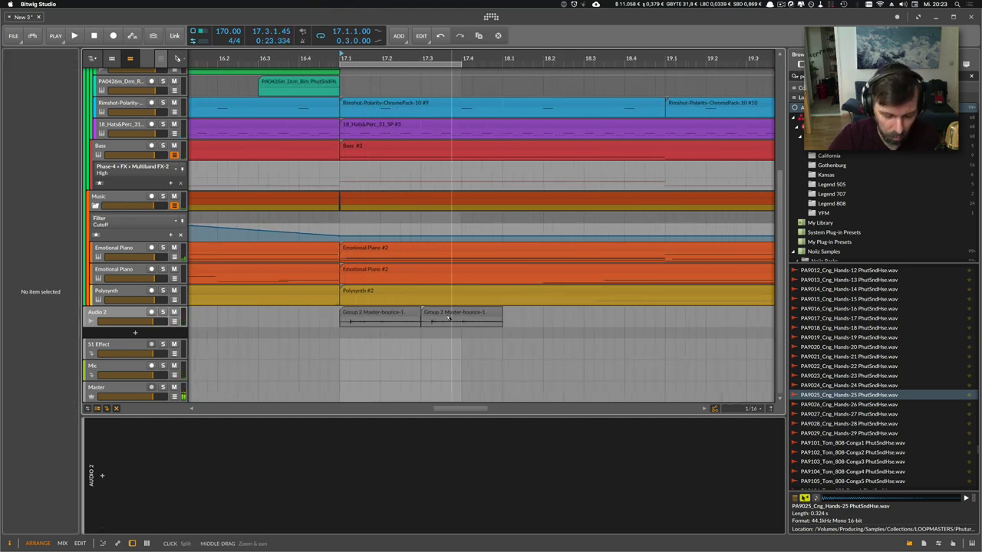
drag(448, 317, 425, 313)
key(space)
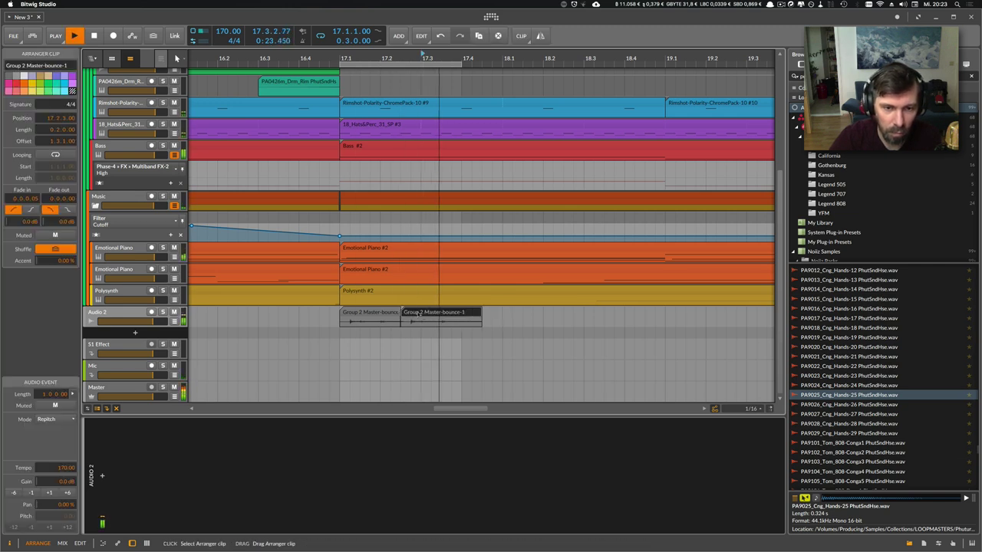
drag(424, 313, 413, 314)
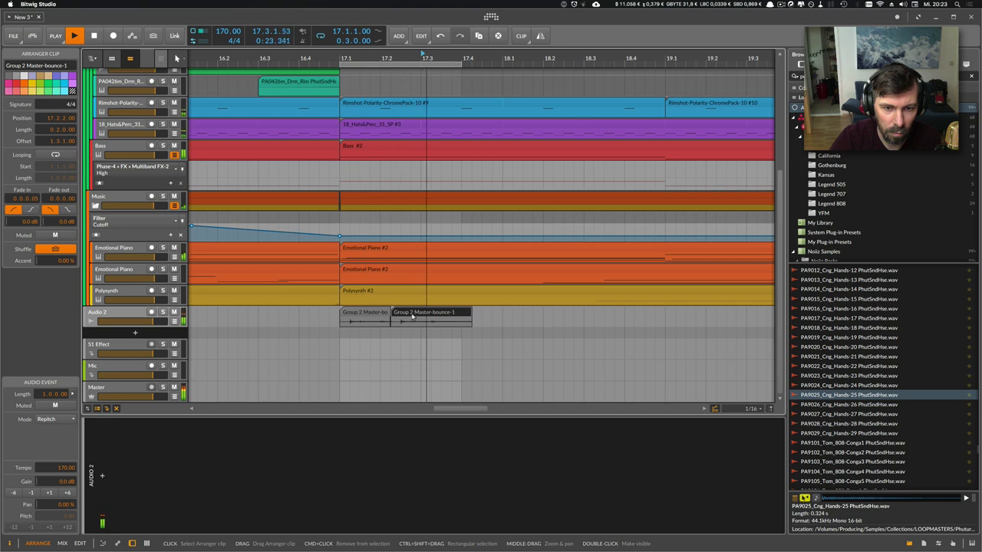
drag(413, 315, 401, 320)
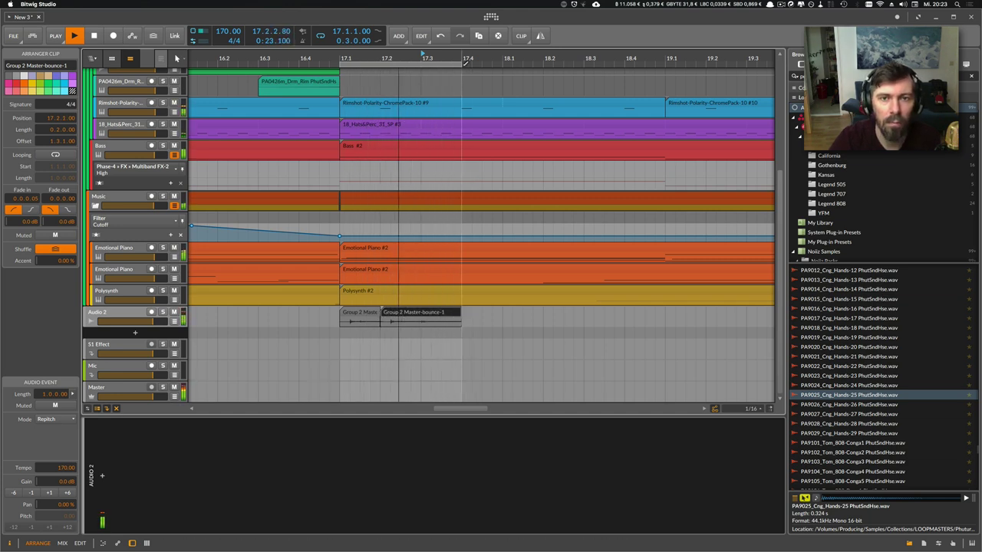
- Extend the loop to one bar, duplicate the second conga slice to 17.4 and trim the copy to one beat
drag(462, 66, 502, 66)
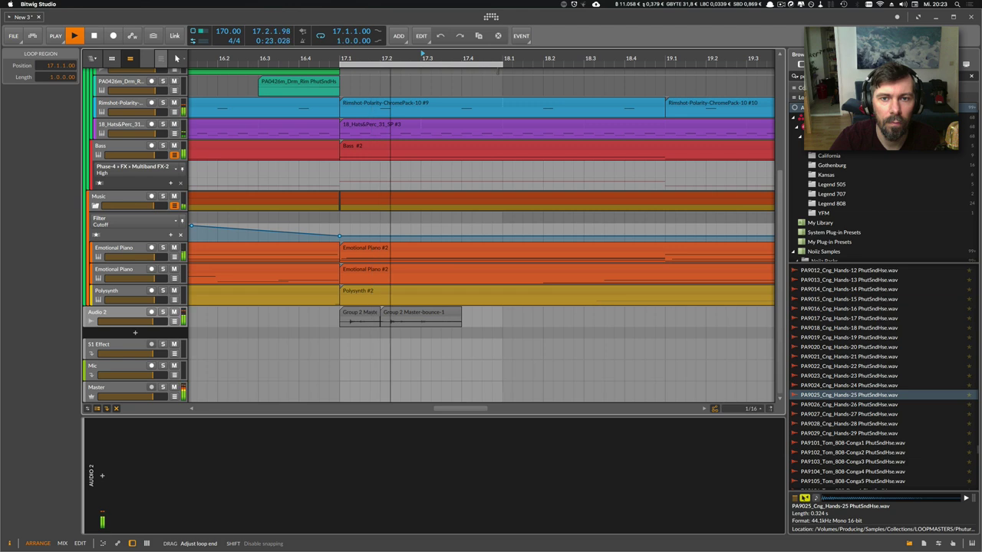
click(443, 311)
key(super+d)
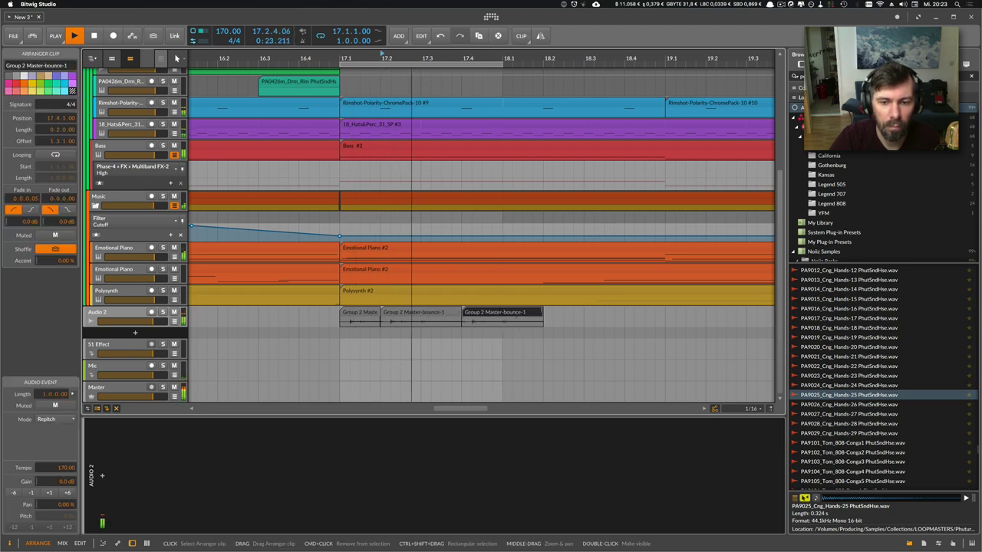
drag(542, 316, 511, 316)
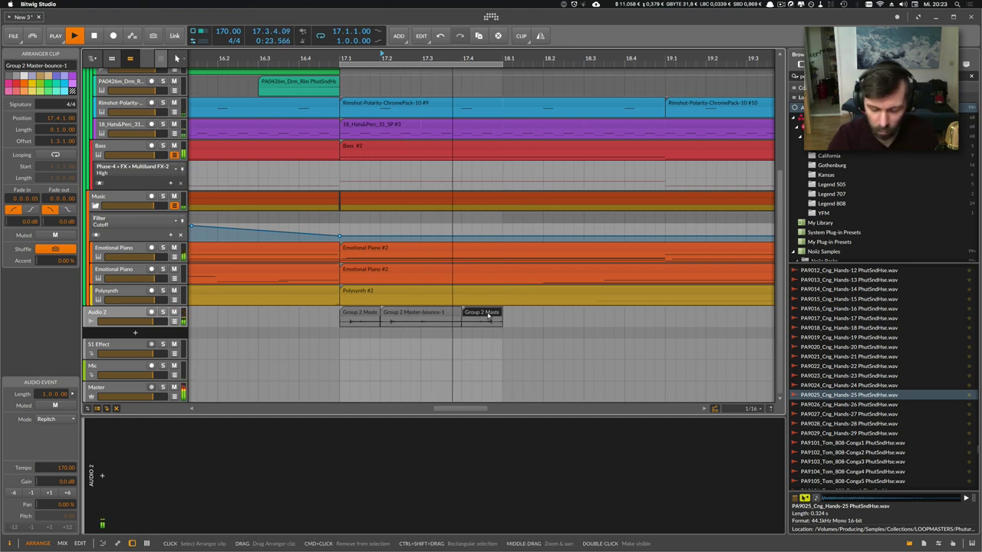
drag(502, 316, 541, 316)
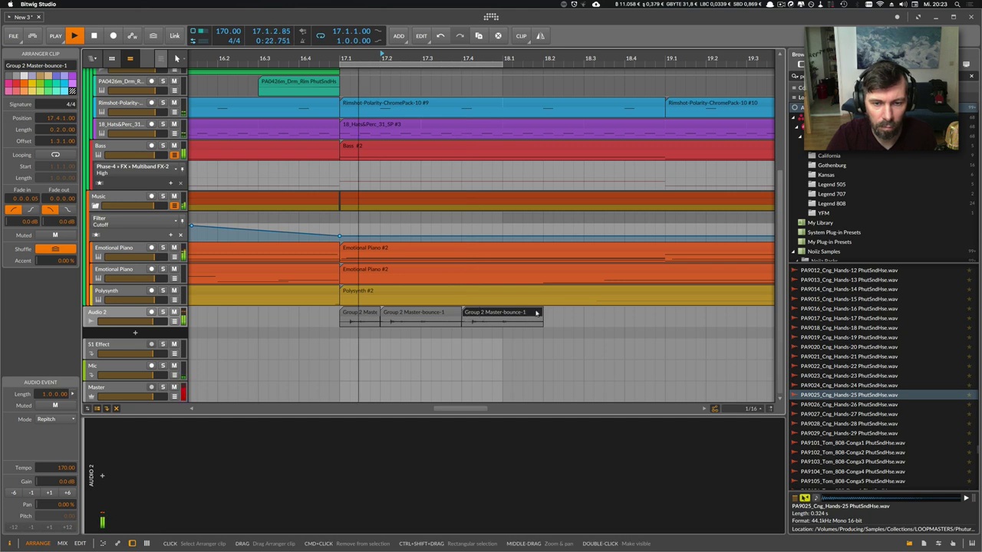
key(super+z)
key(space)
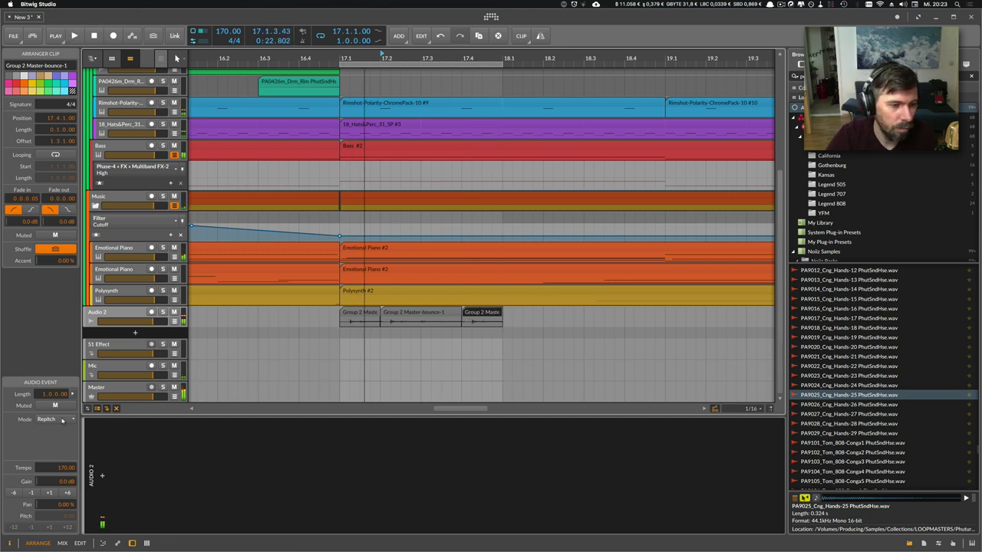
- Set the last conga slice to the Stretch mode and its pitch to 12.00
click(63, 419)
click(113, 393)
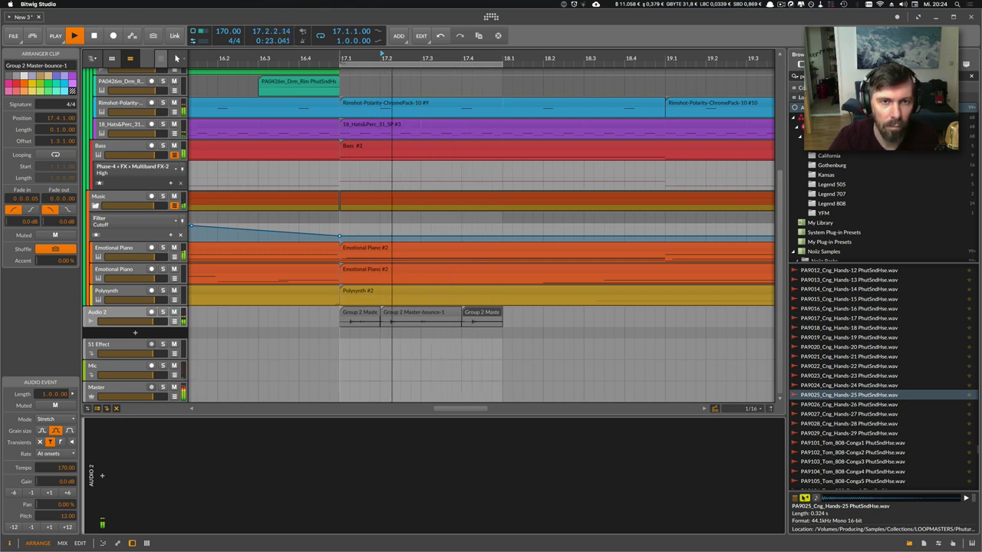
click(479, 313)
key(space)
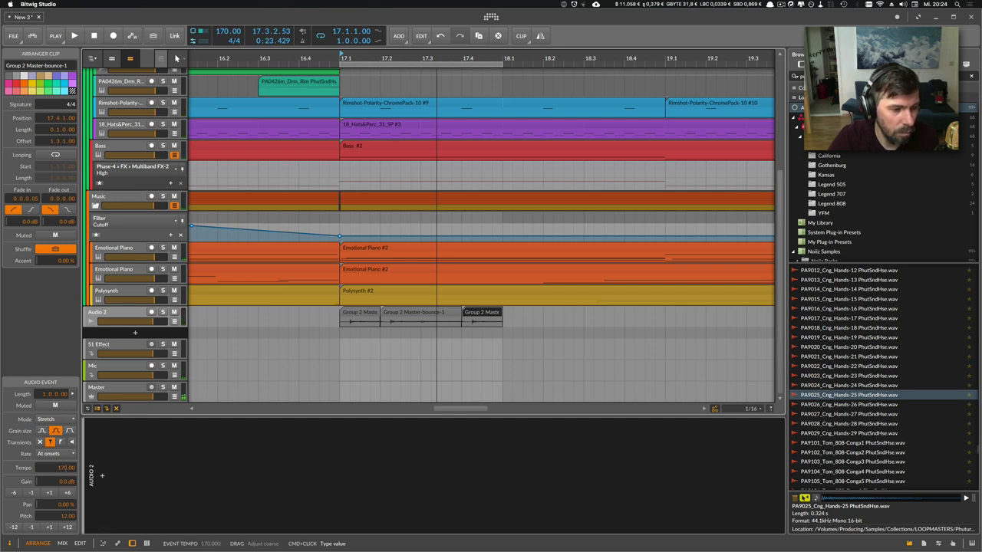
super+click(65, 467)
key(Escape)
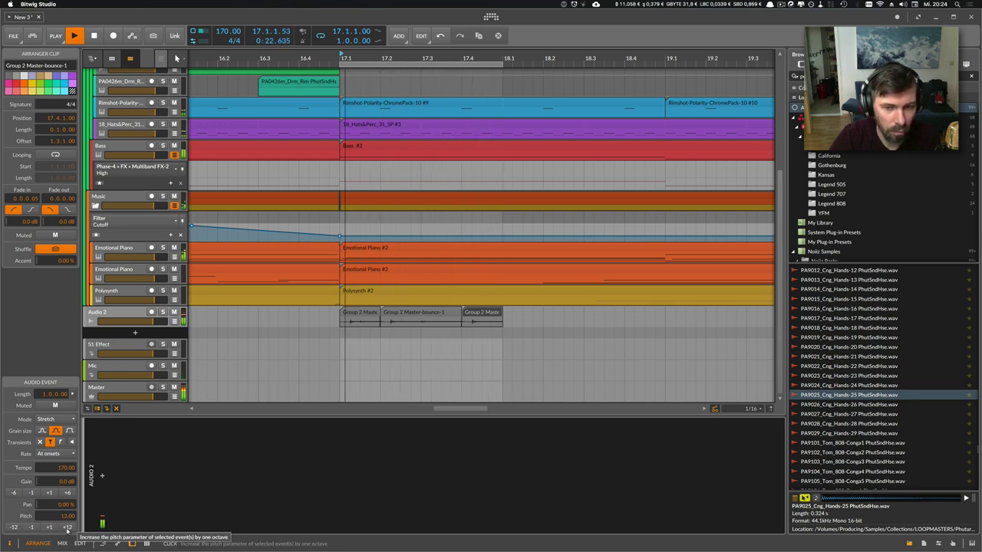
- Audition the Elastique Solo and Elastique Eco stretch modes on the last conga slice
click(55, 420)
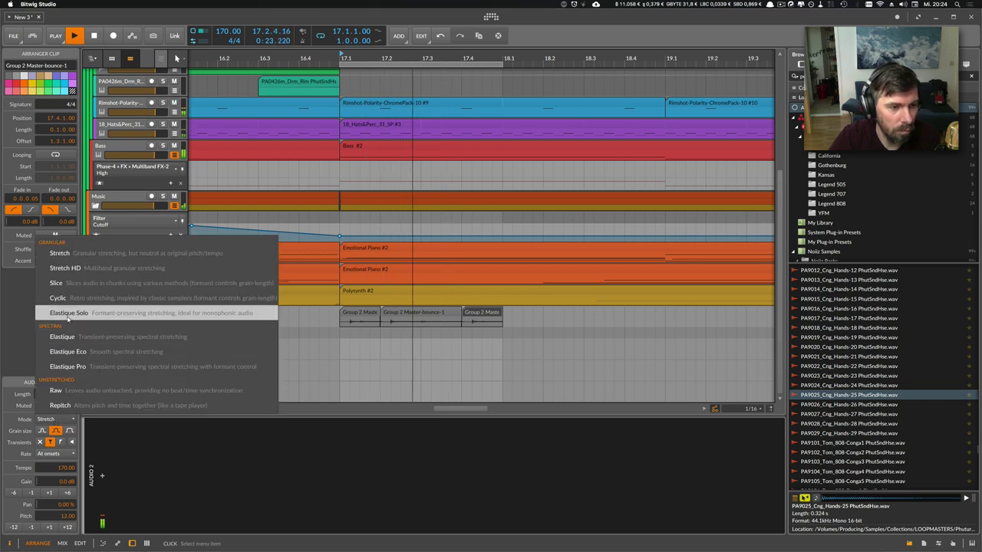
click(130, 313)
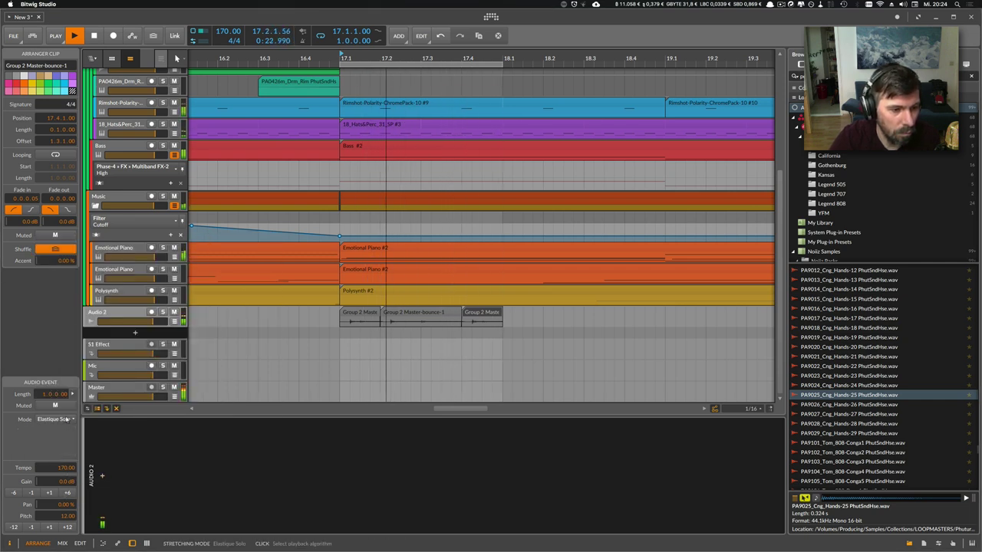
click(67, 418)
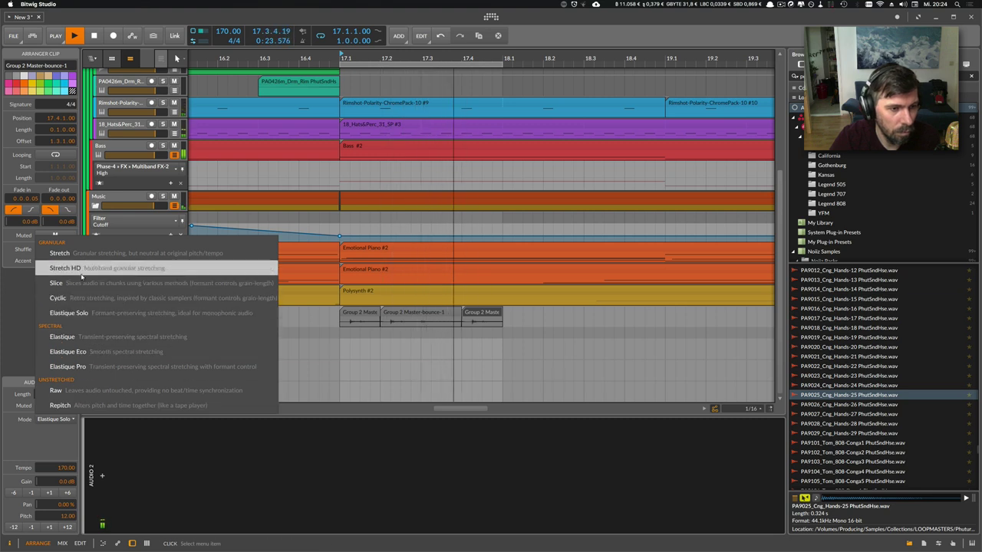
click(76, 351)
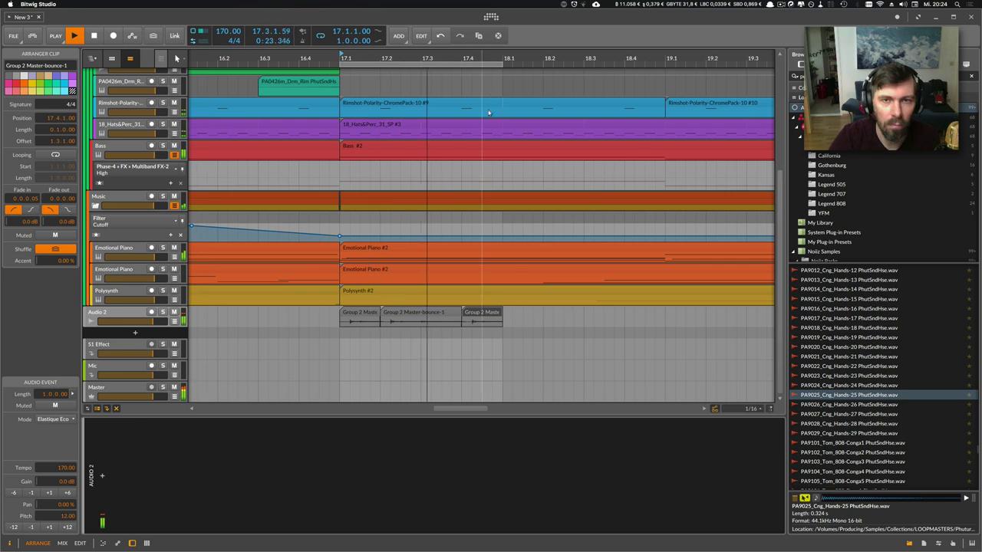
- Duplicate the one-bar conga slice pattern into bar 18
drag(463, 60, 463, 46)
key(space)
click(497, 316)
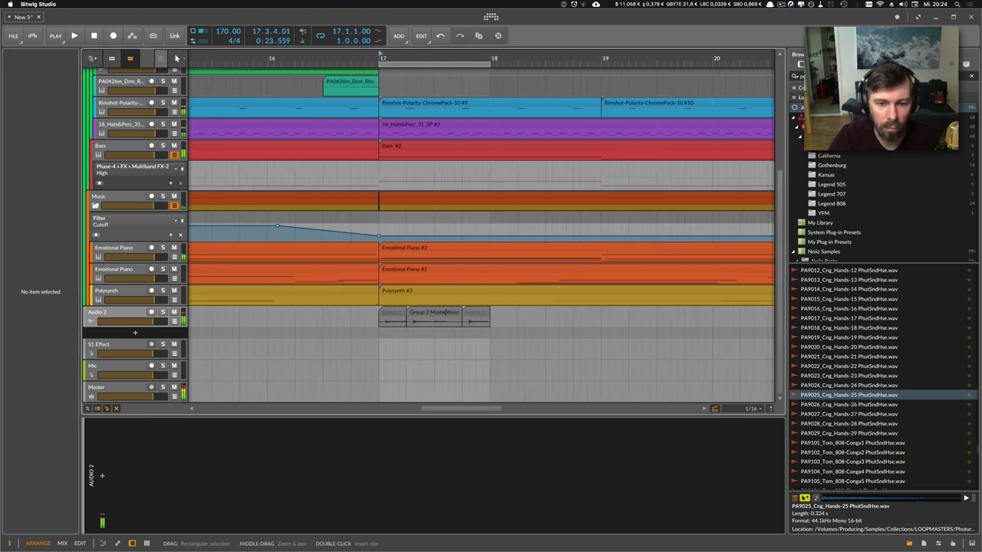
click(453, 312)
key(ctrl+d)
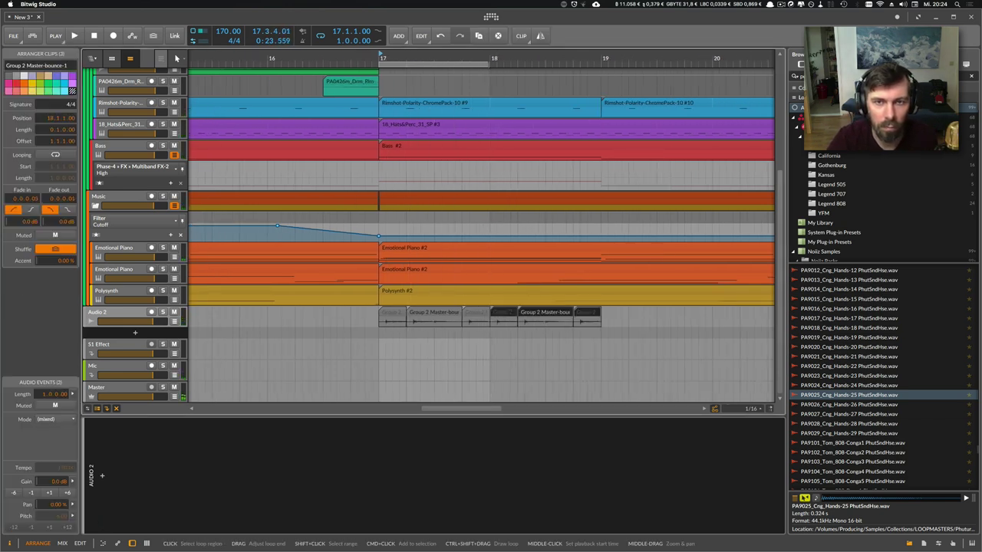
- Extend the loop region to two bars and delete every conga slice except the first one at bar 17
drag(493, 59, 573, 44)
key(space)
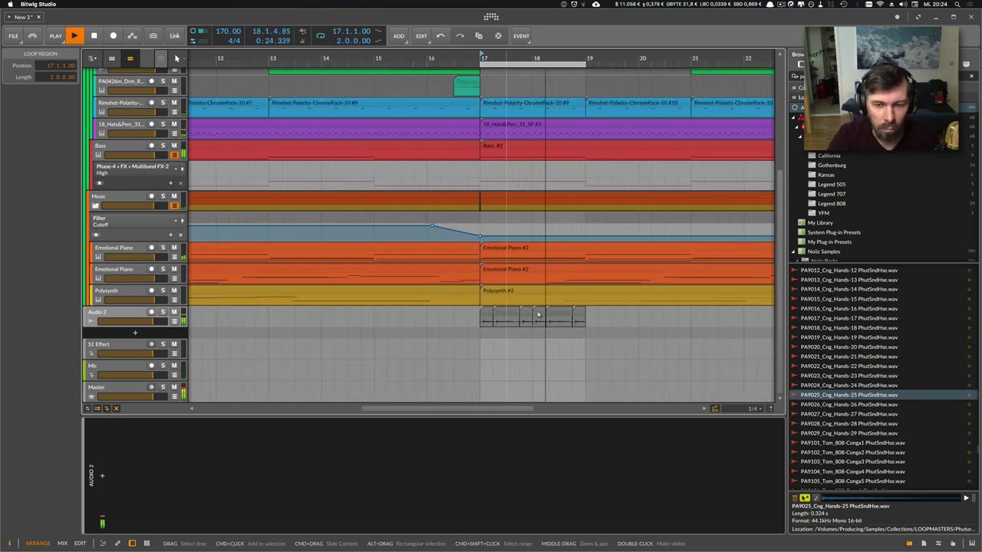
drag(587, 313, 522, 314)
key(Delete)
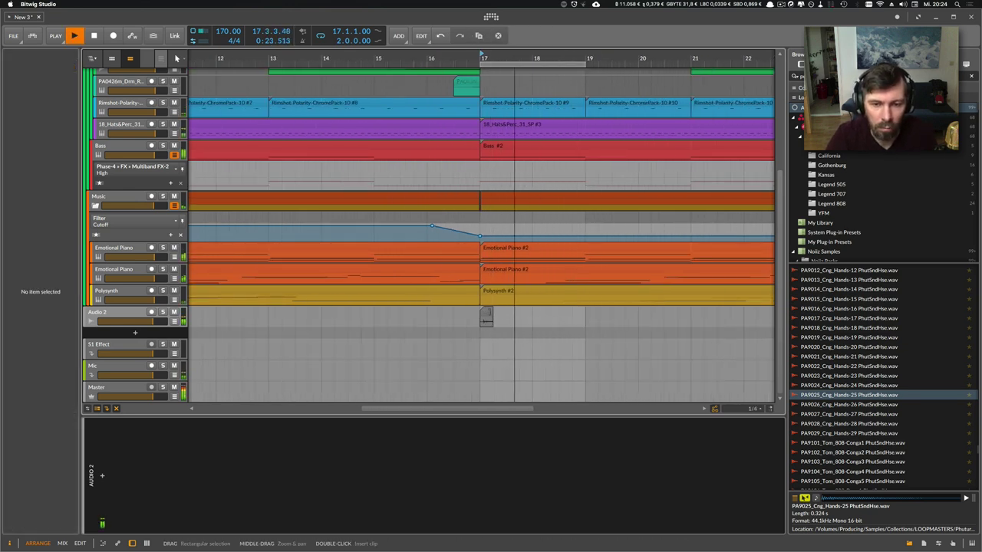
- Copy the remaining one-beat conga slice to beat 17.4, duplicate both slices into bar 18, and select their audio track
click(489, 312)
key(space)
key(space)
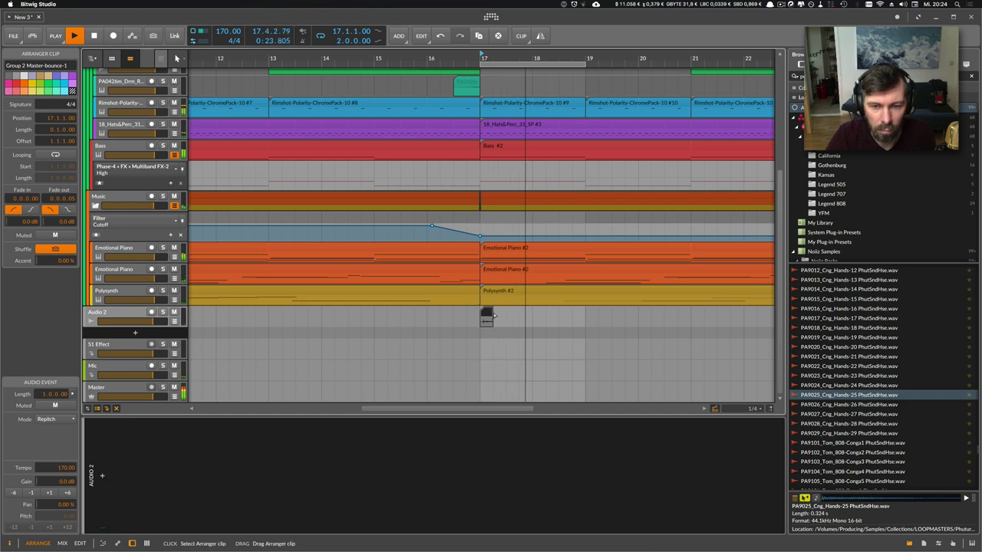
mouse_move(487, 312)
mouse_down()
mouse_move(527, 312)
mouse_move(483, 310)
mouse_up()
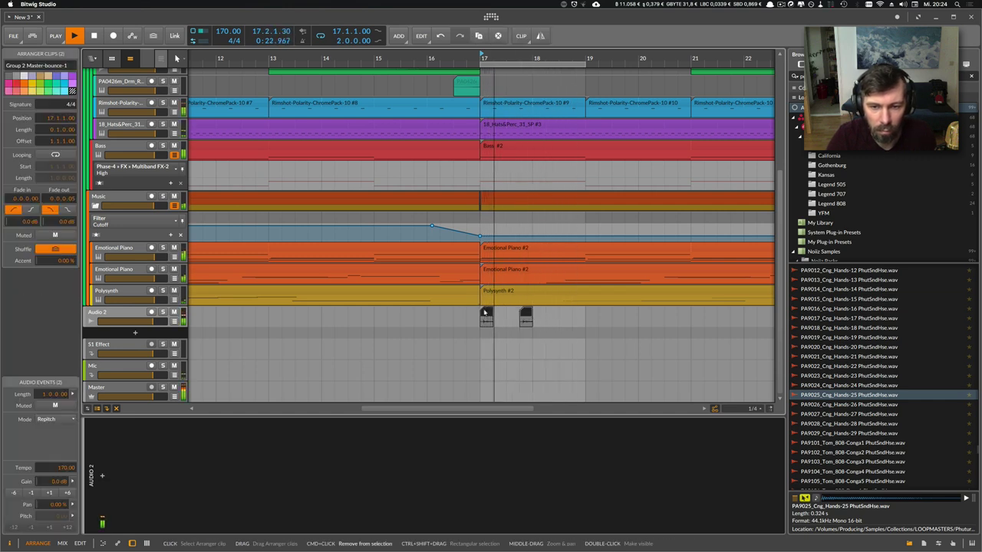
key(super+d)
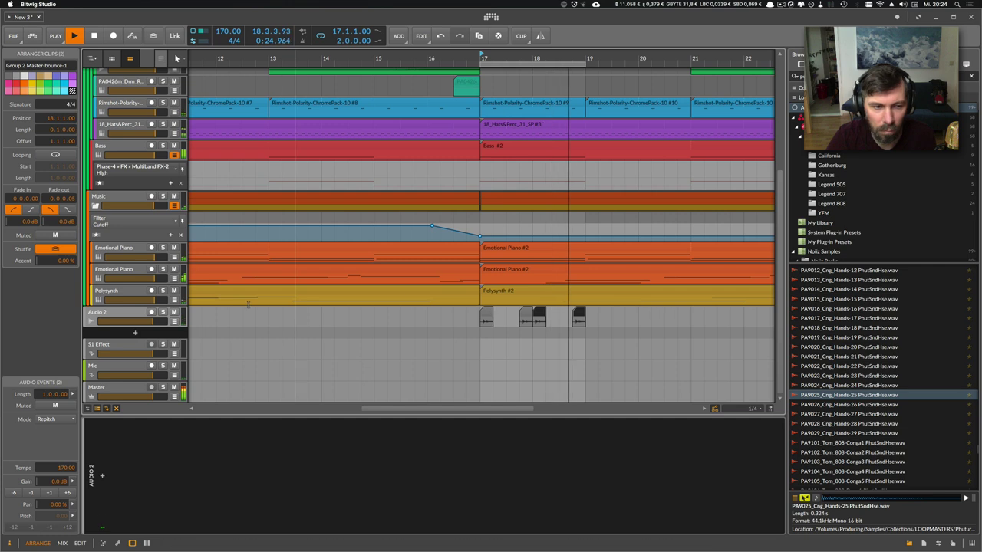
click(127, 314)
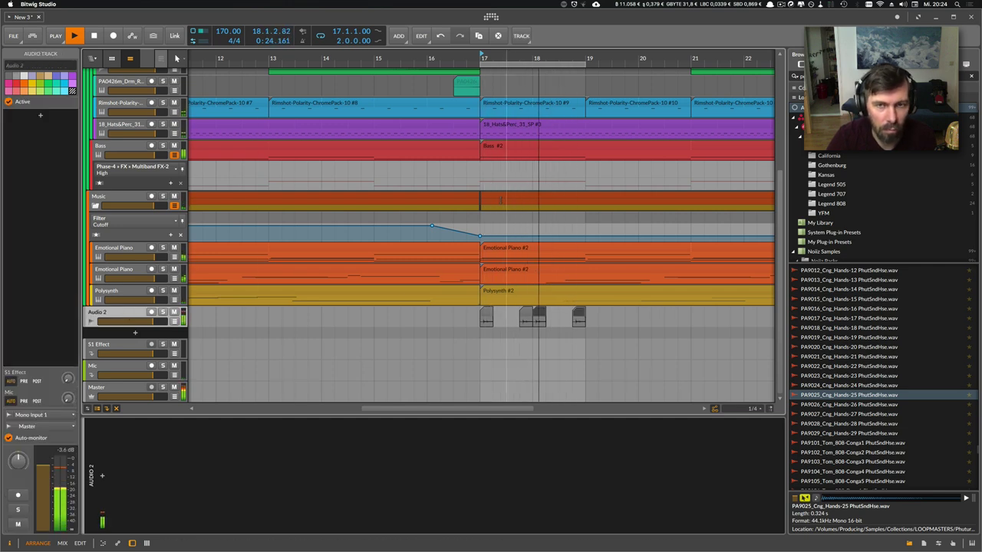
- Move the first conga slice one sixteenth earlier and trim off the part before bar 17
drag(482, 57, 517, 161)
key(space)
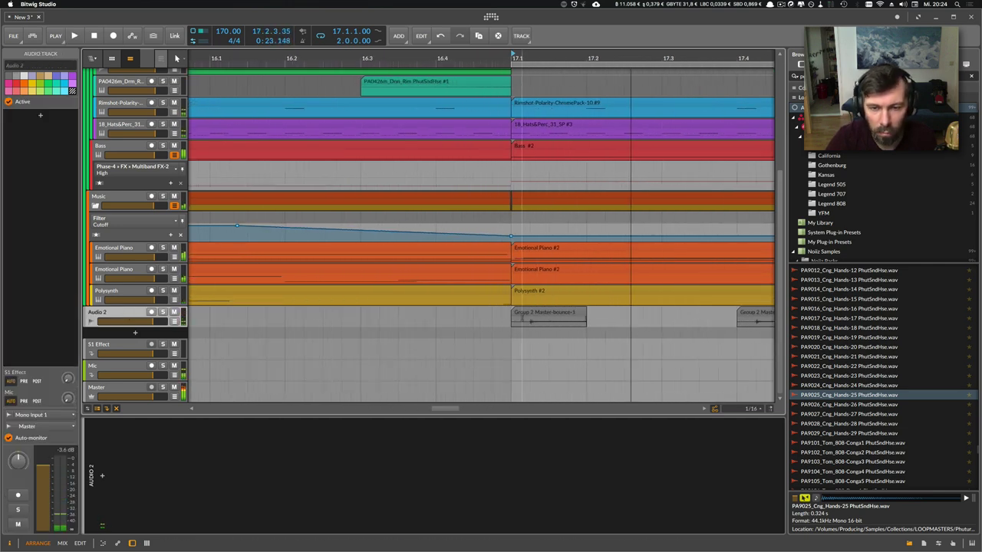
drag(529, 317, 498, 315)
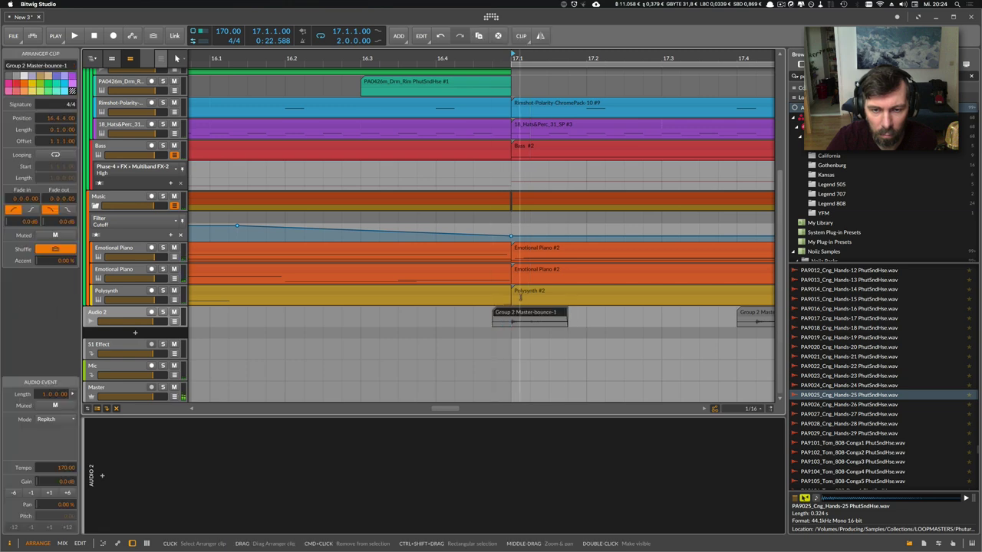
key(space)
key(space)
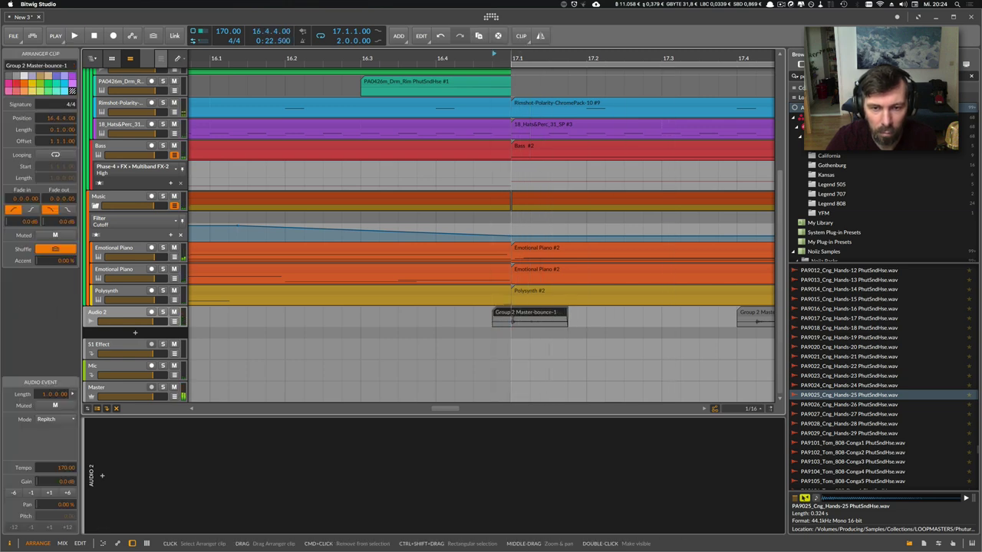
key(5)
key(Delete)
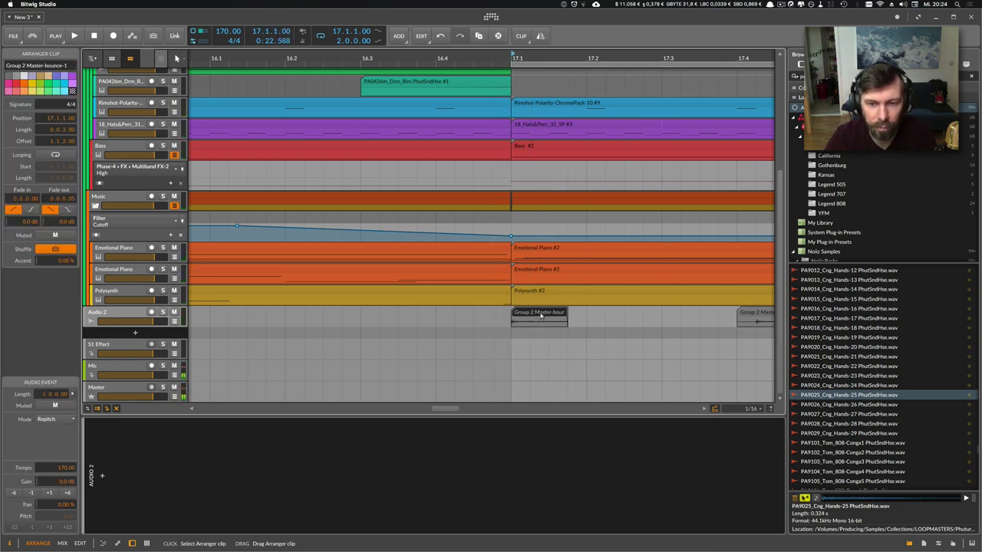
- Duplicate the trimmed conga slice directly after itself and shift the overlapping pair to start at 17.1.3
key(super+d)
key(space)
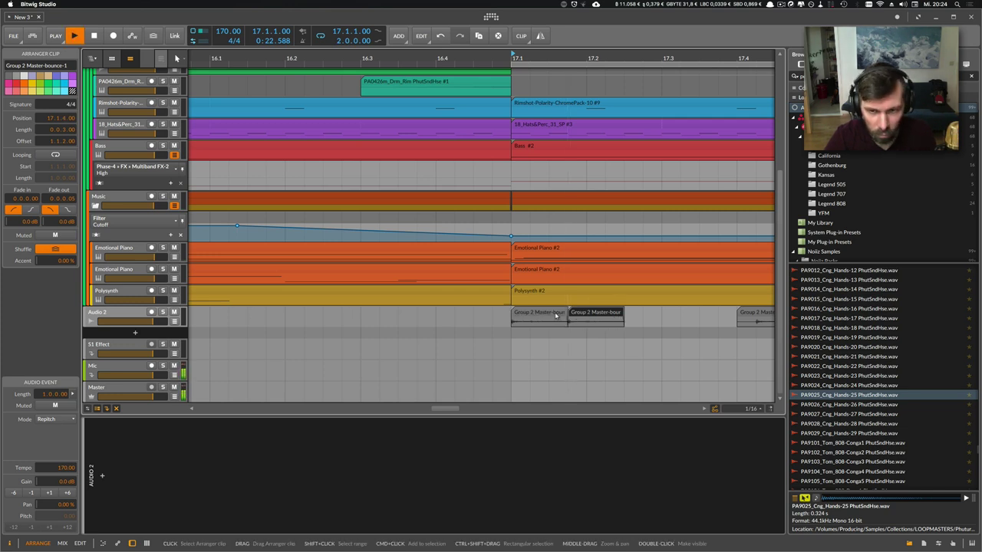
key(space)
drag(582, 315, 559, 313)
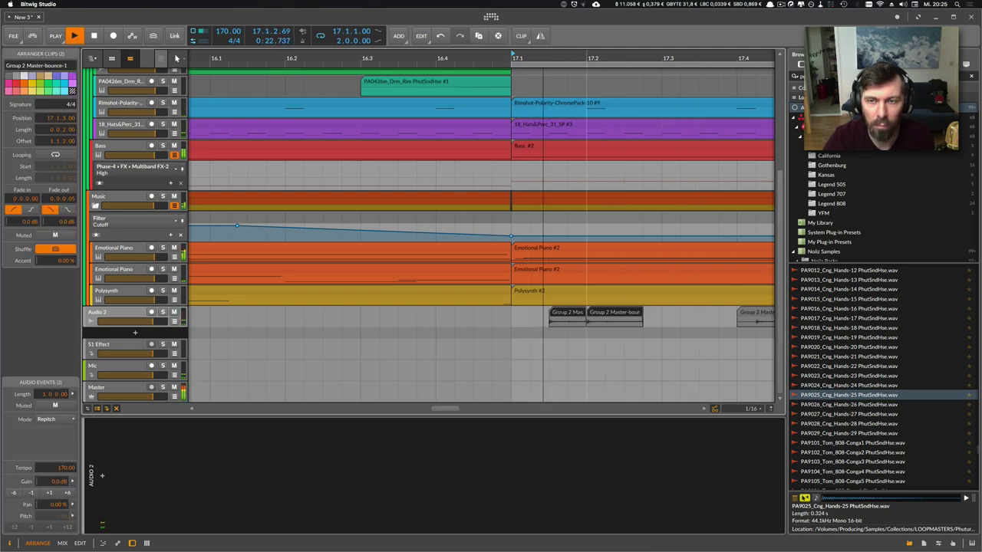
- Stop playback and delete the Audio 2 track holding the conga slices
scroll(518, 315, down, 5)
key(space)
click(123, 312)
key(Delete)
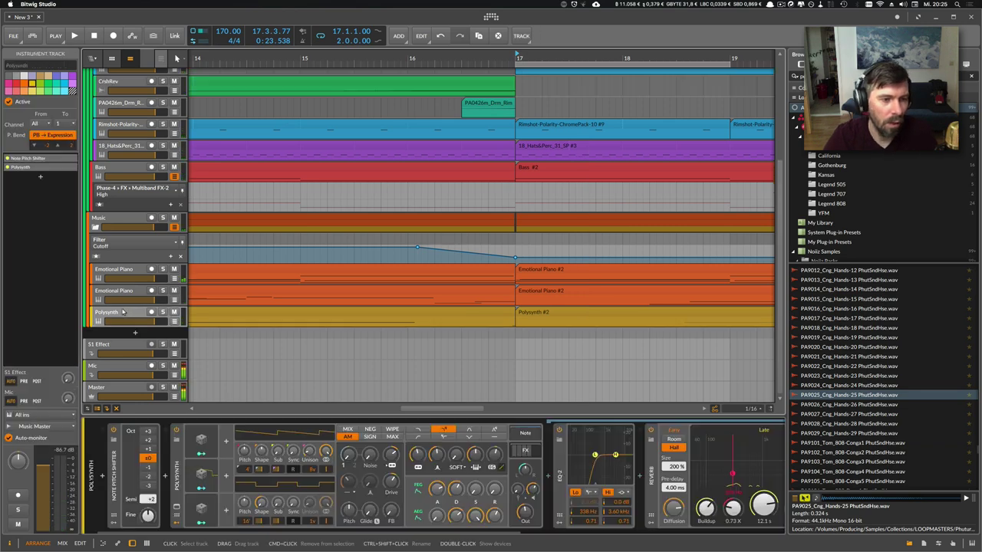
- Collapse the Drums group and set the loop region to start at 1.1.1 with a length of 16 bars
scroll(422, 140, up, 5)
drag(440, 58, 345, 98)
drag(439, 62, 649, 64)
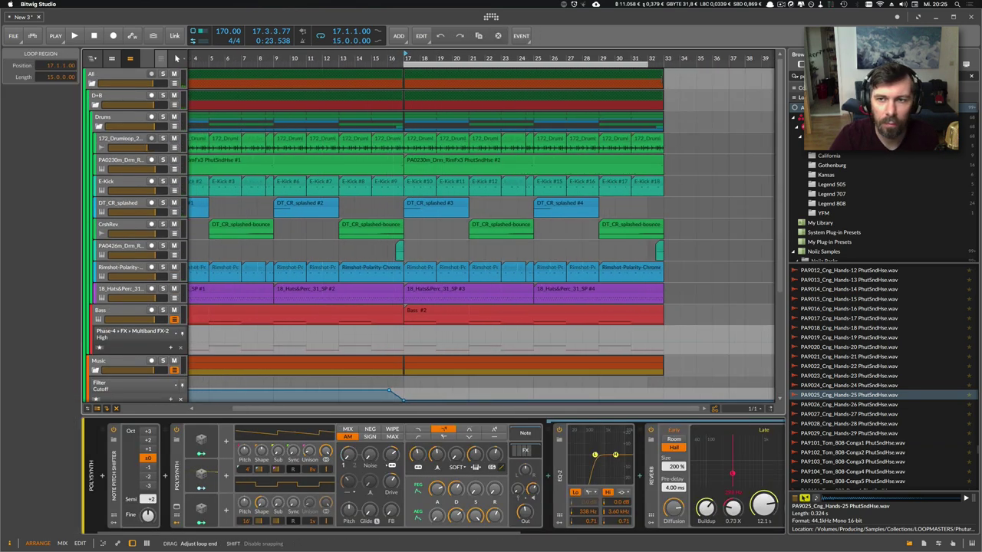
click(98, 126)
drag(417, 60, 193, 59)
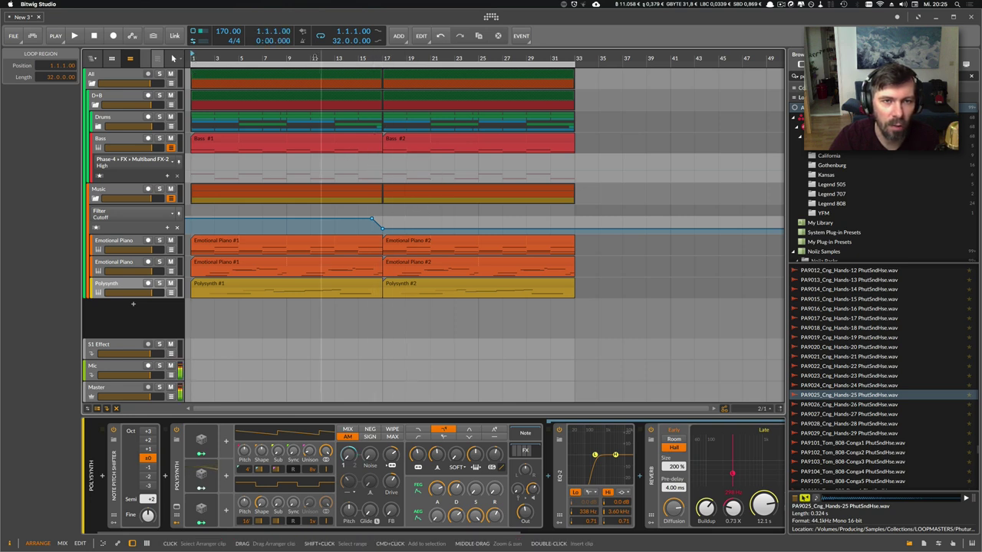
drag(316, 59, 299, 68)
drag(533, 68, 370, 66)
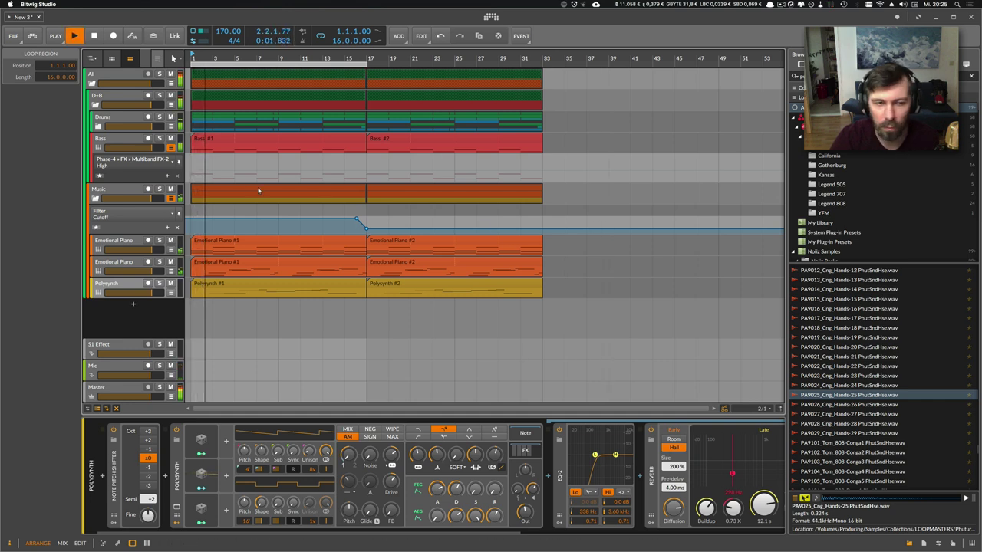
key(super+Tab)
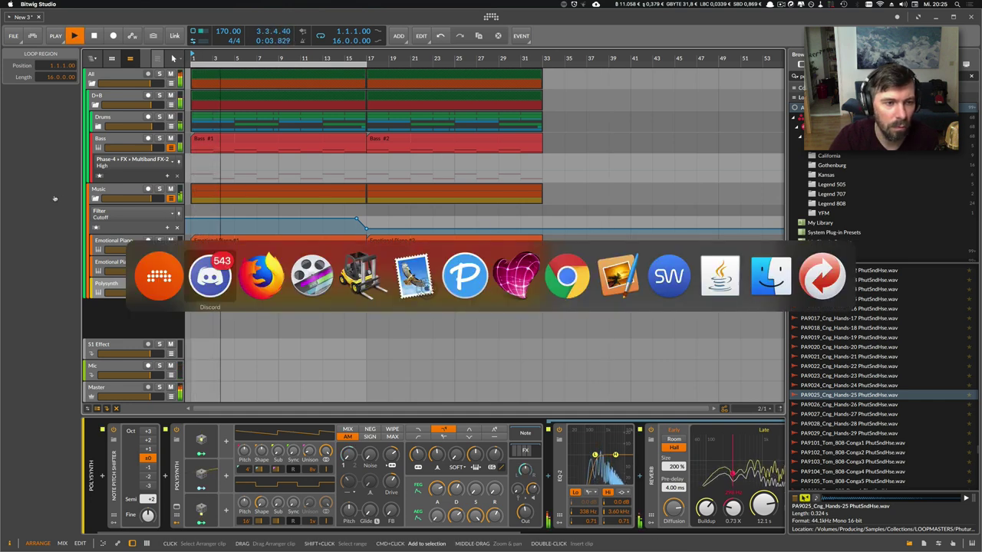
key(Escape)
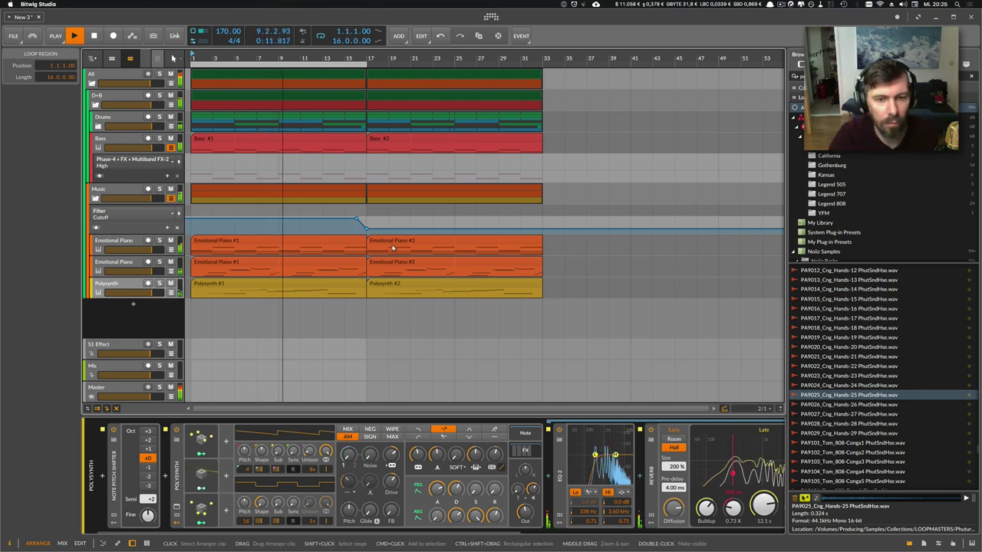
- Delete the second section's Polysynth clip and extend the loop region to 32 bars, with playback starting at bar 17
click(396, 286)
key(Delete)
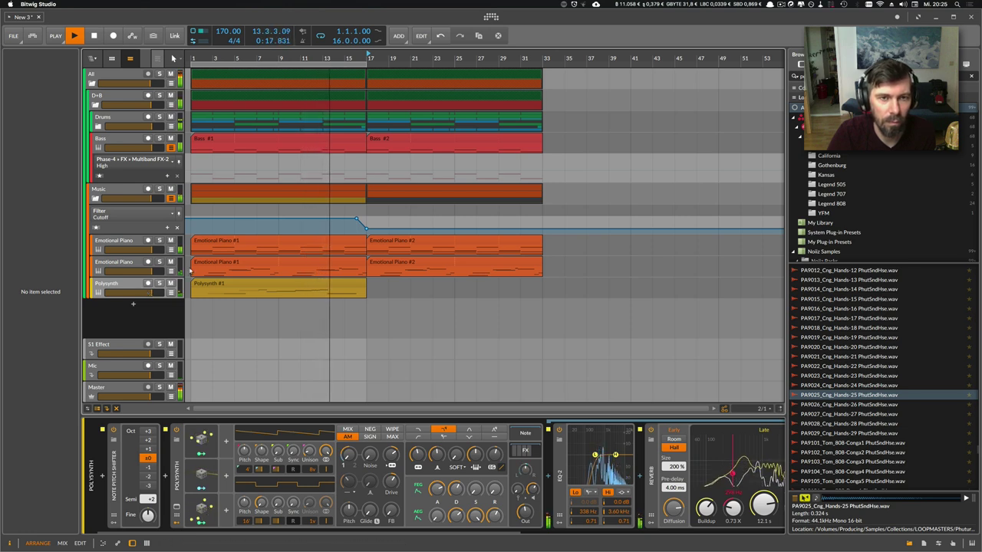
click(366, 65)
drag(365, 65, 543, 64)
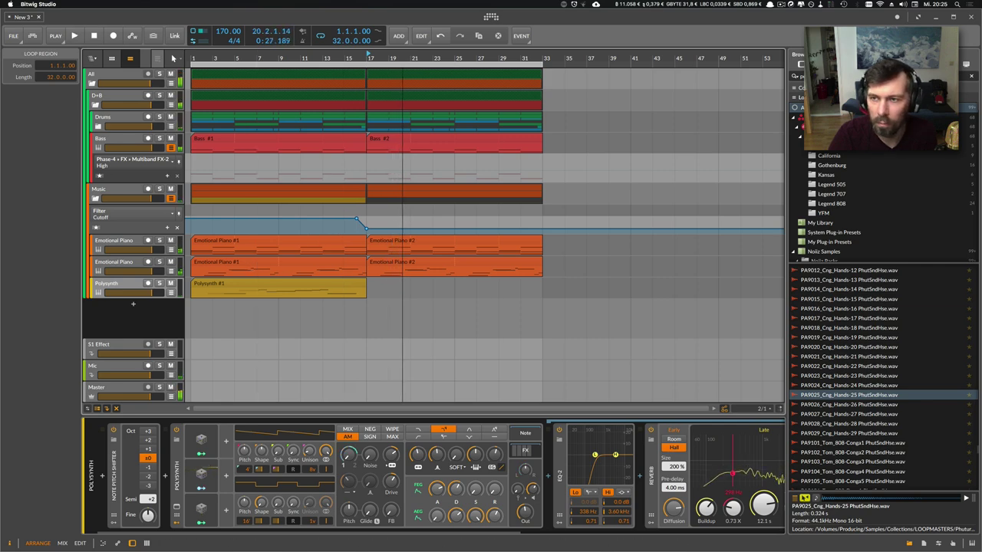
- Search the sample browser for "ride" and audition the first few VDUB2 Ride samples
drag(814, 75, 778, 79)
text(ride)
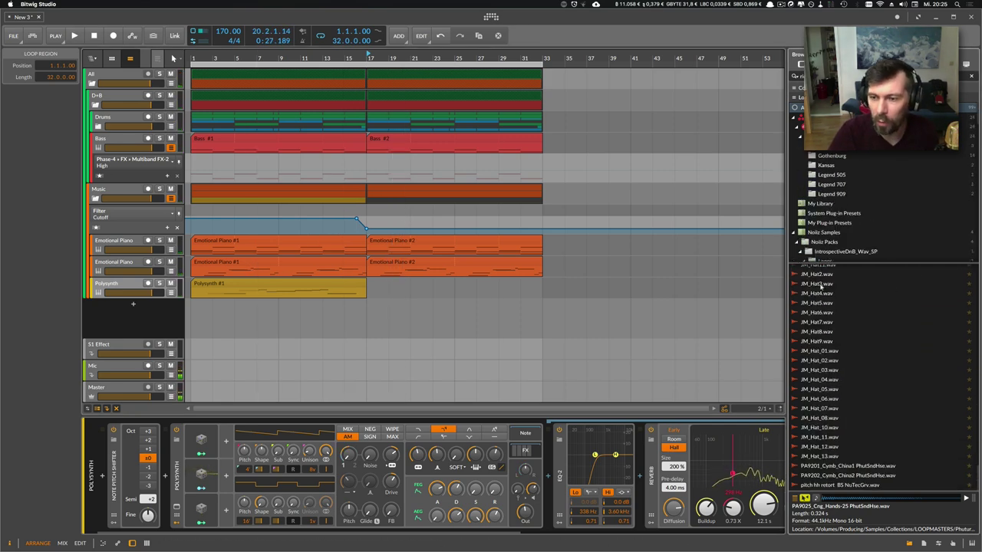
click(827, 291)
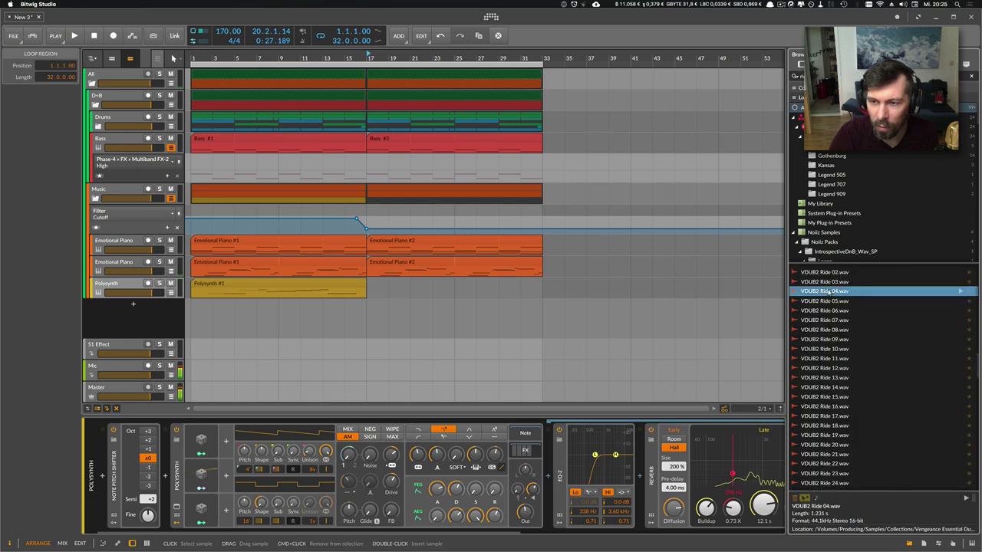
key(Up)
key(Up)
key(Up)
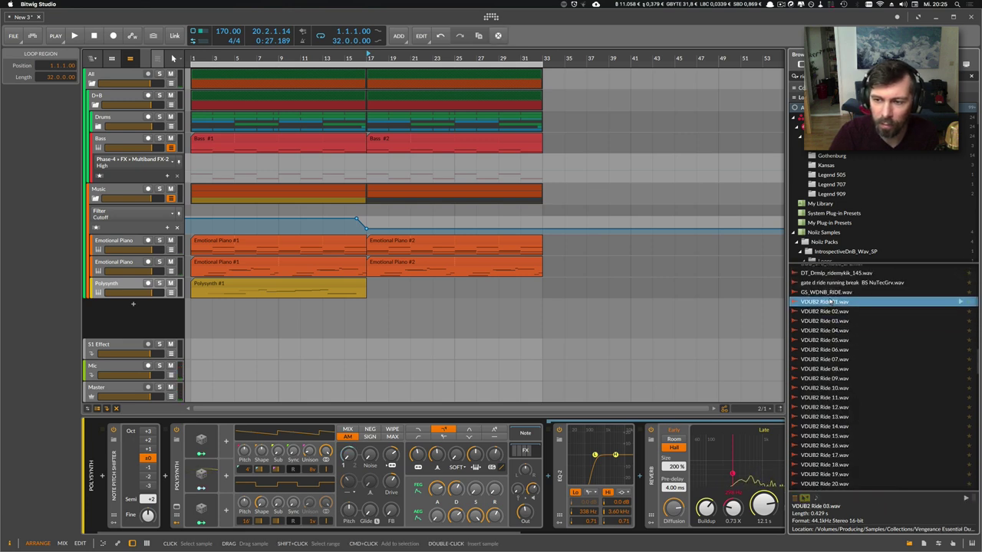
click(826, 311)
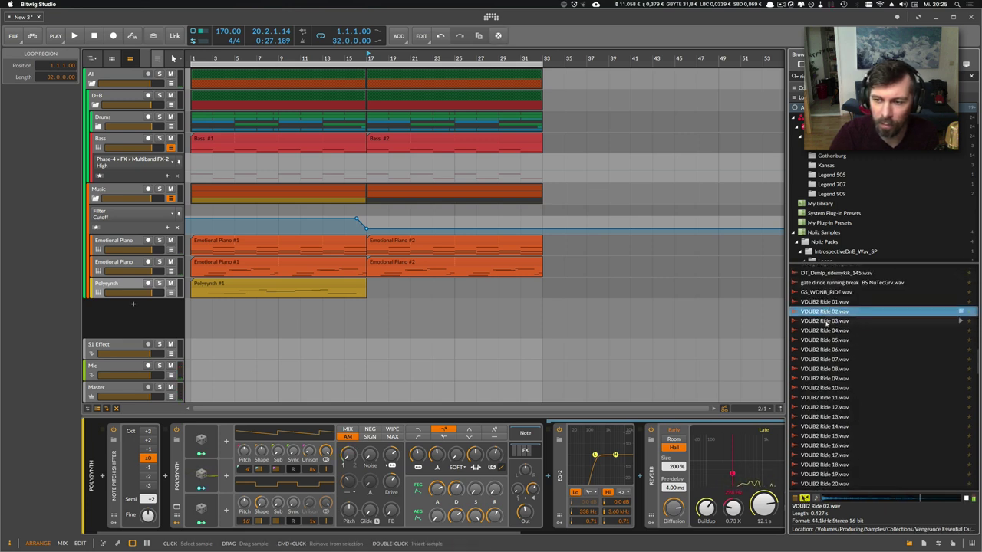
- Add VDUB2 Ride 02.wav as a sampler track in the expanded Drums group and create an empty one-bar clip at bar 17
drag(585, 346, 104, 126)
click(99, 126)
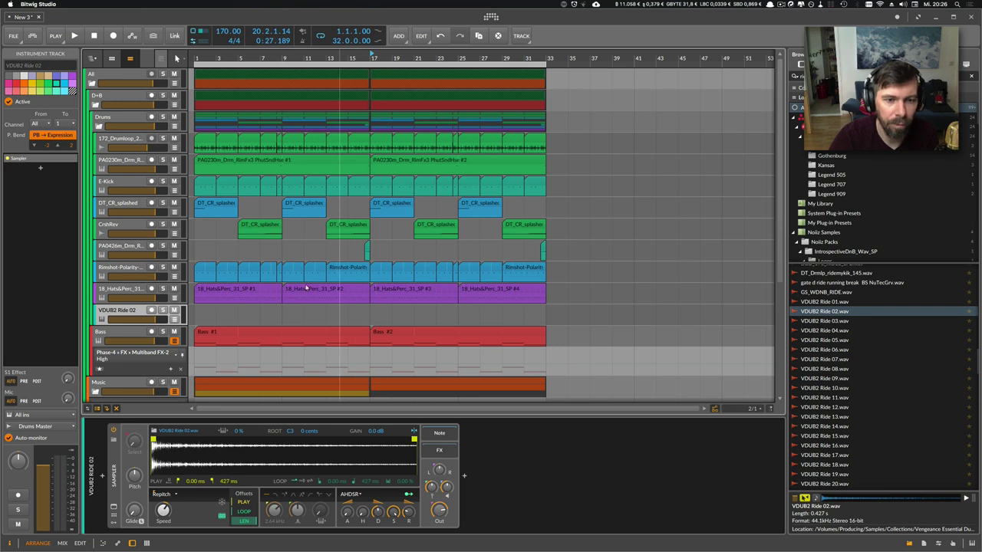
double_click(375, 314)
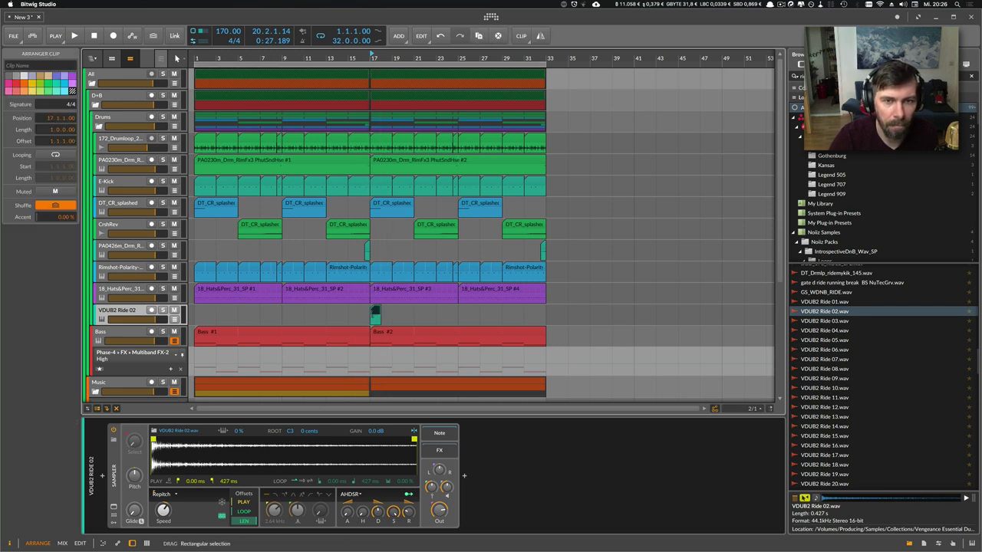
- Enter a one-beat C2 note at 17.1 in the ride clip, duplicate it to fill all four beats, and play it back
double_click(376, 314)
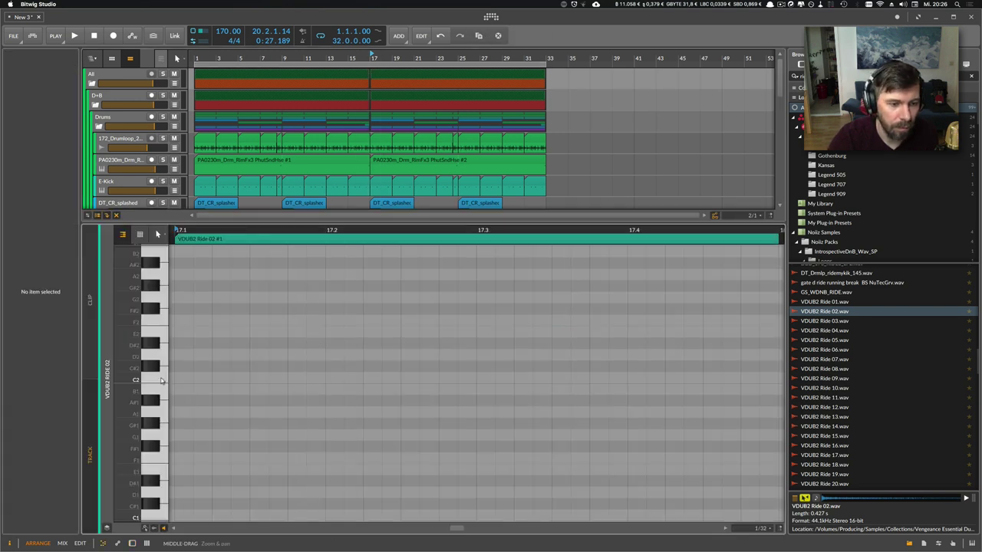
double_click(181, 377)
drag(192, 377, 269, 377)
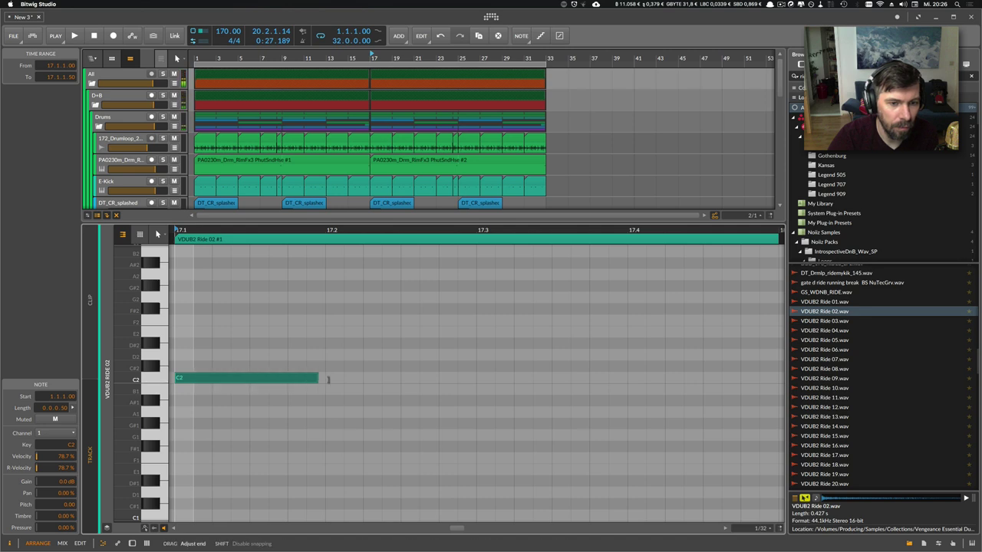
drag(328, 379, 325, 379)
key(super+d)
key(super+d)
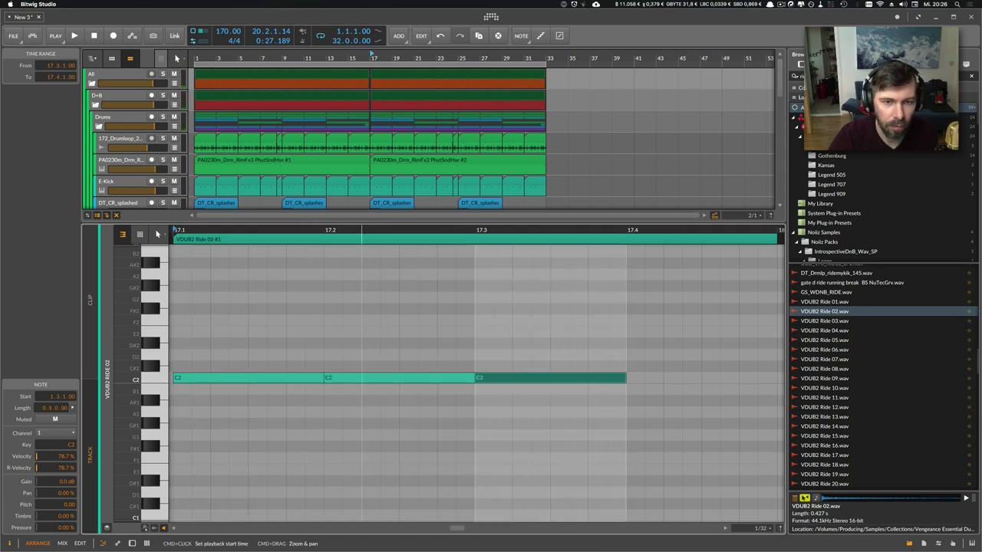
key(minus)
key(super+d)
key(space)
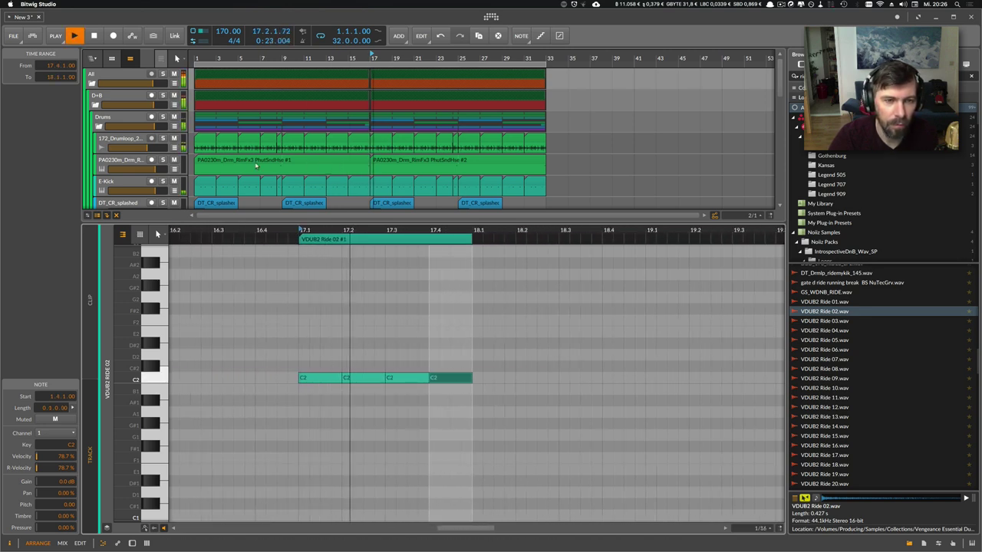
- Extend the ride clip as a repeating loop over 16 bars, up to the end of the second section
scroll(256, 165, down, 3)
scroll(150, 173, down, 3)
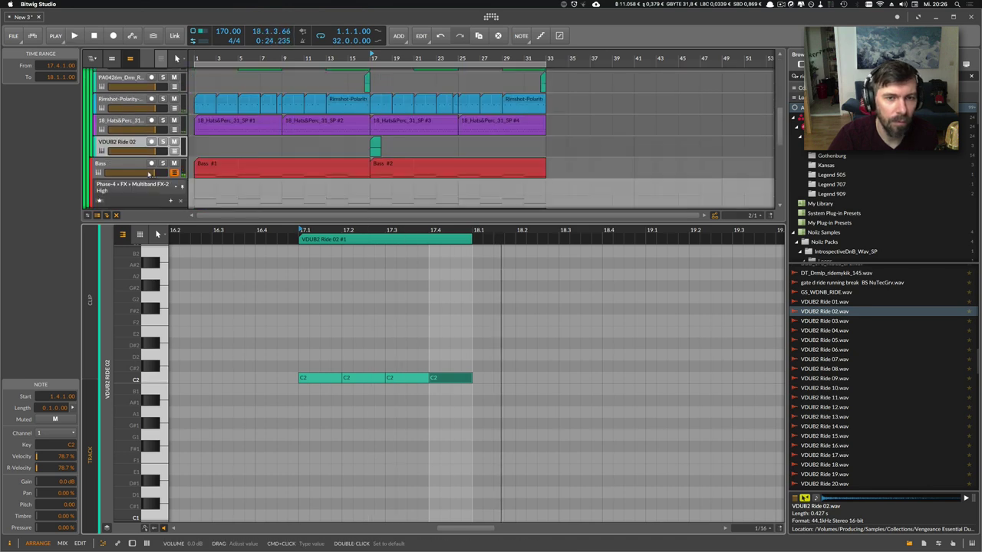
drag(378, 143, 546, 154)
- Set the ride sampler's pitch to about -3.72 st and its output to about -16.5 dB
double_click(134, 141)
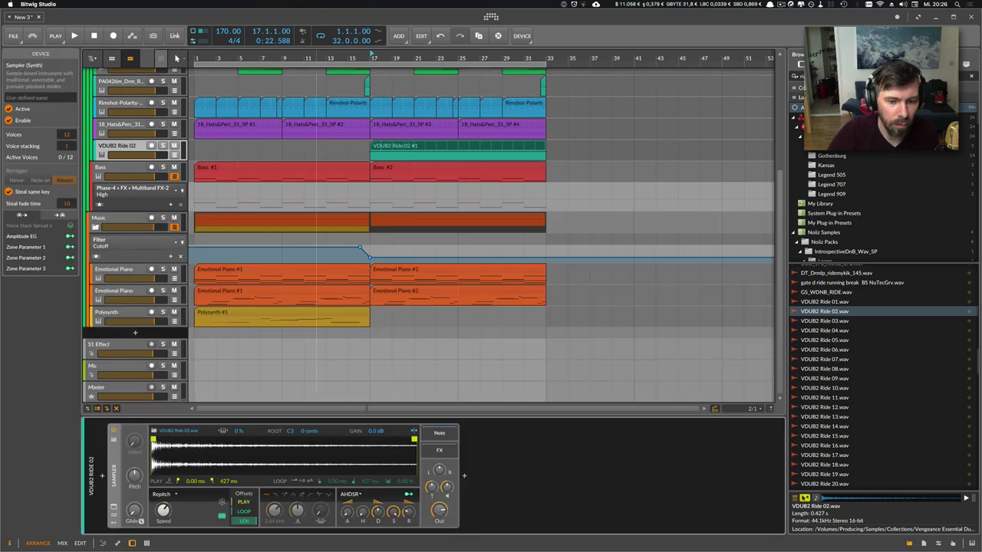
drag(441, 511, 440, 532)
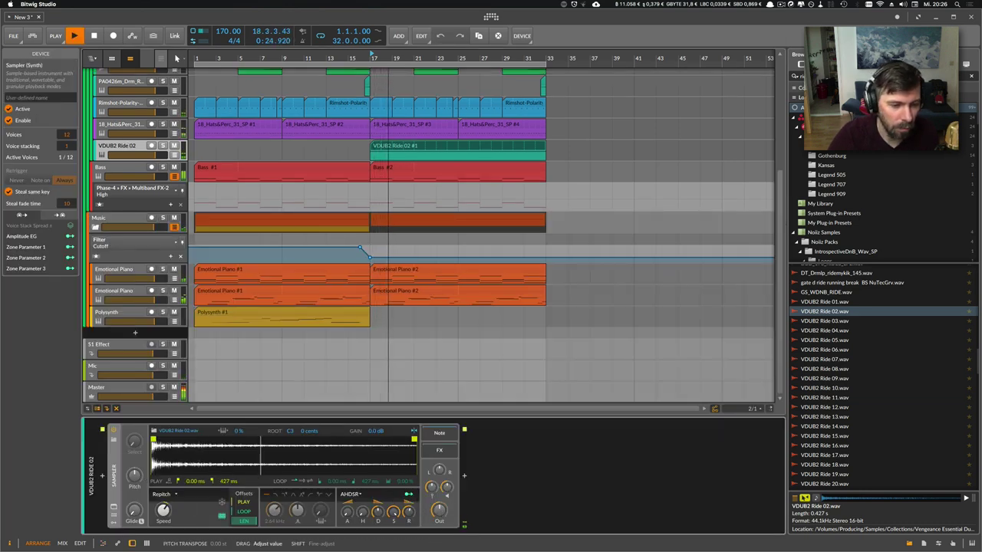
mouse_move(134, 475)
mouse_down()
mouse_move(134, 456)
mouse_move(134, 471)
mouse_up()
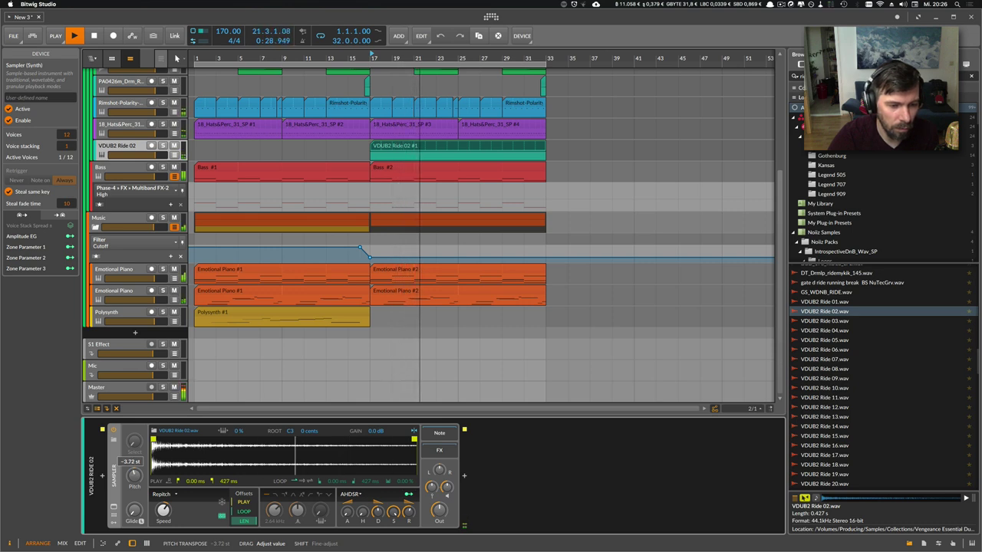
drag(439, 510, 439, 518)
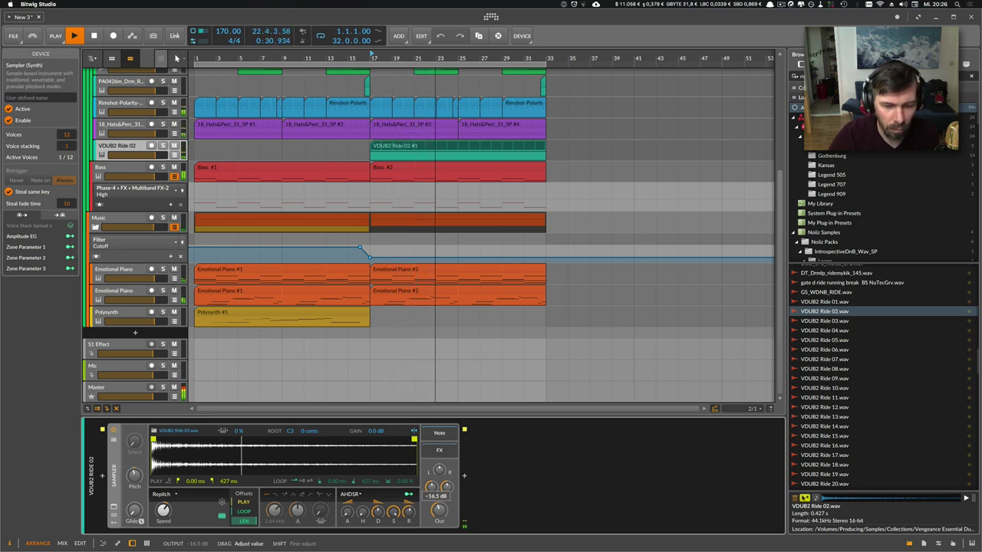
- Lower the velocity of the ride notes on beats 2 and 4 to 71.2 %
double_click(395, 145)
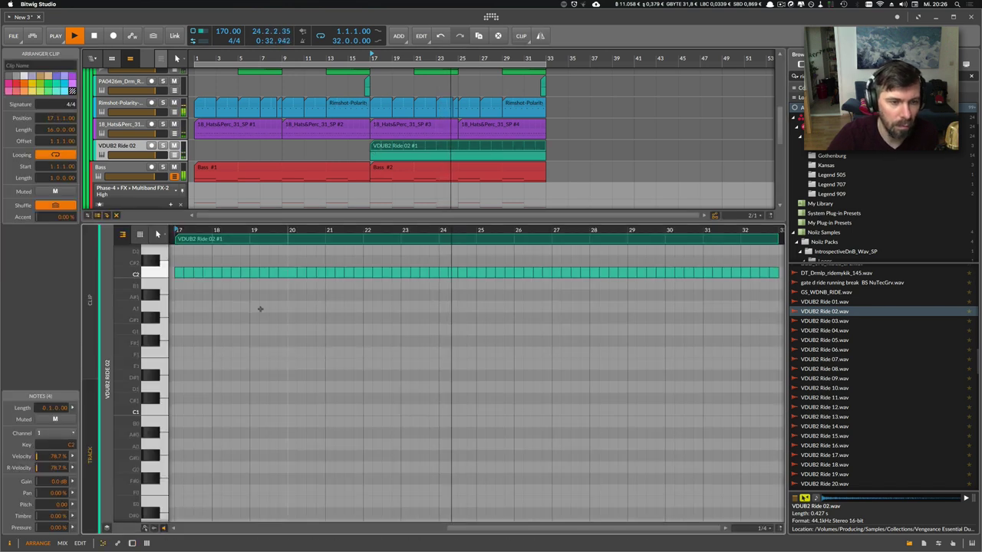
drag(185, 231, 277, 230)
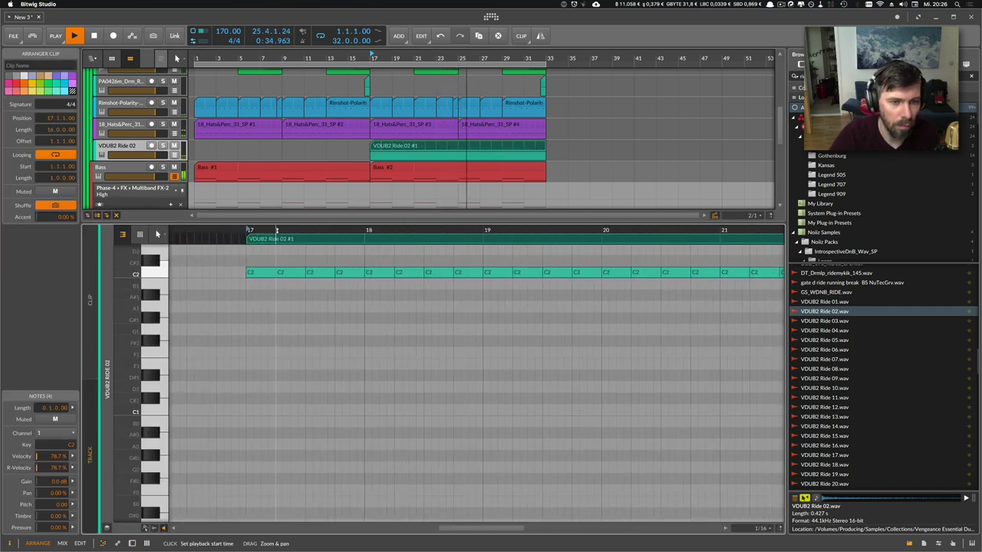
click(299, 276)
shift+click(350, 274)
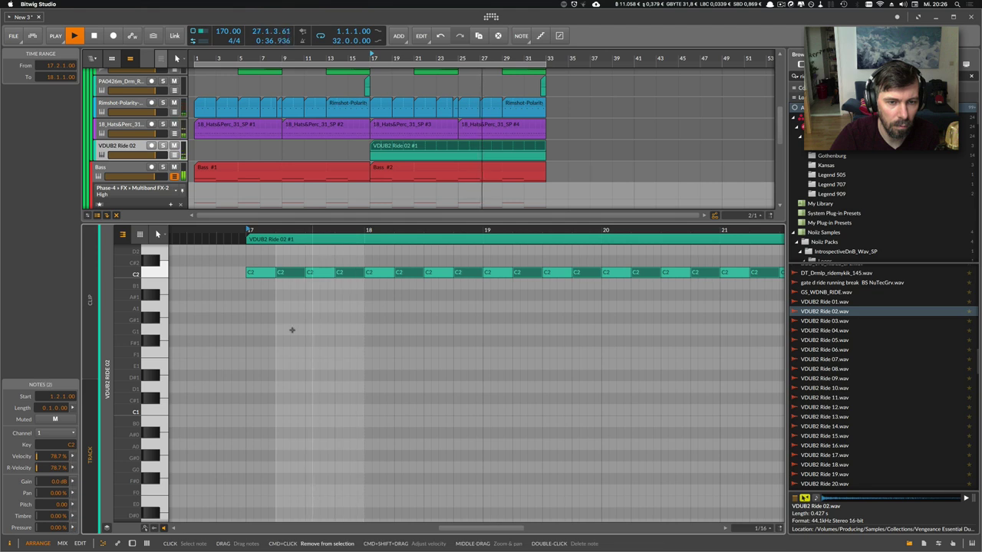
click(170, 516)
drag(282, 449, 281, 456)
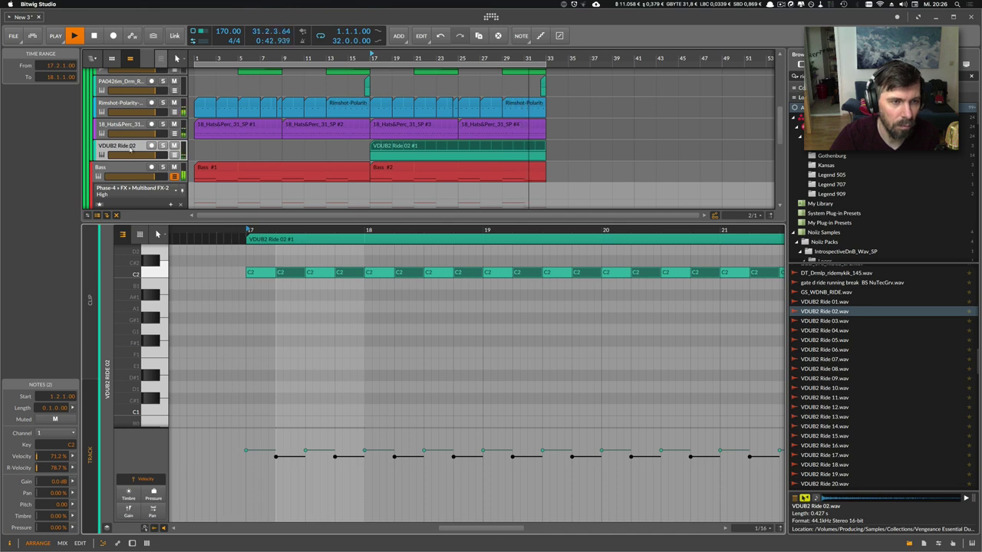
- Readjust the ride sampler's pitch during playback and select the VDUB2 Ride 02 track
key(d)
drag(135, 476, 135, 469)
key(space)
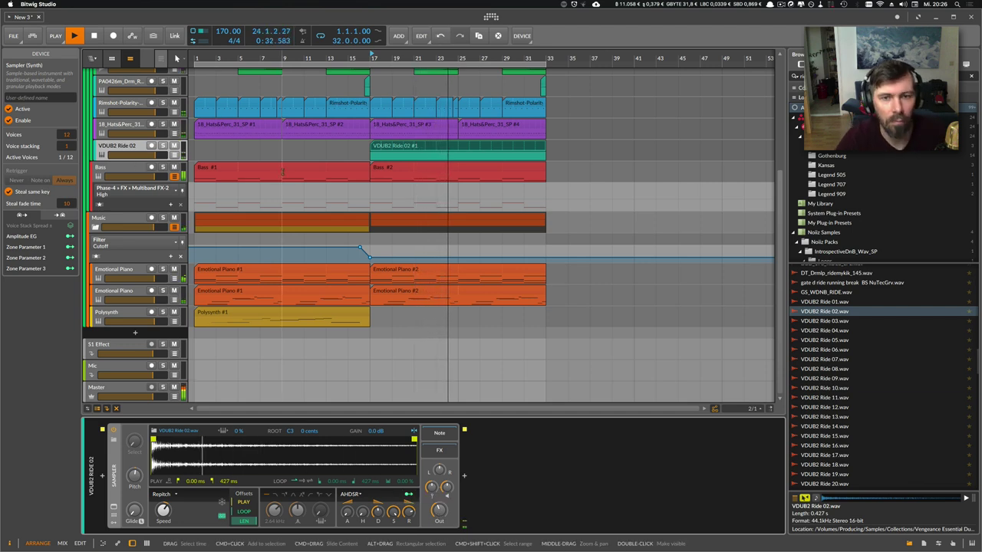
click(142, 153)
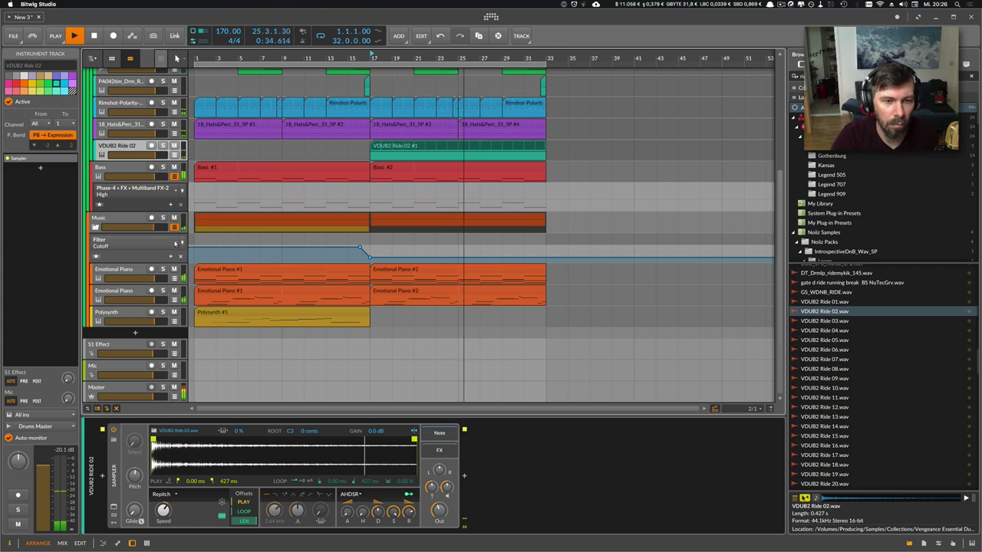
- Select the Bass track and set oscillator B's pitch in Phase-4 to +0.14 st, checking it during playback
scroll(129, 193, up, 5)
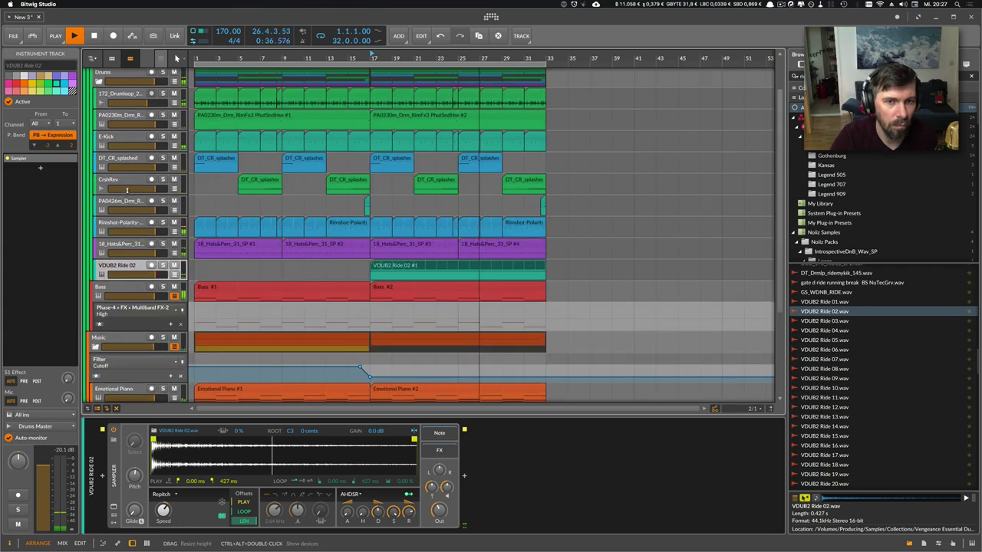
scroll(129, 192, up, 2)
scroll(135, 220, down, 7)
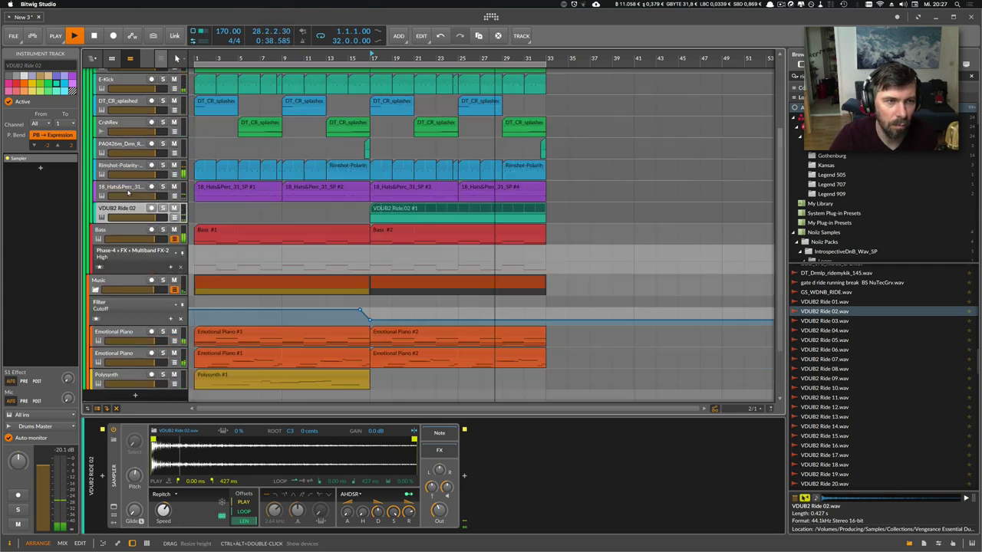
click(115, 170)
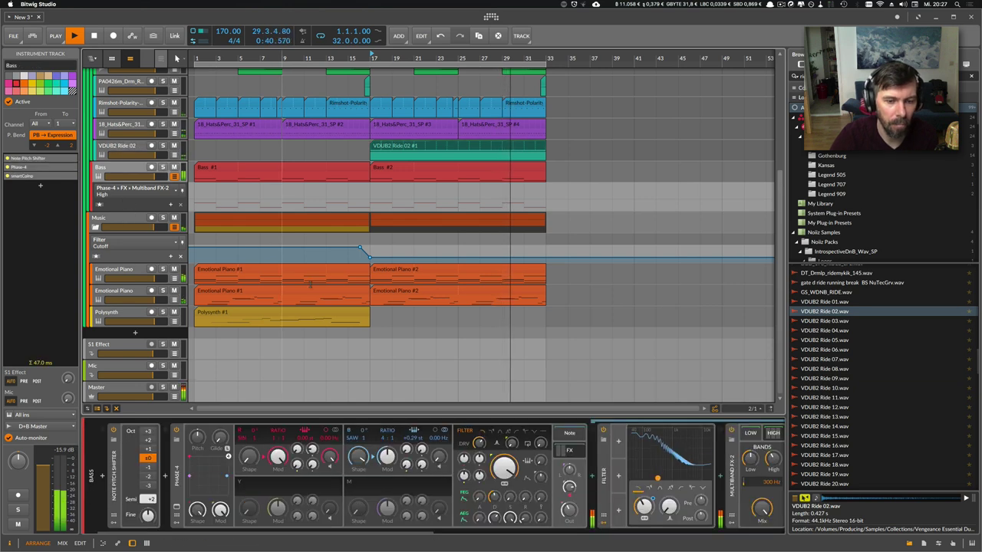
key(space)
mouse_move(412, 438)
mouse_down()
mouse_move(413, 429)
mouse_move(412, 450)
mouse_up()
key(space)
key(space)
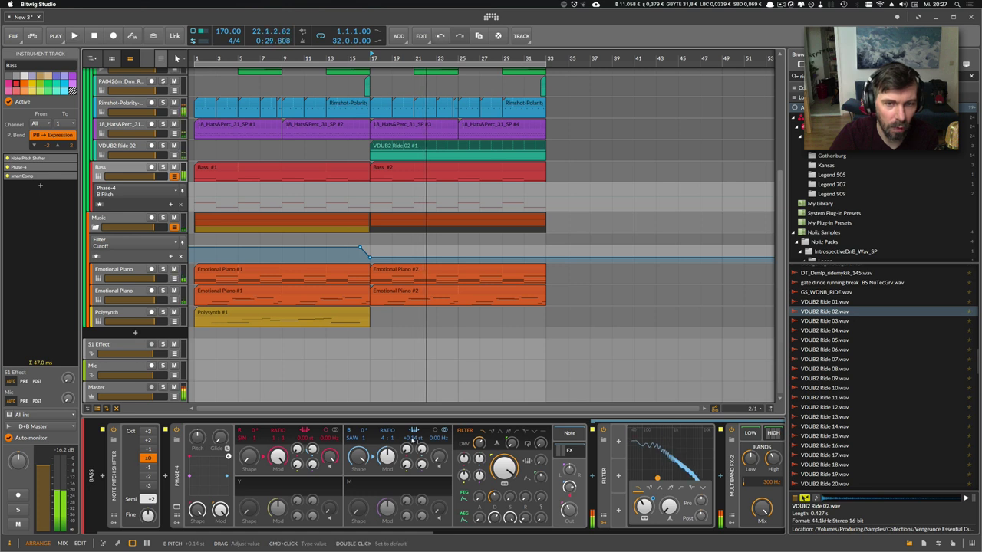
- Add Phase-4 B Pitch automation points at bar 17 with +0.14 st and at bar 19 with +0.80 st
right_click(146, 193)
click(193, 197)
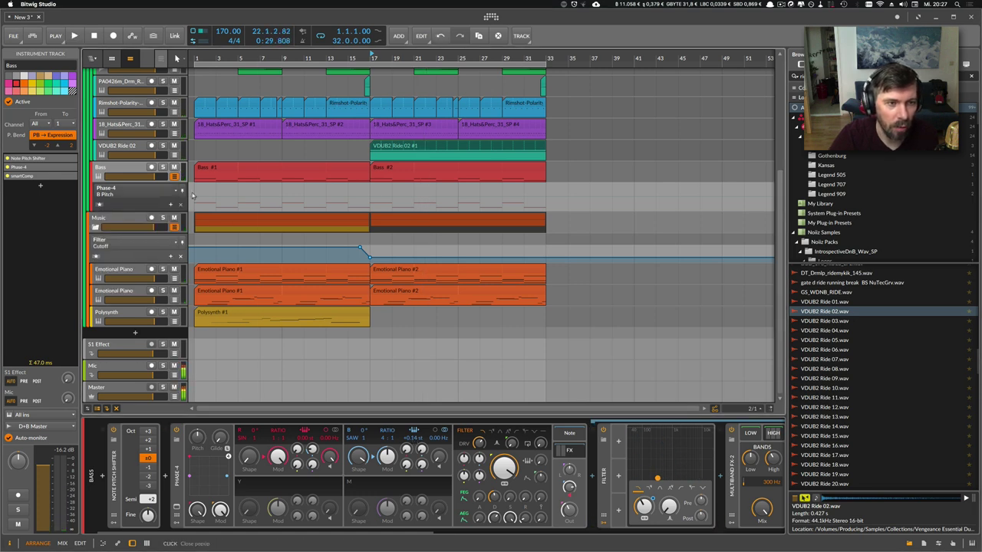
double_click(370, 198)
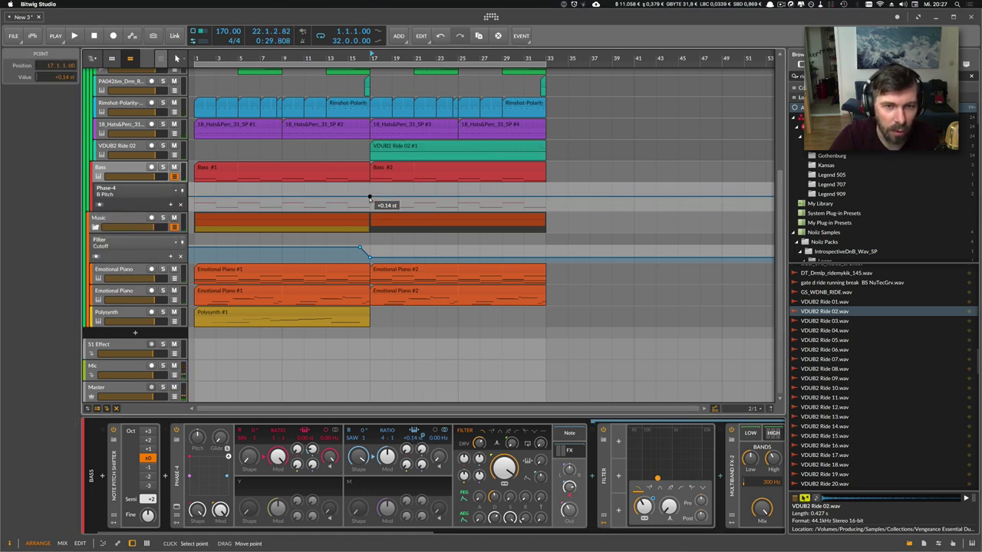
drag(377, 197, 392, 196)
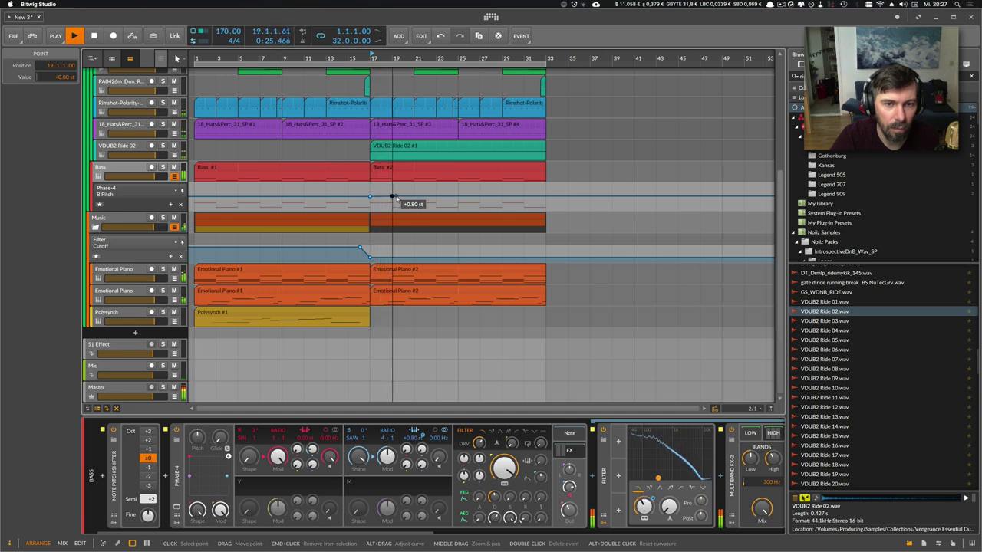
key(space)
- Add a second B Pitch automation point at bar 19, enlarge the automation lane and set the point's value to 0.00 st
scroll(391, 196, up, 6)
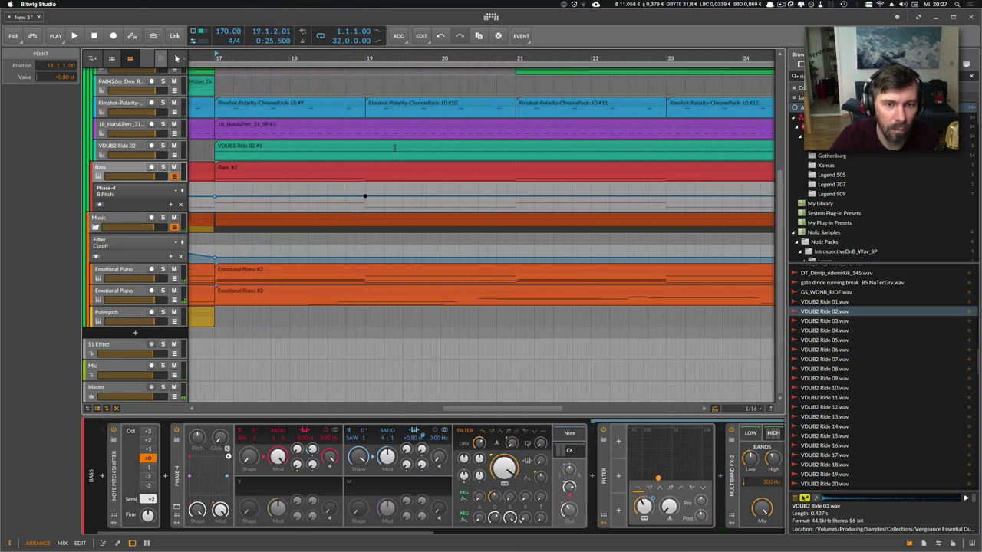
drag(373, 197, 365, 198)
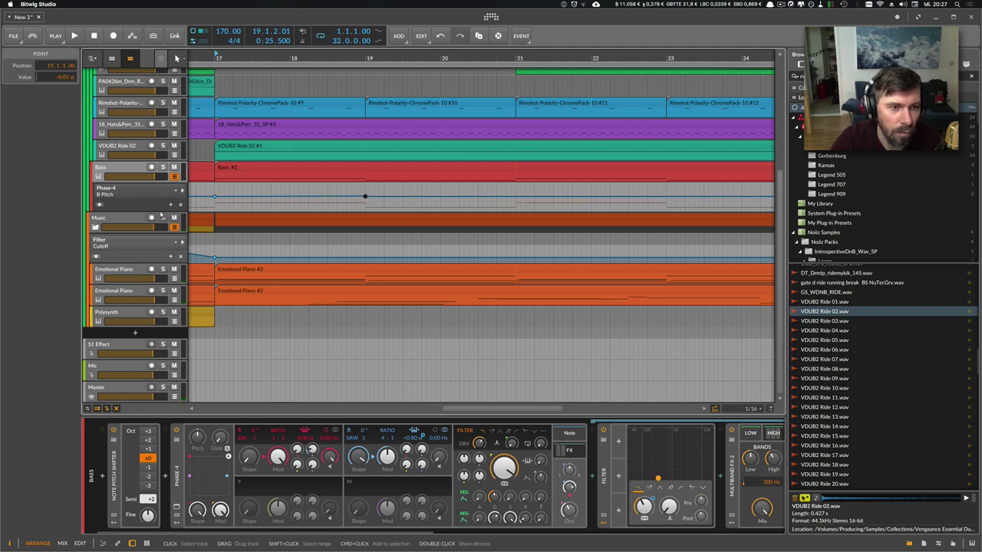
drag(161, 211, 161, 325)
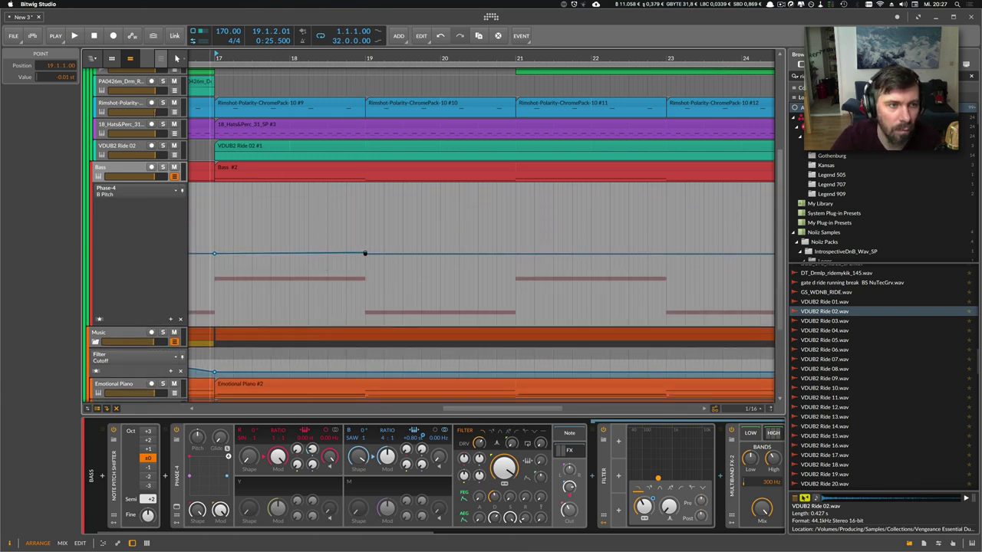
double_click(66, 77)
text(0)
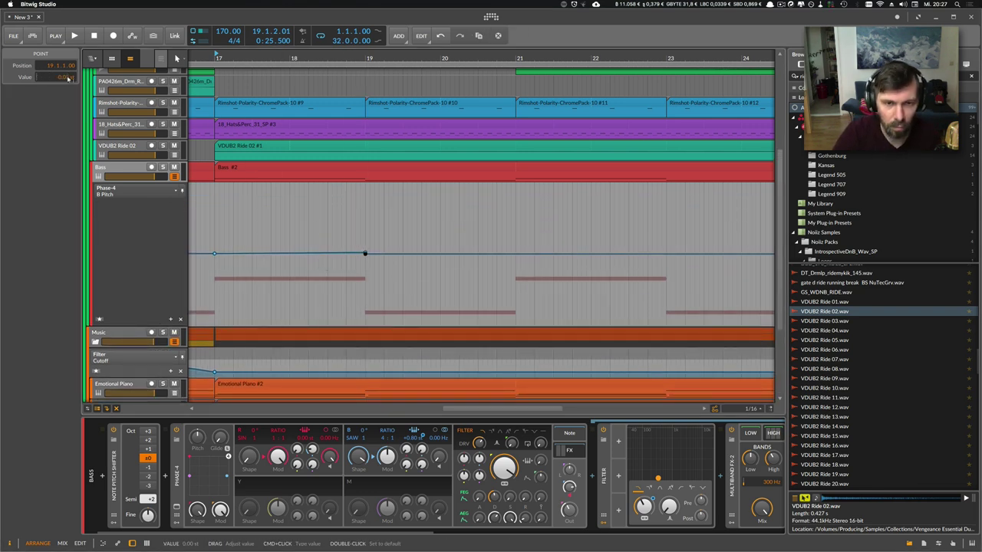
key(Return)
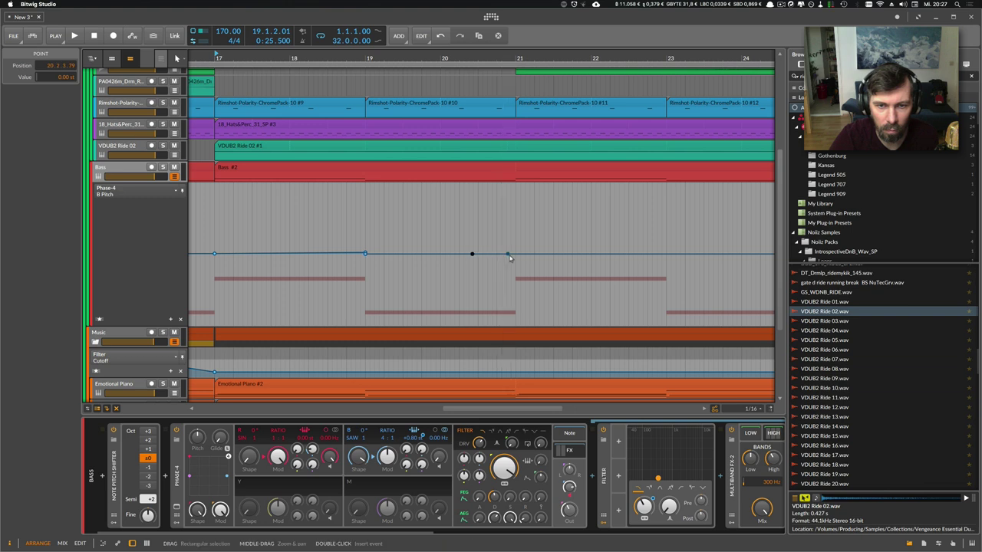
- Add a B Pitch point at bar 21 with +0.96 st and move the point before it to 19.2.1 at about -0.03 st
drag(512, 255, 515, 252)
key(space)
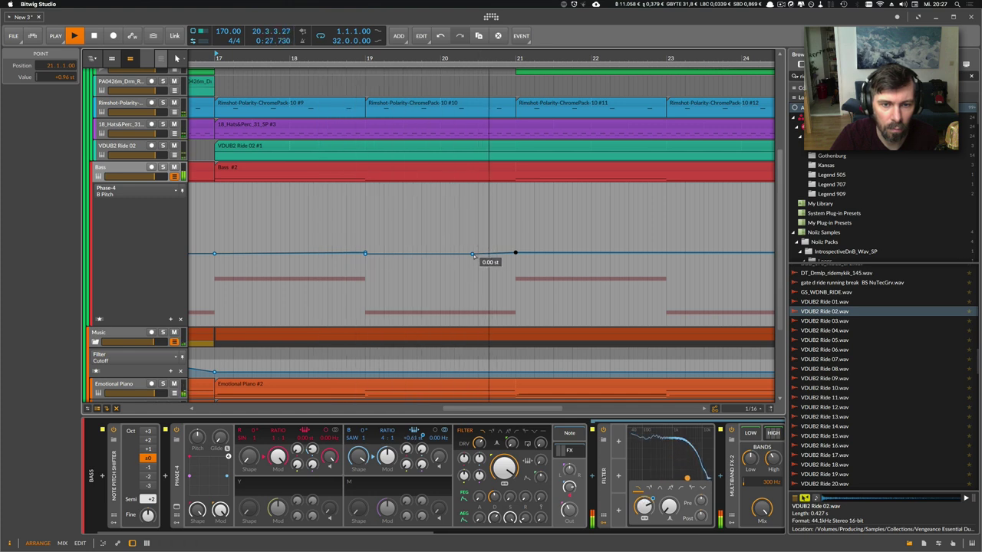
drag(471, 255, 384, 254)
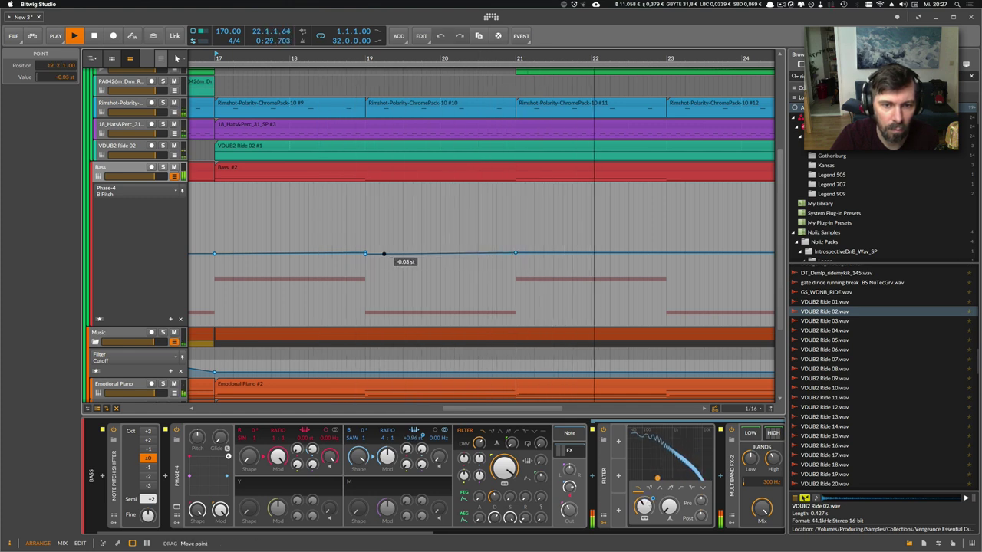
- Add two B Pitch points before bar 23, move the first back to just before bar 22 and set the second to 0.00 st
key(space)
click(656, 253)
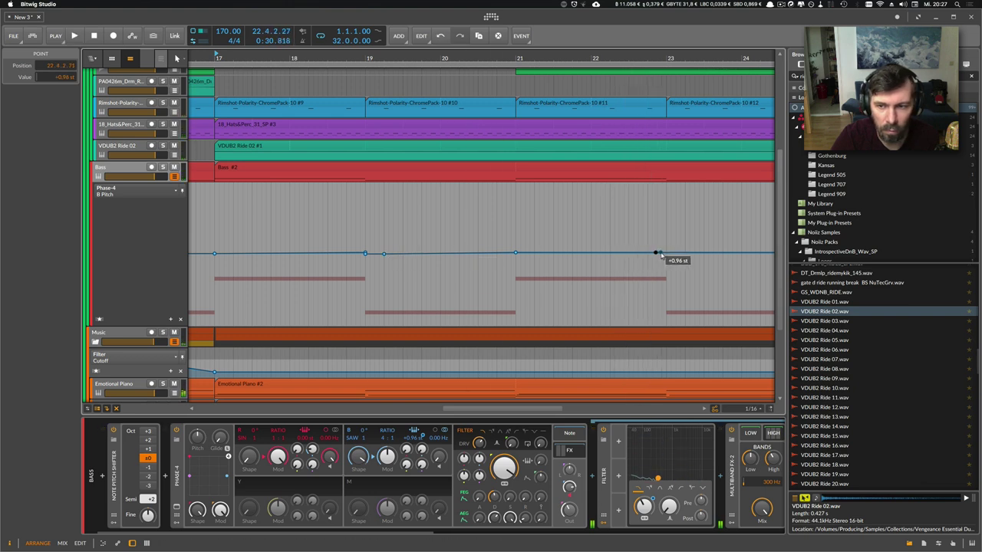
click(665, 253)
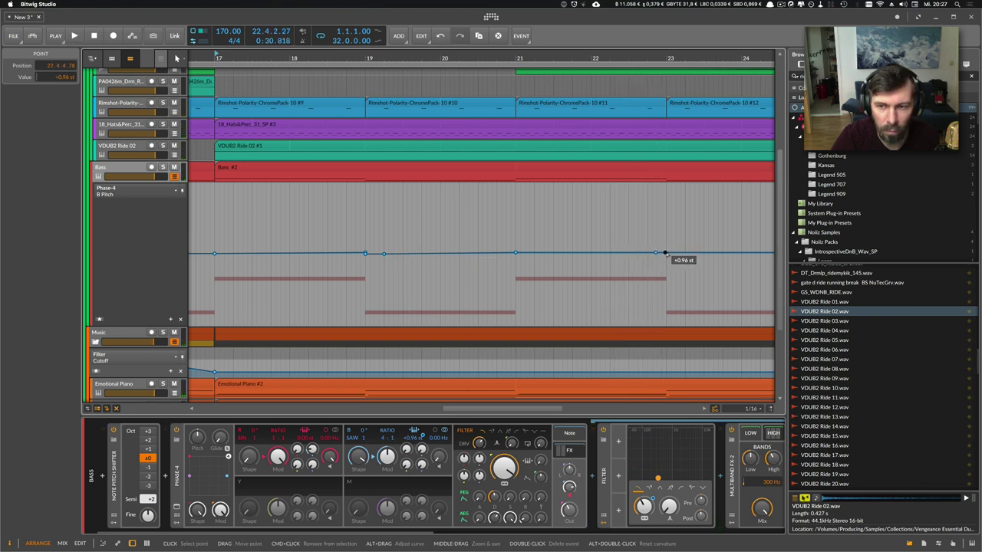
drag(665, 254, 624, 252)
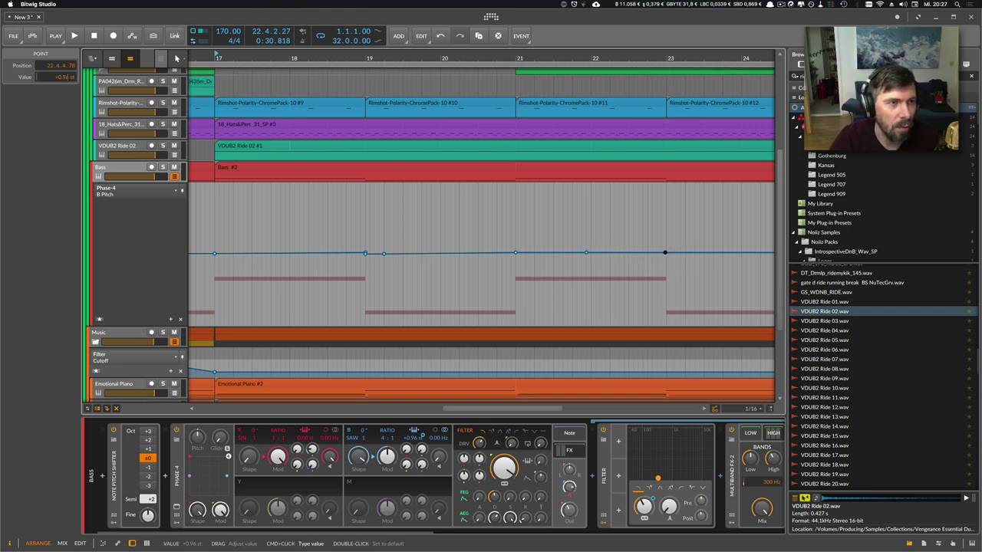
super+click(46, 77)
text(0)
key(Return)
- Add a B Pitch automation point at bar 25 and set its value to +0.27 st while listening to the section
key(space)
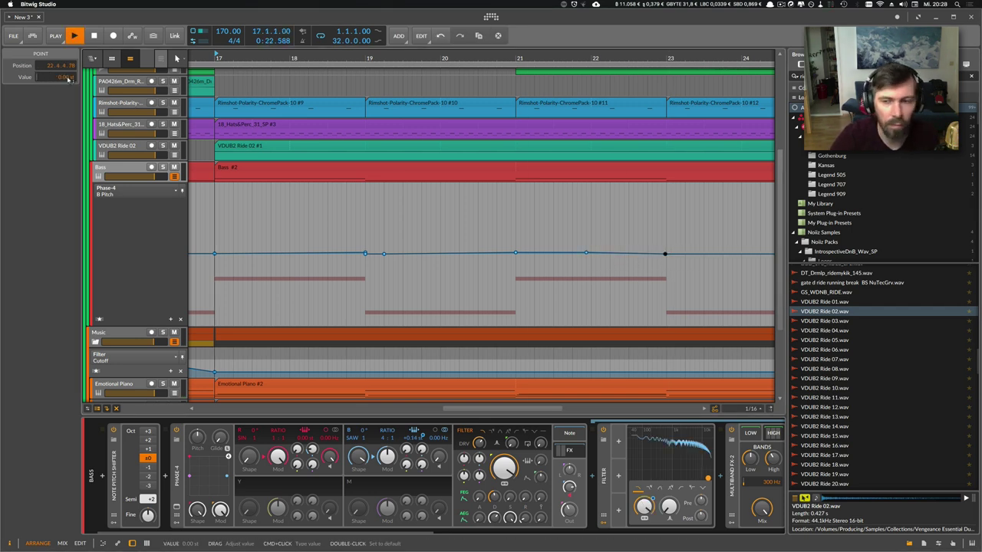
drag(417, 58, 388, 30)
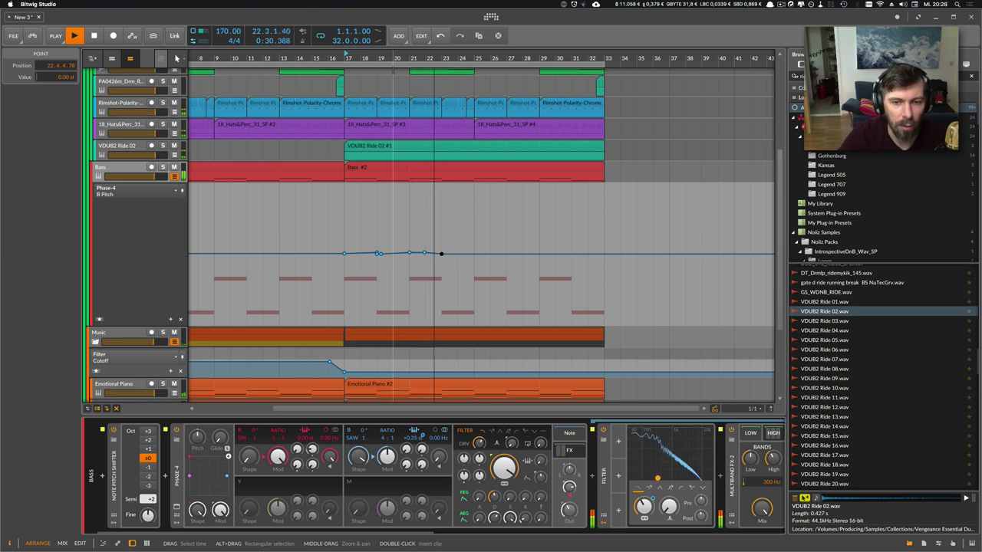
click(471, 253)
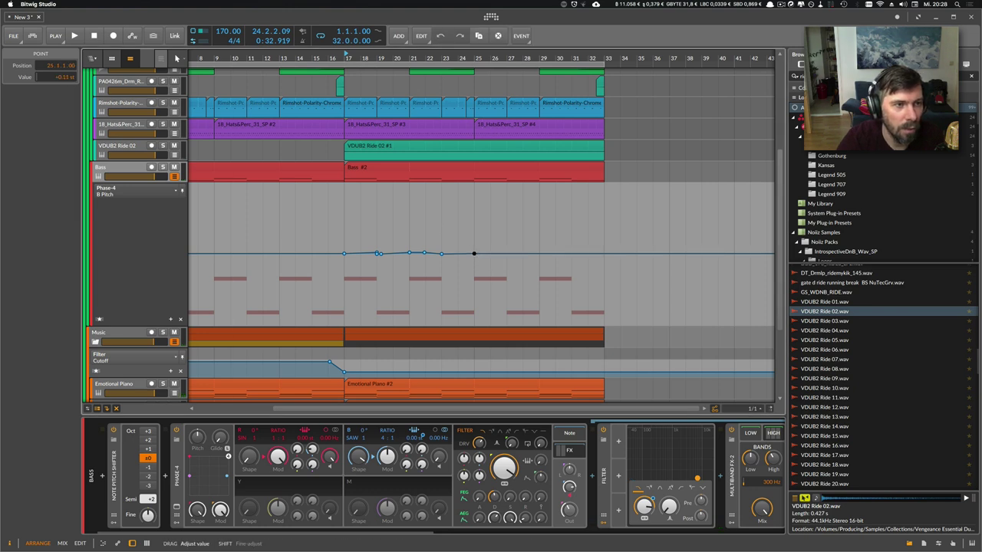
key(space)
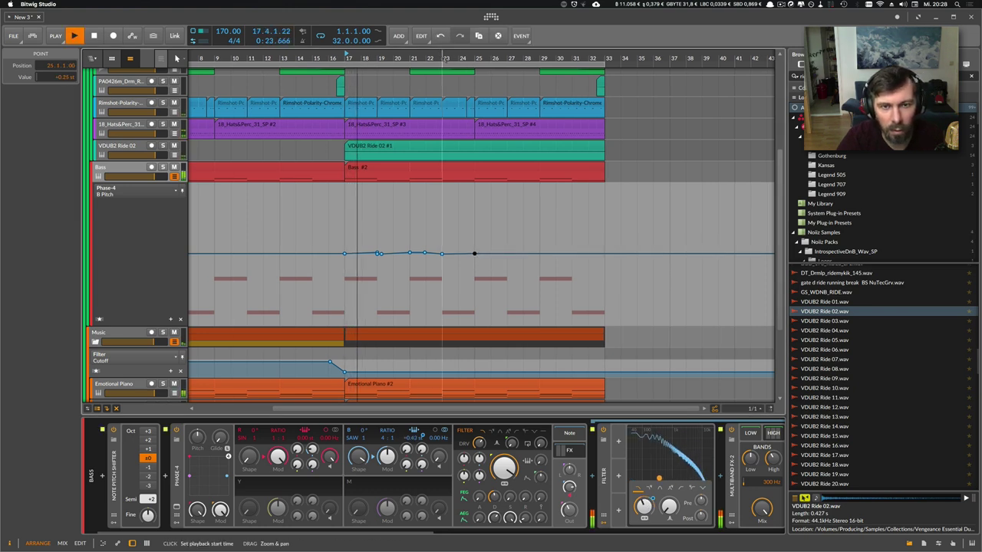
drag(69, 78, 70, 75)
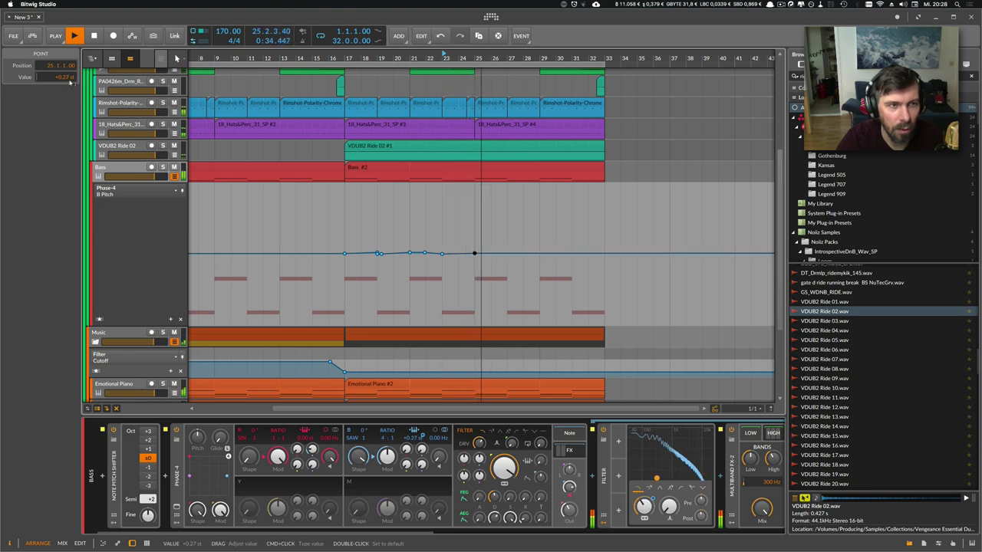
key(space)
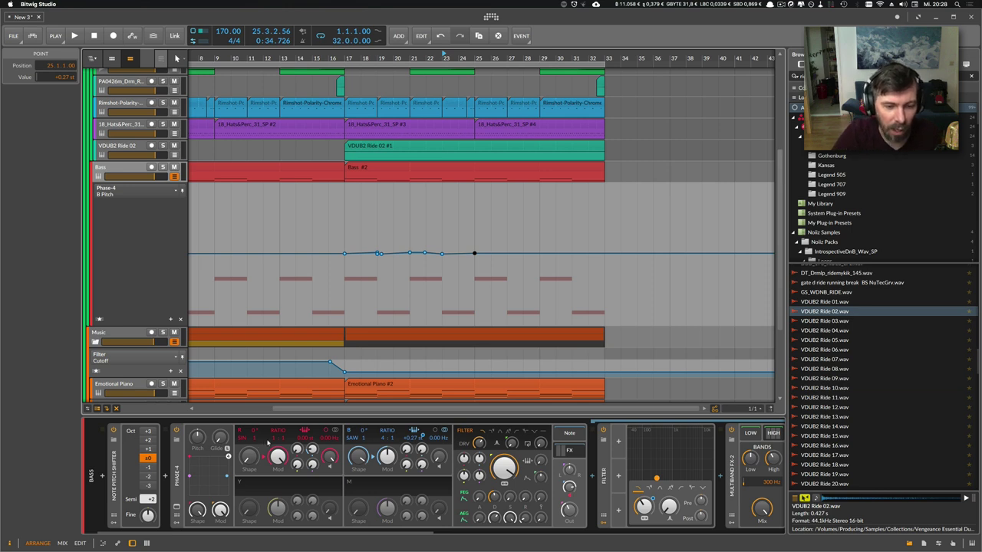
- Play the second section from bar 17 to check the bass pitch automation
drag(358, 61, 378, 60)
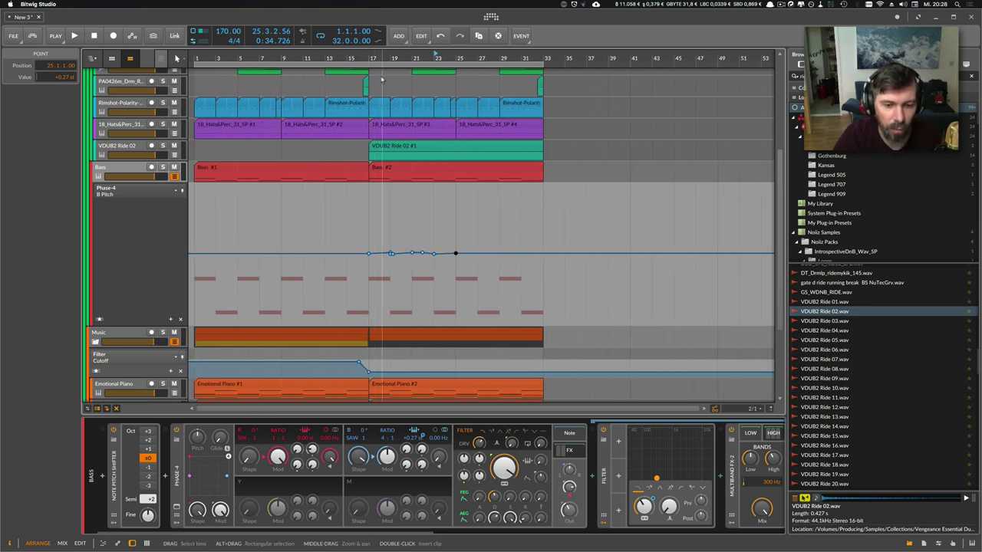
click(435, 55)
key(space)
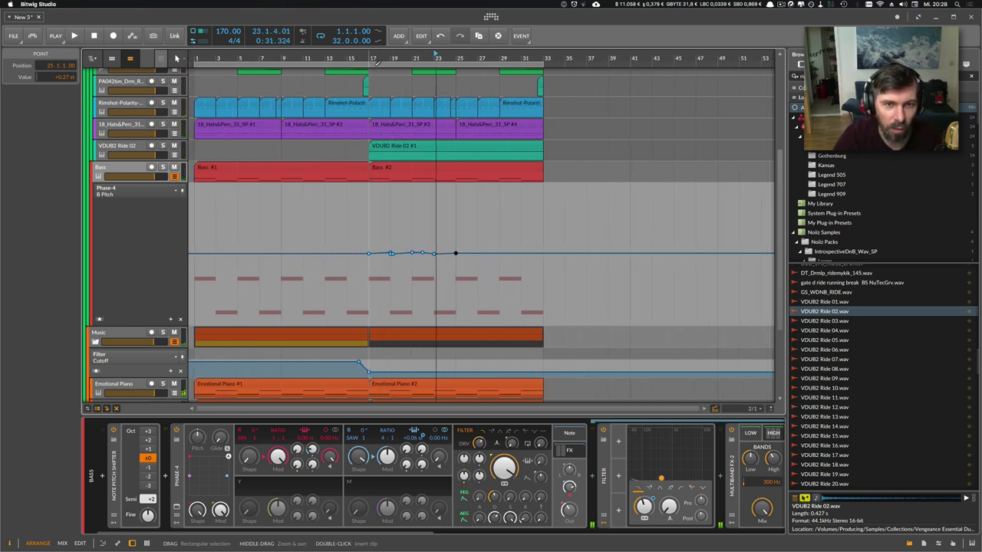
drag(372, 59, 362, 59)
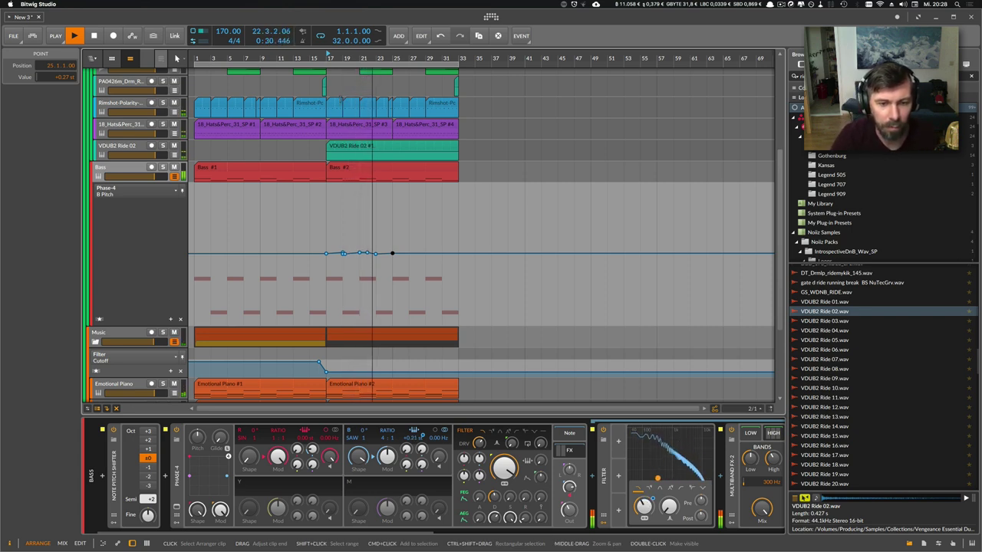
- Shorten the Bass #2 clip to 8 bars and duplicate it with its automation to bar 25
click(346, 173)
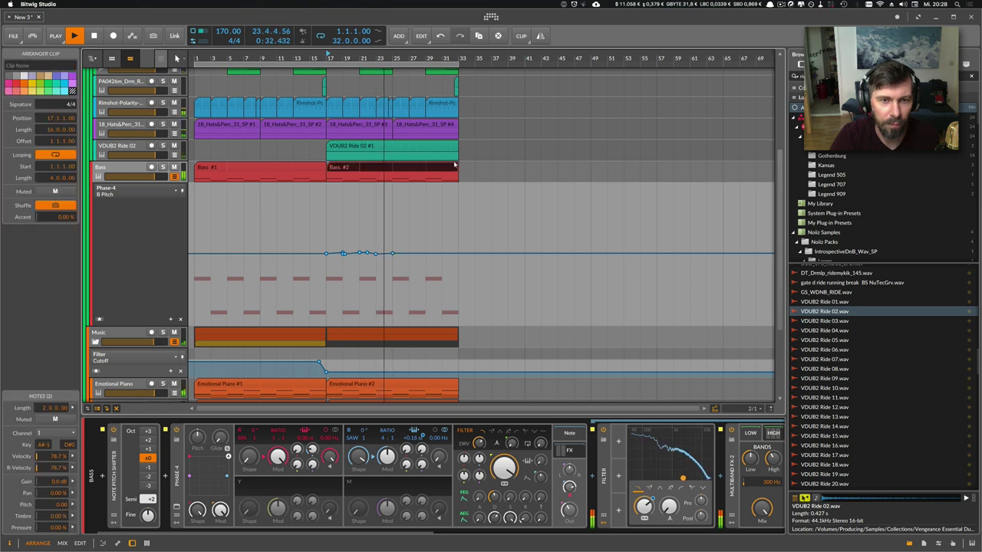
drag(456, 173, 400, 172)
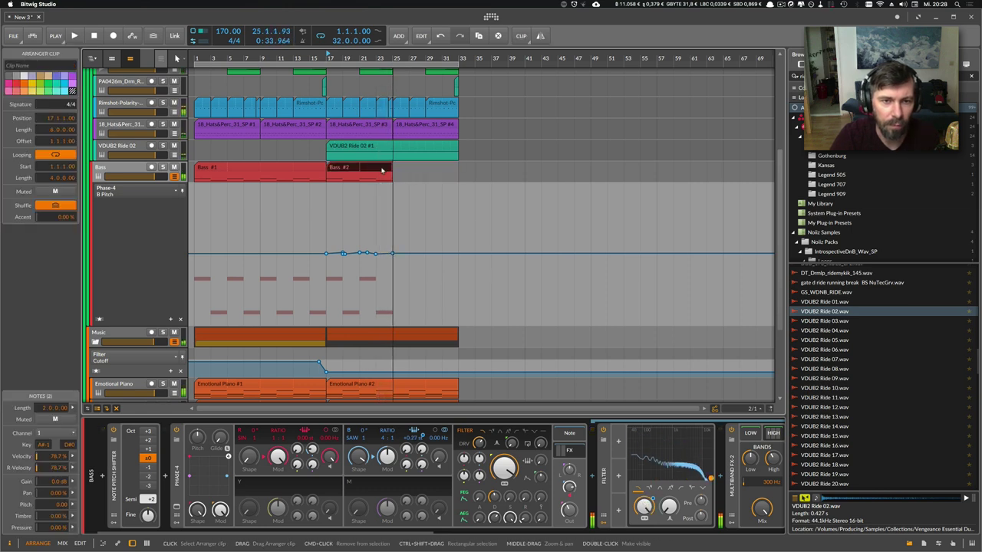
key(ctrl+d)
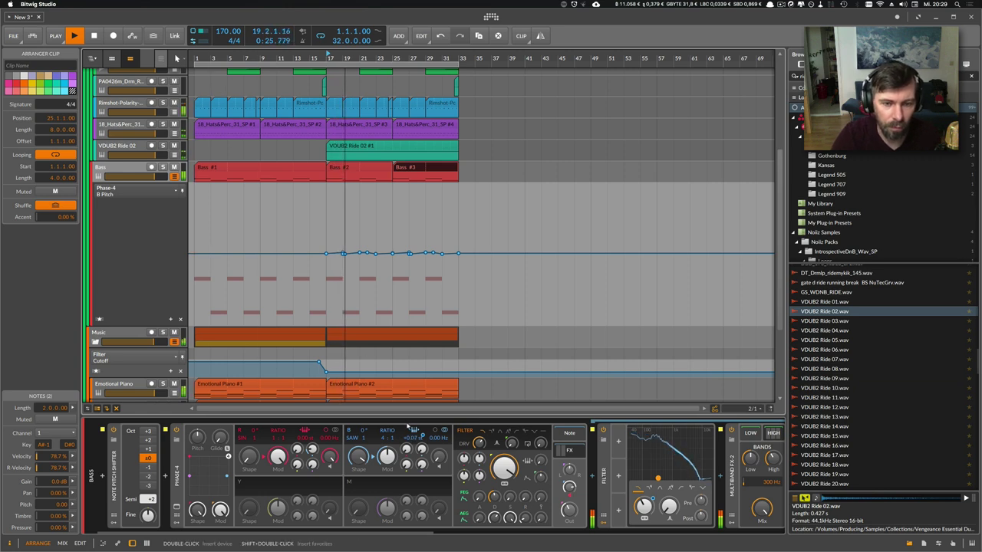
- Split the Bass #2 clip at bar 23 and open the resulting two-bar clip for note editing
click(378, 170)
click(377, 181)
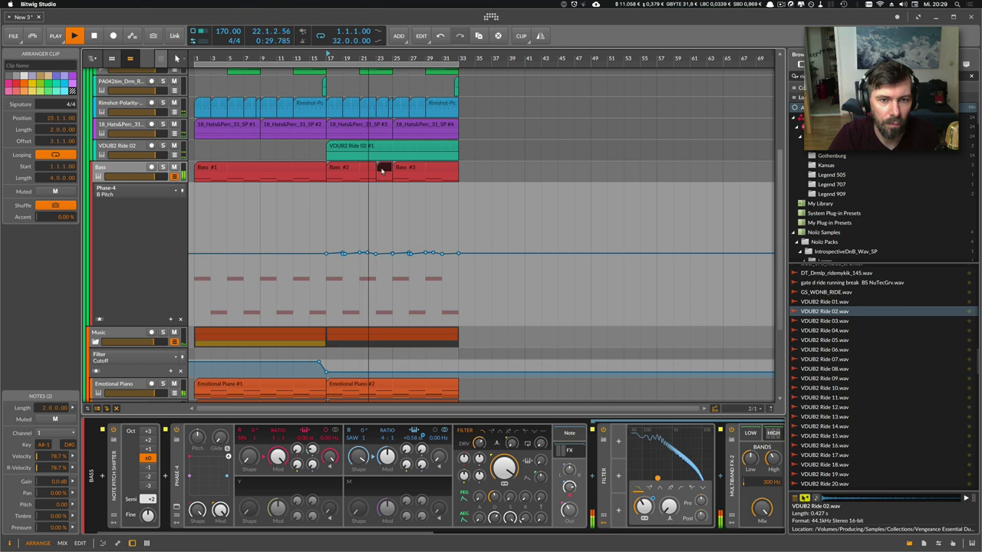
double_click(383, 167)
key(space)
drag(446, 231, 442, 284)
- Delete the newly drawn C#0 note, transpose the A#-1 note at bar 23 up to F0 and select the Bass #3 clip
double_click(321, 293)
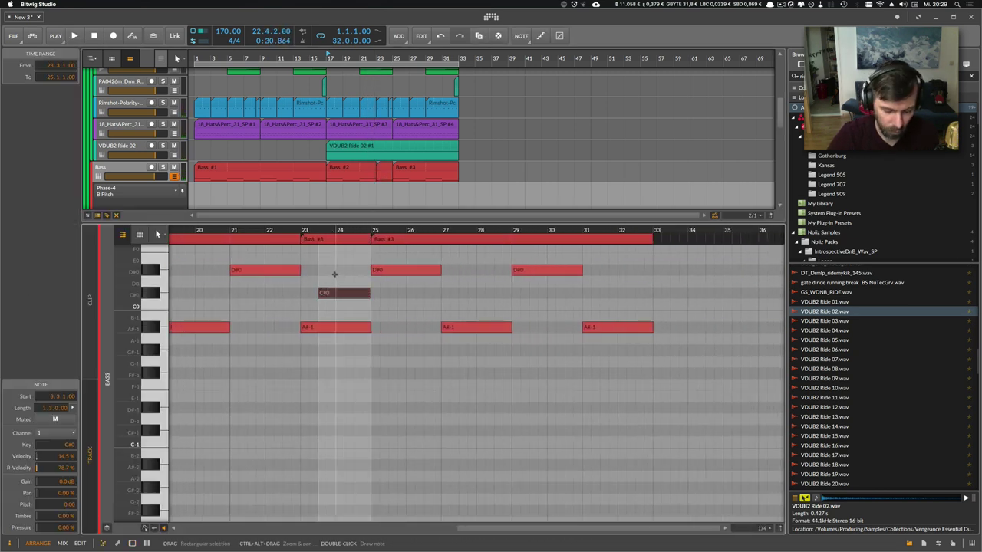
key(Delete)
click(330, 328)
key(Up)
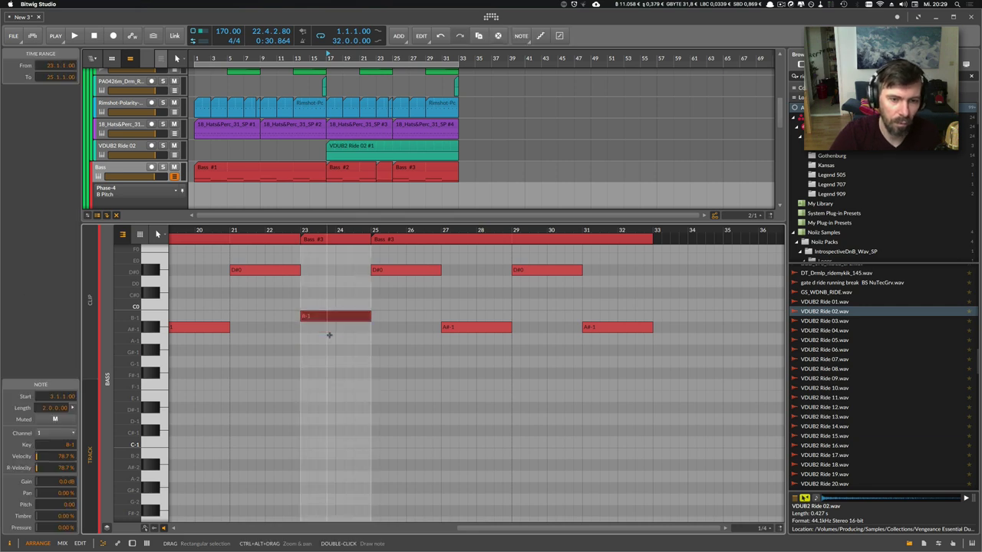
key(Up)
key(Up)
key(Up)
key(Up)
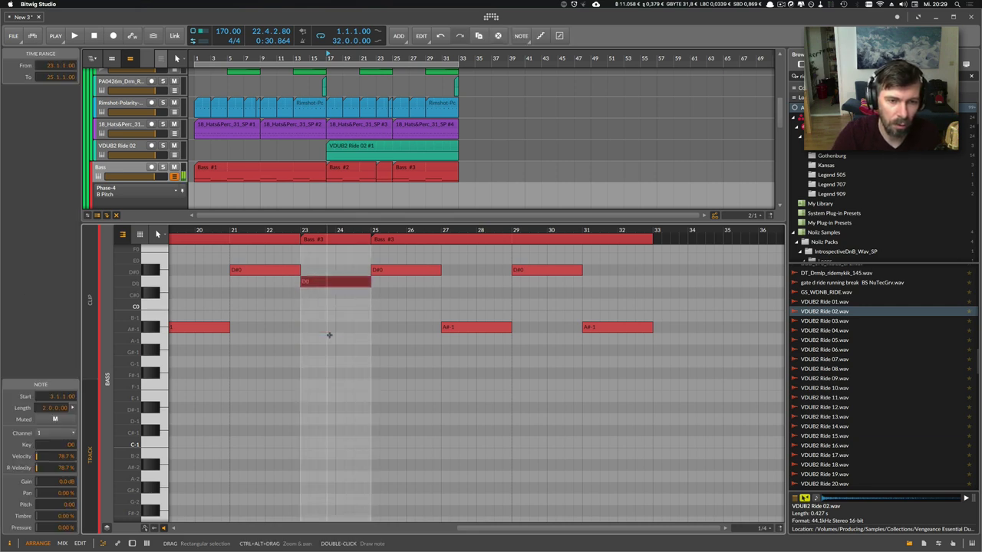
key(Up)
key(Up)
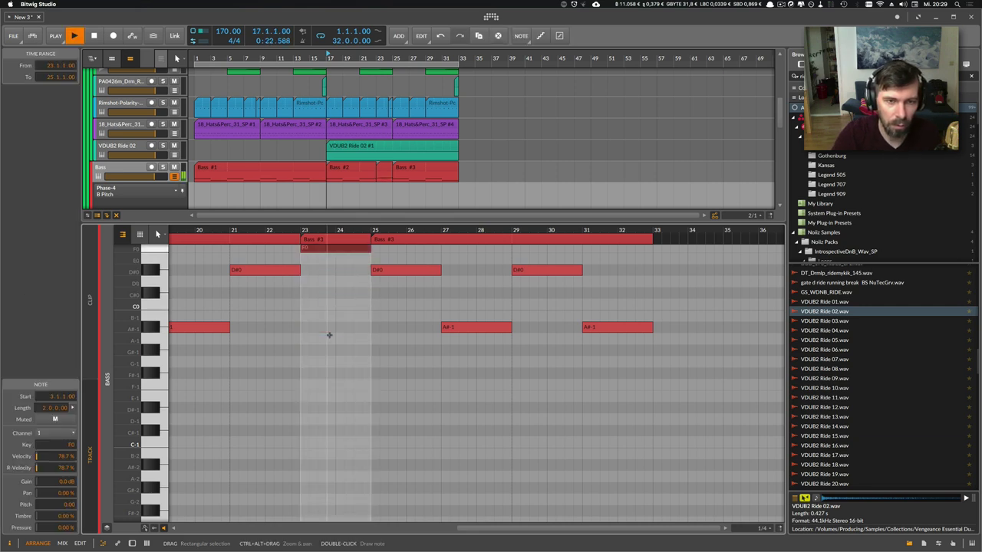
click(445, 170)
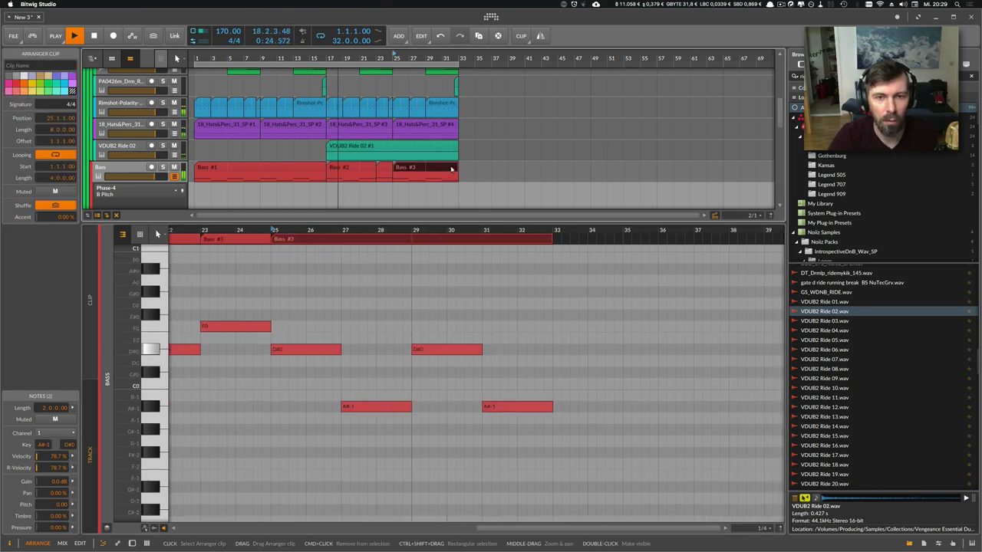
- Shorten the Bass clip at bar 25 to 6 bars, stop playback and select the two-bar Bass clip at bar 23
drag(457, 171, 443, 172)
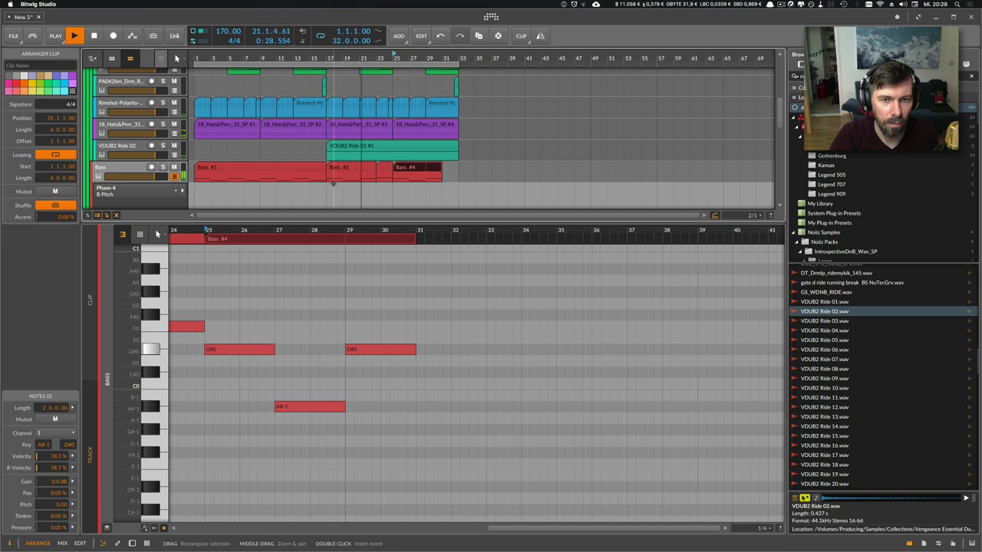
click(121, 166)
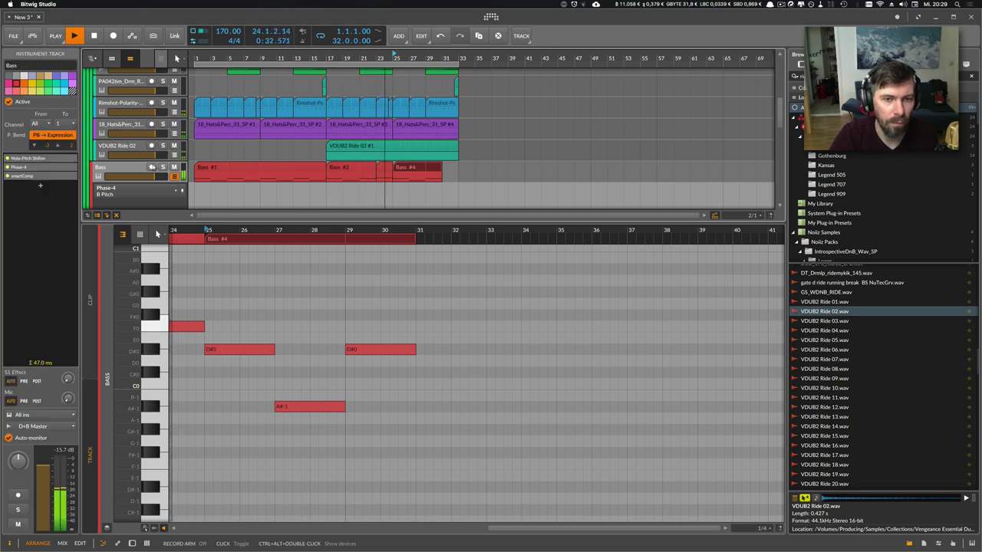
key(space)
click(381, 167)
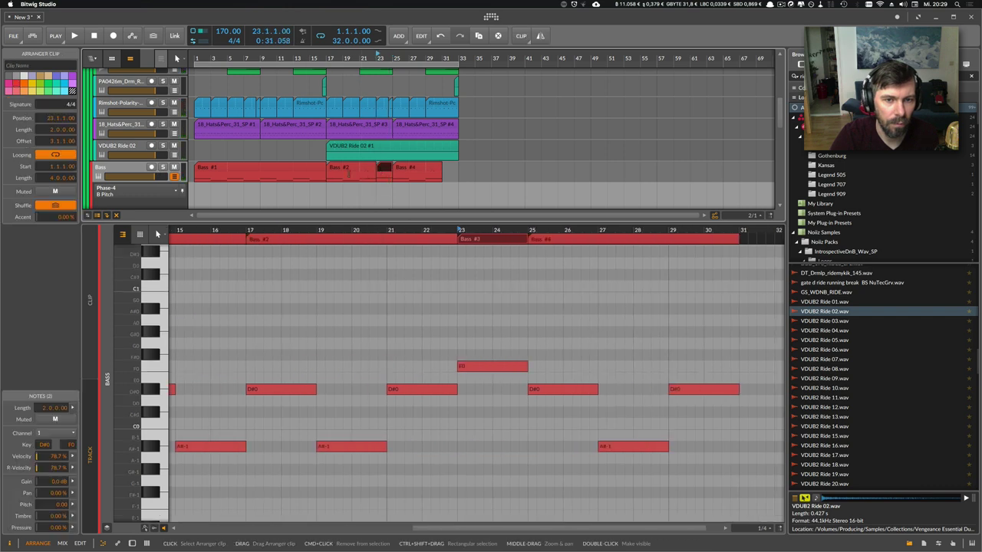
- Add Phase-4 Pitch automation points at bars 23 and 25 on the Bass track, setting the bar 25 point to -7
key(d)
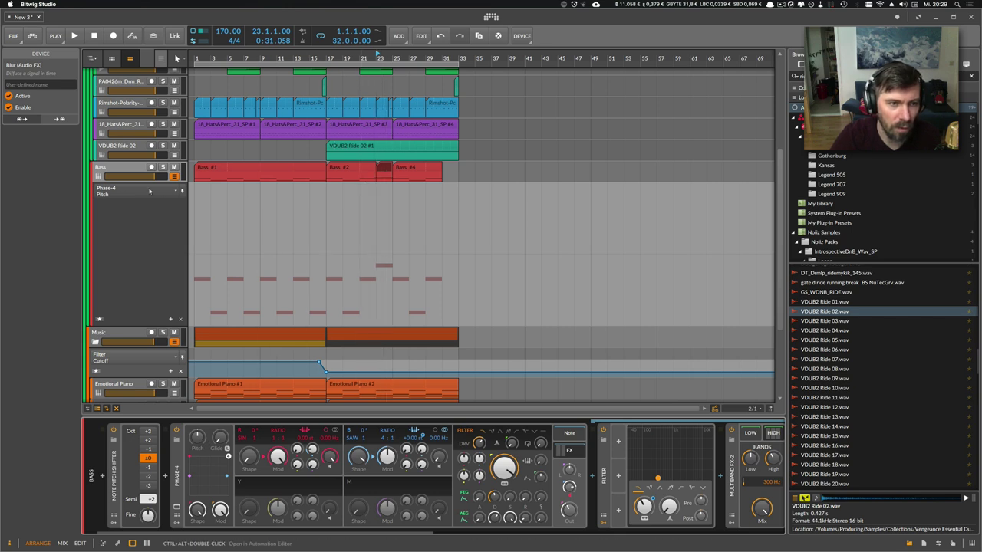
double_click(377, 257)
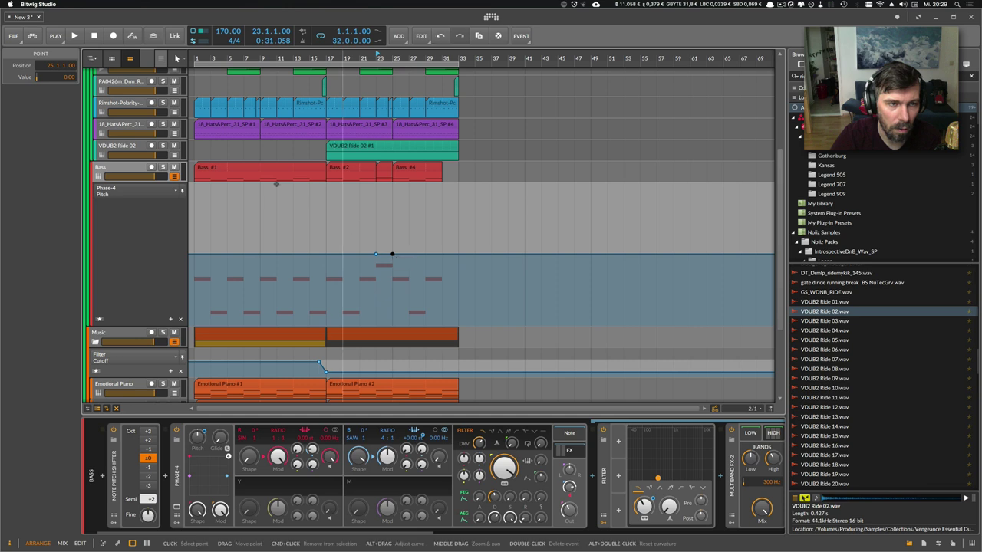
double_click(67, 76)
text(-)
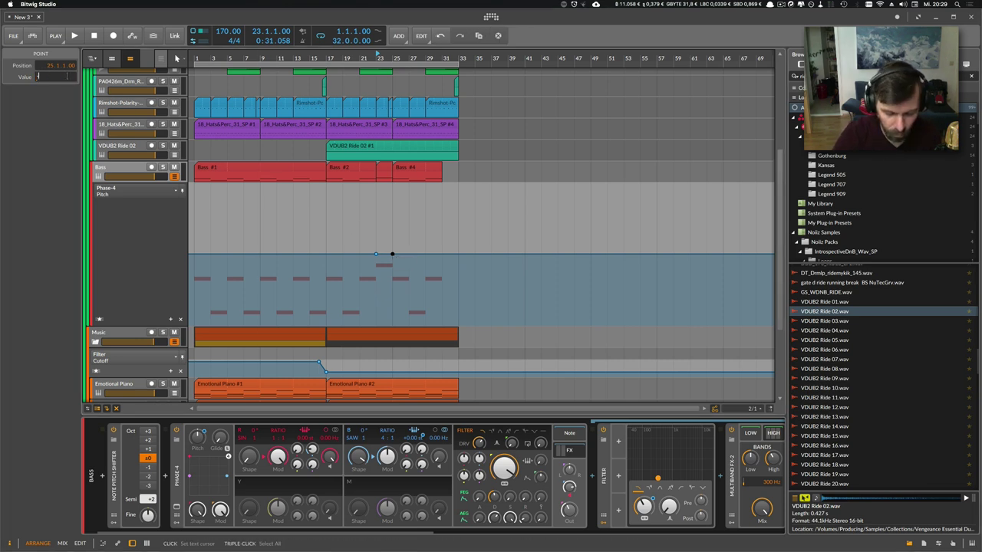
text(7)
key(Return)
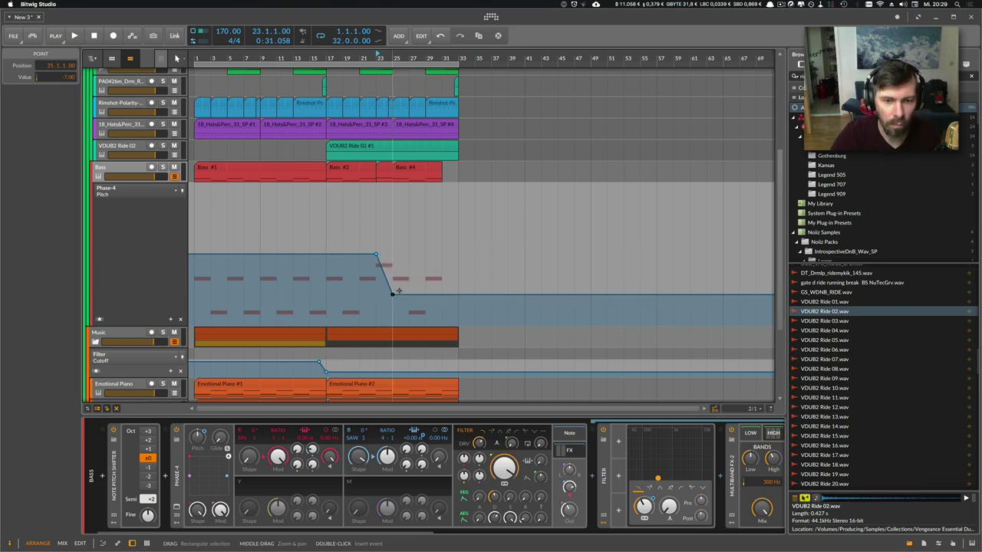
- Add another pitch automation point with value 0 and align it to bar 25, directly above the -7 point
drag(392, 293, 398, 294)
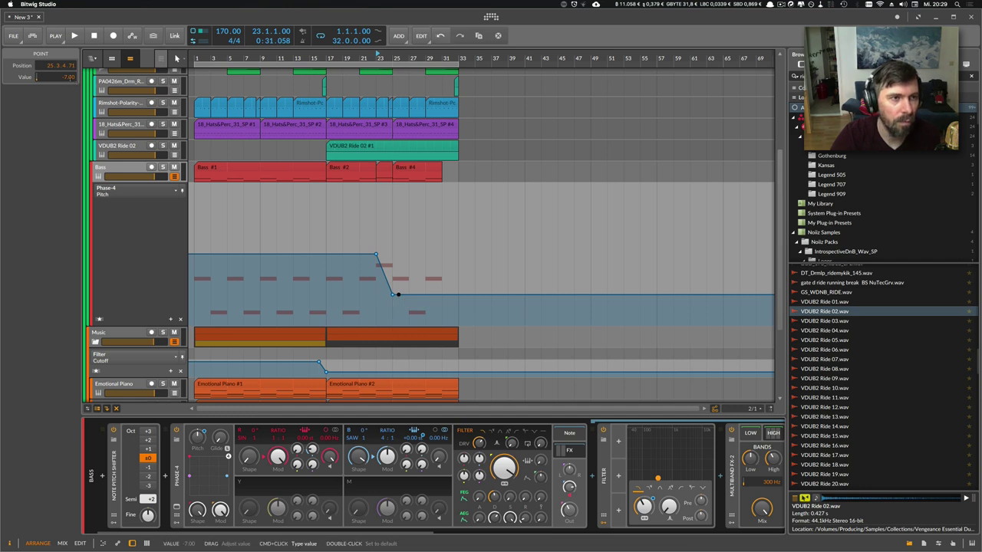
super+click(69, 77)
text(0)
key(Return)
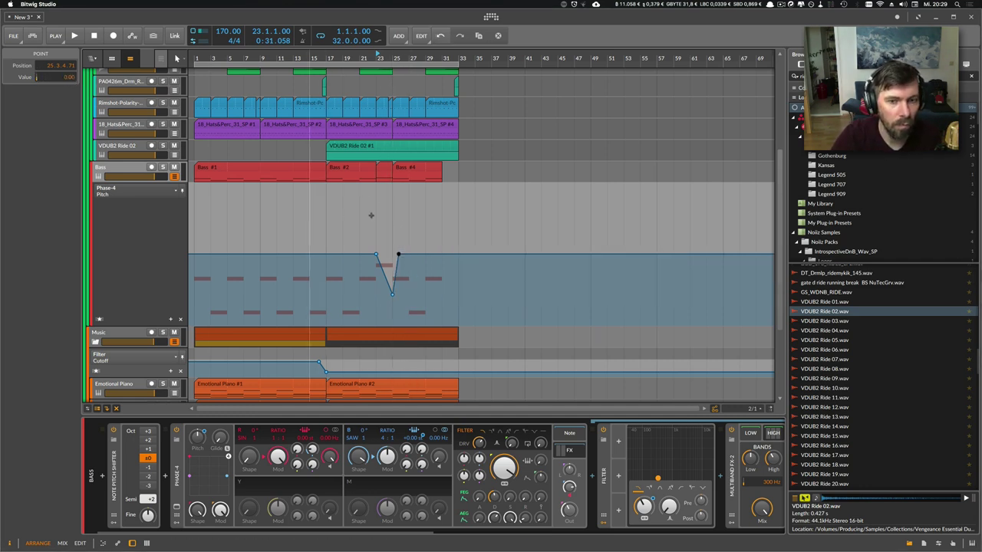
drag(398, 255, 391, 254)
- Bend the pitch ramp between bars 23 and 25 into a downward curve and audition it from bar 23
key(space)
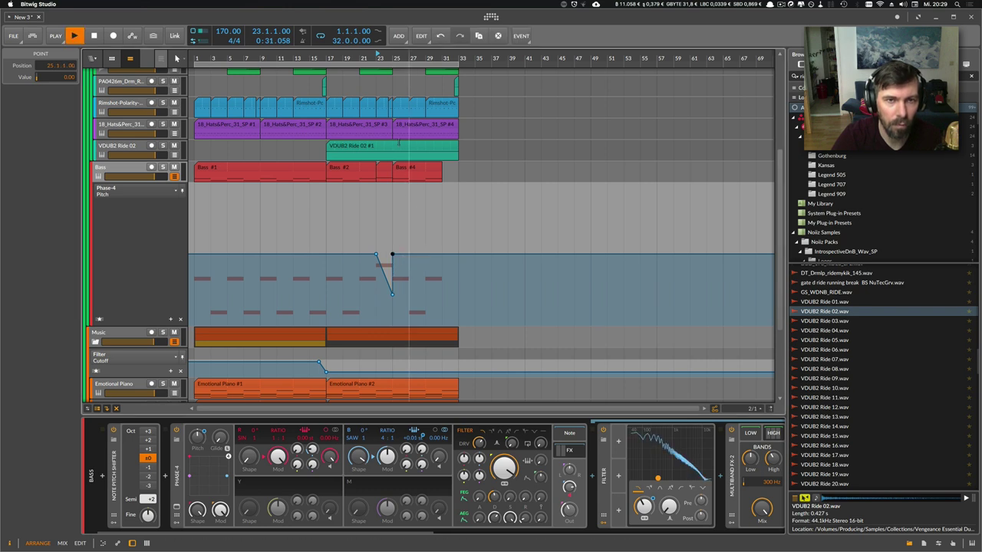
click(384, 258)
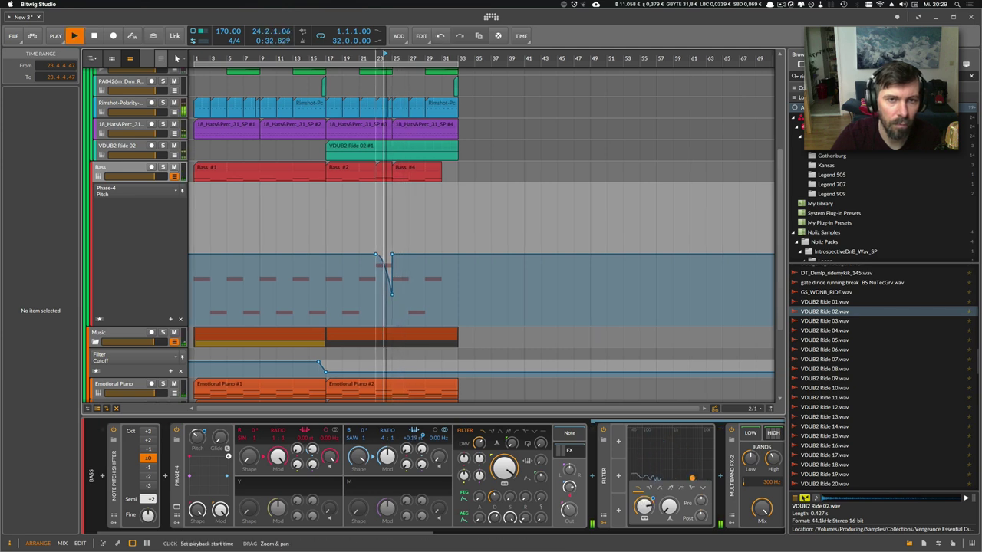
click(378, 56)
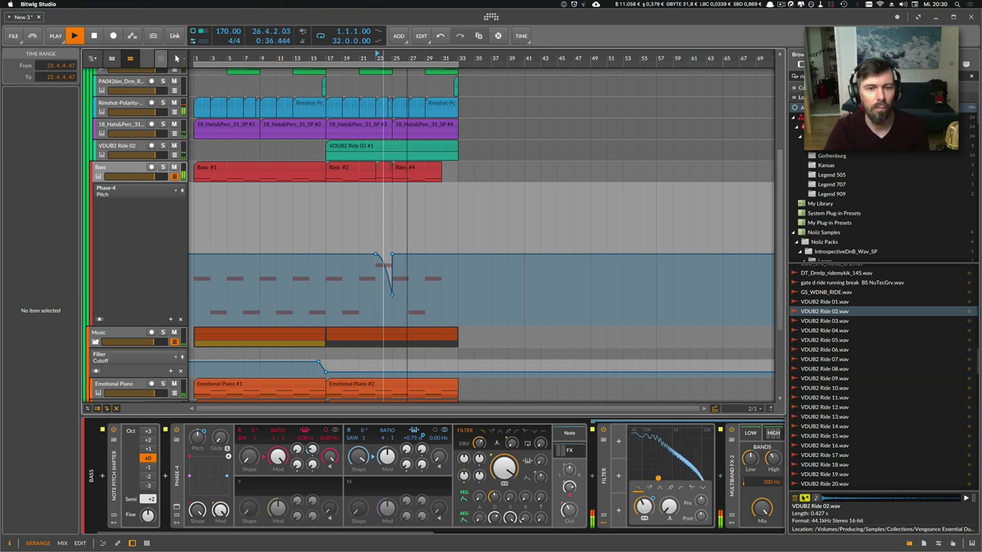
- Copy the two-bar Bass clip with its pitch automation to bar 31 and select the Bass track
drag(382, 167, 448, 171)
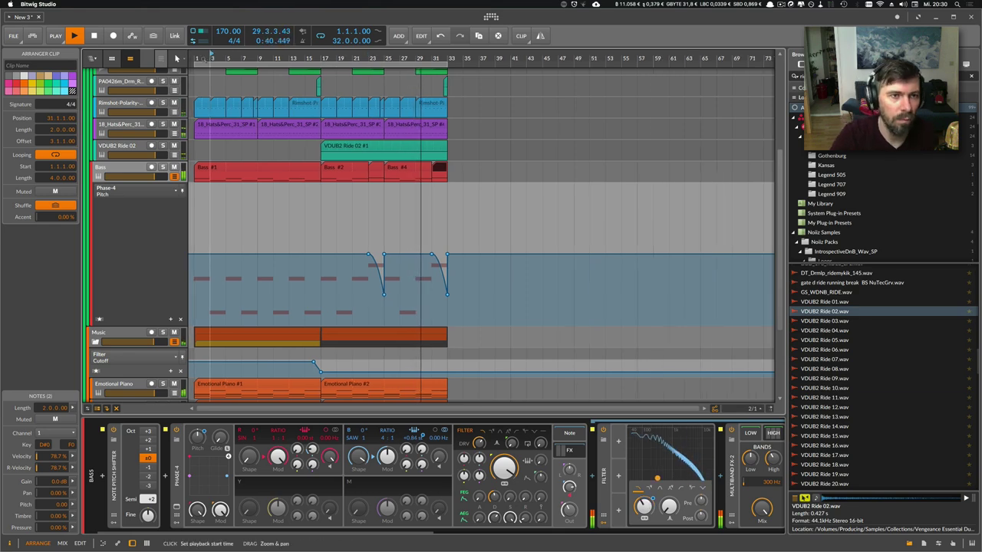
click(118, 168)
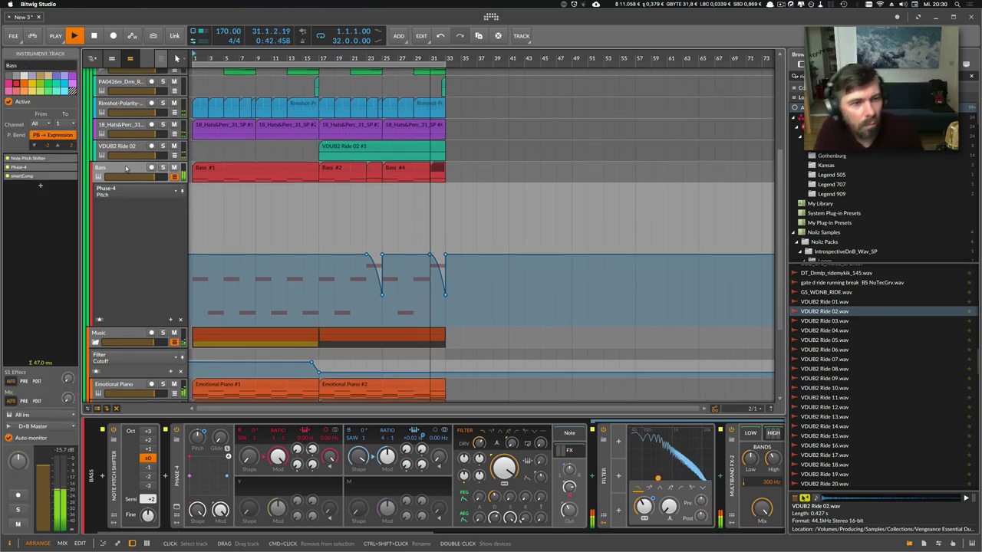
- Collapse the Drums group, hide the Bass automation lane and show the Bass track's devices
scroll(115, 153, up, 5)
click(100, 114)
click(99, 106)
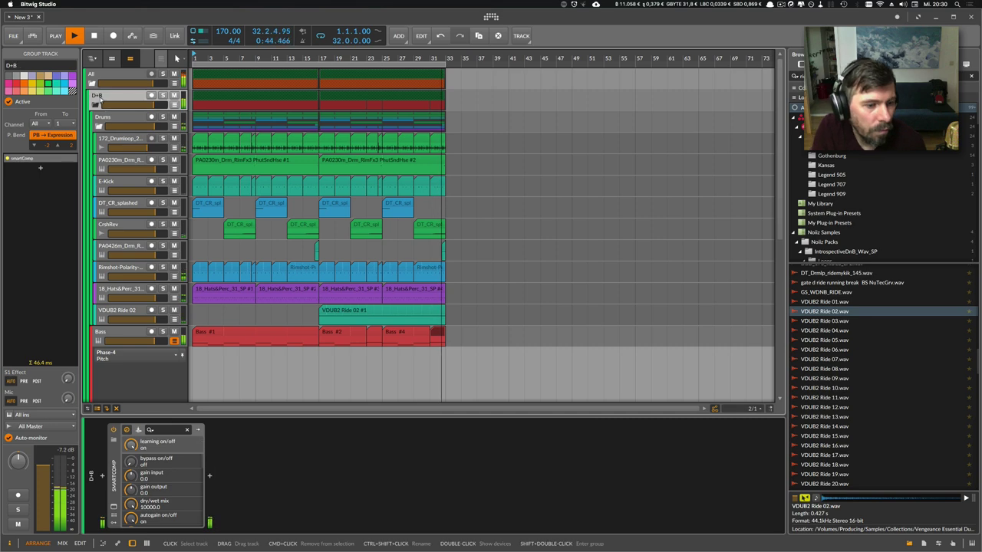
click(98, 125)
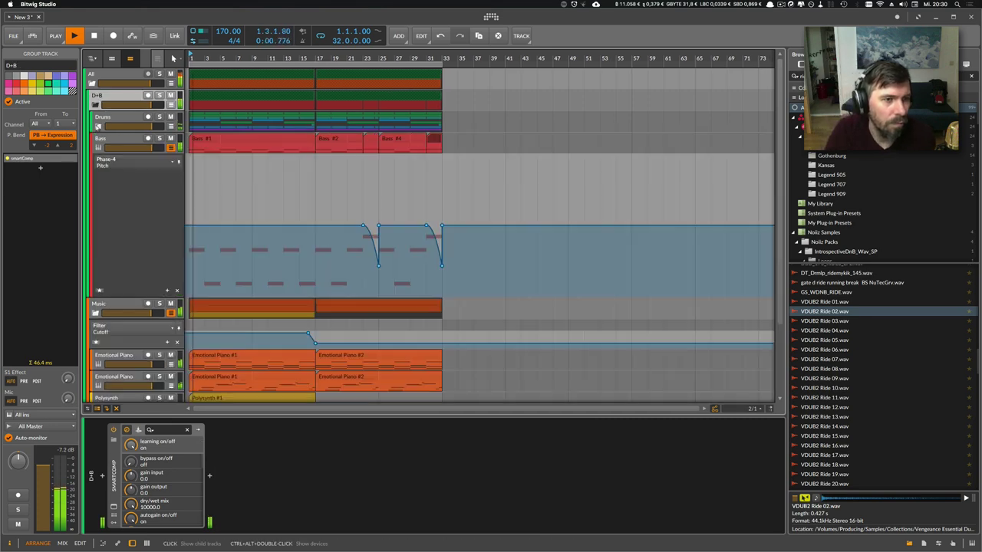
click(112, 140)
click(171, 147)
click(108, 76)
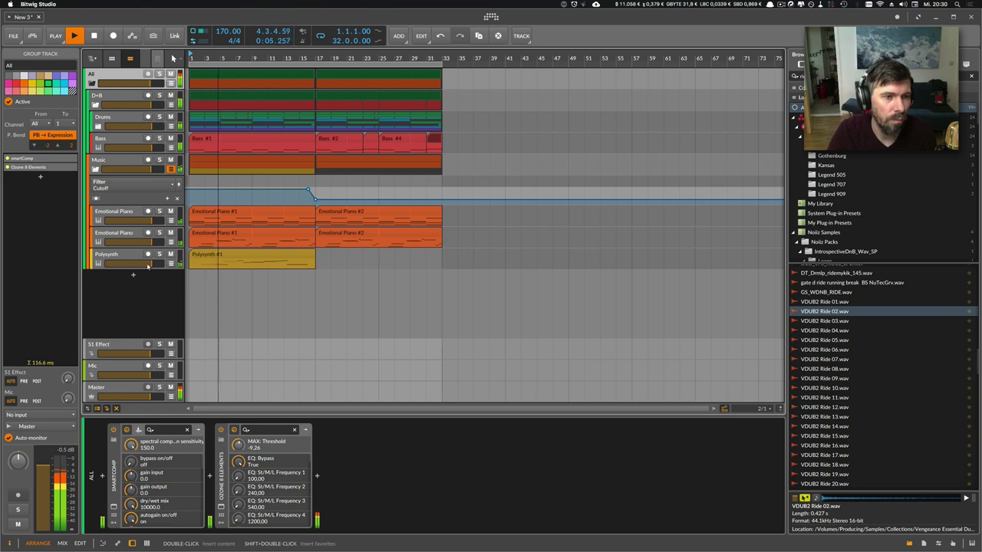
click(115, 140)
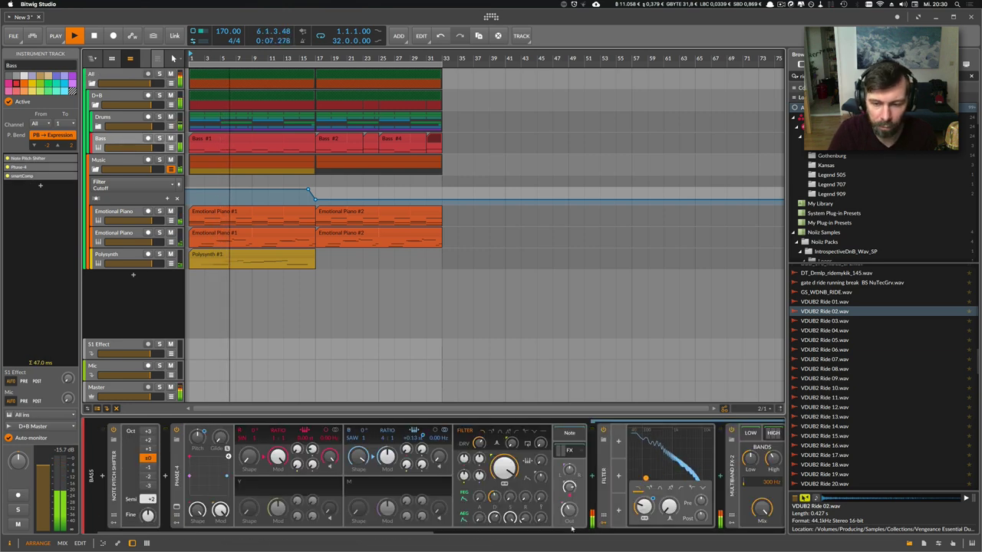
- Restart playback from bar 17 and set the low frequency of the Bass track's EQ-2 to 815 Hz
scroll(537, 518, right, 10)
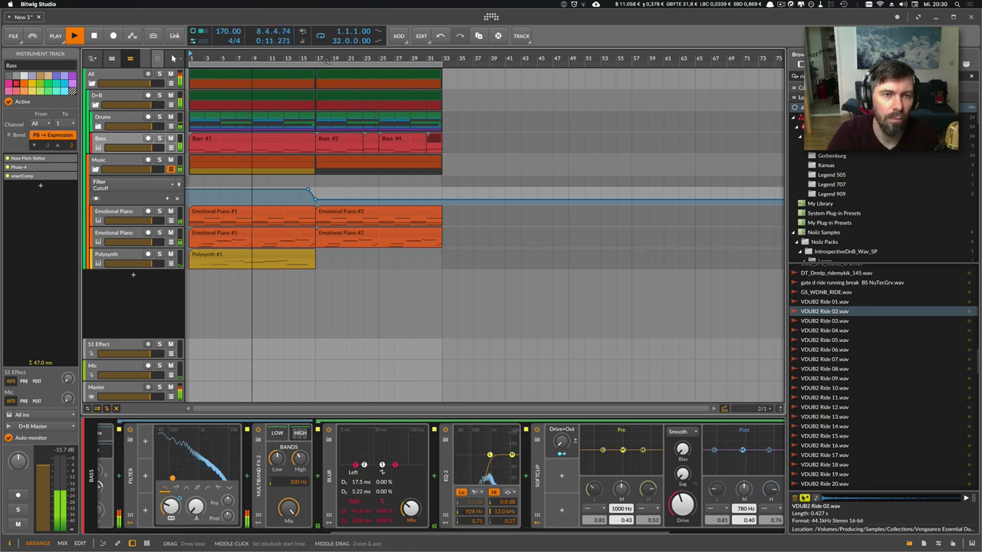
middle_click(318, 60)
key(space)
key(space)
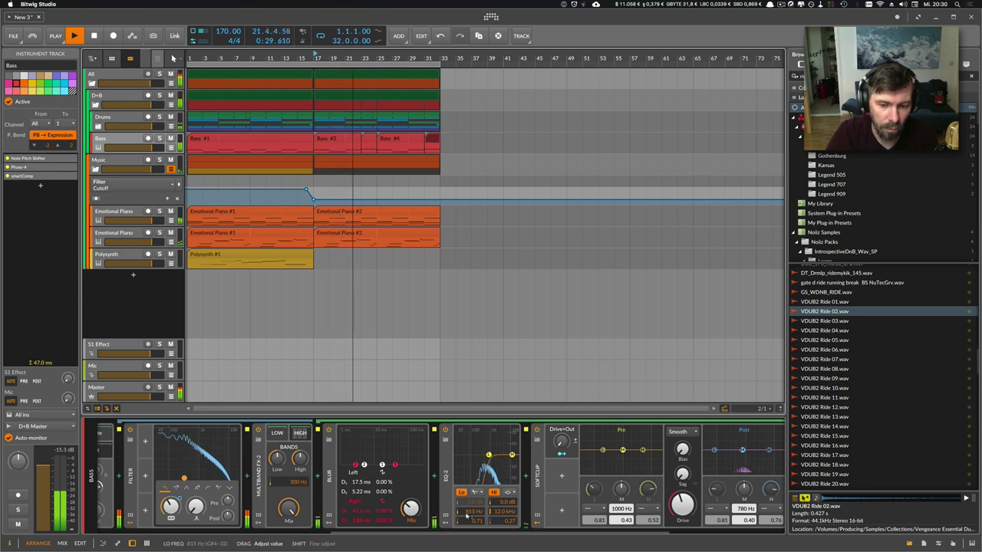
- Insert a Reverb device after the softclip amp in the Bass track's effects chain
drag(440, 530, 629, 529)
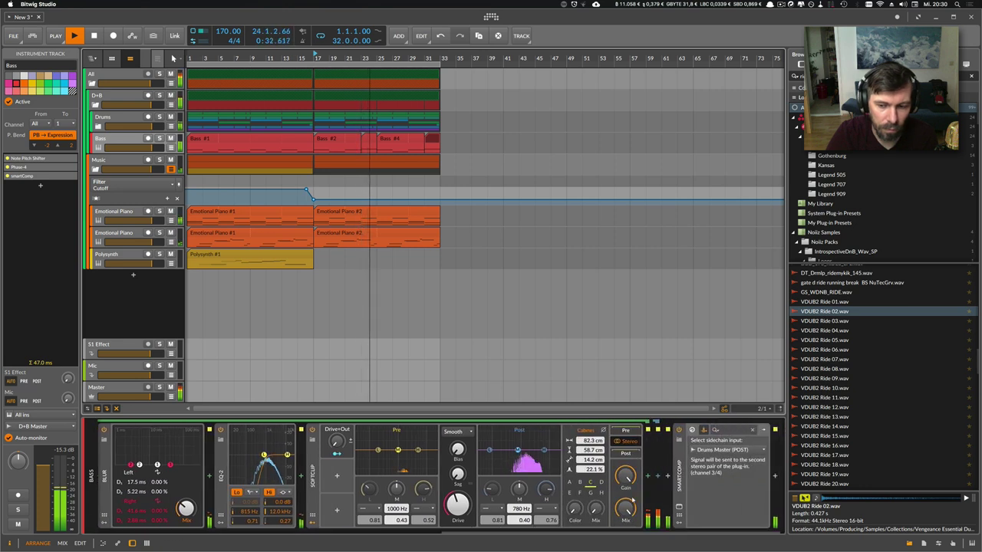
click(648, 477)
text(rev)
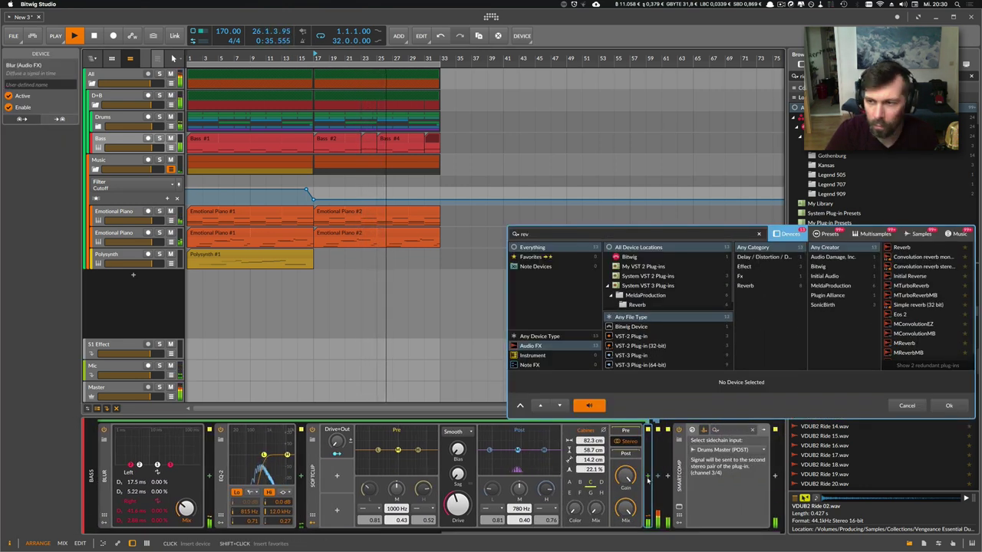
key(Return)
drag(702, 532, 782, 532)
- Set the EQ-2 in the Reverb's Wet FX chain to 440 Hz low and 7.54 kHz high, with the Reverb mix at 22.6 %
click(476, 439)
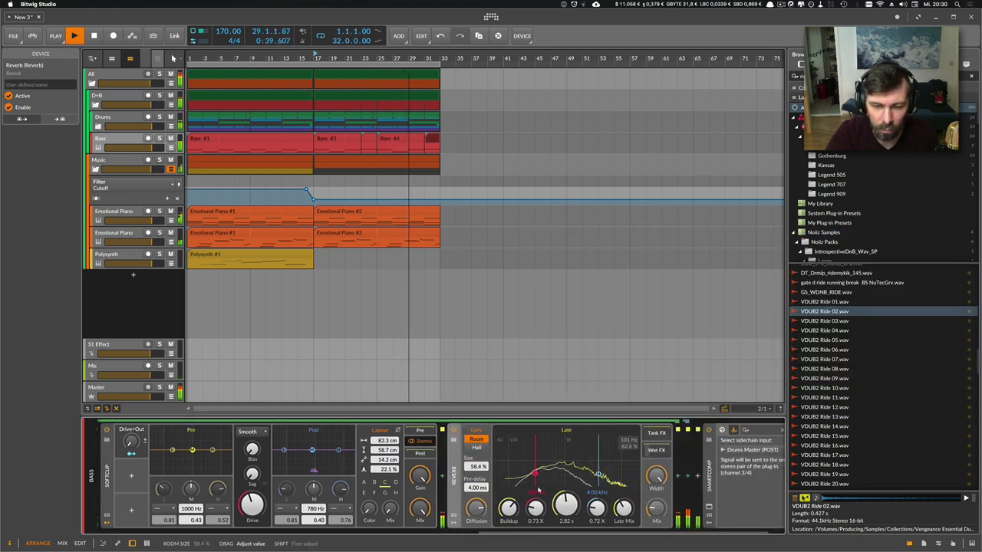
click(656, 450)
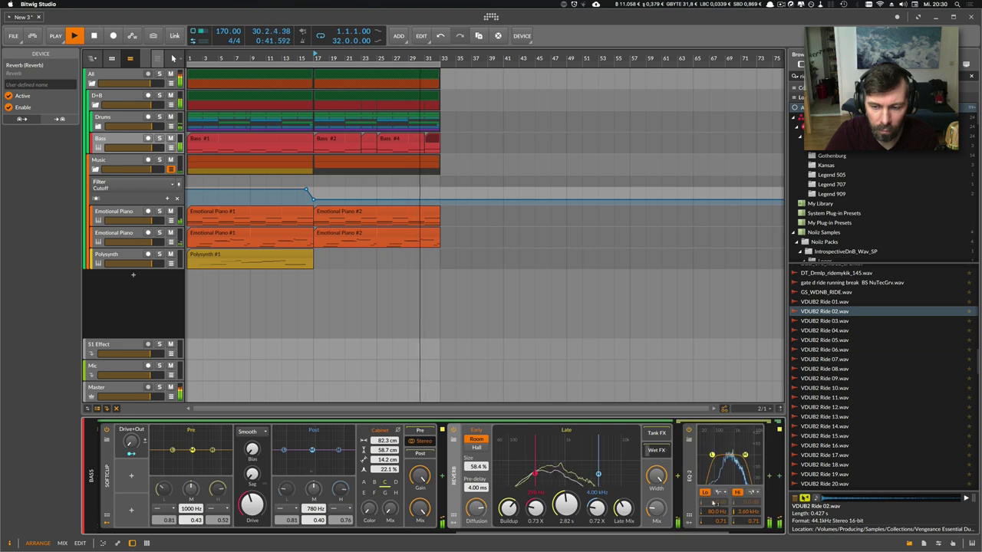
drag(714, 511, 656, 514)
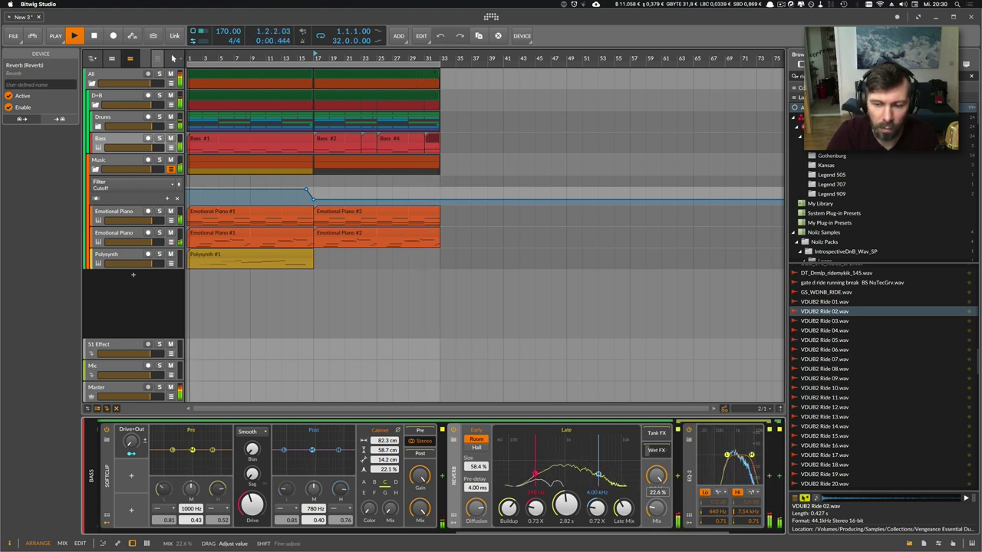
click(151, 531)
click(151, 532)
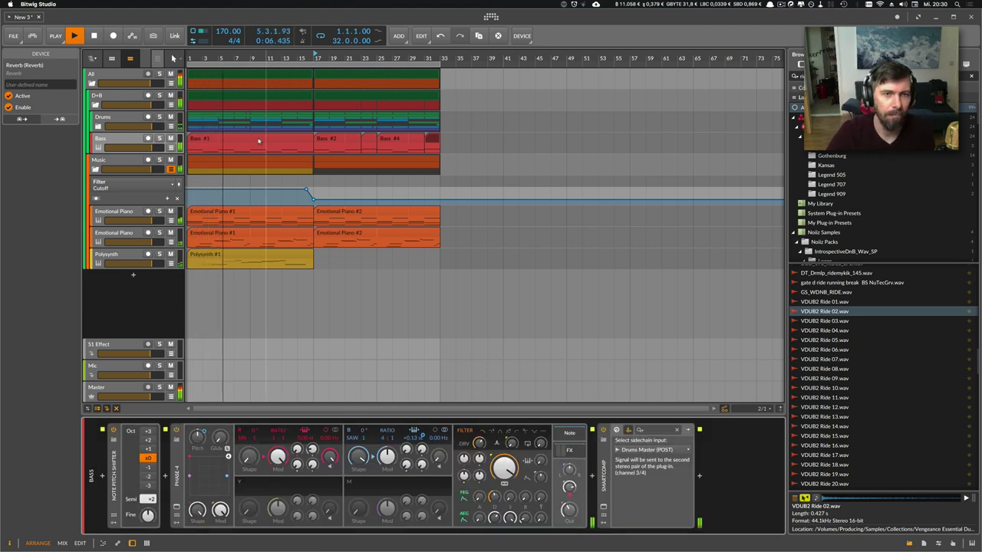
- Set the playback start to bar 1, stop playback and save the project as Clash in the Projects folder
drag(190, 61, 192, 74)
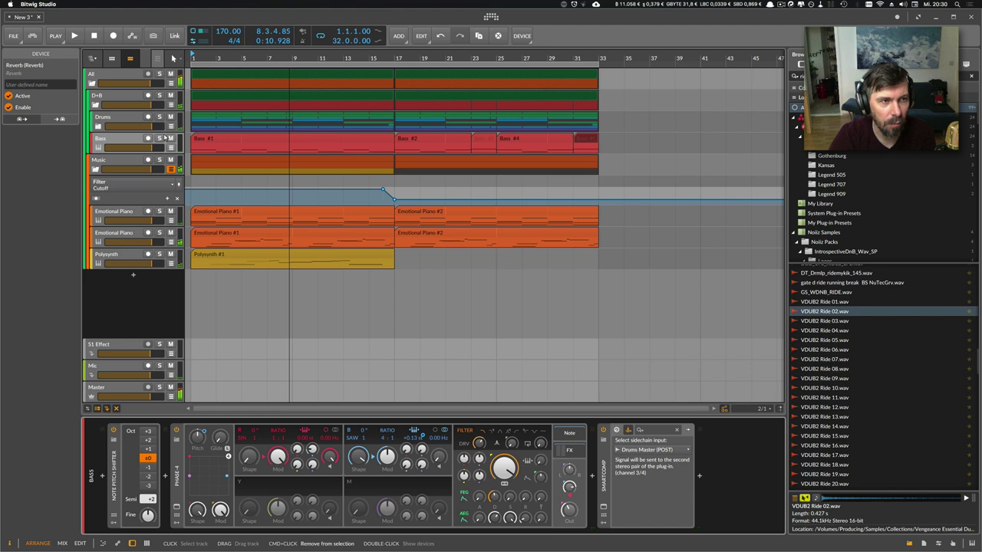
key(super+s)
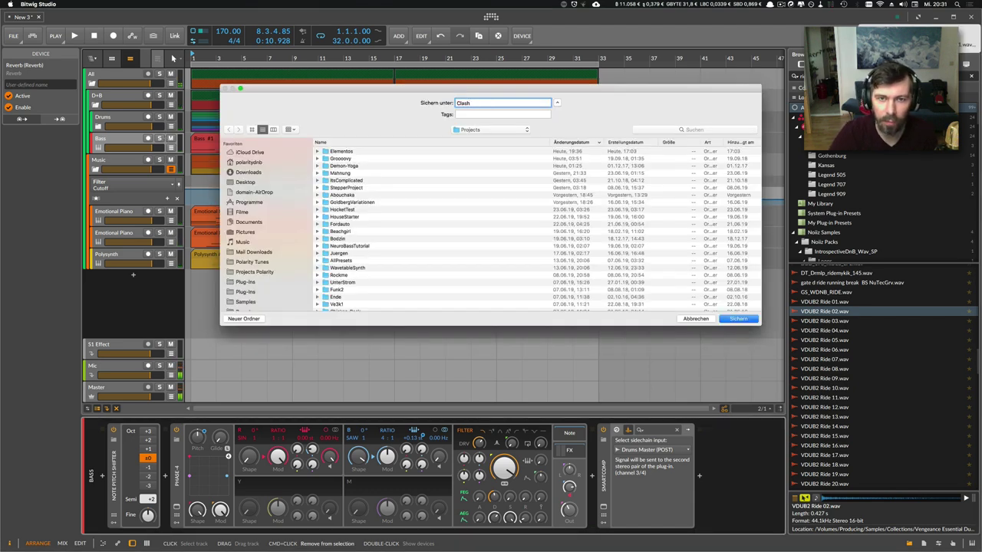
key(Return)
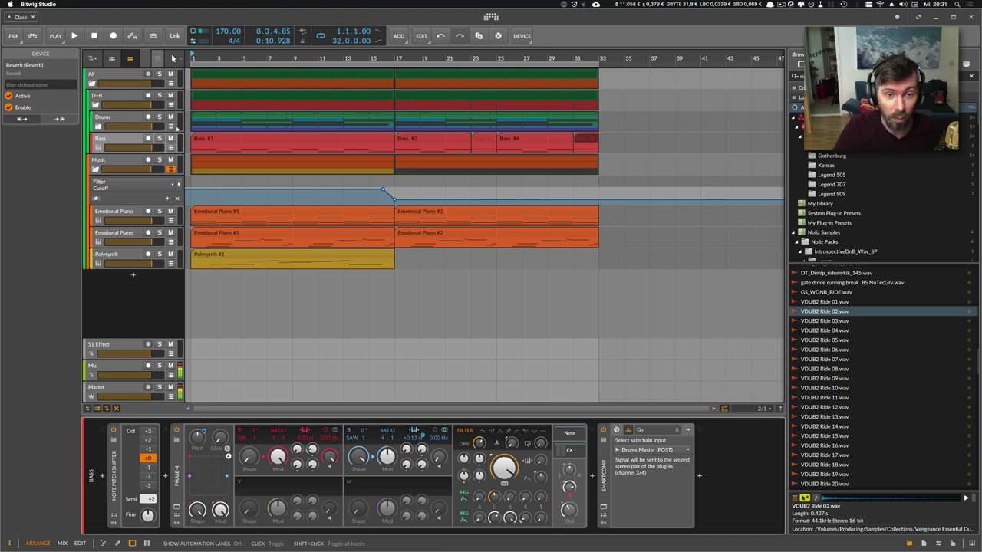
- Select the Bass track in the arranger
scroll(206, 56, down, 3)
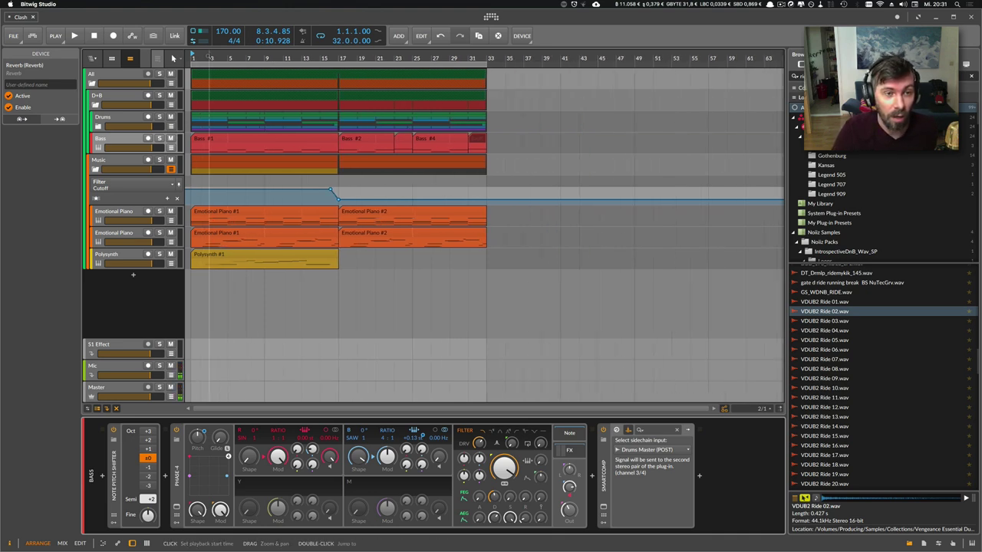
scroll(207, 61, up, 1)
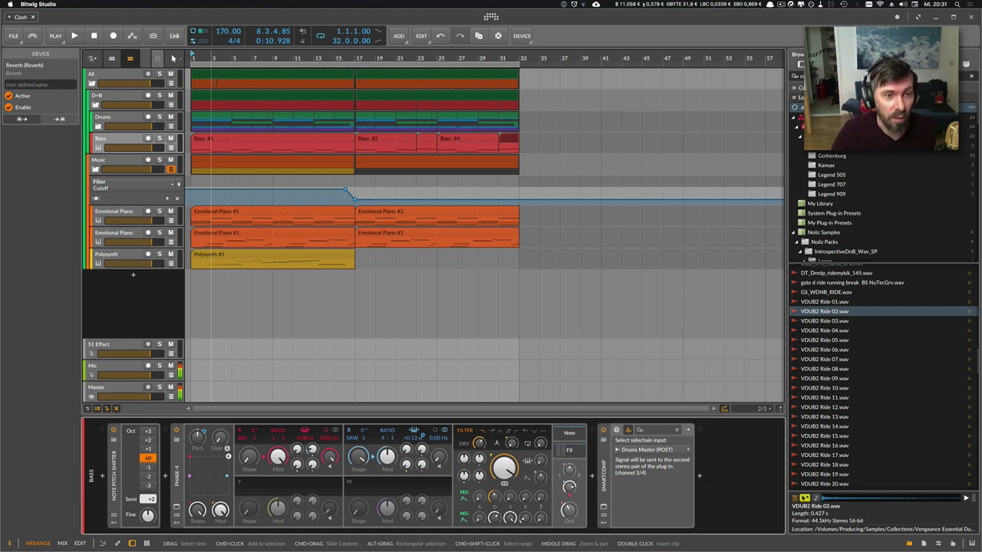
scroll(218, 58, up, 2)
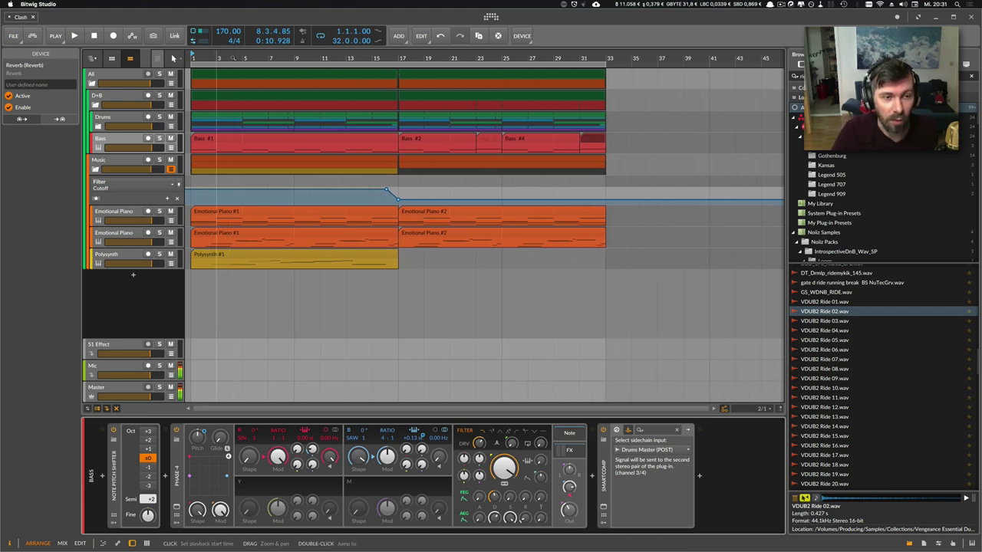
scroll(233, 59, up, 2)
scroll(272, 58, down, 1)
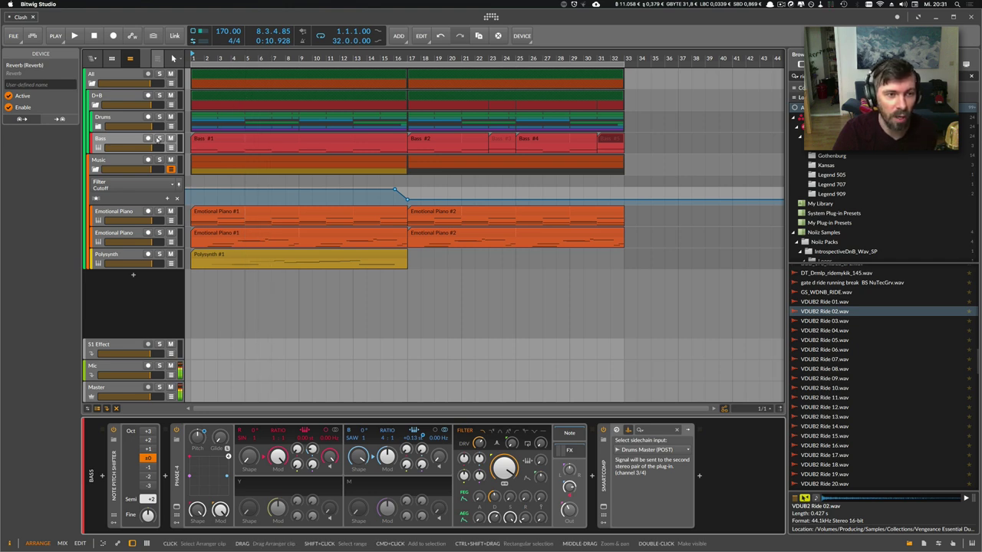
click(133, 140)
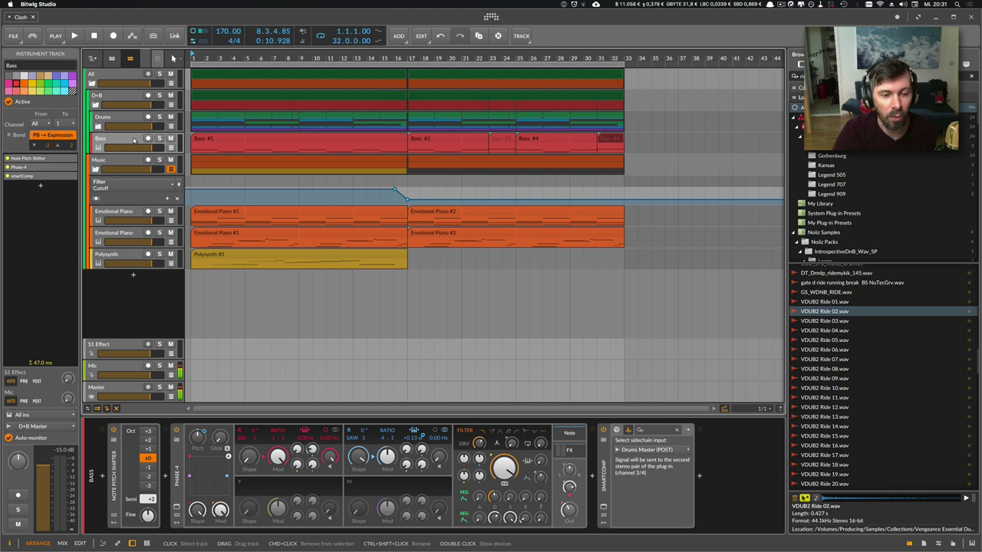